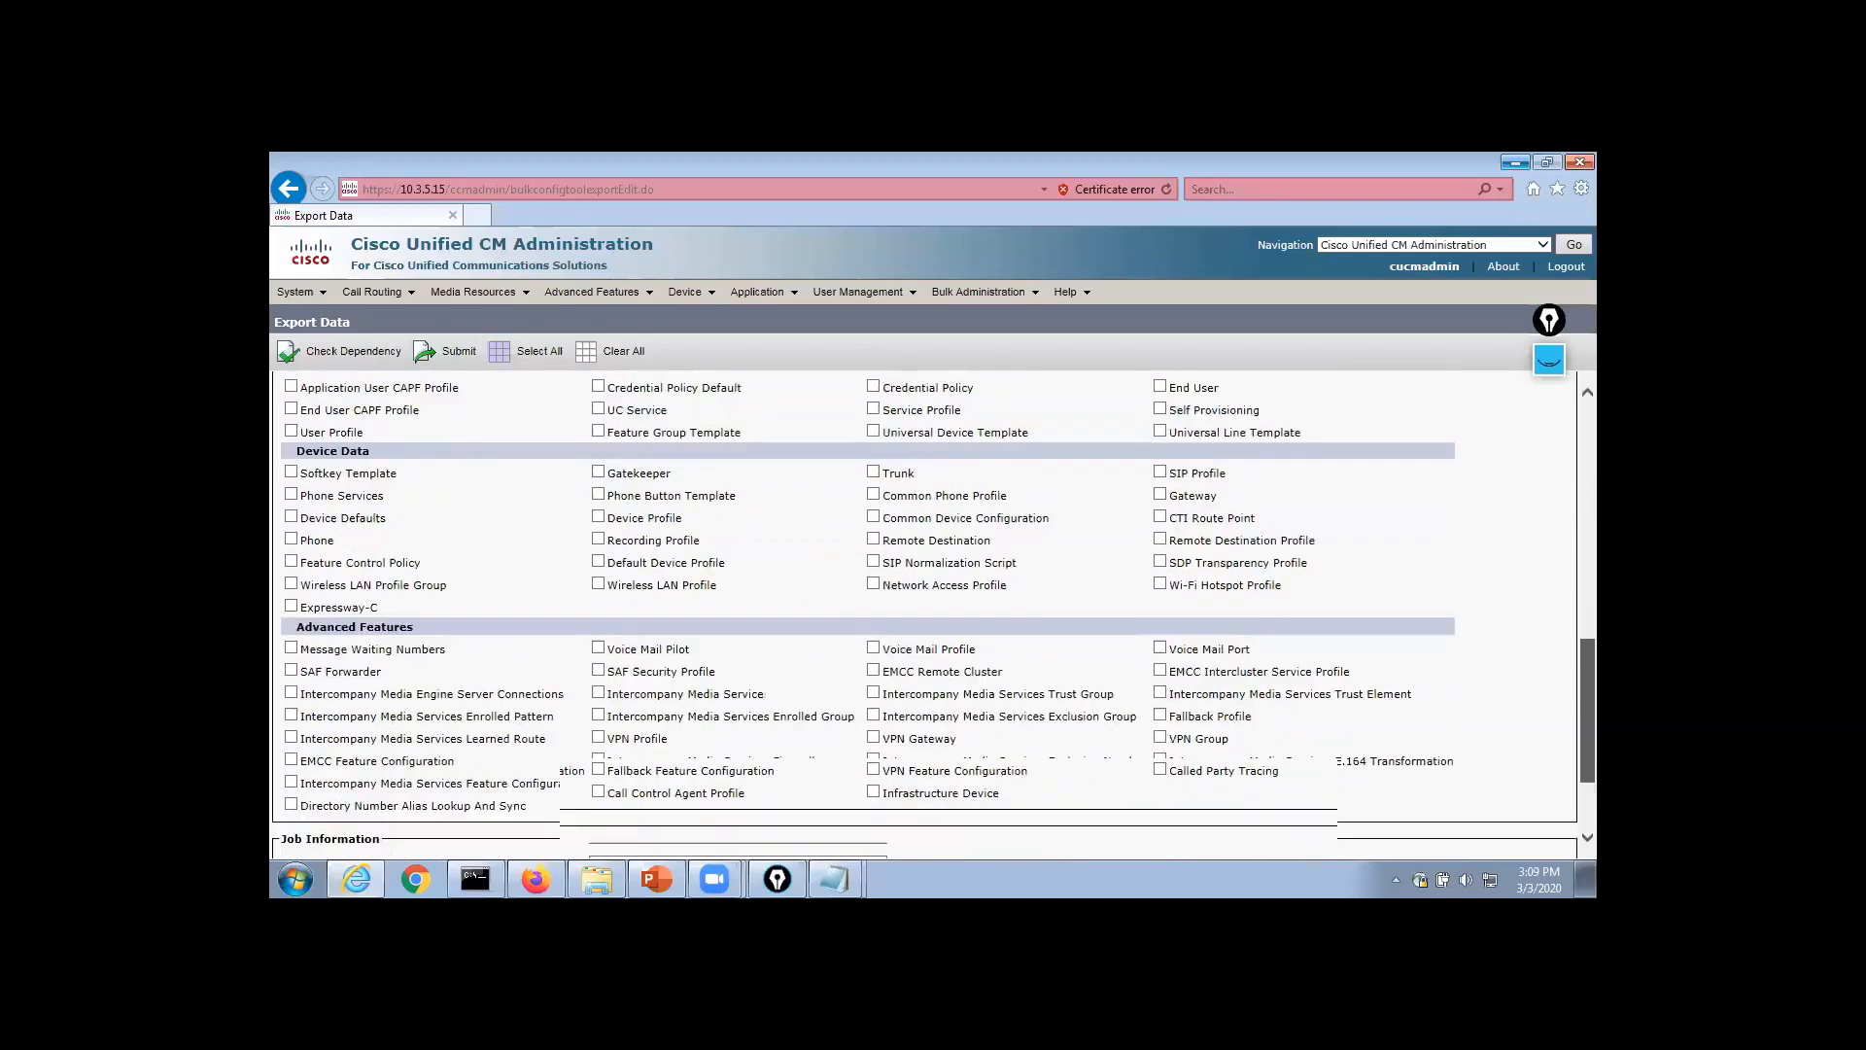
# Look through the exportable items from System Data and Call Routing Data down to User Data and Device Data
pyautogui.scroll(12, 933, 613)
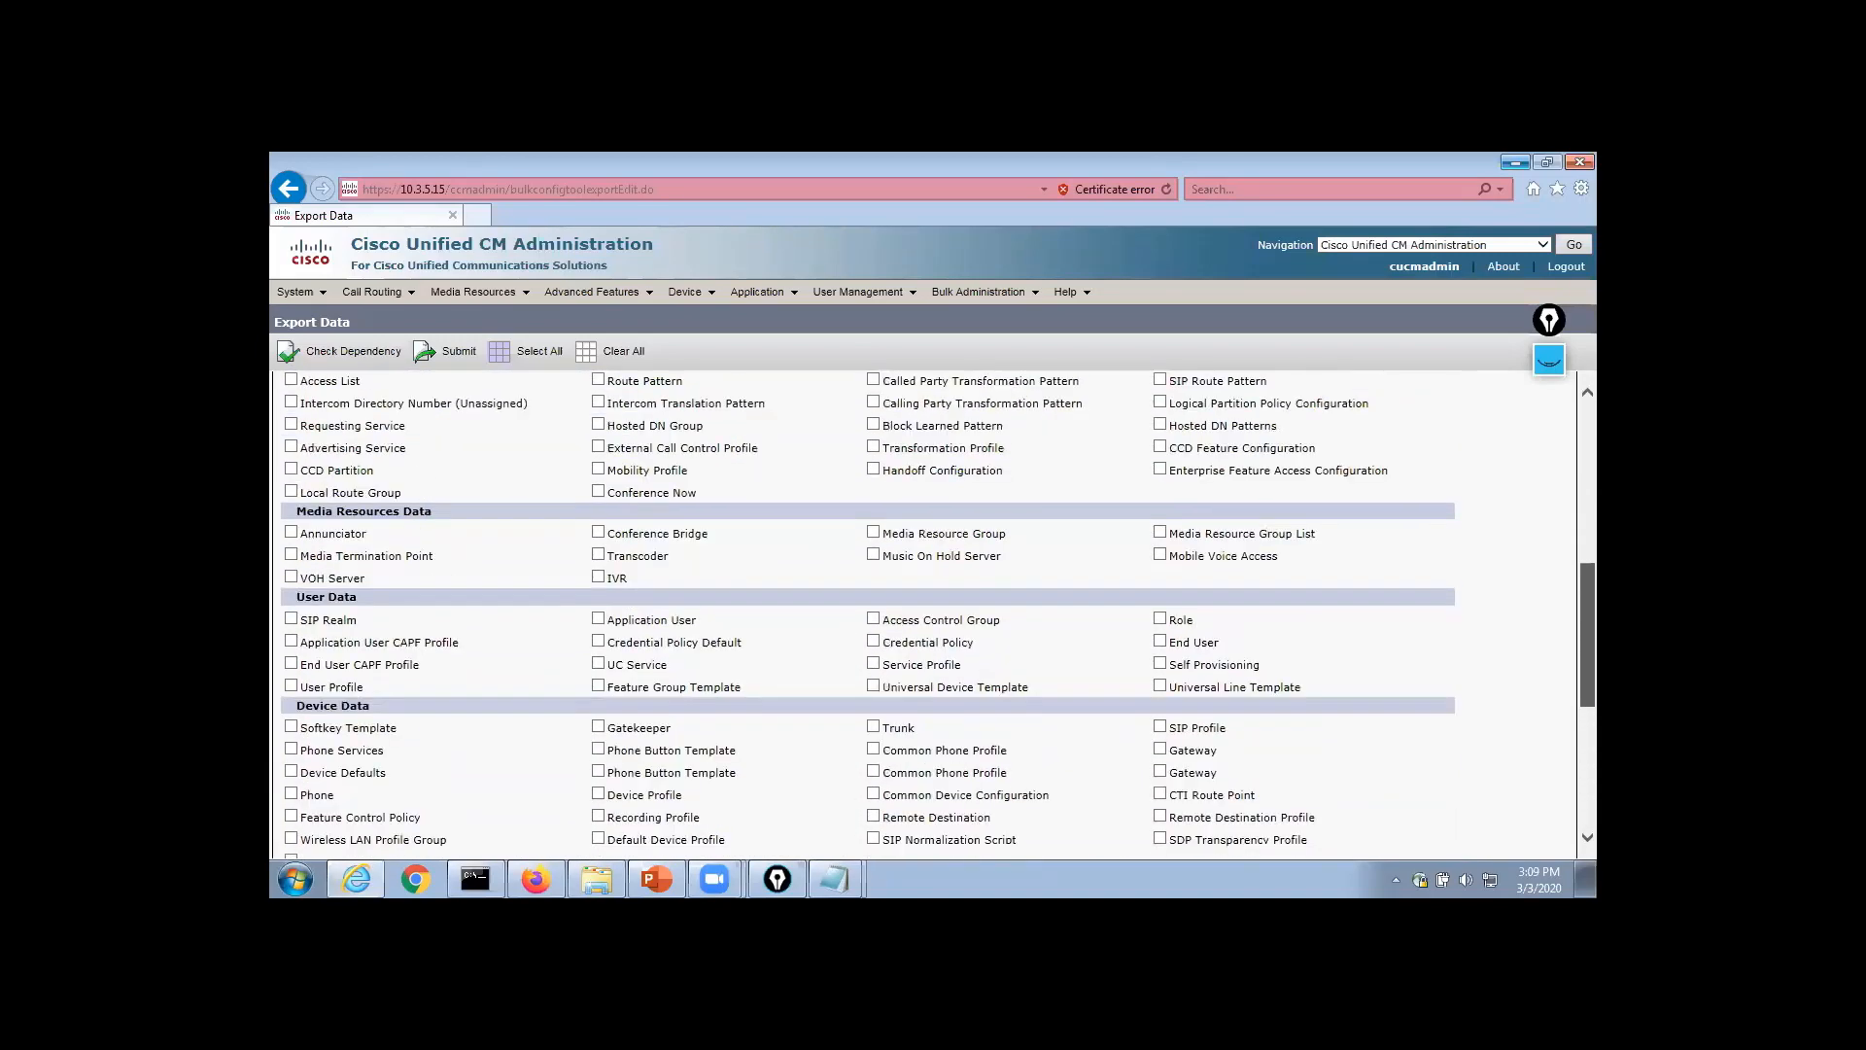
pyautogui.scroll(-1, 933, 613)
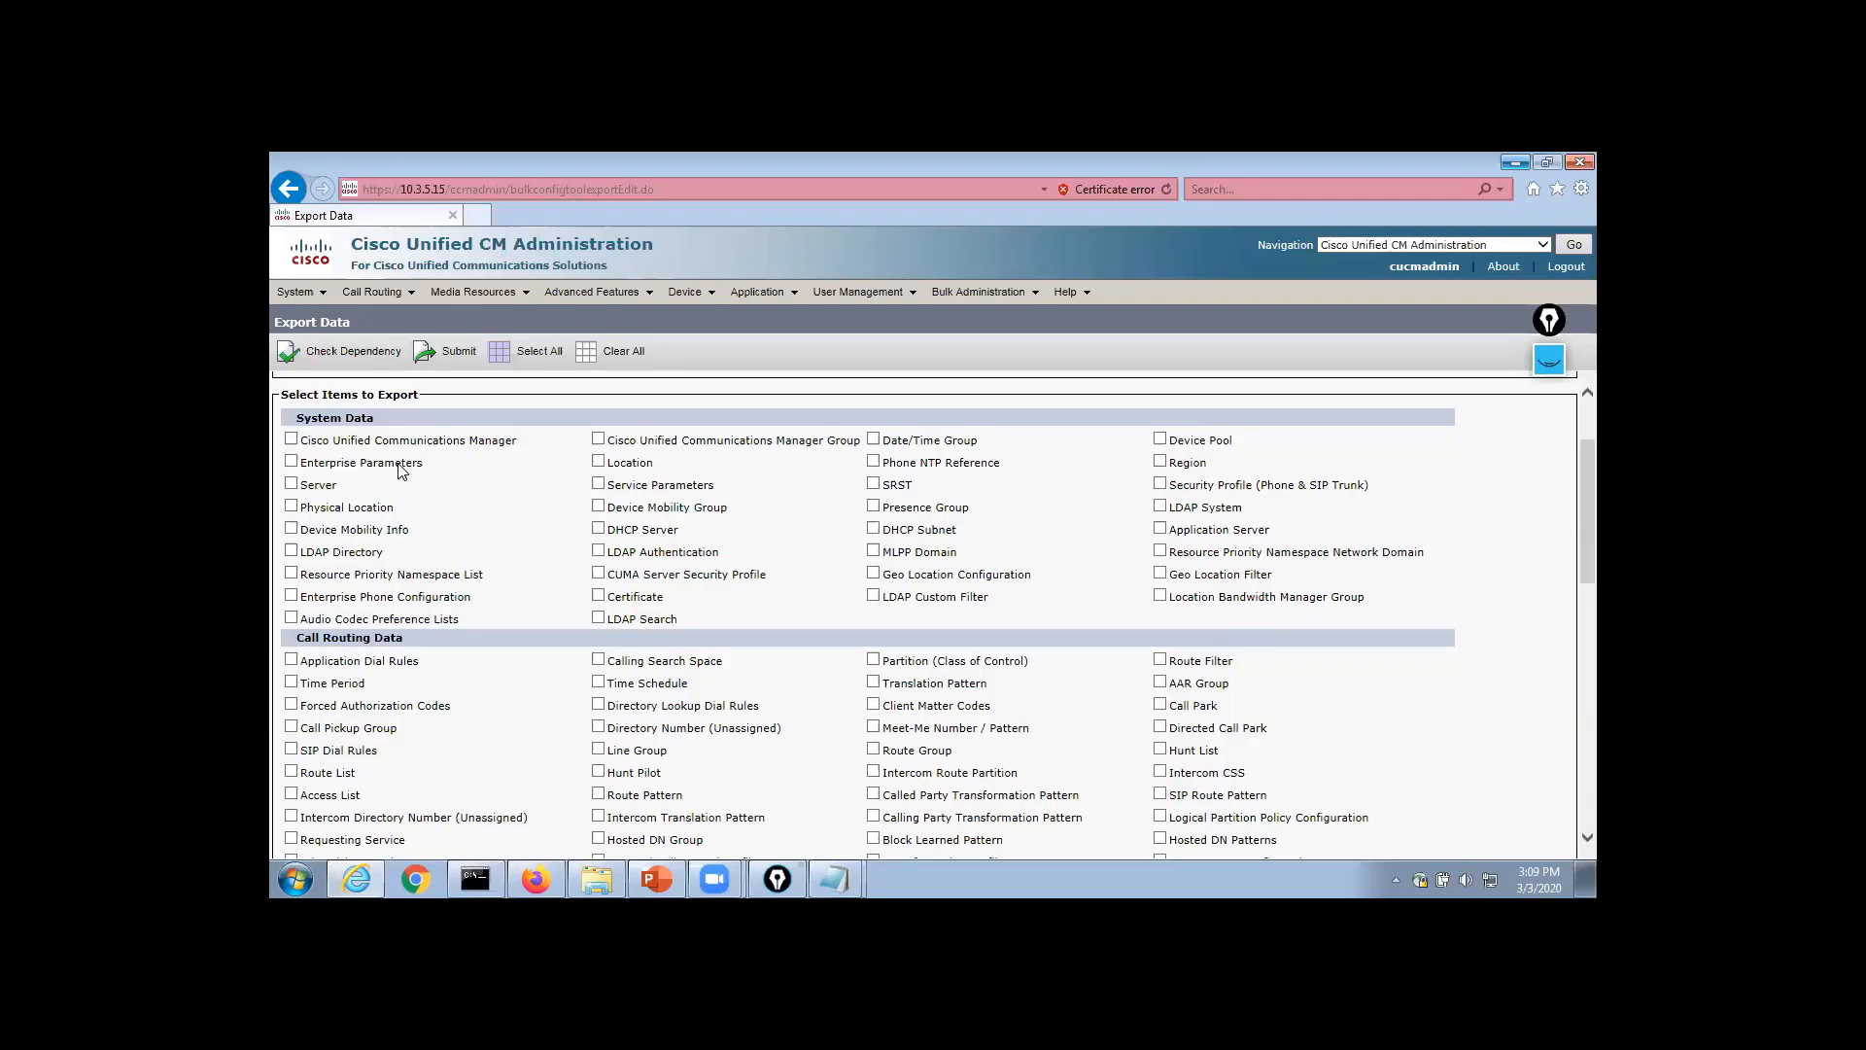
pyautogui.scroll(-1, 1536, 662)
pyautogui.scroll(-1, 1536, 662)
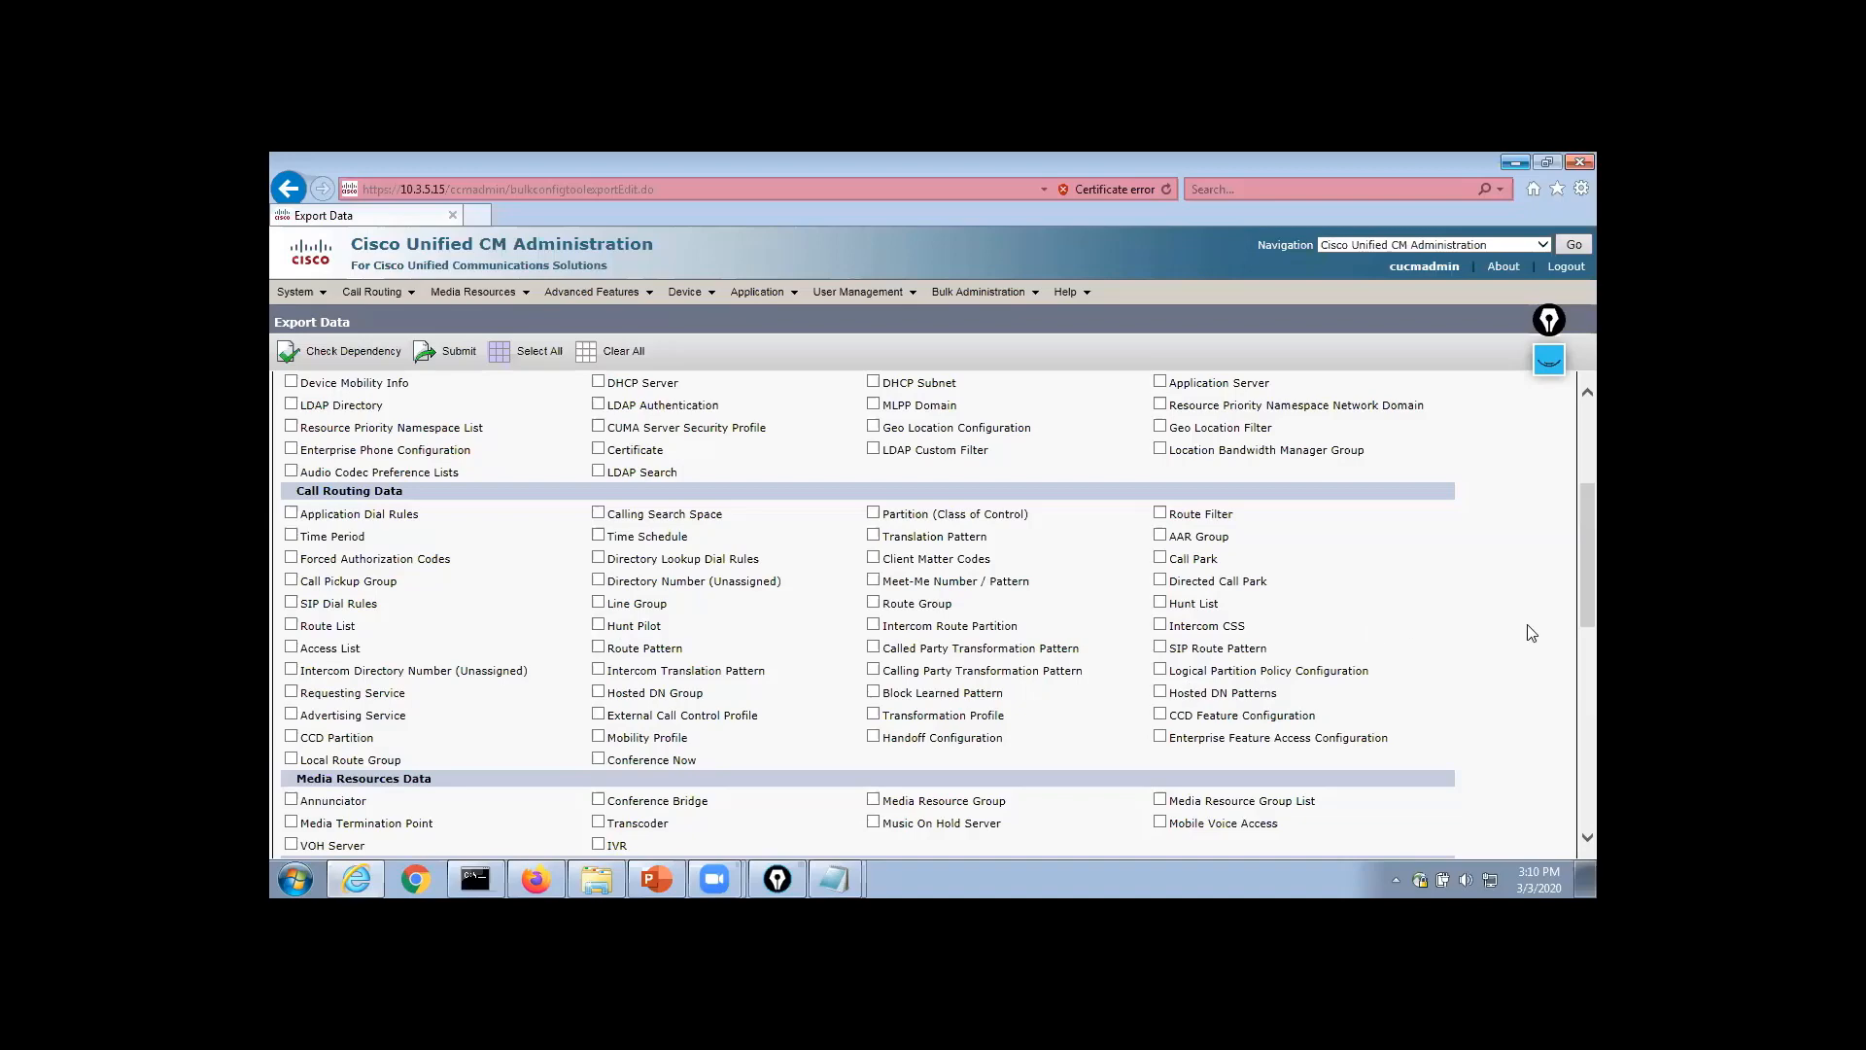
pyautogui.scroll(-5, 1550, 648)
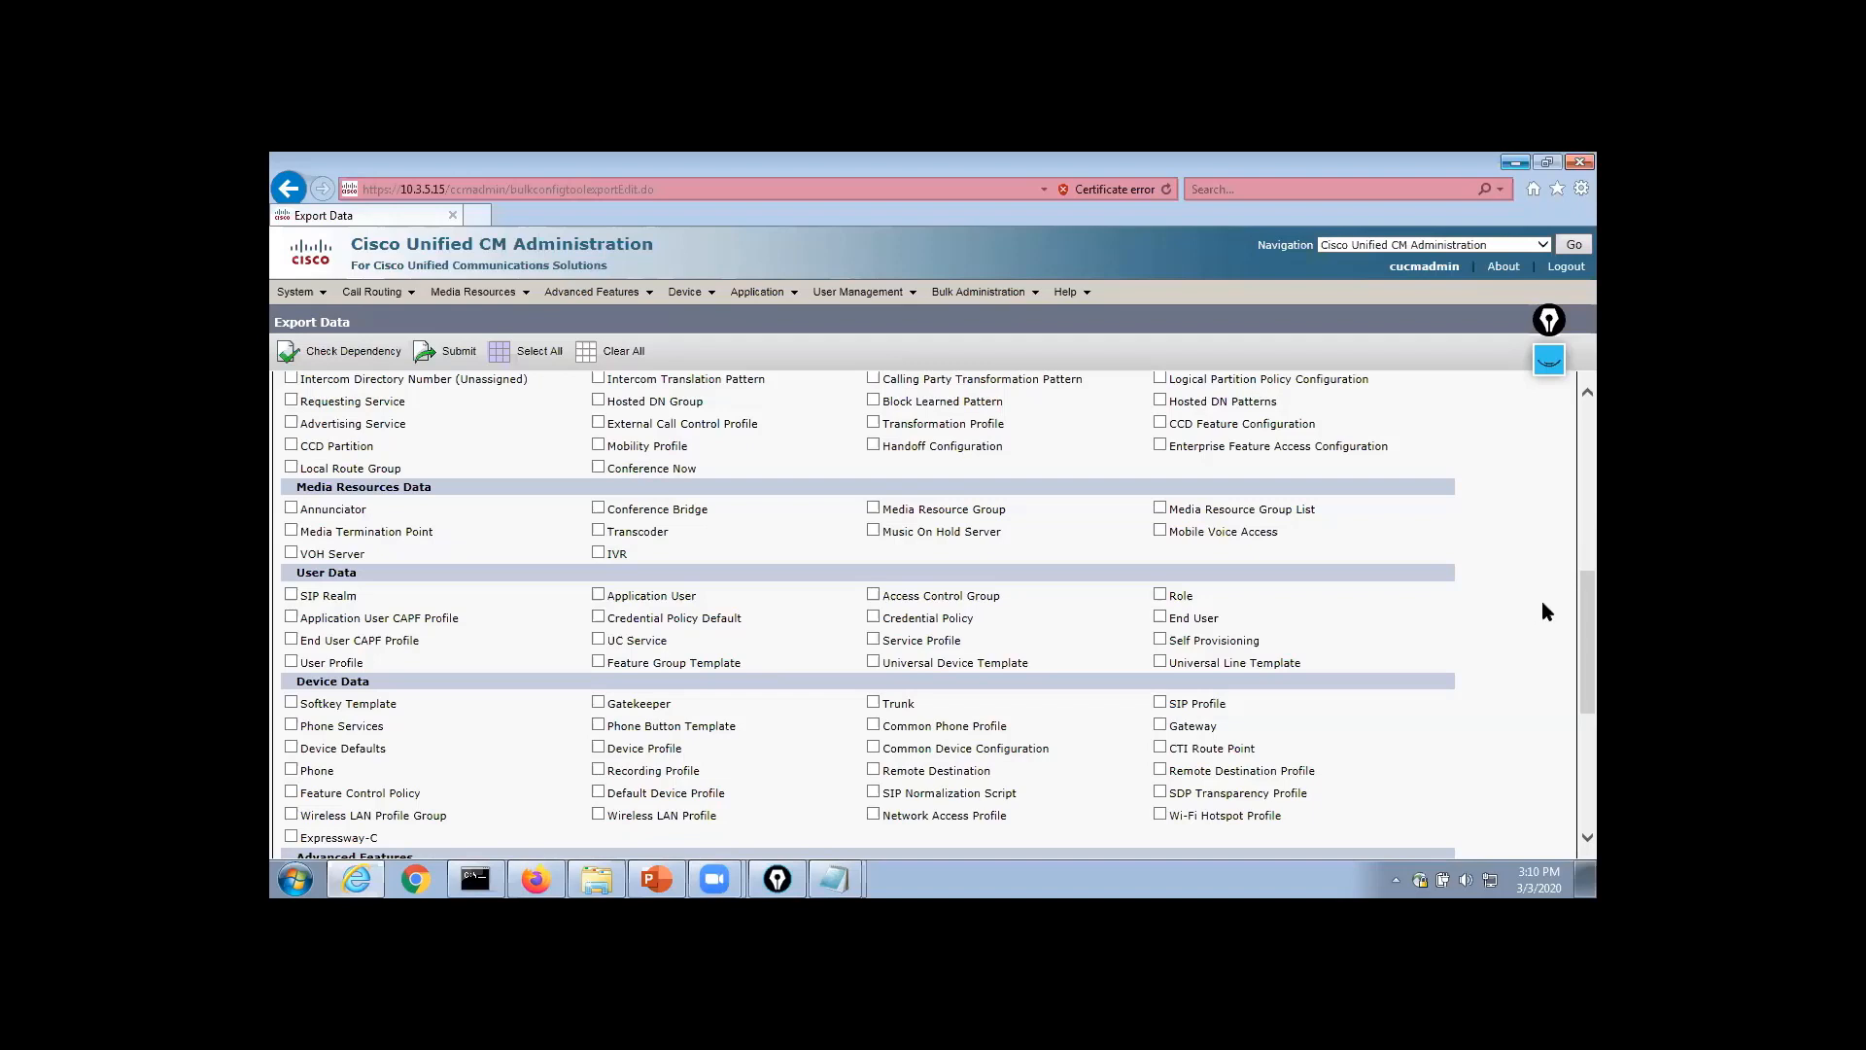
pyautogui.click(1164, 620)
pyautogui.click(874, 640)
pyautogui.click(599, 640)
pyautogui.click(598, 640)
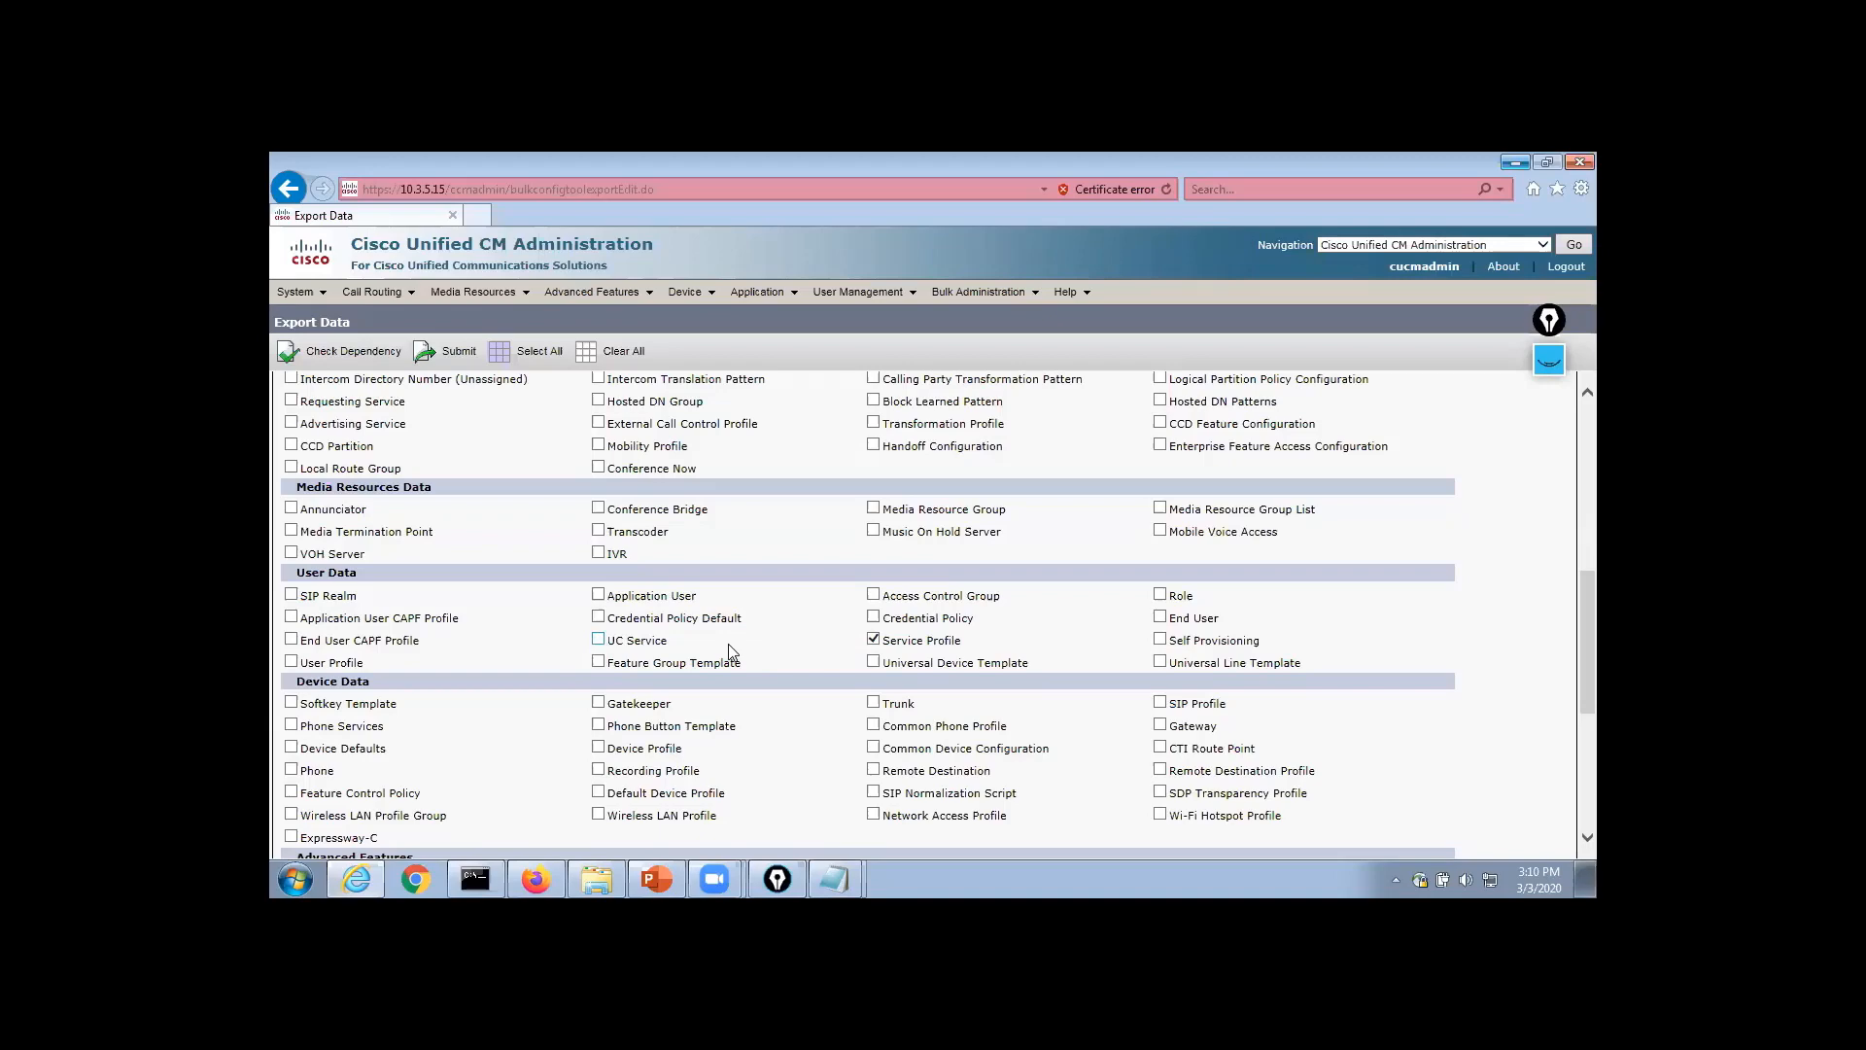
pyautogui.click(874, 640)
# Select the Phone item under Device Data for export
pyautogui.scroll(-3, 1450, 632)
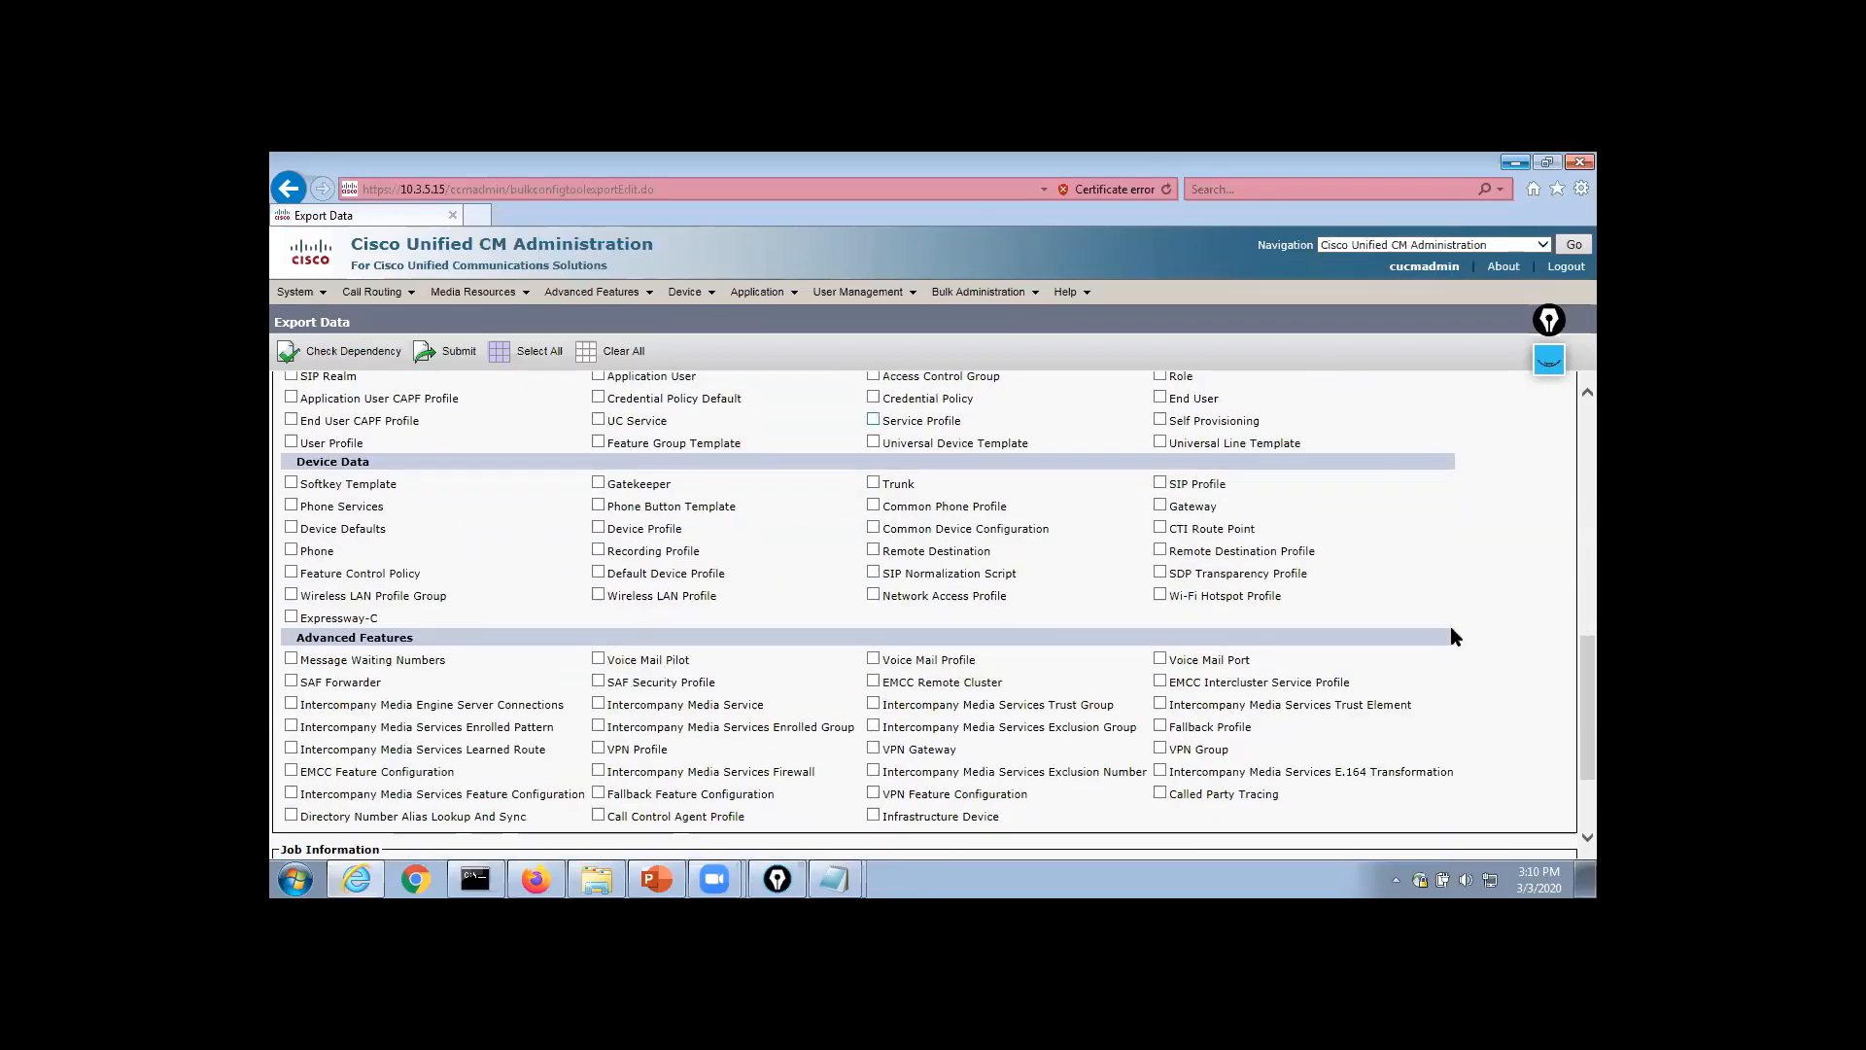
pyautogui.click(291, 550)
pyautogui.click(1159, 551)
pyautogui.click(599, 527)
pyautogui.scroll(-3, 1478, 568)
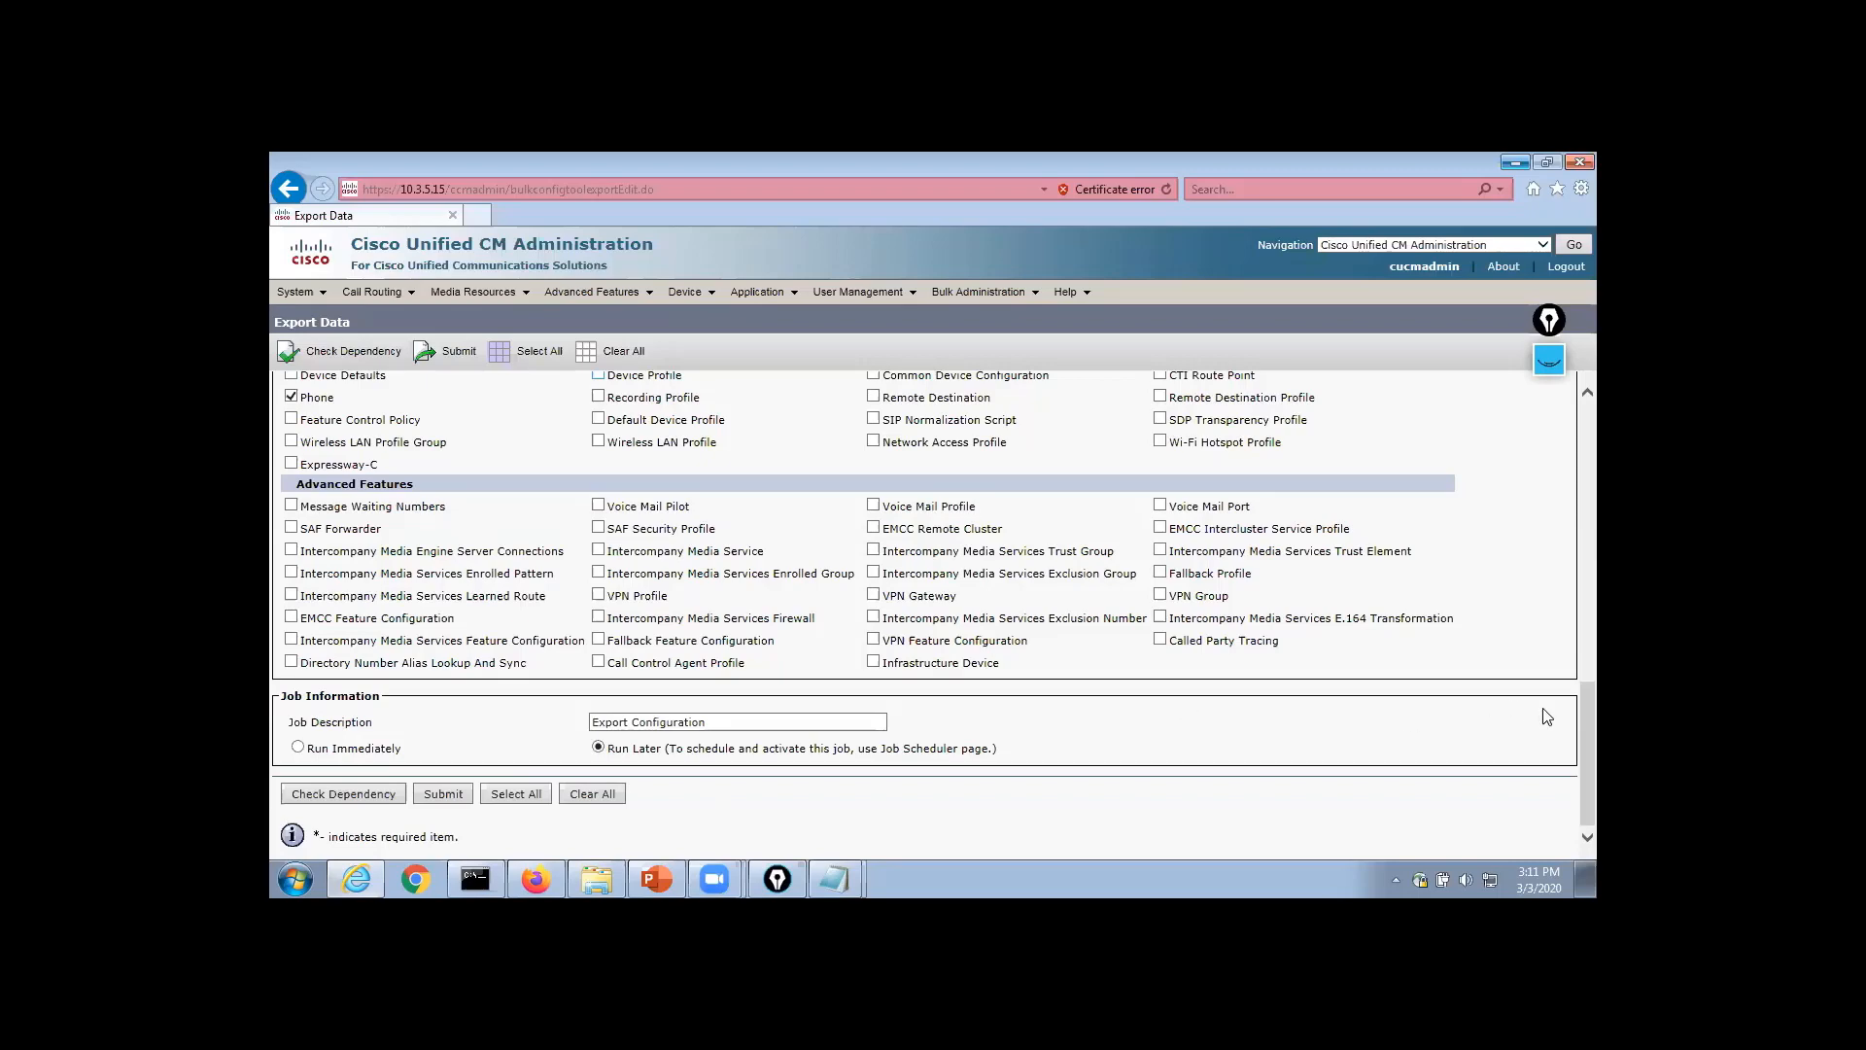
# Name the export's tar file All_Phones
pyautogui.scroll(2, 1549, 716)
pyautogui.scroll(5, 1562, 616)
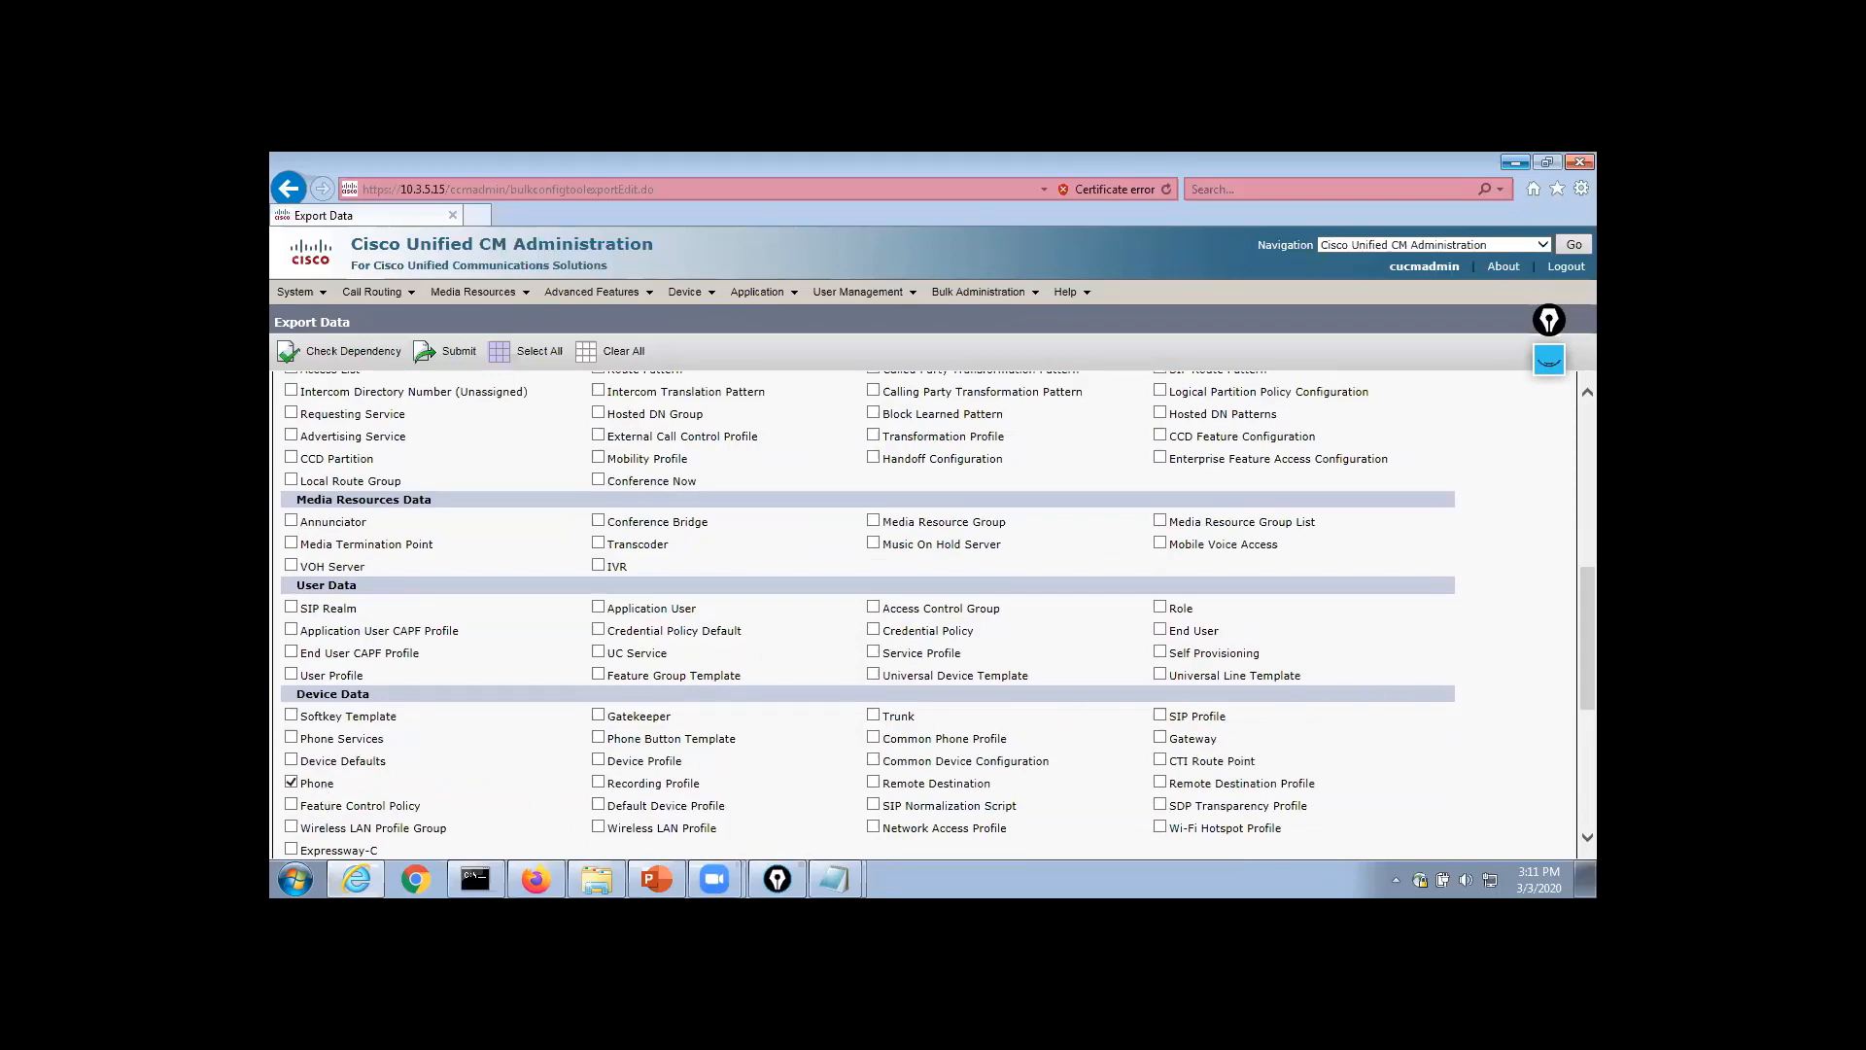
pyautogui.scroll(1, 1545, 681)
pyautogui.scroll(10, 923, 612)
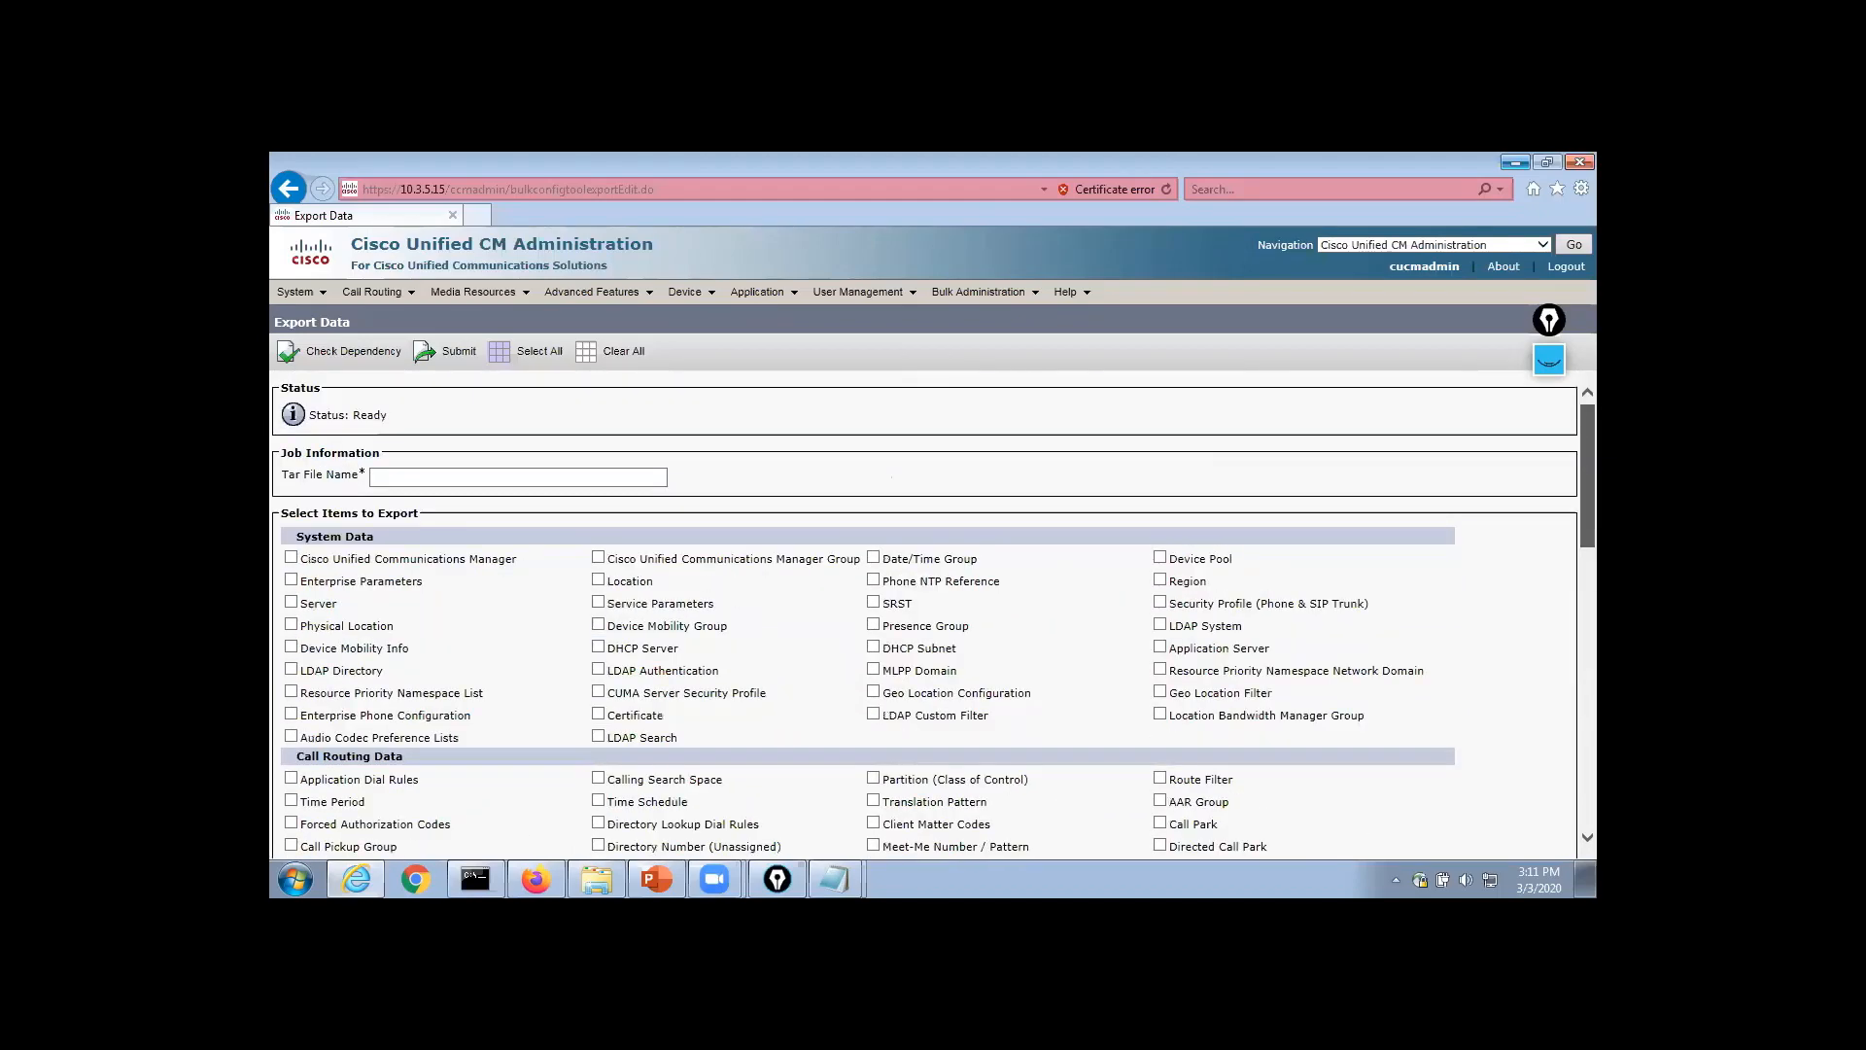
pyautogui.click(457, 476)
pyautogui.write('A')
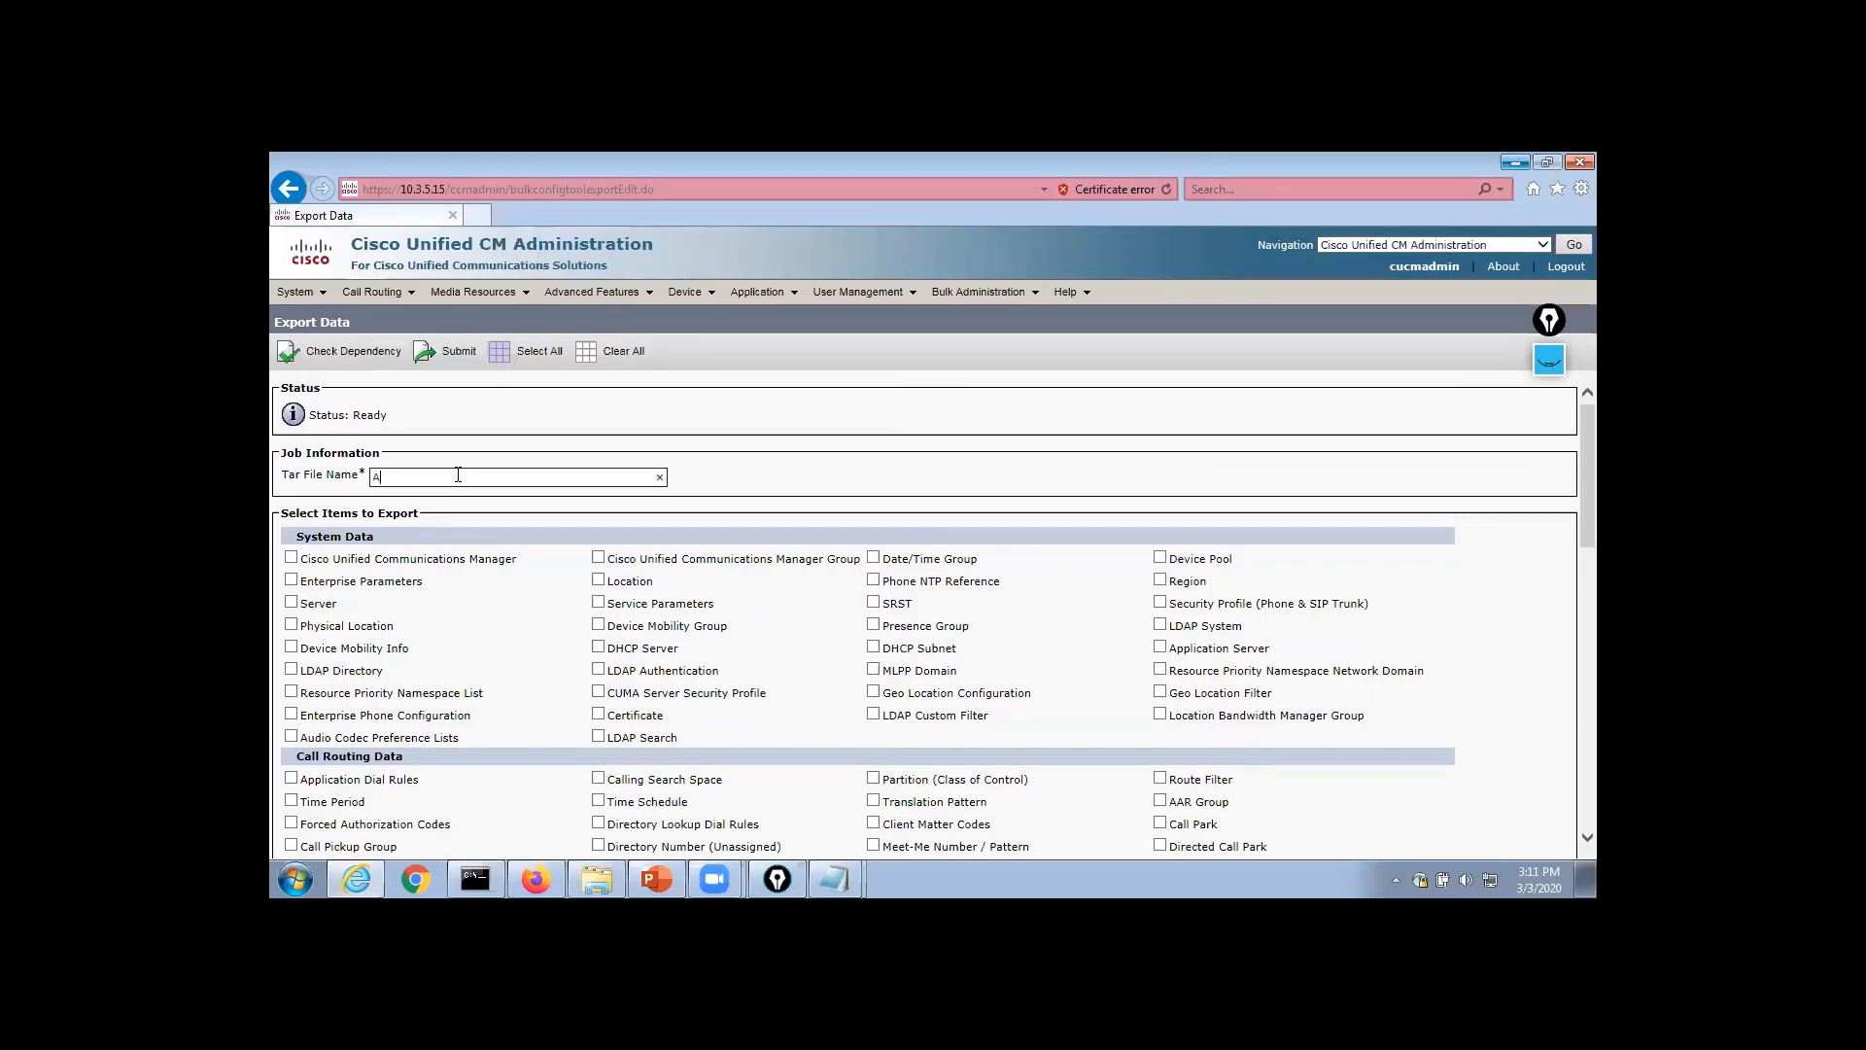
pyautogui.write('ll_Phones')
pyautogui.click(1372, 435)
# Set the export job to run immediately and check the dependencies of the selected item
pyautogui.moveTo(1587, 472); pyautogui.dragTo(1587, 753)
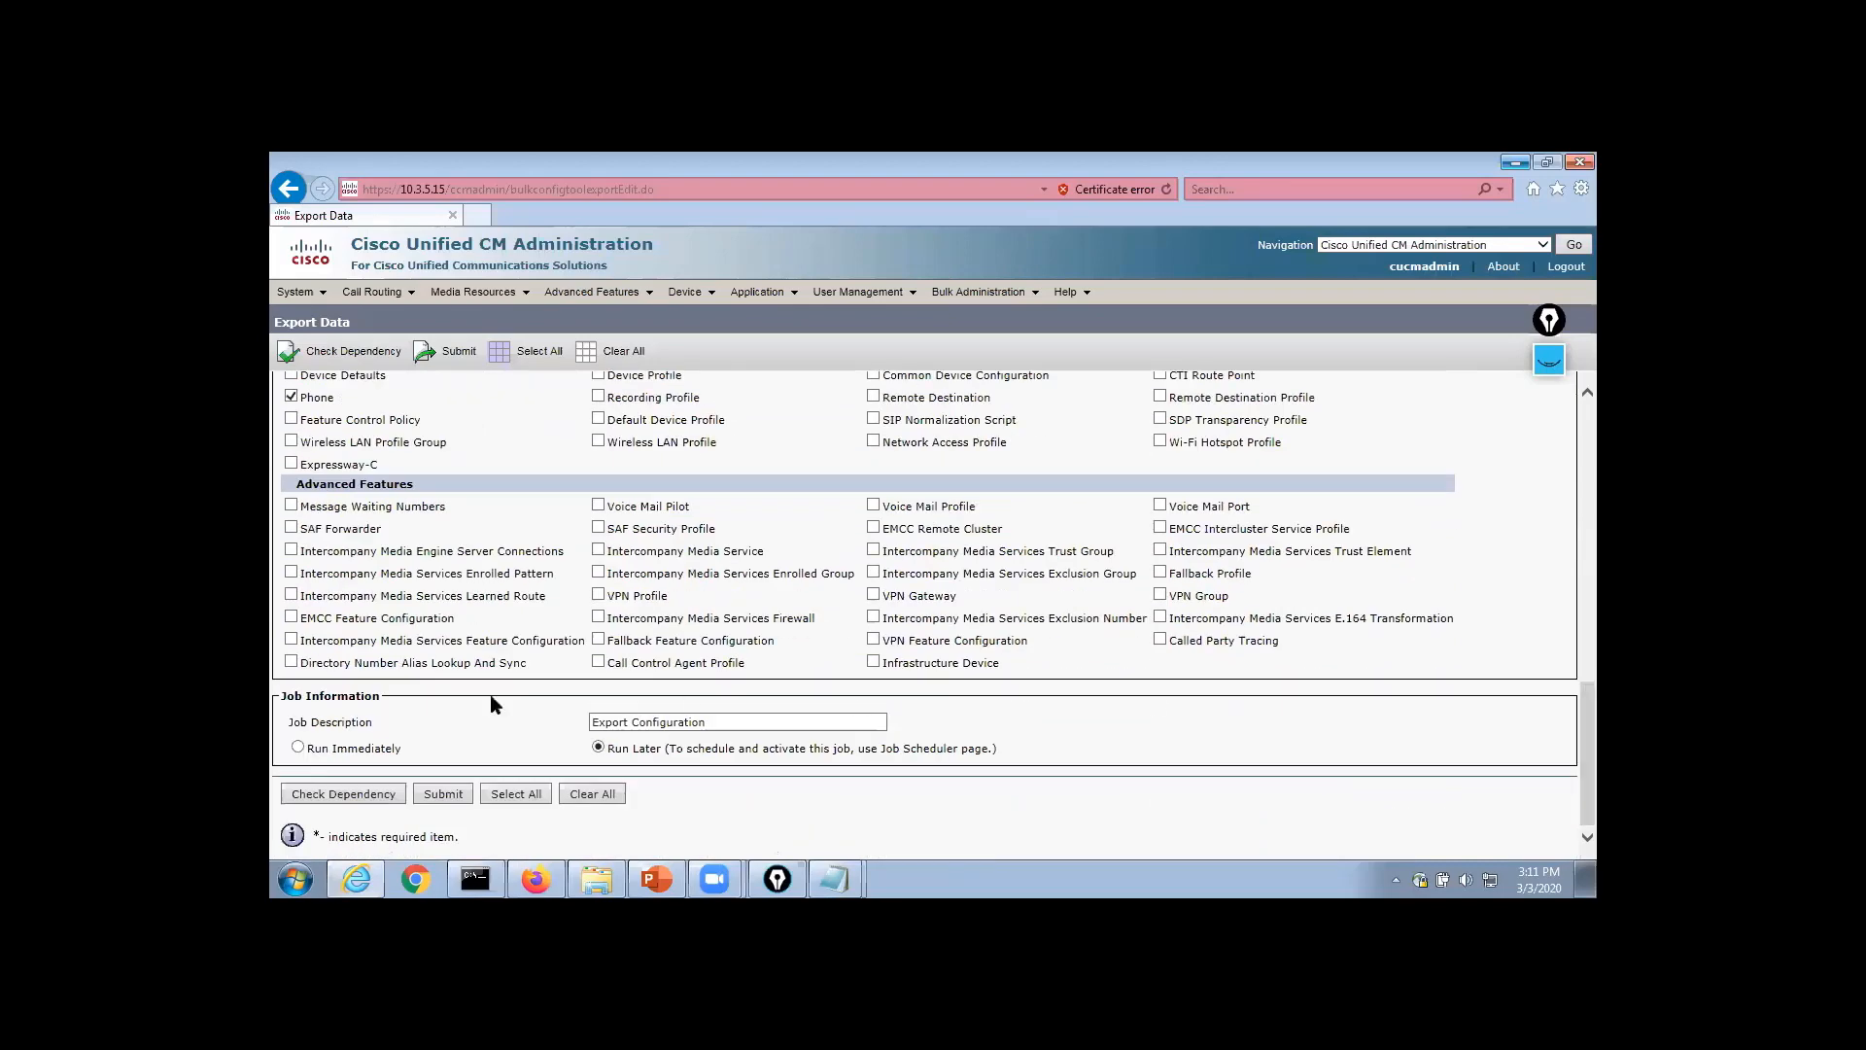
pyautogui.click(300, 750)
pyautogui.click(353, 801)
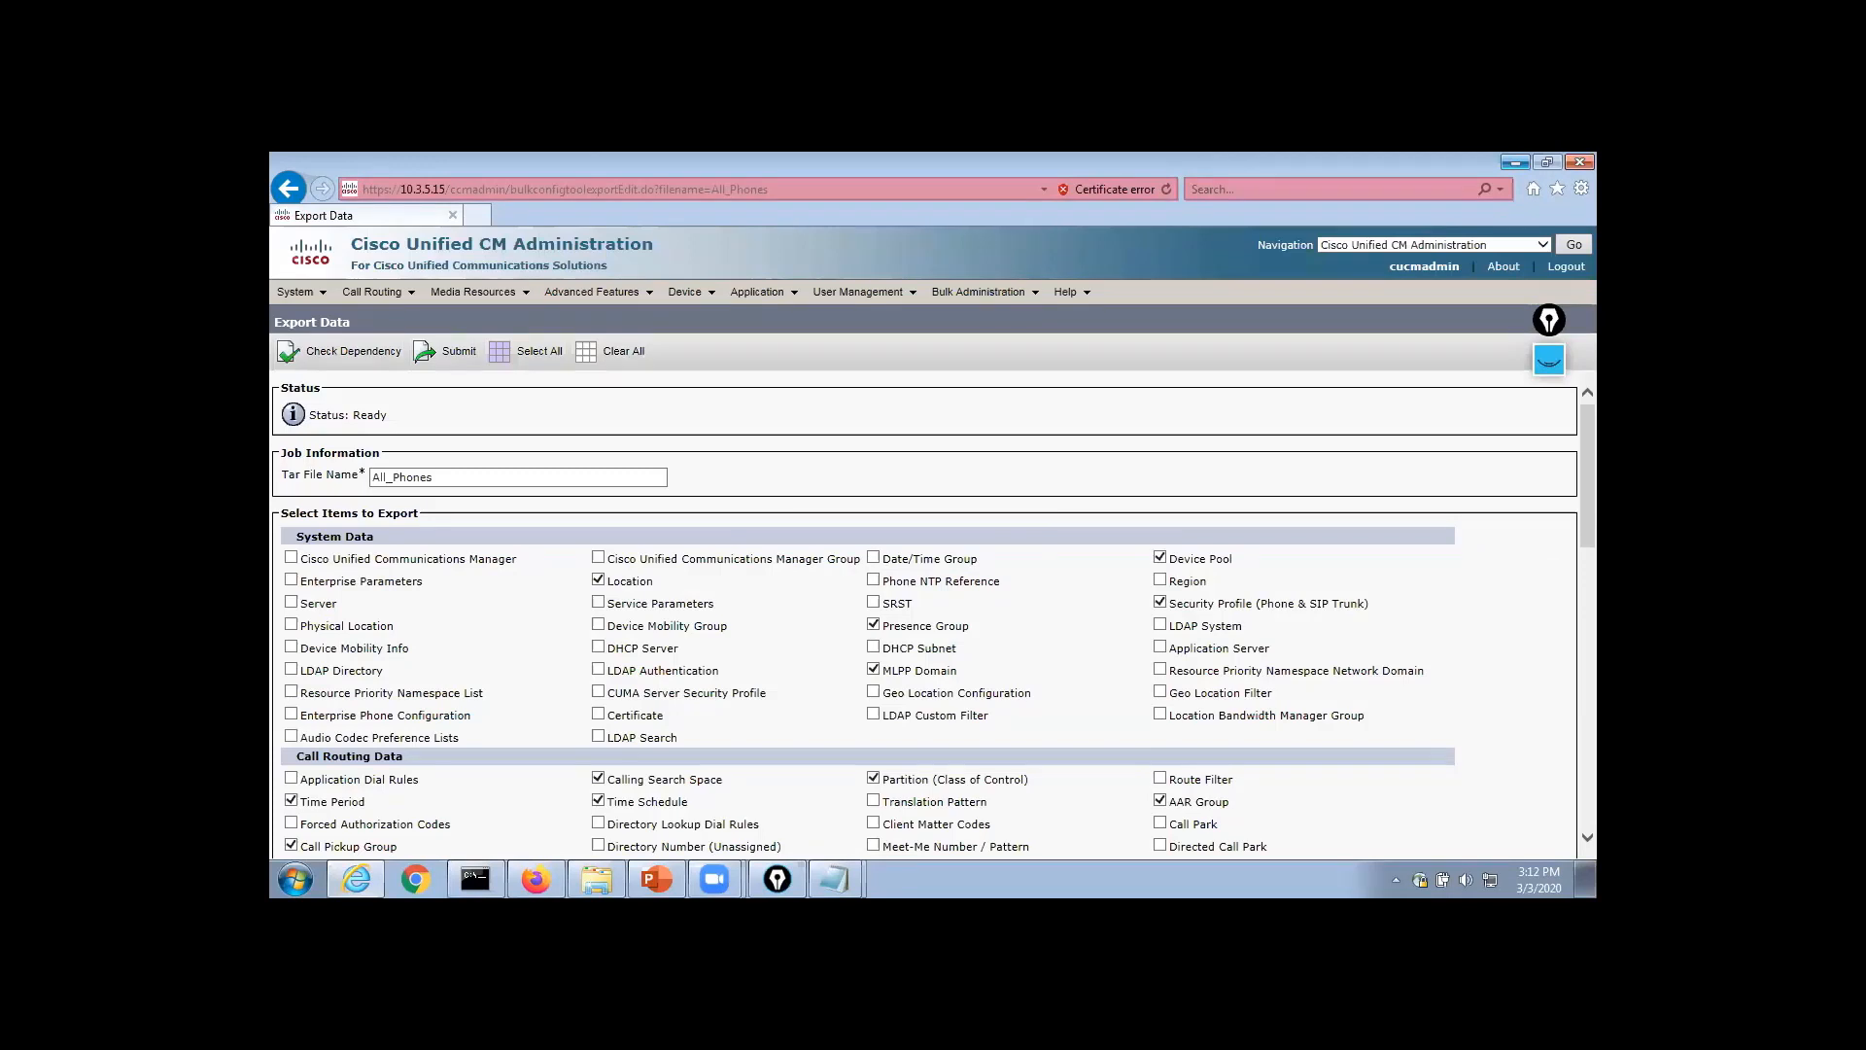
# Review which dependent items are selected in every category, from System Data down to Advanced Features
pyautogui.scroll(-3, 1401, 464)
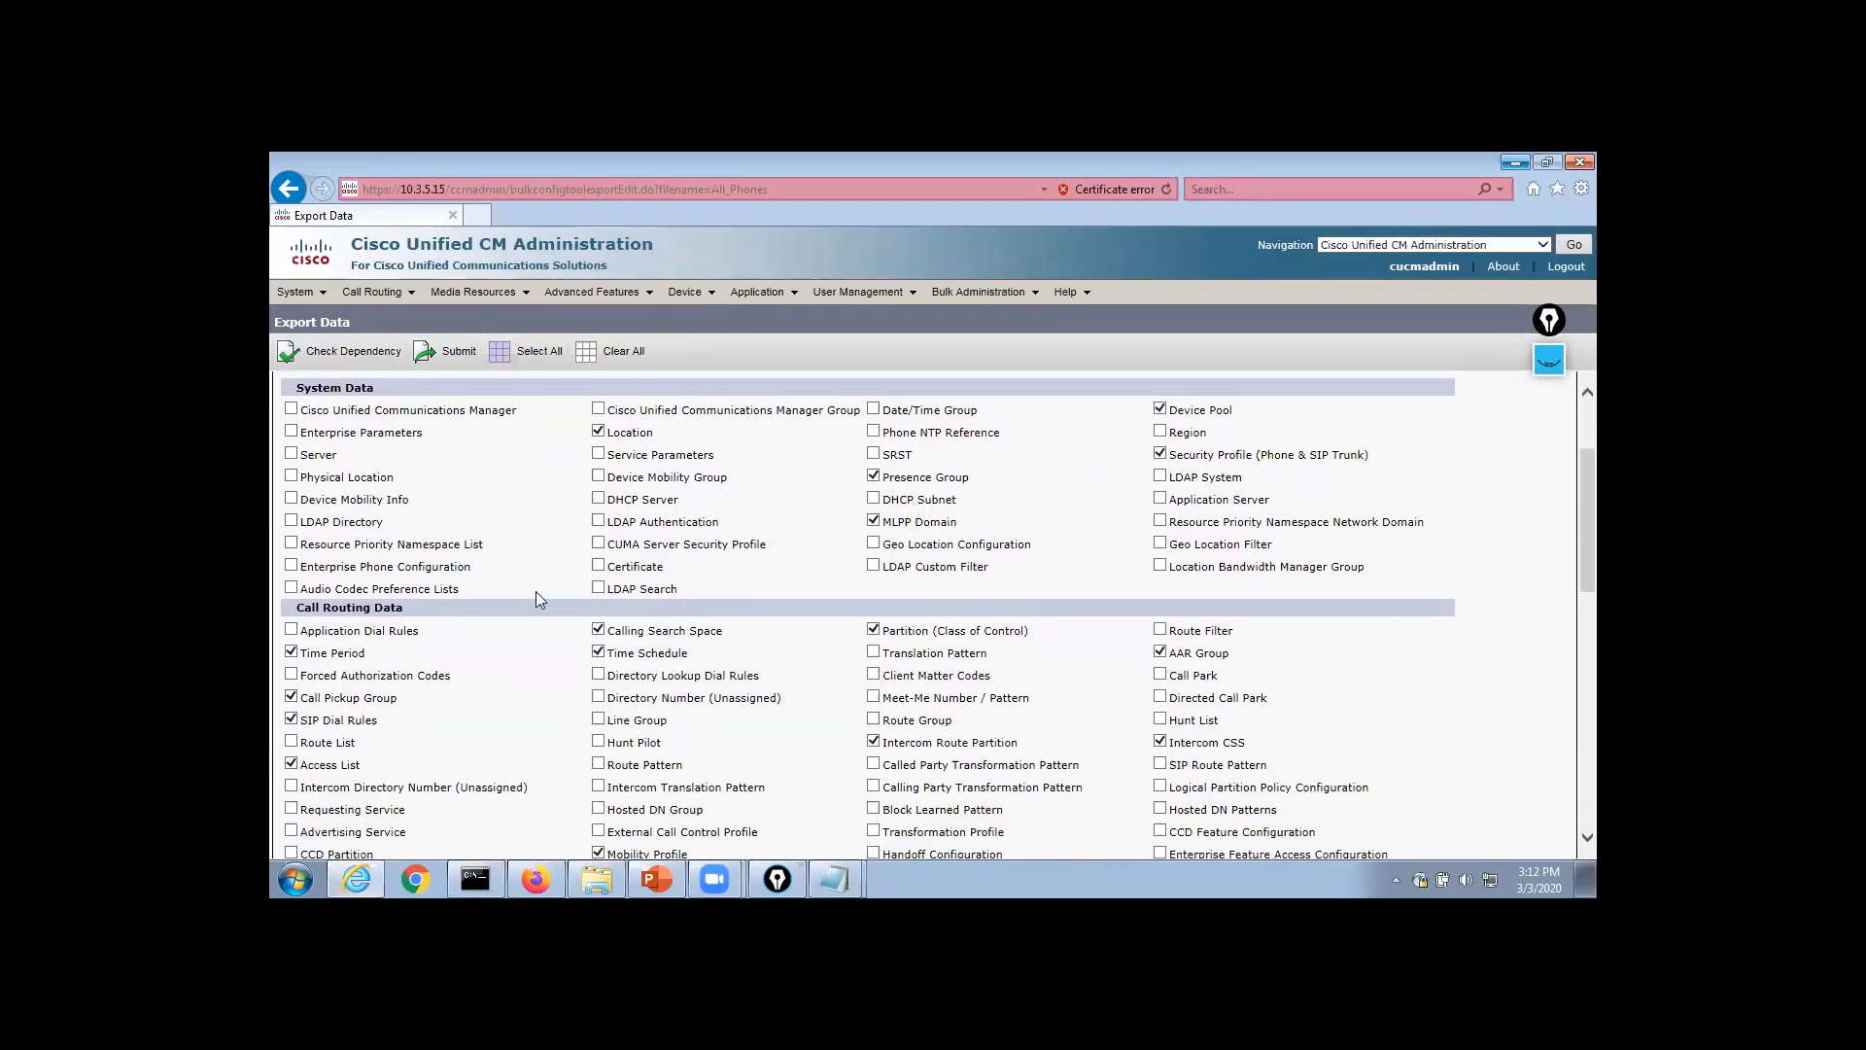
pyautogui.scroll(-4, 933, 615)
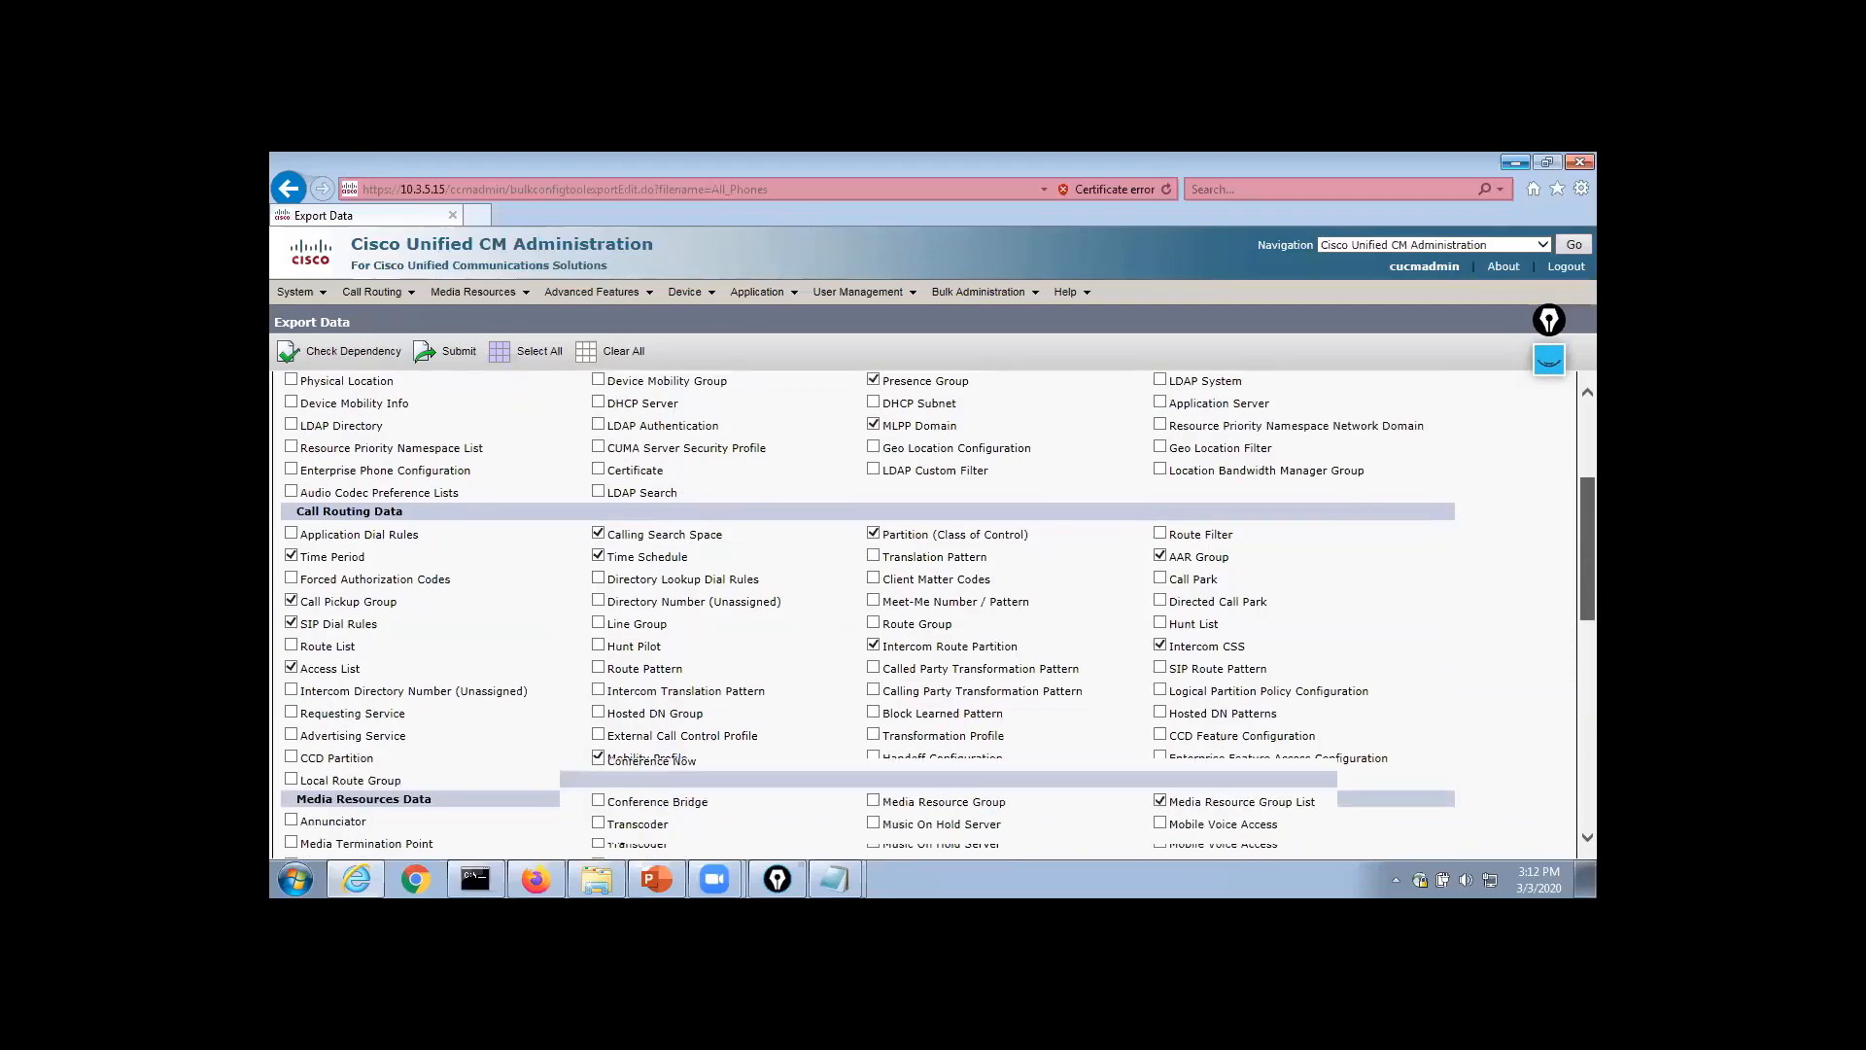
pyautogui.scroll(-6, 933, 615)
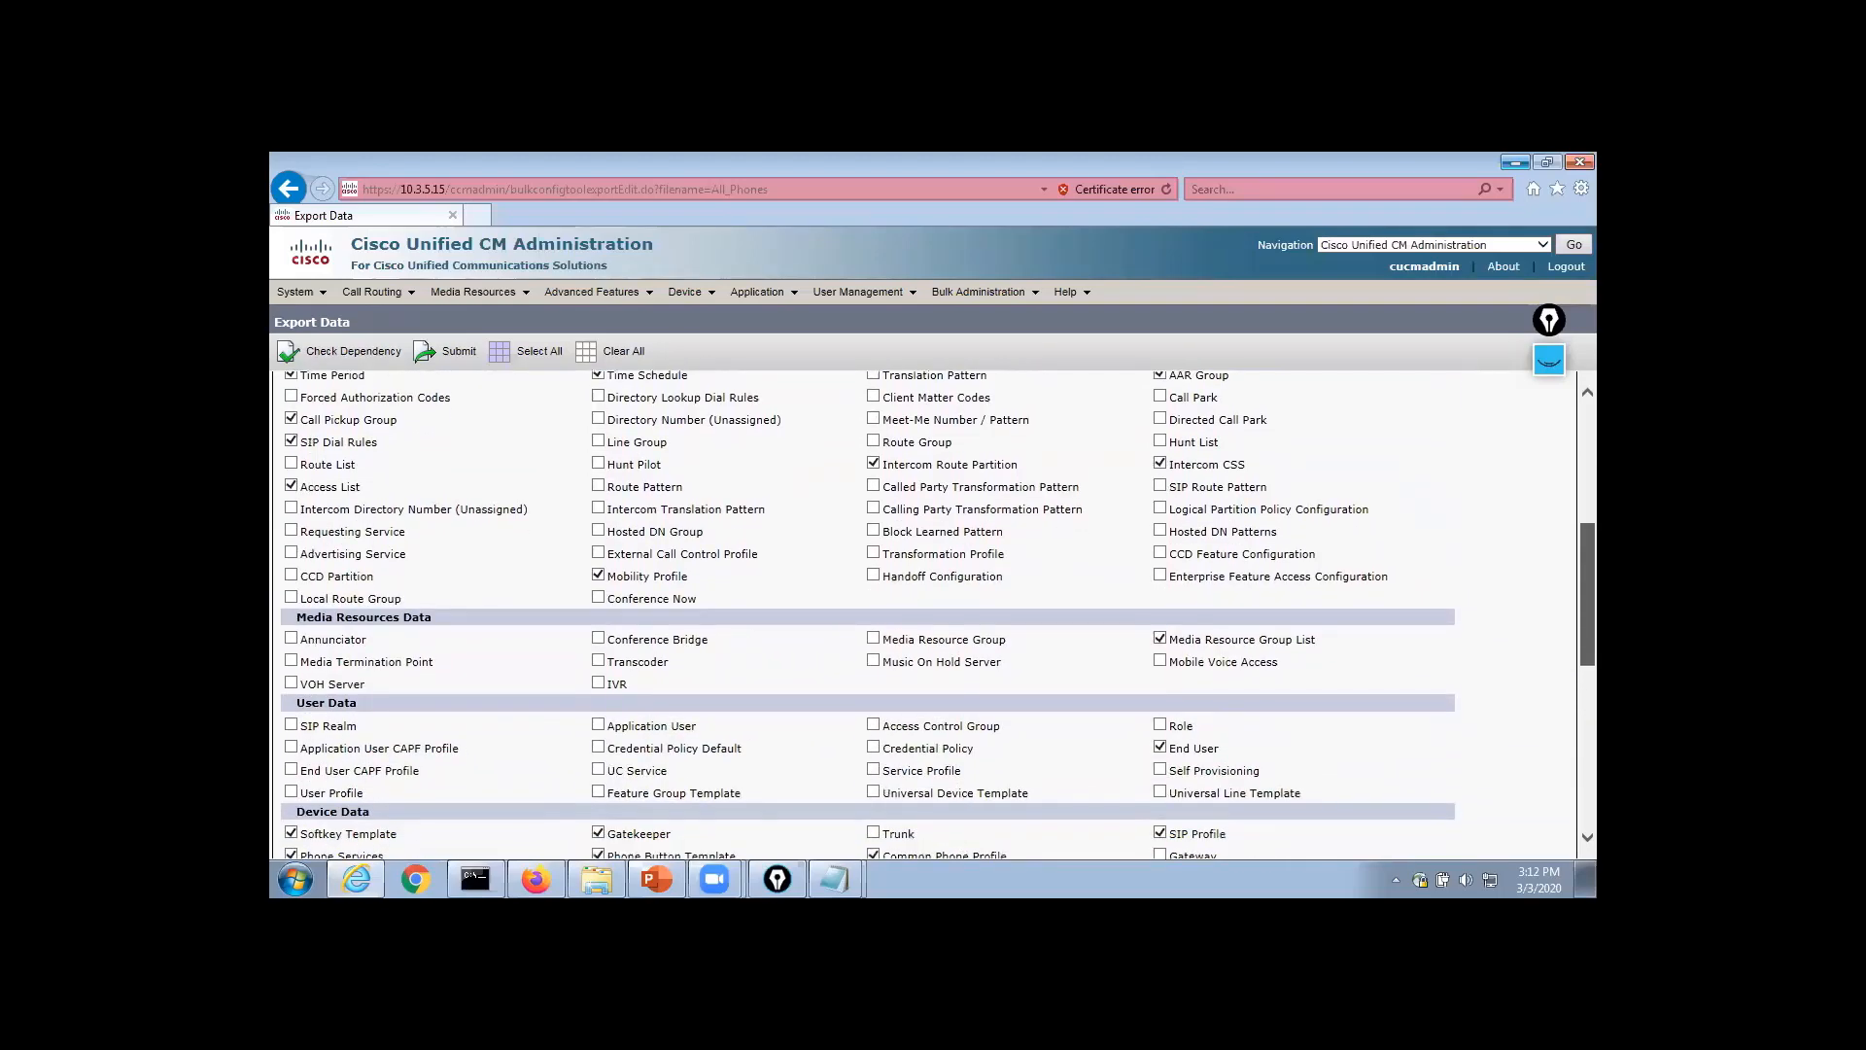
pyautogui.scroll(-6, 933, 616)
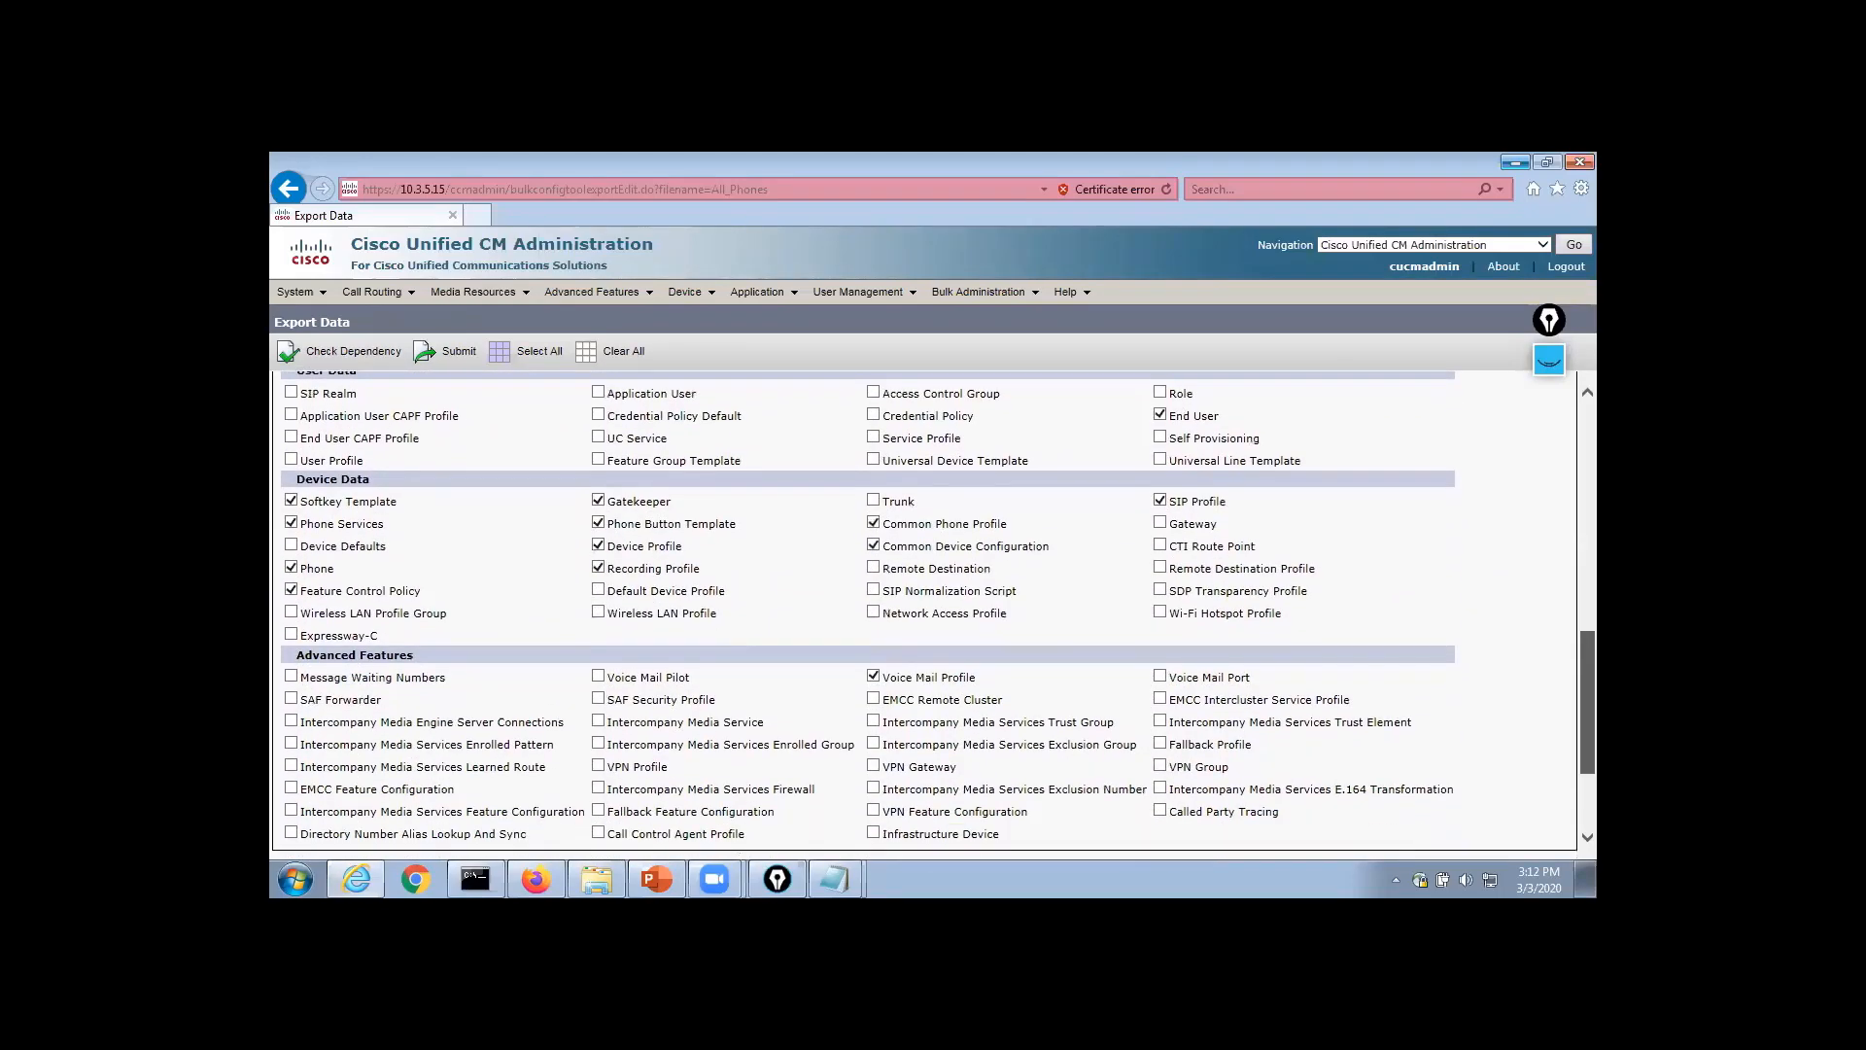
pyautogui.scroll(-2, 933, 615)
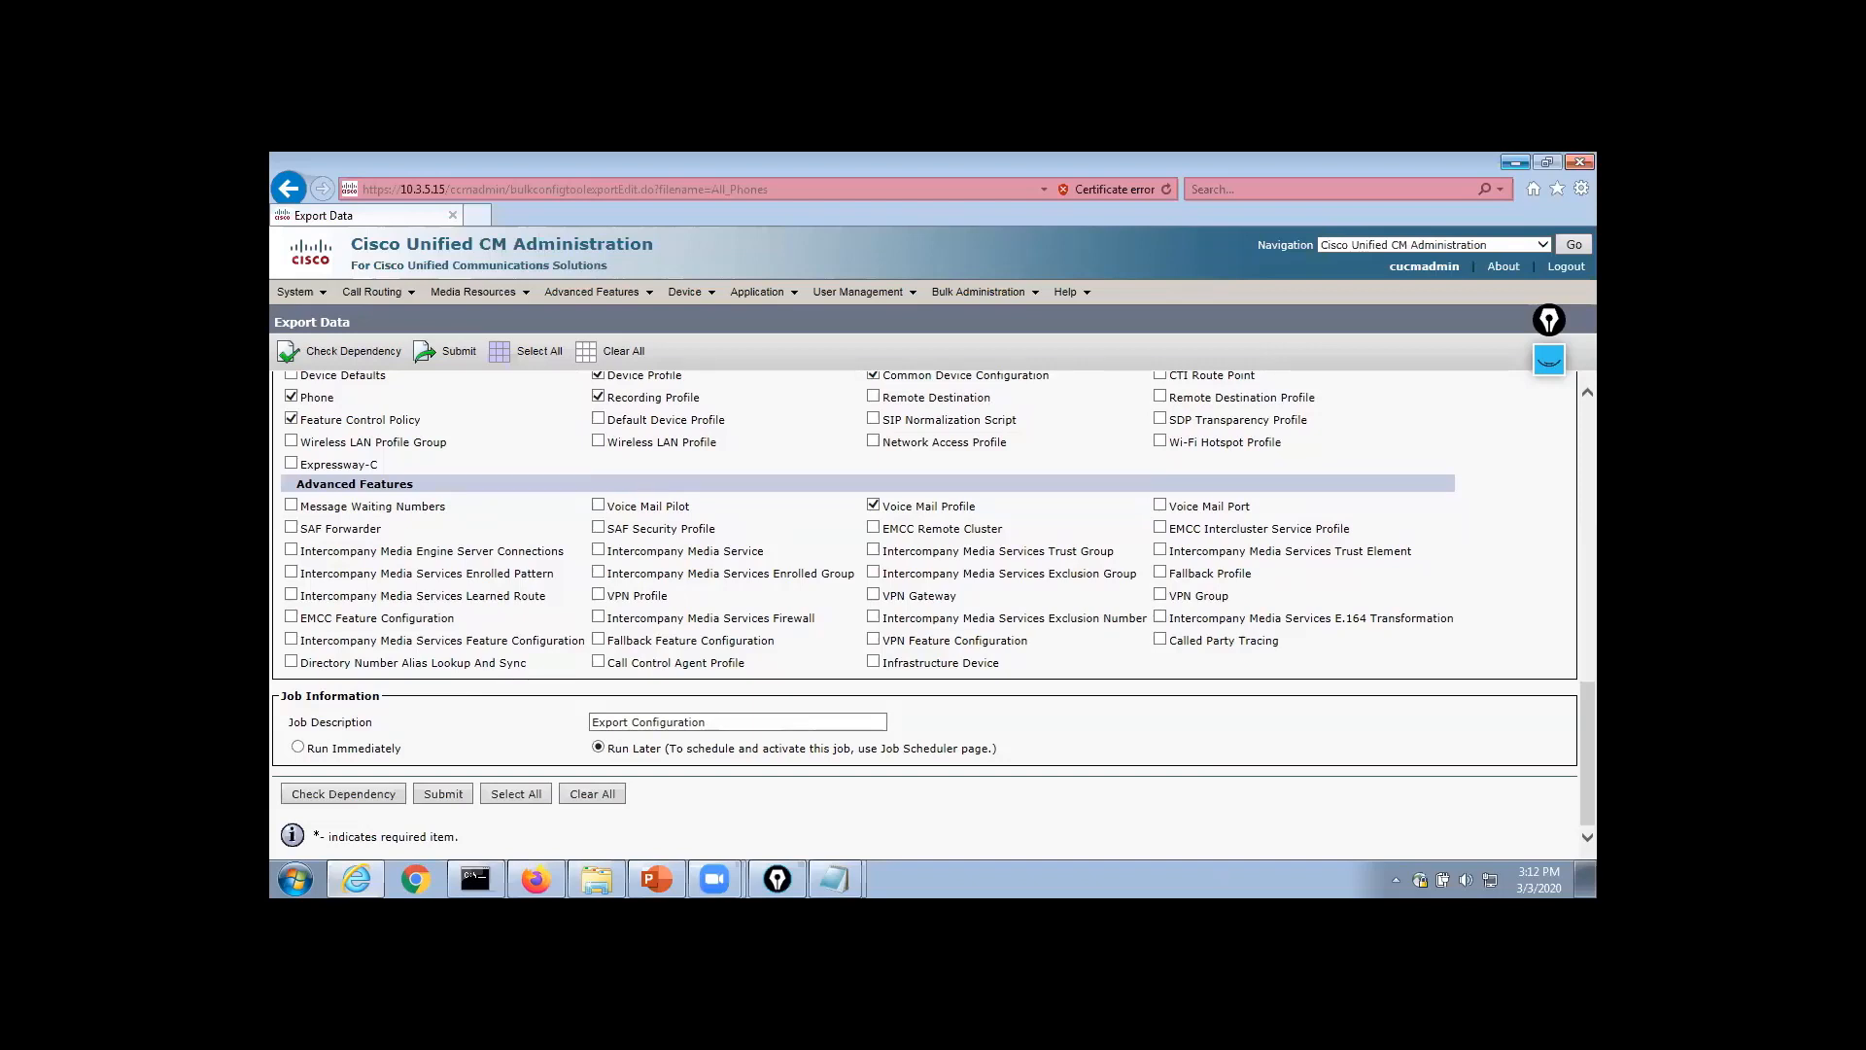
pyautogui.moveTo(1588, 754); pyautogui.dragTo(1587, 474)
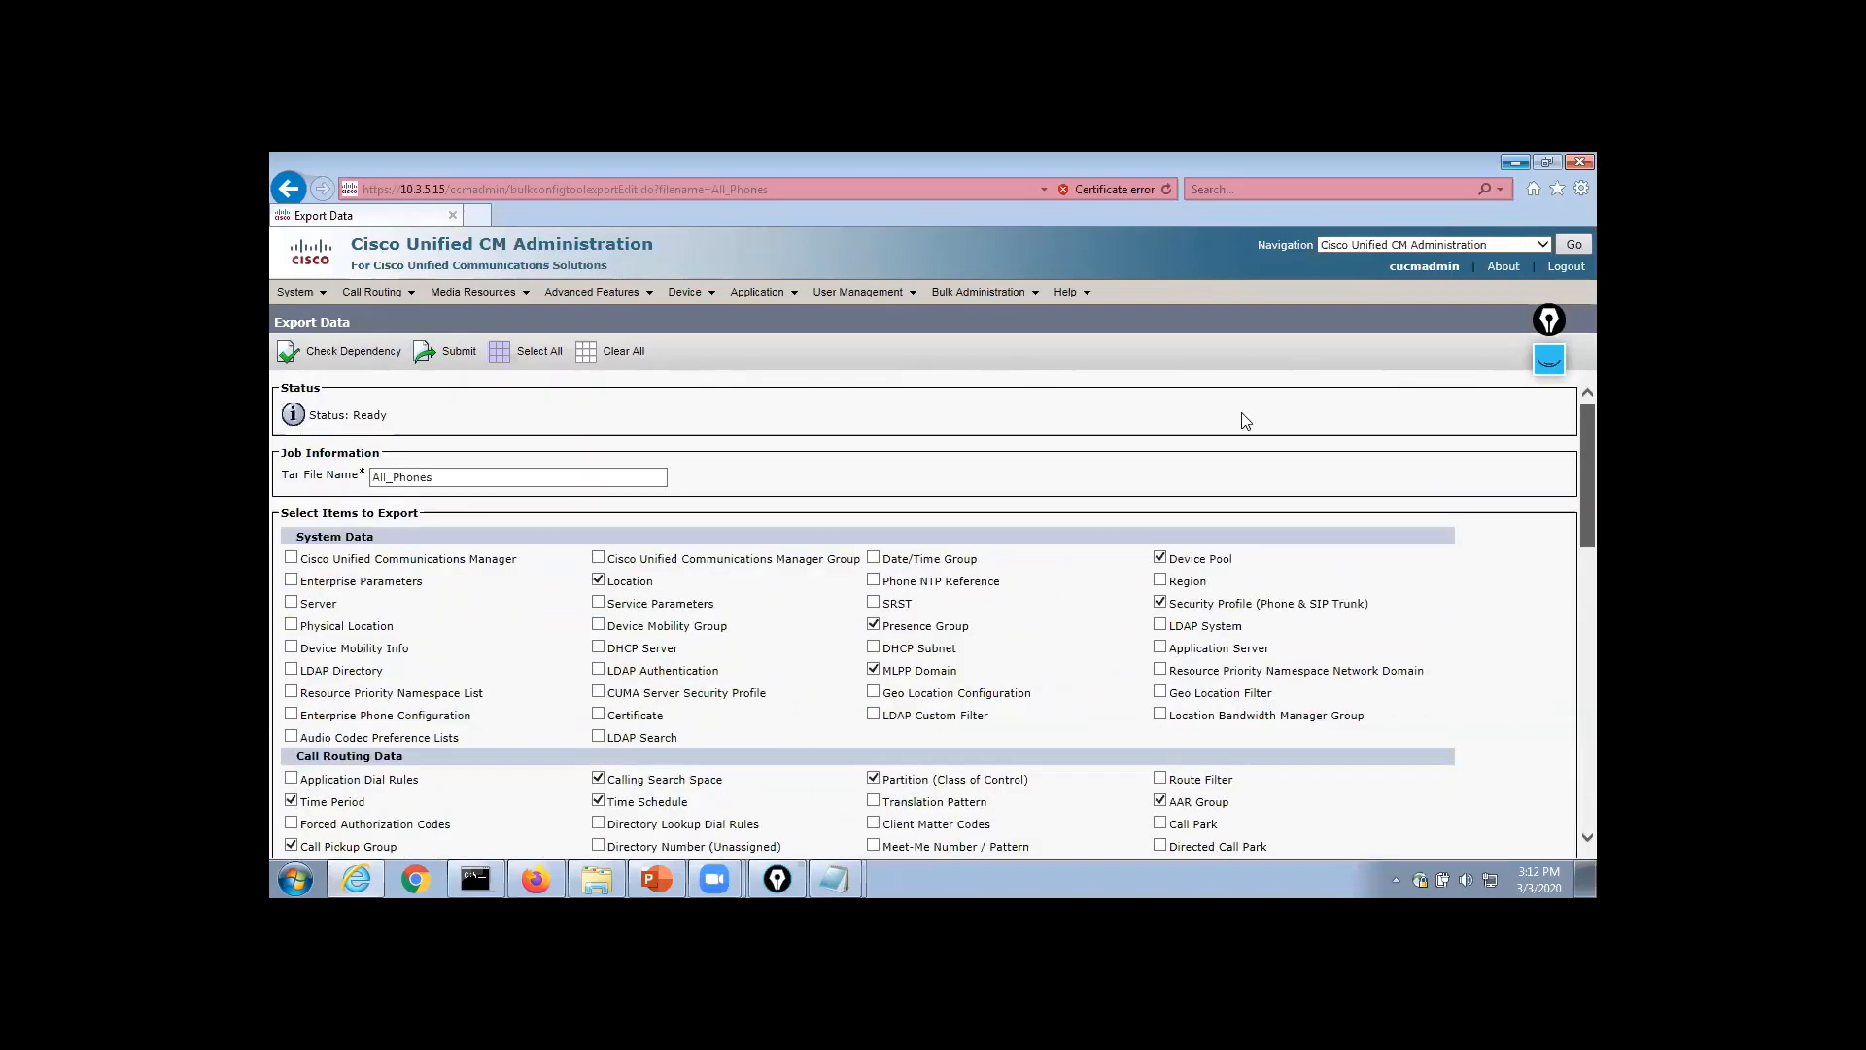
# Clear all selected export items and select only Phone under Device Data
pyautogui.click(616, 350)
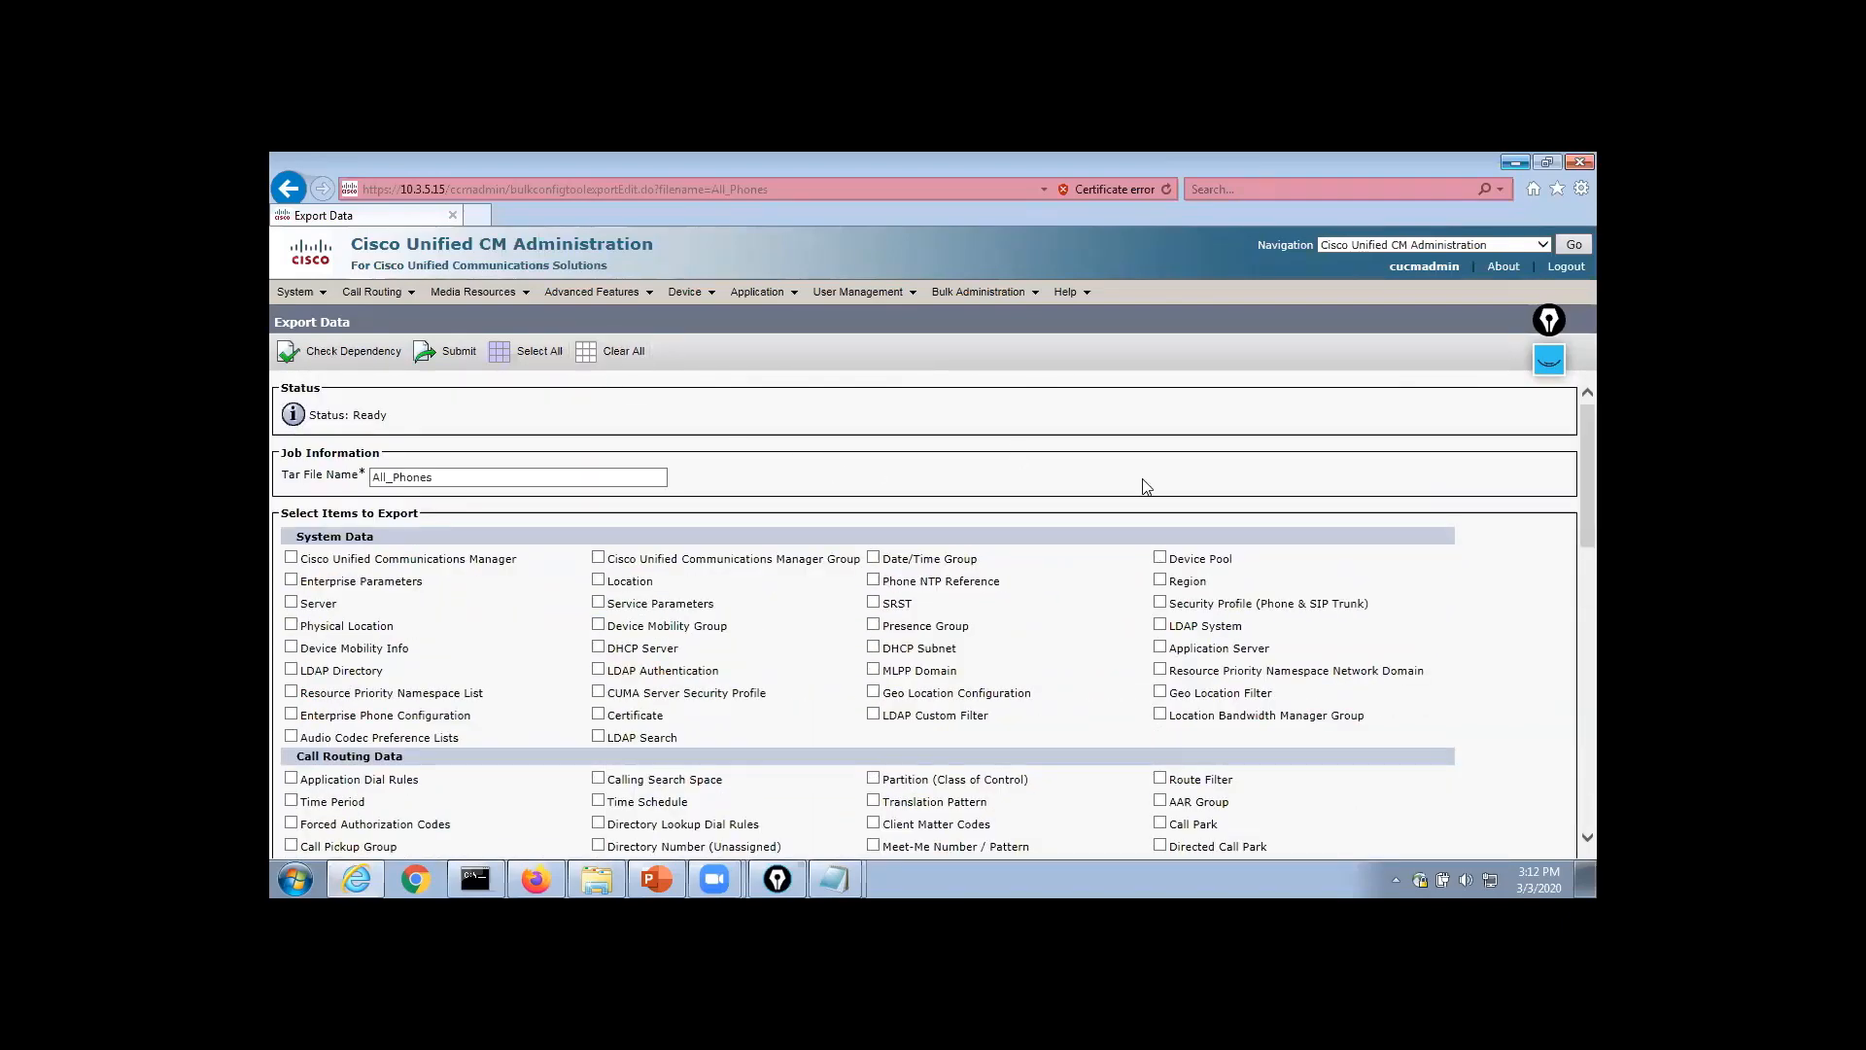
pyautogui.scroll(-3, 933, 613)
pyautogui.scroll(-3, 321, 642)
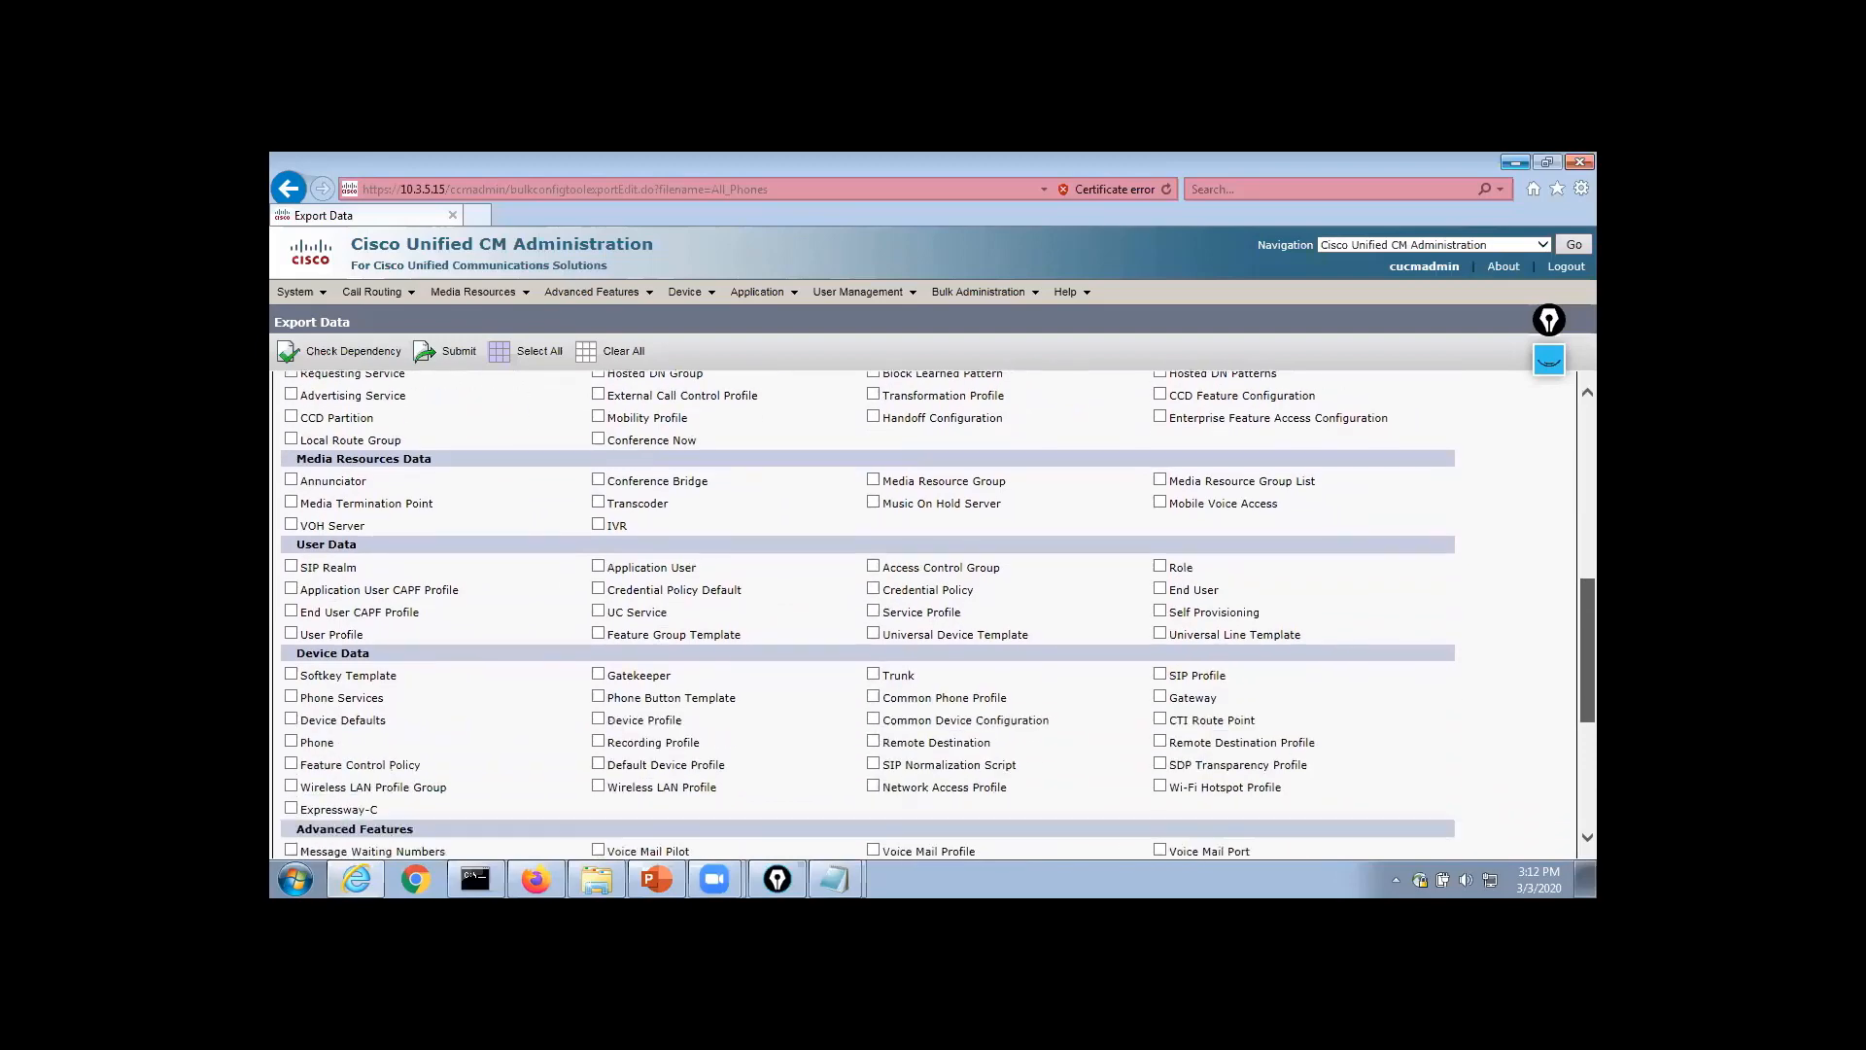
pyautogui.click(292, 617)
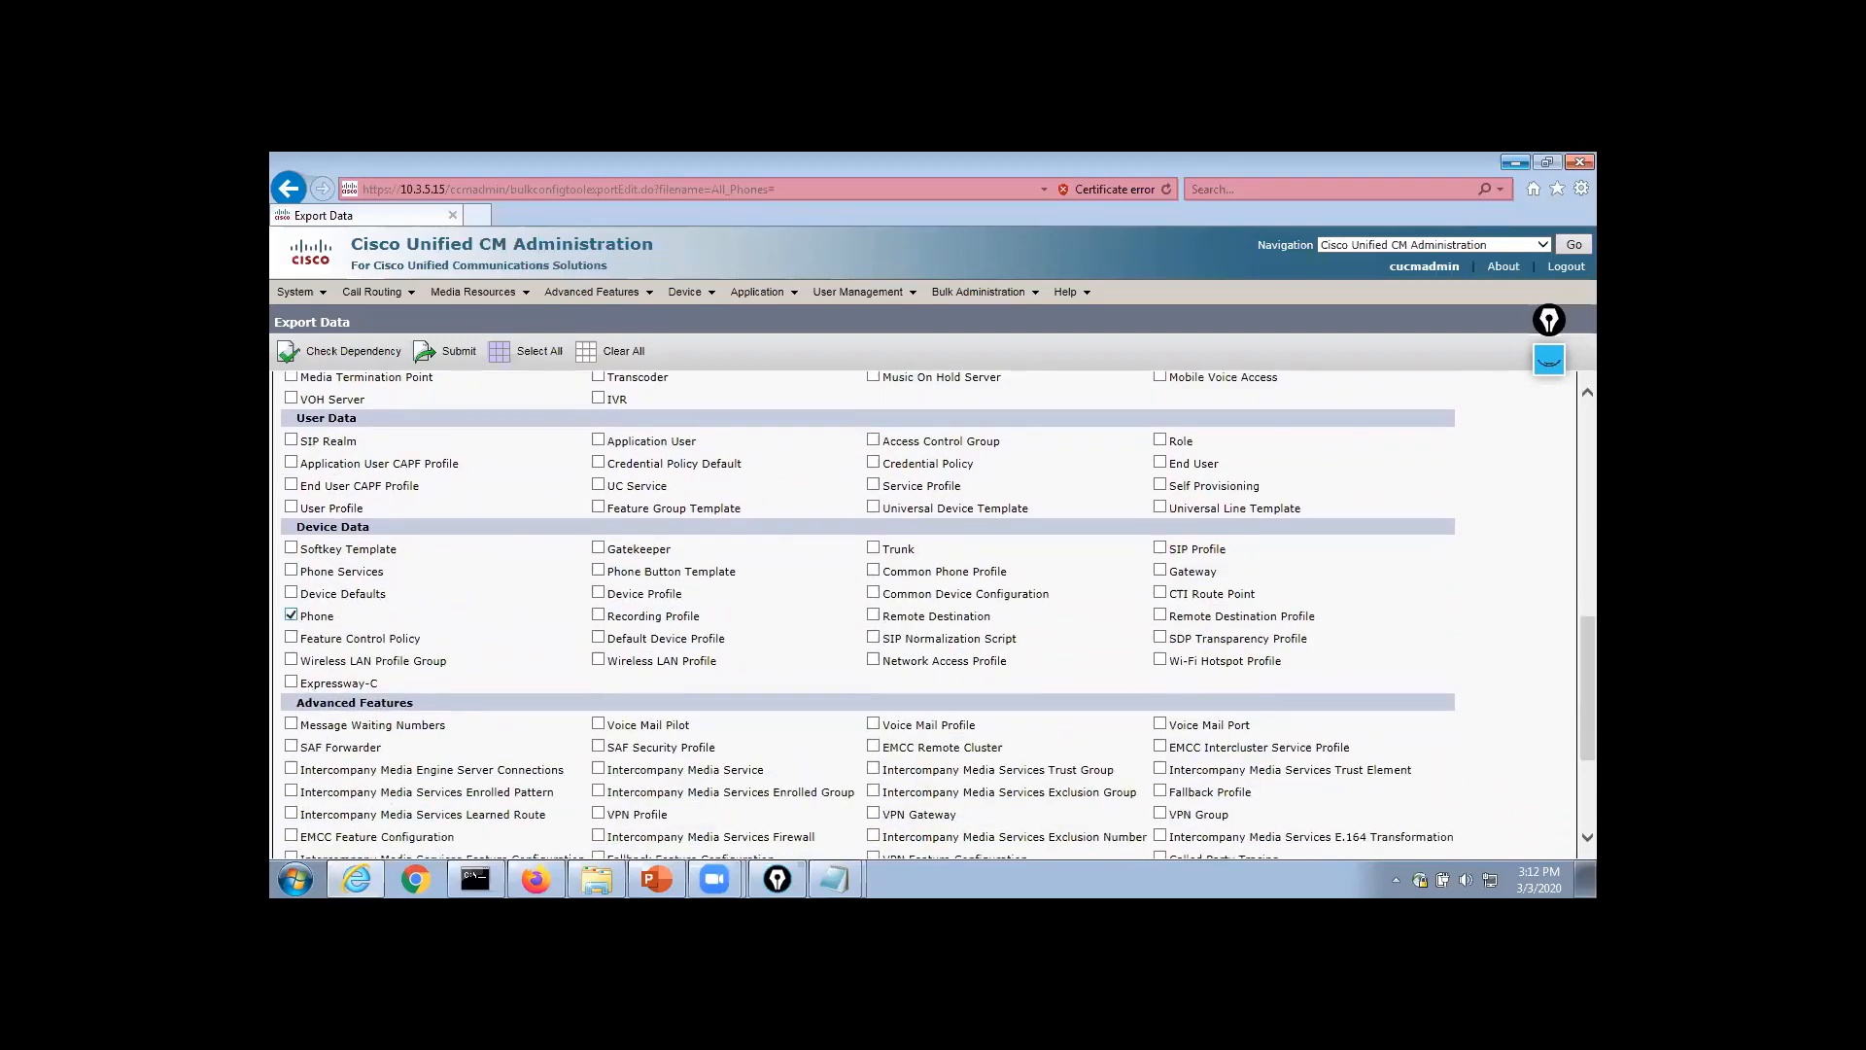
# Submit the export job to run immediately and open the Job Scheduler
pyautogui.moveTo(1587, 688); pyautogui.dragTo(1587, 754)
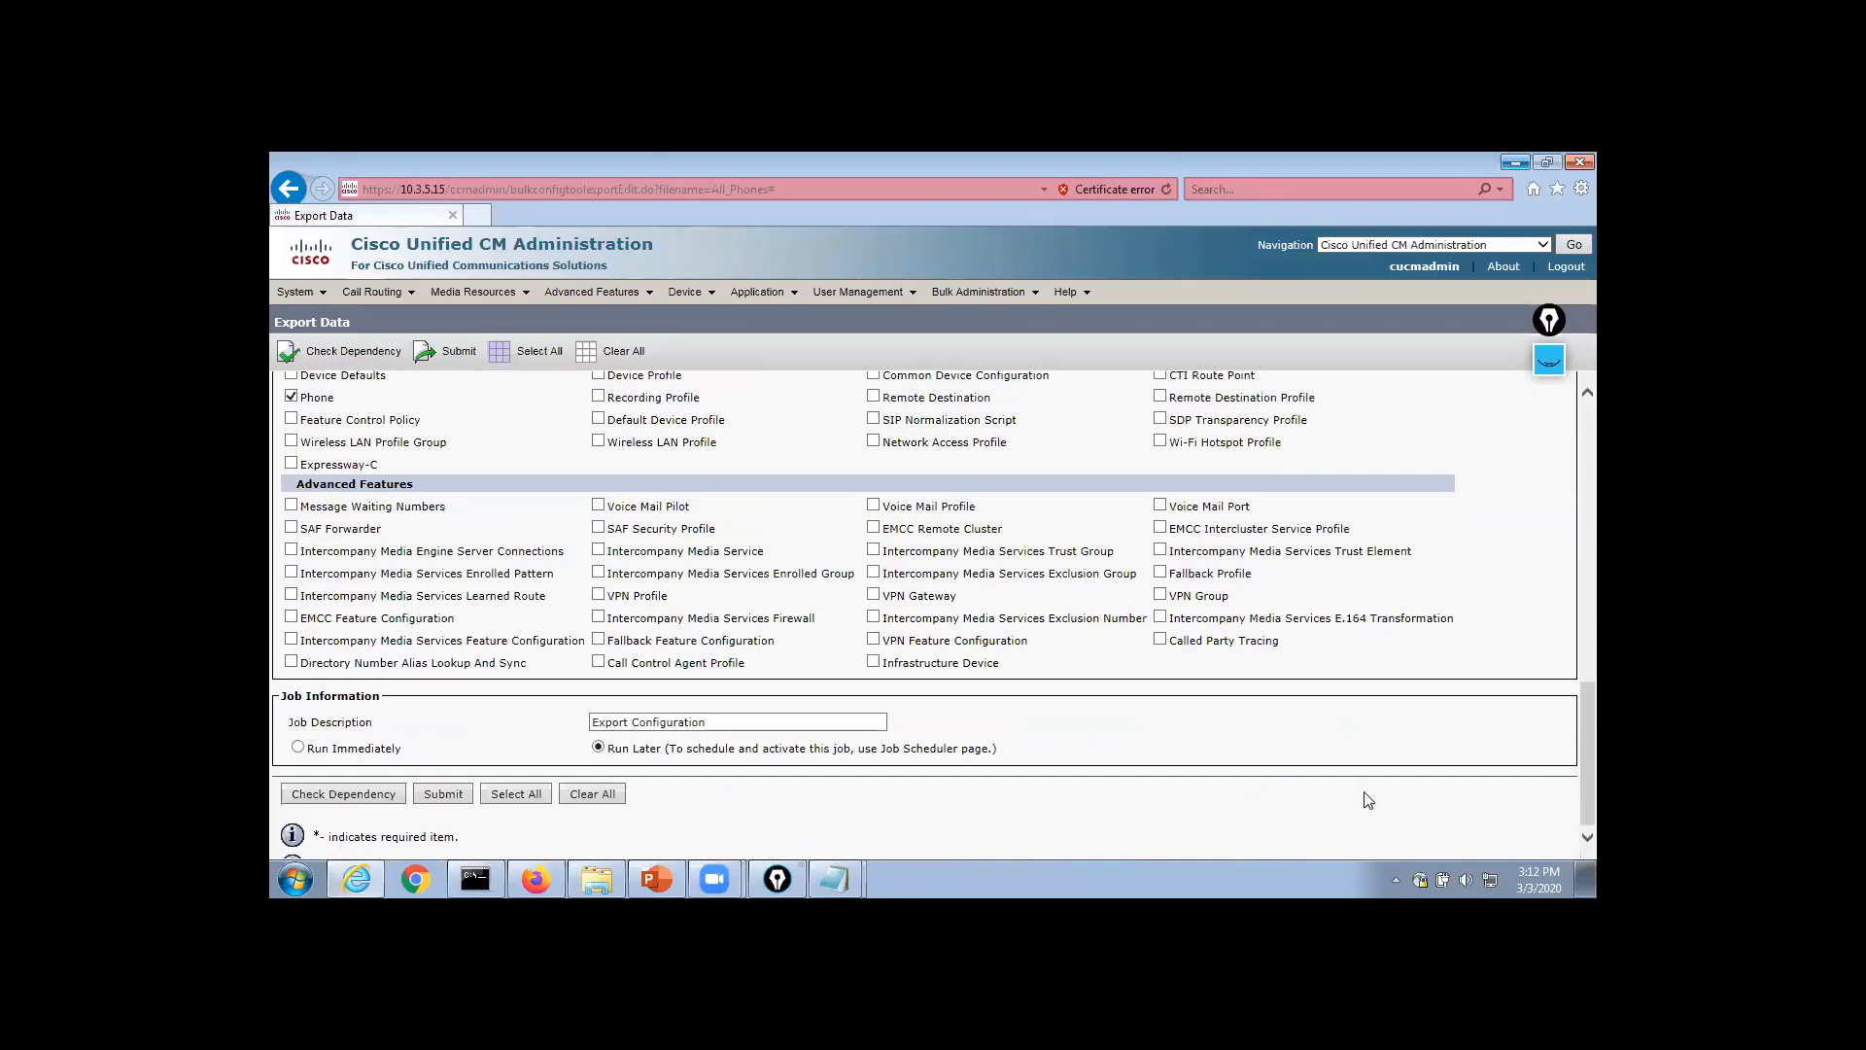
pyautogui.click(297, 746)
pyautogui.click(443, 797)
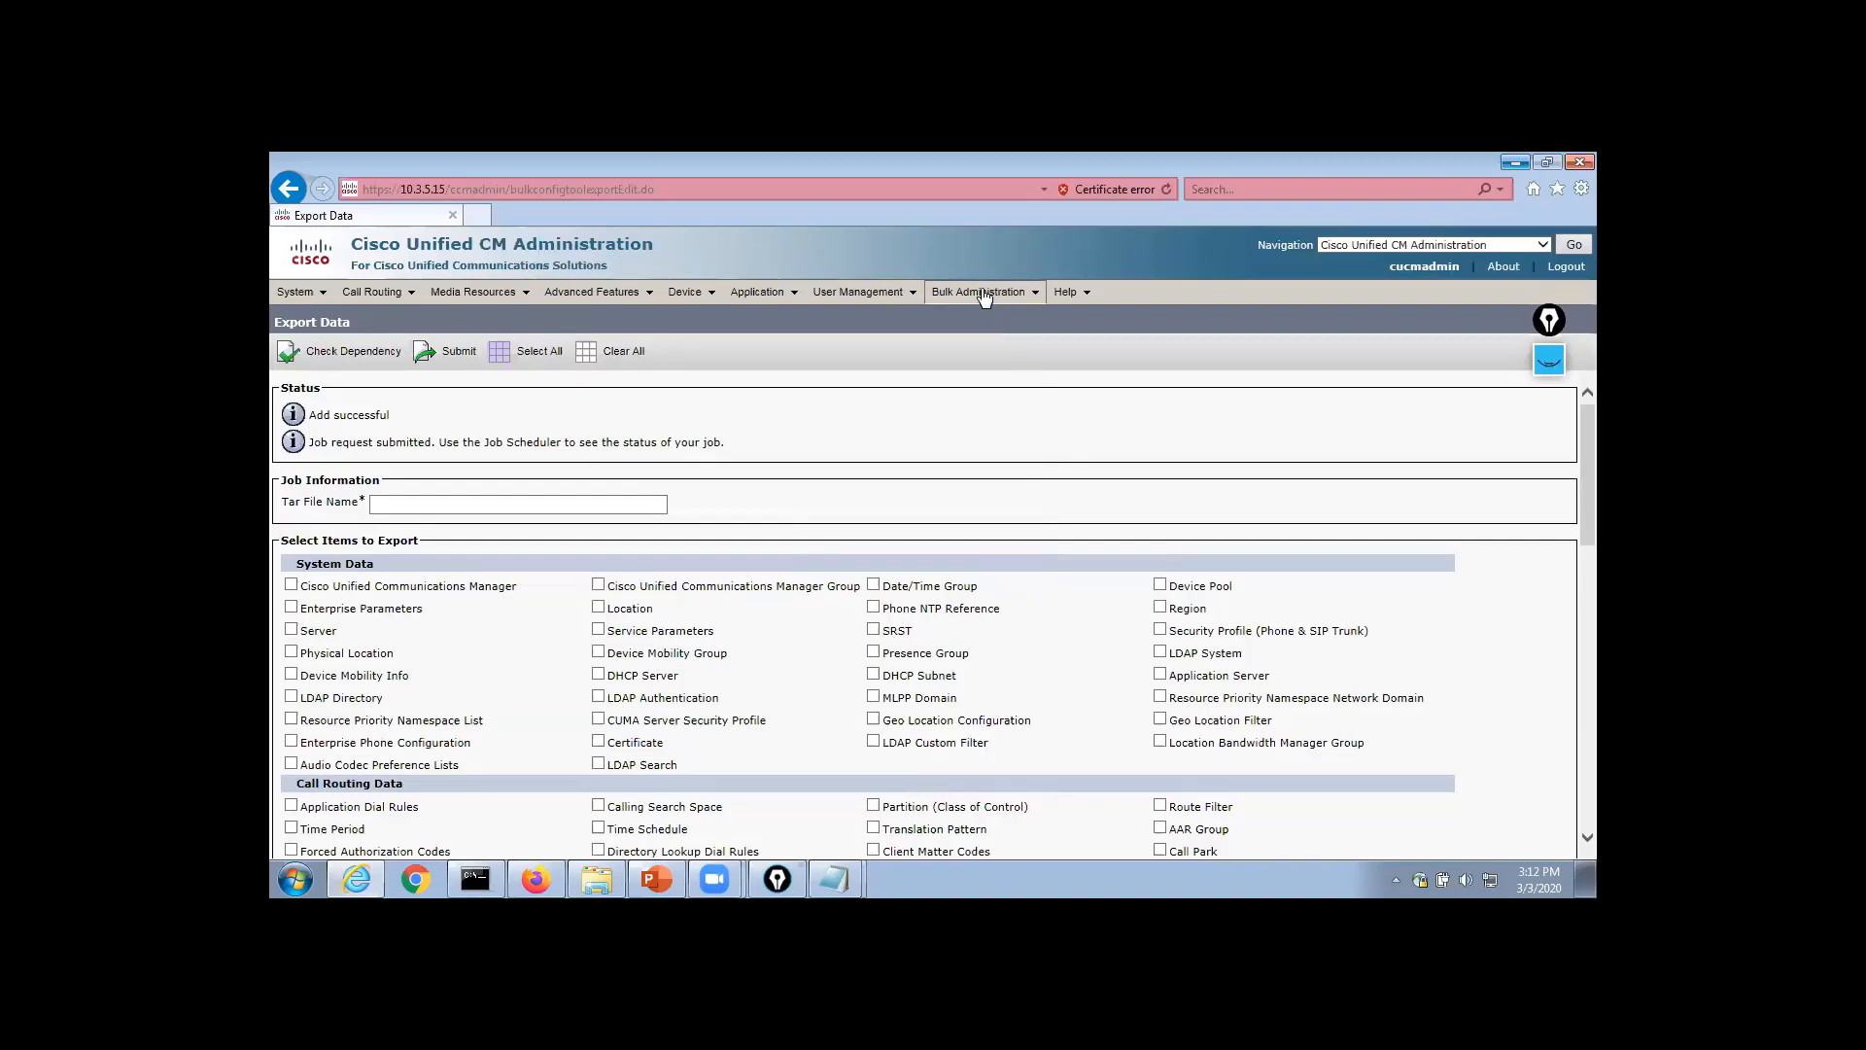
pyautogui.moveTo(933, 291)
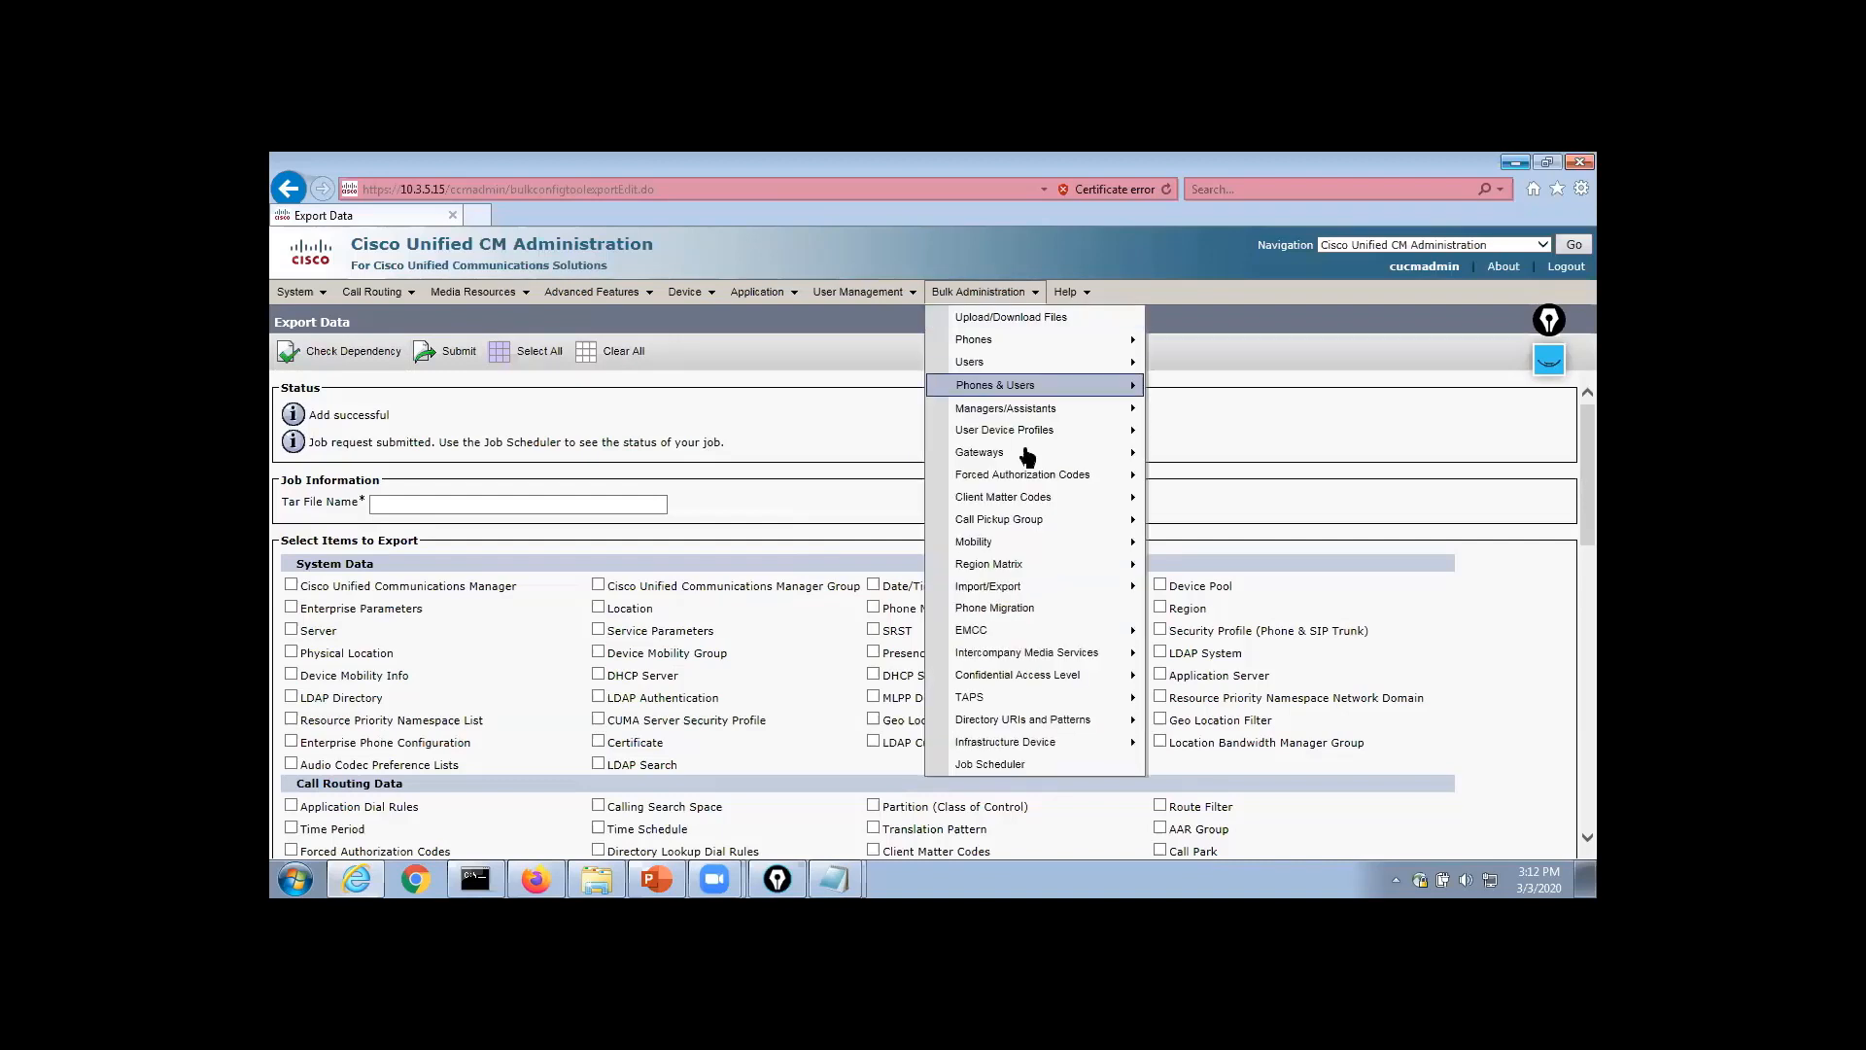
pyautogui.click(1073, 764)
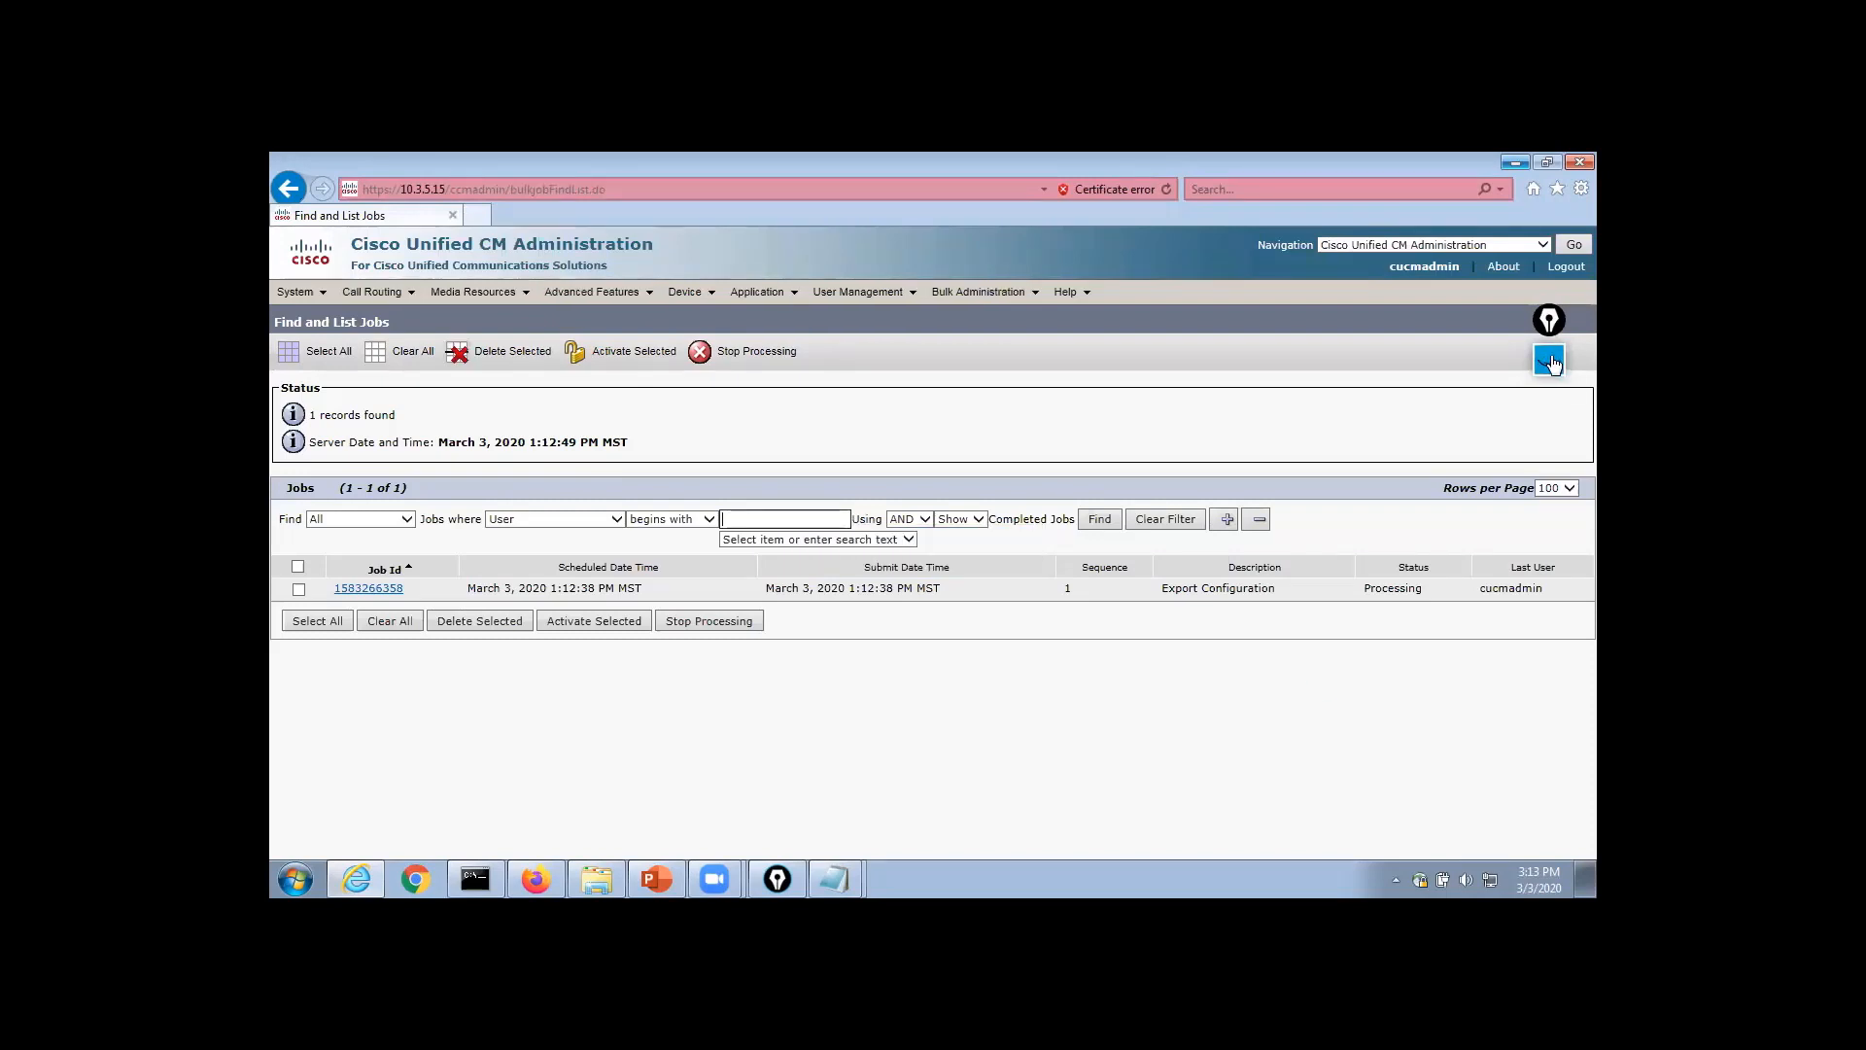
# Handwrite "Notepad++" with the annotation pen just below the jobs list and double-underline its "pad" part
pyautogui.click(1549, 363)
pyautogui.click(1549, 419)
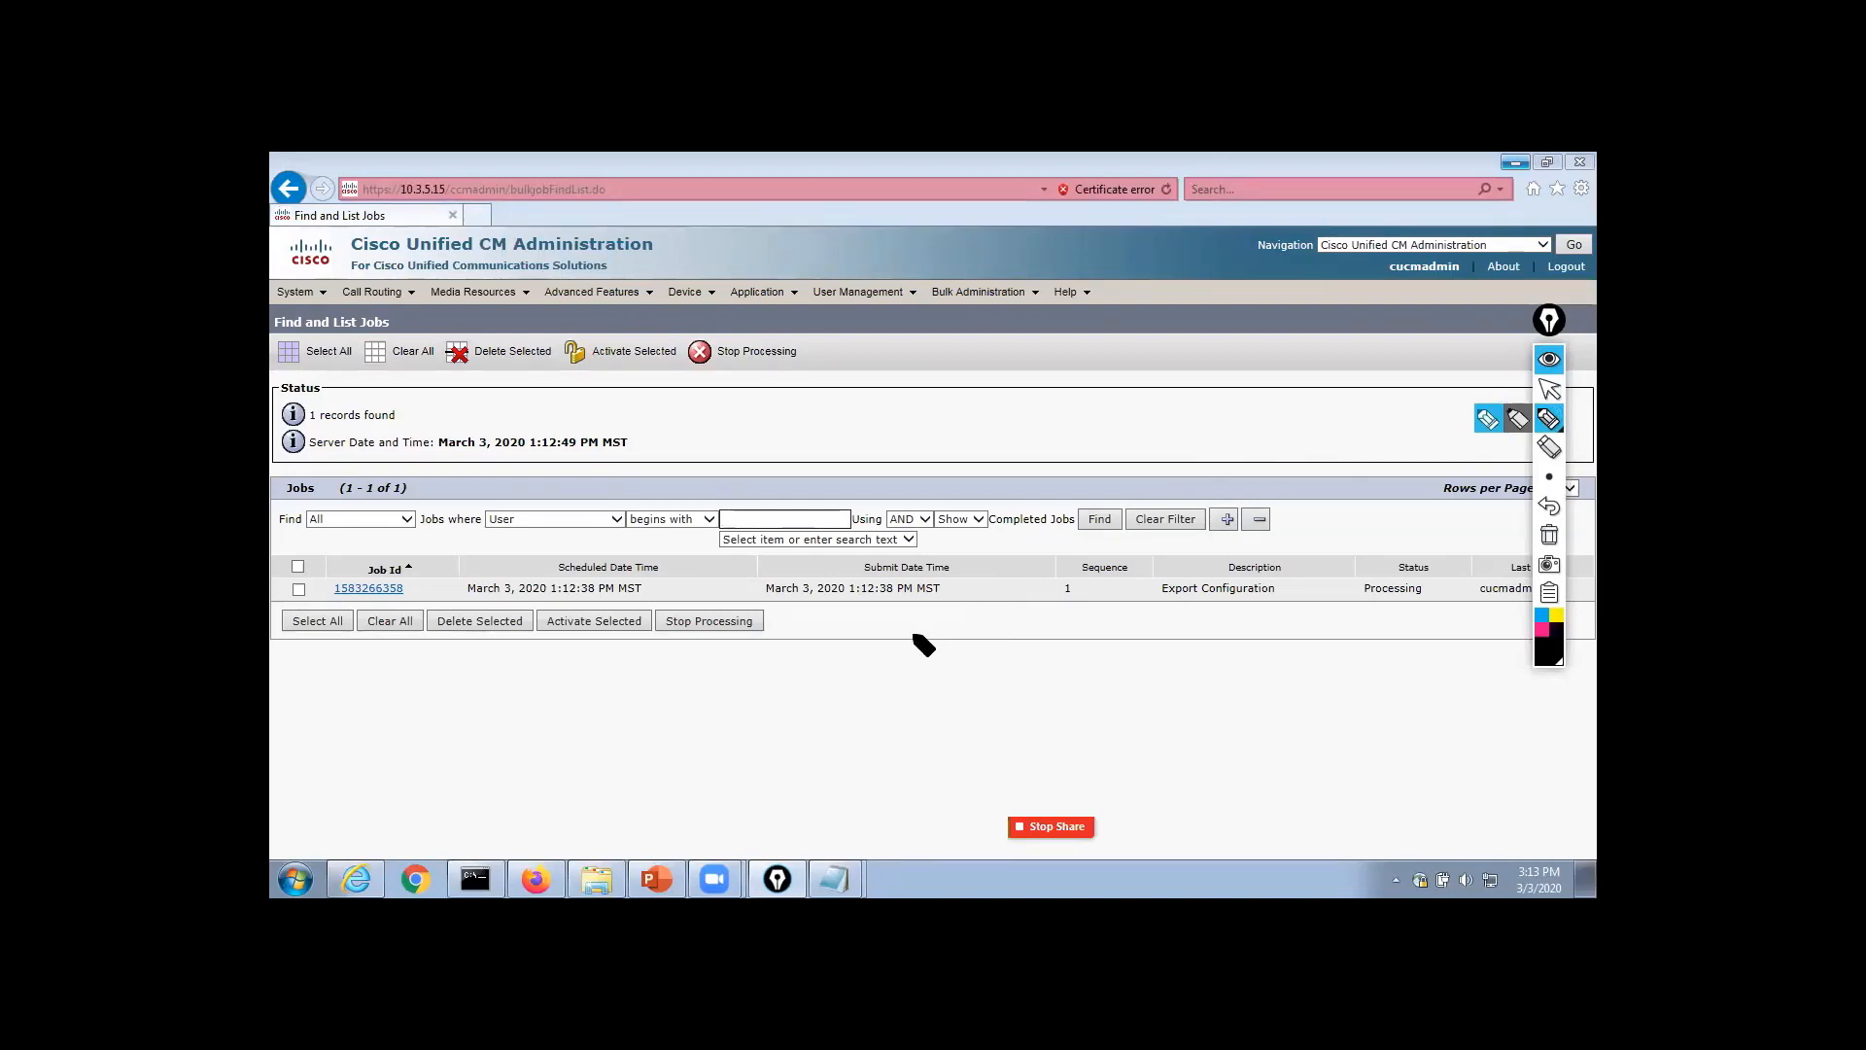
pyautogui.moveTo(888, 654)
pyautogui.mouseDown()
pyautogui.moveTo(906, 636)
pyautogui.moveTo(1049, 653)
pyautogui.moveTo(1149, 631)
pyautogui.mouseUp()
pyautogui.moveTo(1166, 611)
pyautogui.mouseDown()
pyautogui.moveTo(1167, 638)
pyautogui.moveTo(1182, 627)
pyautogui.mouseUp()
pyautogui.moveTo(1023, 666); pyautogui.dragTo(1089, 665)
pyautogui.moveTo(1036, 672); pyautogui.dragTo(1087, 671)
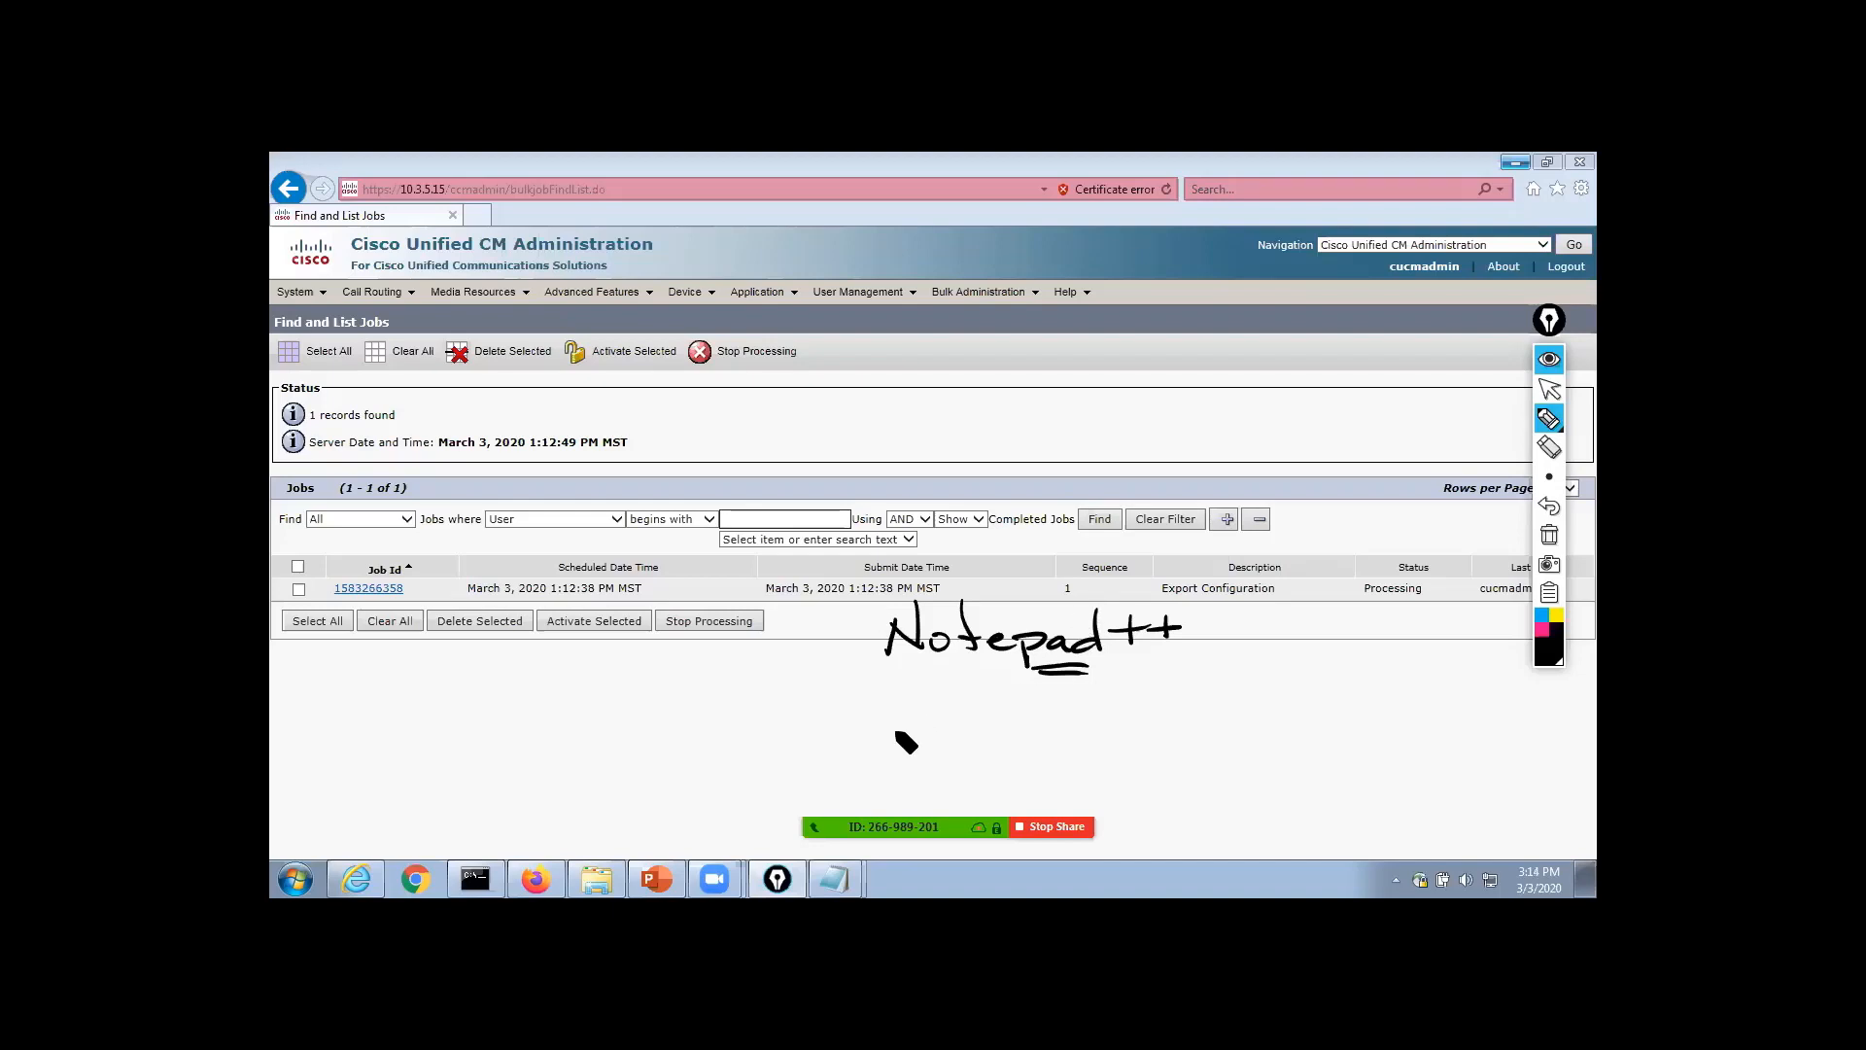
# Handwrite "7-Zip (TAR)" beneath the Notepad++ note, and clear all annotations to return to the normal pointer
pyautogui.moveTo(886, 710)
pyautogui.mouseDown()
pyautogui.moveTo(926, 710)
pyautogui.moveTo(916, 763)
pyautogui.moveTo(980, 735)
pyautogui.moveTo(1094, 799)
pyautogui.moveTo(1118, 768)
pyautogui.mouseUp()
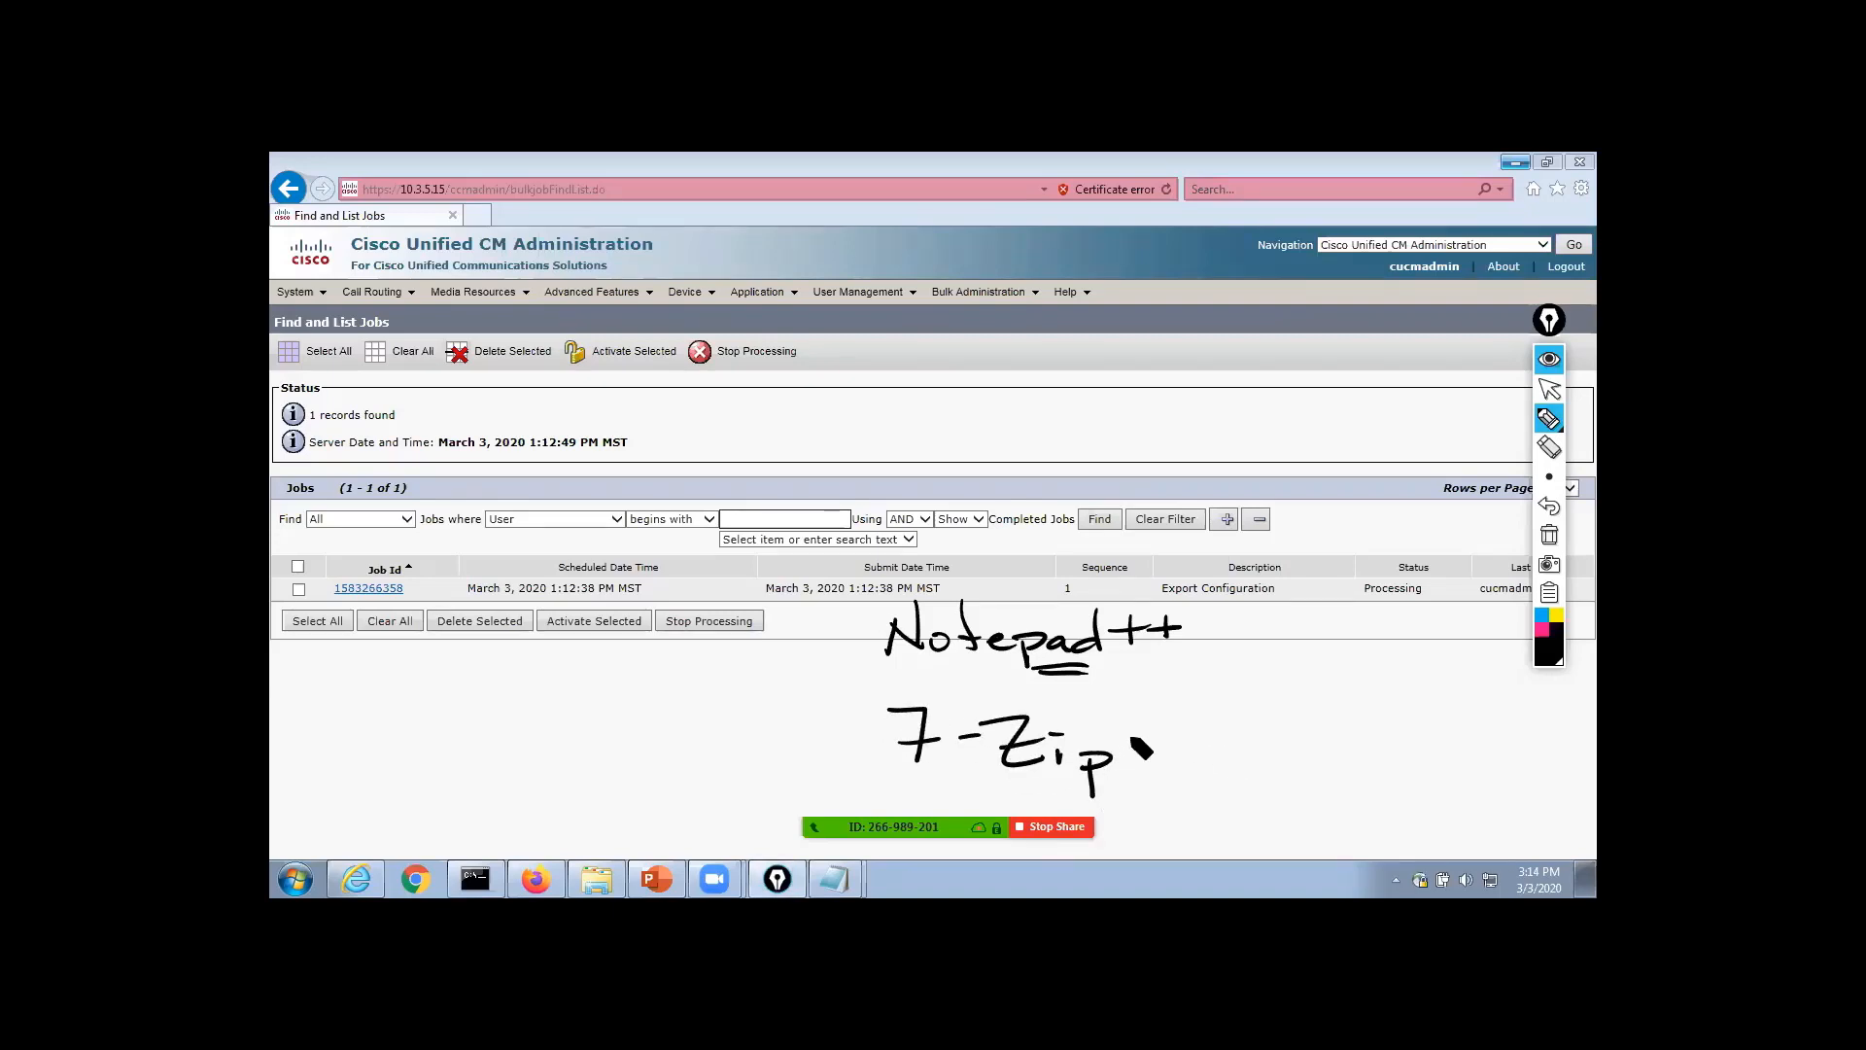
pyautogui.moveTo(1212, 696)
pyautogui.mouseDown()
pyautogui.moveTo(1199, 768)
pyautogui.moveTo(1243, 753)
pyautogui.mouseUp()
pyautogui.moveTo(1223, 718)
pyautogui.mouseDown()
pyautogui.moveTo(1285, 721)
pyautogui.moveTo(1303, 754)
pyautogui.mouseUp()
pyautogui.moveTo(1273, 741)
pyautogui.mouseDown()
pyautogui.moveTo(1336, 731)
pyautogui.moveTo(1353, 754)
pyautogui.mouseUp()
pyautogui.moveTo(1360, 696); pyautogui.dragTo(1371, 760)
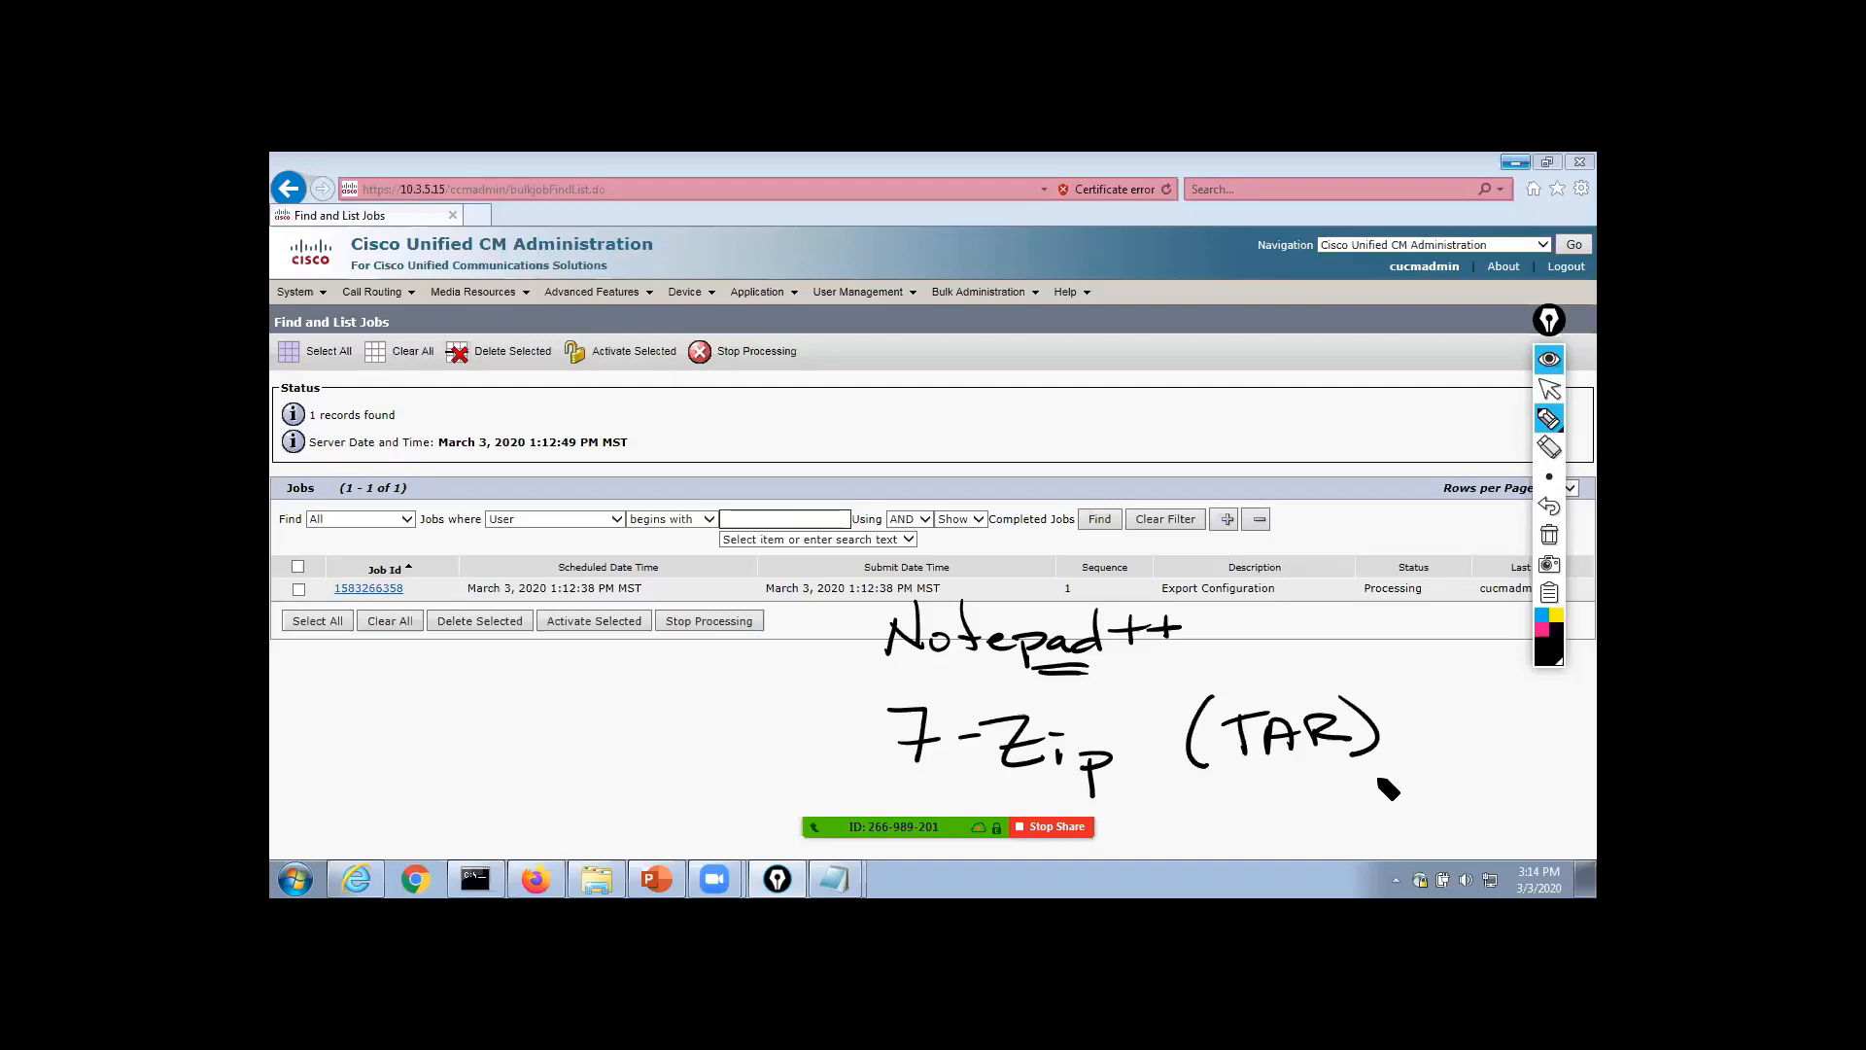
pyautogui.click(1550, 535)
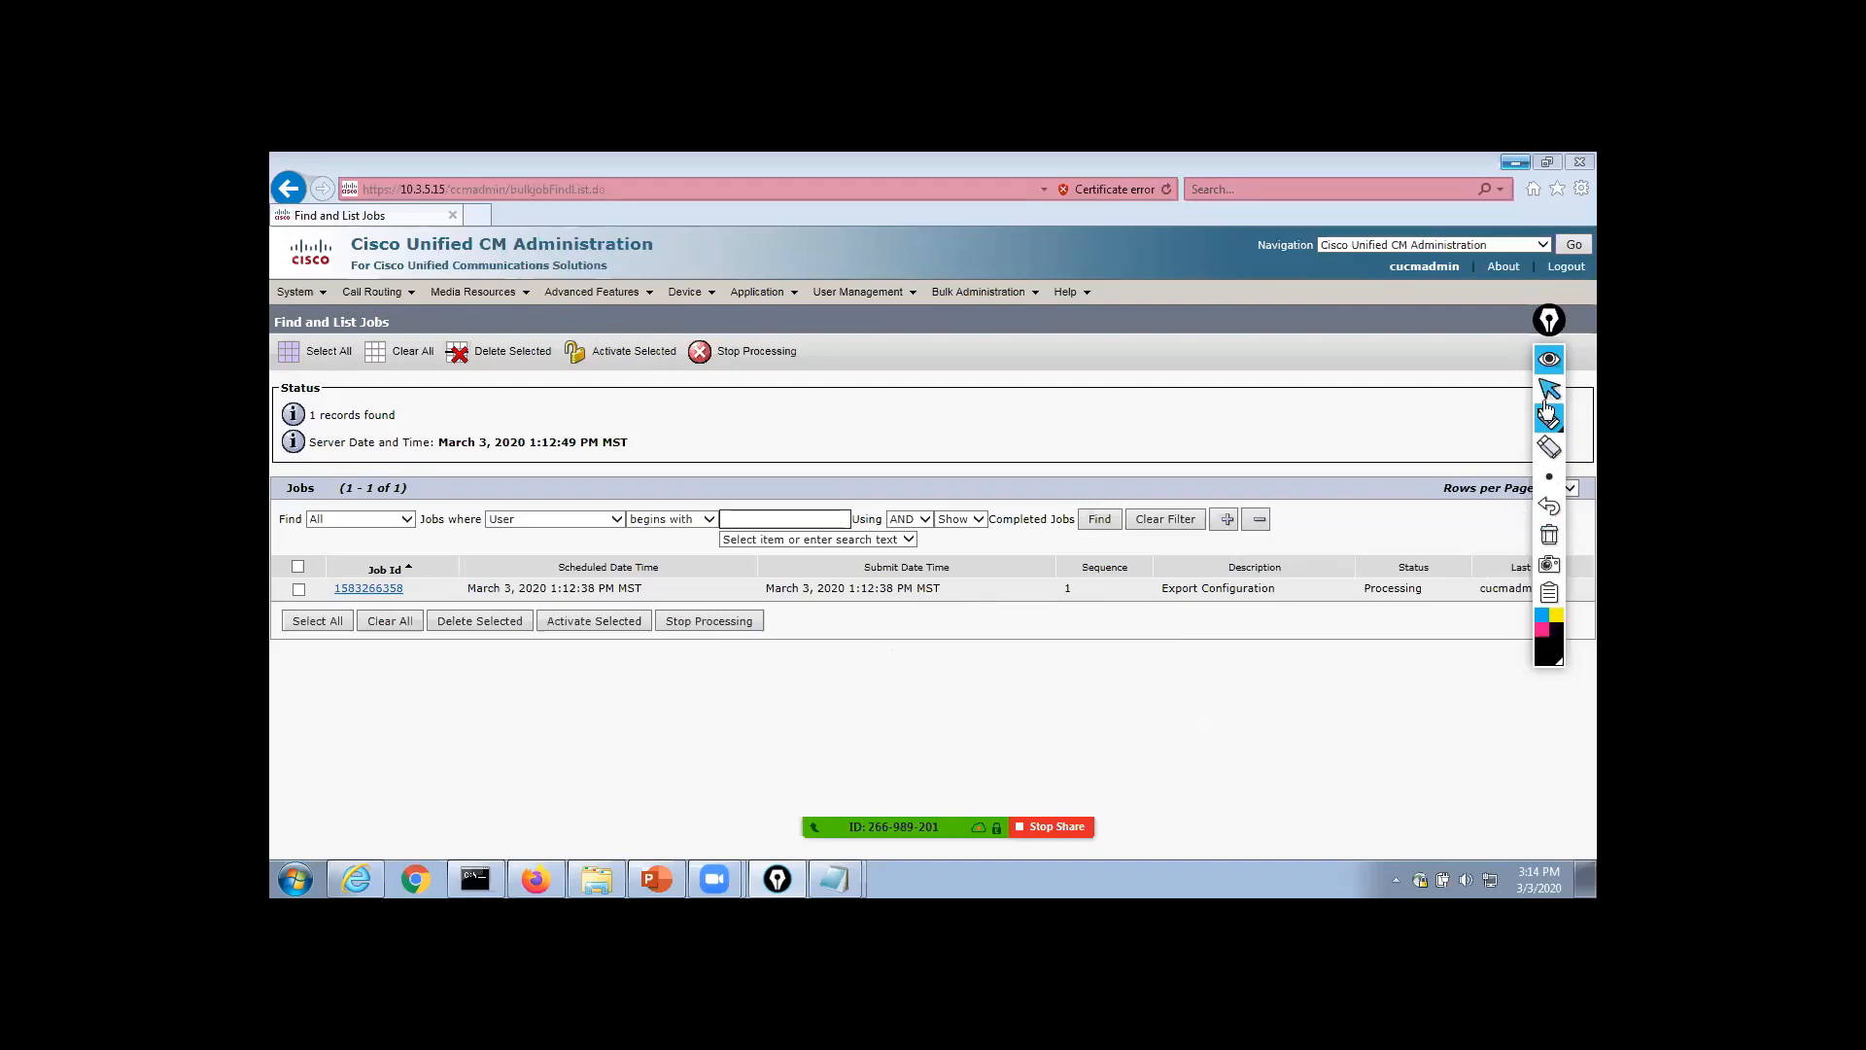
pyautogui.click(1550, 389)
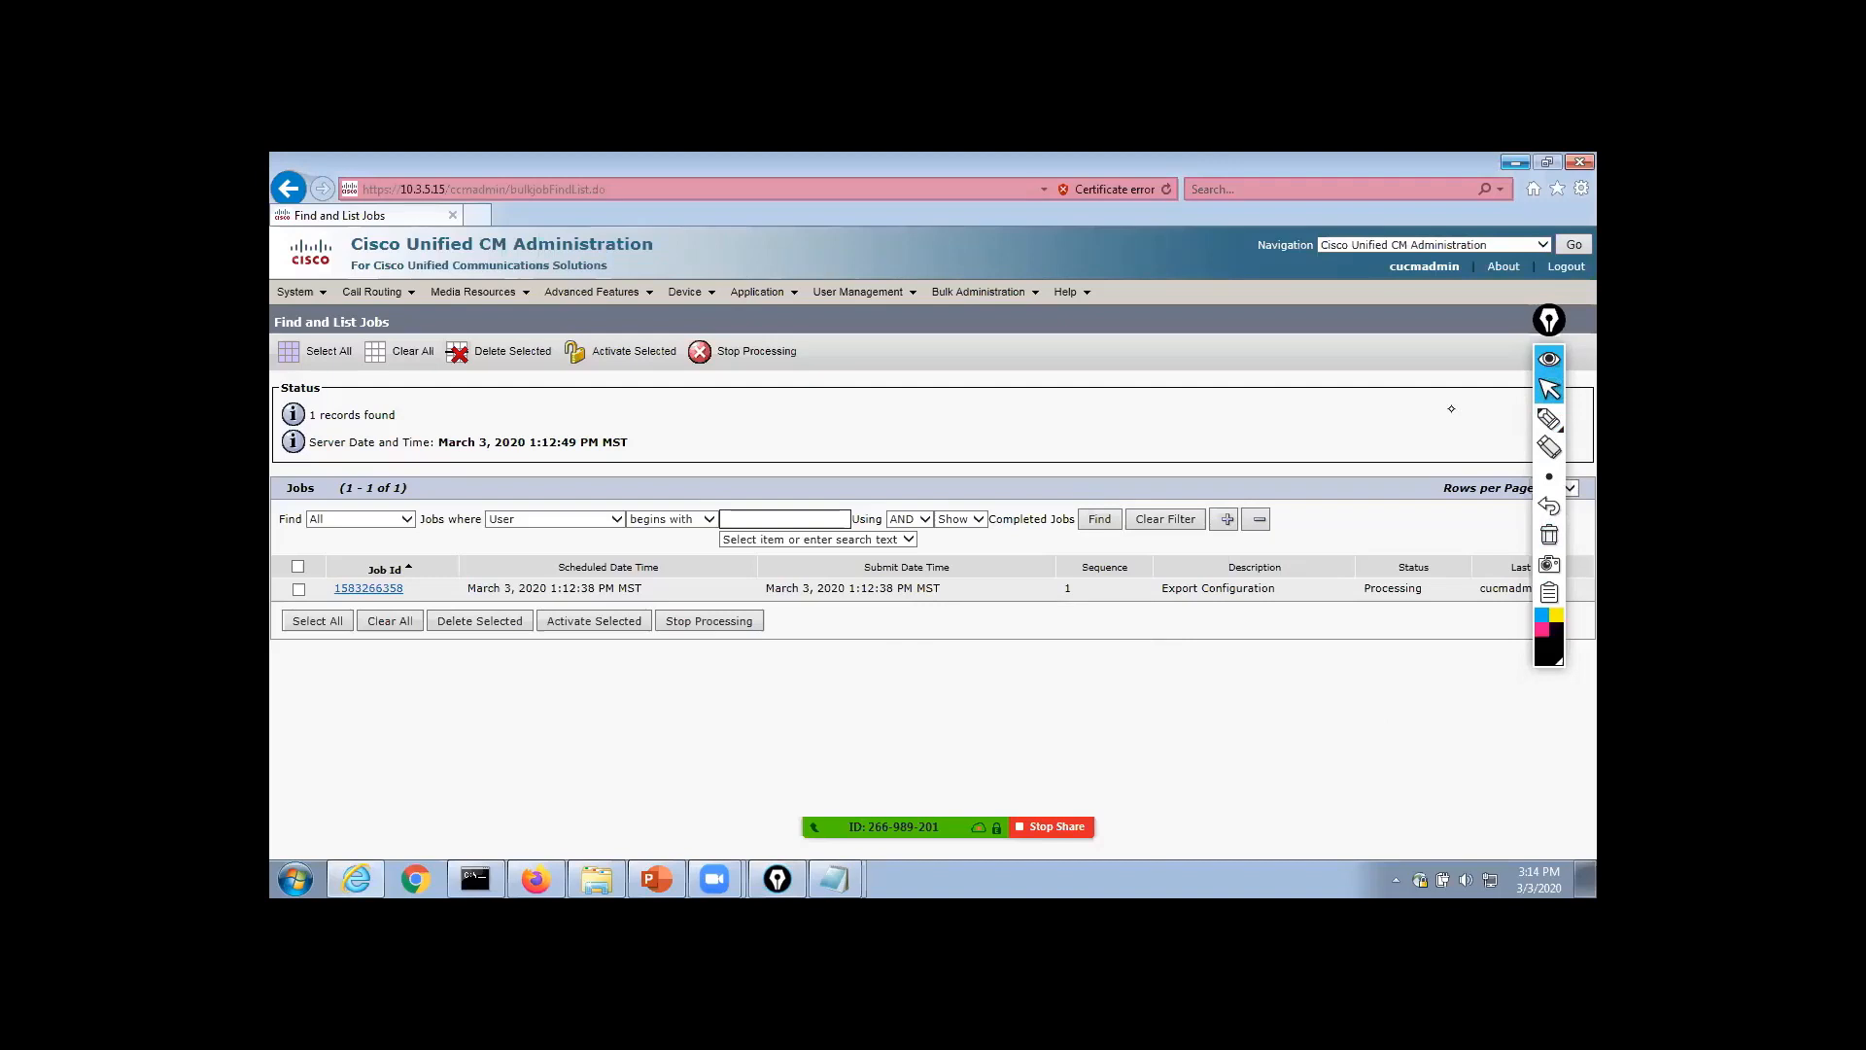
# Refresh the jobs list repeatedly to check the status of the Export Configuration job
pyautogui.click(1099, 519)
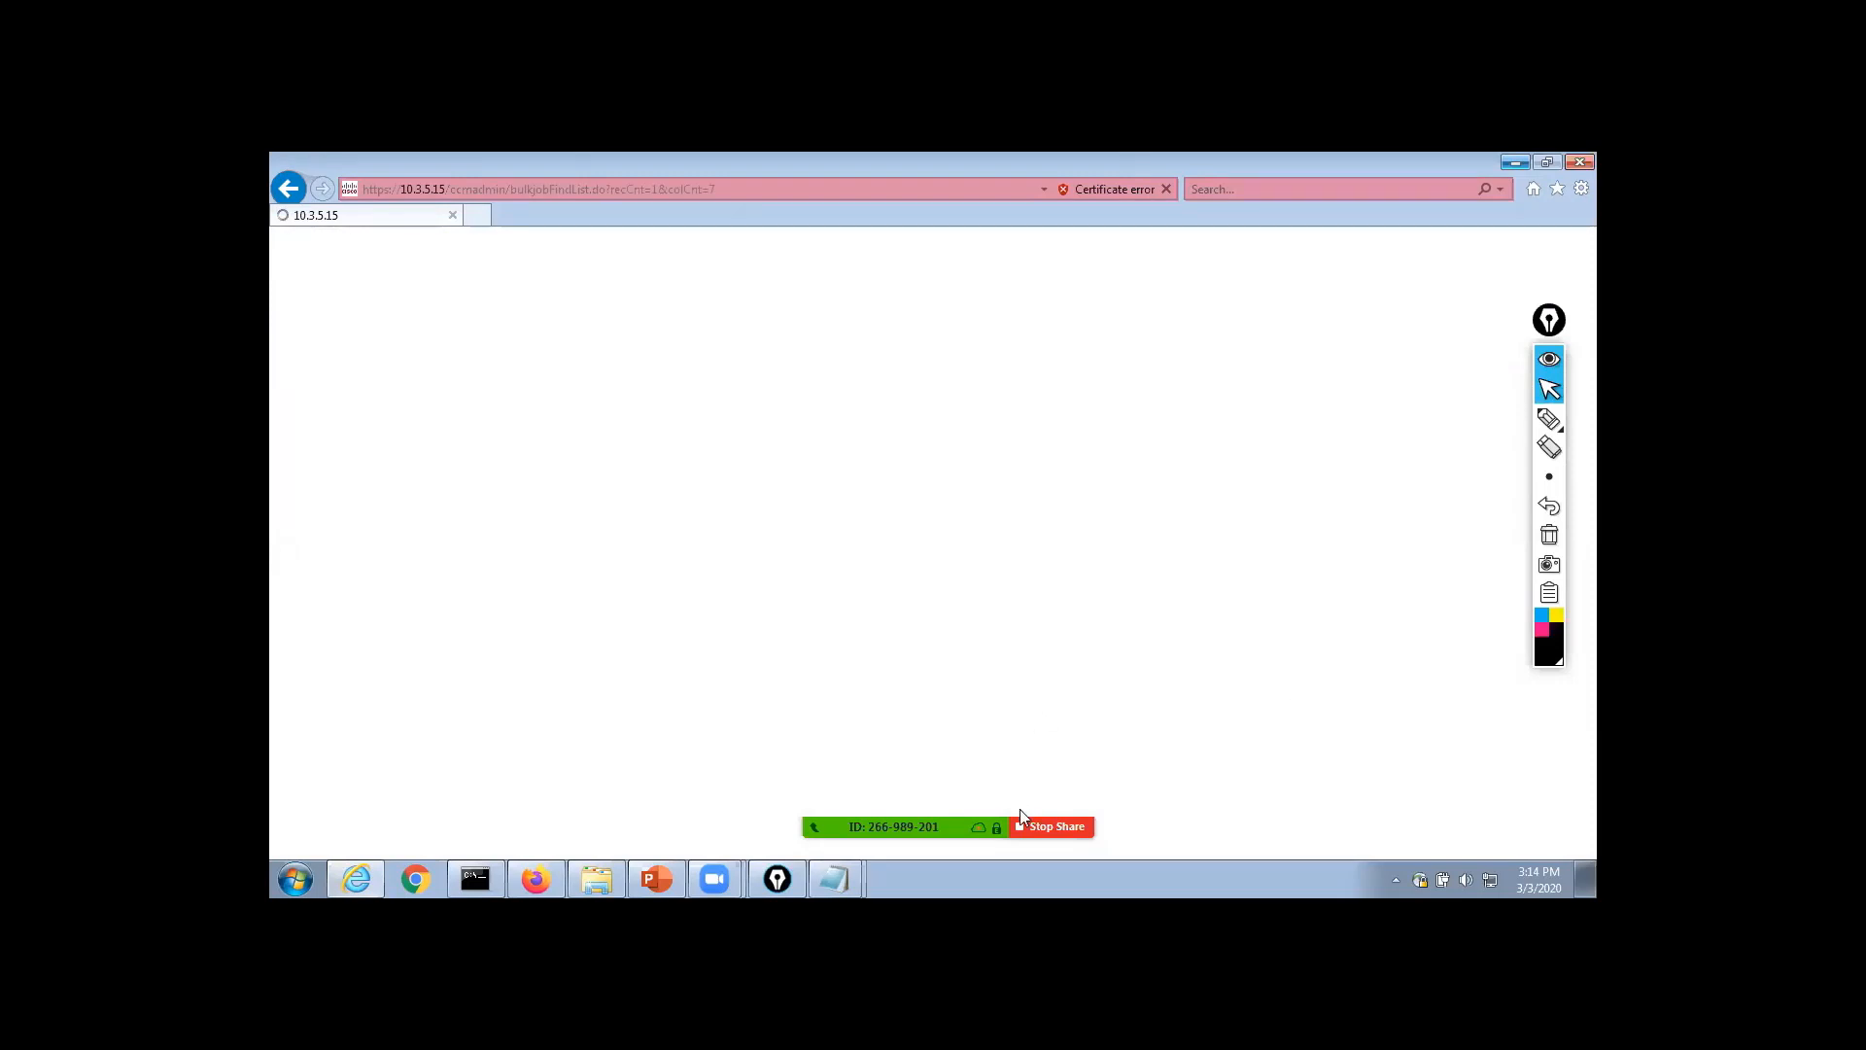
pyautogui.moveTo(914, 797)
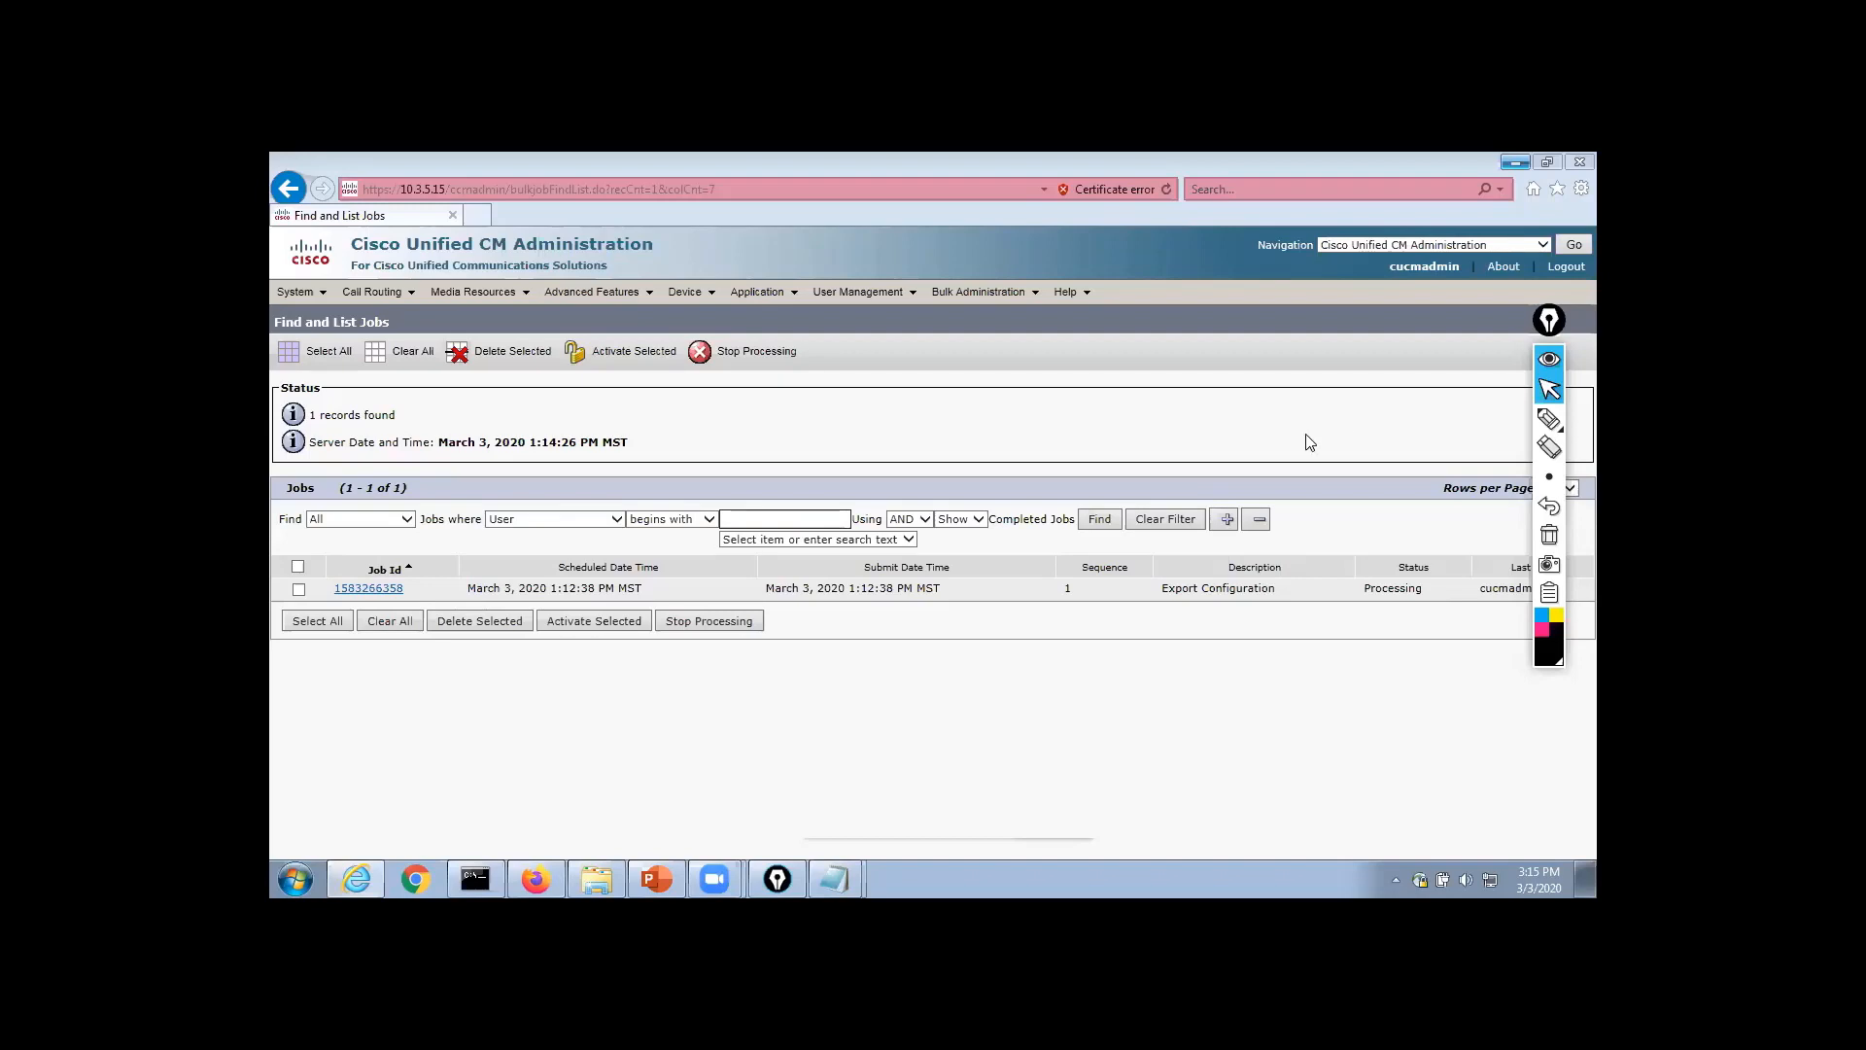
pyautogui.click(1096, 520)
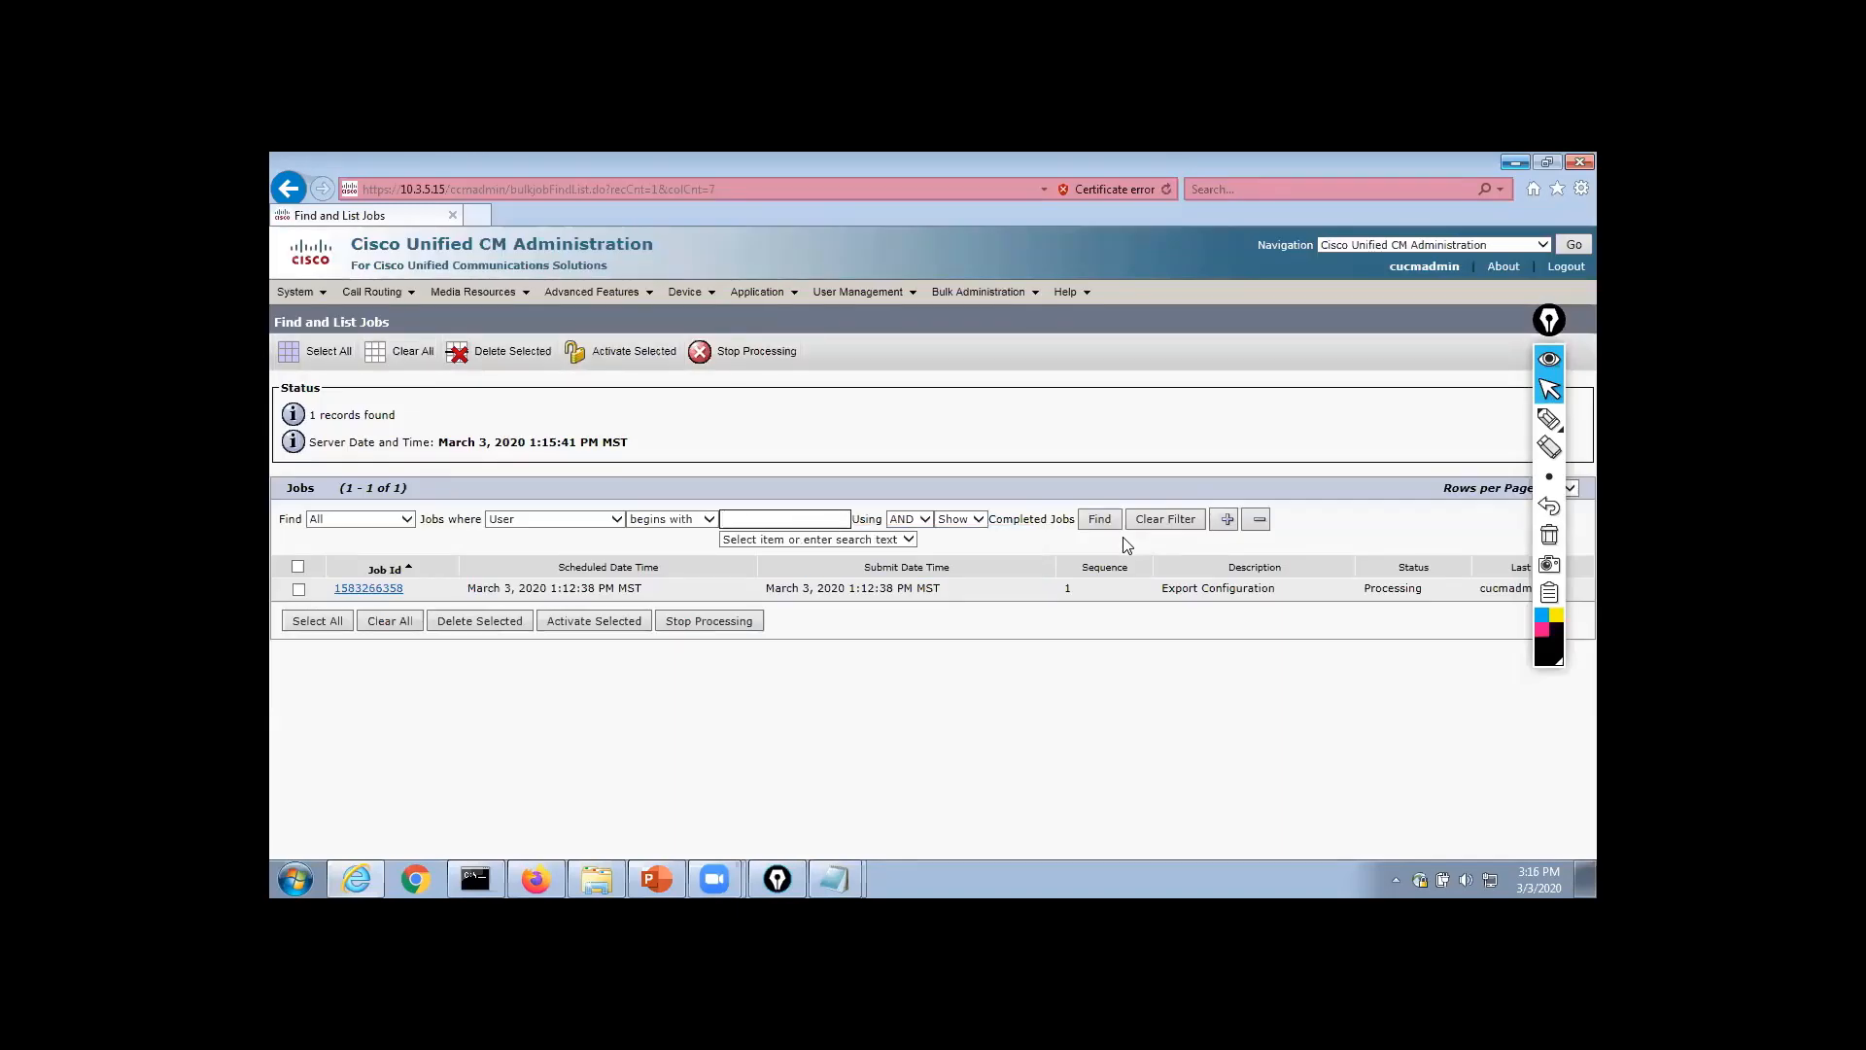
pyautogui.click(1099, 522)
pyautogui.click(1101, 522)
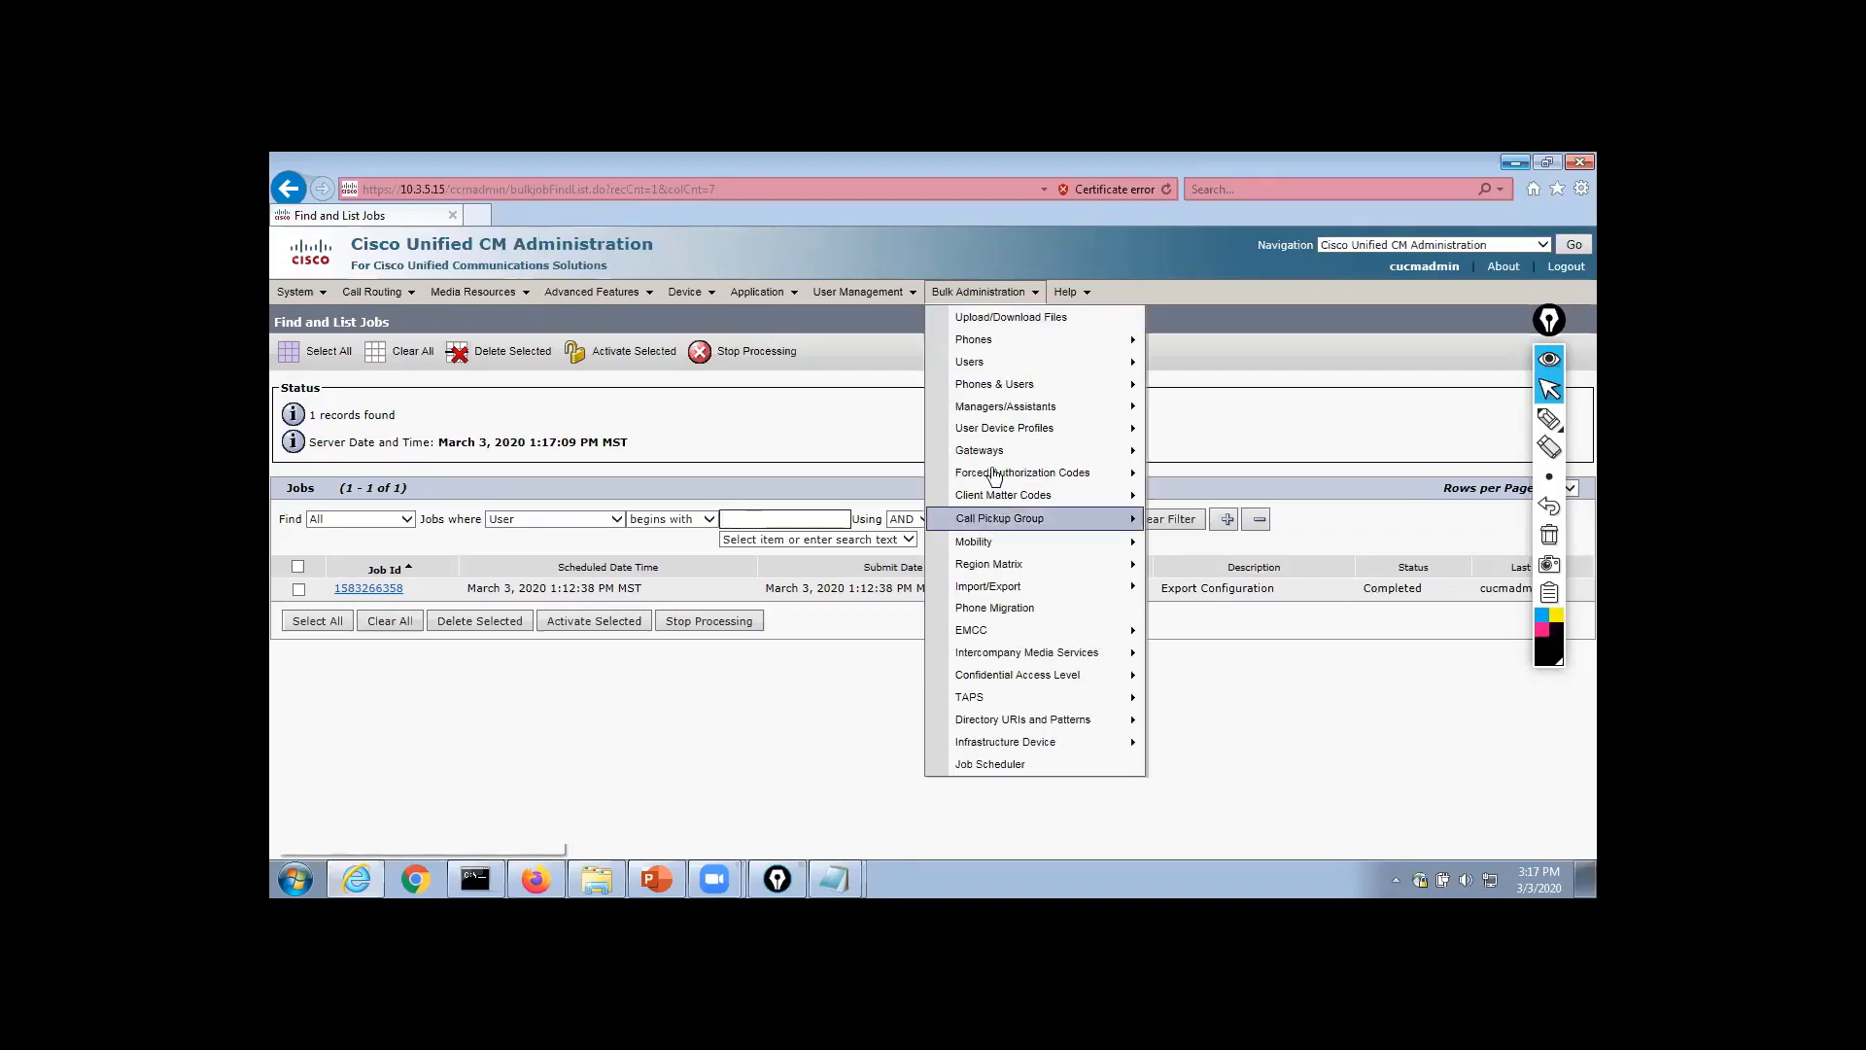
# Download All_Phones_03032020131700.tar from the Bulk Administration file list, save it to the Desktop, and dismiss the download notice
pyautogui.click(977, 321)
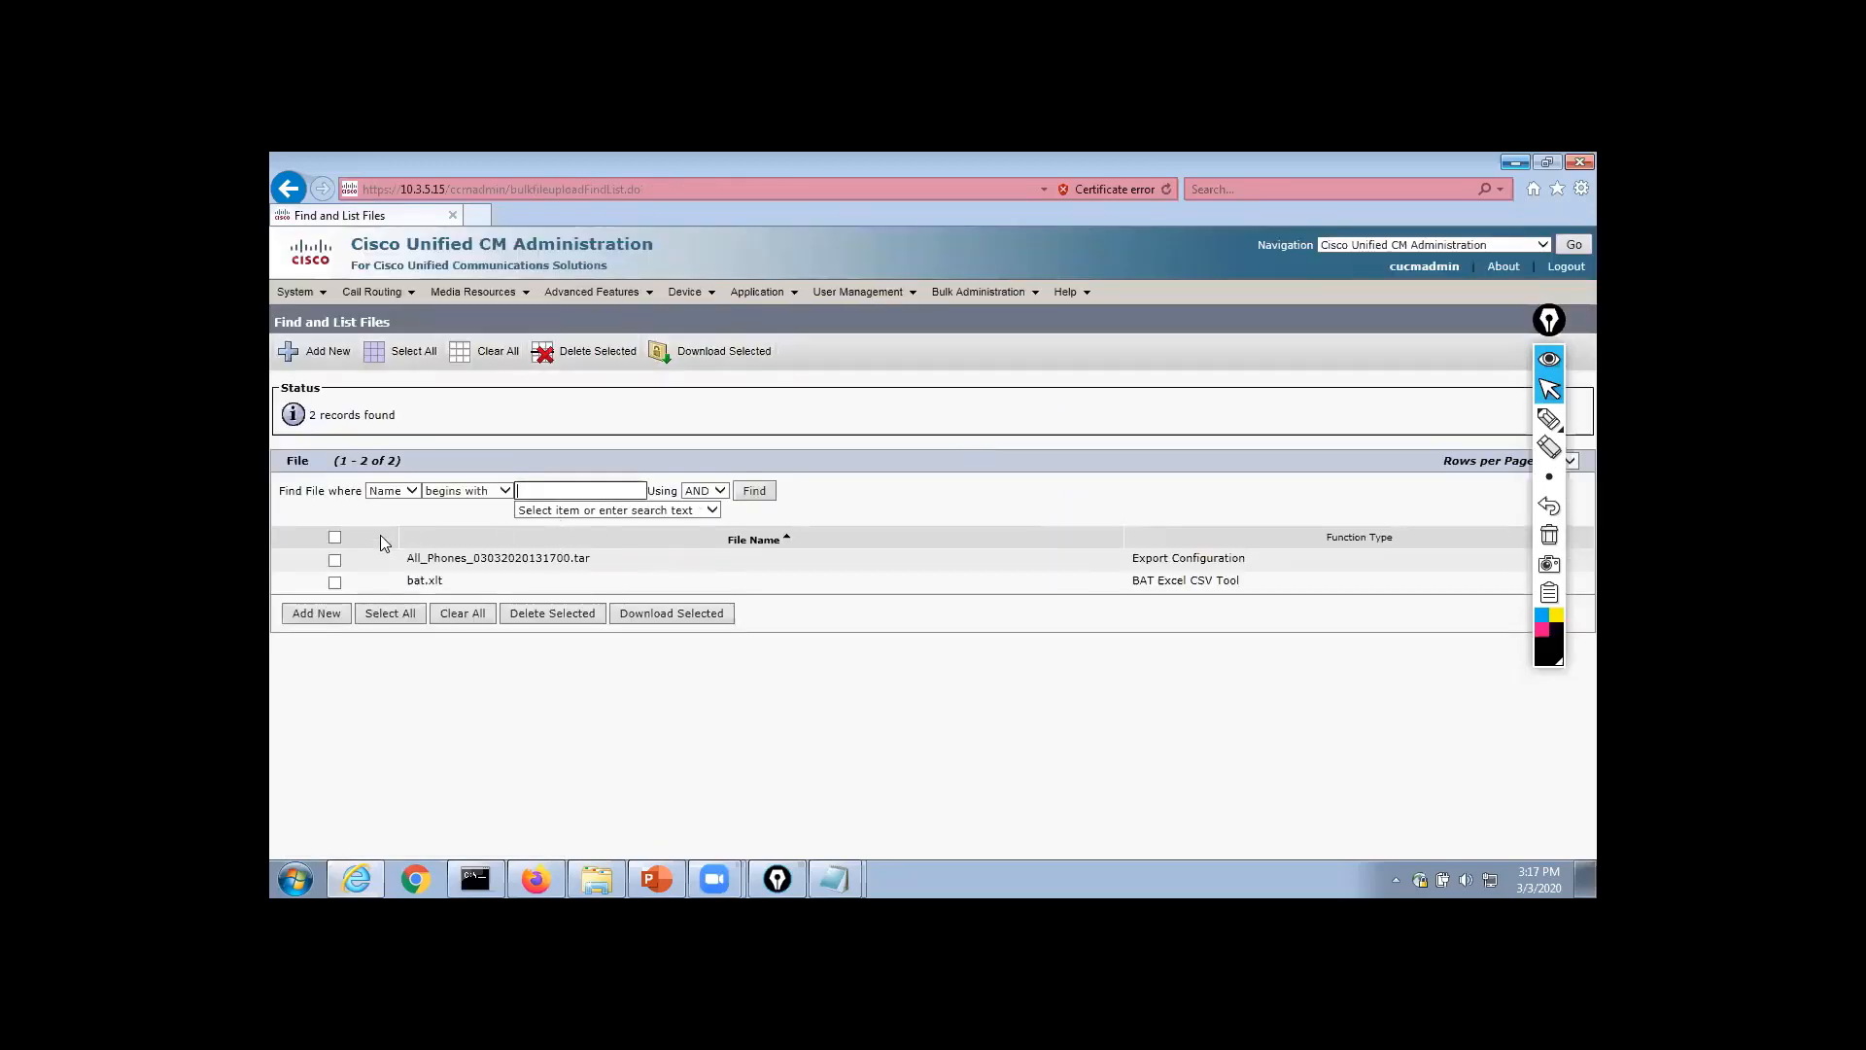
pyautogui.click(335, 560)
pyautogui.click(696, 613)
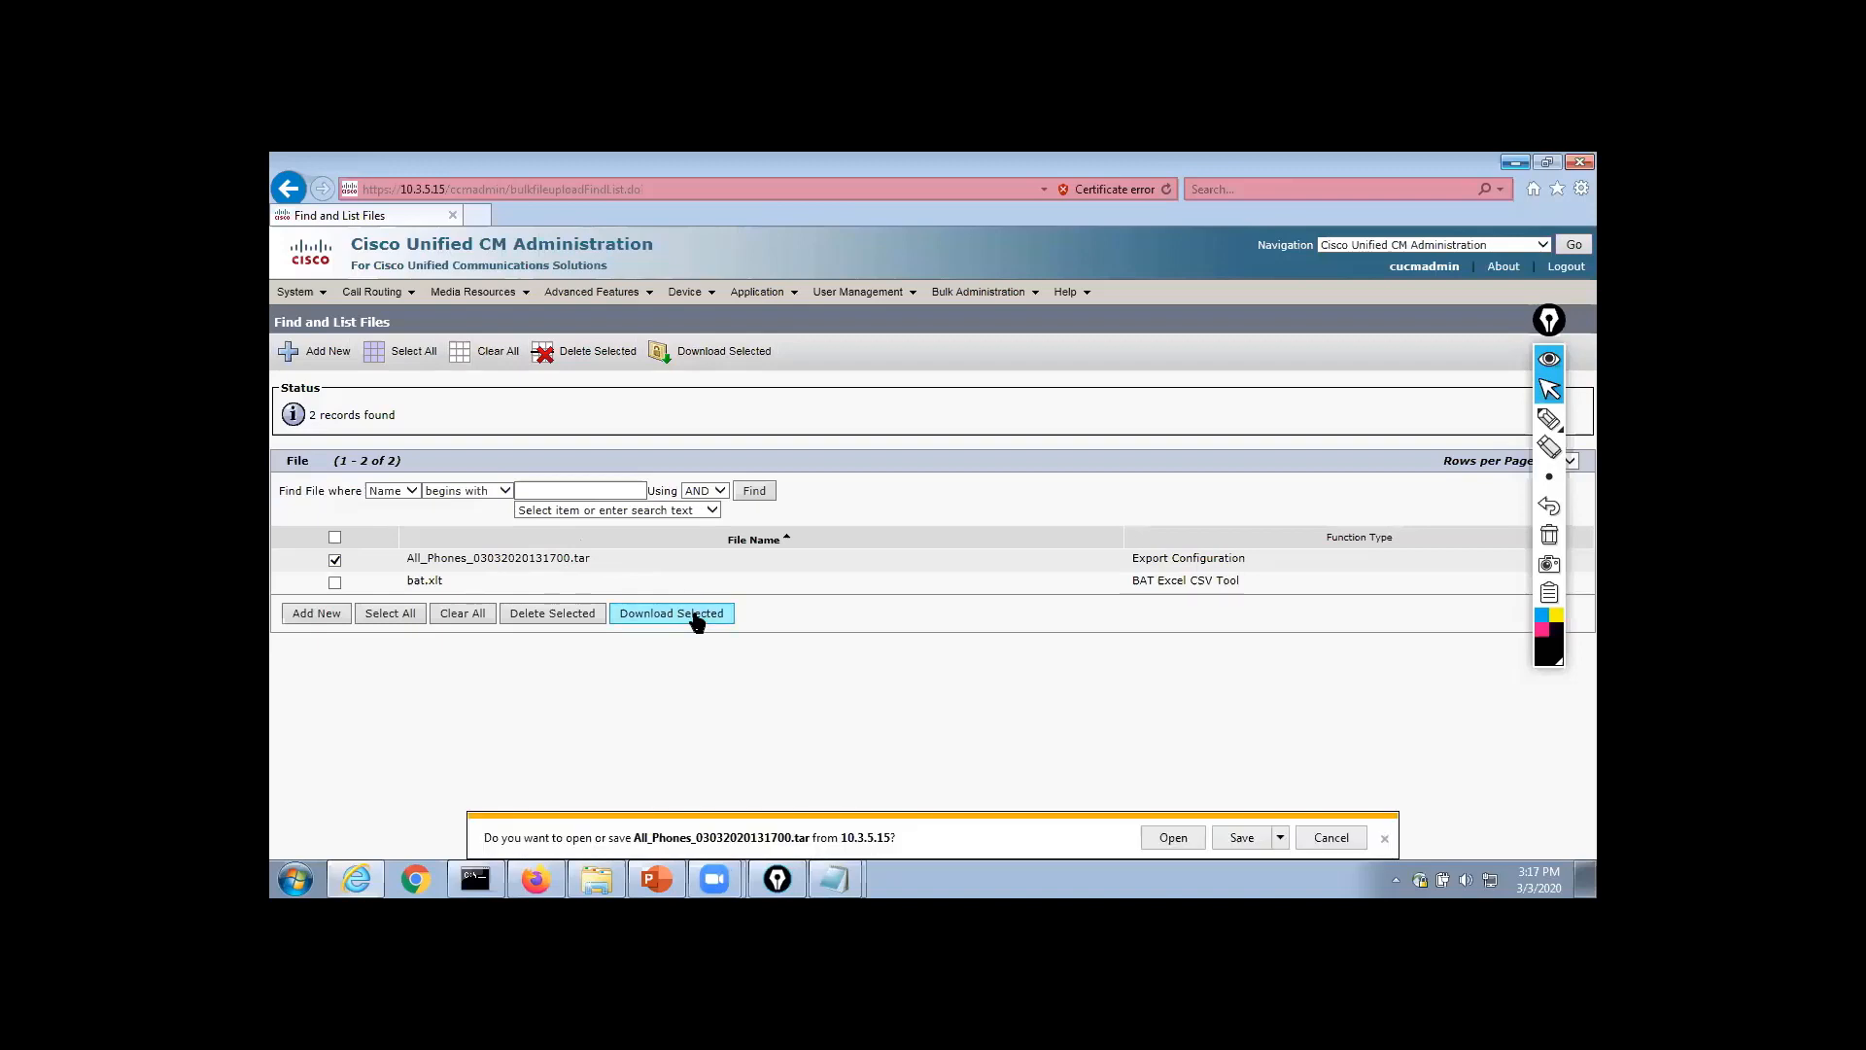
pyautogui.click(1280, 838)
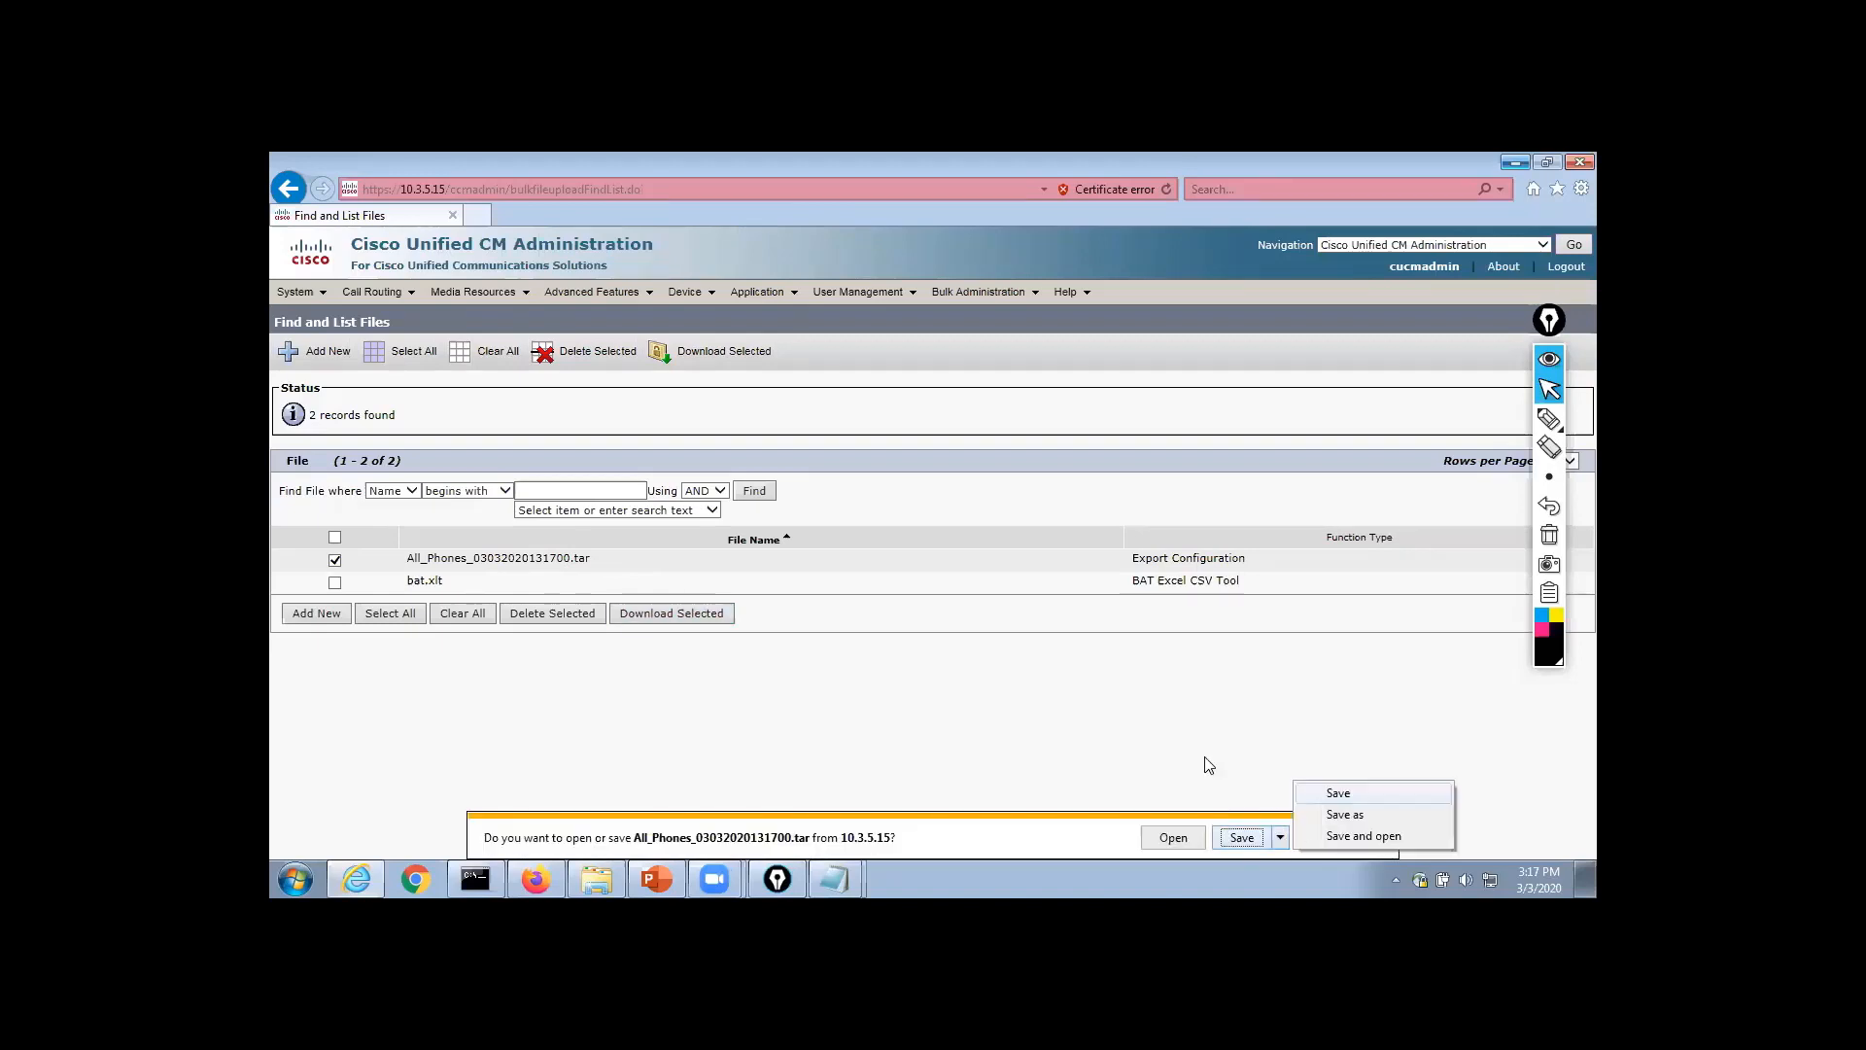
pyautogui.click(1299, 822)
pyautogui.click(659, 397)
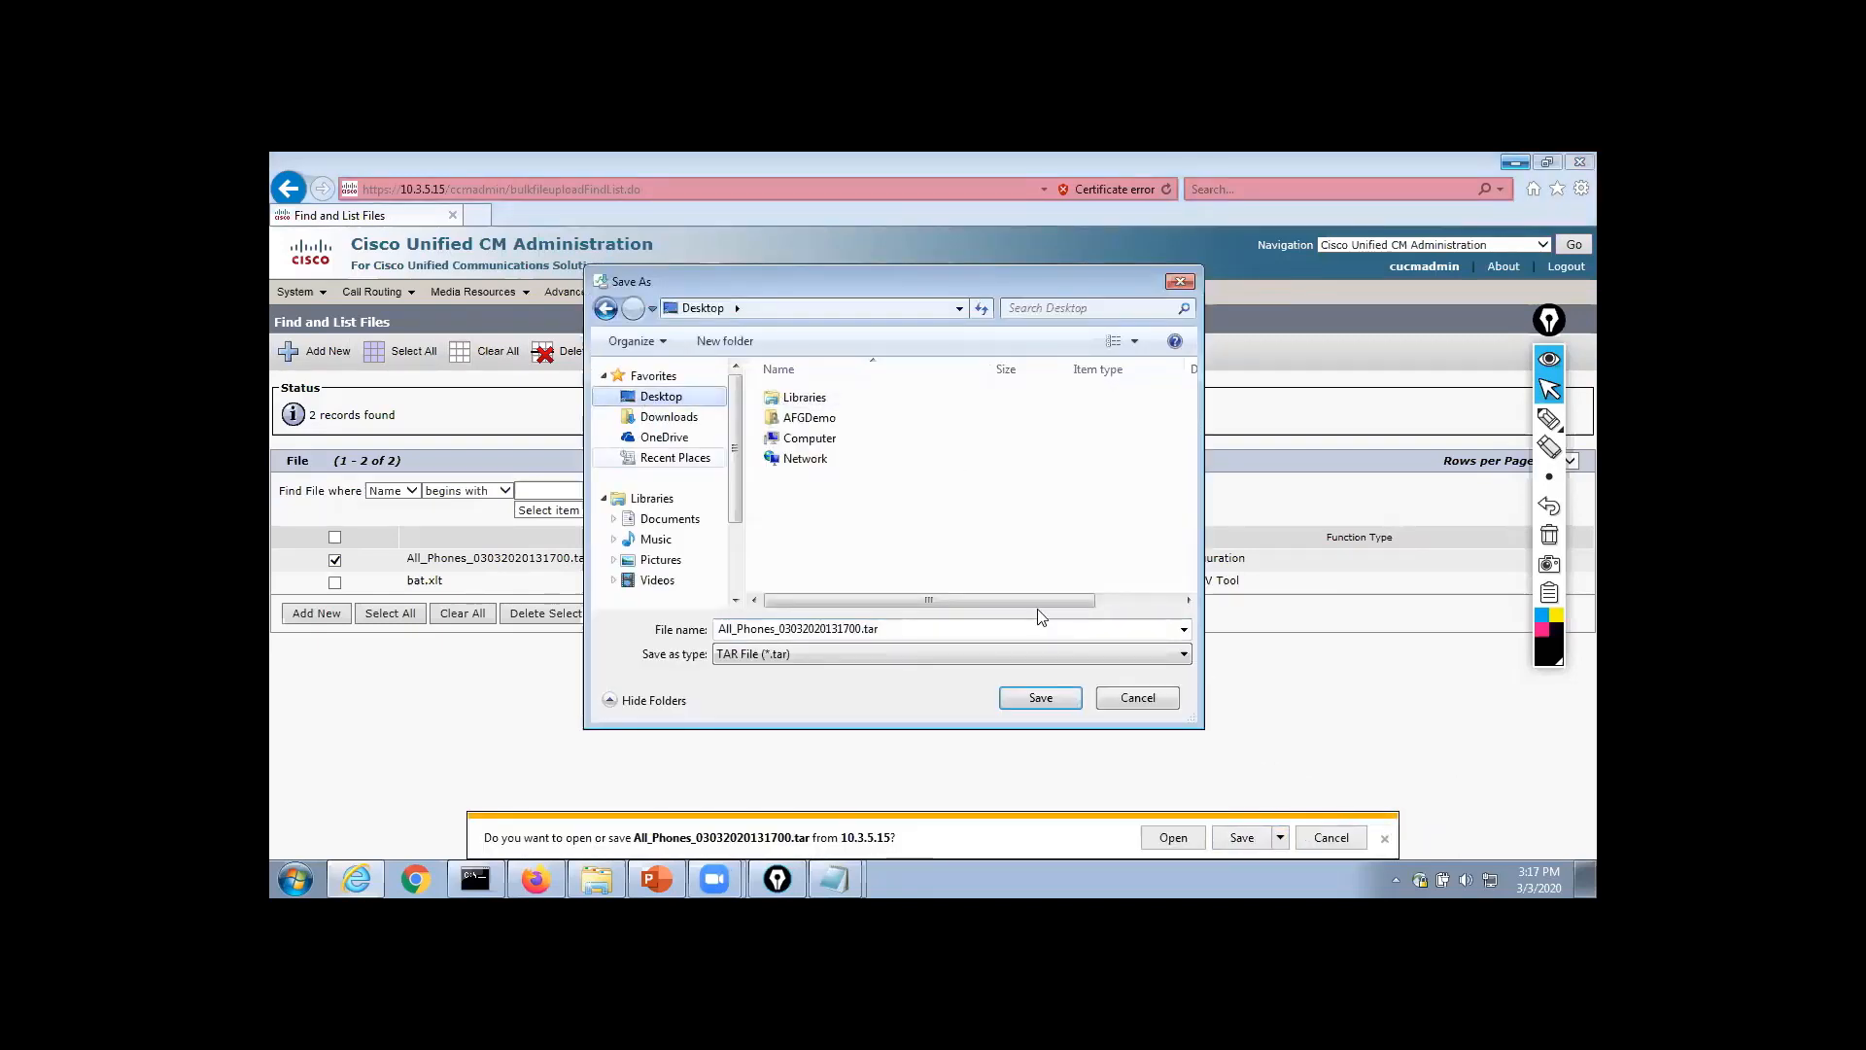
pyautogui.click(1035, 700)
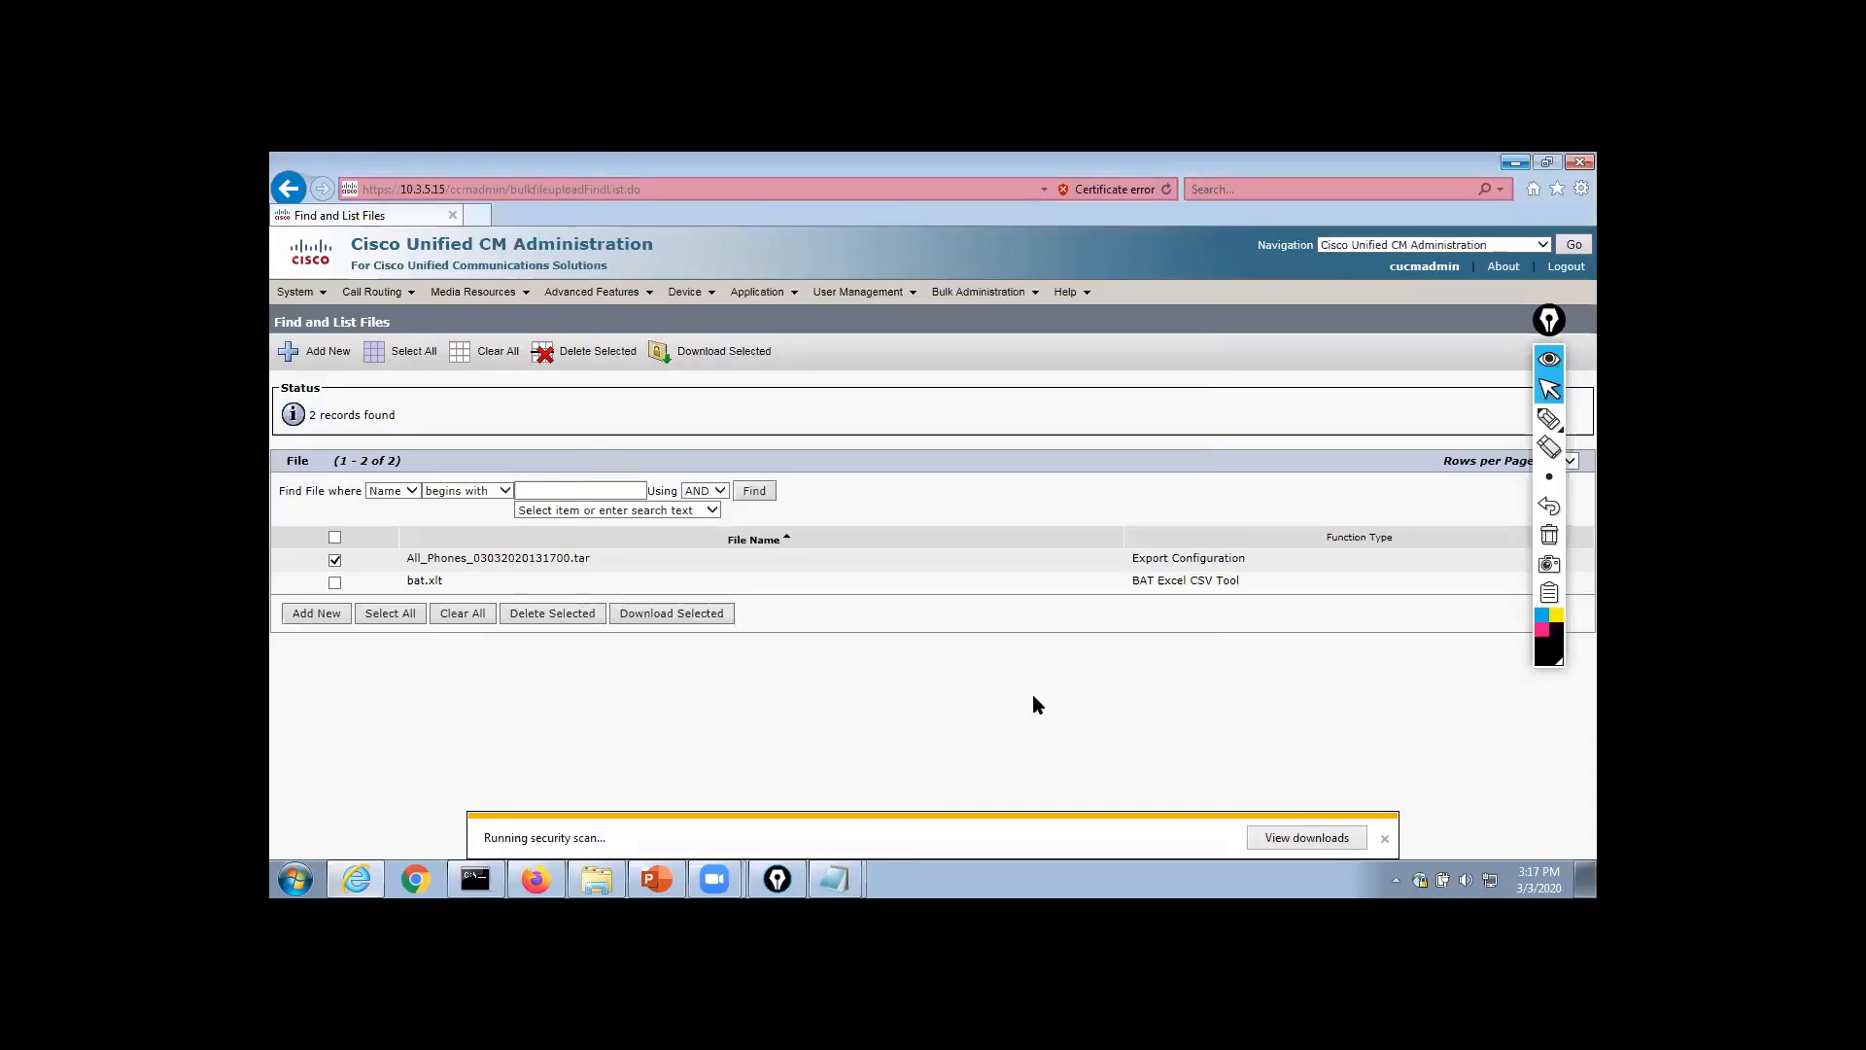
pyautogui.click(1384, 838)
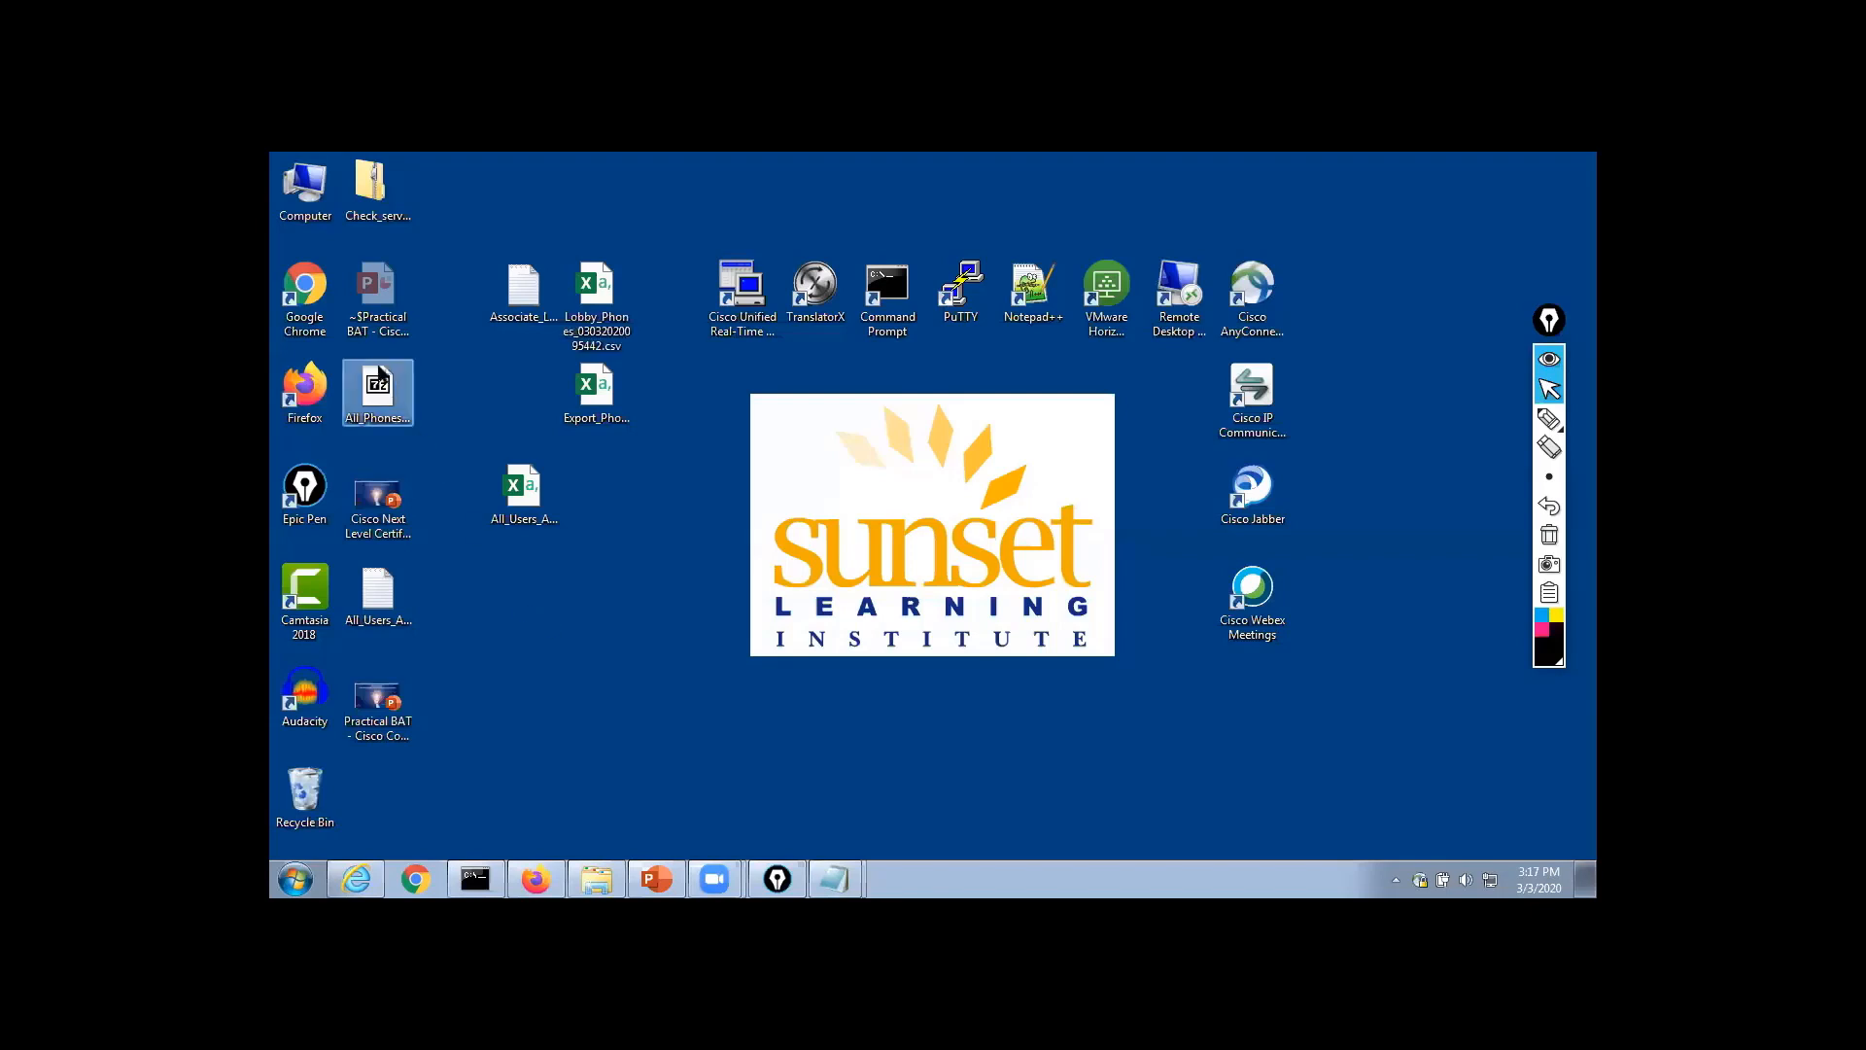
# Move the All_Phones tar file to an open desktop area, open it in 7-Zip, and extract header.txt and phone.csv beneath it
pyautogui.moveTo(378, 406); pyautogui.dragTo(667, 601)
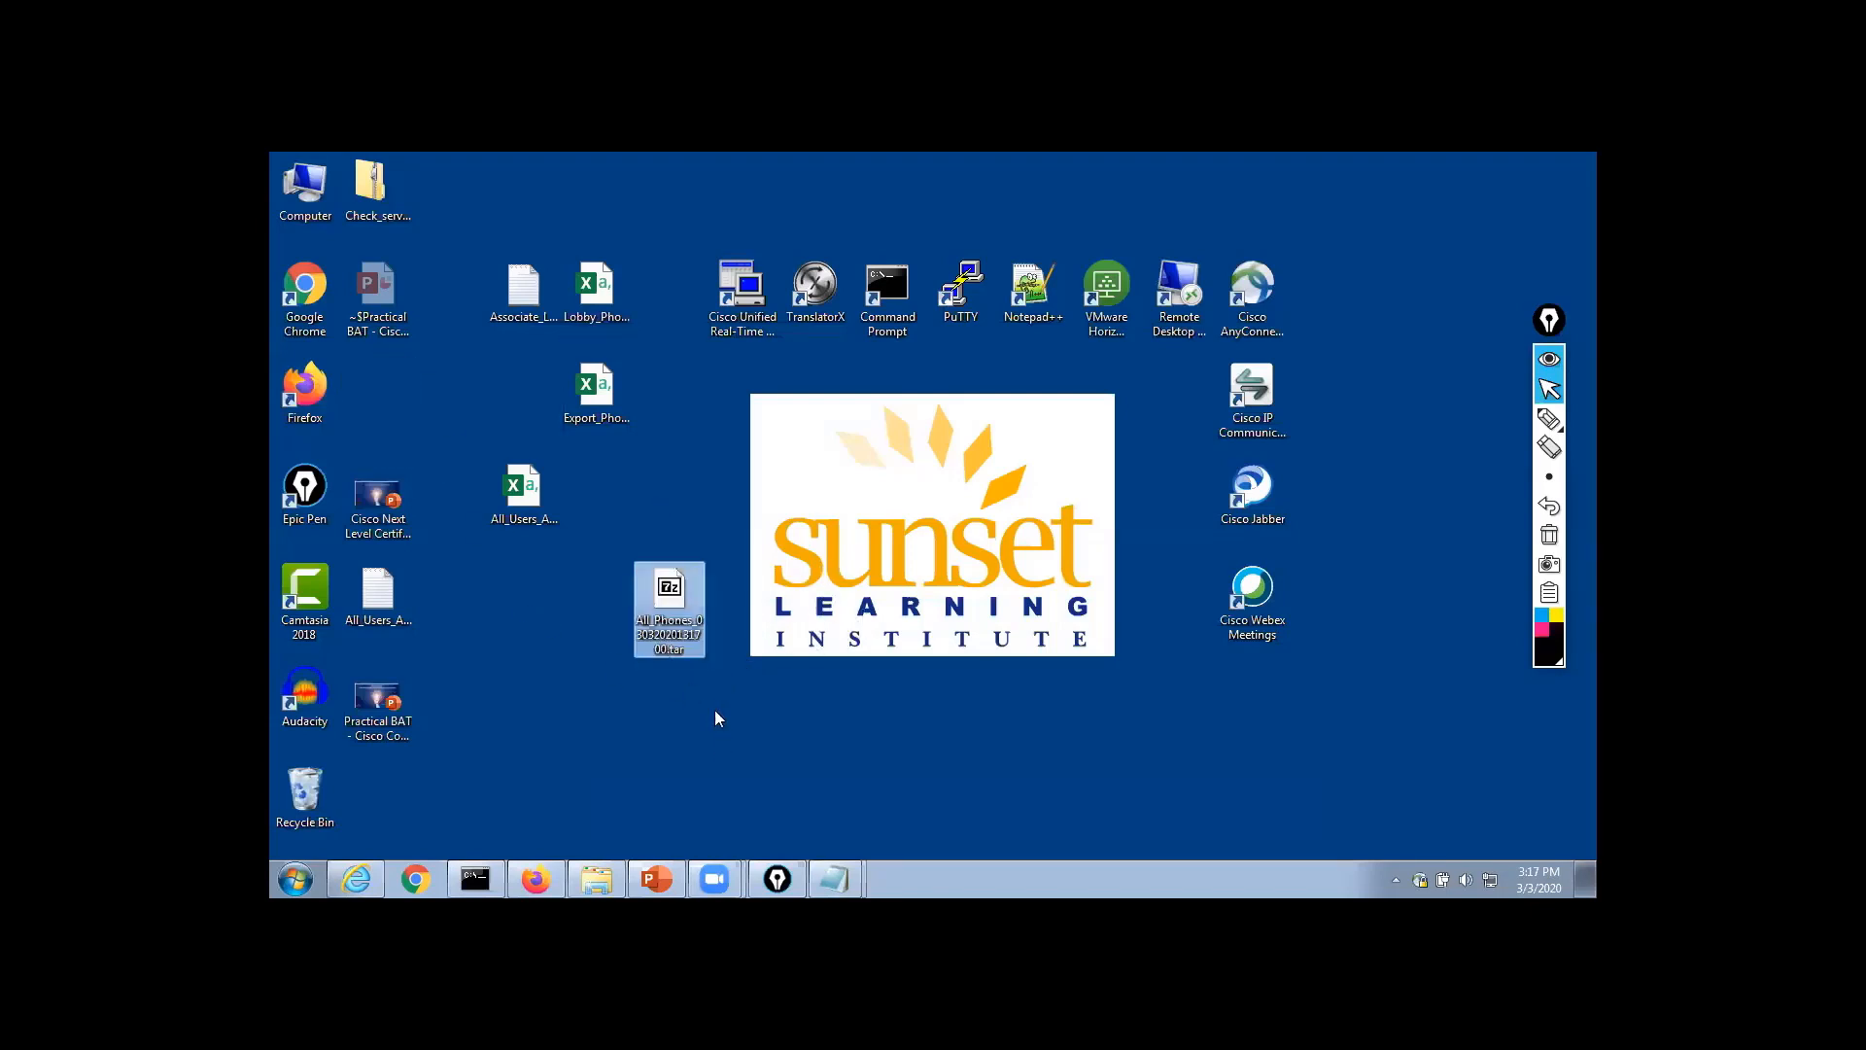
pyautogui.doubleClick(670, 586)
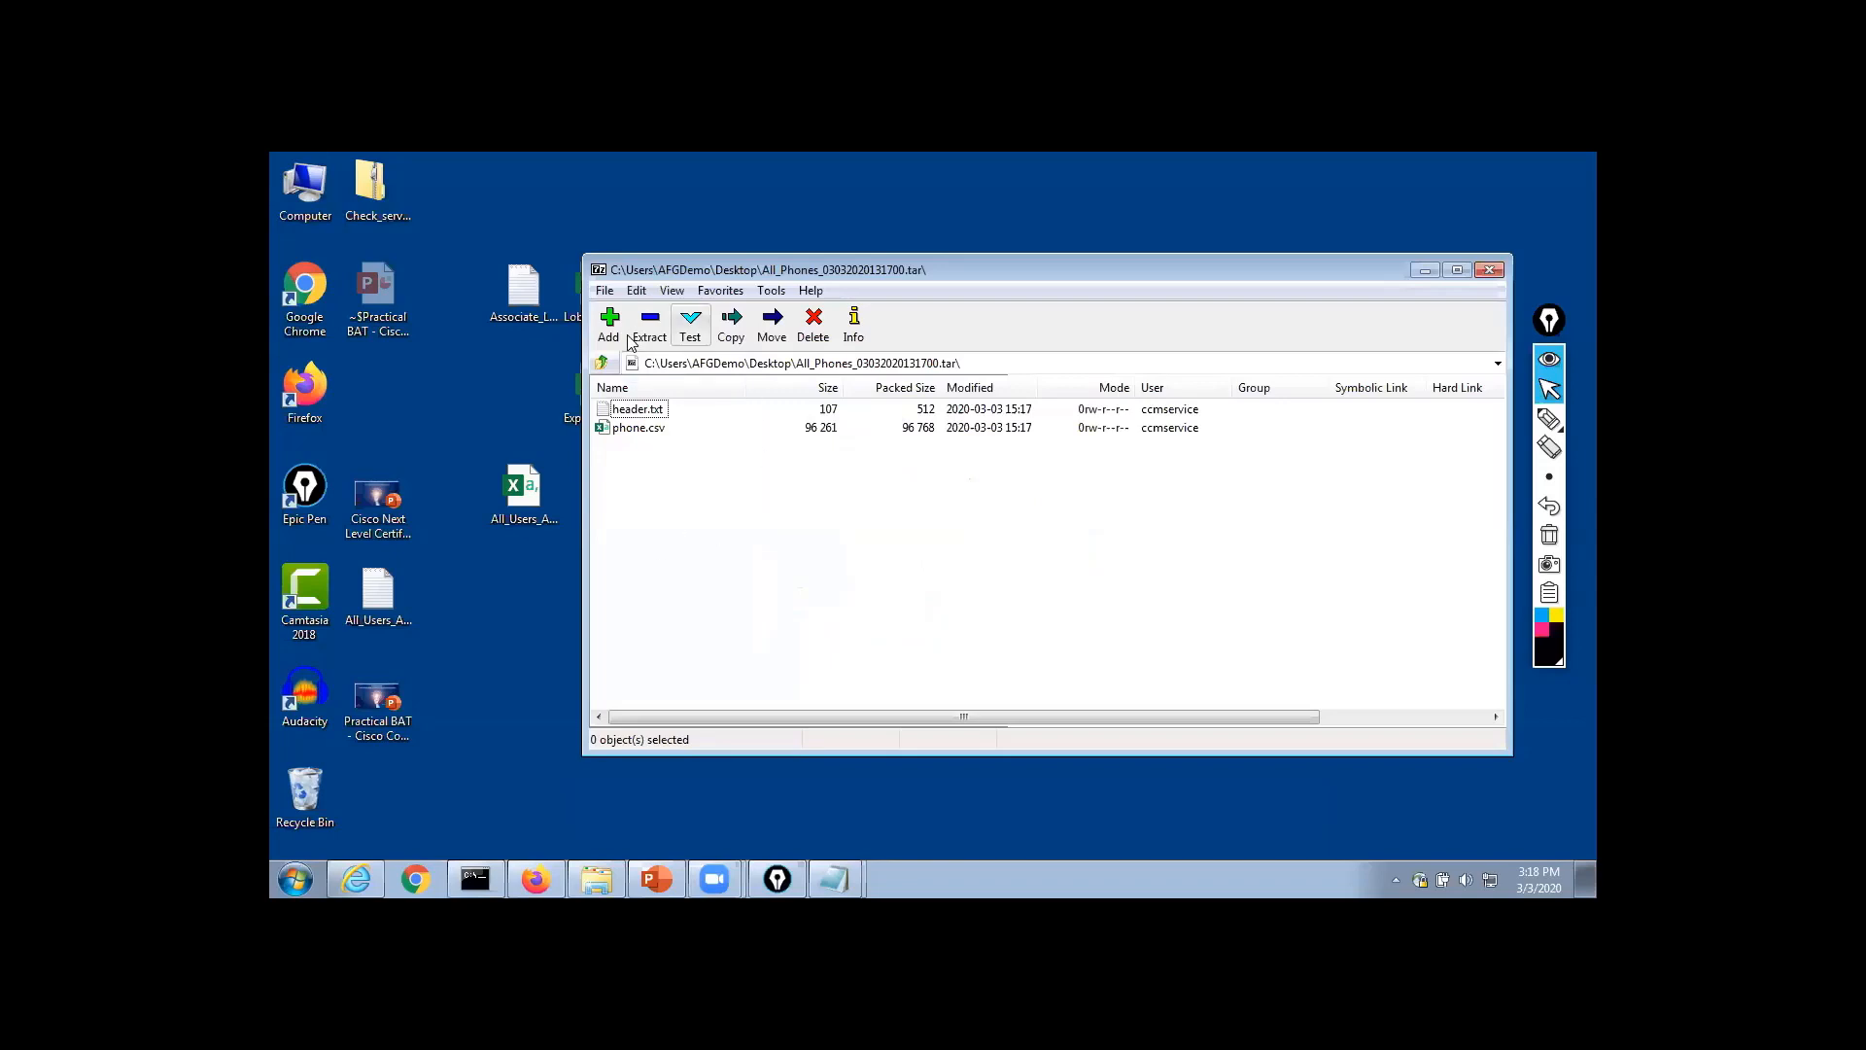
pyautogui.moveTo(1000, 264); pyautogui.dragTo(1177, 282)
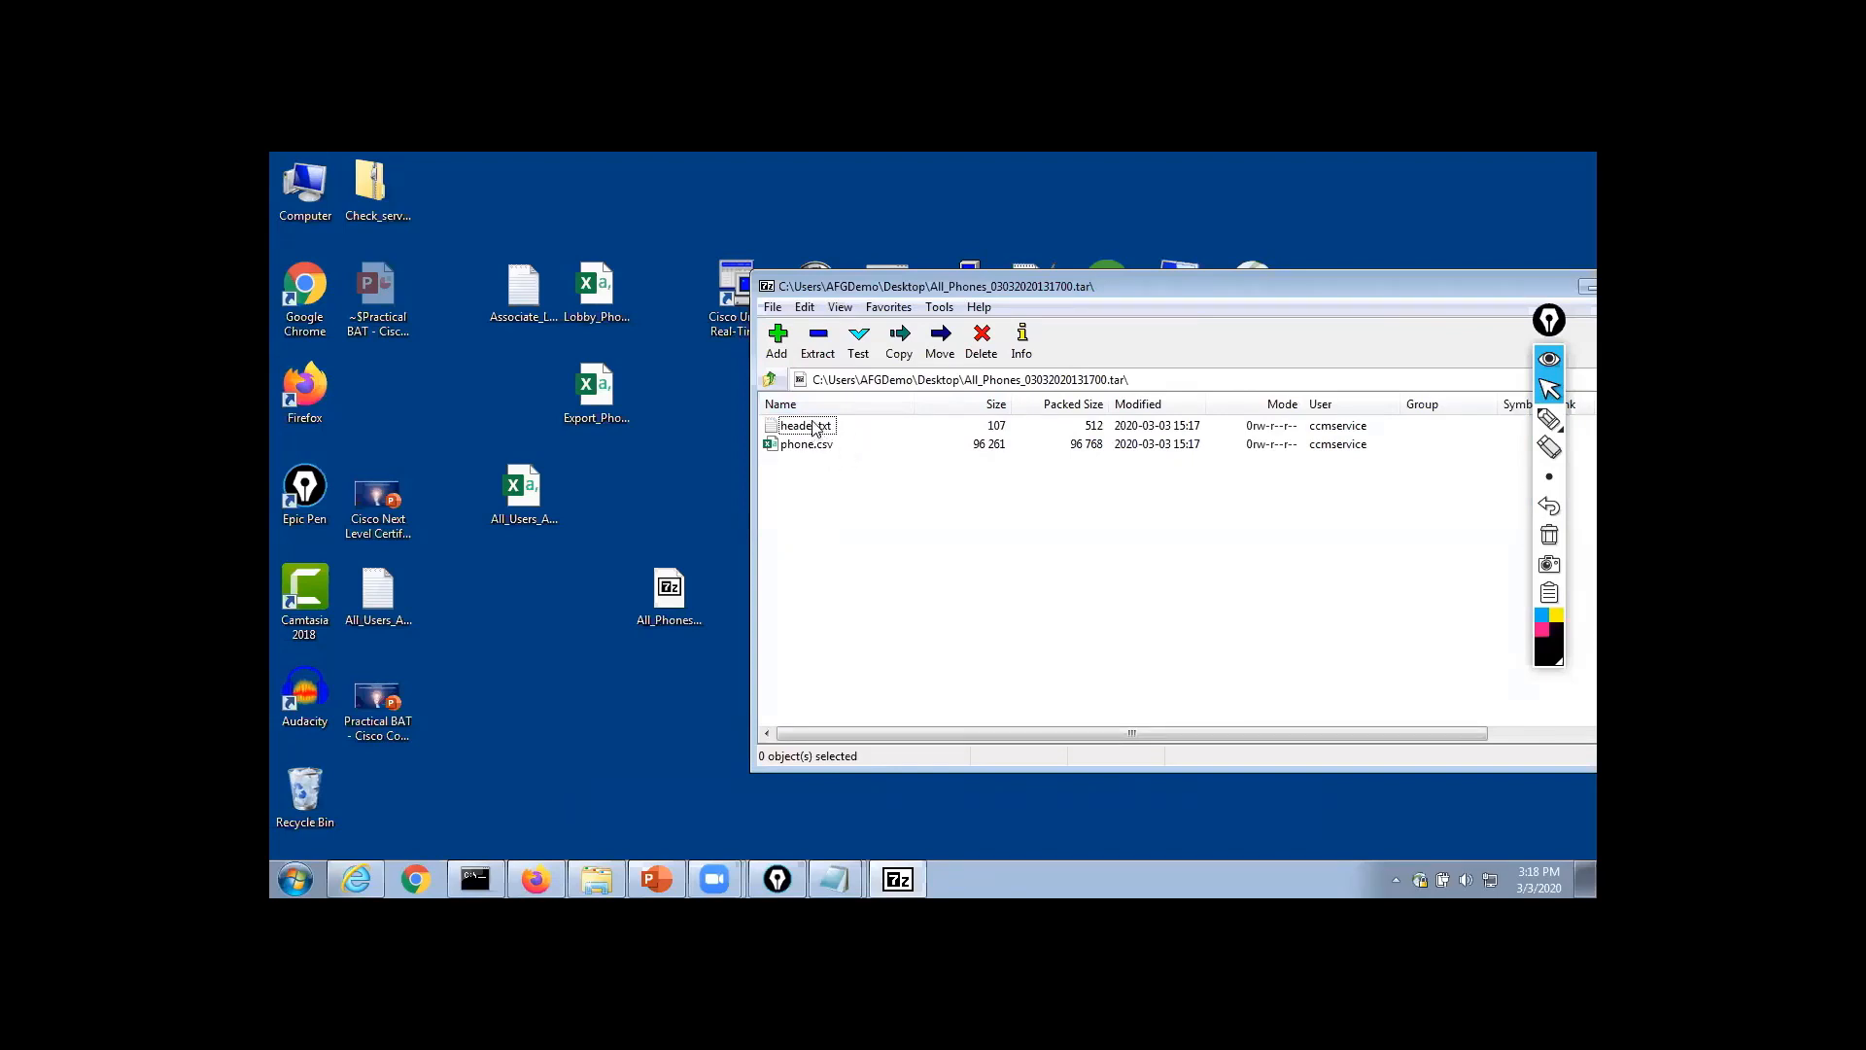
pyautogui.moveTo(817, 427); pyautogui.dragTo(656, 667)
pyautogui.moveTo(805, 446); pyautogui.dragTo(738, 750)
# Open the extracted header.txt in Notepad++ and examine its time, IP address, CCM version and file entries
pyautogui.click(675, 695)
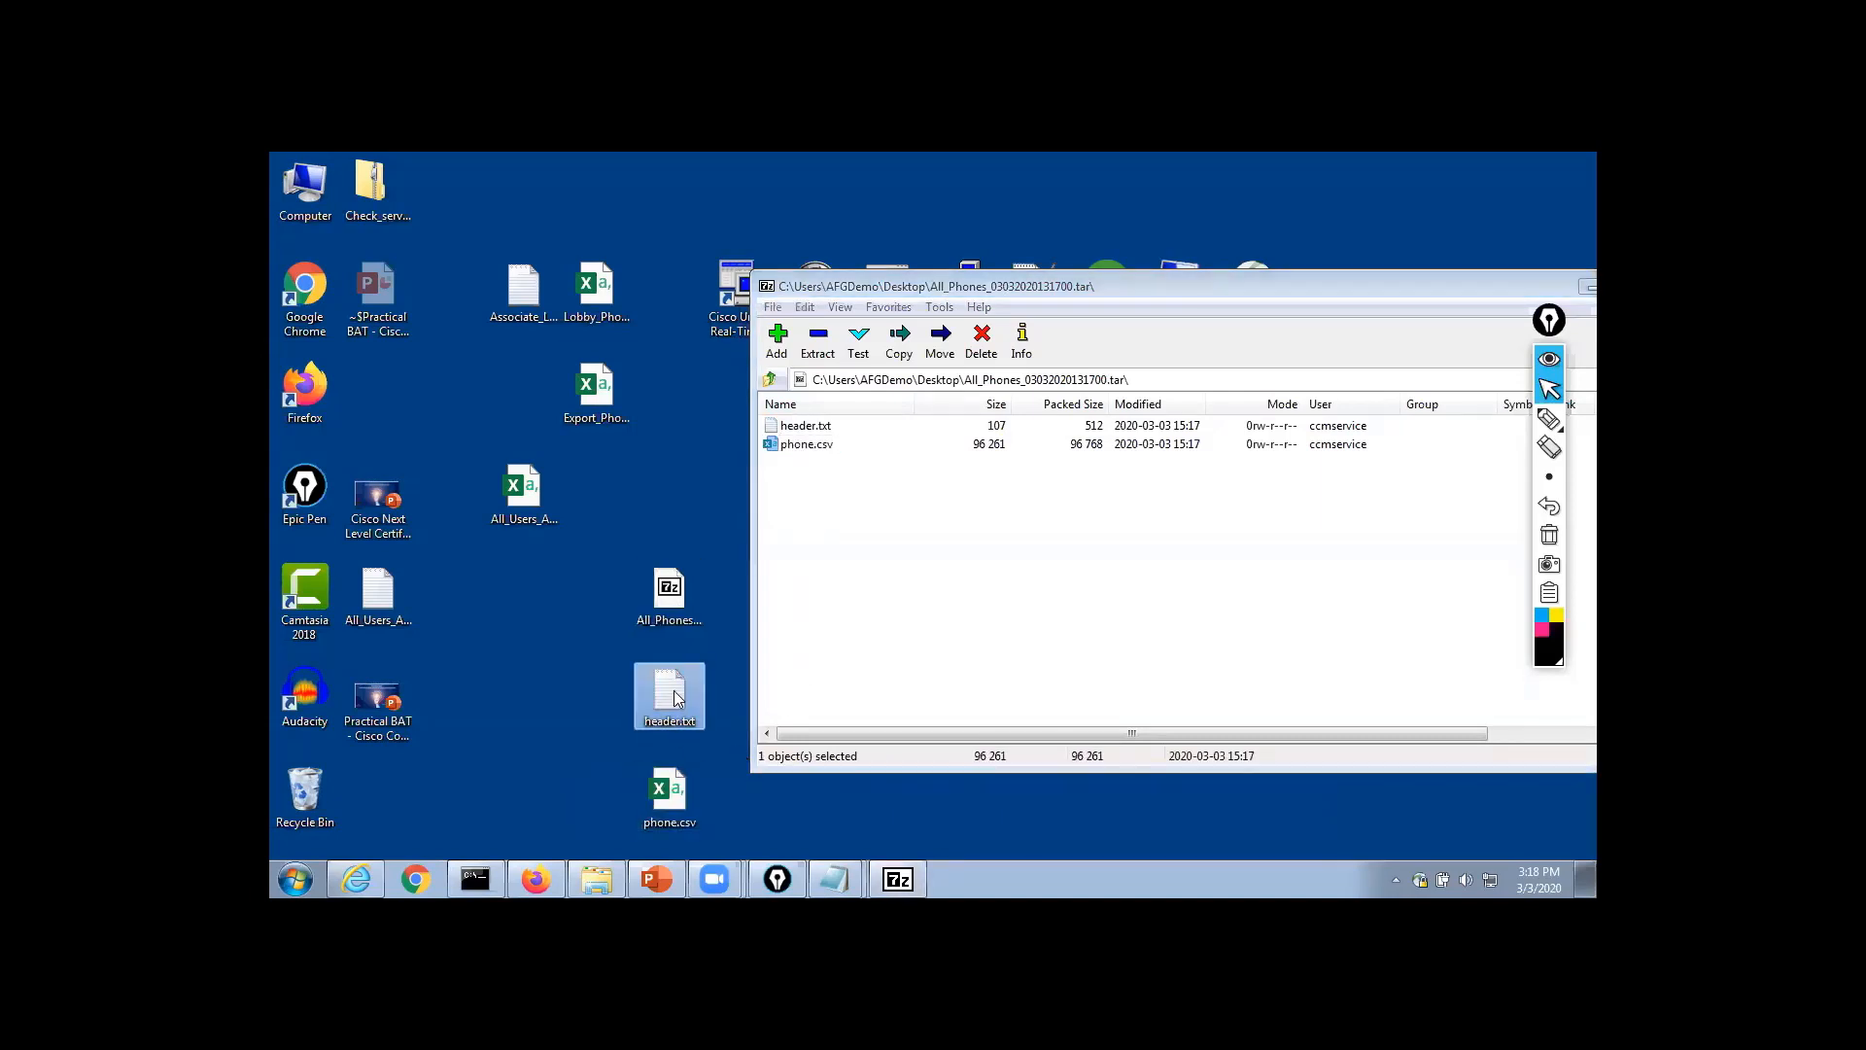
pyautogui.rightClick(678, 699)
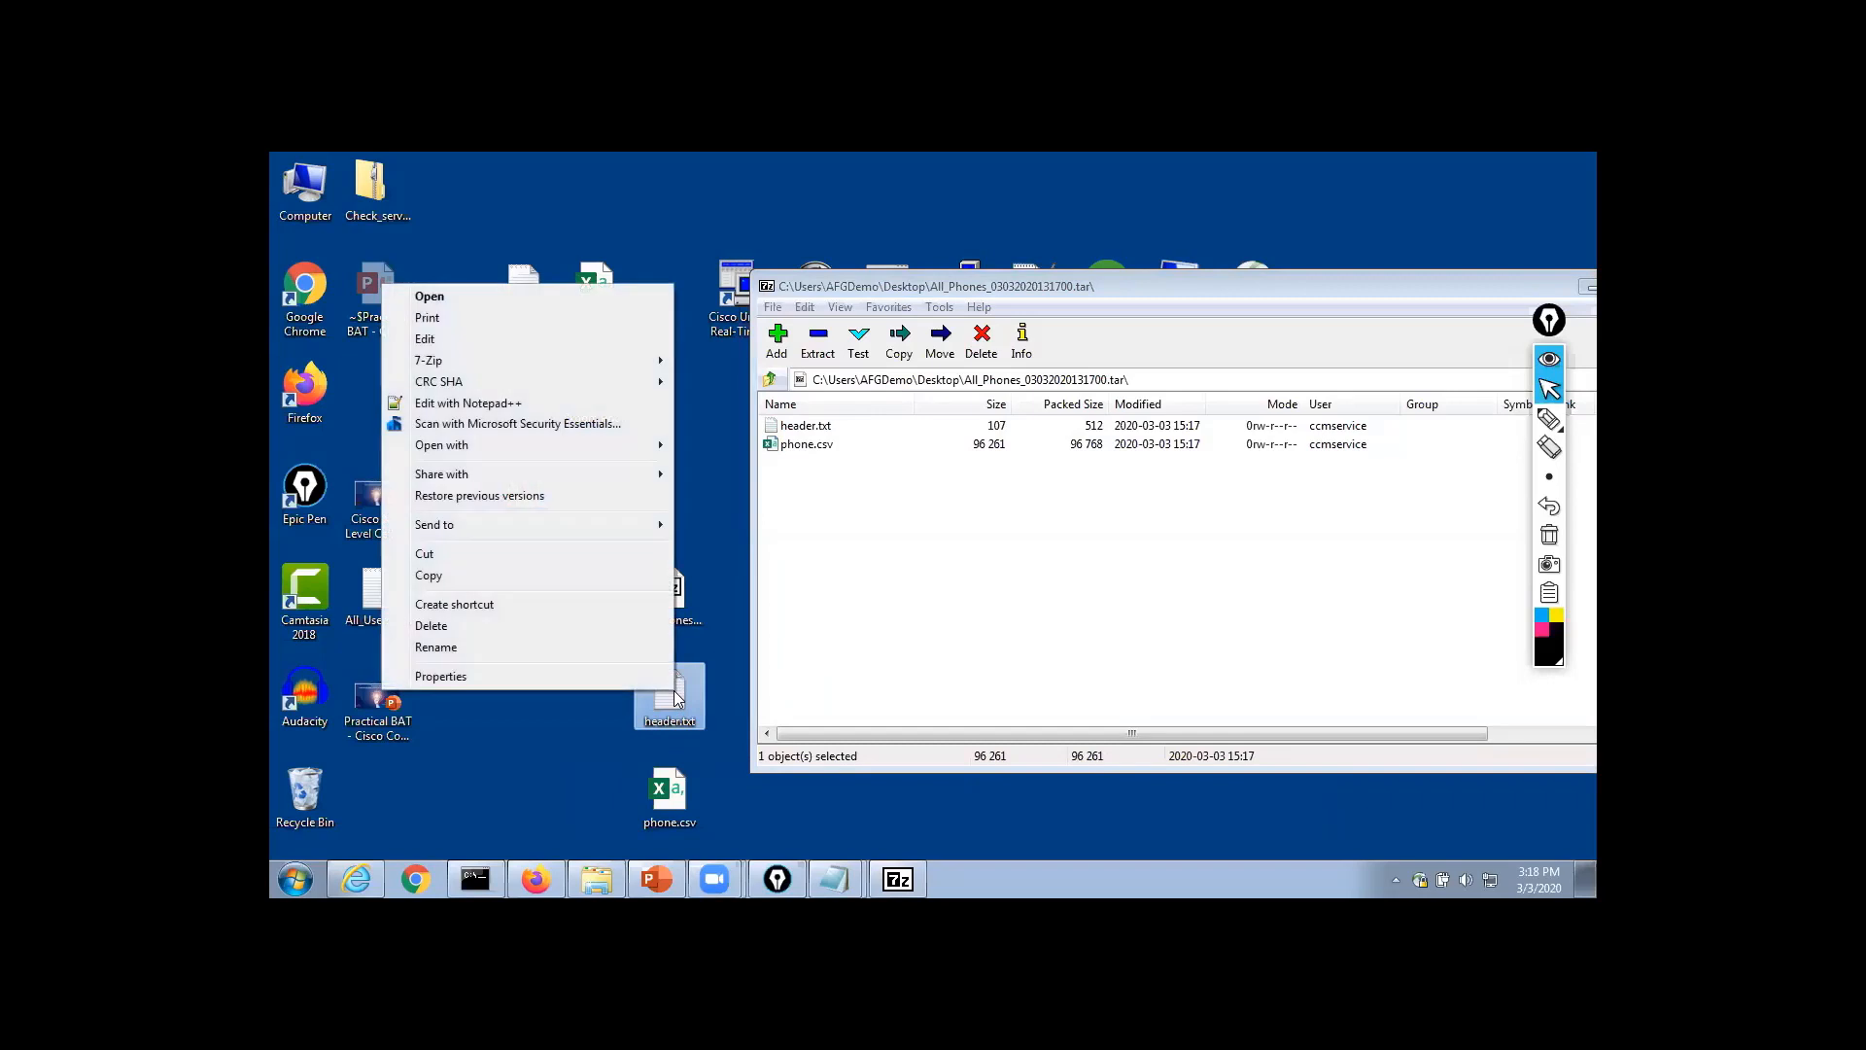
pyautogui.click(568, 400)
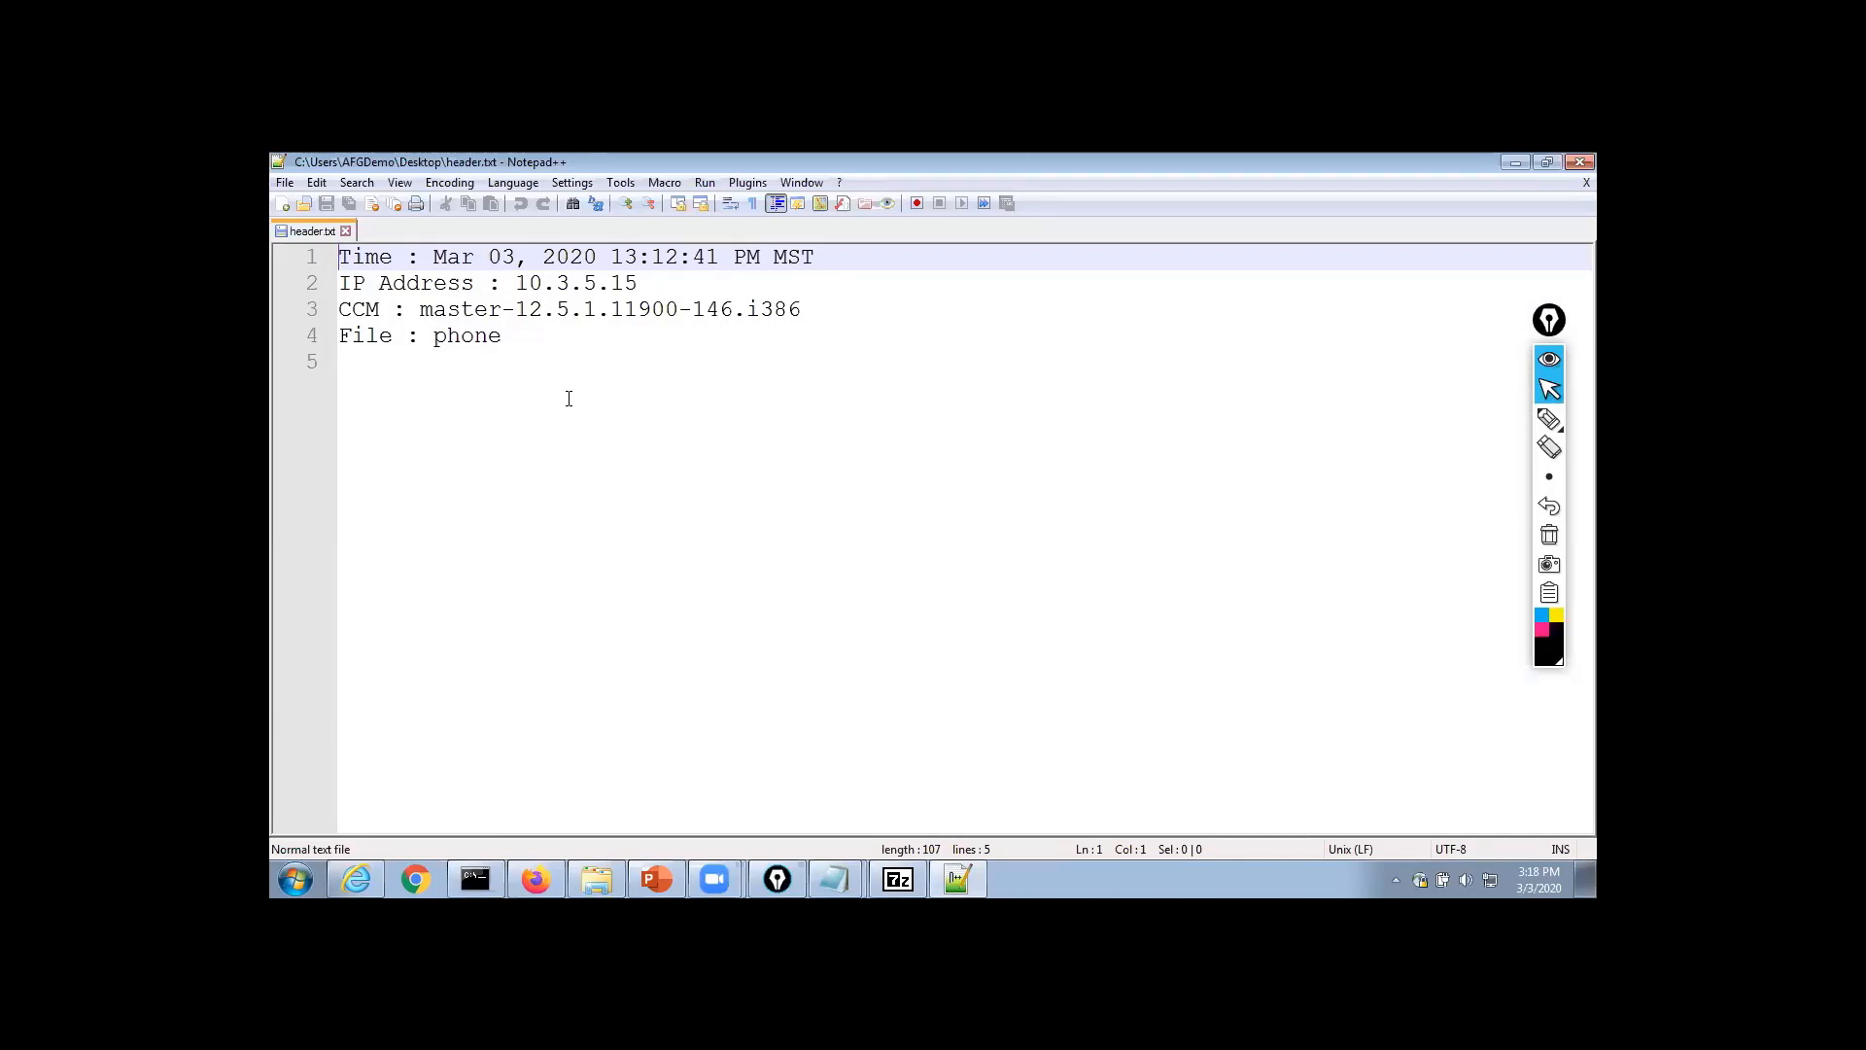
pyautogui.click(543, 335)
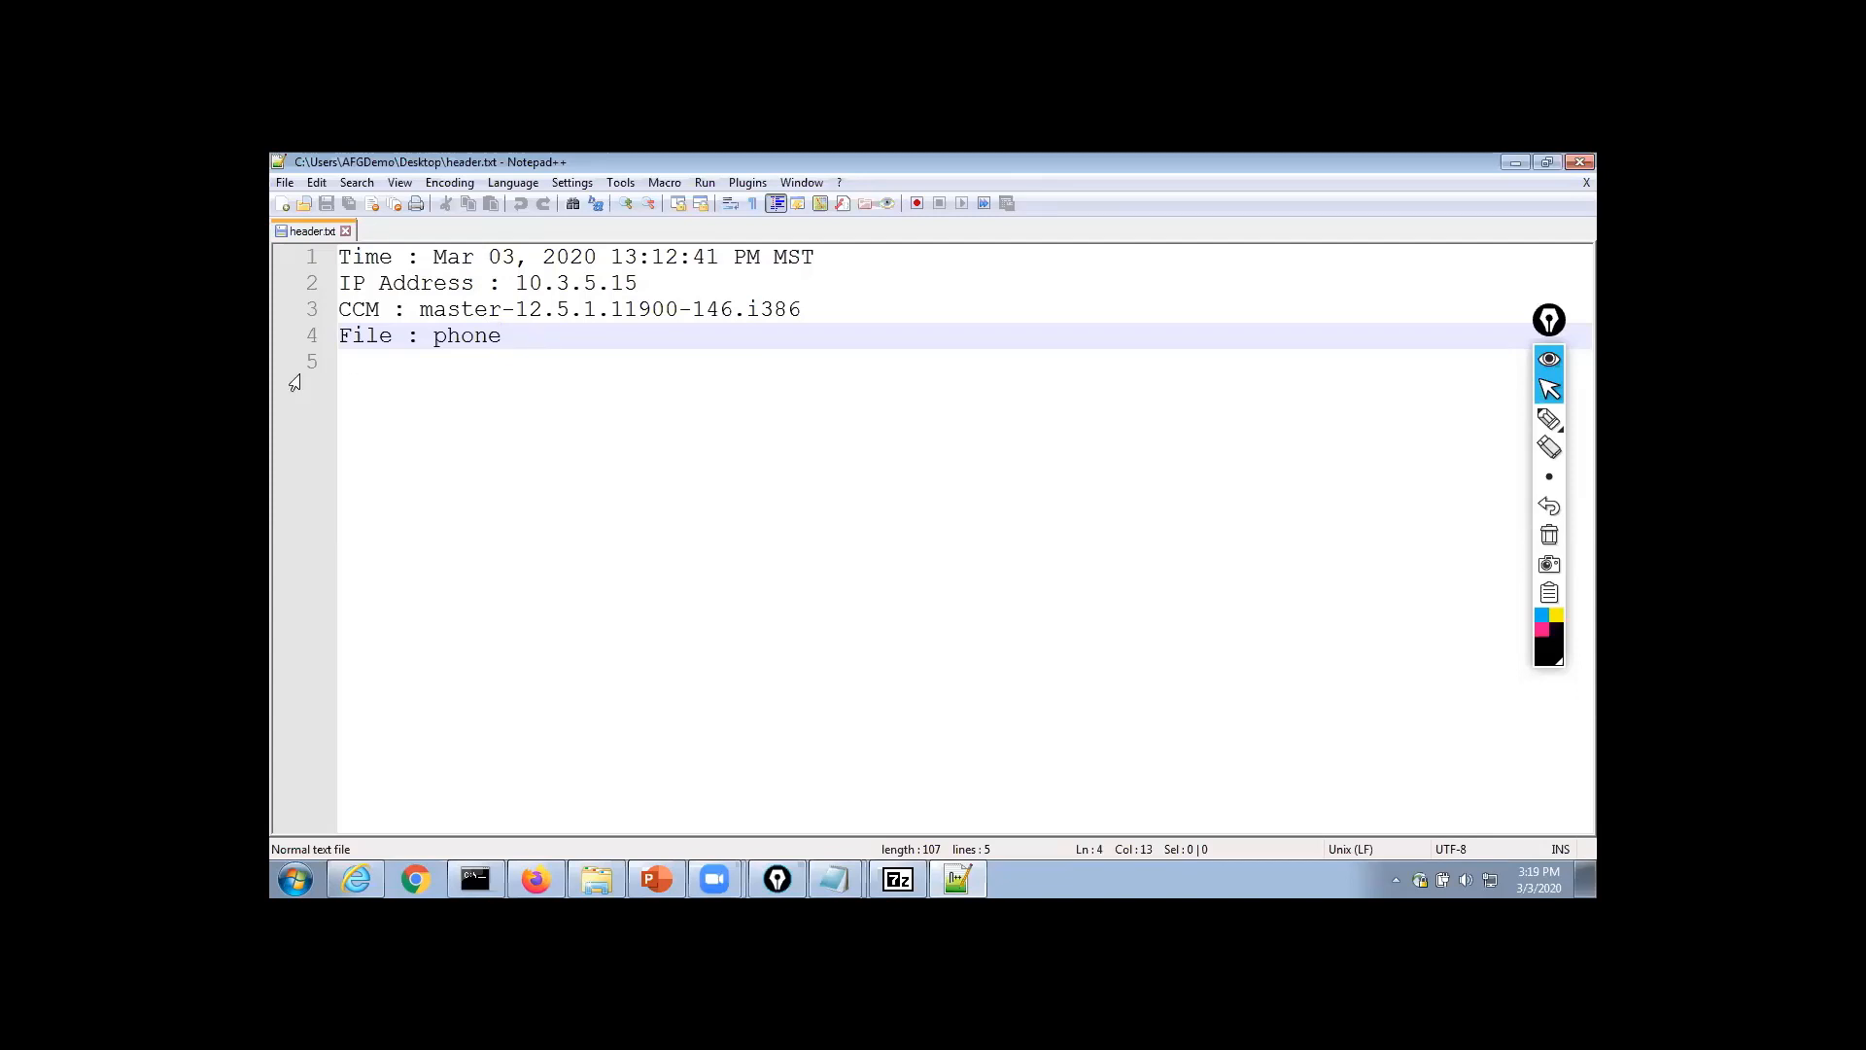
# Switch to the Pod3 prep files folder in Windows Explorer and open HQ-Pub-3_Prep-m.tar in 7-Zip as a comparison
pyautogui.click(596, 877)
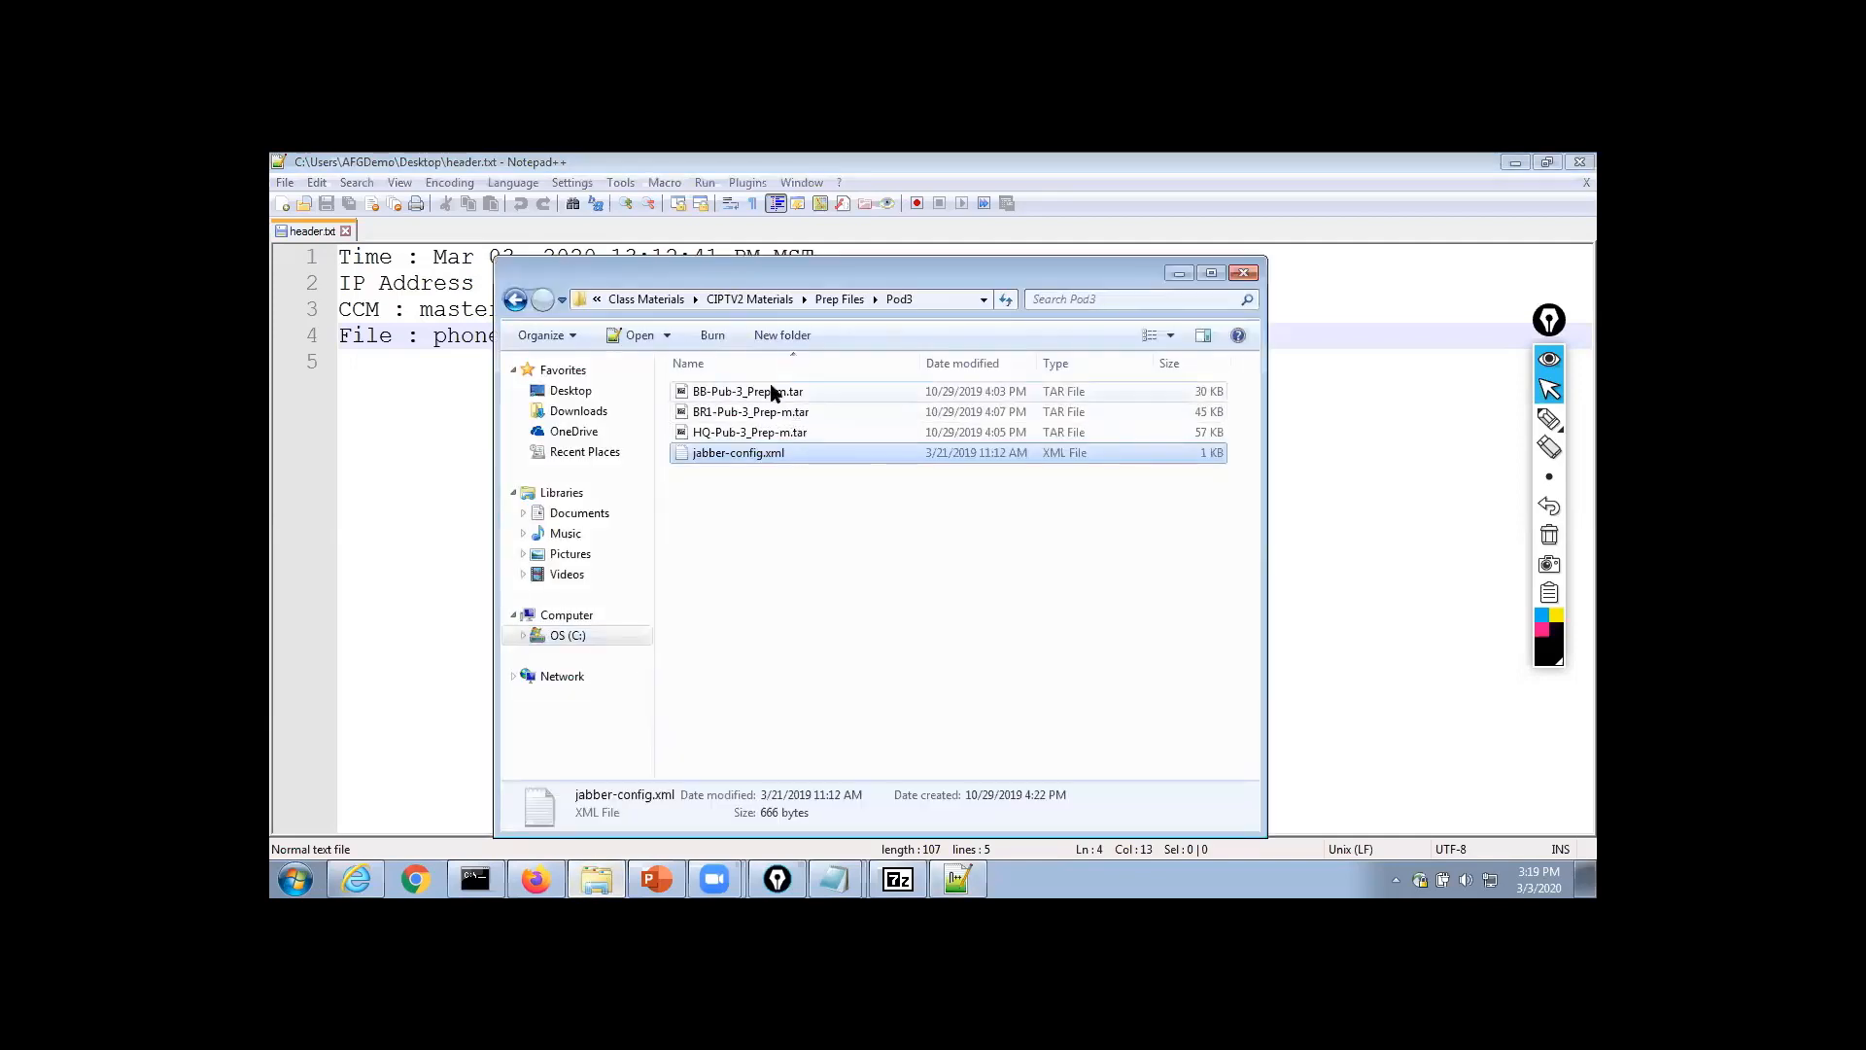
pyautogui.click(773, 392)
pyautogui.click(792, 432)
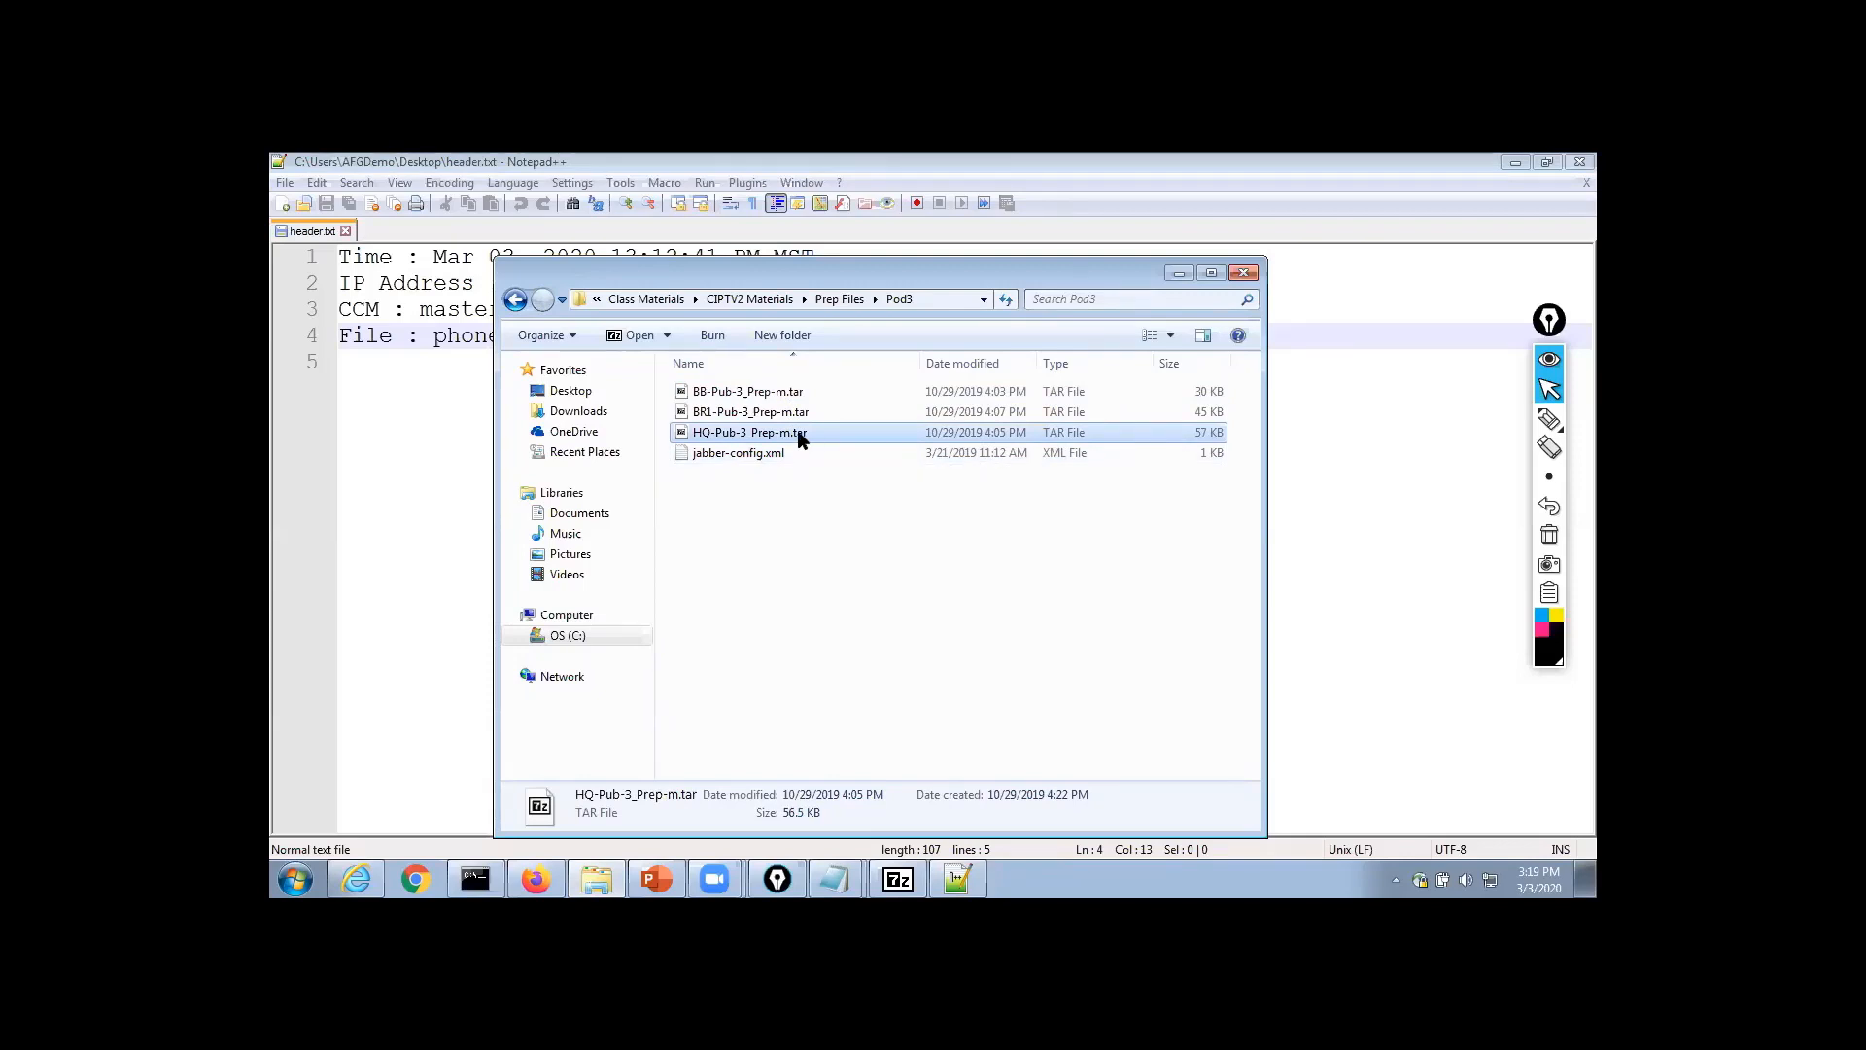
pyautogui.doubleClick(798, 432)
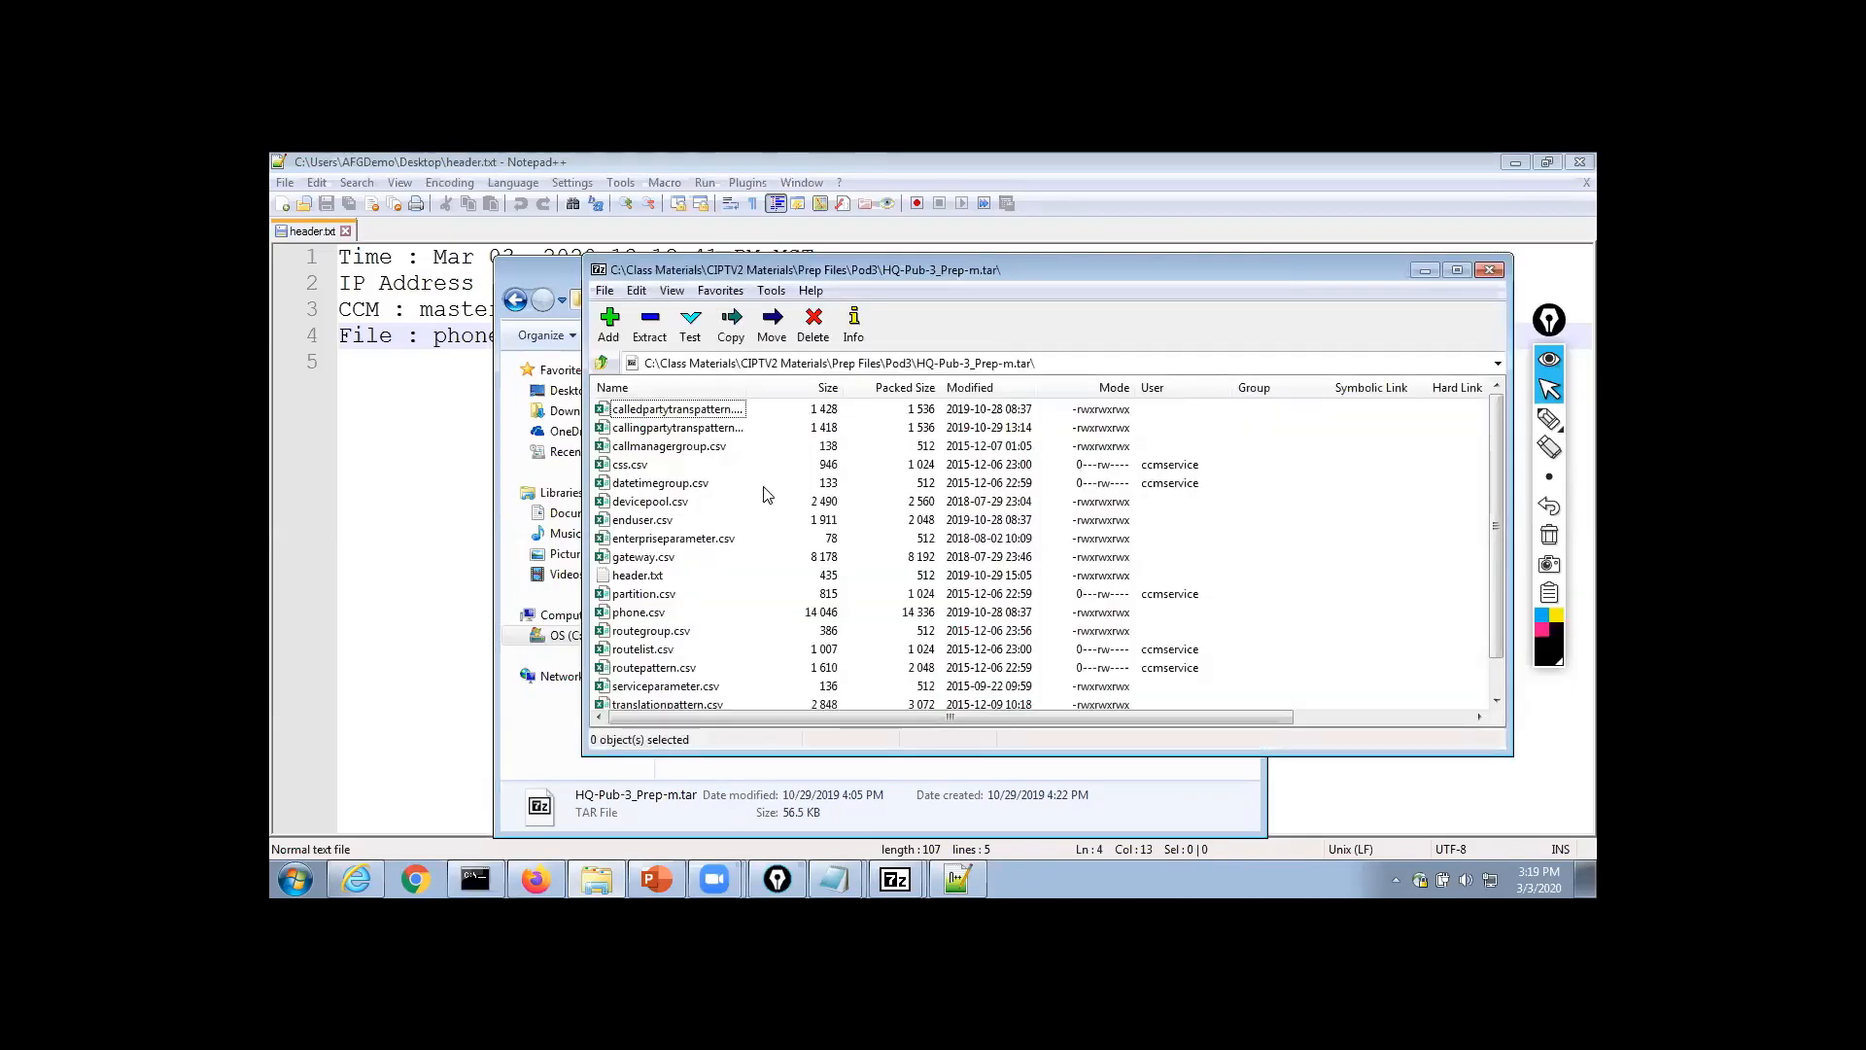
# View header.txt inside the HQ-Pub-3_Prep-m.tar archive, first in the editor and again in an outside window, closing it each time
pyautogui.click(638, 578)
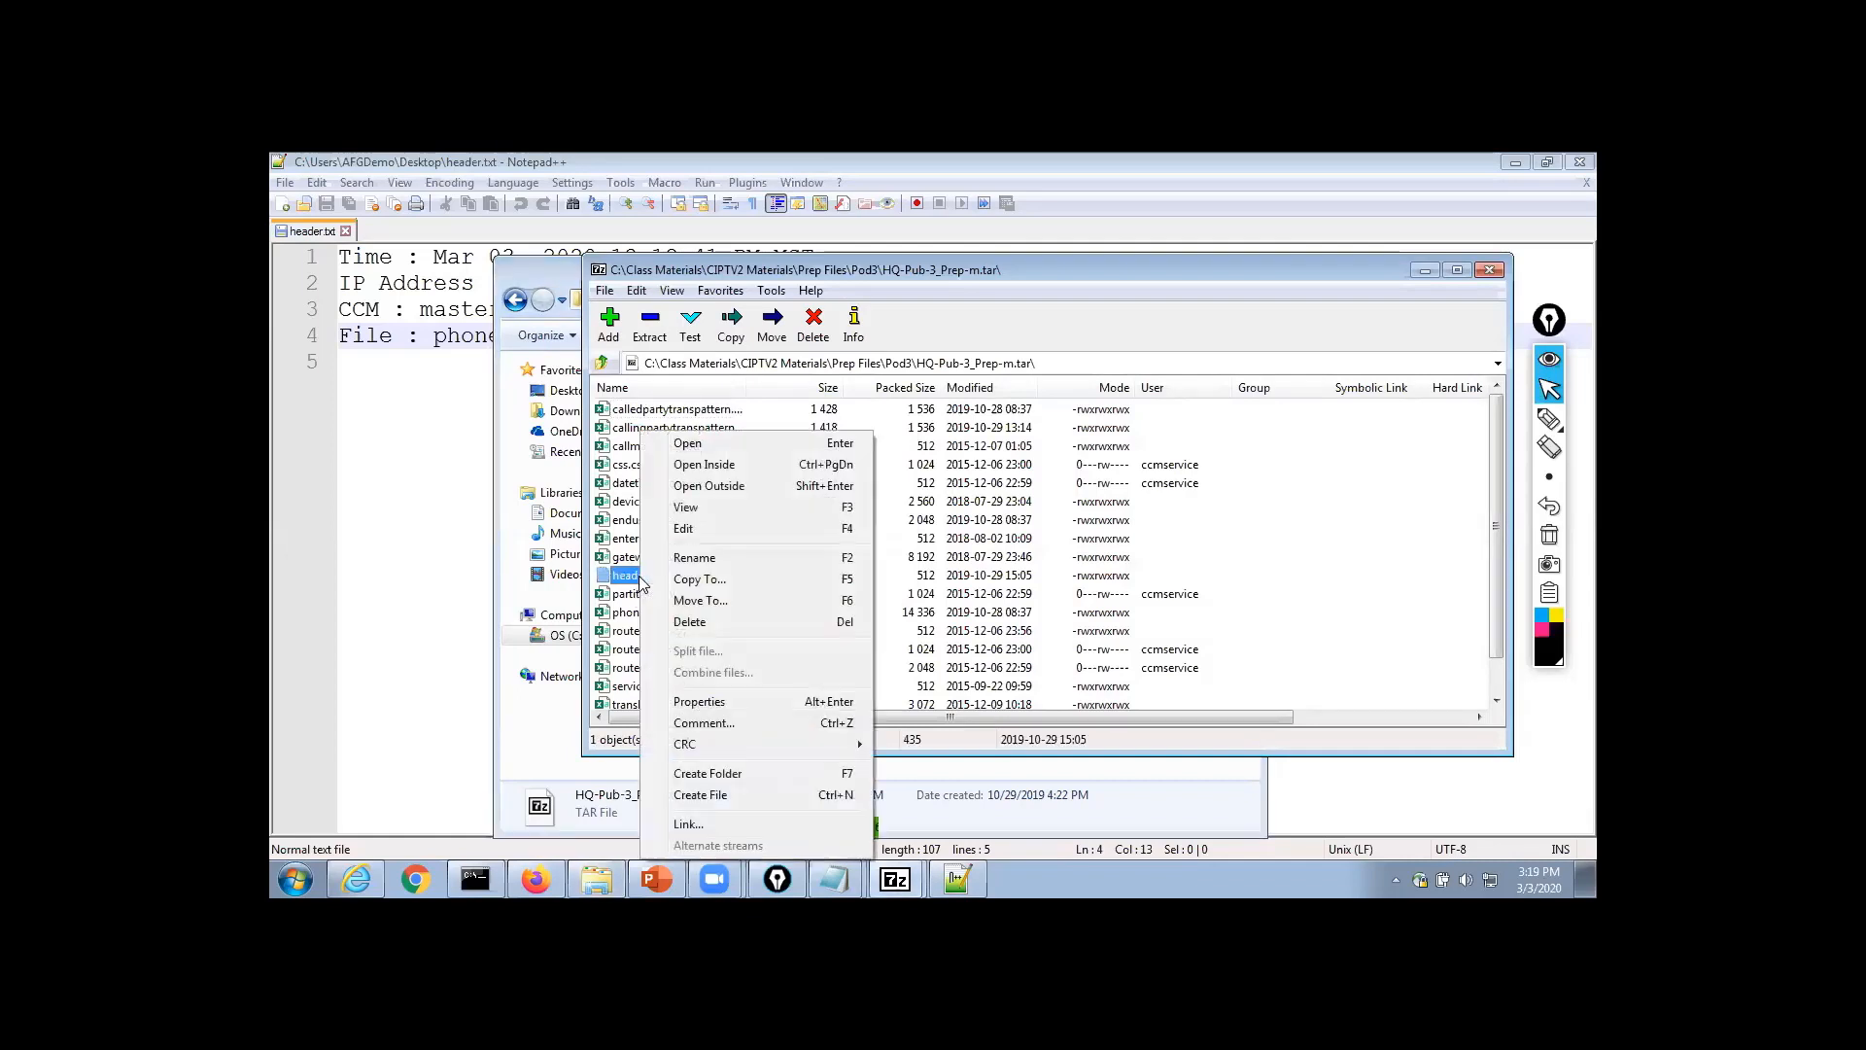
pyautogui.rightClick(637, 579)
pyautogui.click(727, 535)
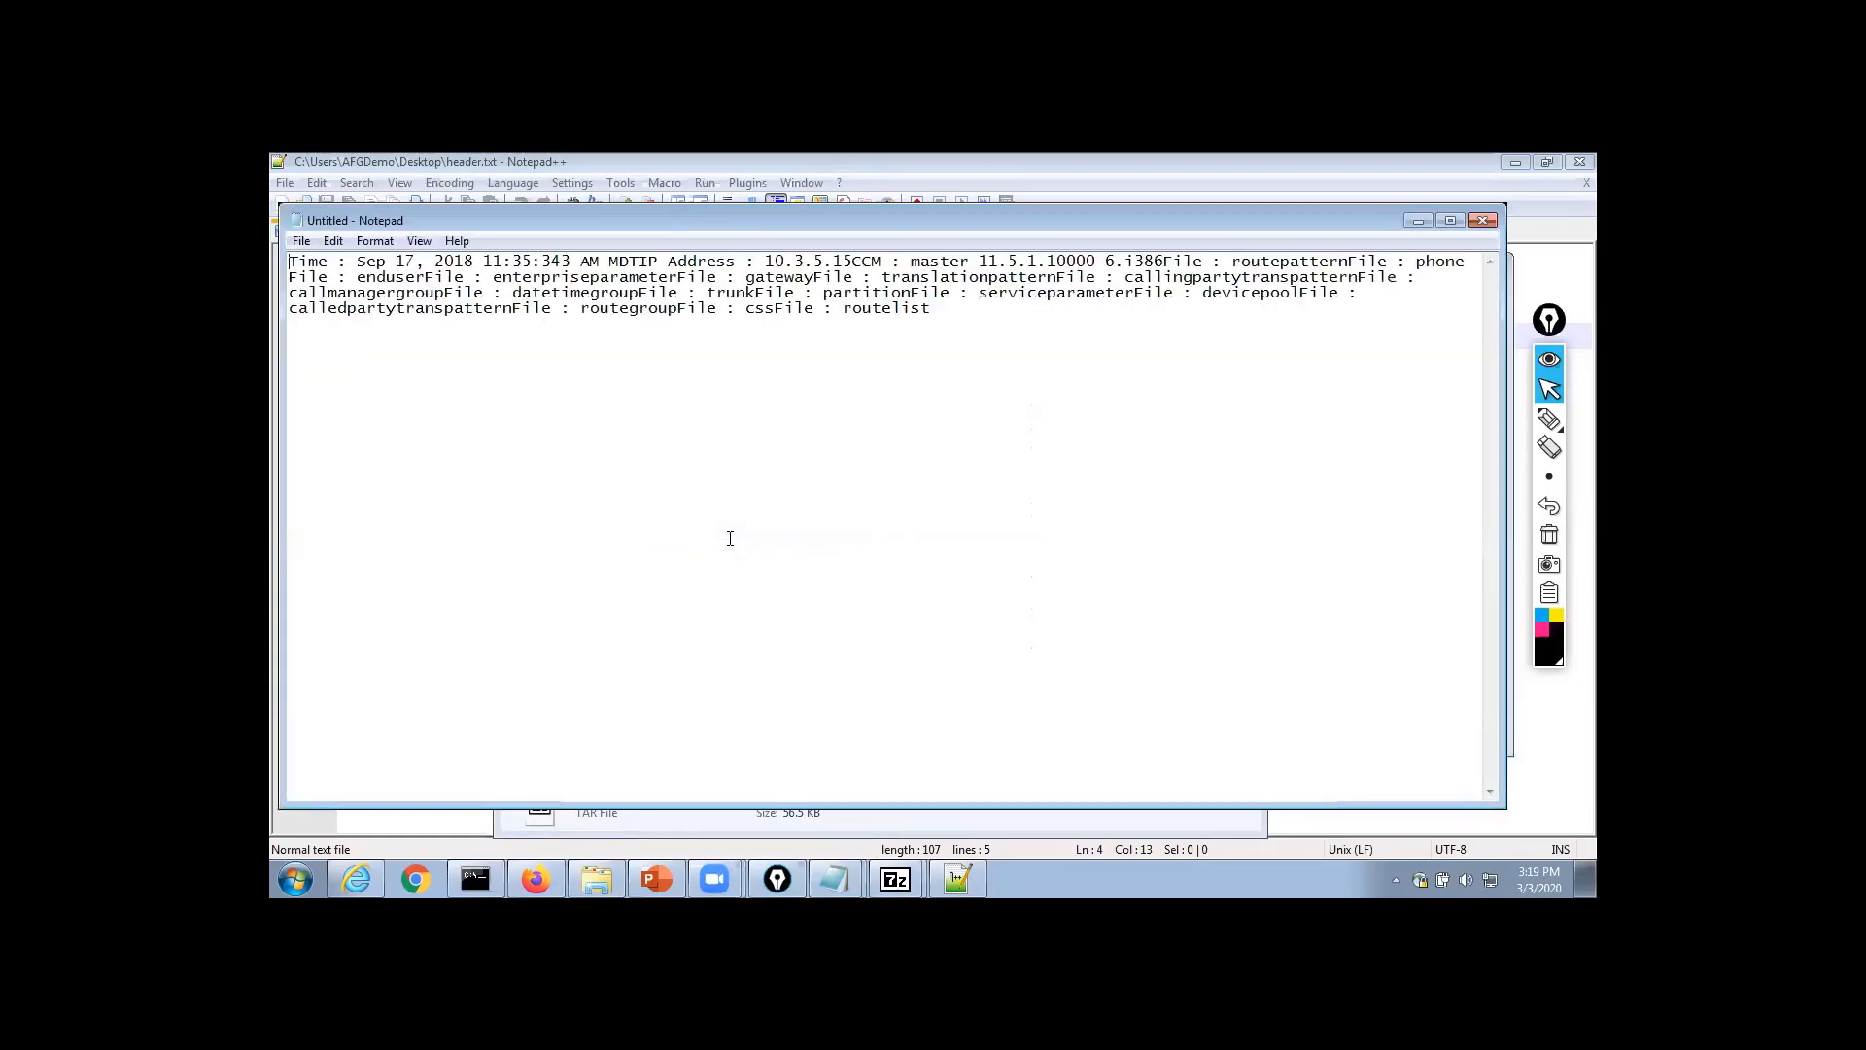
pyautogui.click(1482, 219)
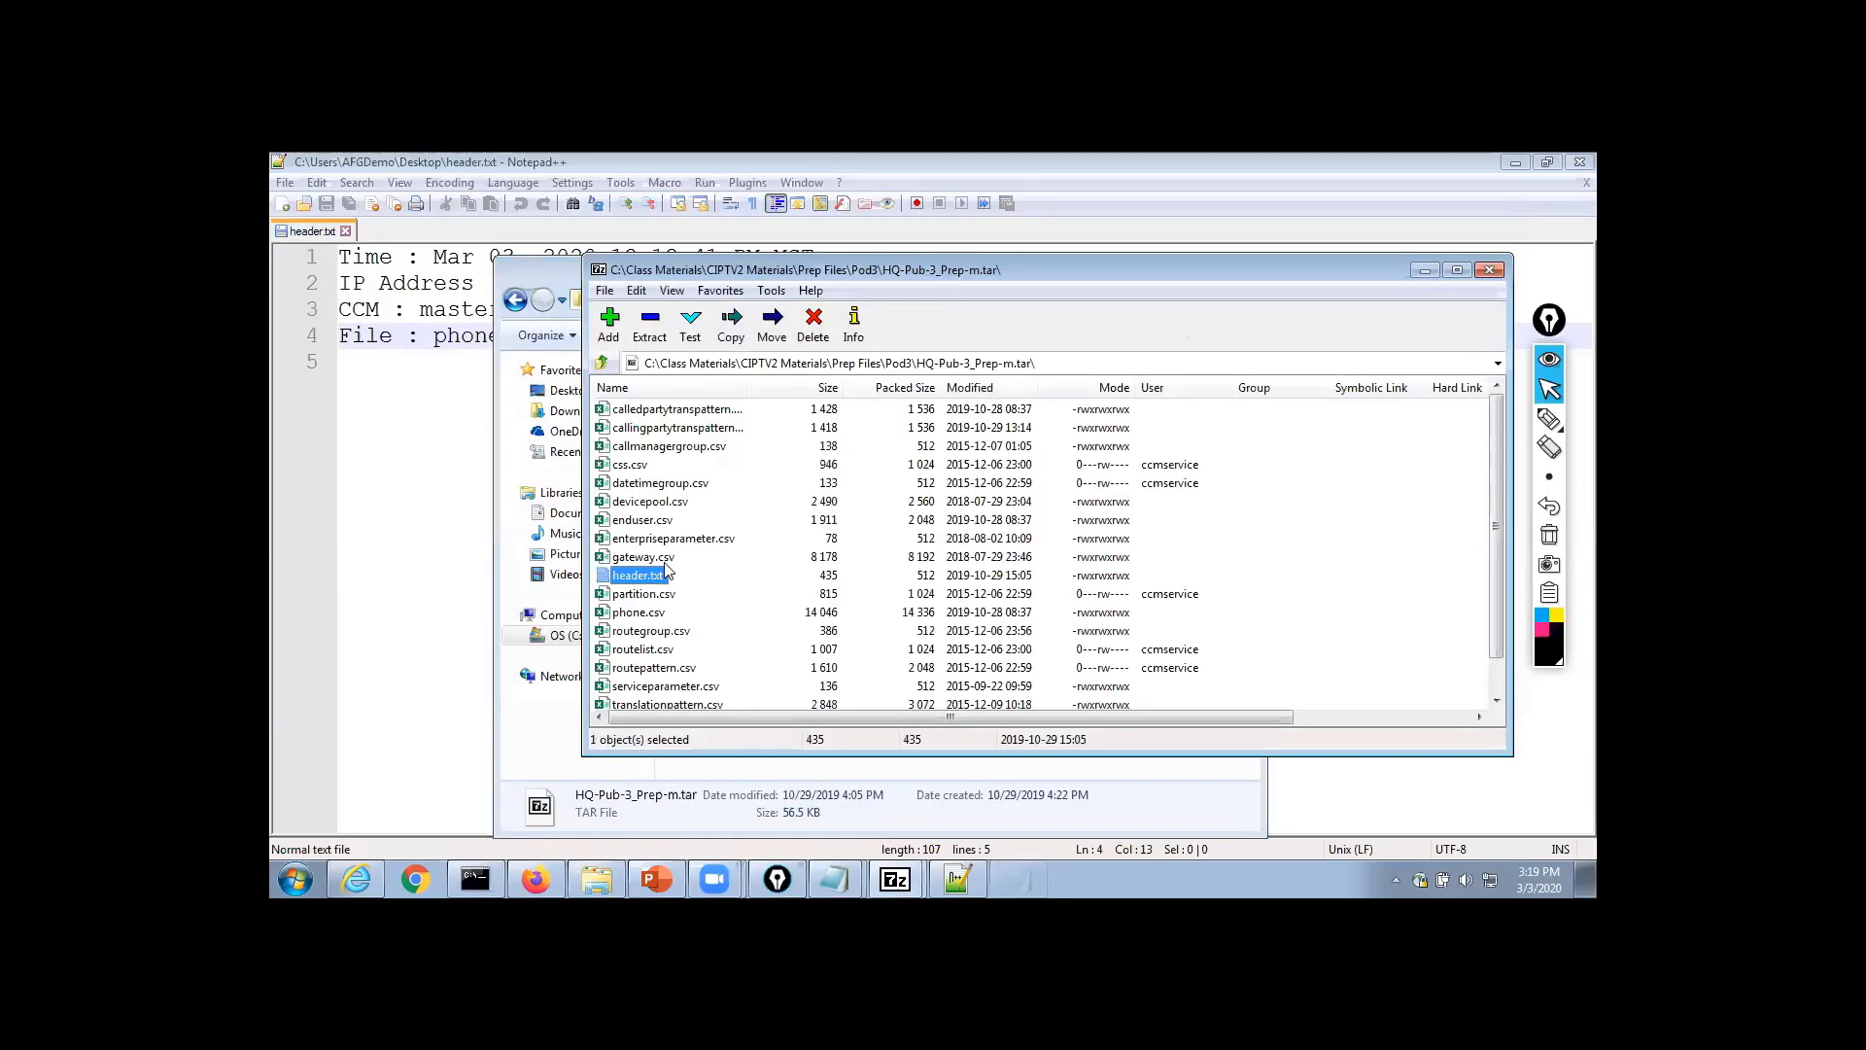
pyautogui.rightClick(618, 581)
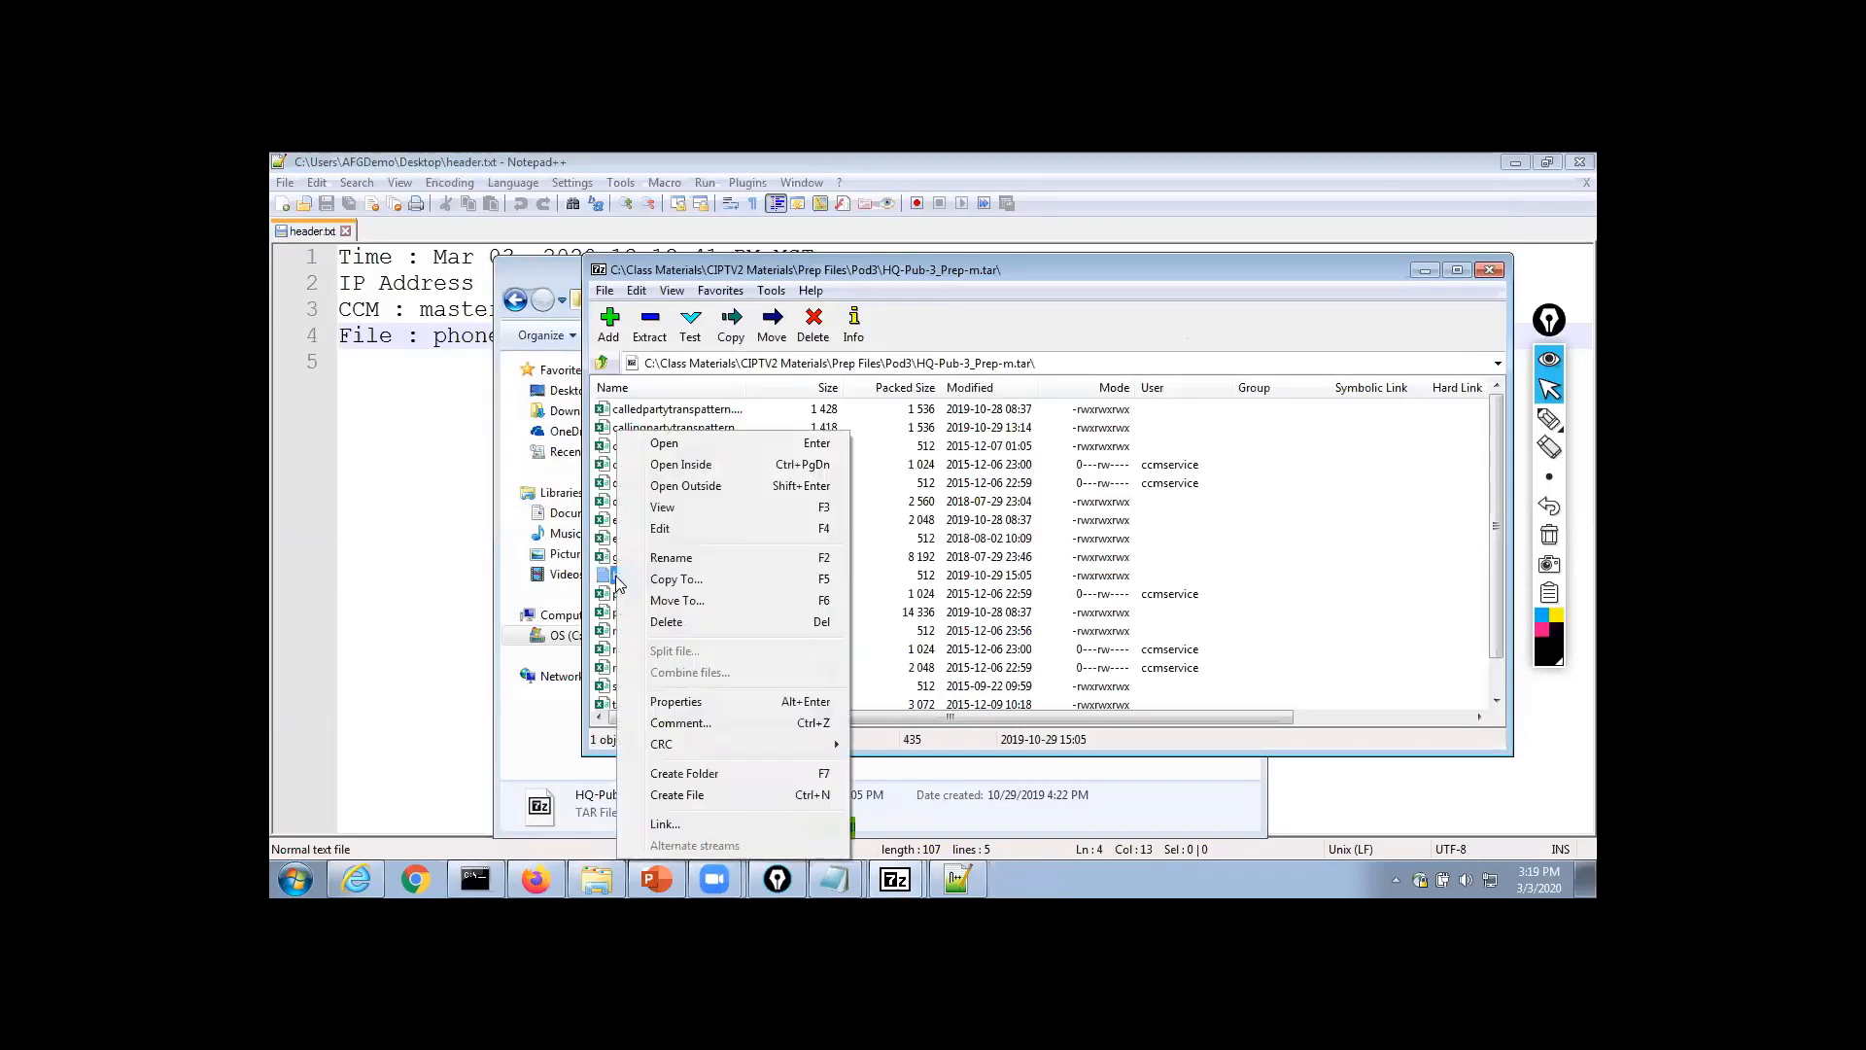
pyautogui.click(701, 485)
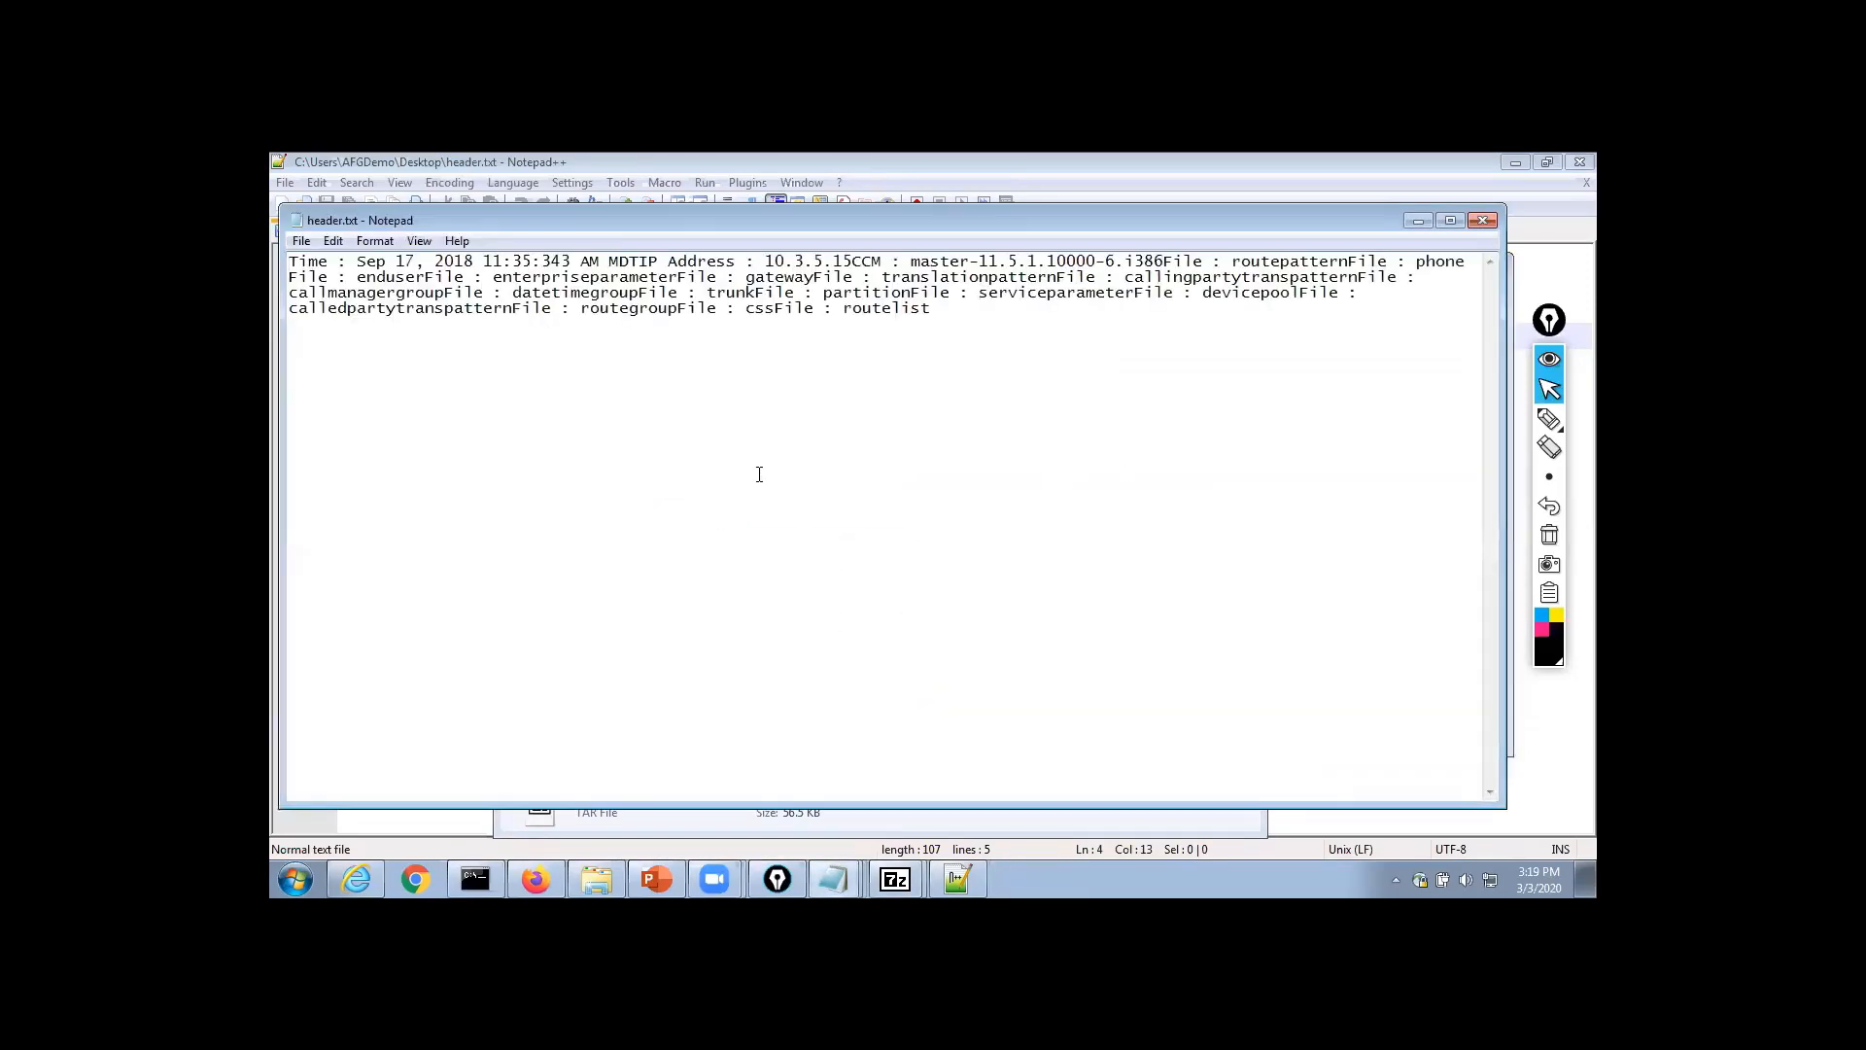
pyautogui.click(1481, 221)
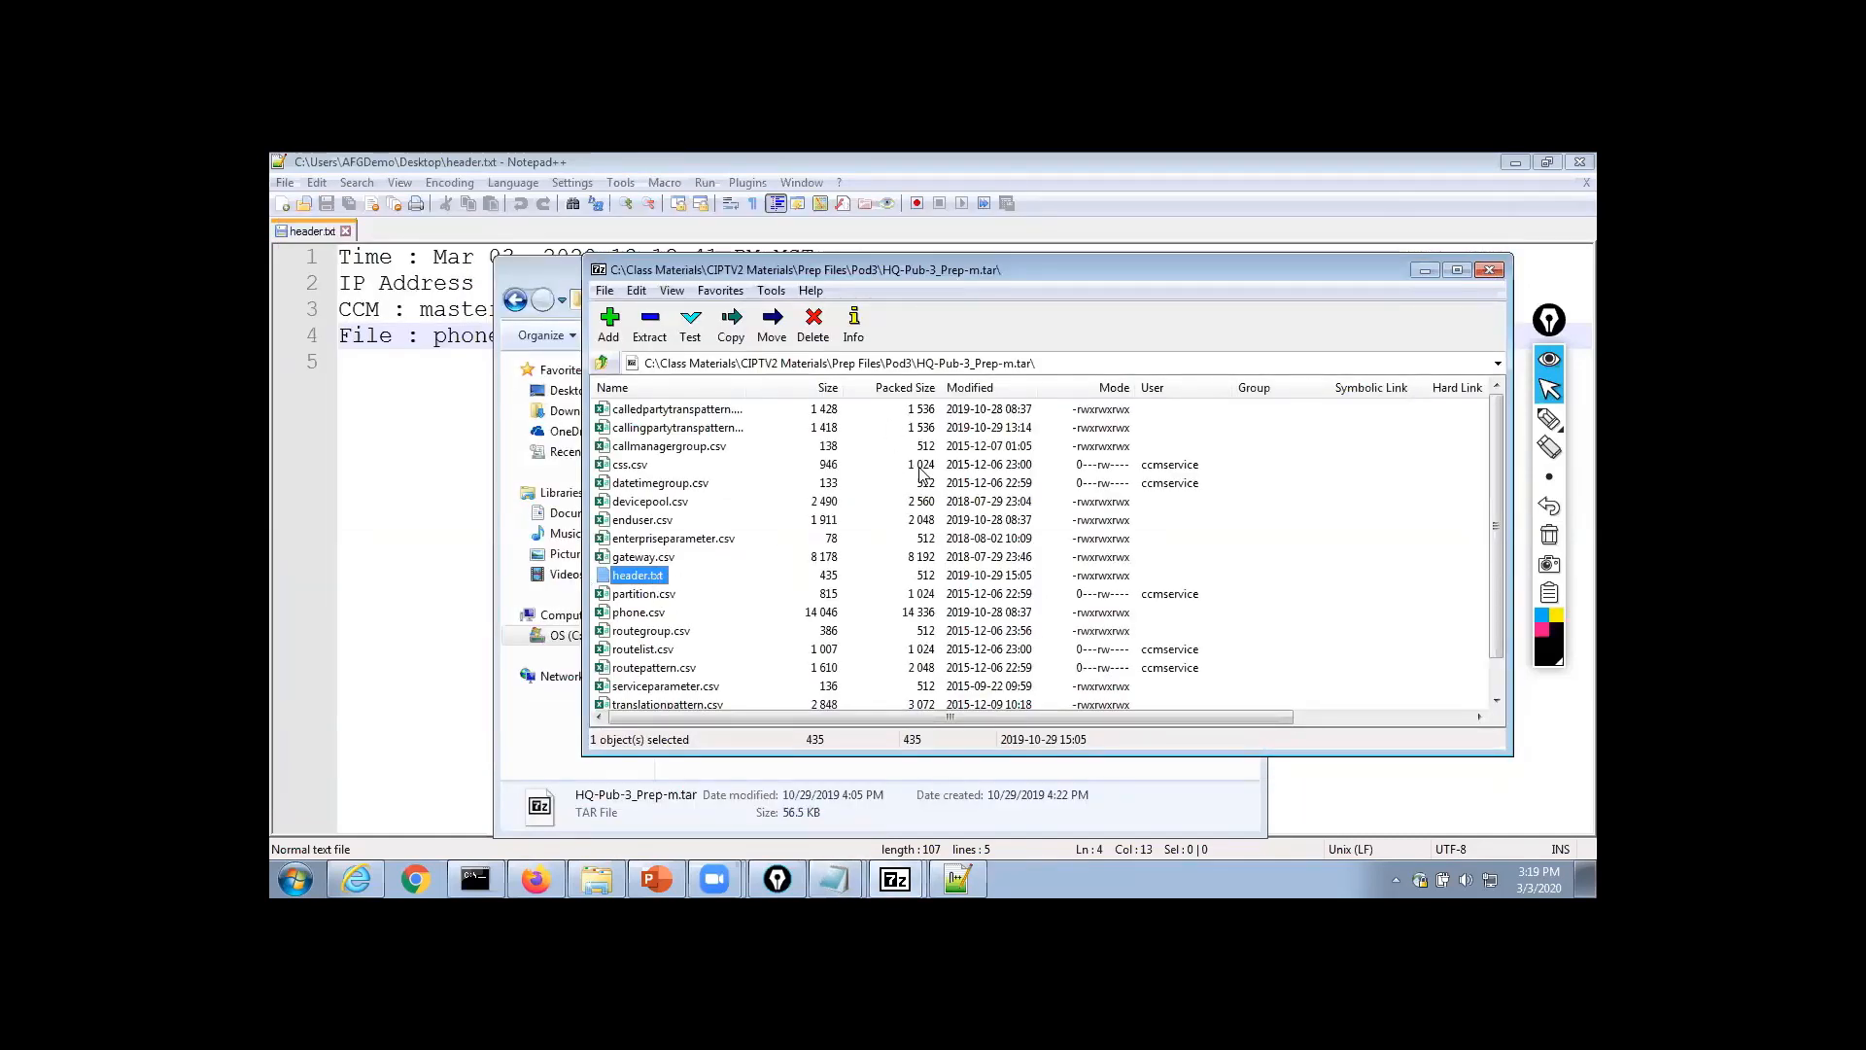
# Close the HQ-Pub-3_Prep-m.tar archive and Pod3 folder, minimize Notepad++, and open the extracted phone.csv from the desktop in Excel
pyautogui.scroll(-1, 811, 588)
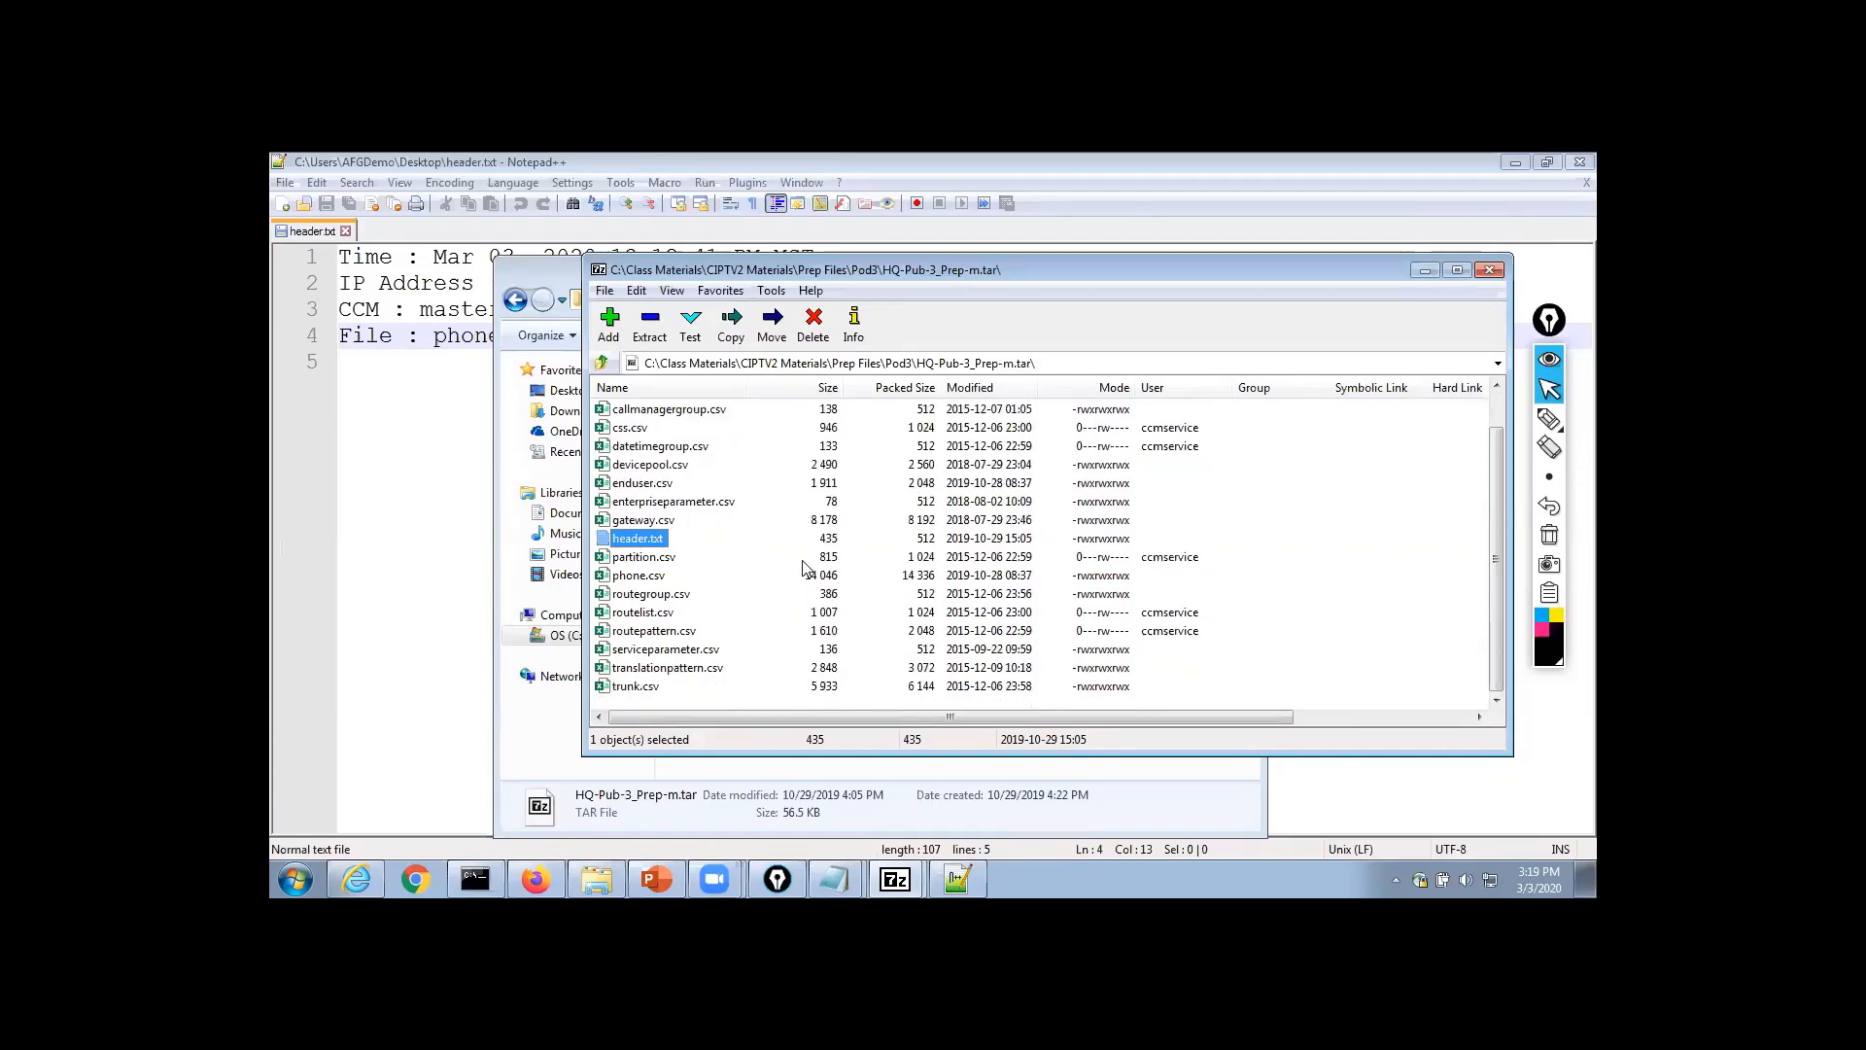
pyautogui.click(1489, 270)
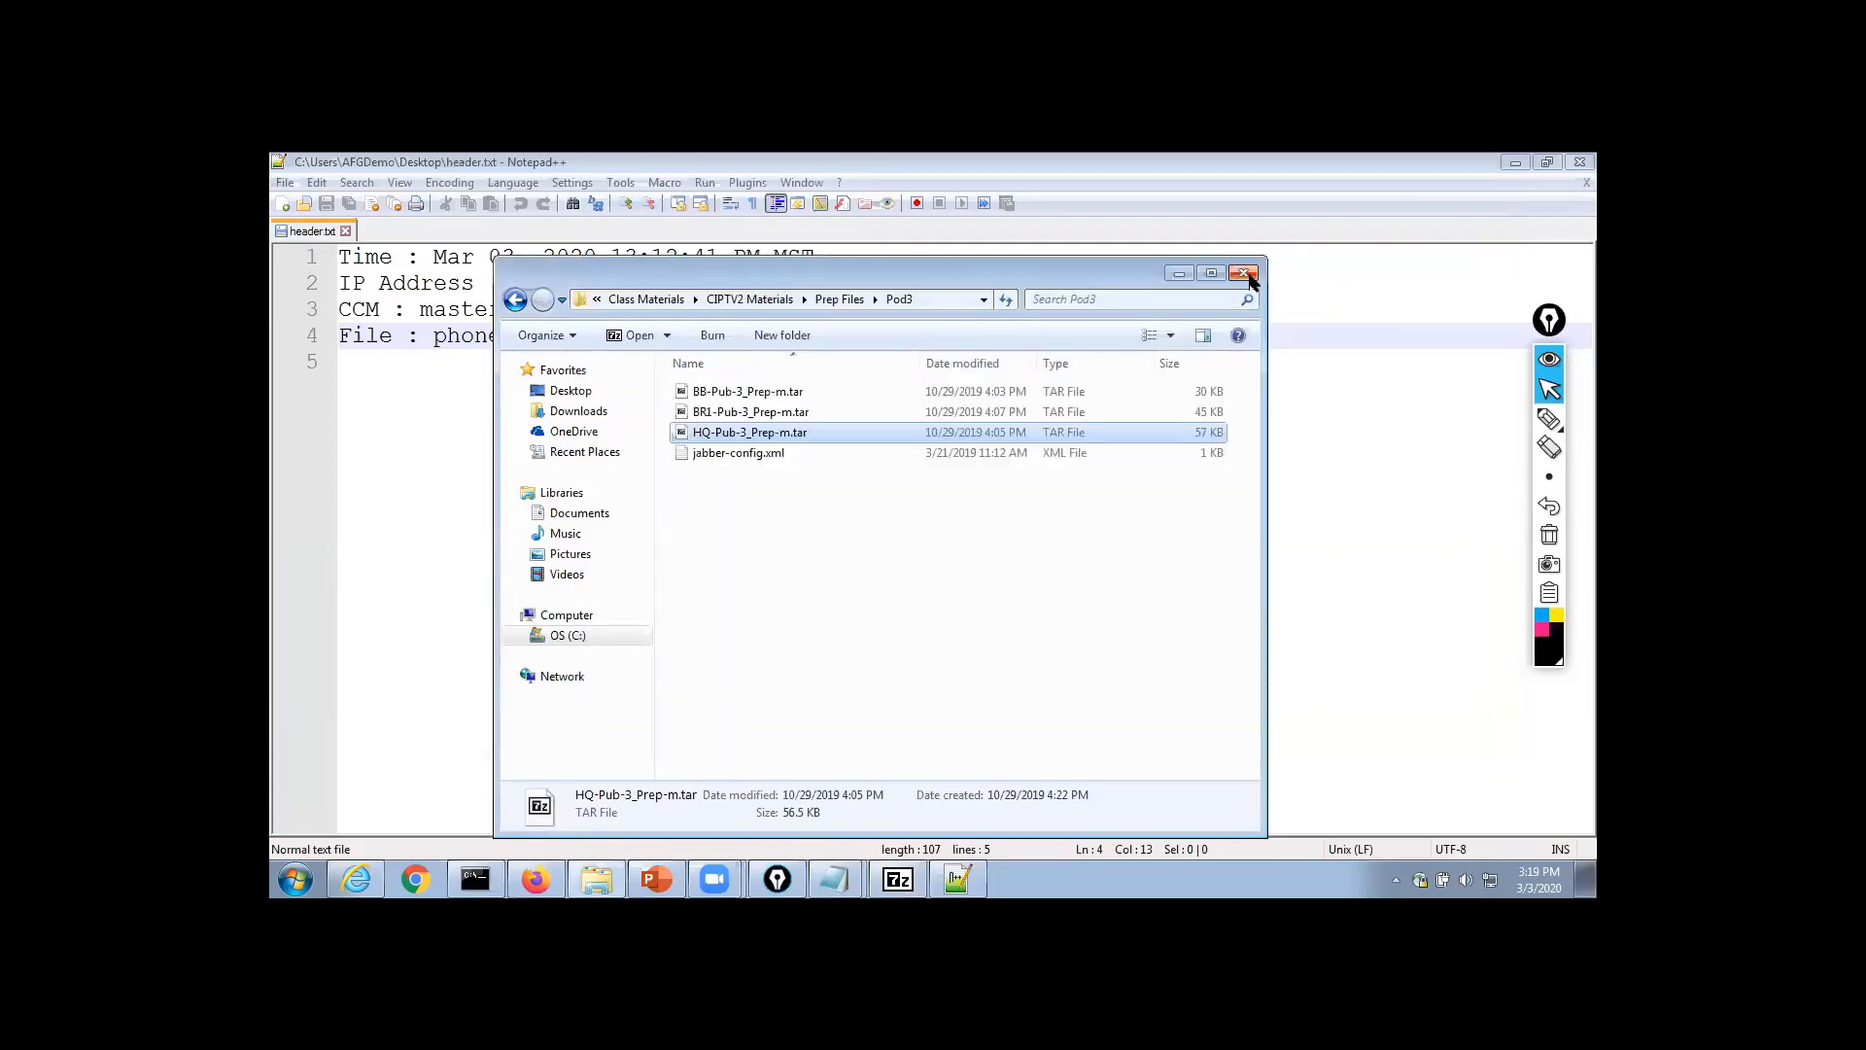
pyautogui.click(1248, 276)
pyautogui.click(1513, 162)
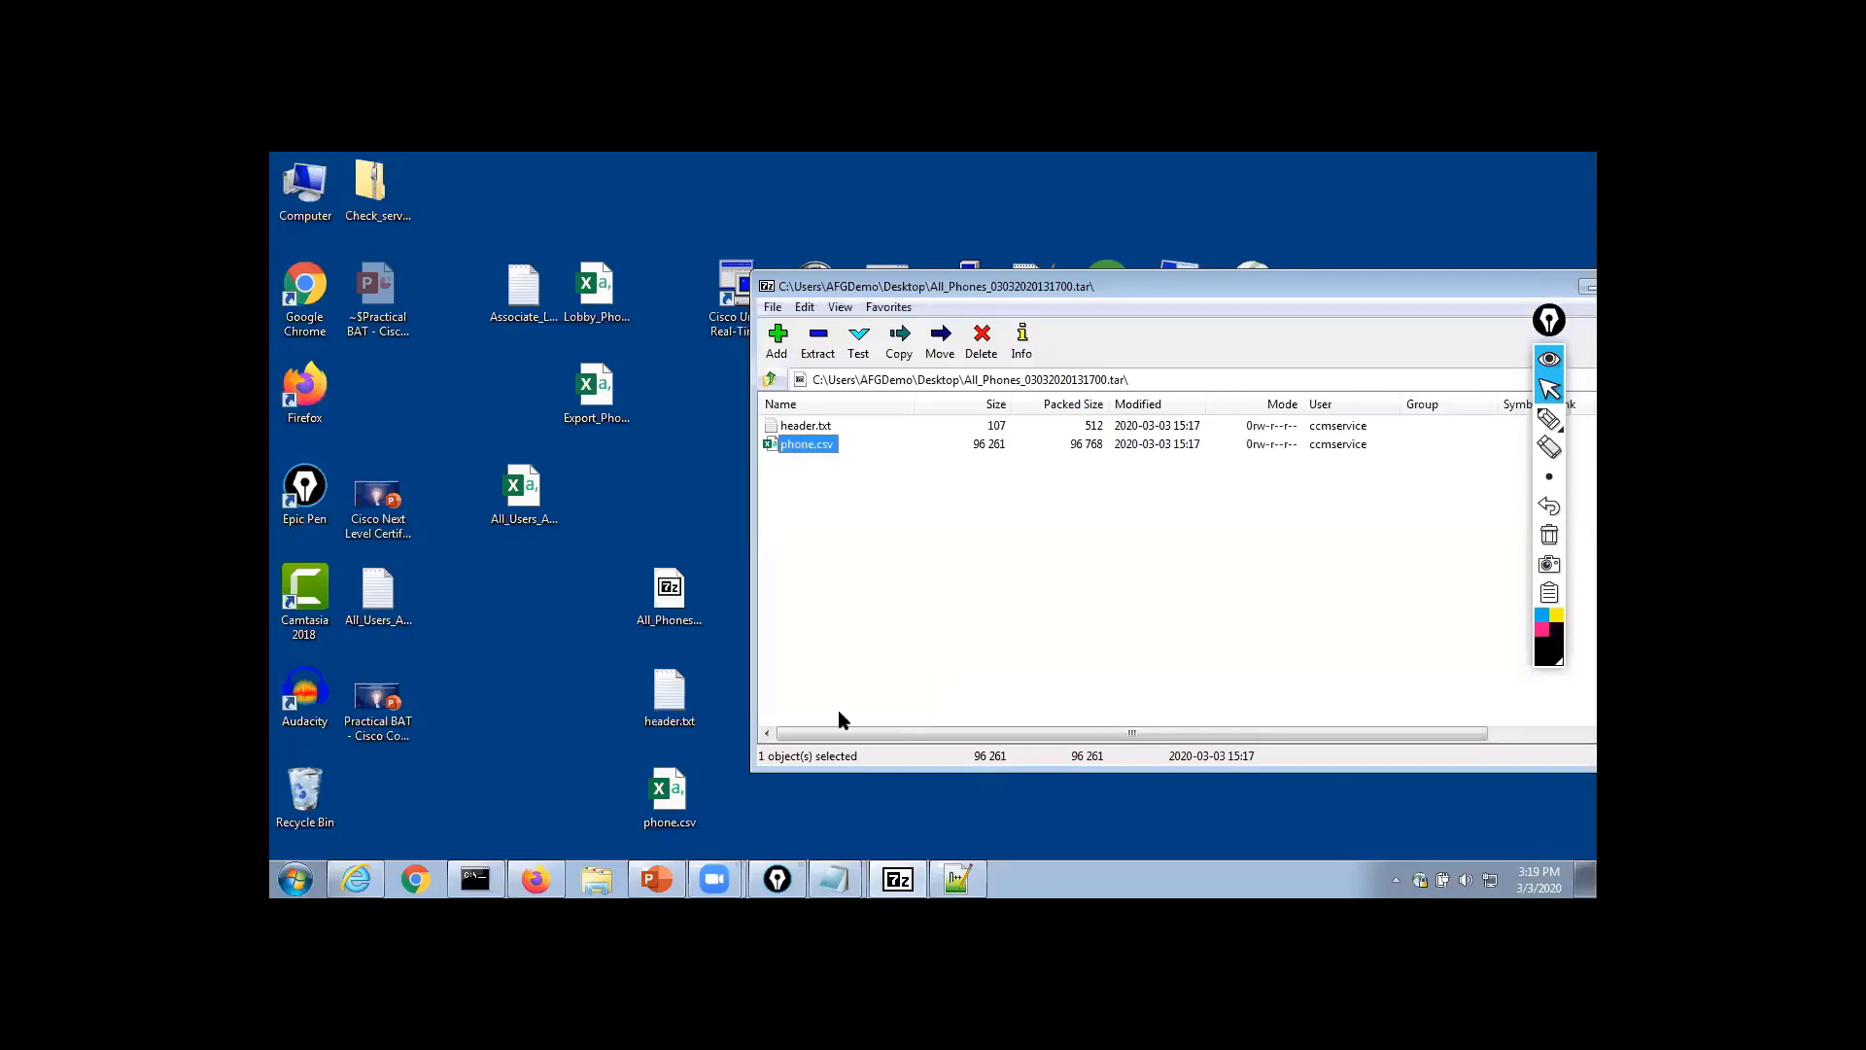
pyautogui.click(675, 791)
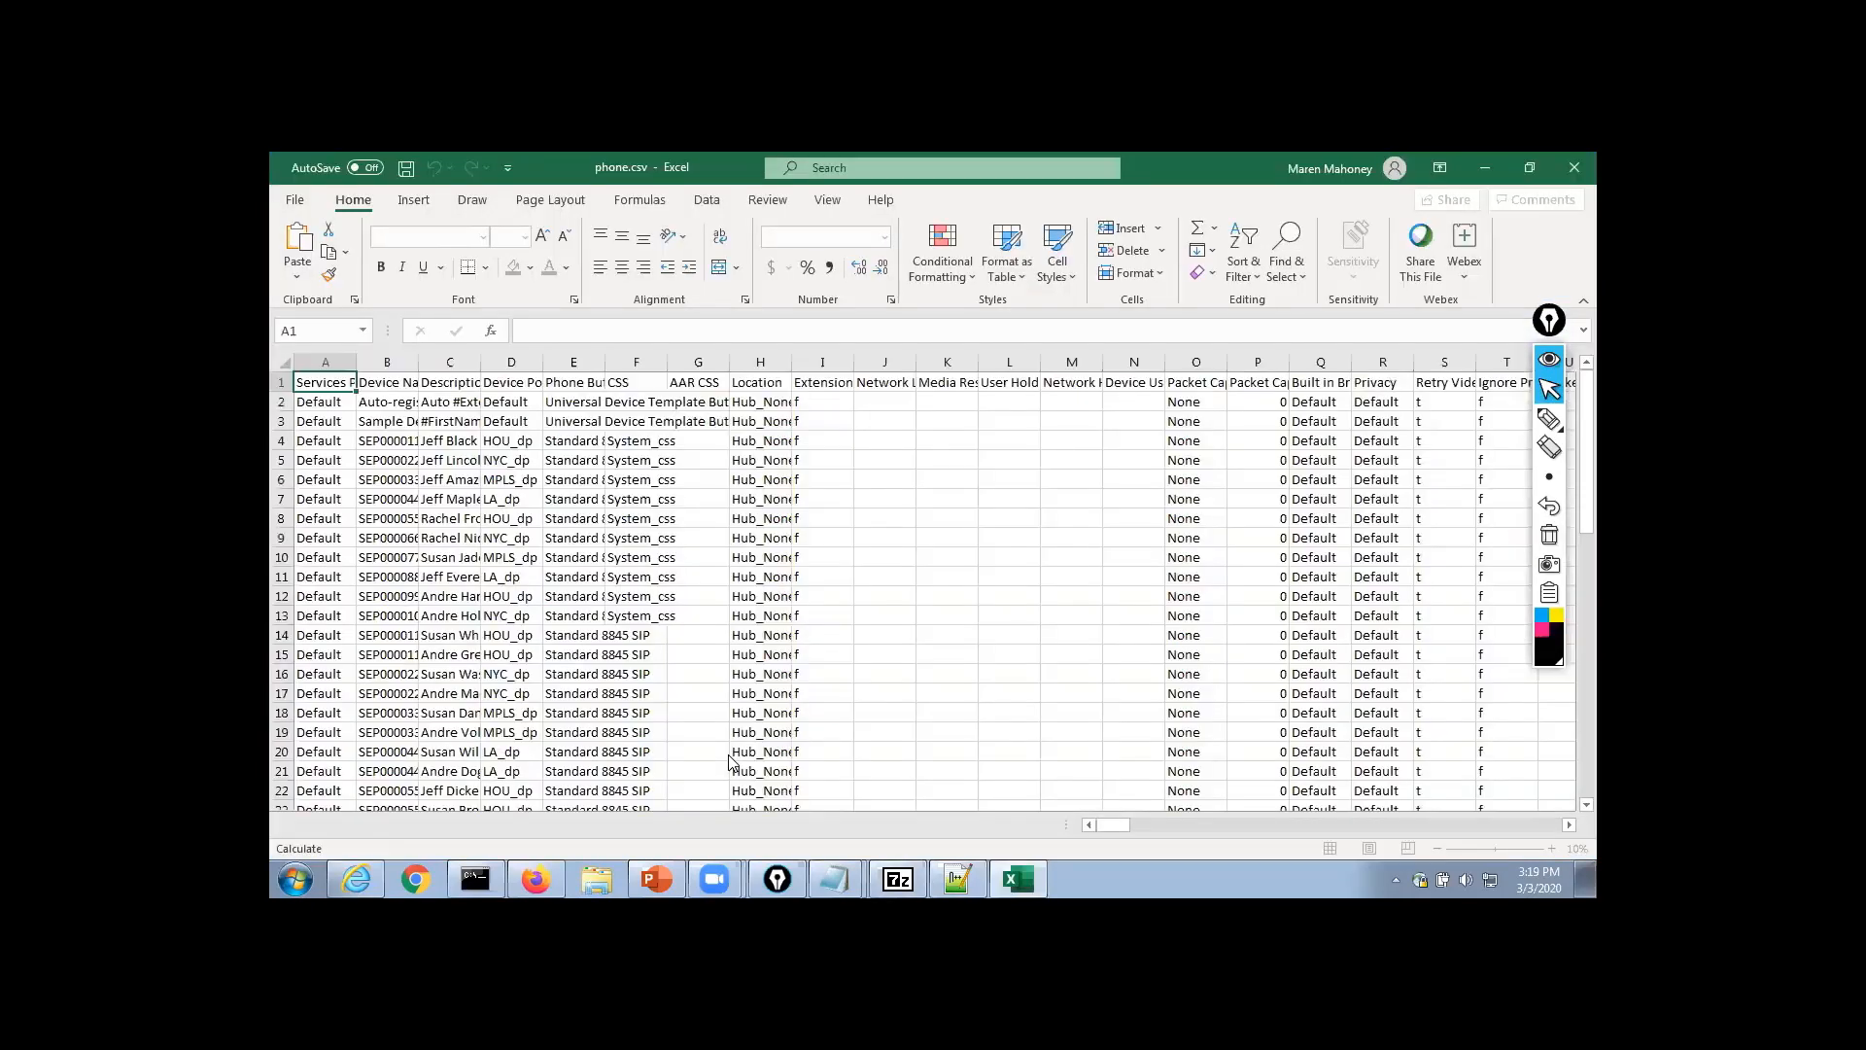
# Fit the Device Name column to its contents and delete rows 2 and 3, the auto-registration and sample device template entries
pyautogui.doubleClick(419, 363)
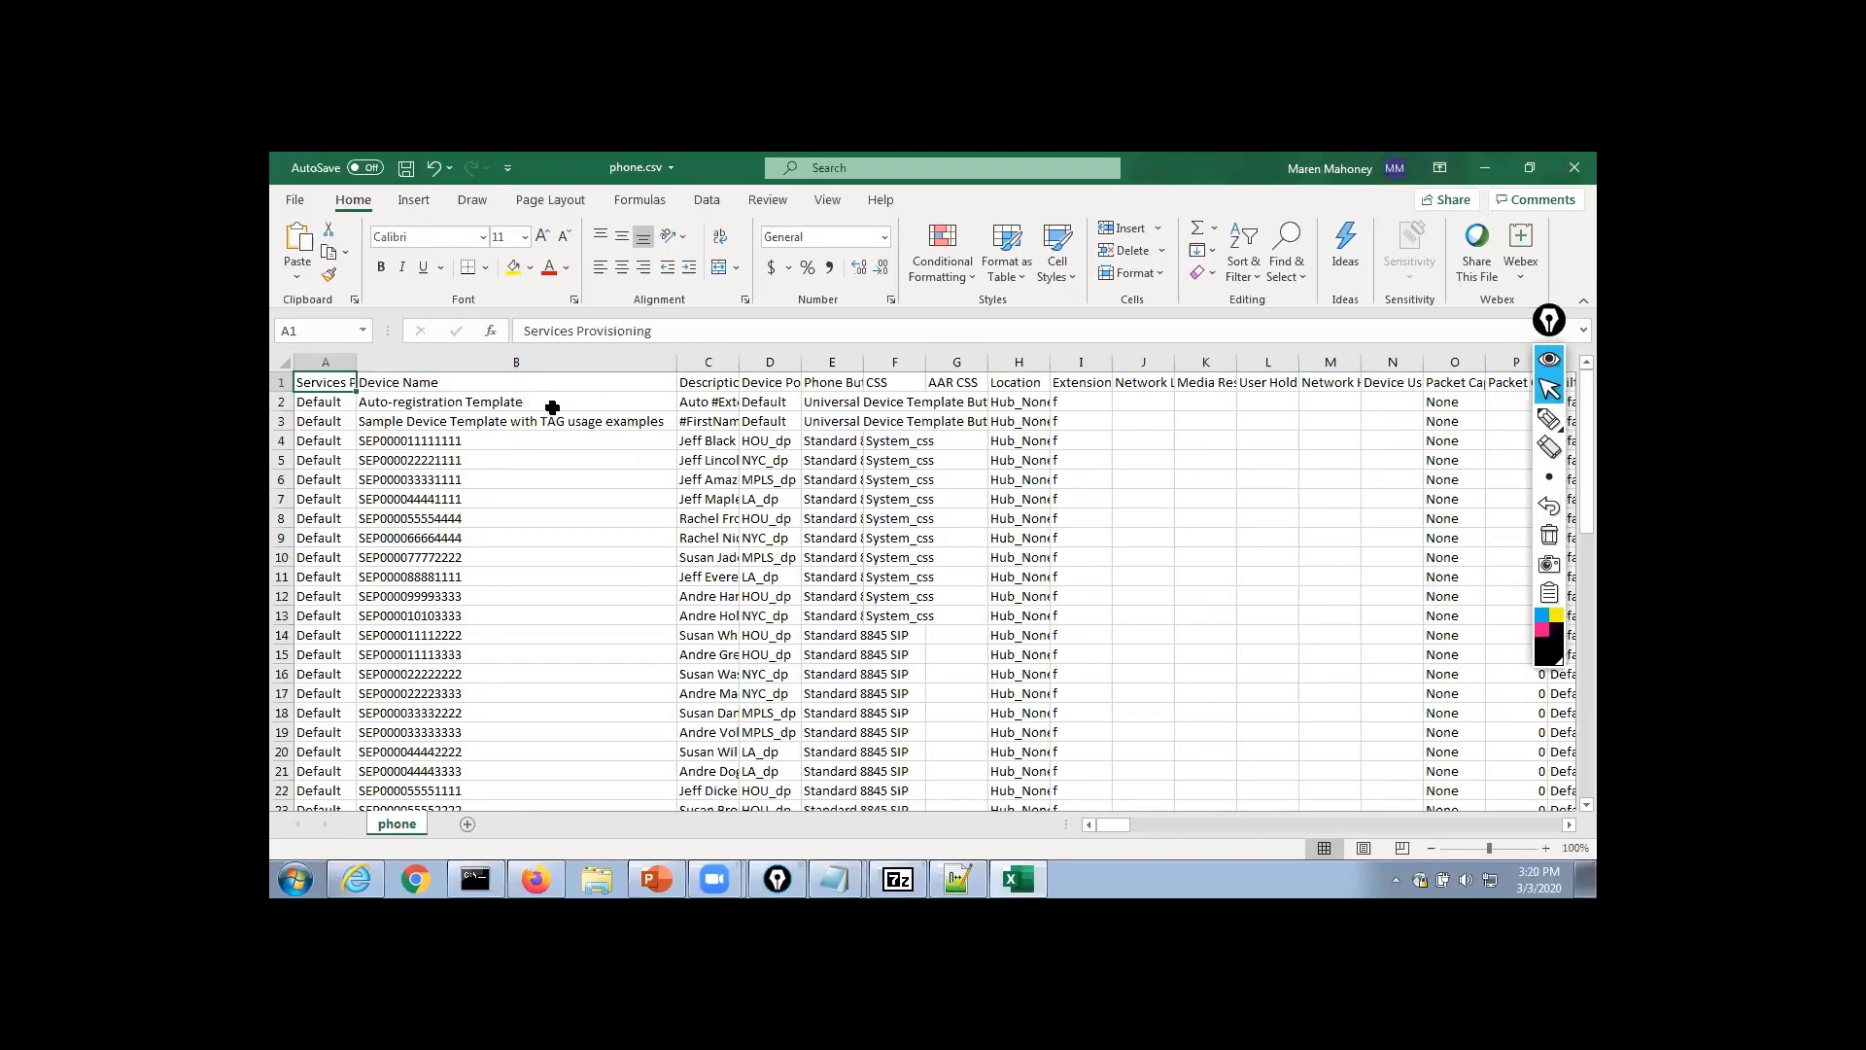
pyautogui.click(282, 402)
pyautogui.moveTo(282, 401); pyautogui.dragTo(284, 418)
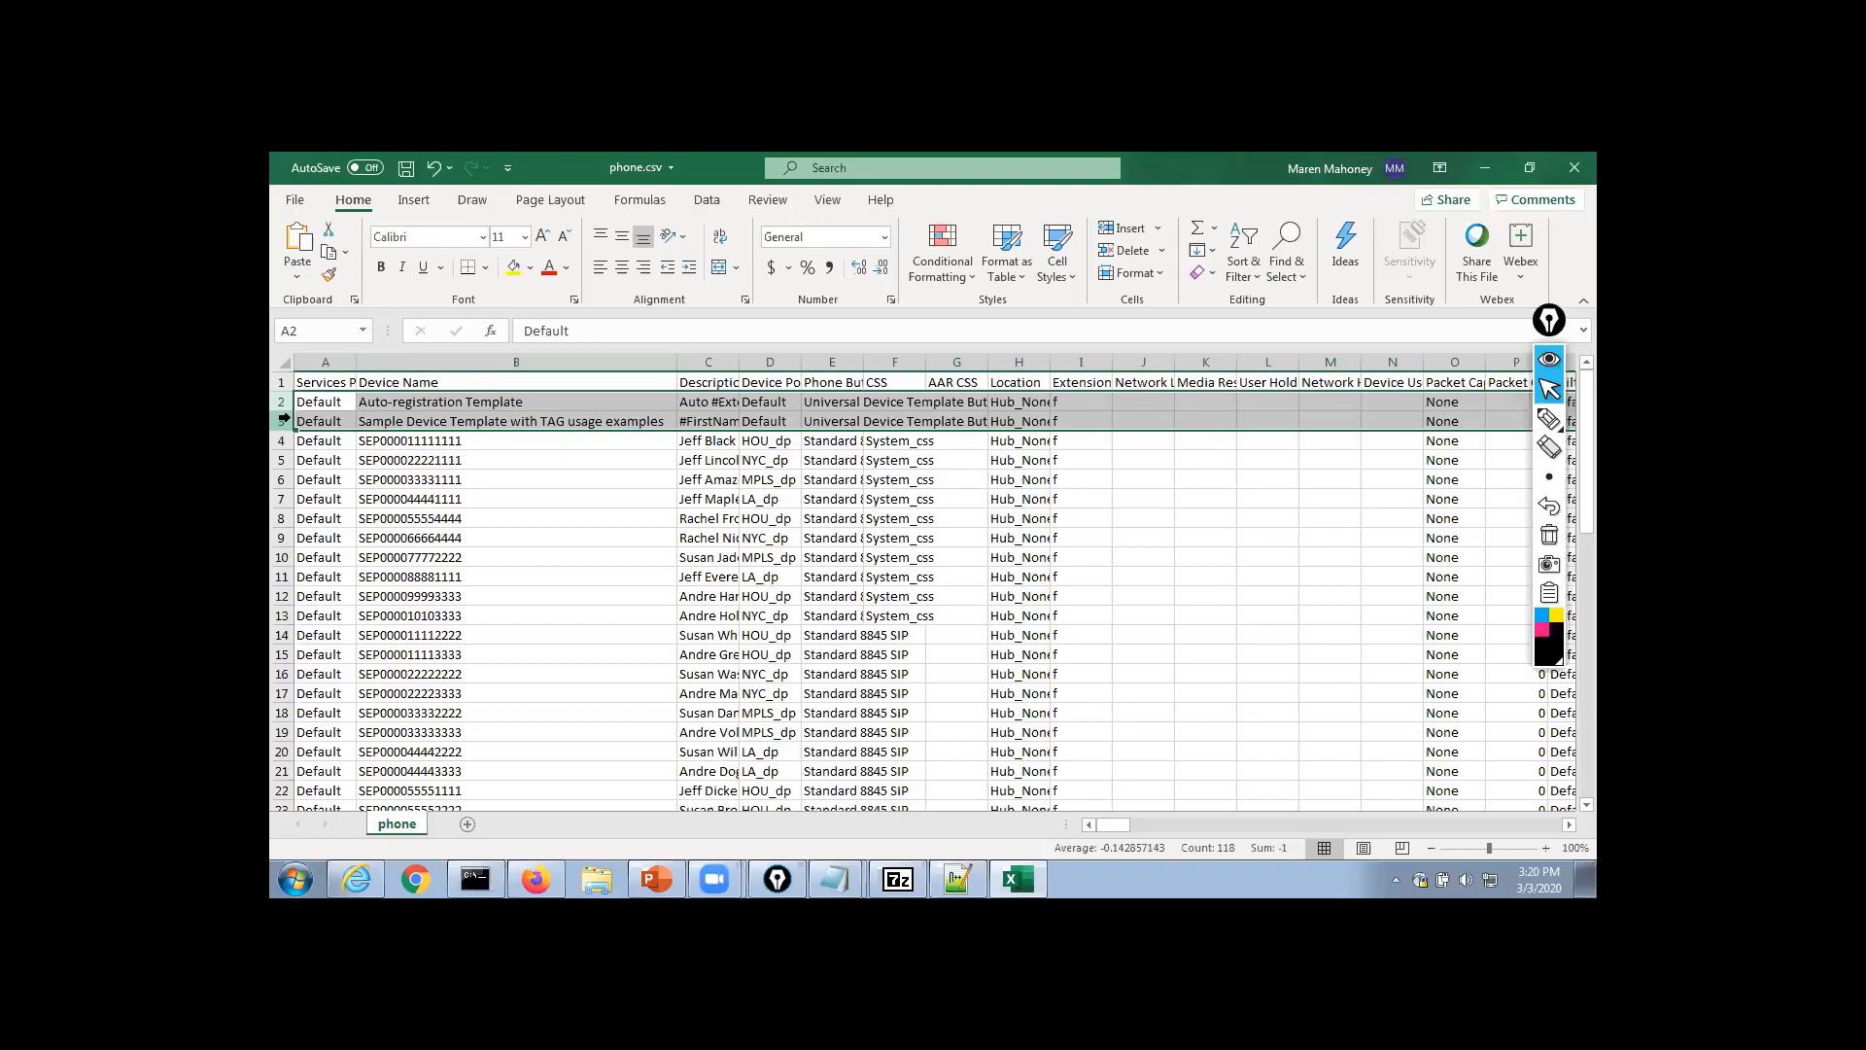
pyautogui.rightClick(285, 401)
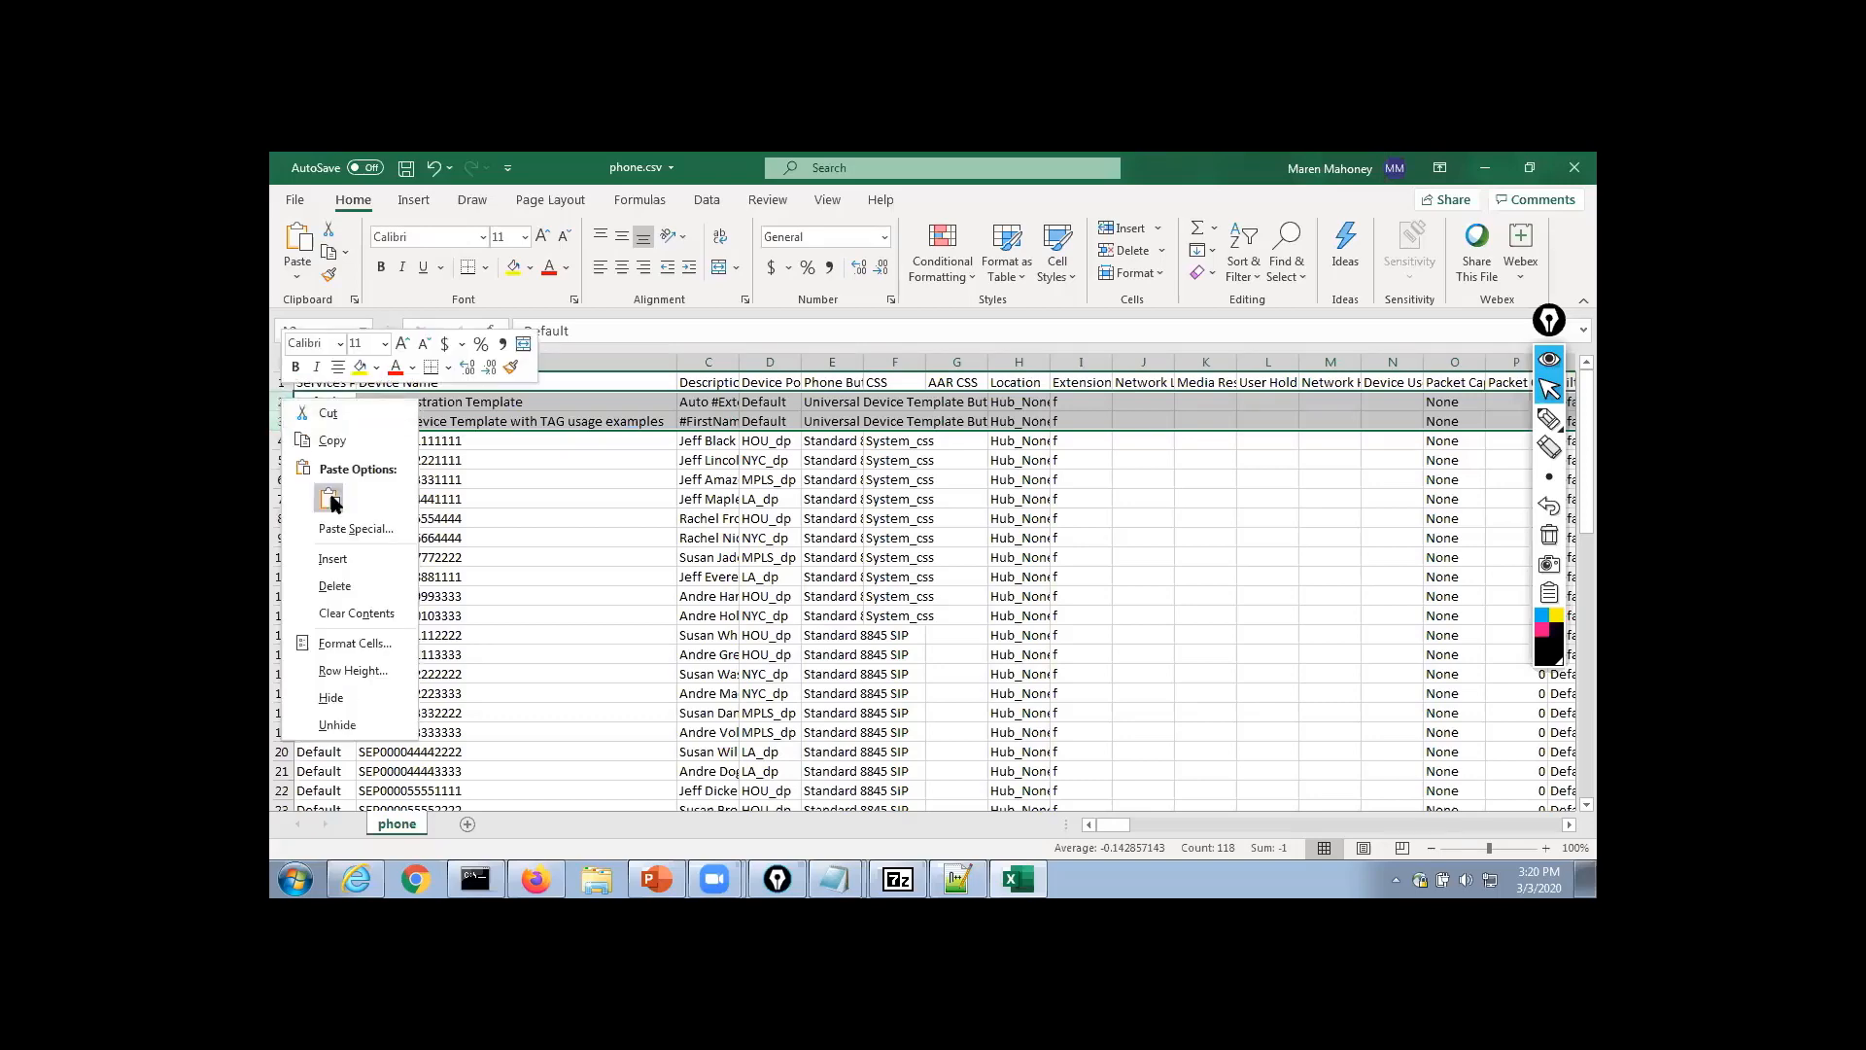
pyautogui.click(333, 588)
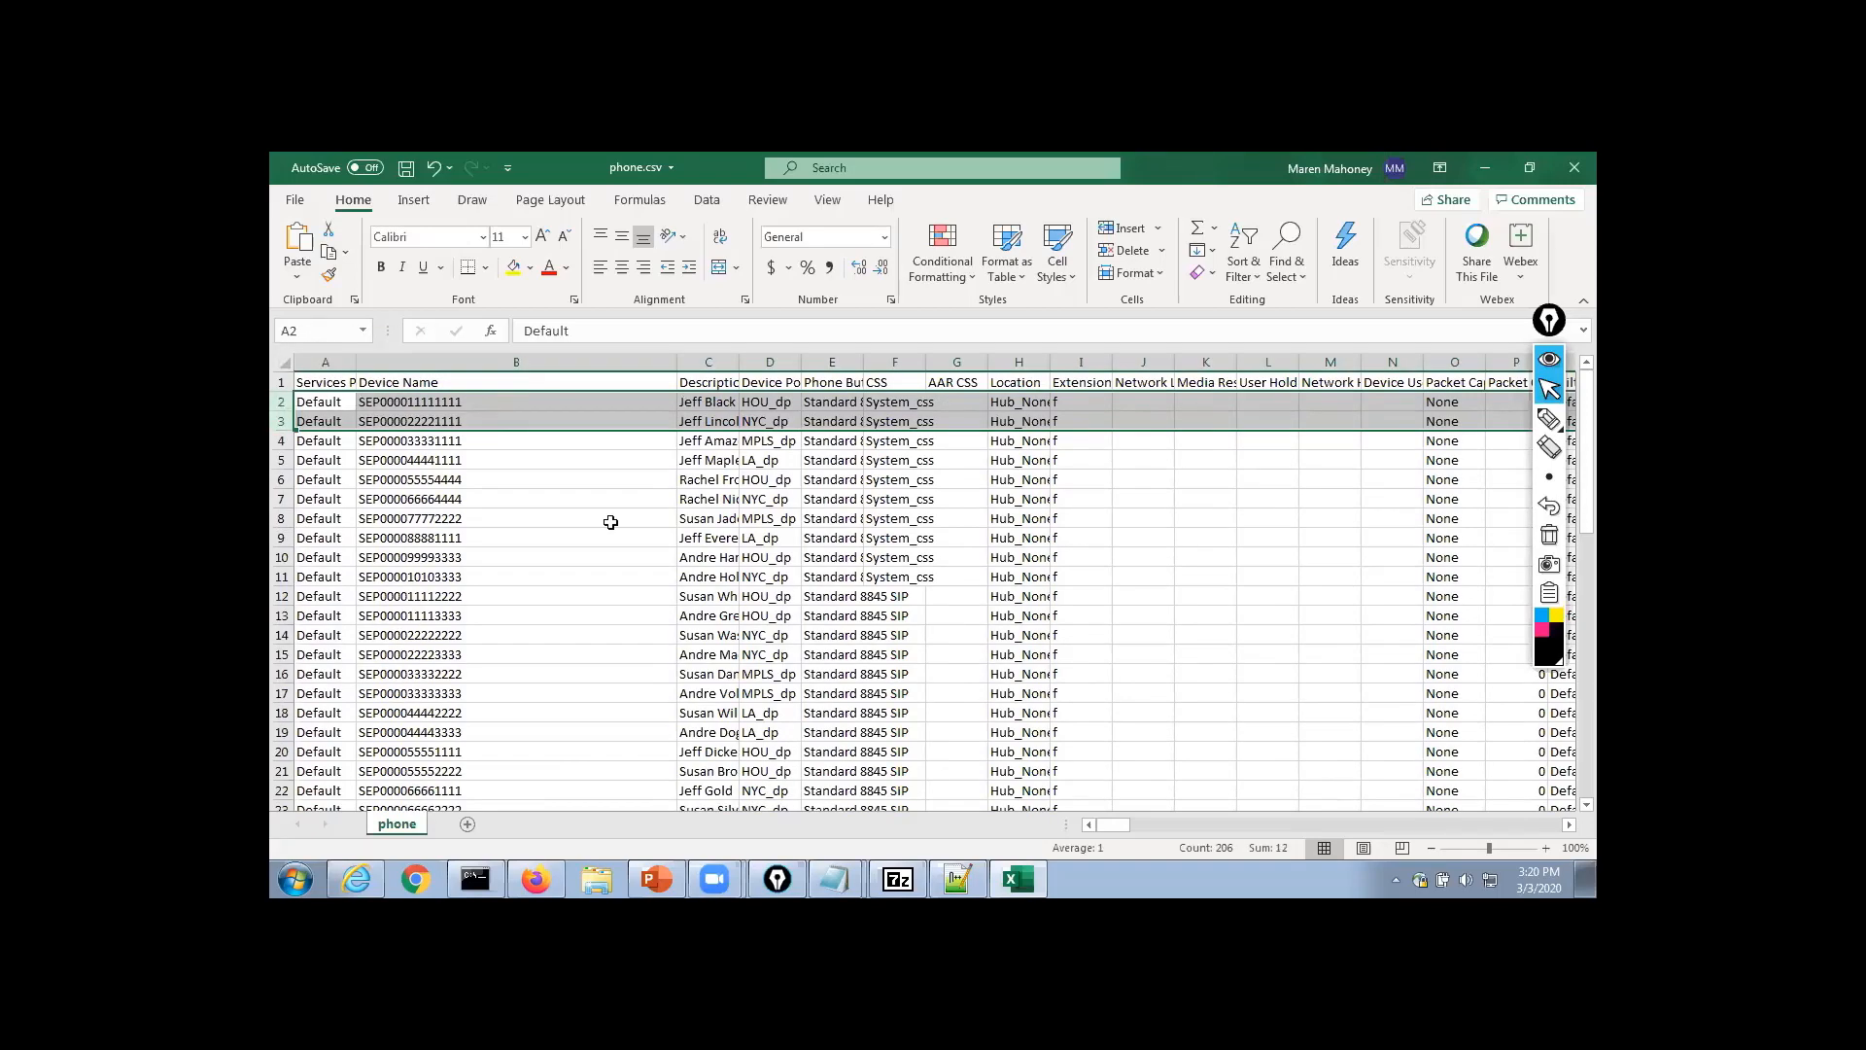
# Fit the Description column to its contents and review the phone.csv fields across to the directory number and line settings
pyautogui.doubleClick(741, 361)
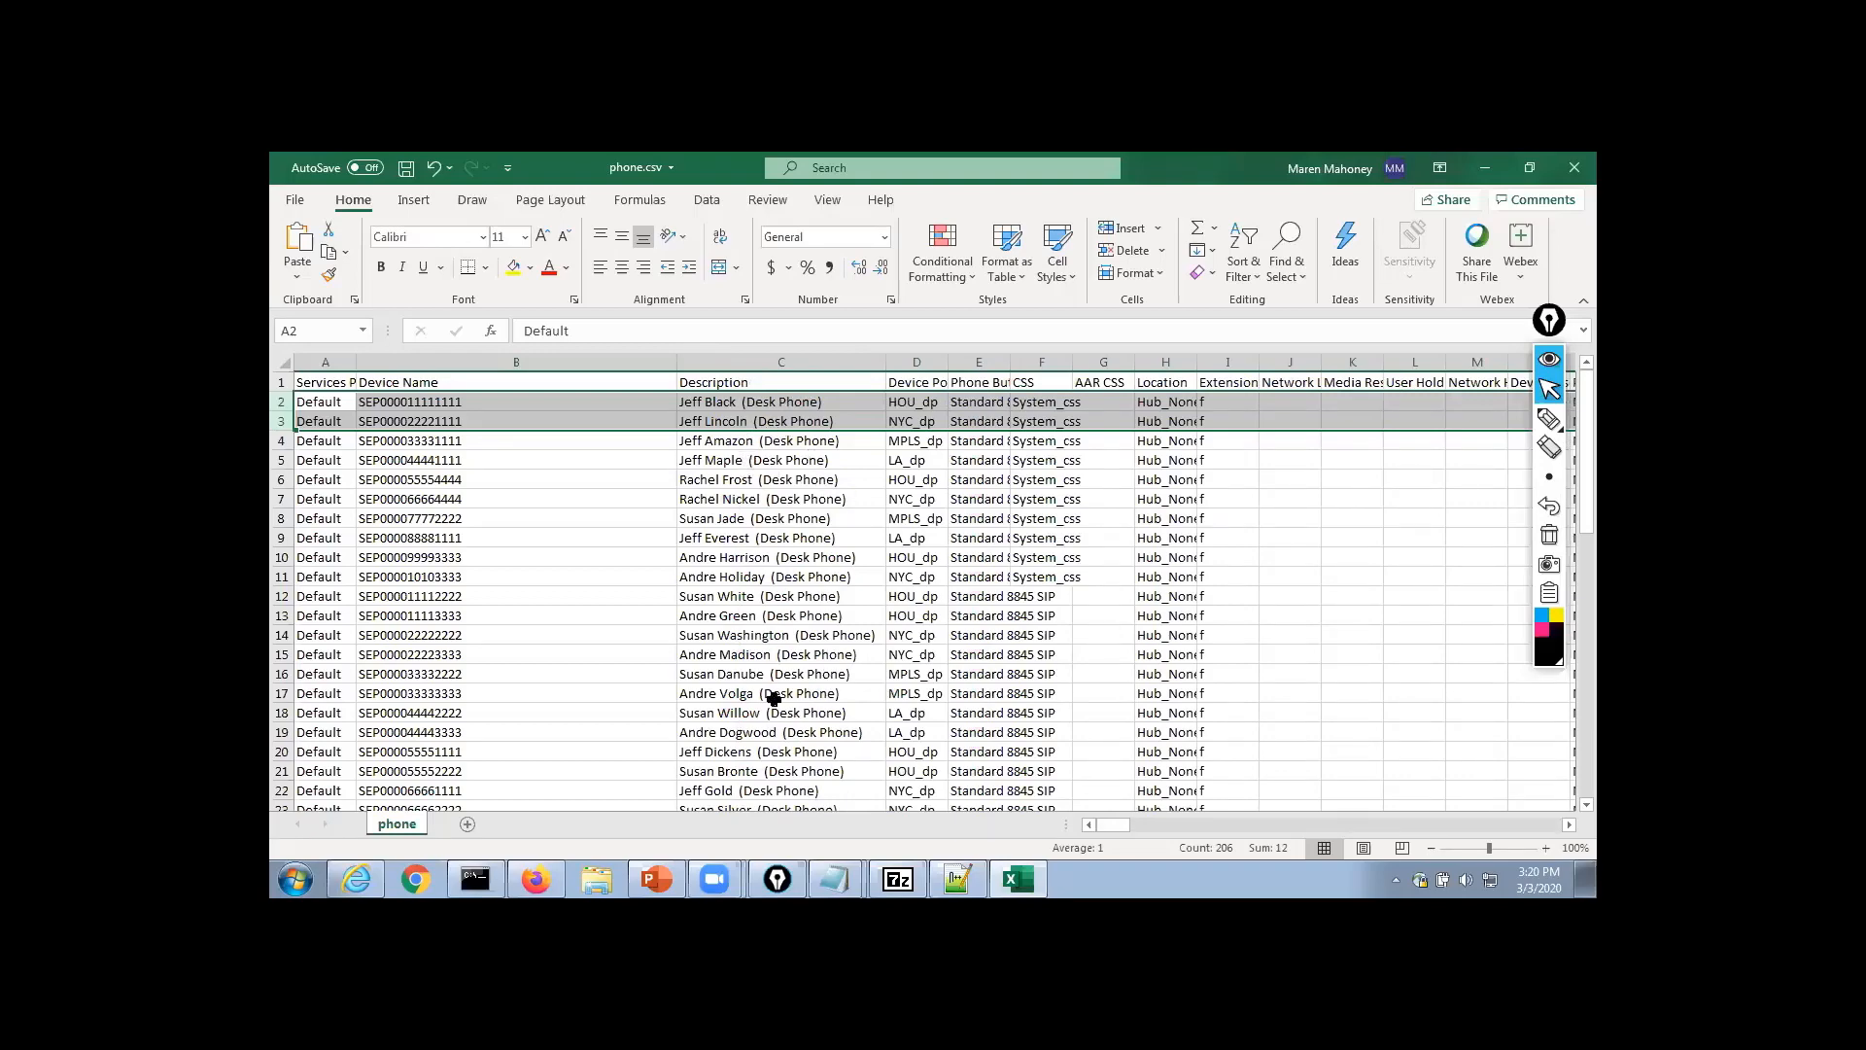
pyautogui.hscroll(10, 775, 697)
pyautogui.hscroll(-9, 775, 698)
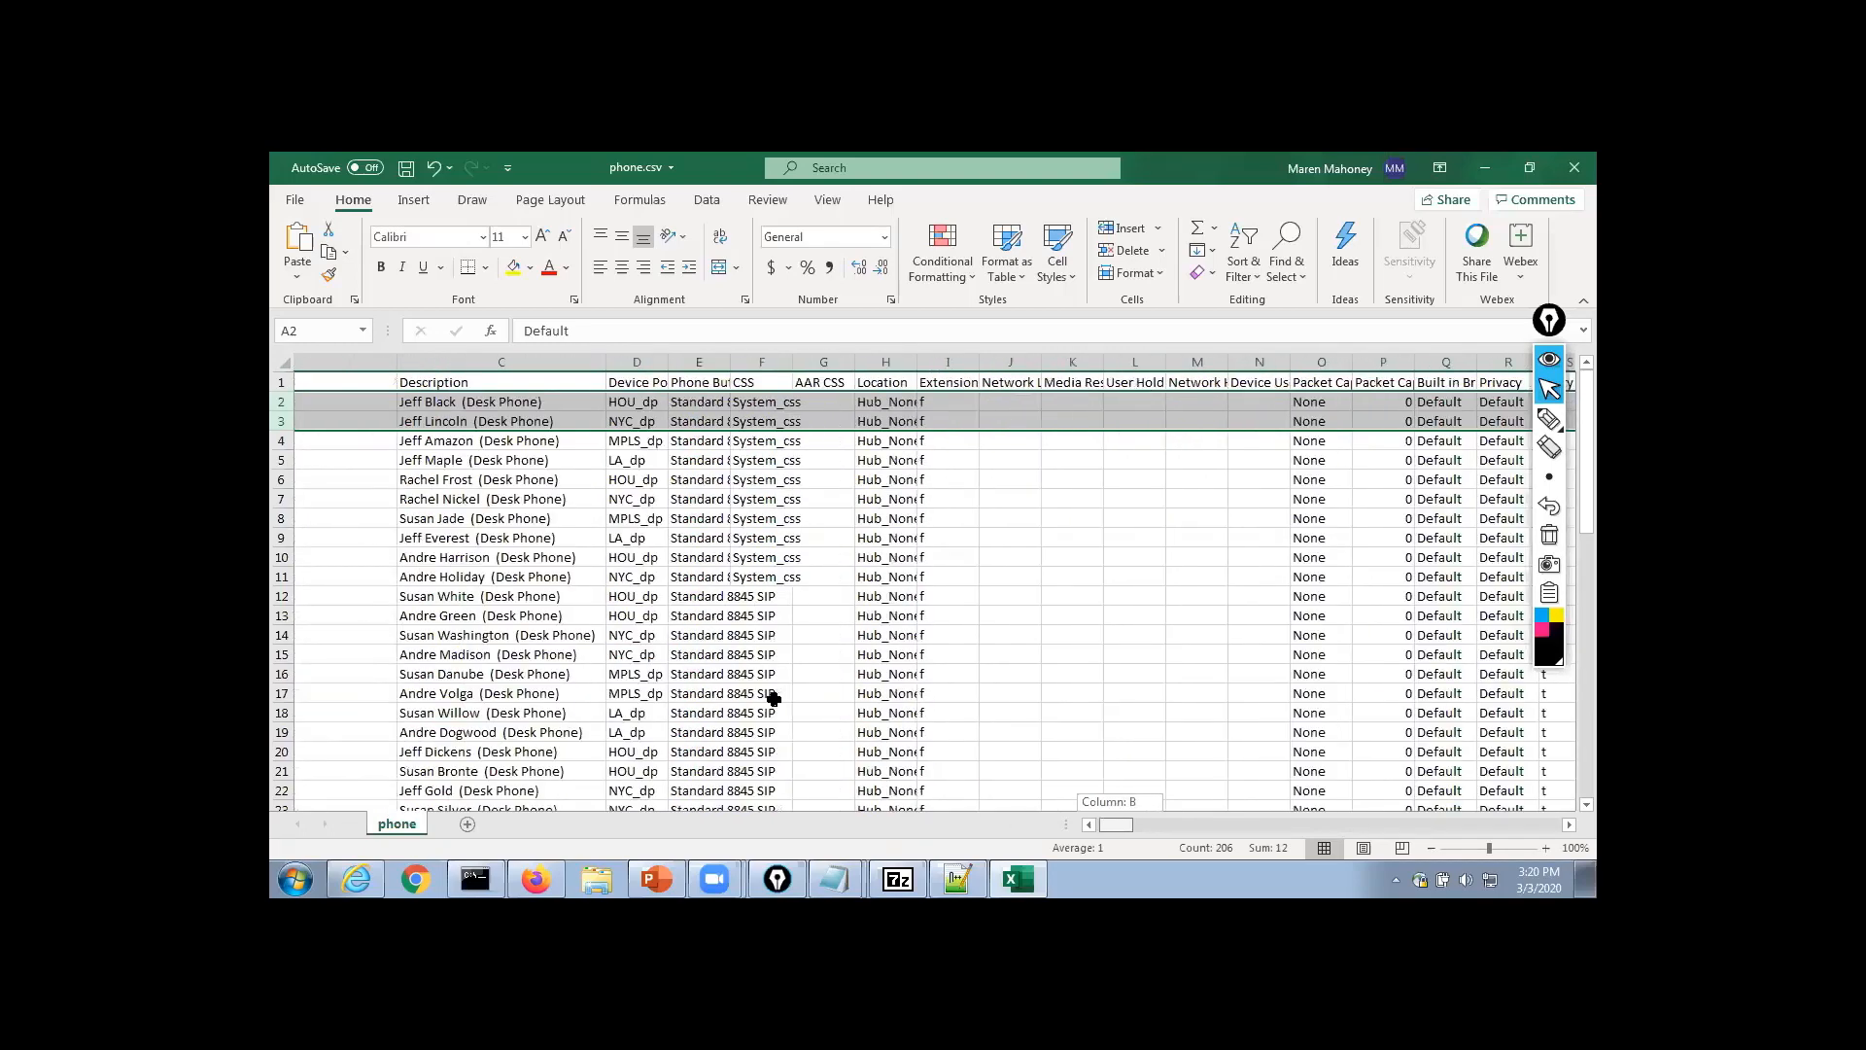
pyautogui.hscroll(9, 774, 698)
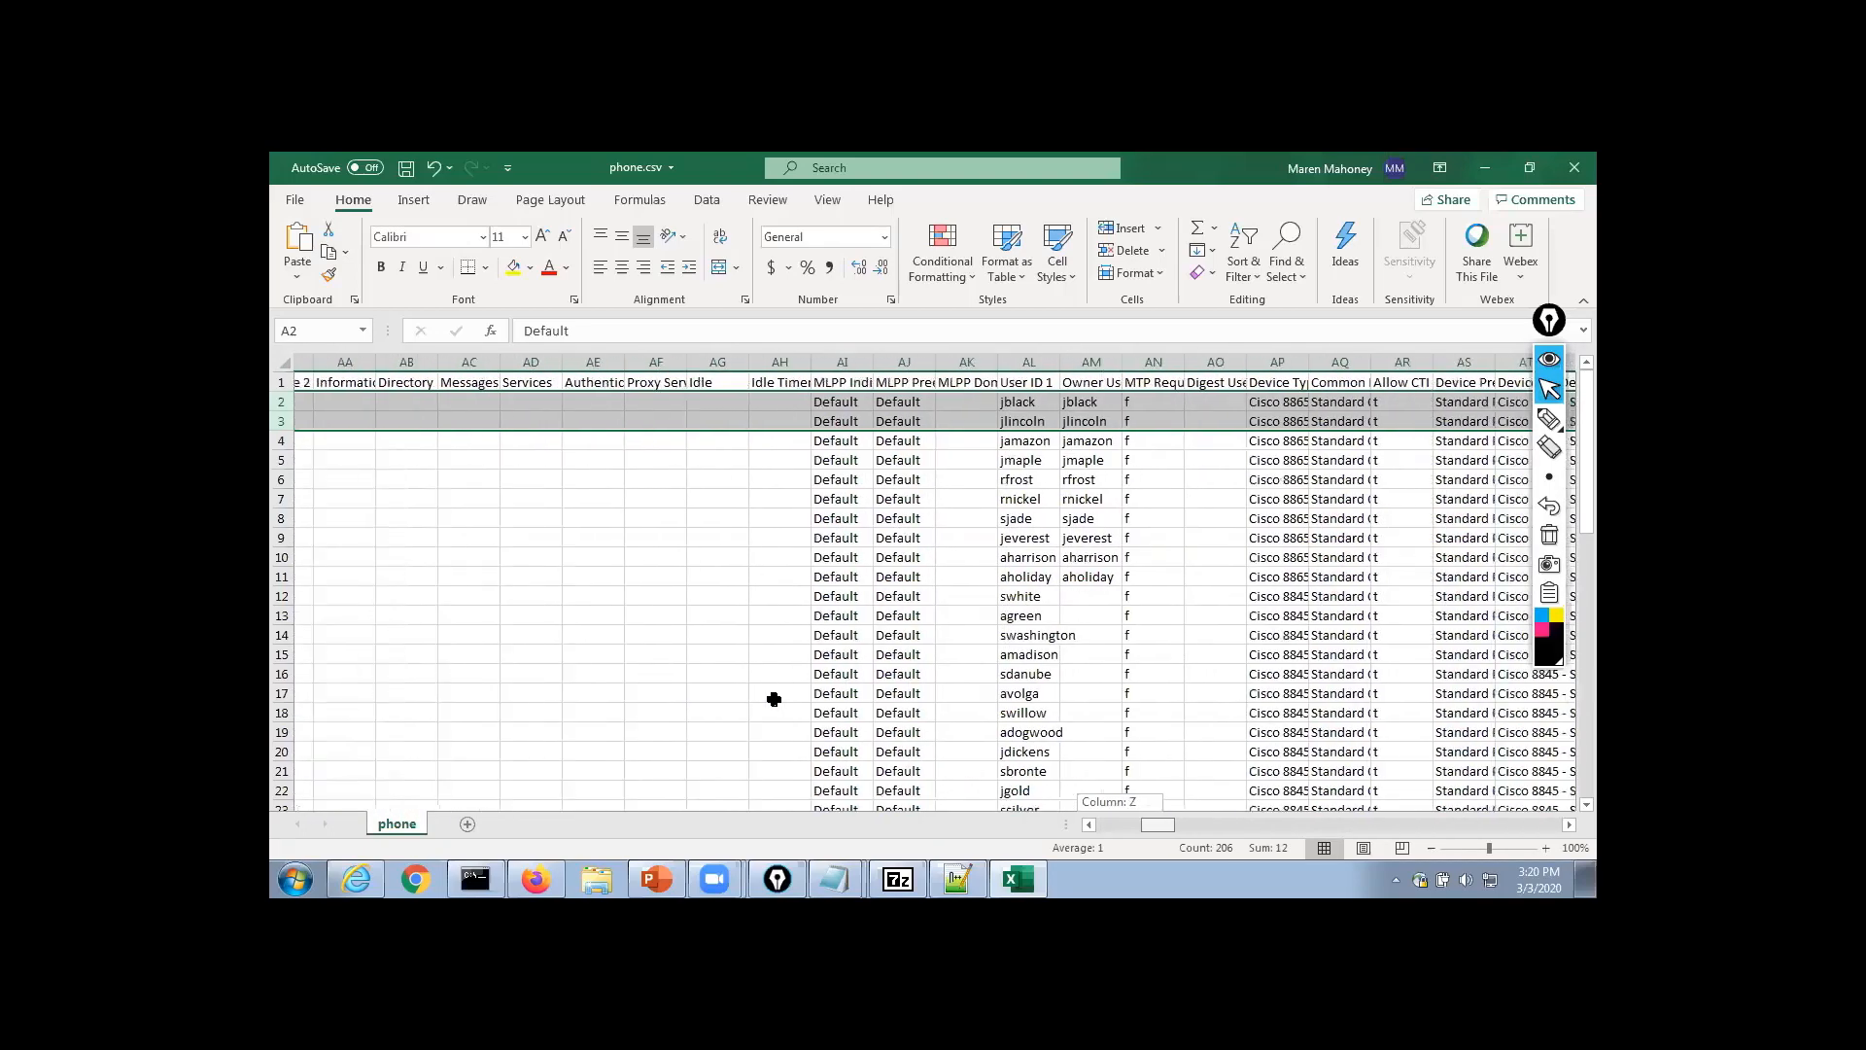
pyautogui.hscroll(4, 775, 698)
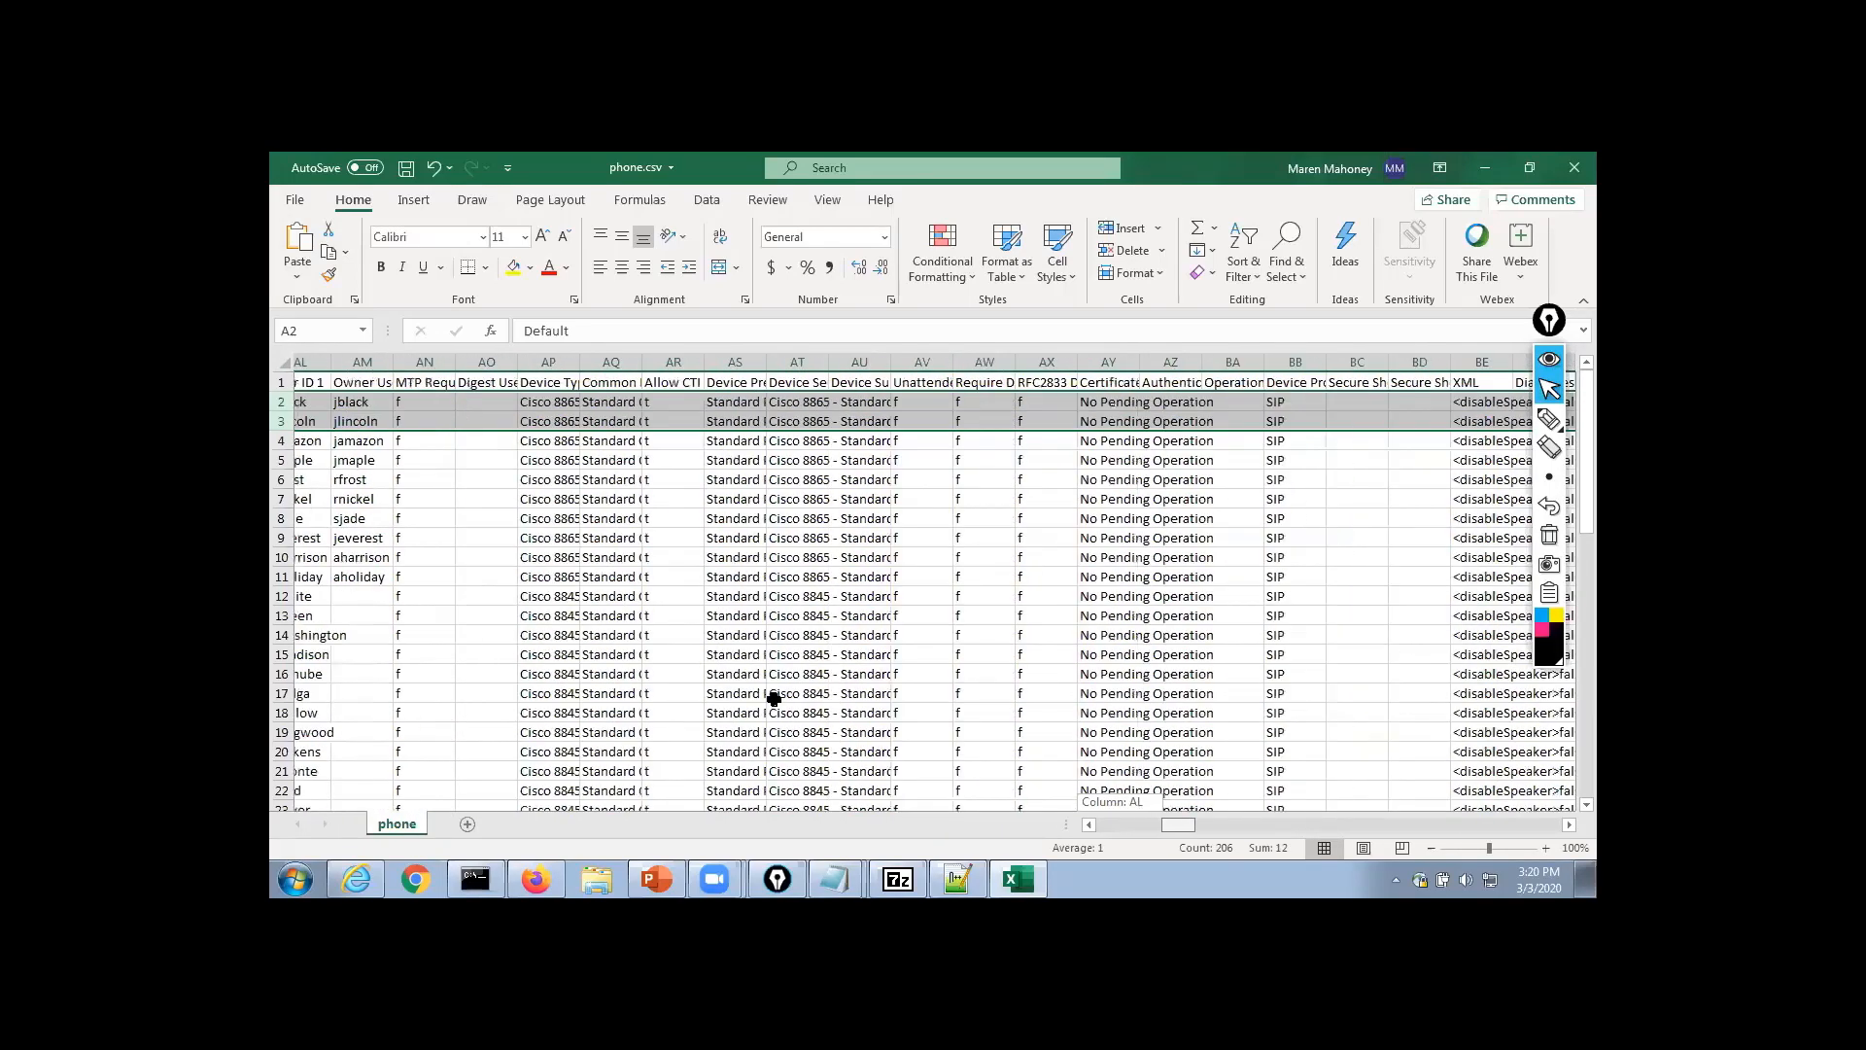
pyautogui.hscroll(2, 774, 698)
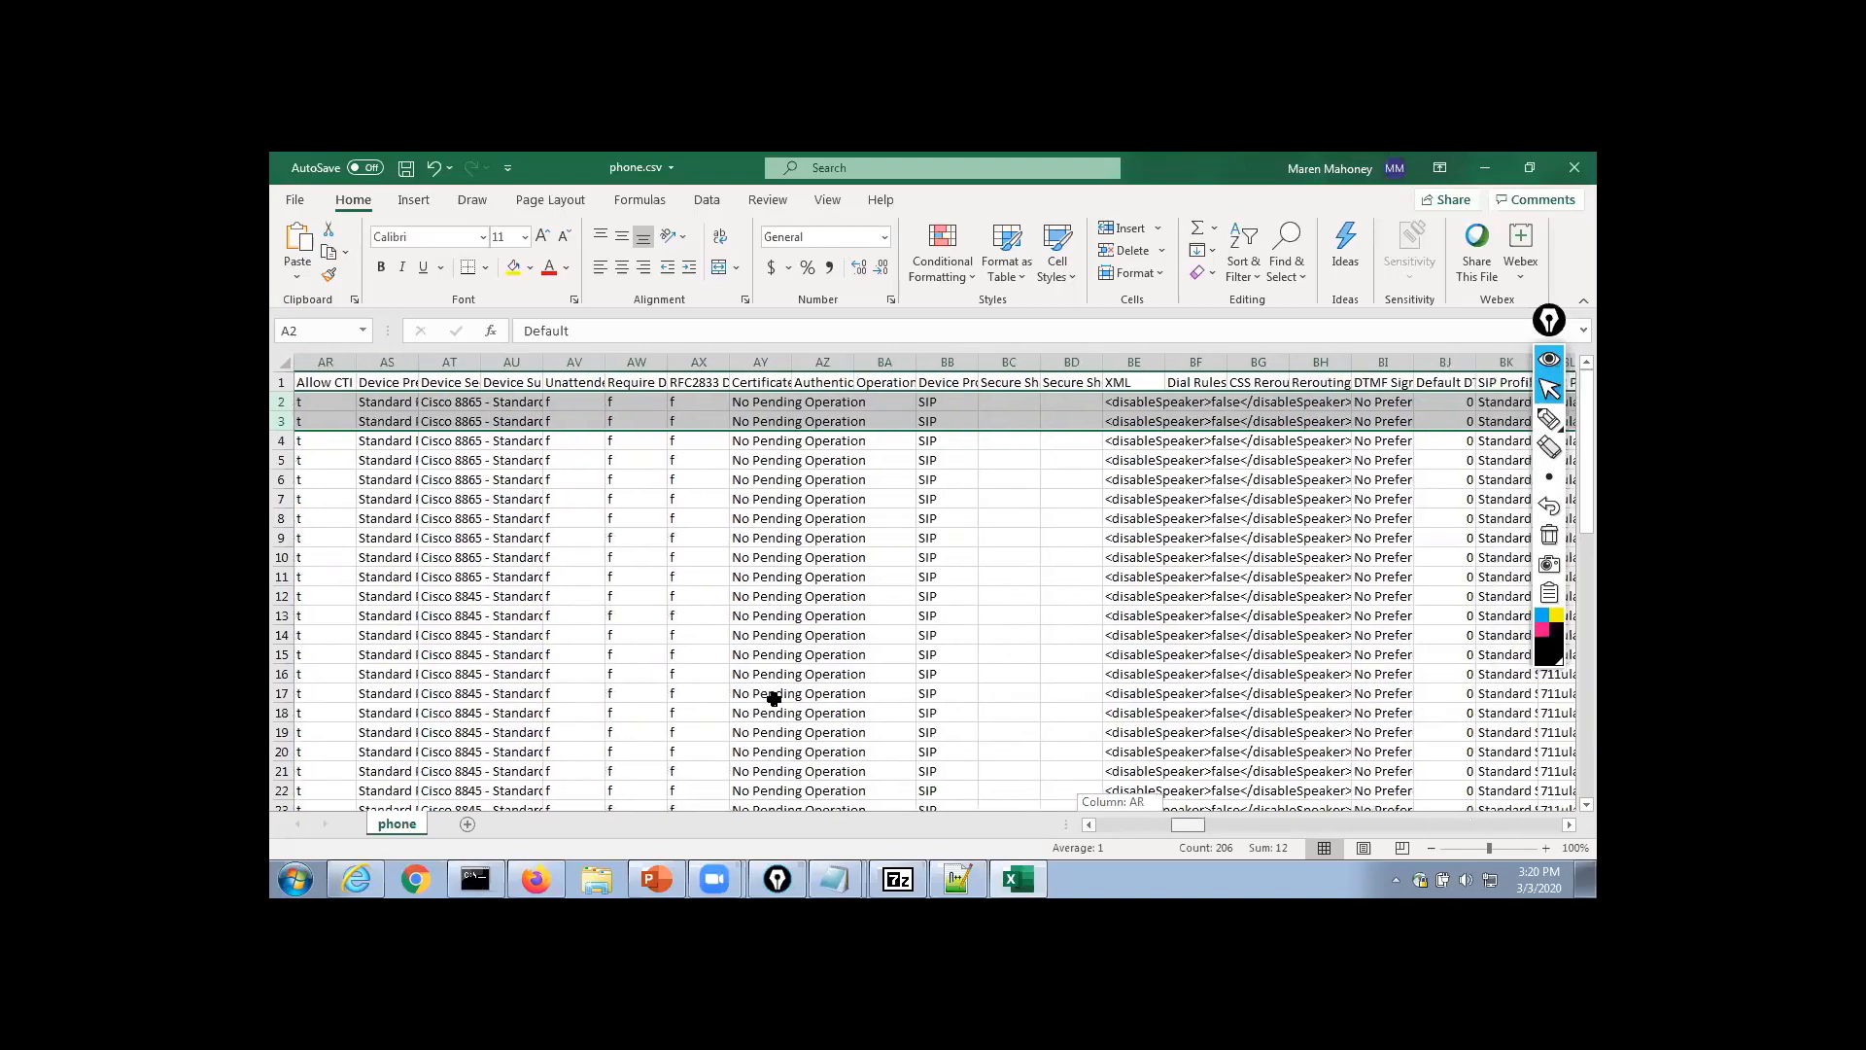
pyautogui.hscroll(14, 775, 698)
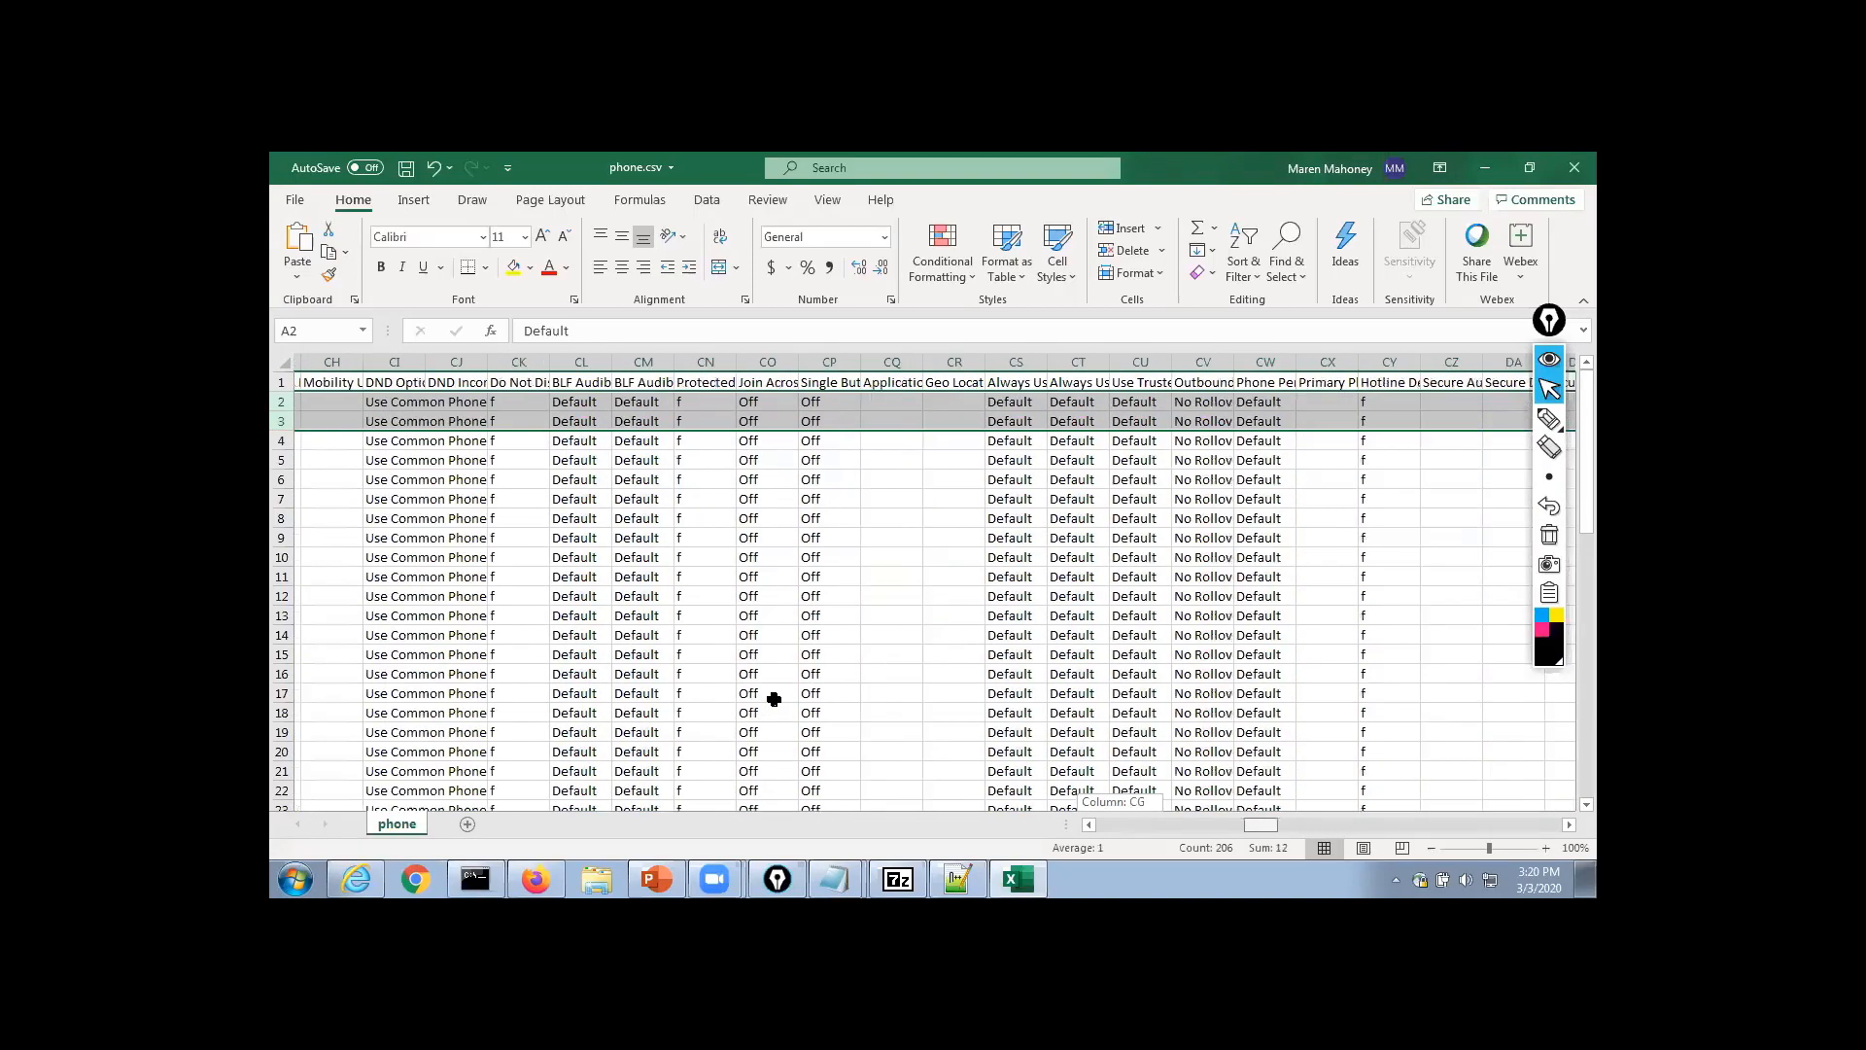
pyautogui.hscroll(14, 775, 698)
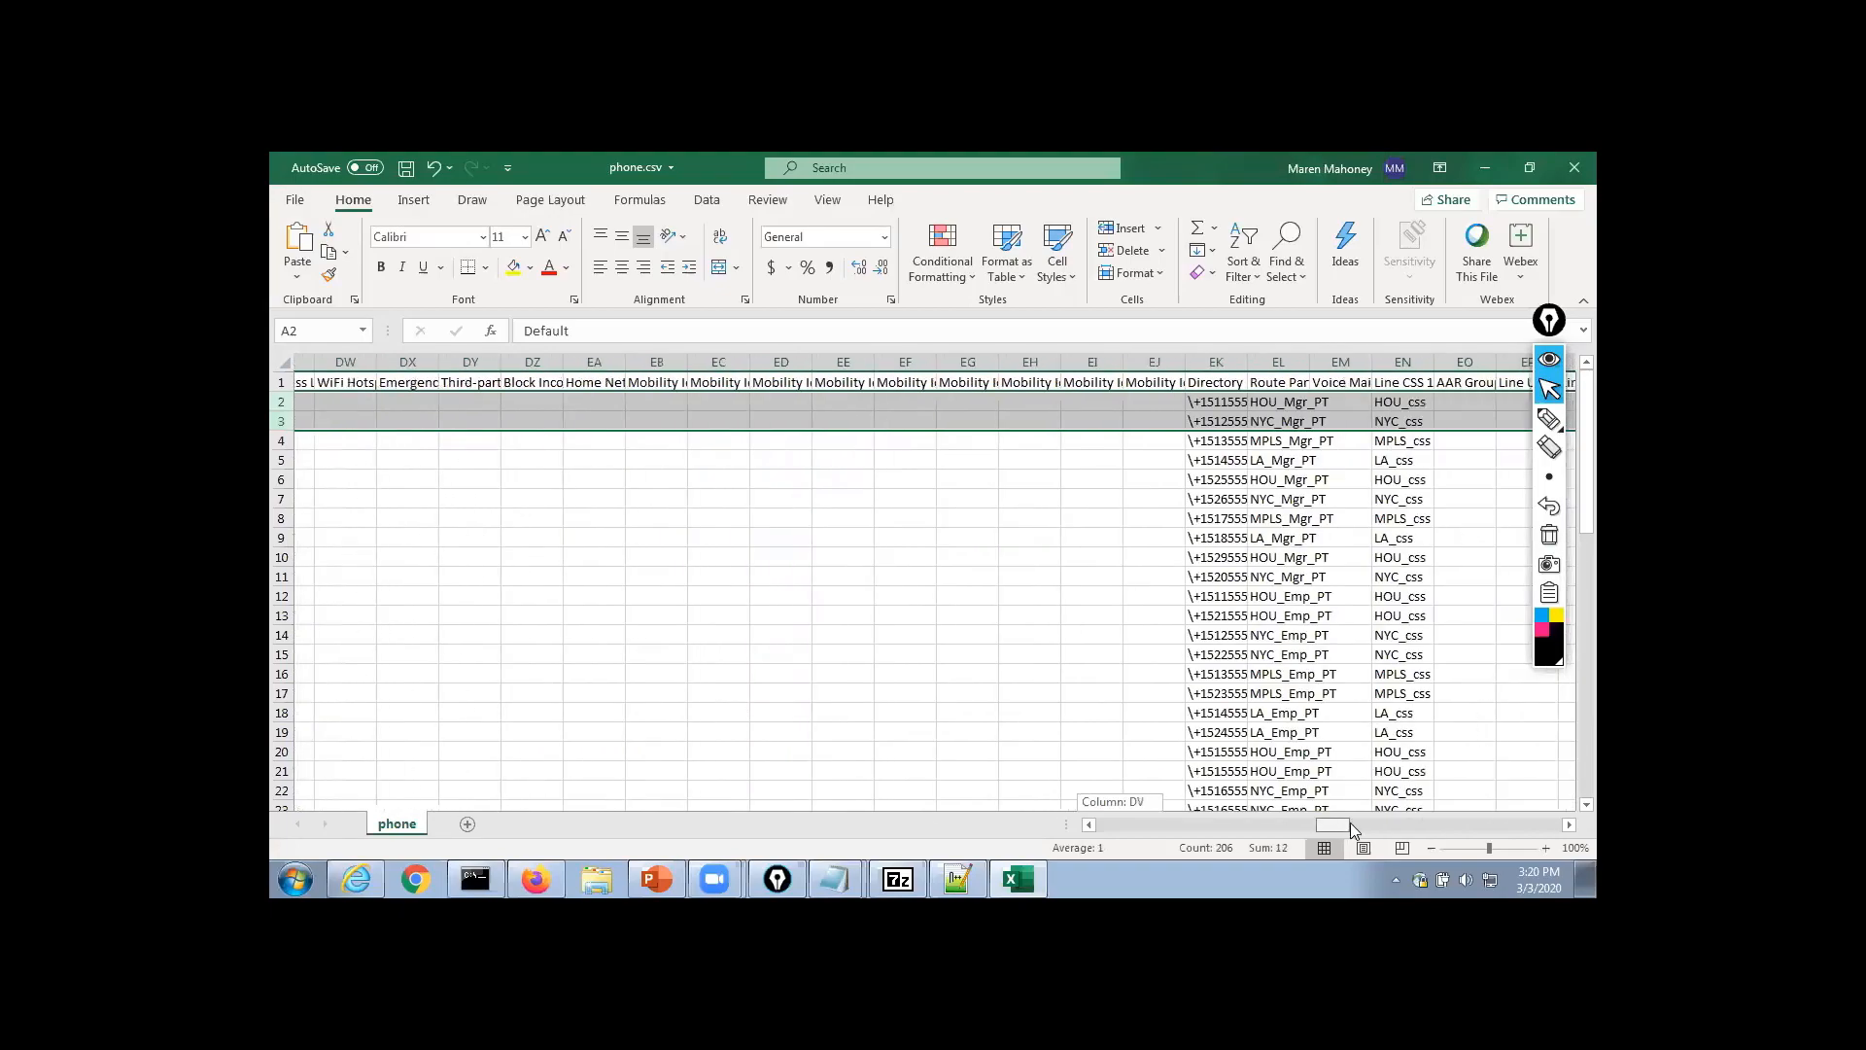
pyautogui.moveTo(1351, 822); pyautogui.dragTo(1099, 843)
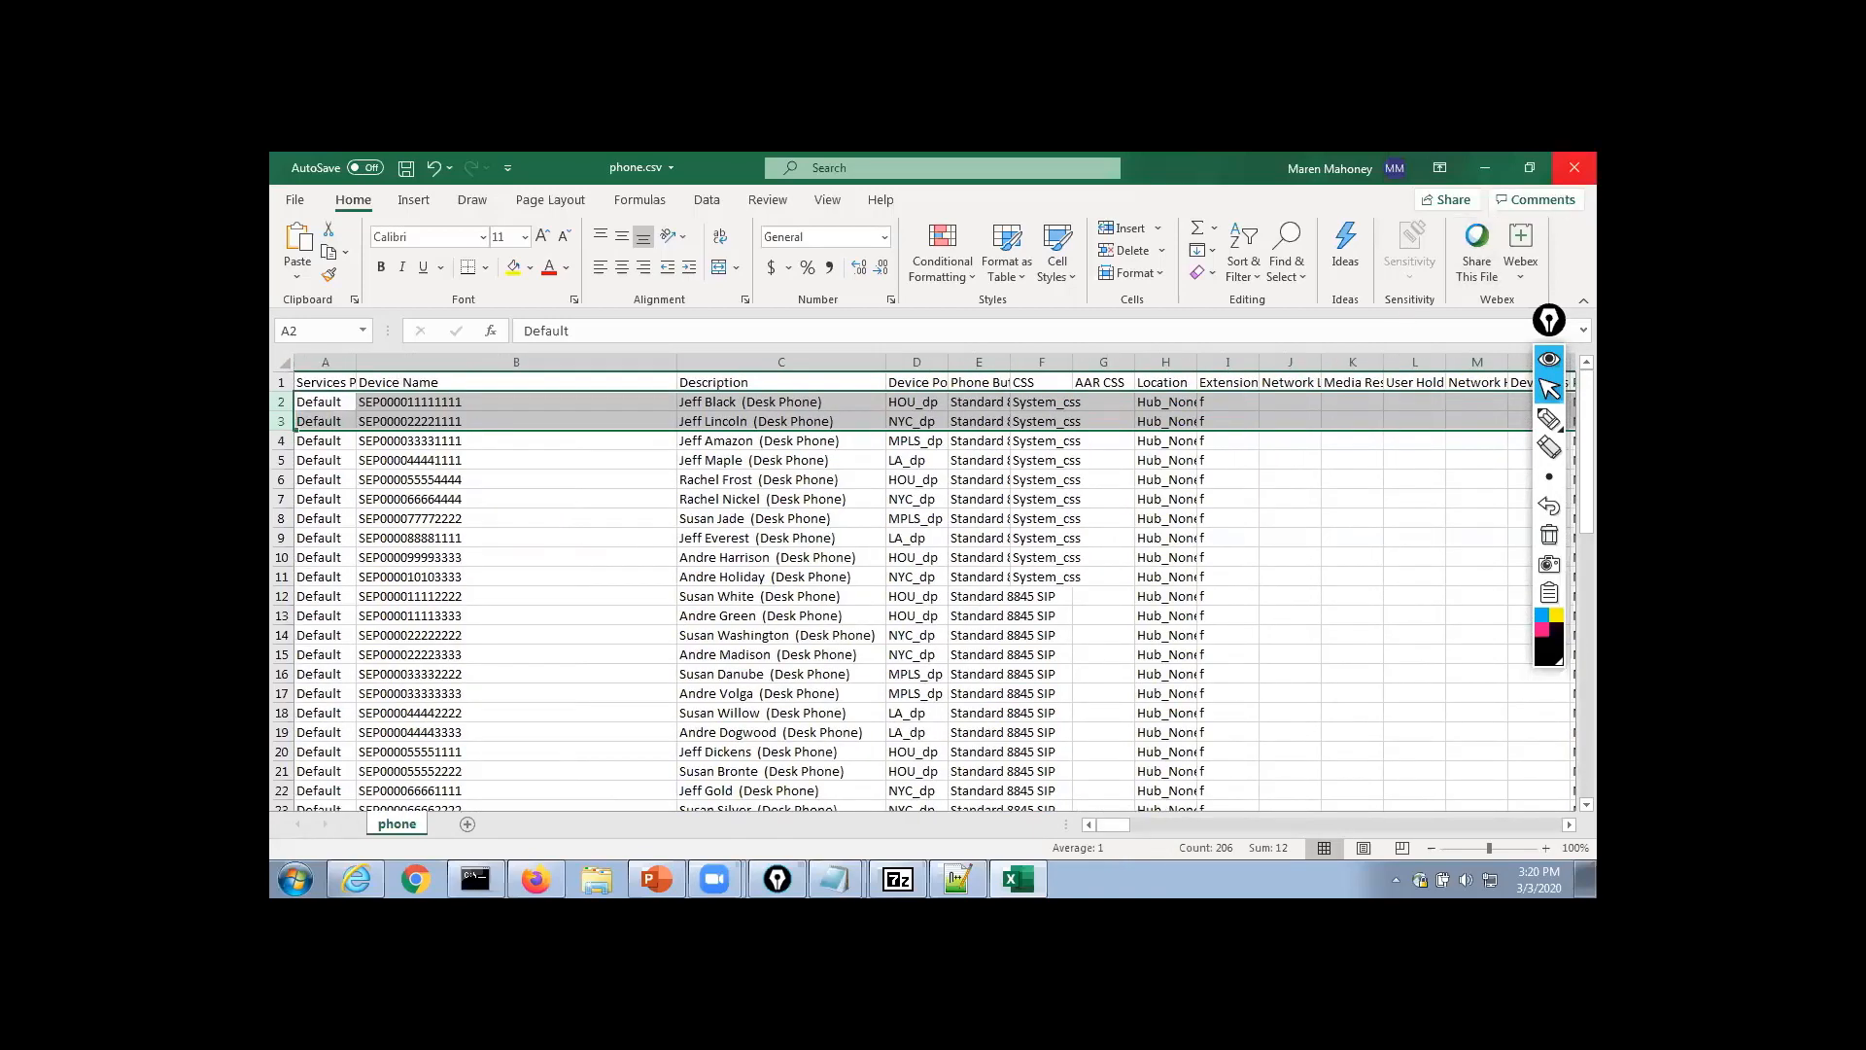
# Close phone.csv with its changes saved and exit Excel
pyautogui.click(1574, 167)
pyautogui.click(1014, 536)
pyautogui.click(1575, 167)
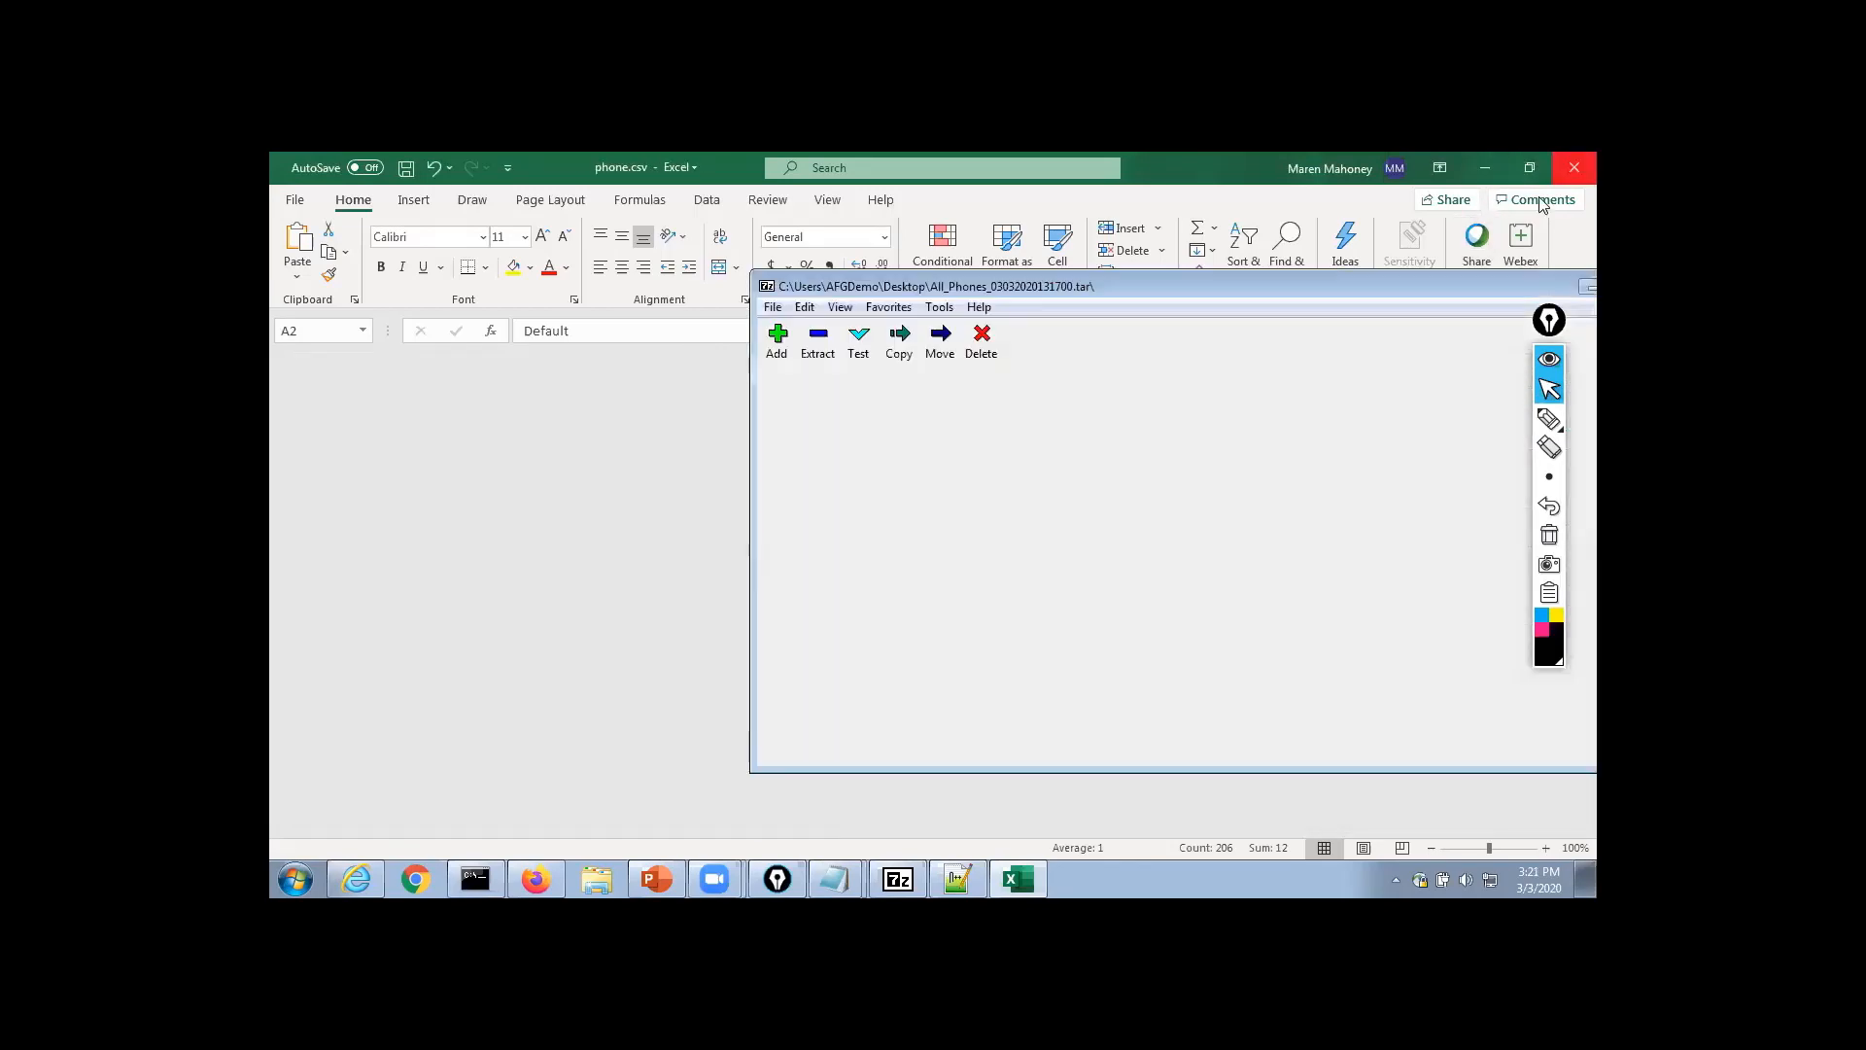
# Open the desktop phone.csv in Notepad++ and examine its raw comma-separated text through the device protocol and XML fields
pyautogui.rightClick(693, 795)
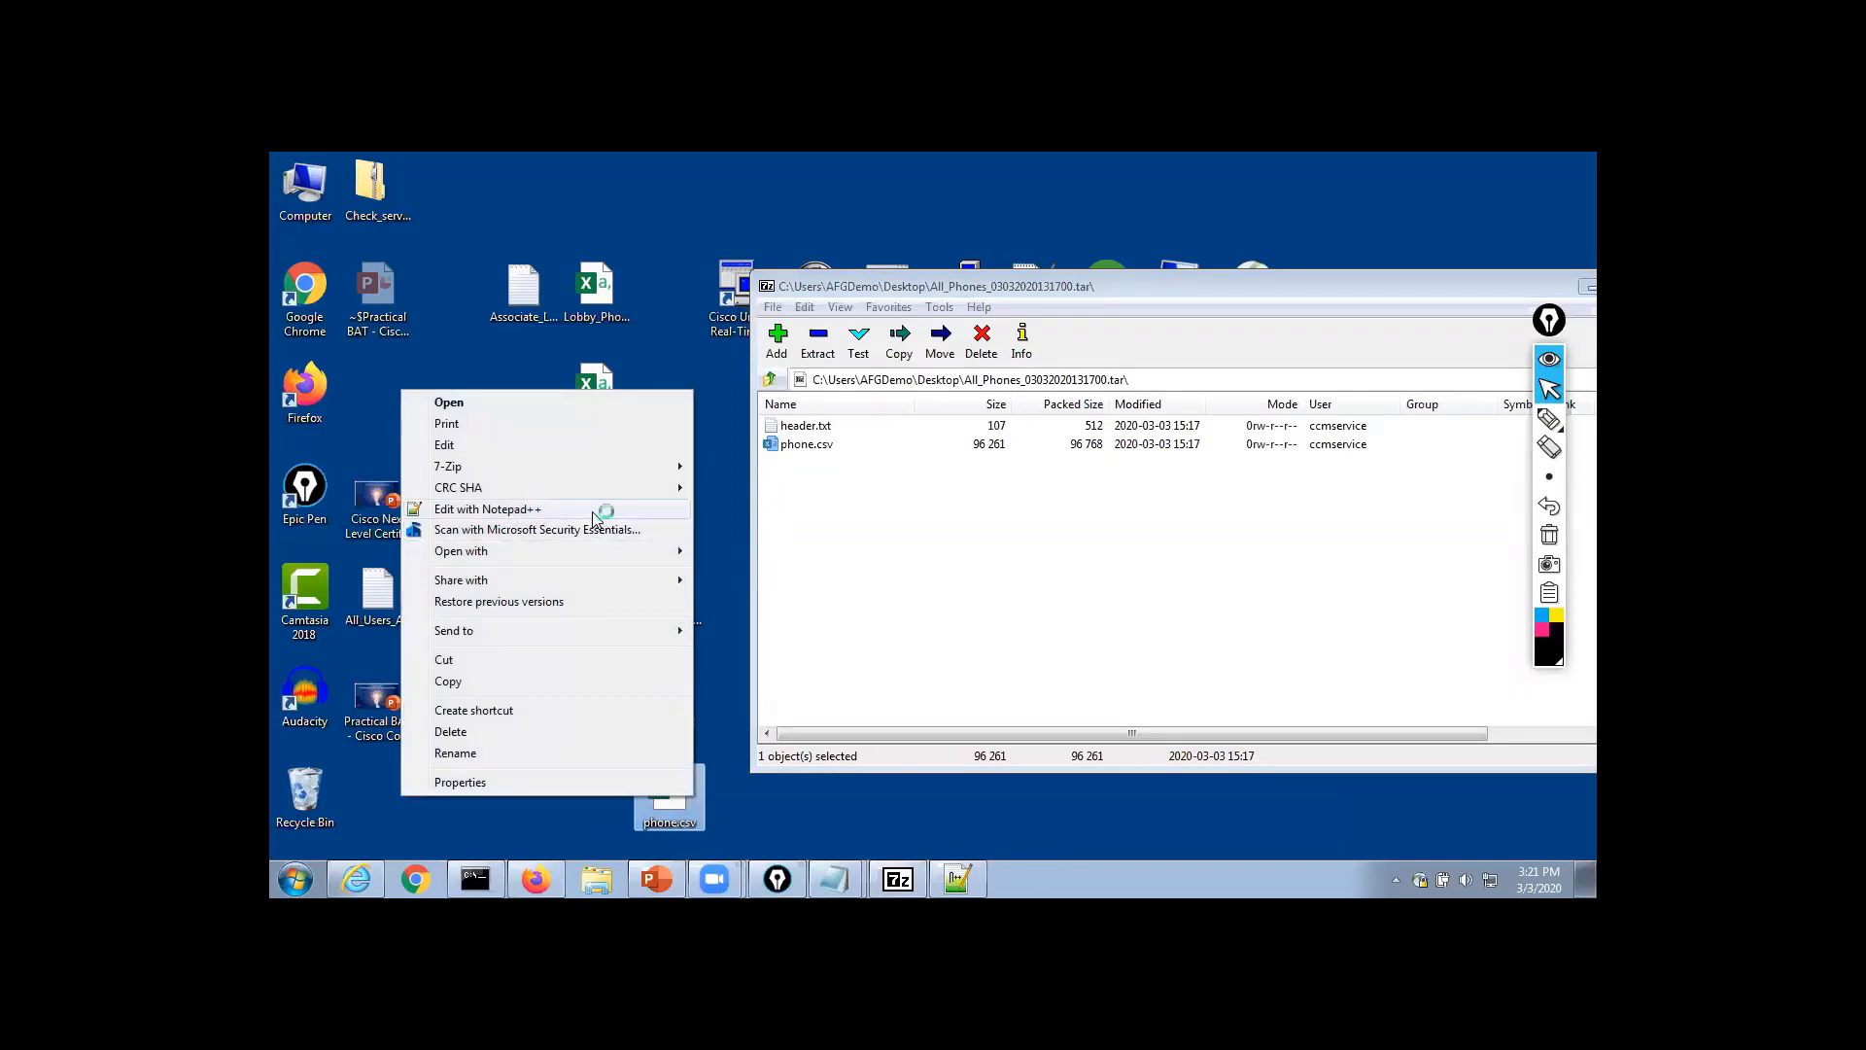
pyautogui.click(489, 510)
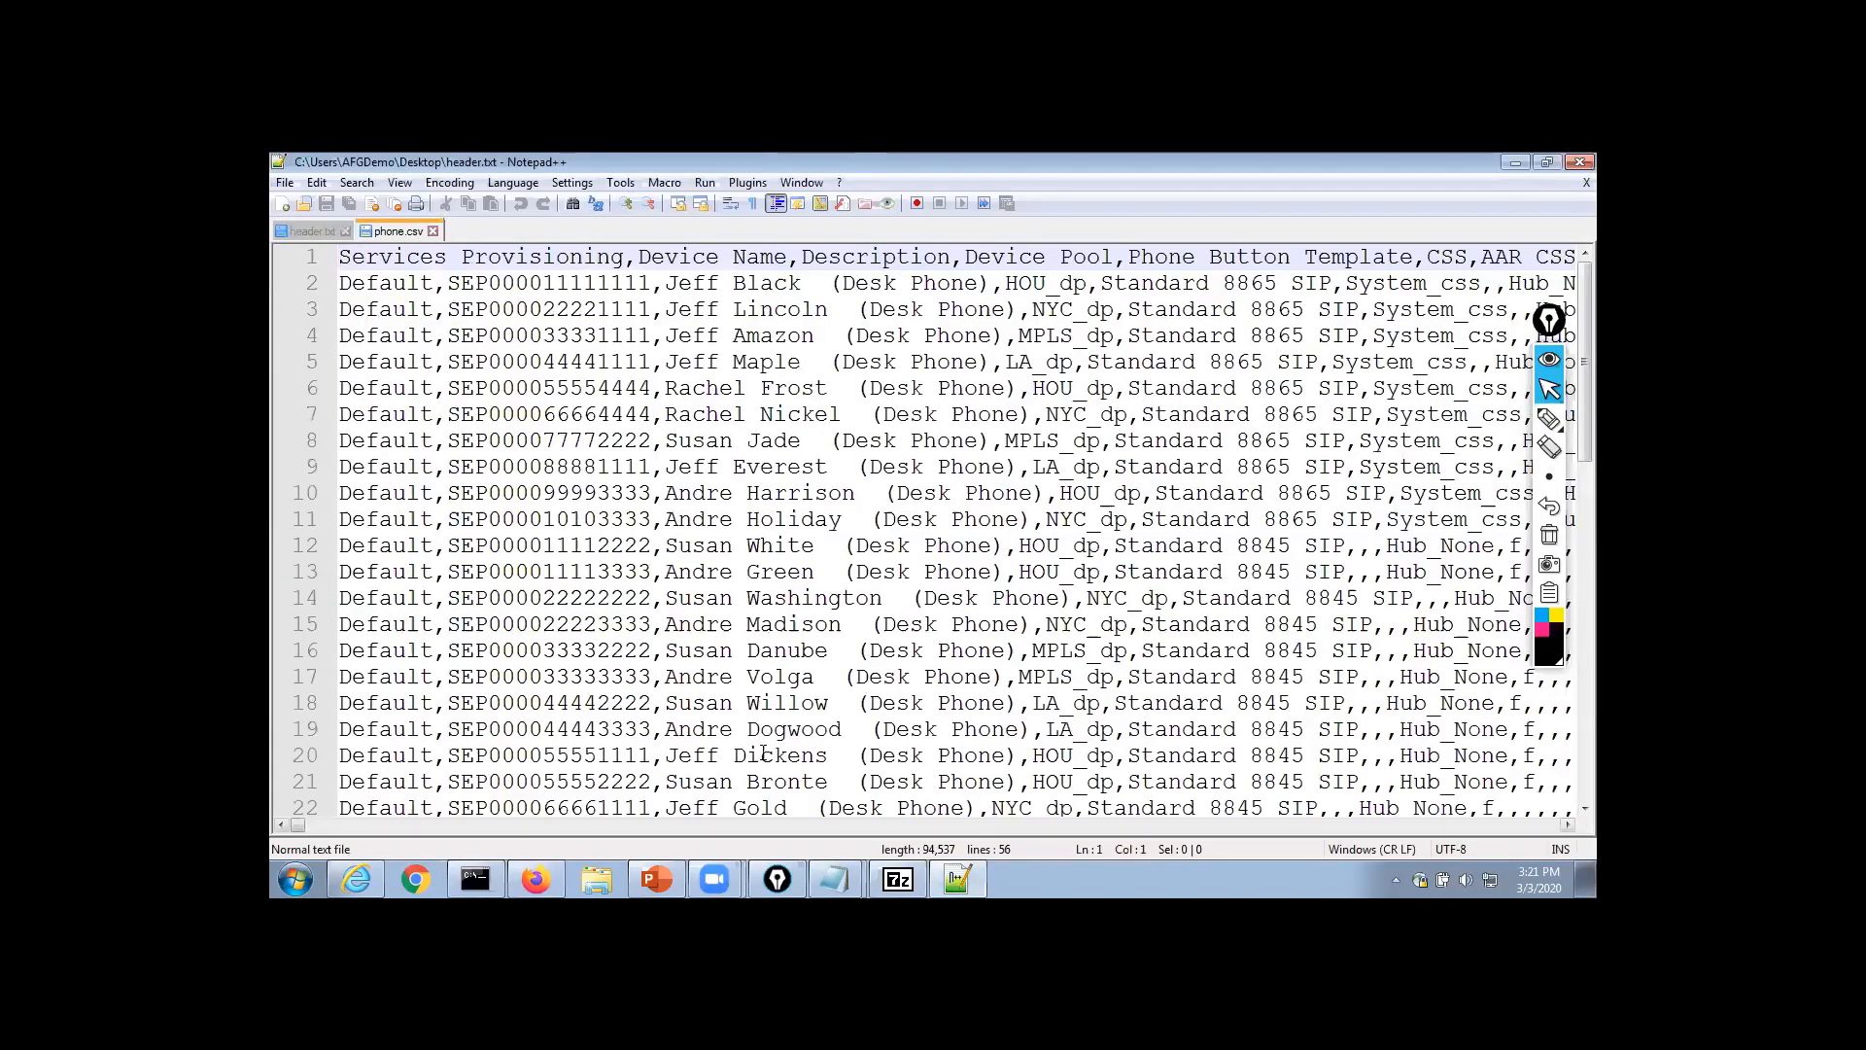
pyautogui.moveTo(300, 824); pyautogui.dragTo(440, 858)
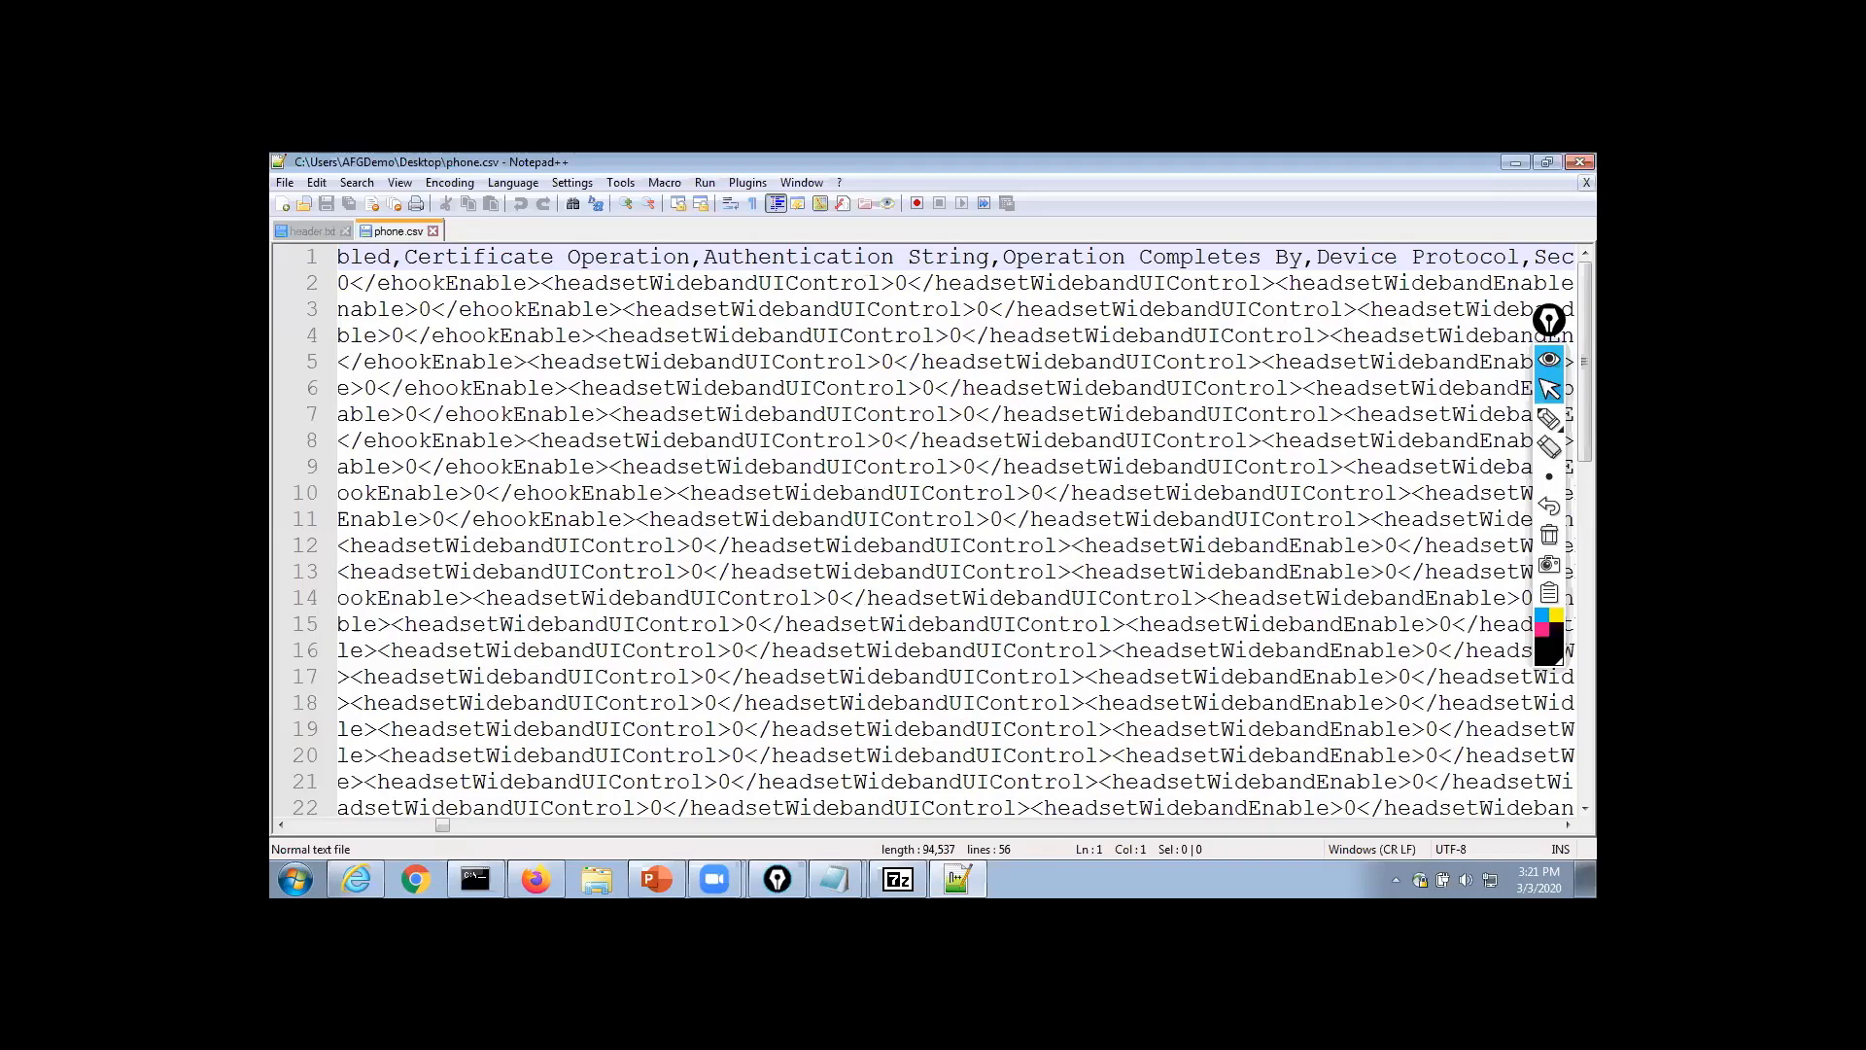
# Close phone.csv and header.txt in Notepad++ and minimize the editor
pyautogui.click(1587, 183)
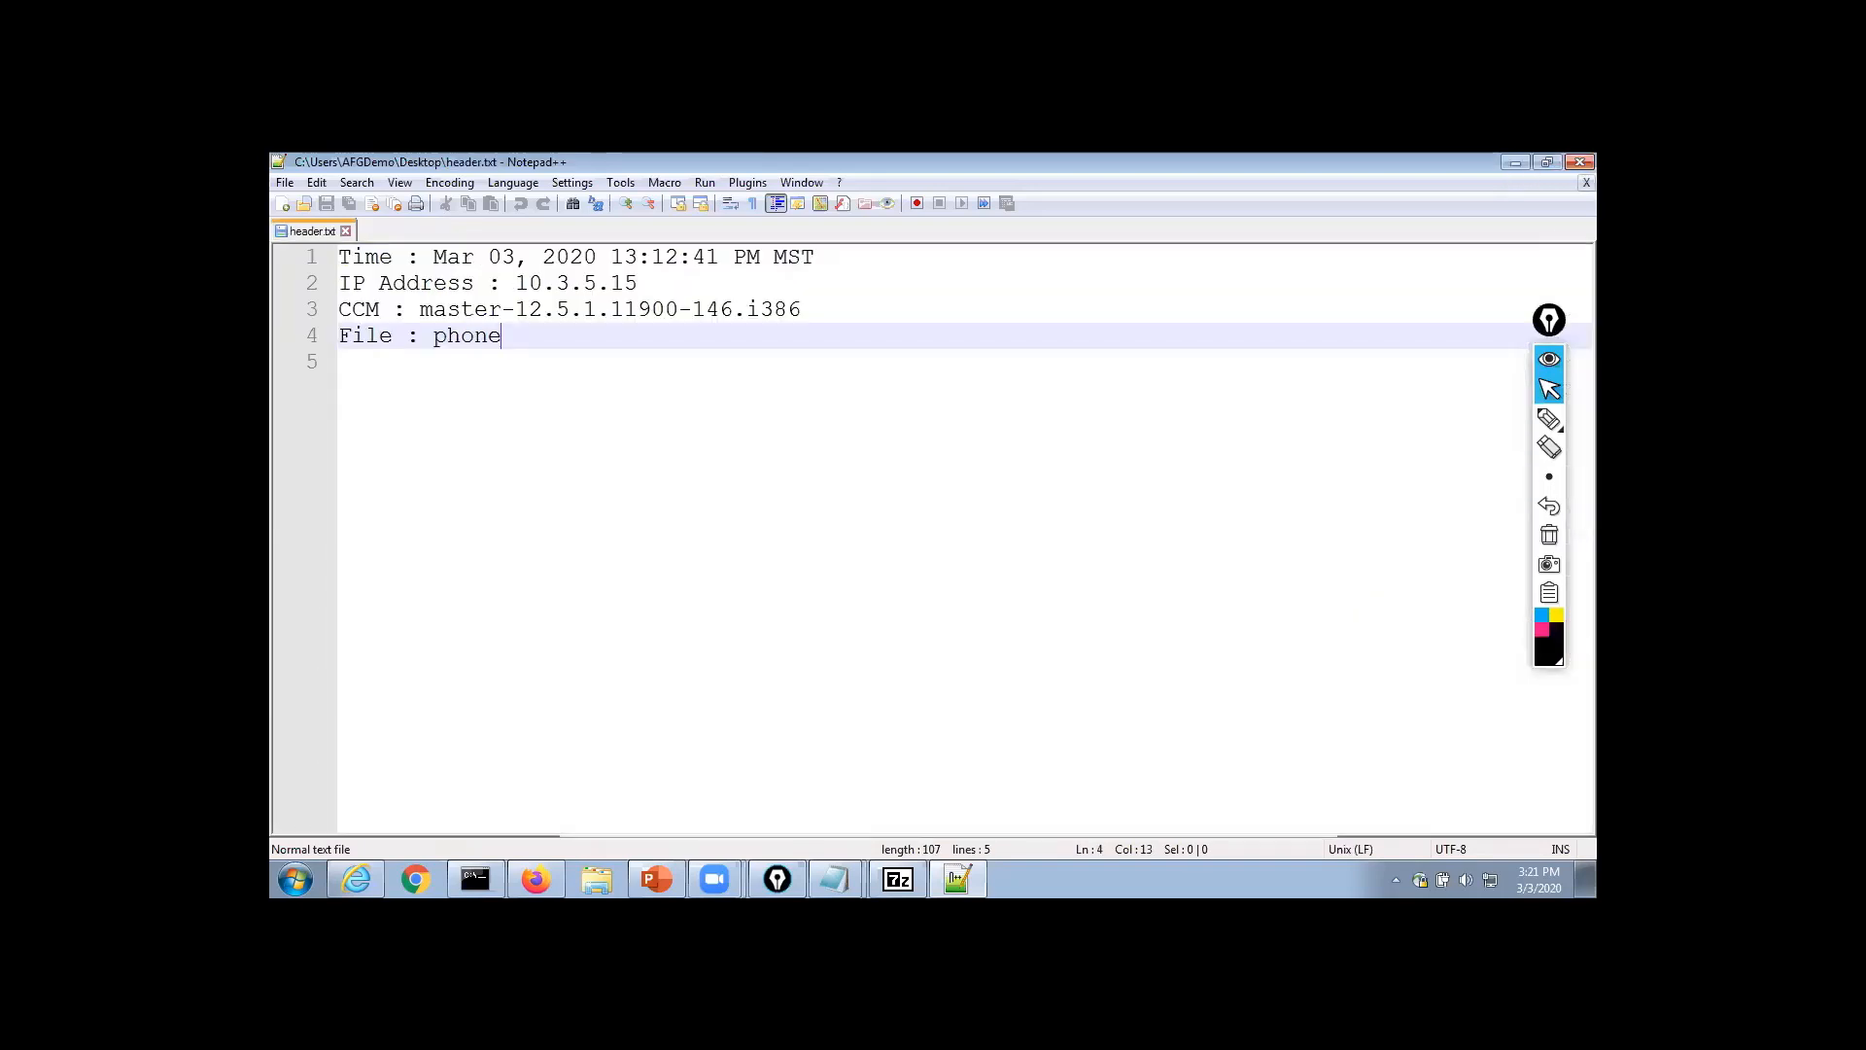
pyautogui.click(1587, 182)
pyautogui.click(1517, 162)
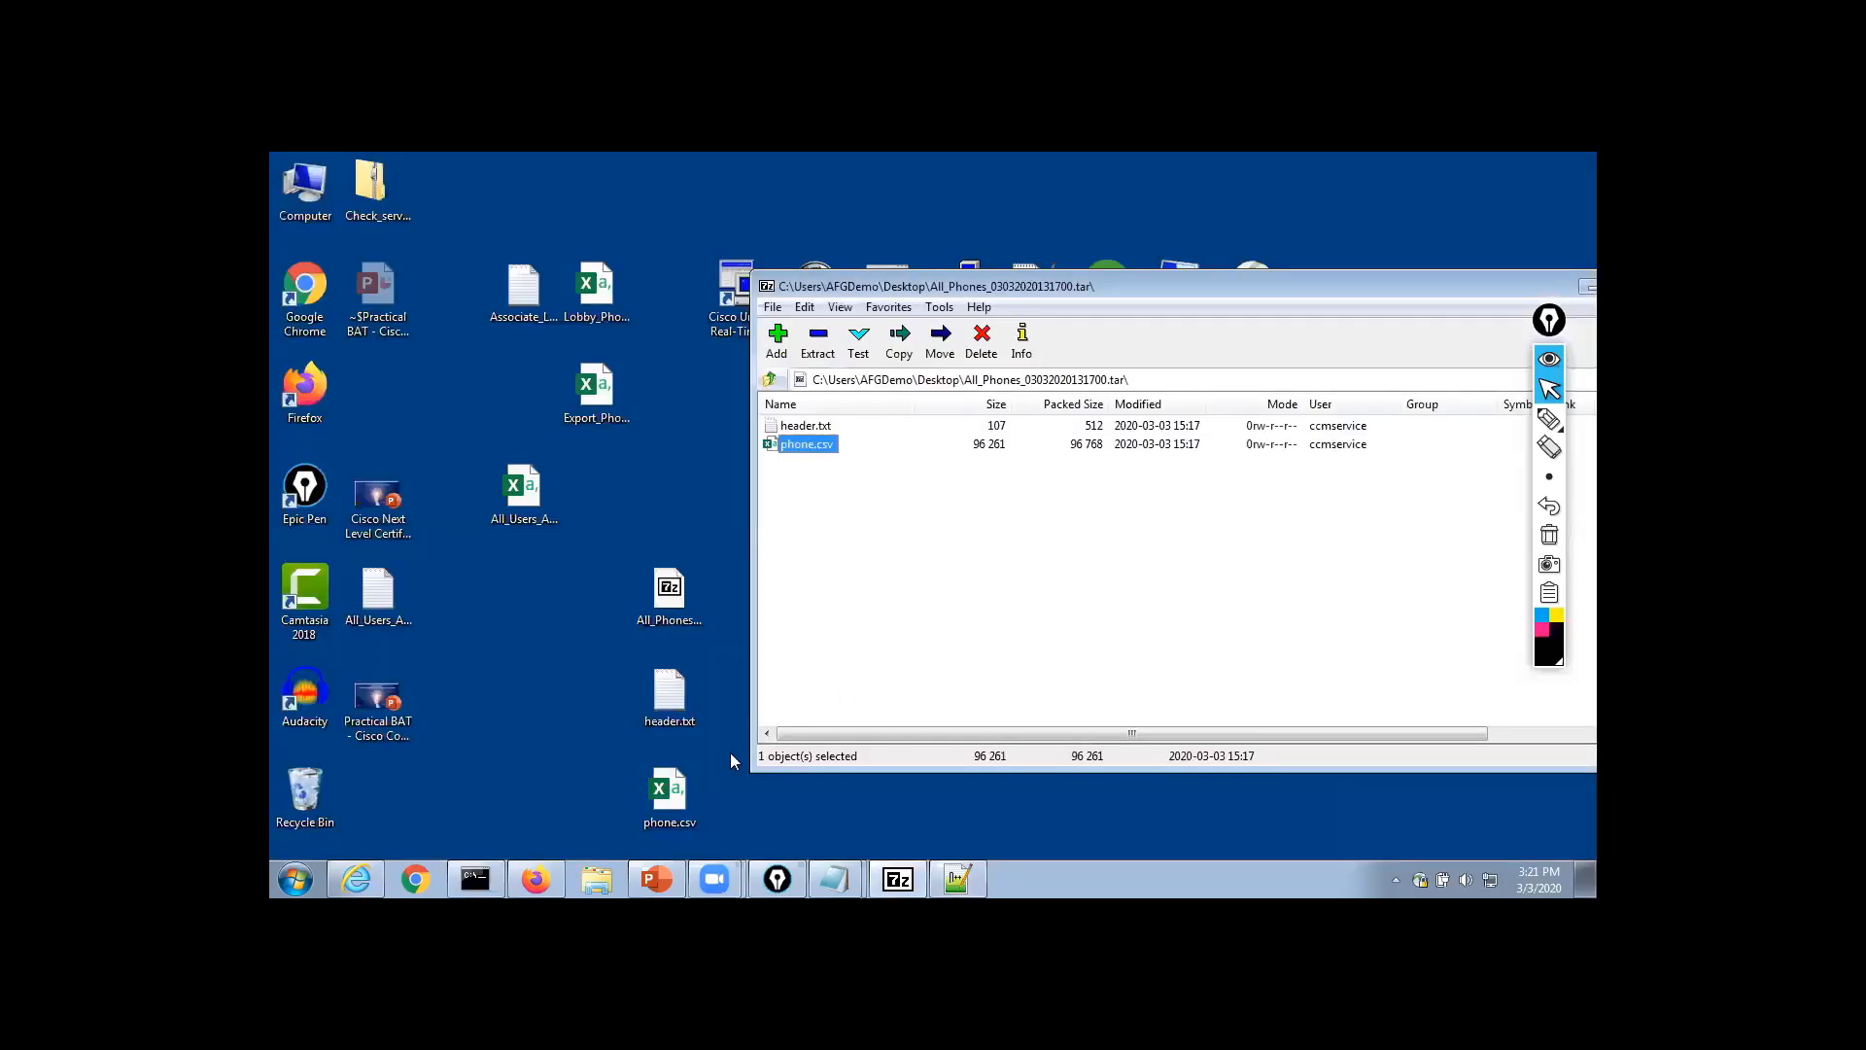
# Reopen phone.csv from the desktop in Excel
pyautogui.doubleClick(670, 792)
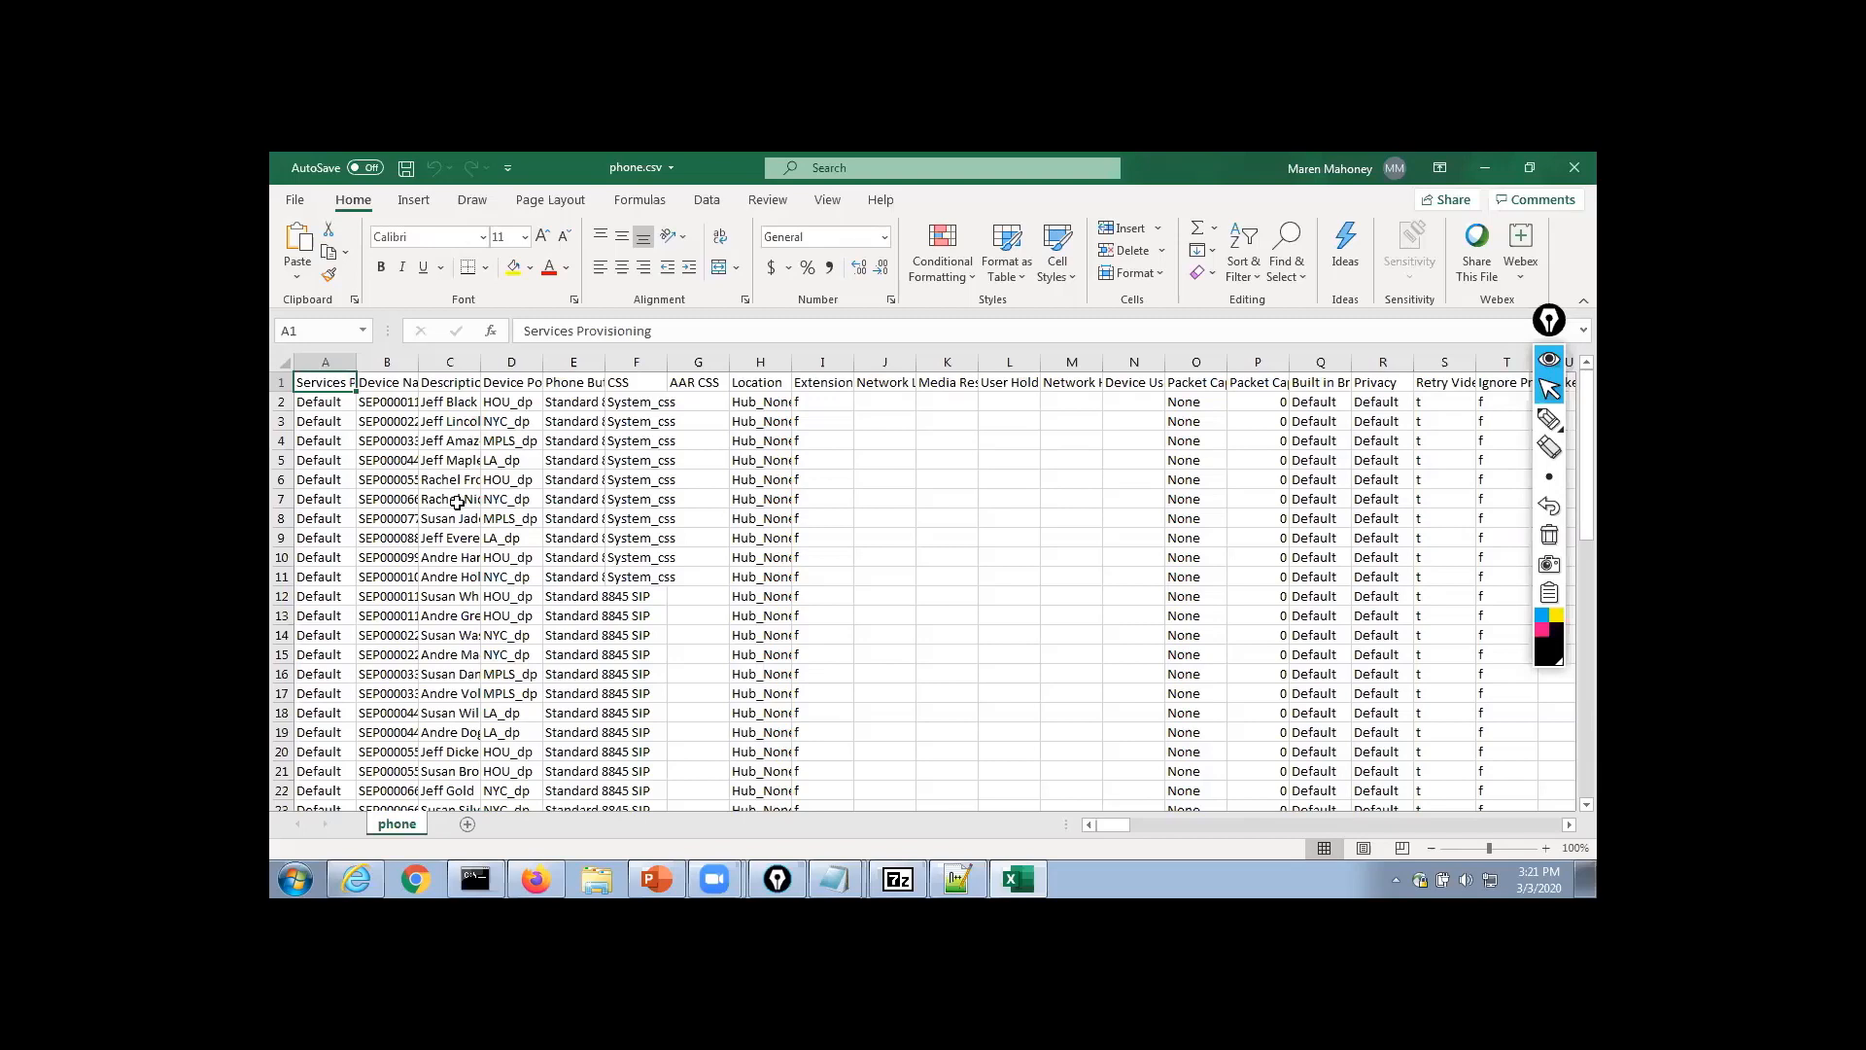
pyautogui.hotkey('ctrl', 'shift', 'End')
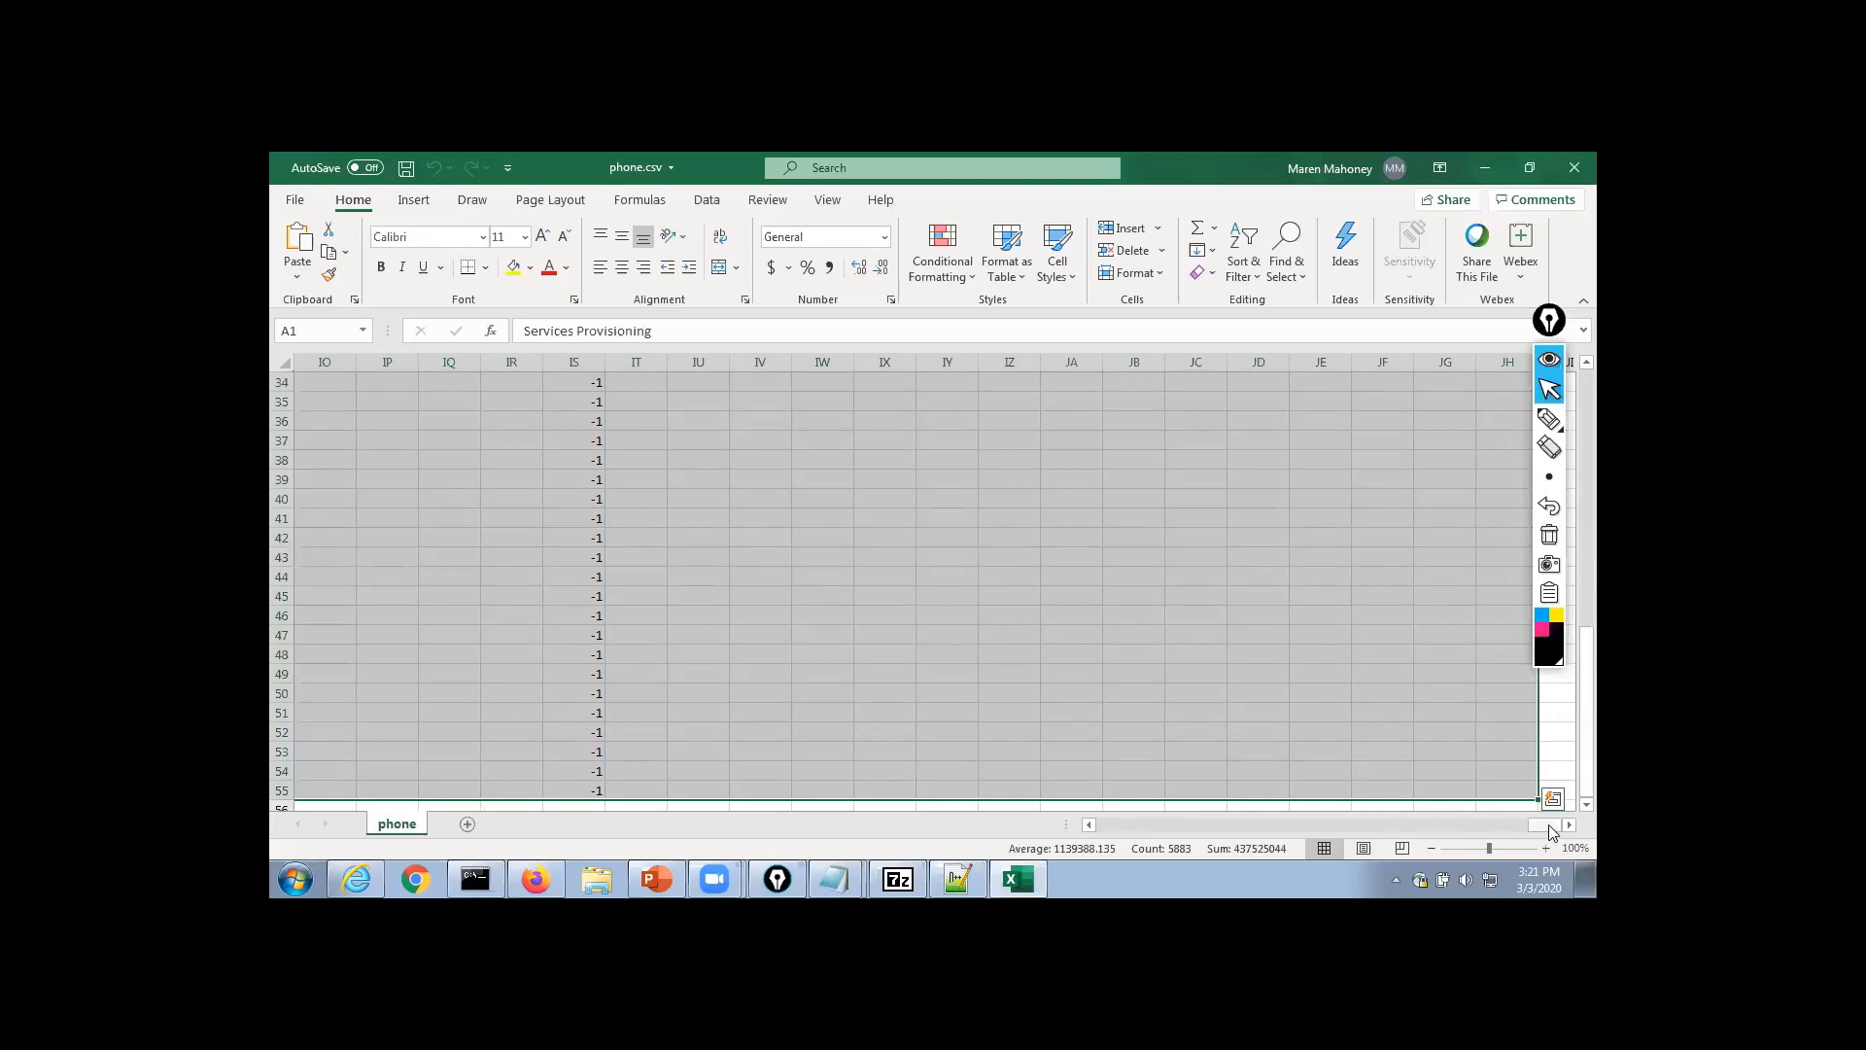
pyautogui.moveTo(1549, 824); pyautogui.dragTo(1345, 834)
pyautogui.scroll(2, 1252, 581)
pyautogui.scroll(9, 1252, 582)
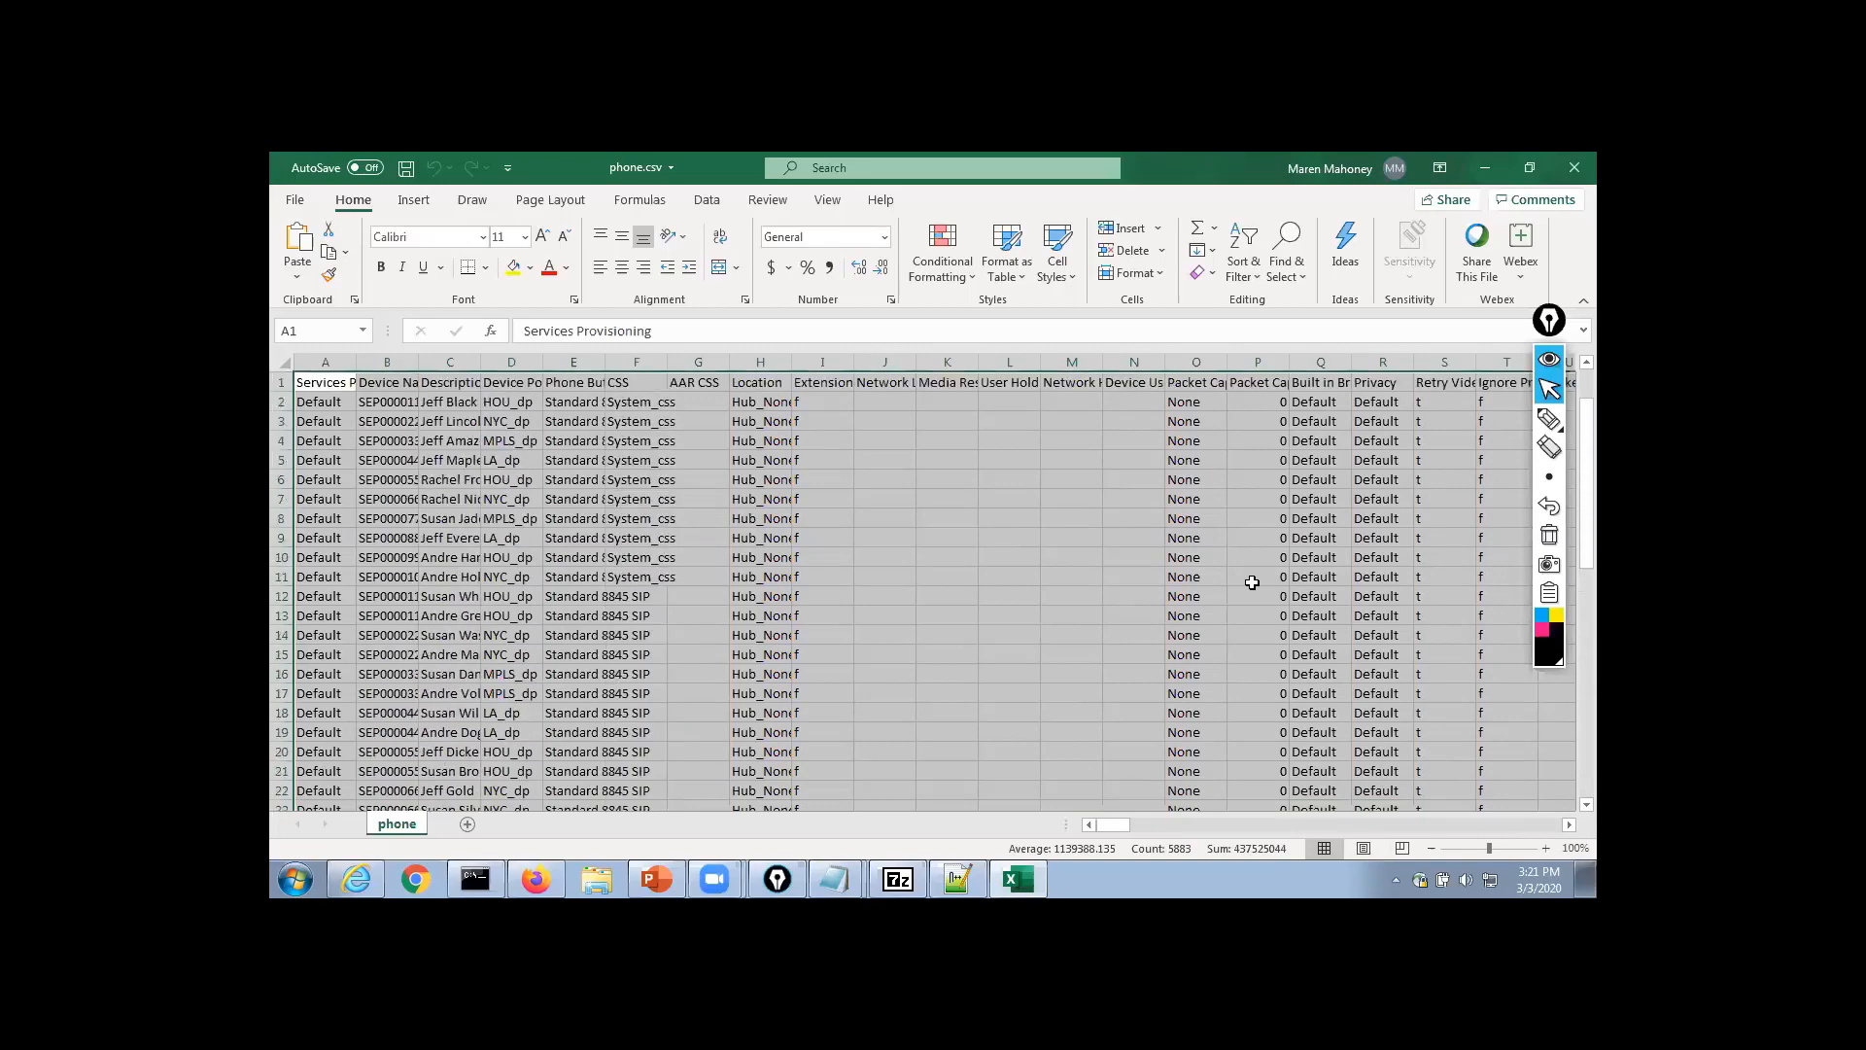
pyautogui.keyDown('ctrl'); pyautogui.click(281, 383); pyautogui.keyUp('ctrl')
pyautogui.keyDown('ctrl'); pyautogui.click(283, 401); pyautogui.keyUp('ctrl')
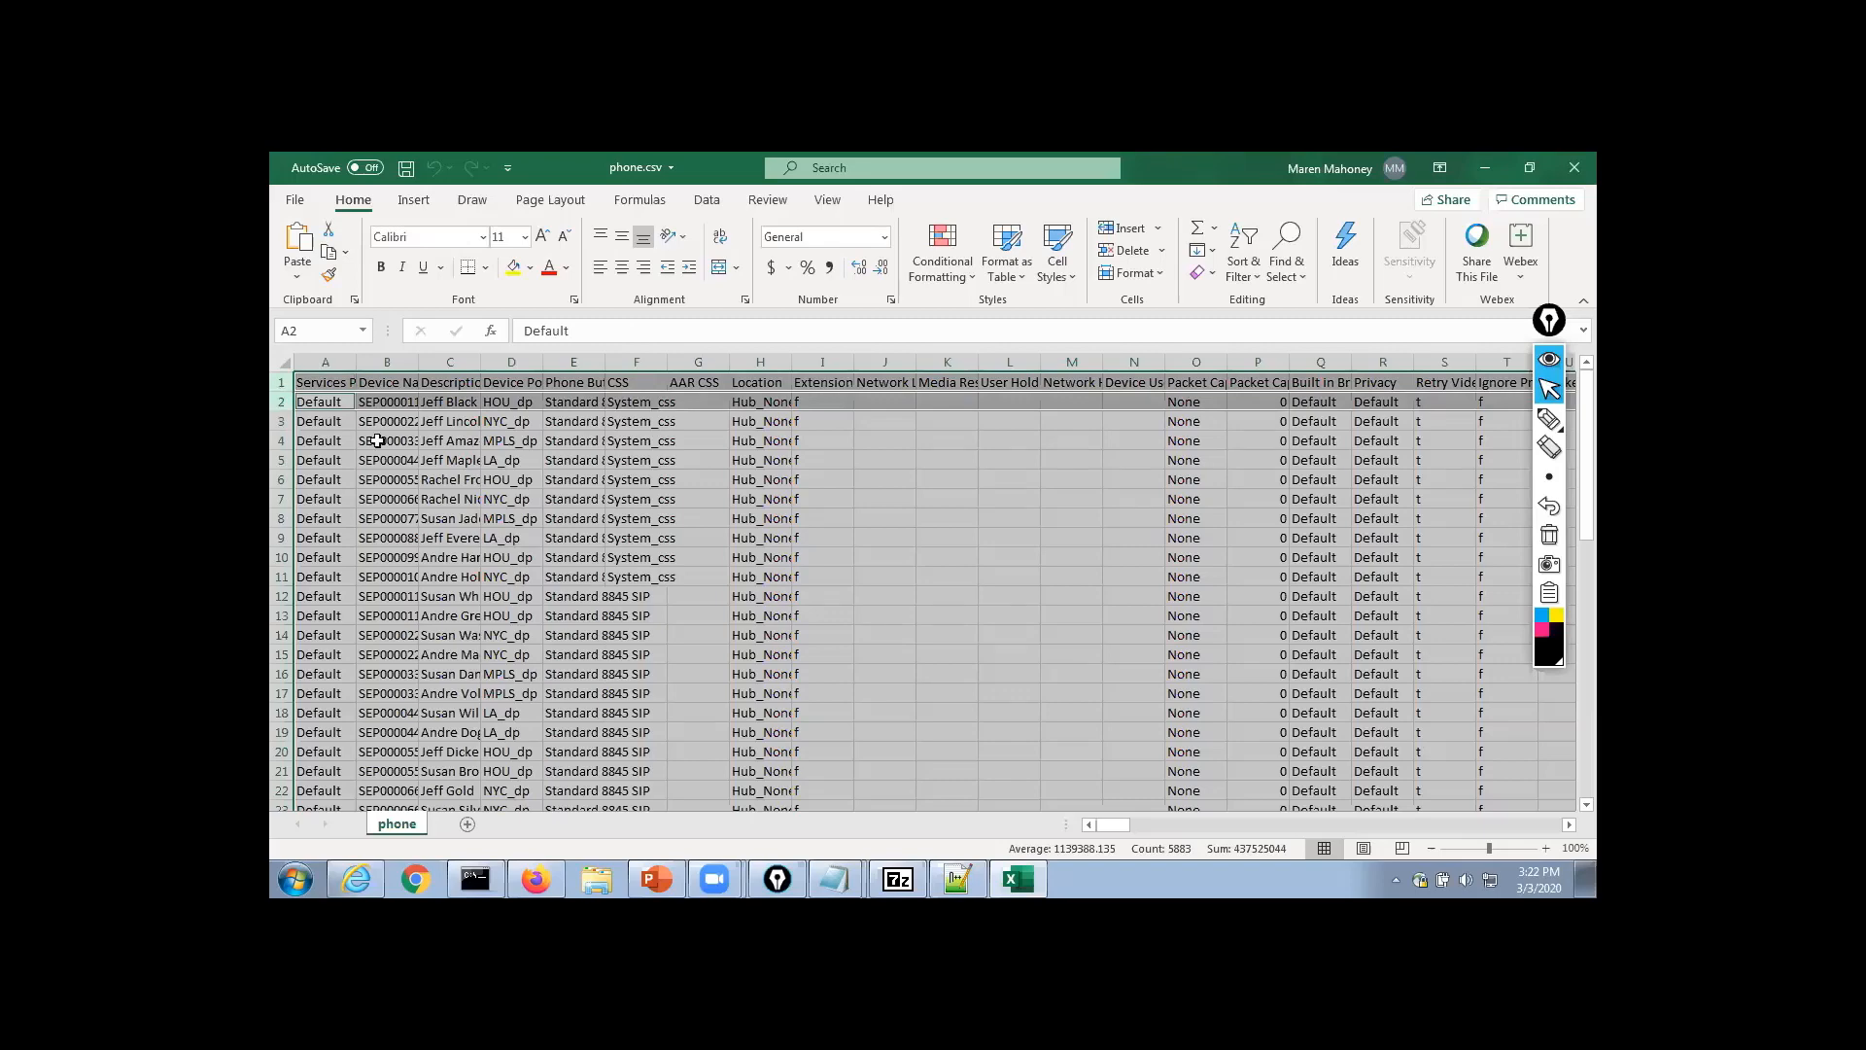
pyautogui.click(433, 443)
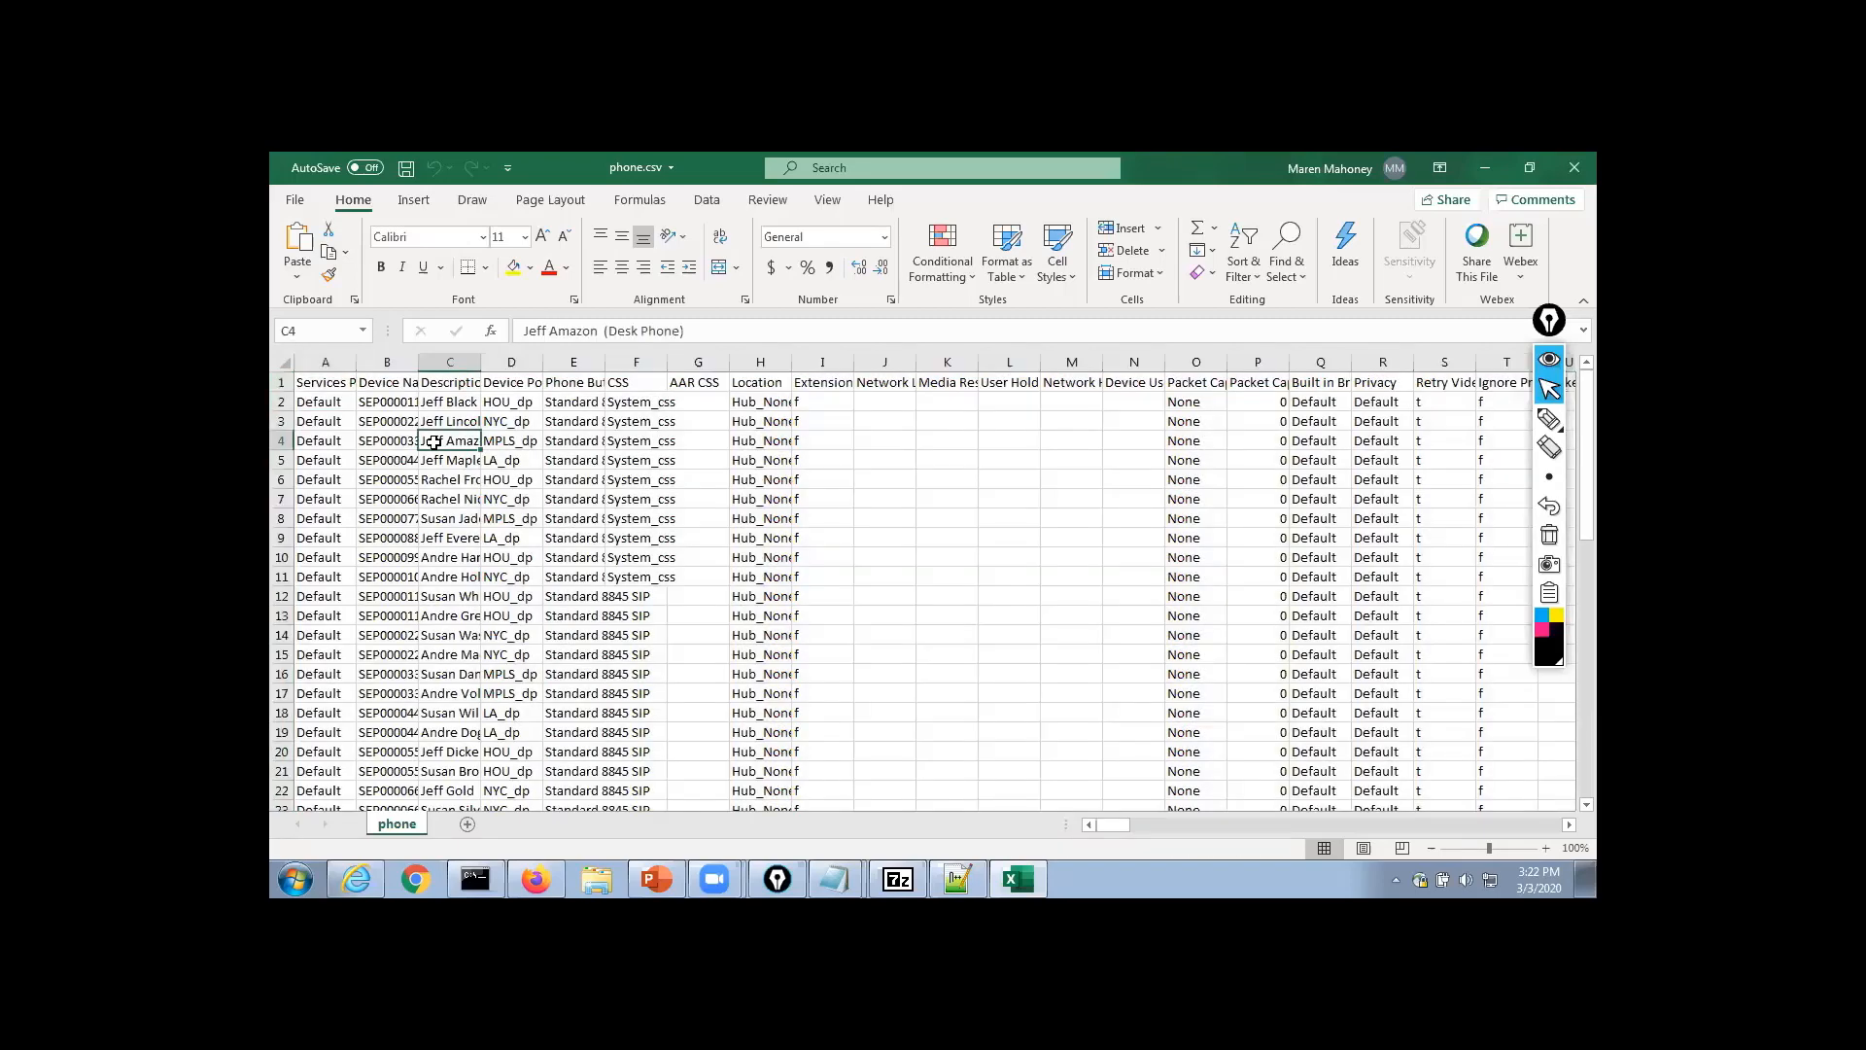
# Clear the contents of row 7 and all rows below it, leaving the header and first five phone entries
pyautogui.click(282, 384)
pyautogui.moveTo(277, 386); pyautogui.dragTo(293, 878)
pyautogui.press('Delete')
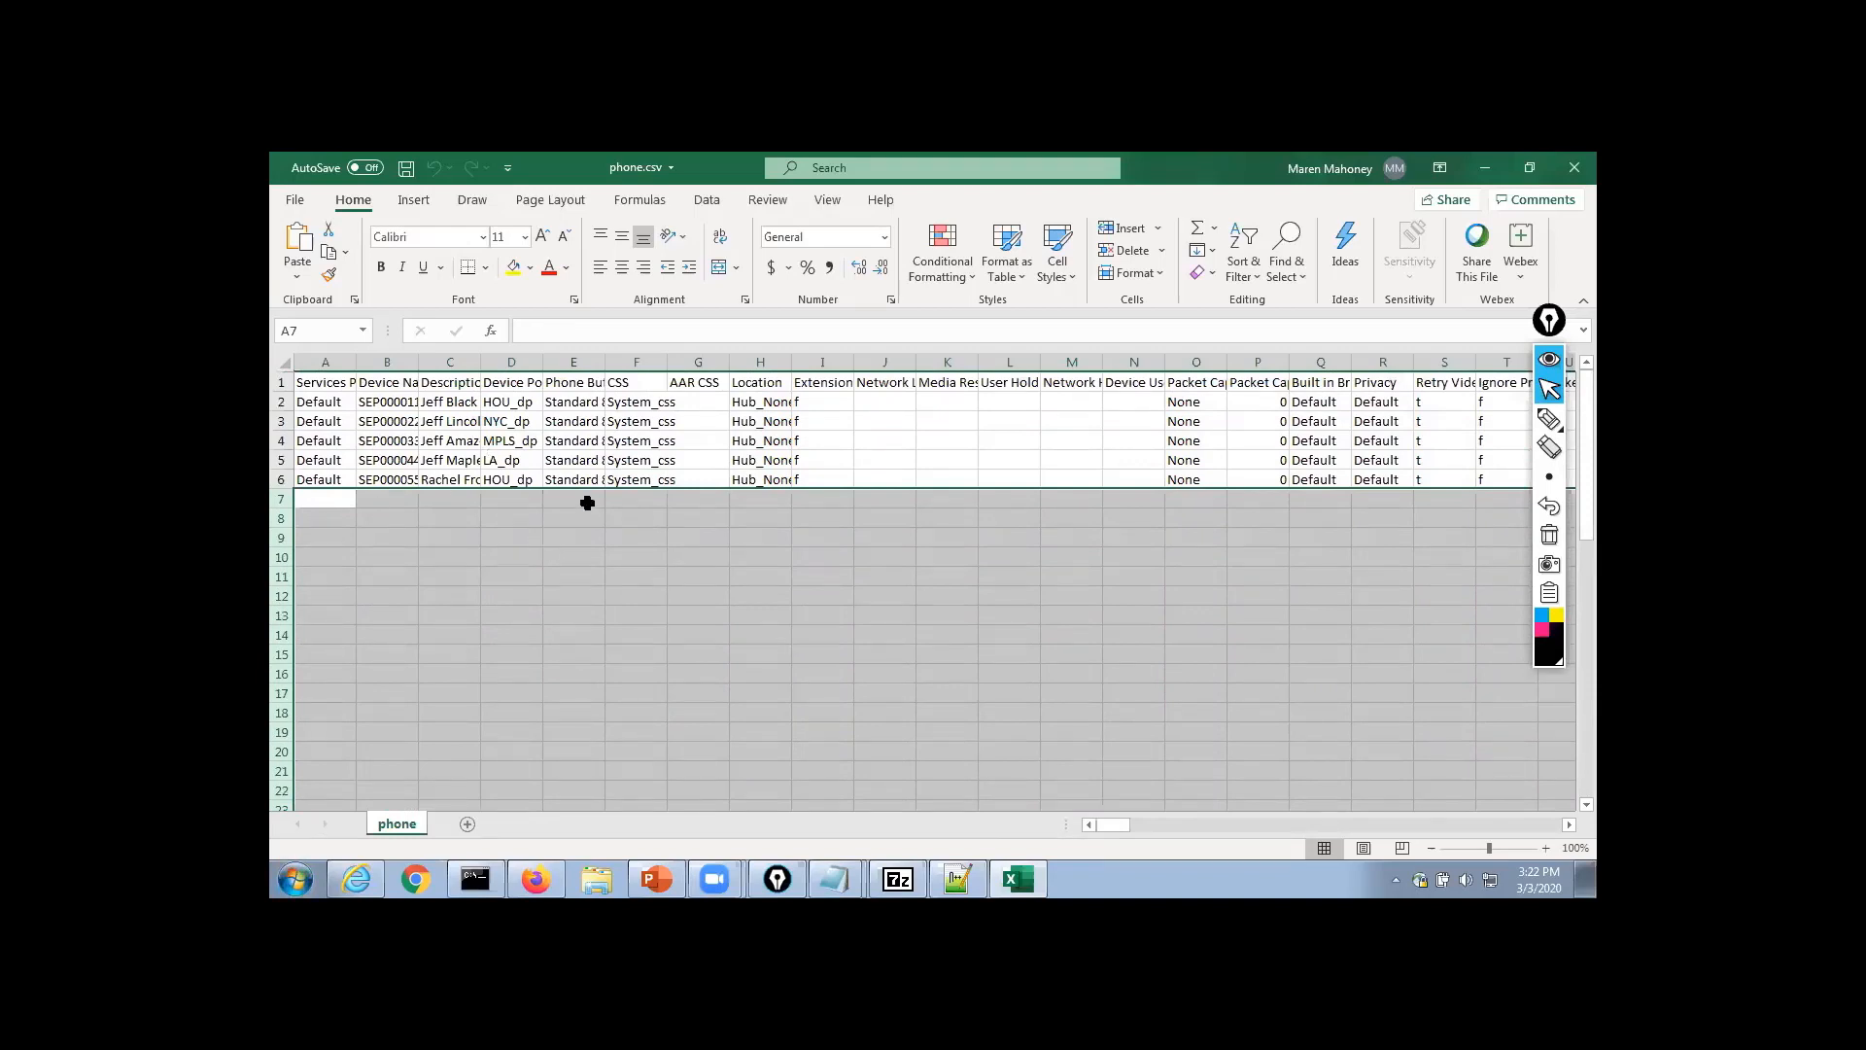
# Fit the Owner User ID and User ID 1 columns to their contents
pyautogui.moveTo(1114, 824); pyautogui.dragTo(1161, 824)
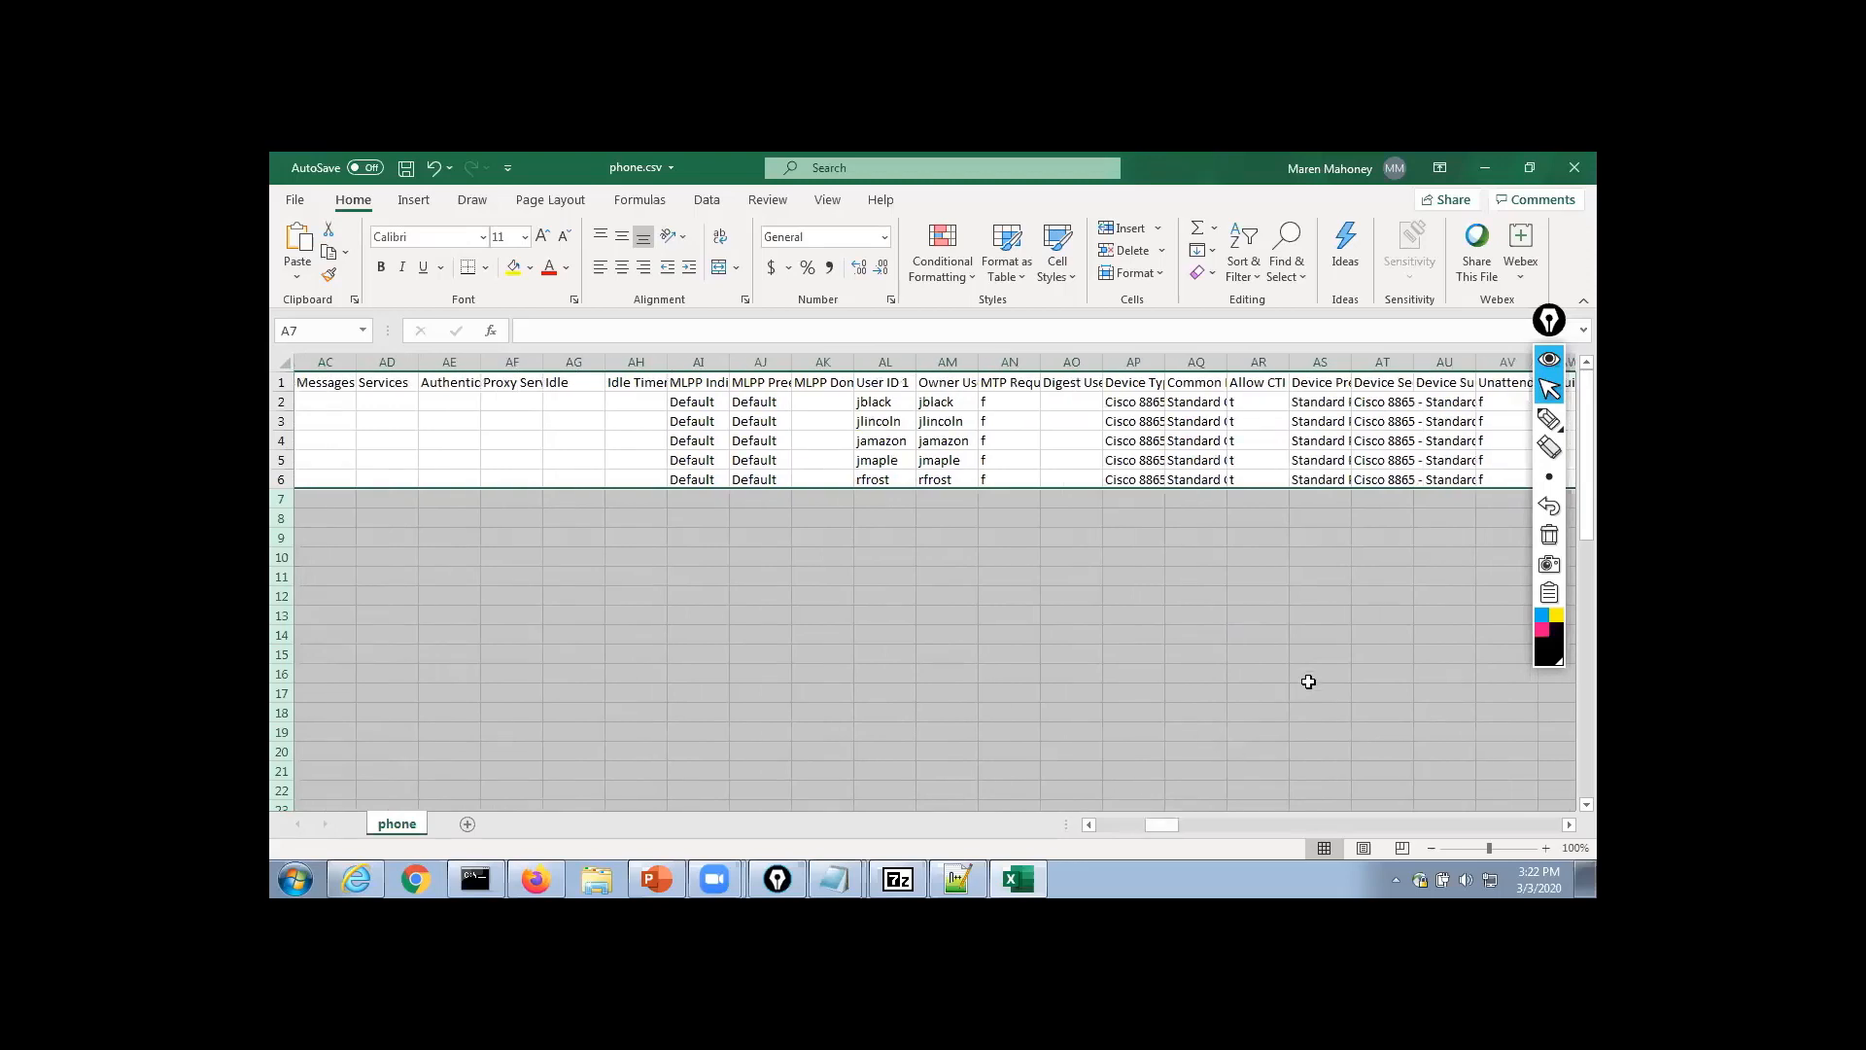
pyautogui.doubleClick(982, 362)
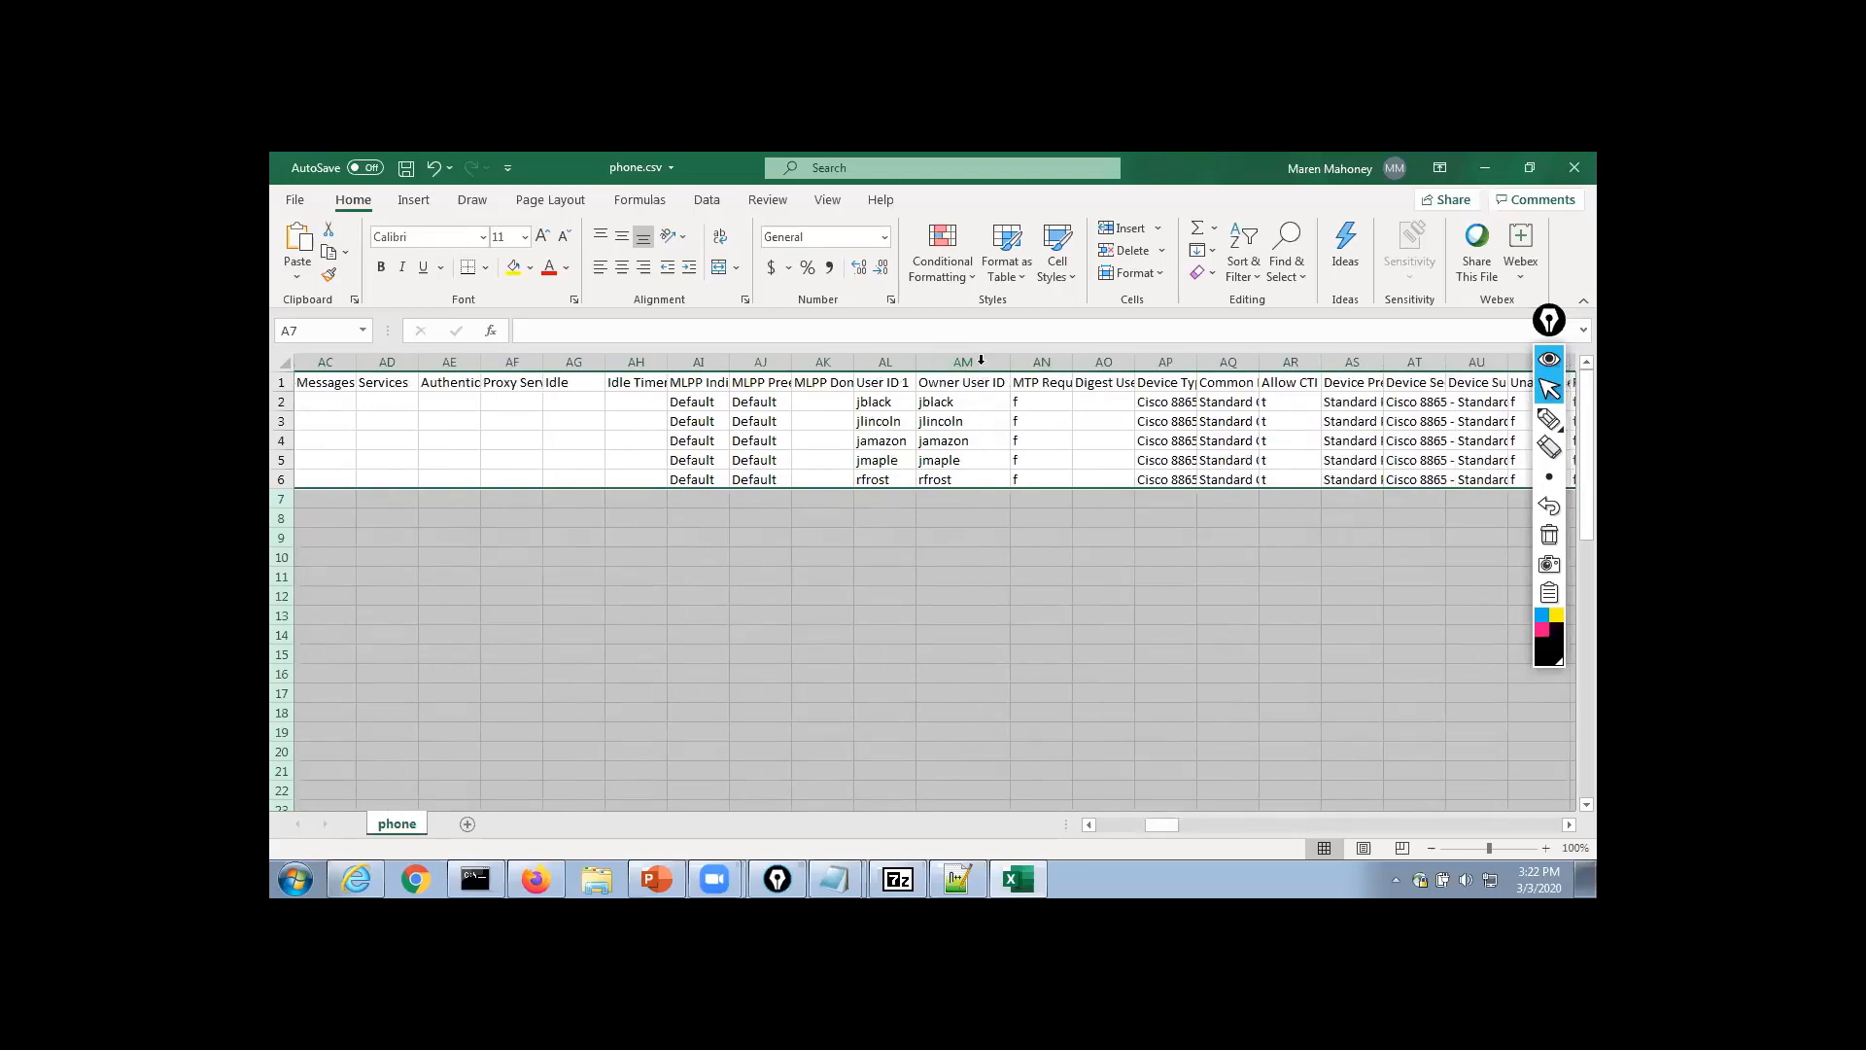
pyautogui.doubleClick(915, 362)
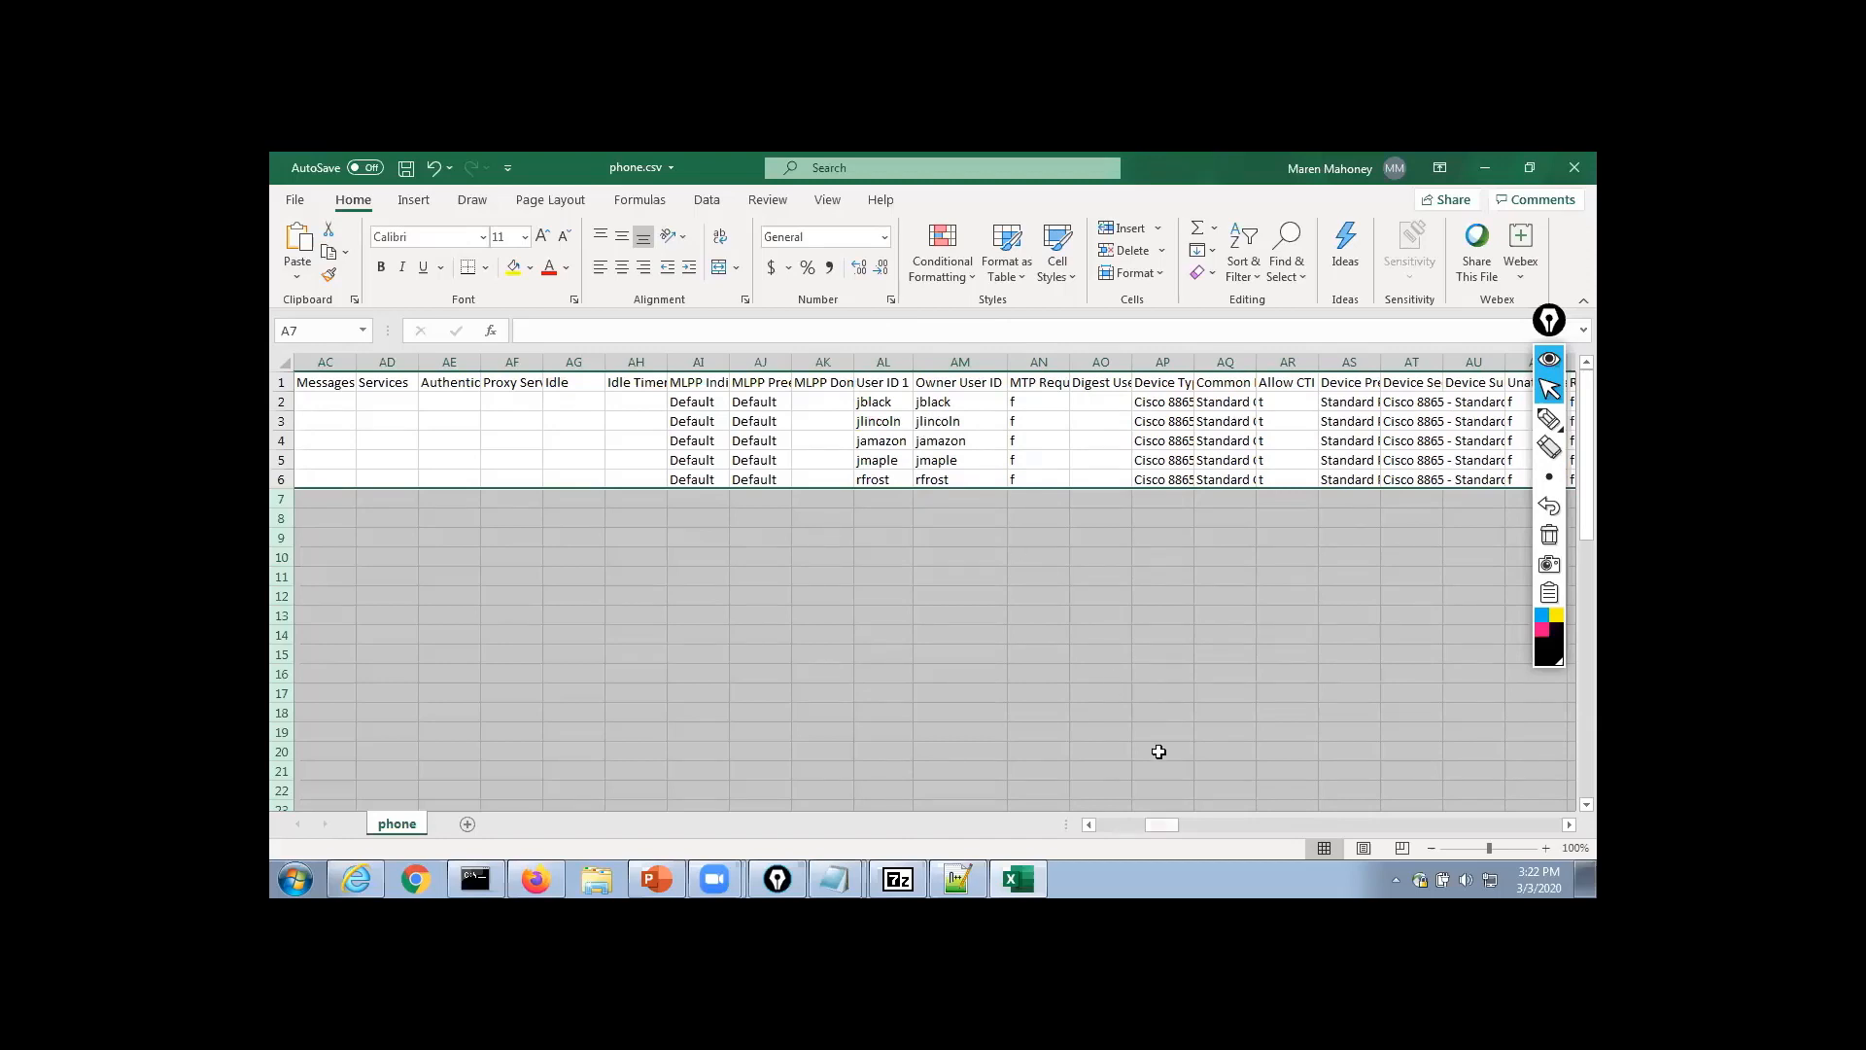
# Search for "owner" with row 7 and below still selected, and close the search
pyautogui.hscroll(-1, 1158, 751)
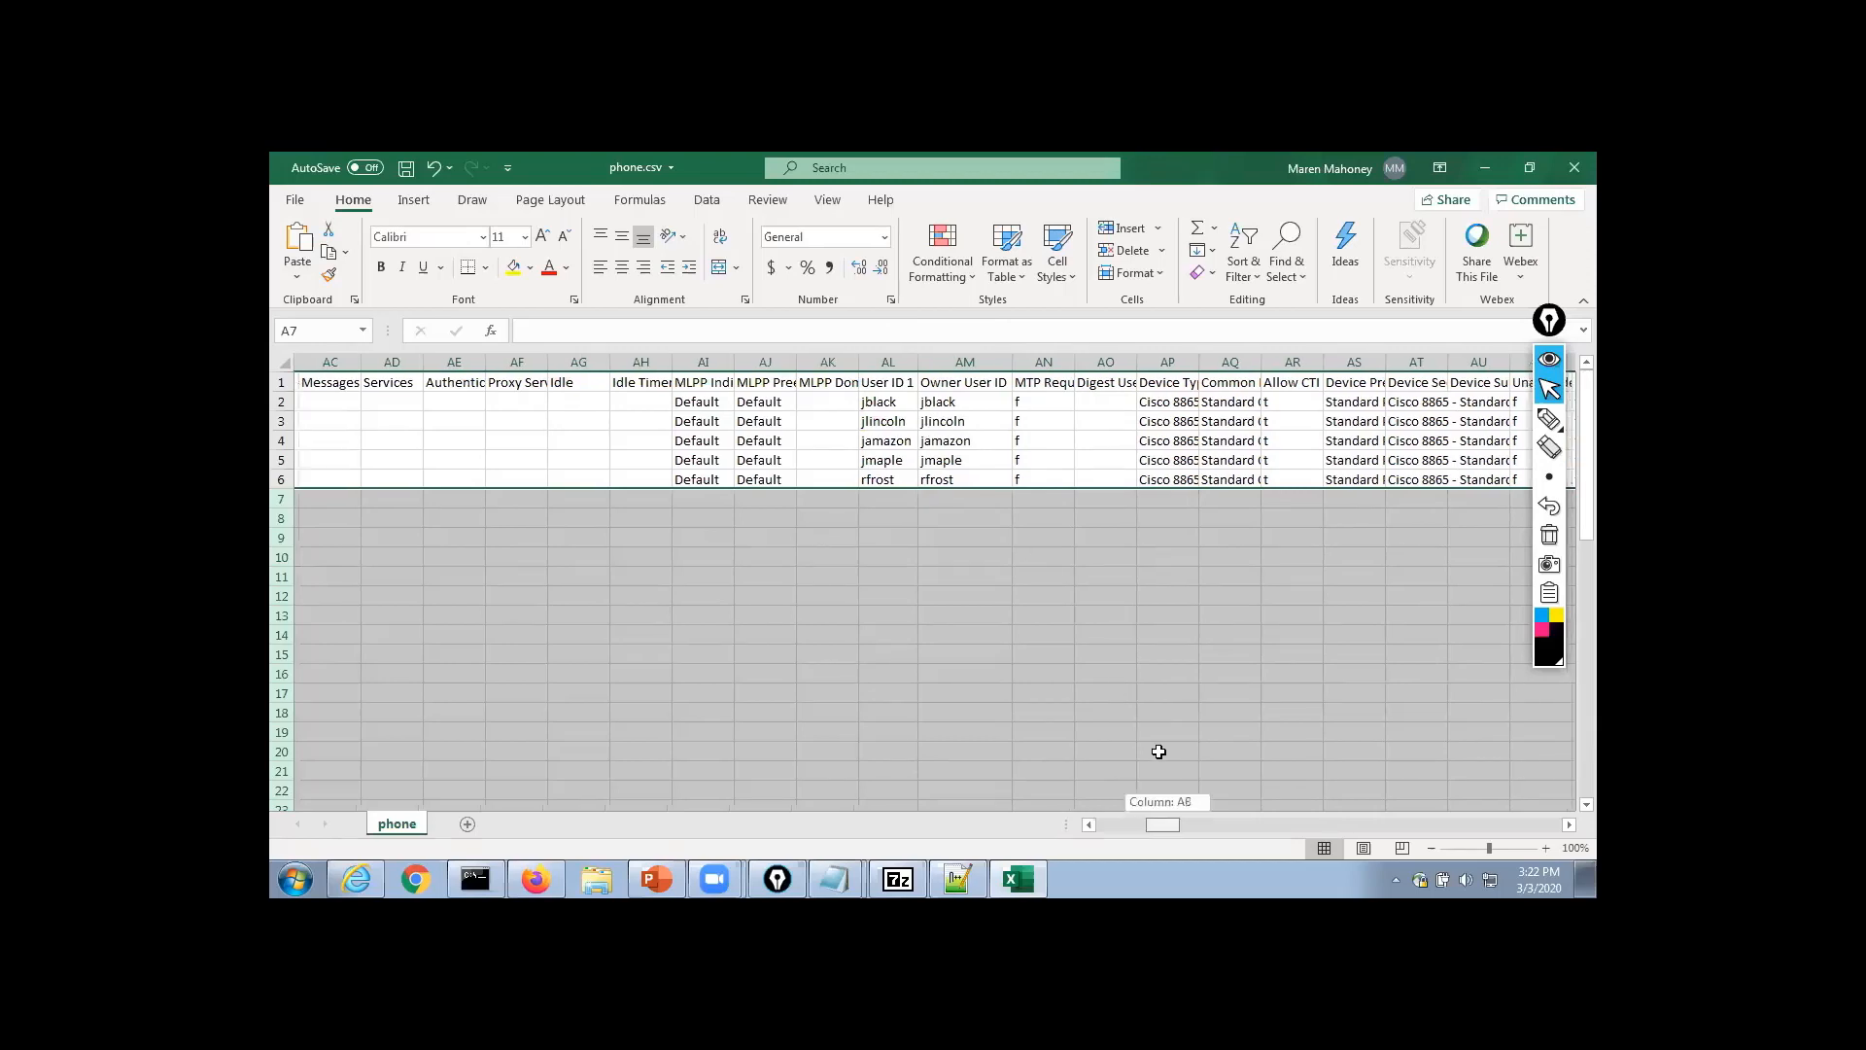
pyautogui.hscroll(2, 1158, 752)
pyautogui.hscroll(-5, 1159, 752)
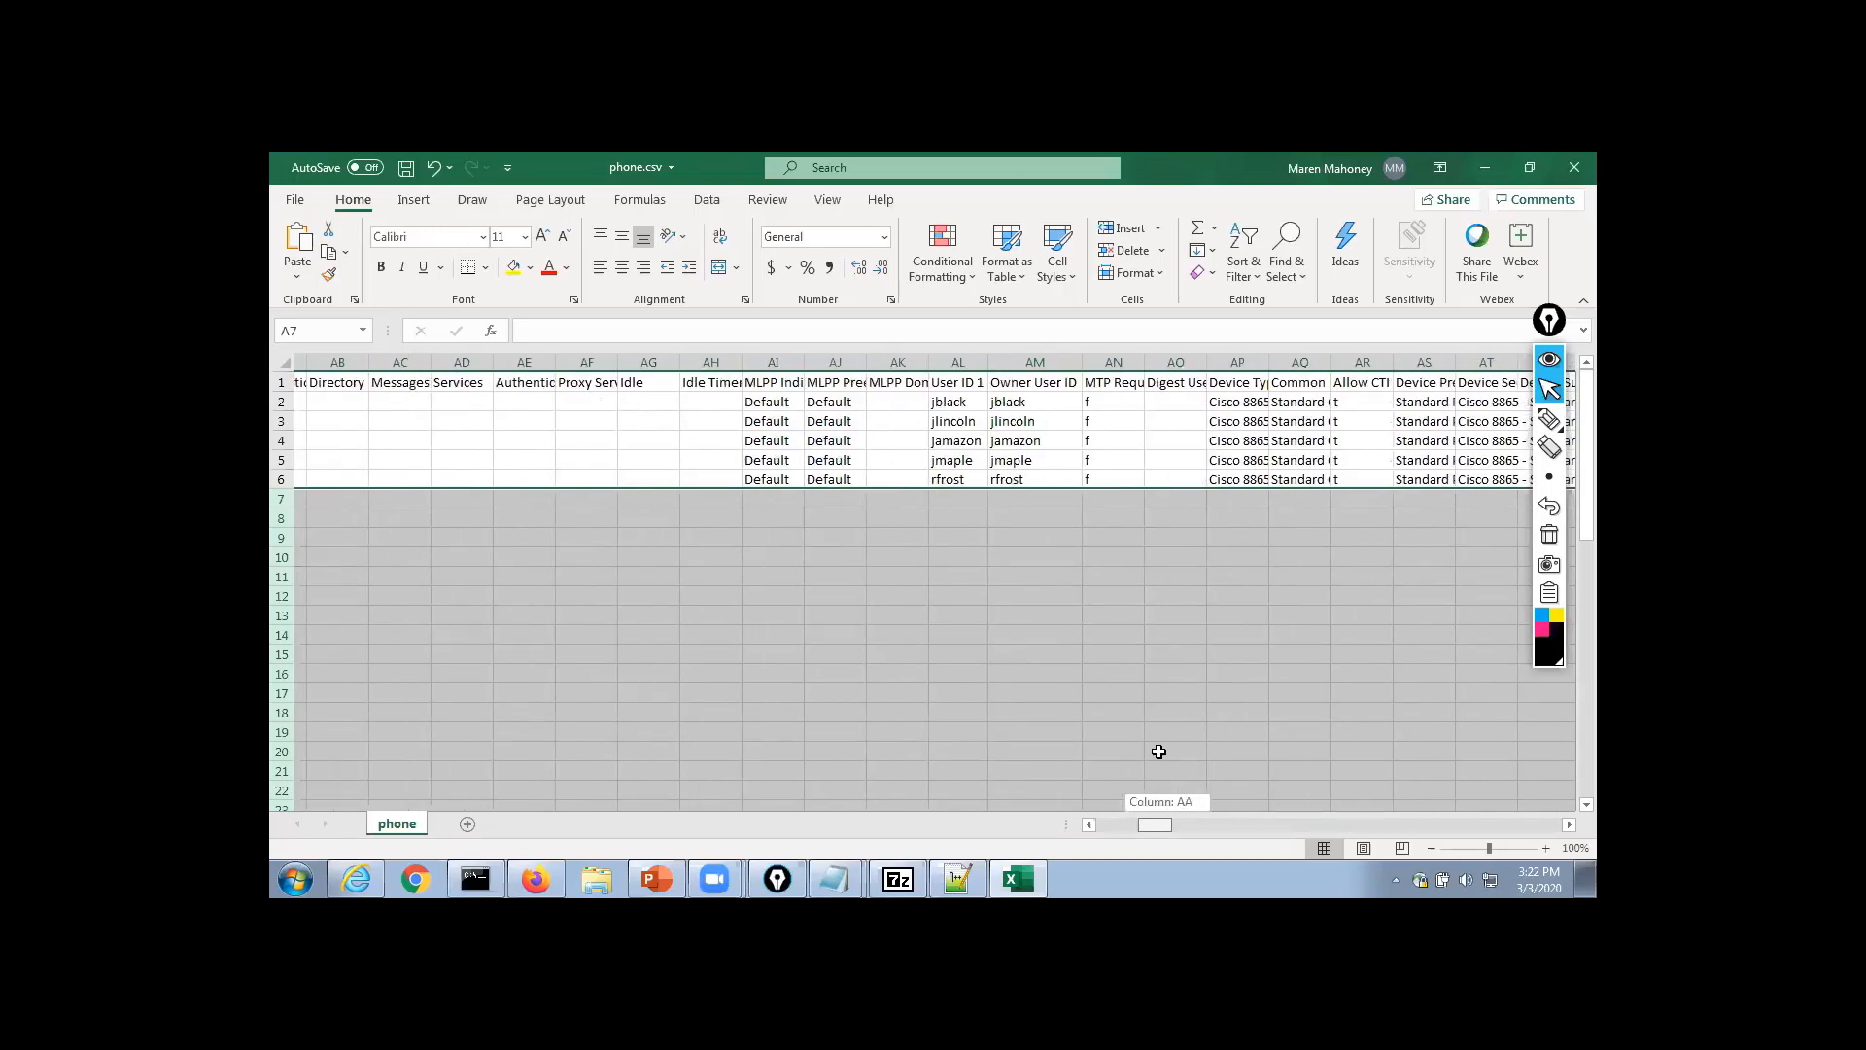
pyautogui.hscroll(-2, 1159, 751)
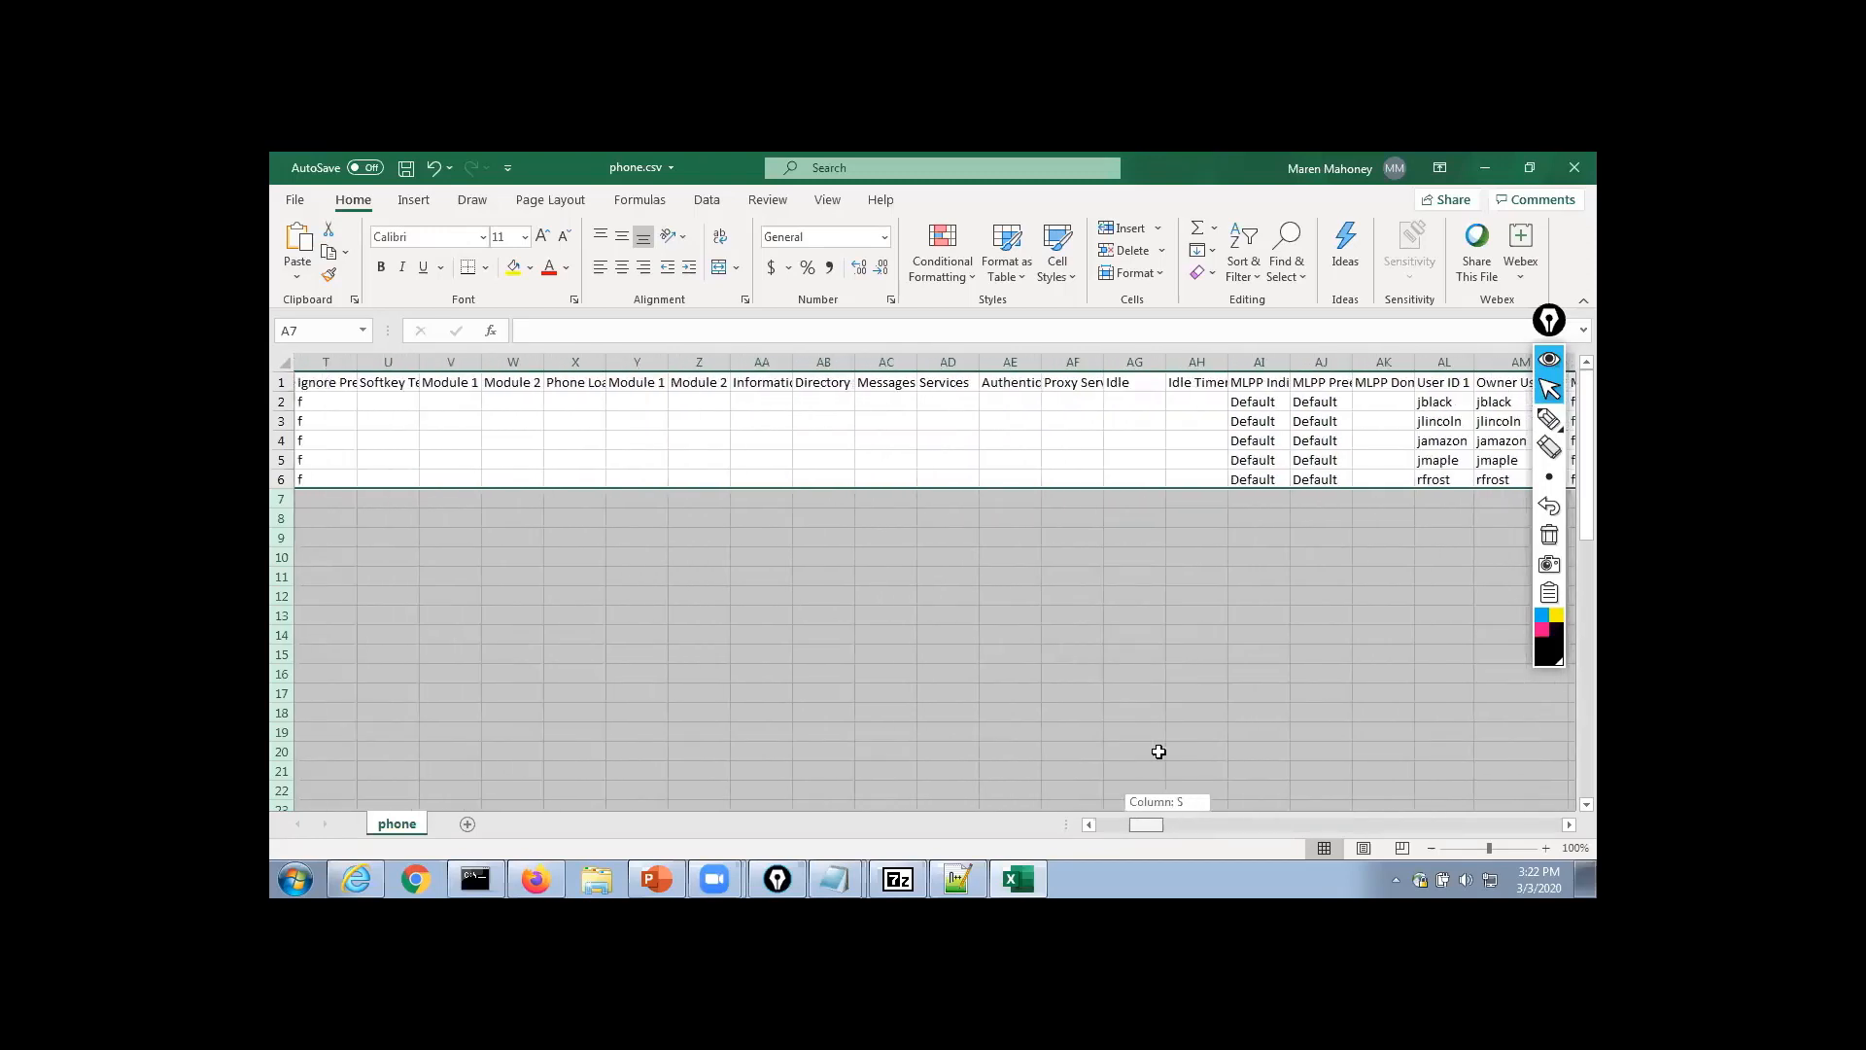
pyautogui.click(1286, 269)
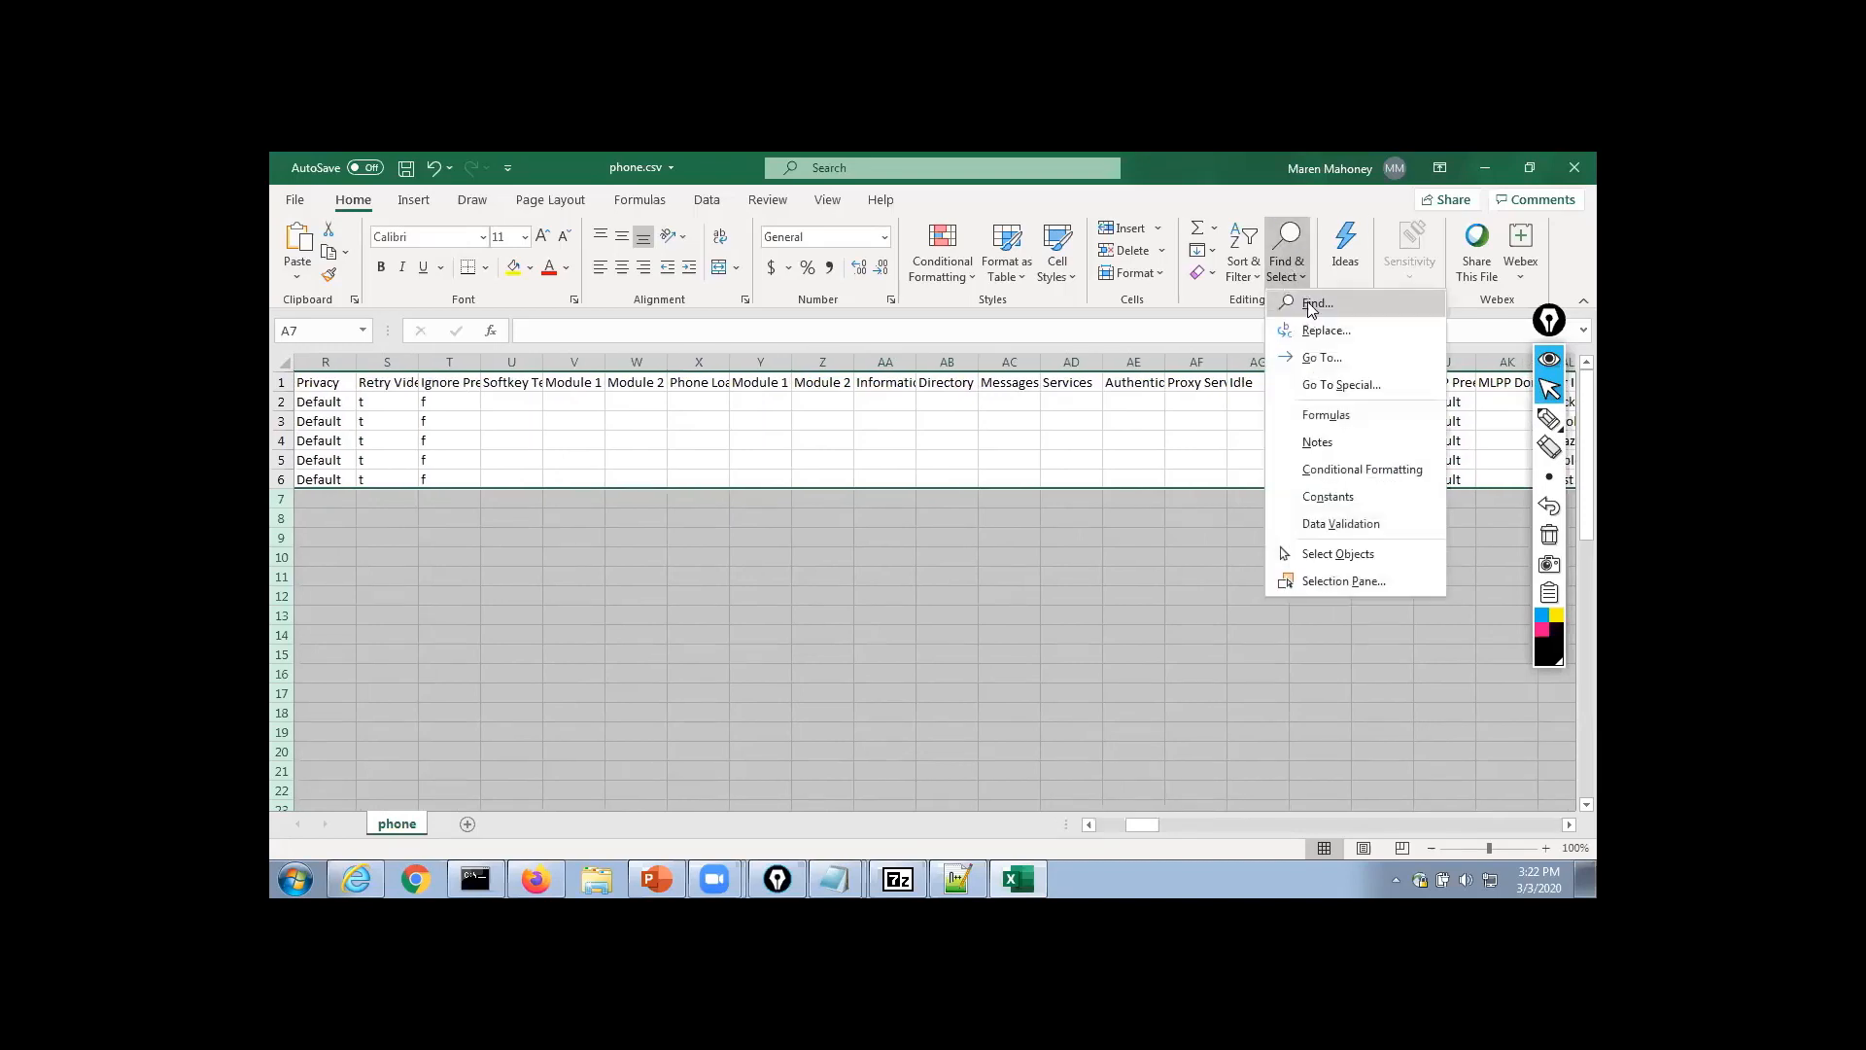
pyautogui.click(1308, 295)
pyautogui.write('own')
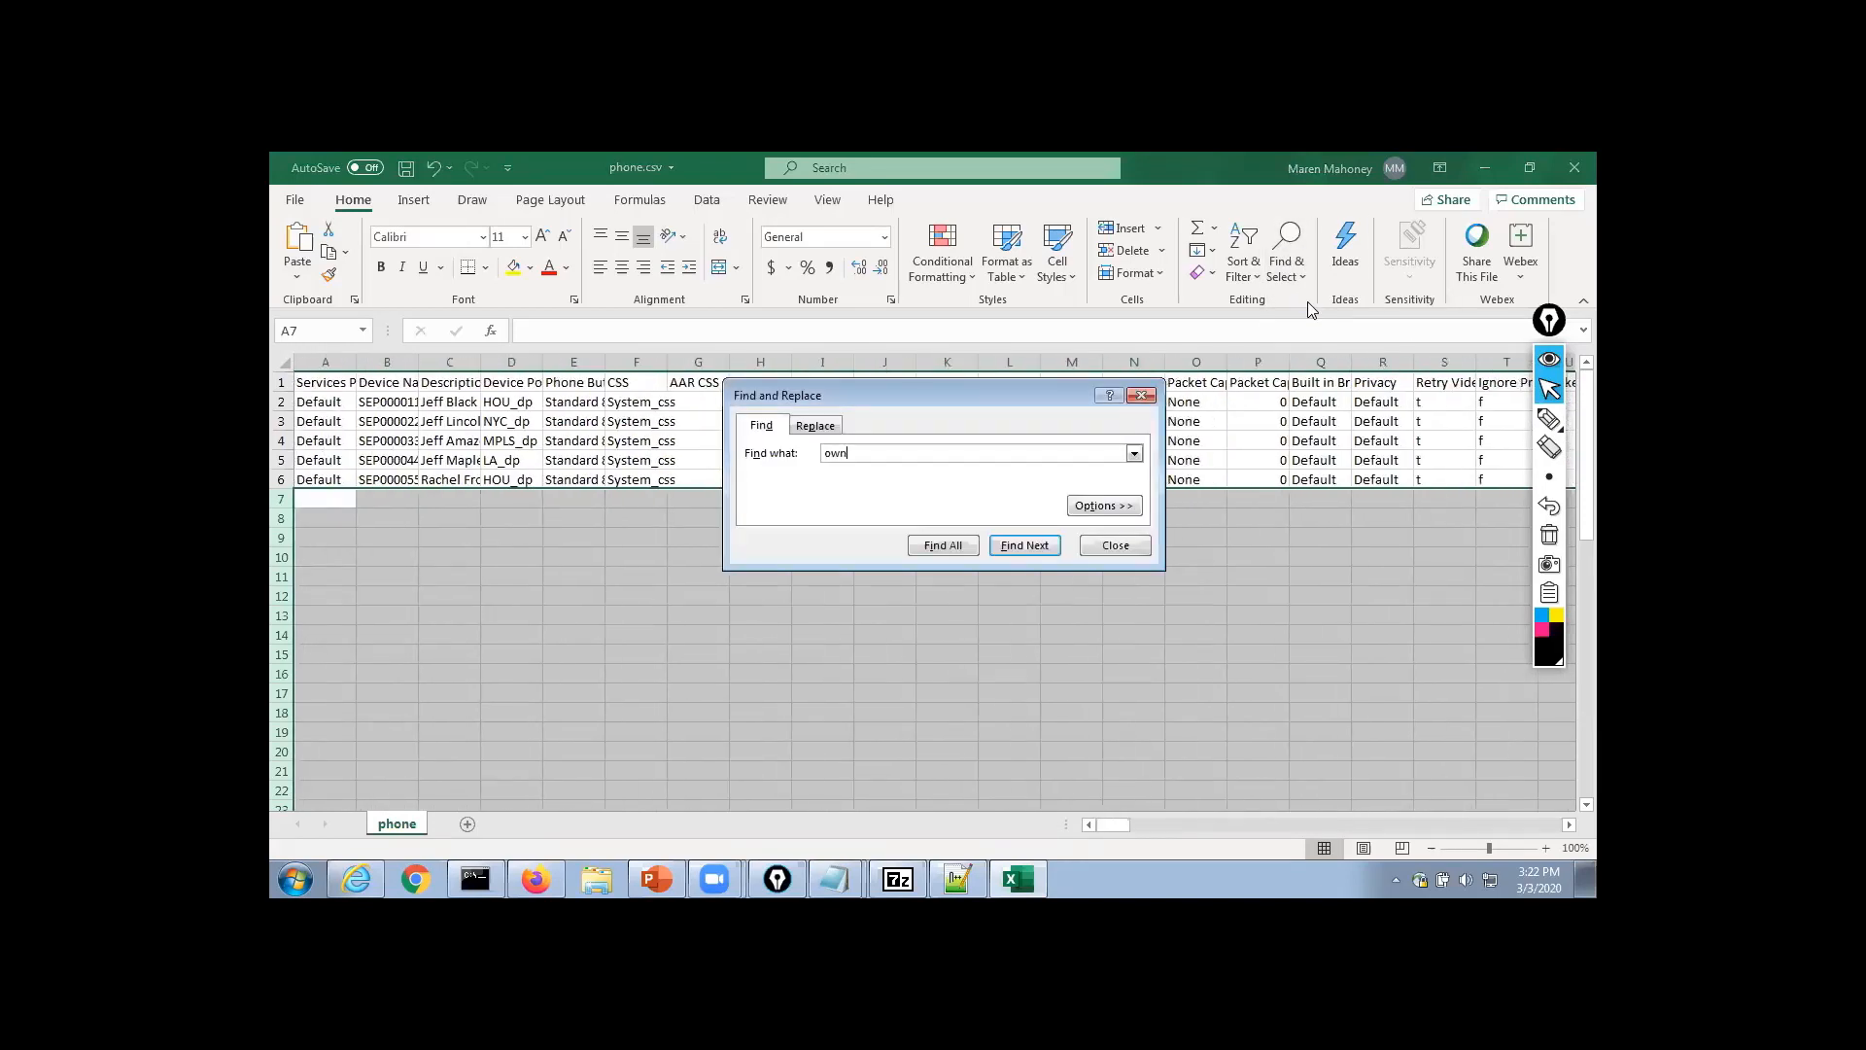
pyautogui.write('er')
pyautogui.press('Return')
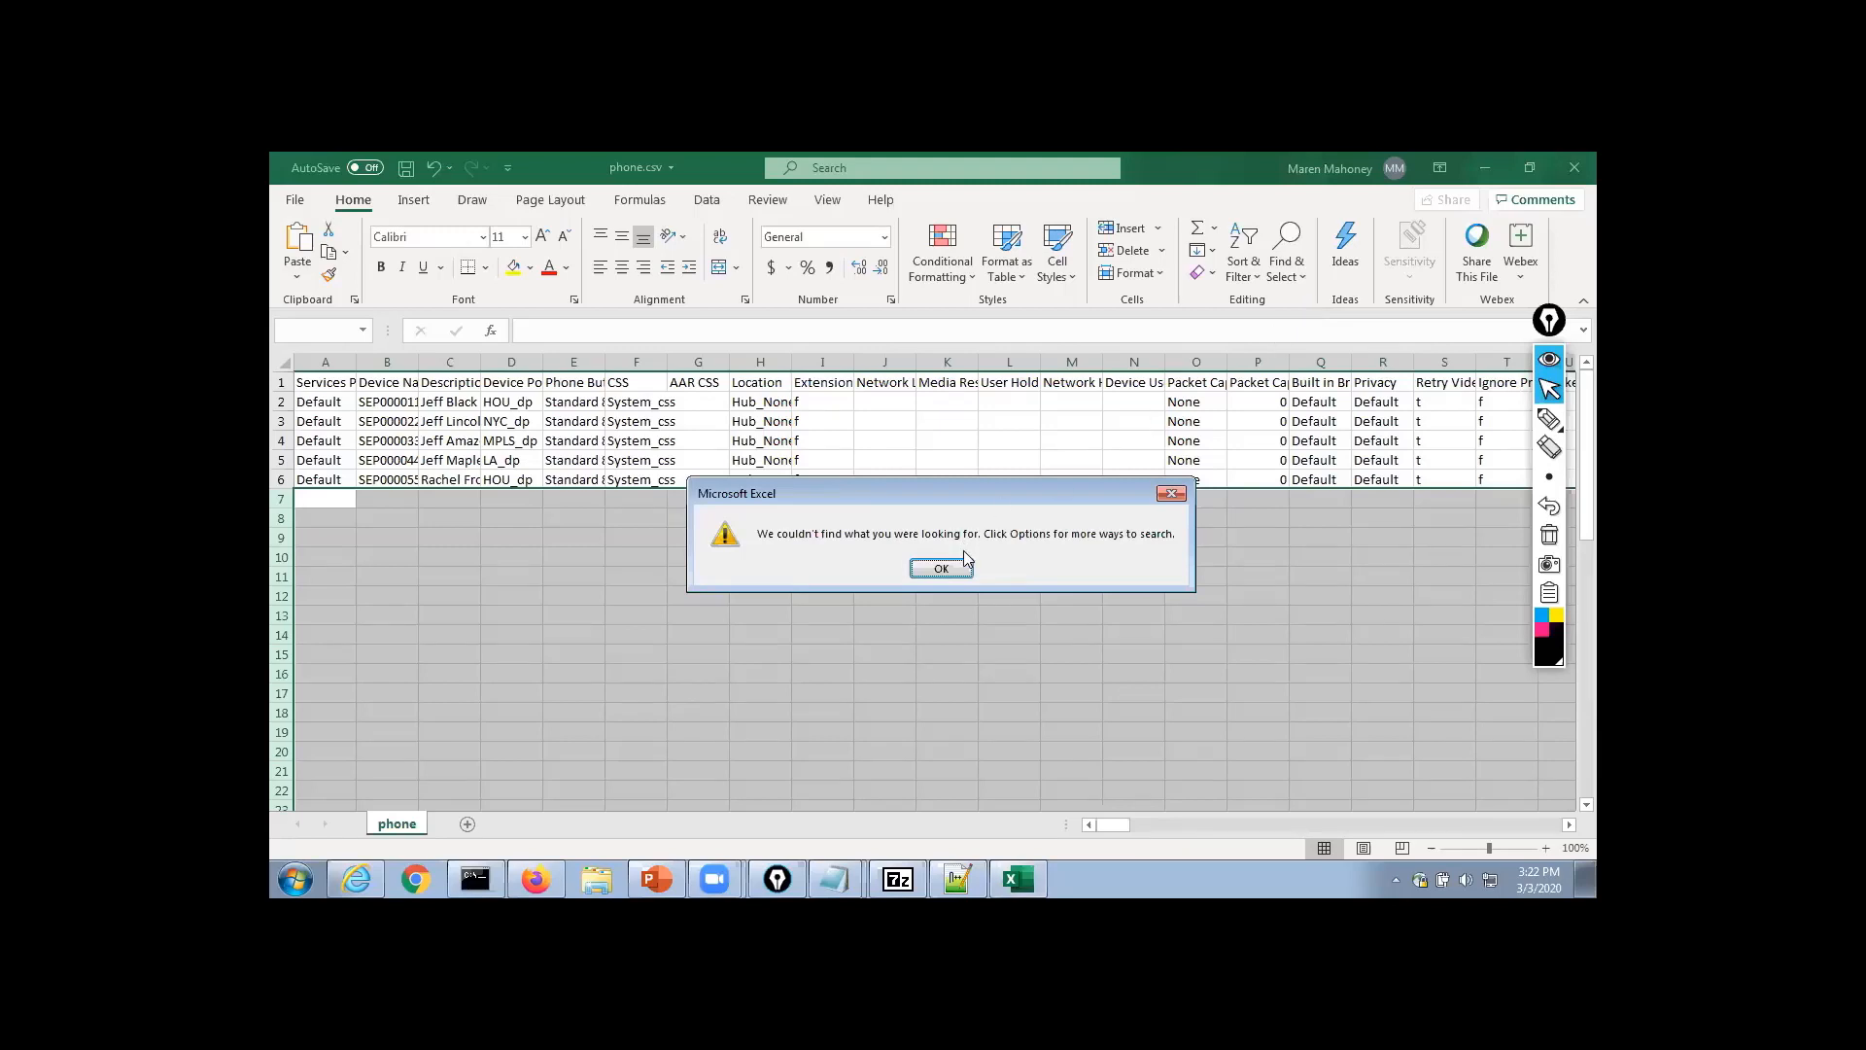
pyautogui.click(957, 571)
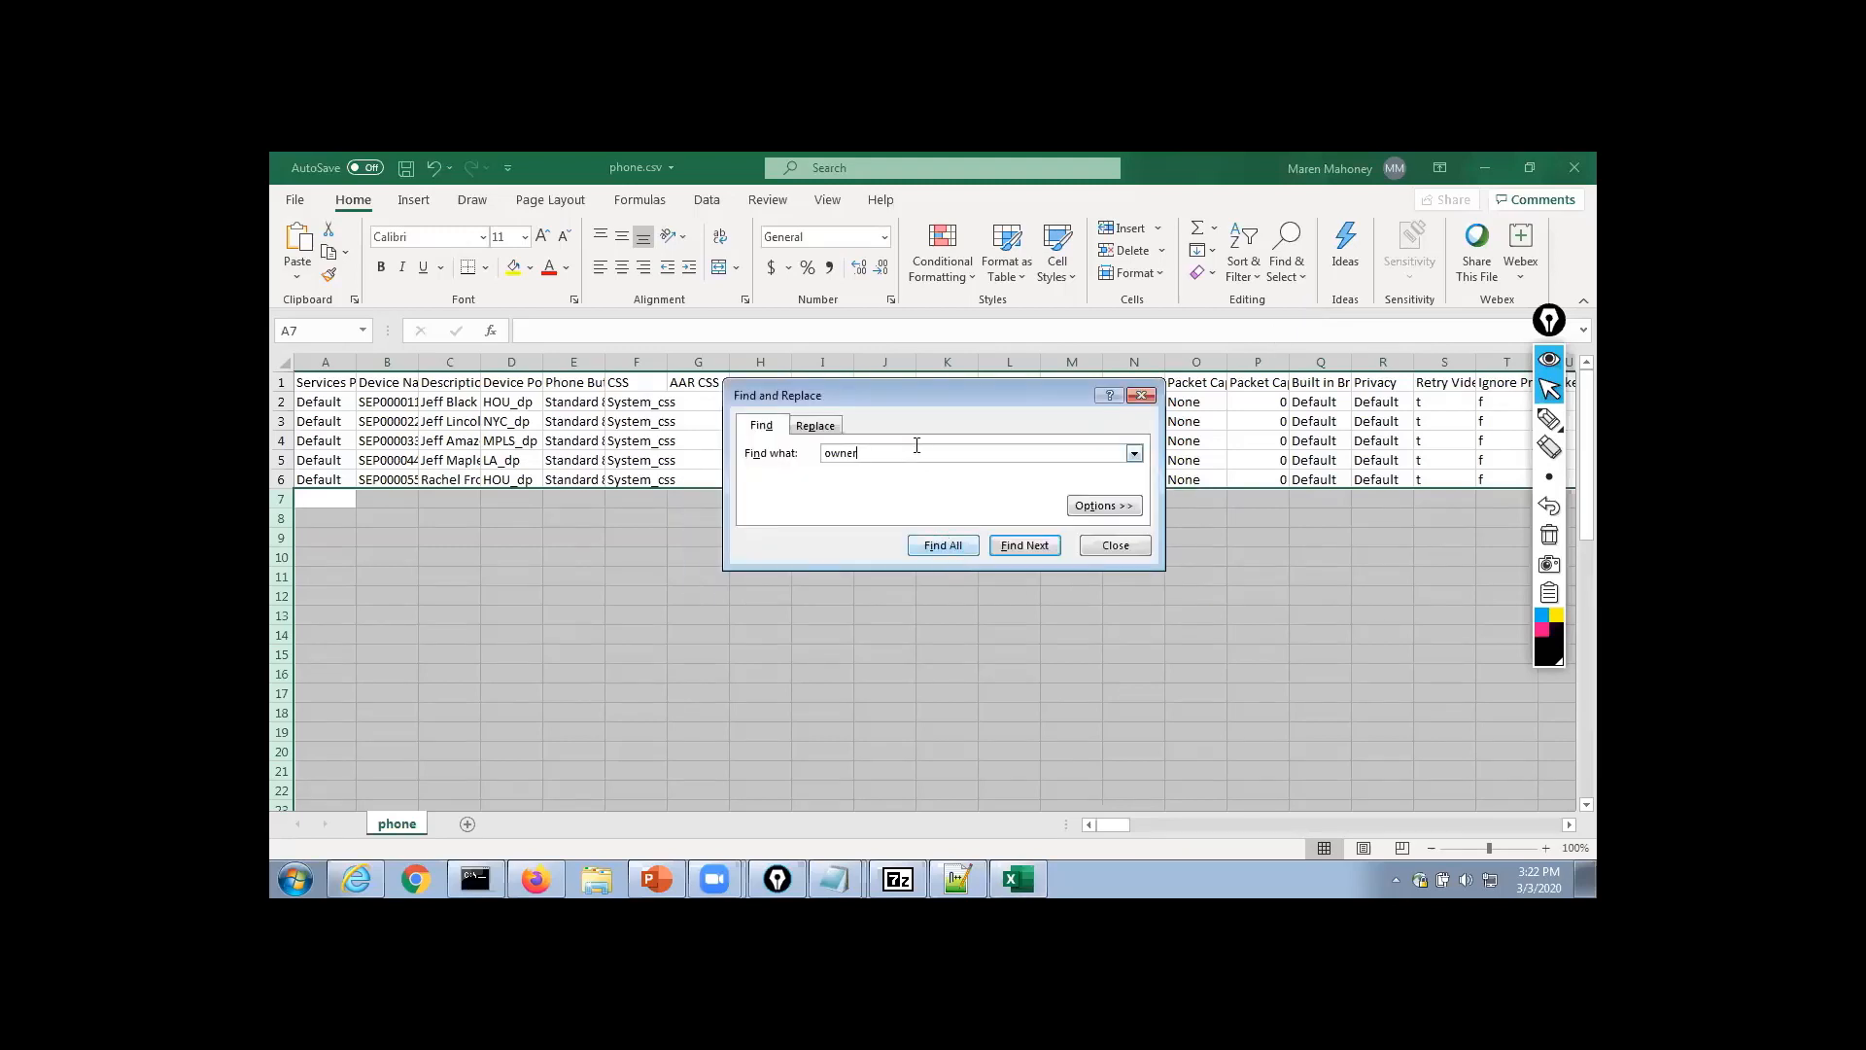
pyautogui.press('Return')
pyautogui.press('Return')
pyautogui.click(1100, 545)
# Search the whole sheet from cell A1 for "owner" to locate the Owner User ID column, and close the search
pyautogui.click(336, 381)
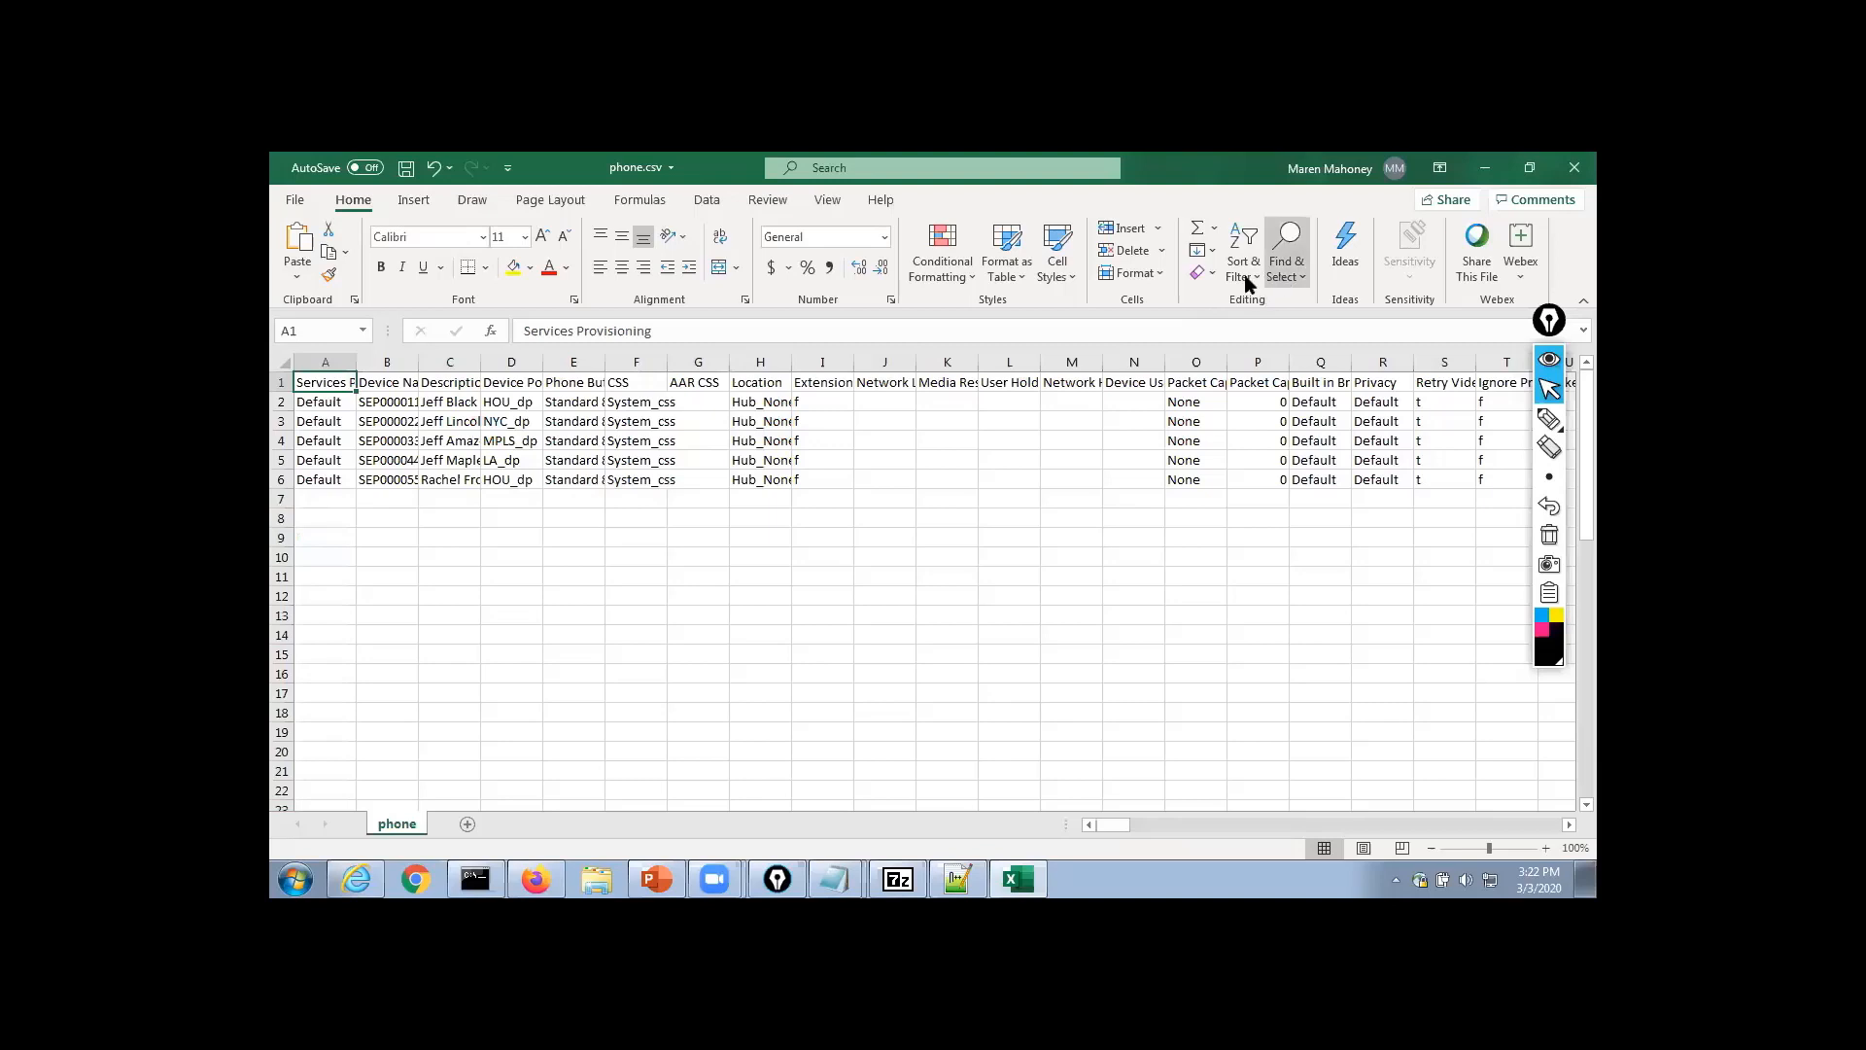
pyautogui.click(1285, 272)
pyautogui.click(1291, 305)
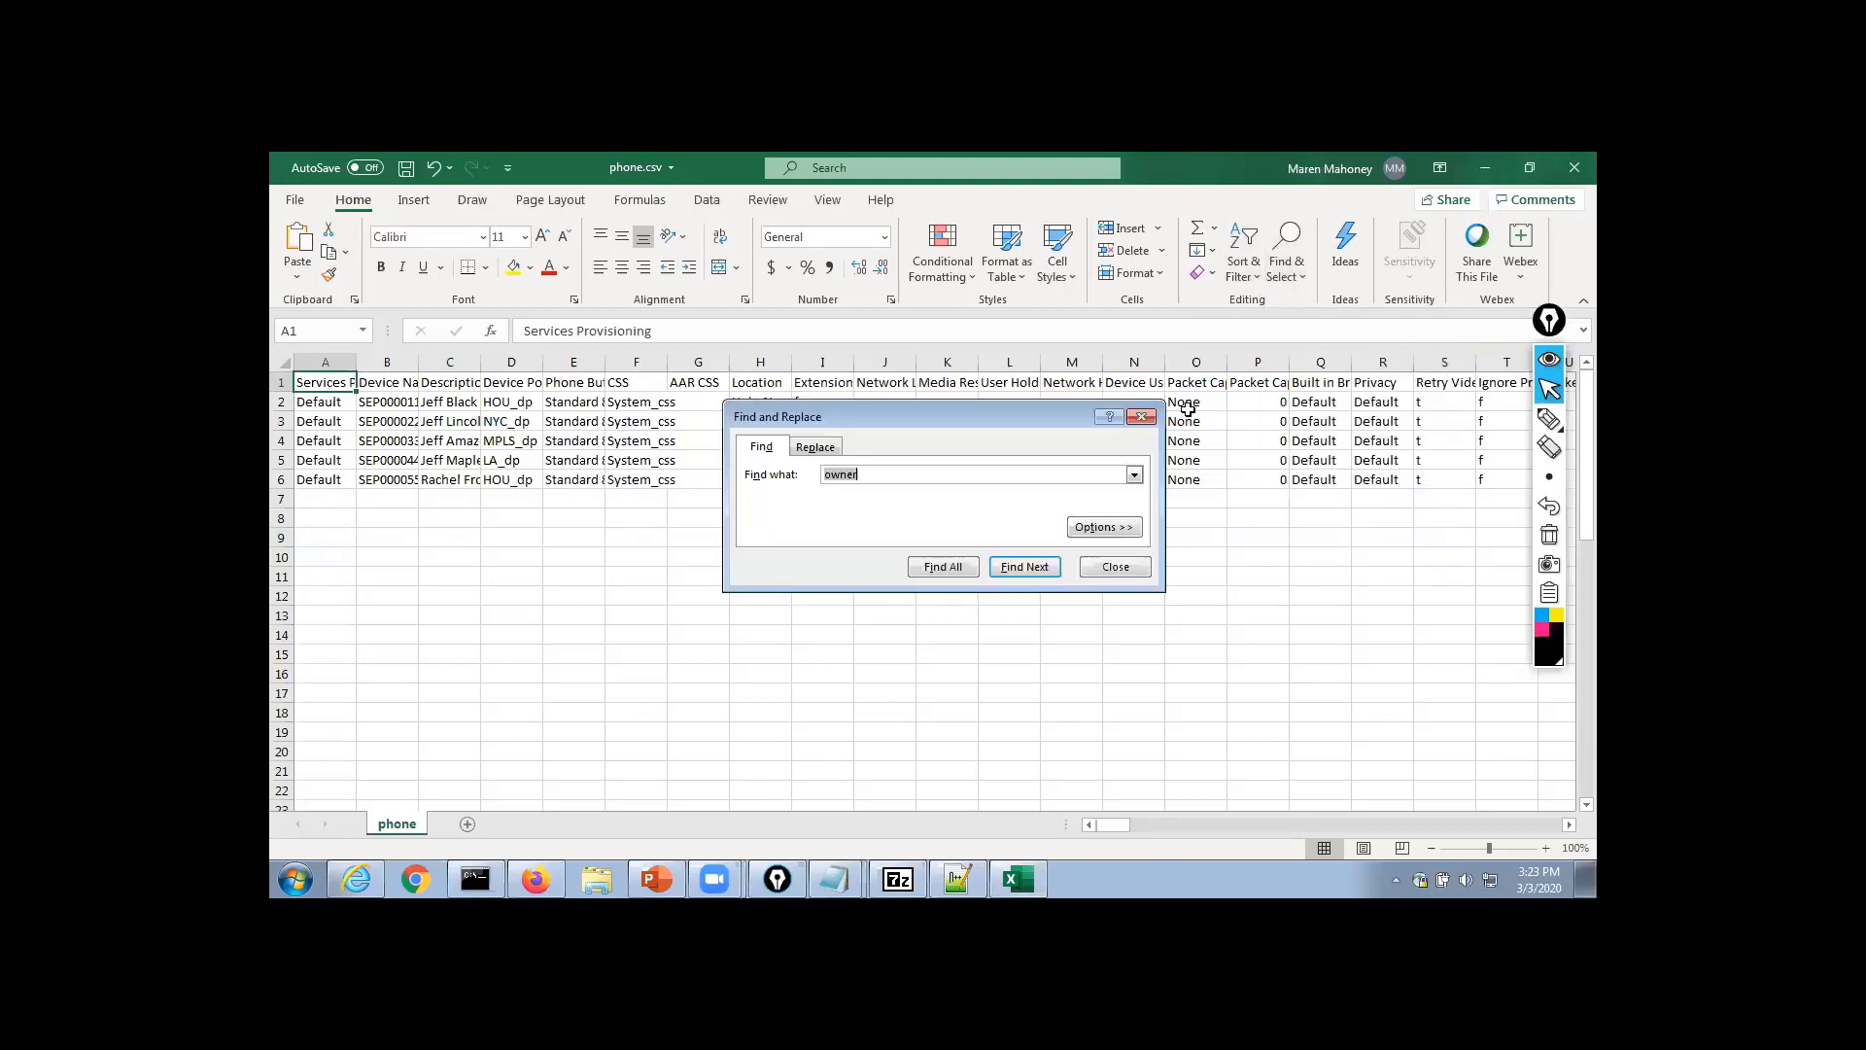
pyautogui.click(1016, 569)
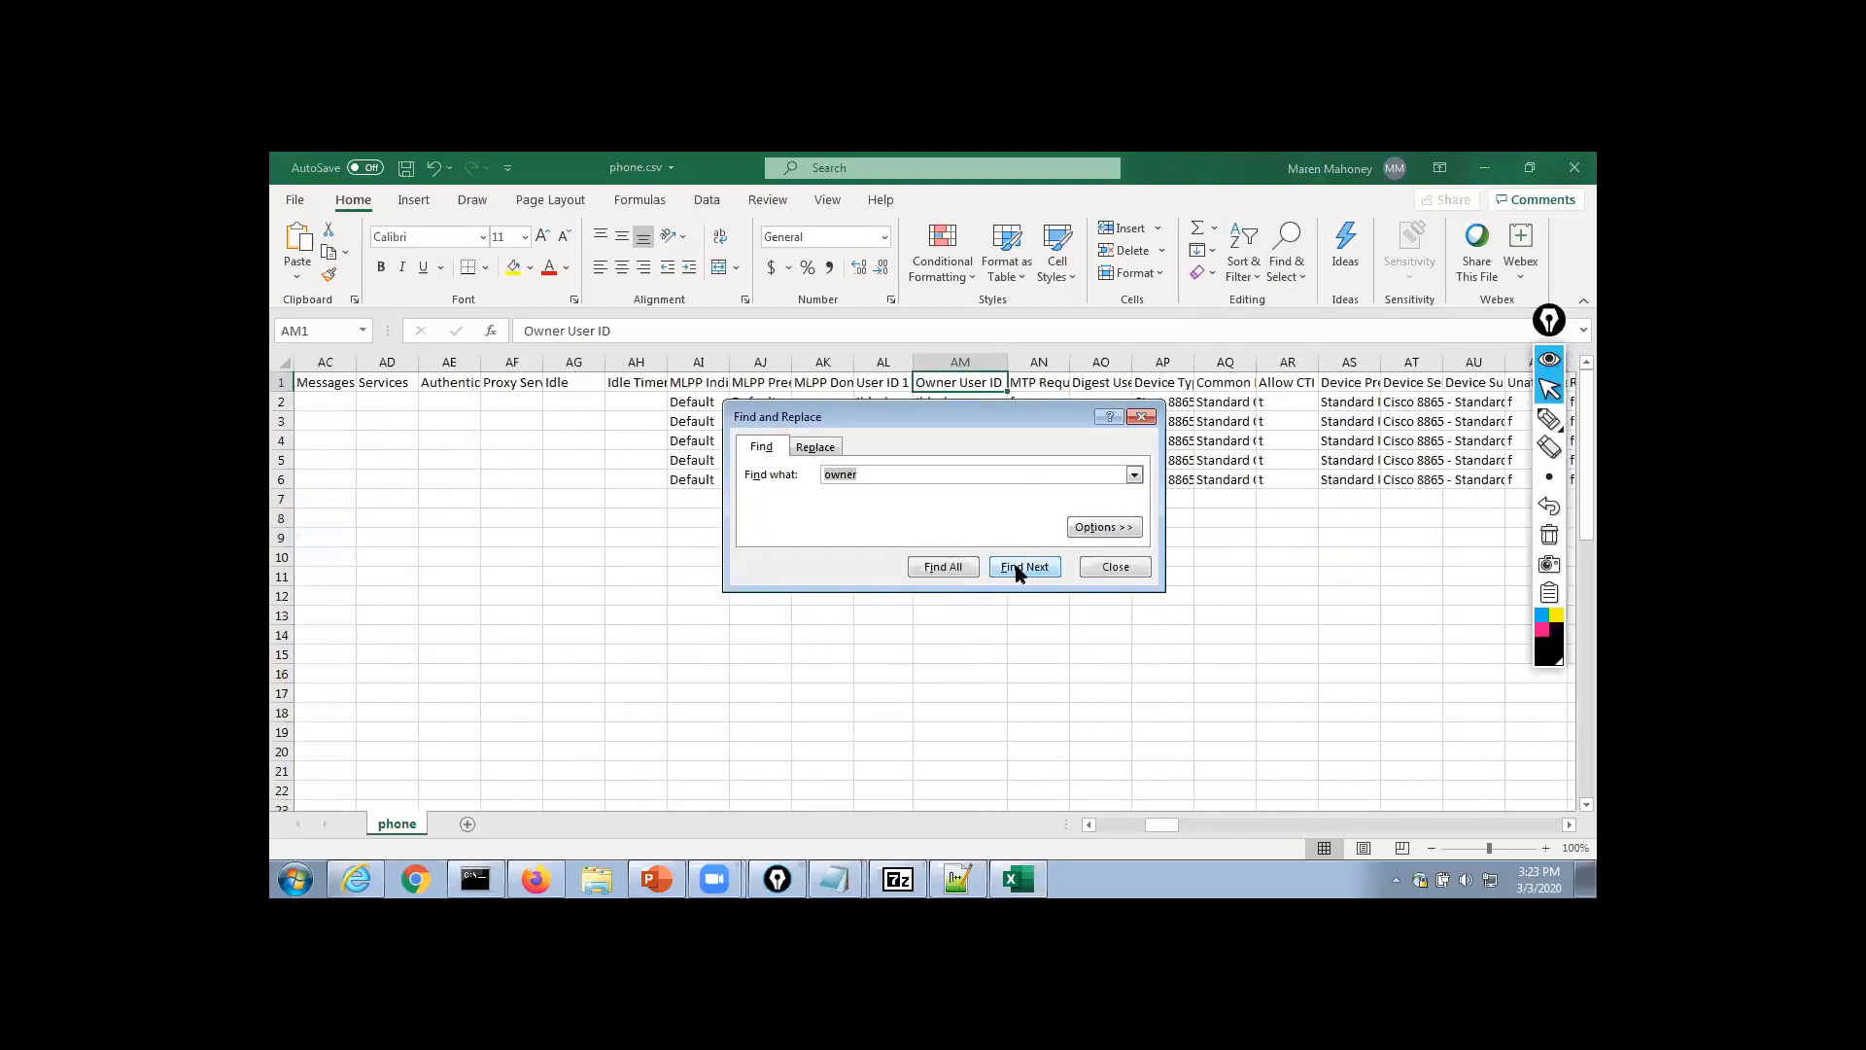
pyautogui.click(1016, 569)
pyautogui.click(1018, 571)
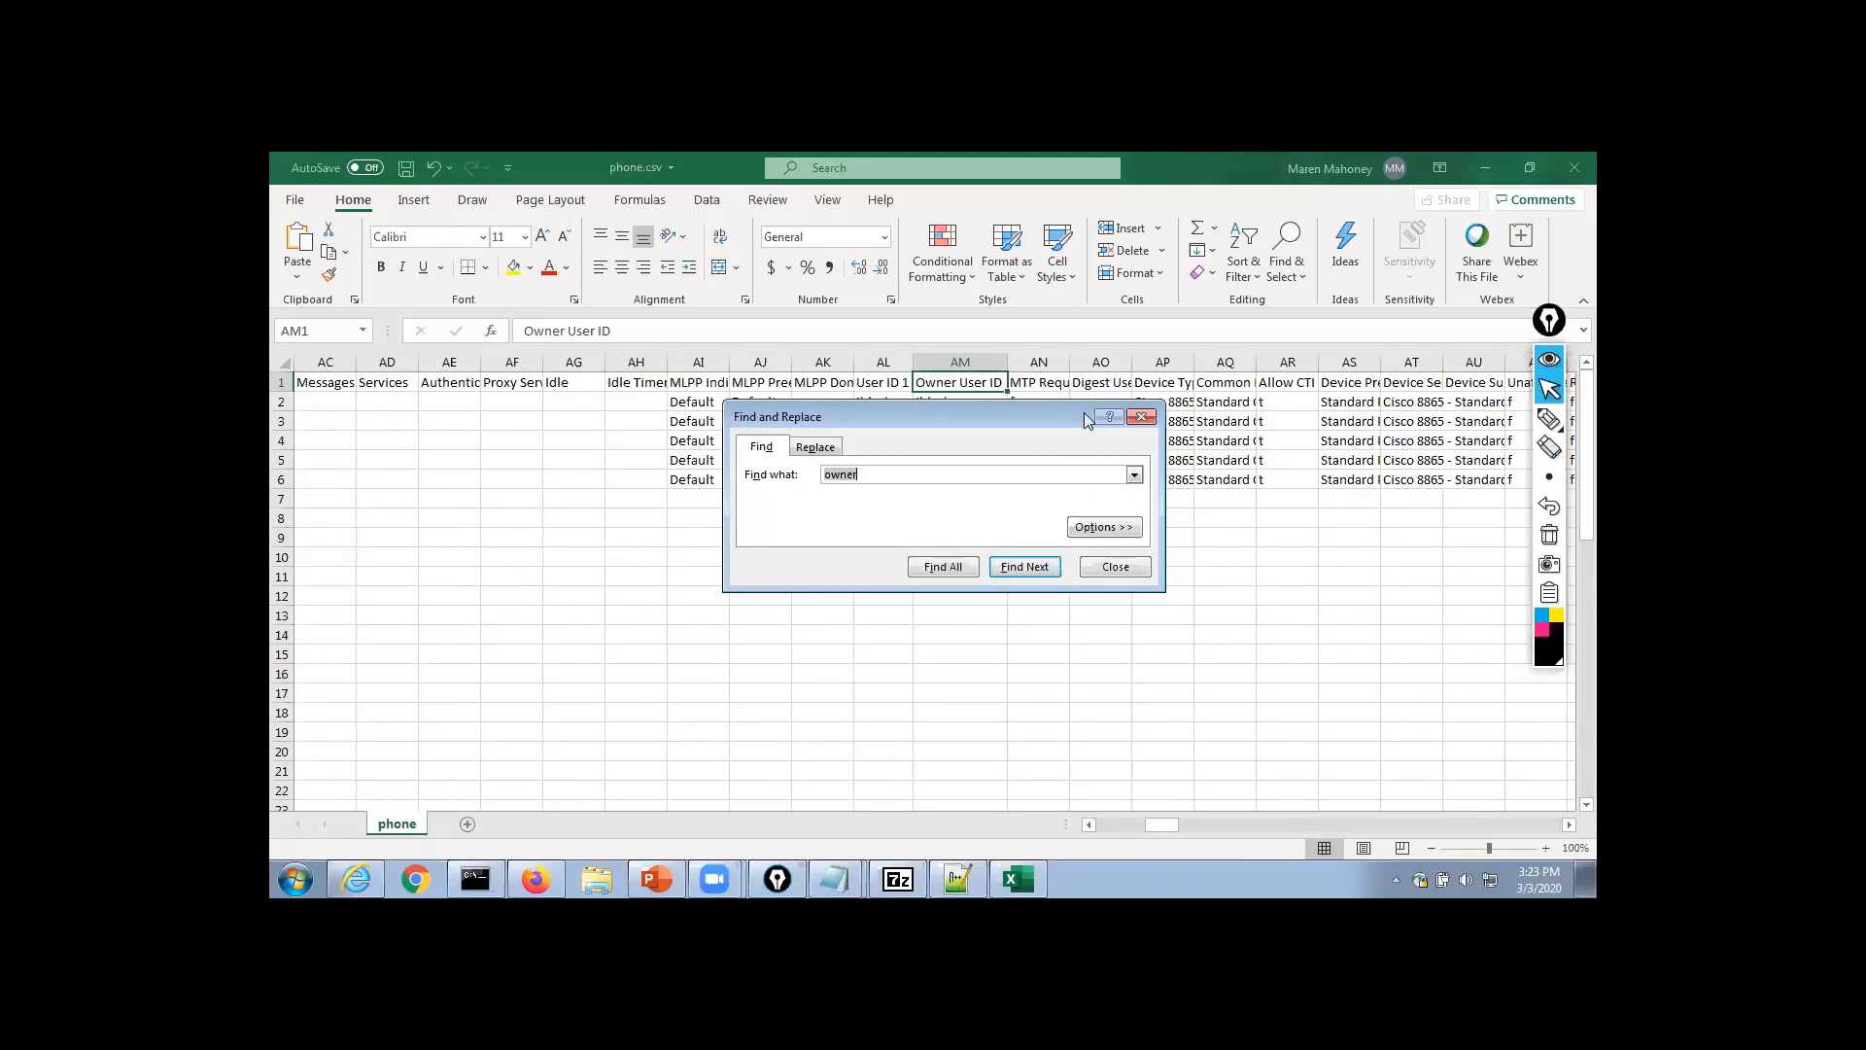
pyautogui.click(1145, 417)
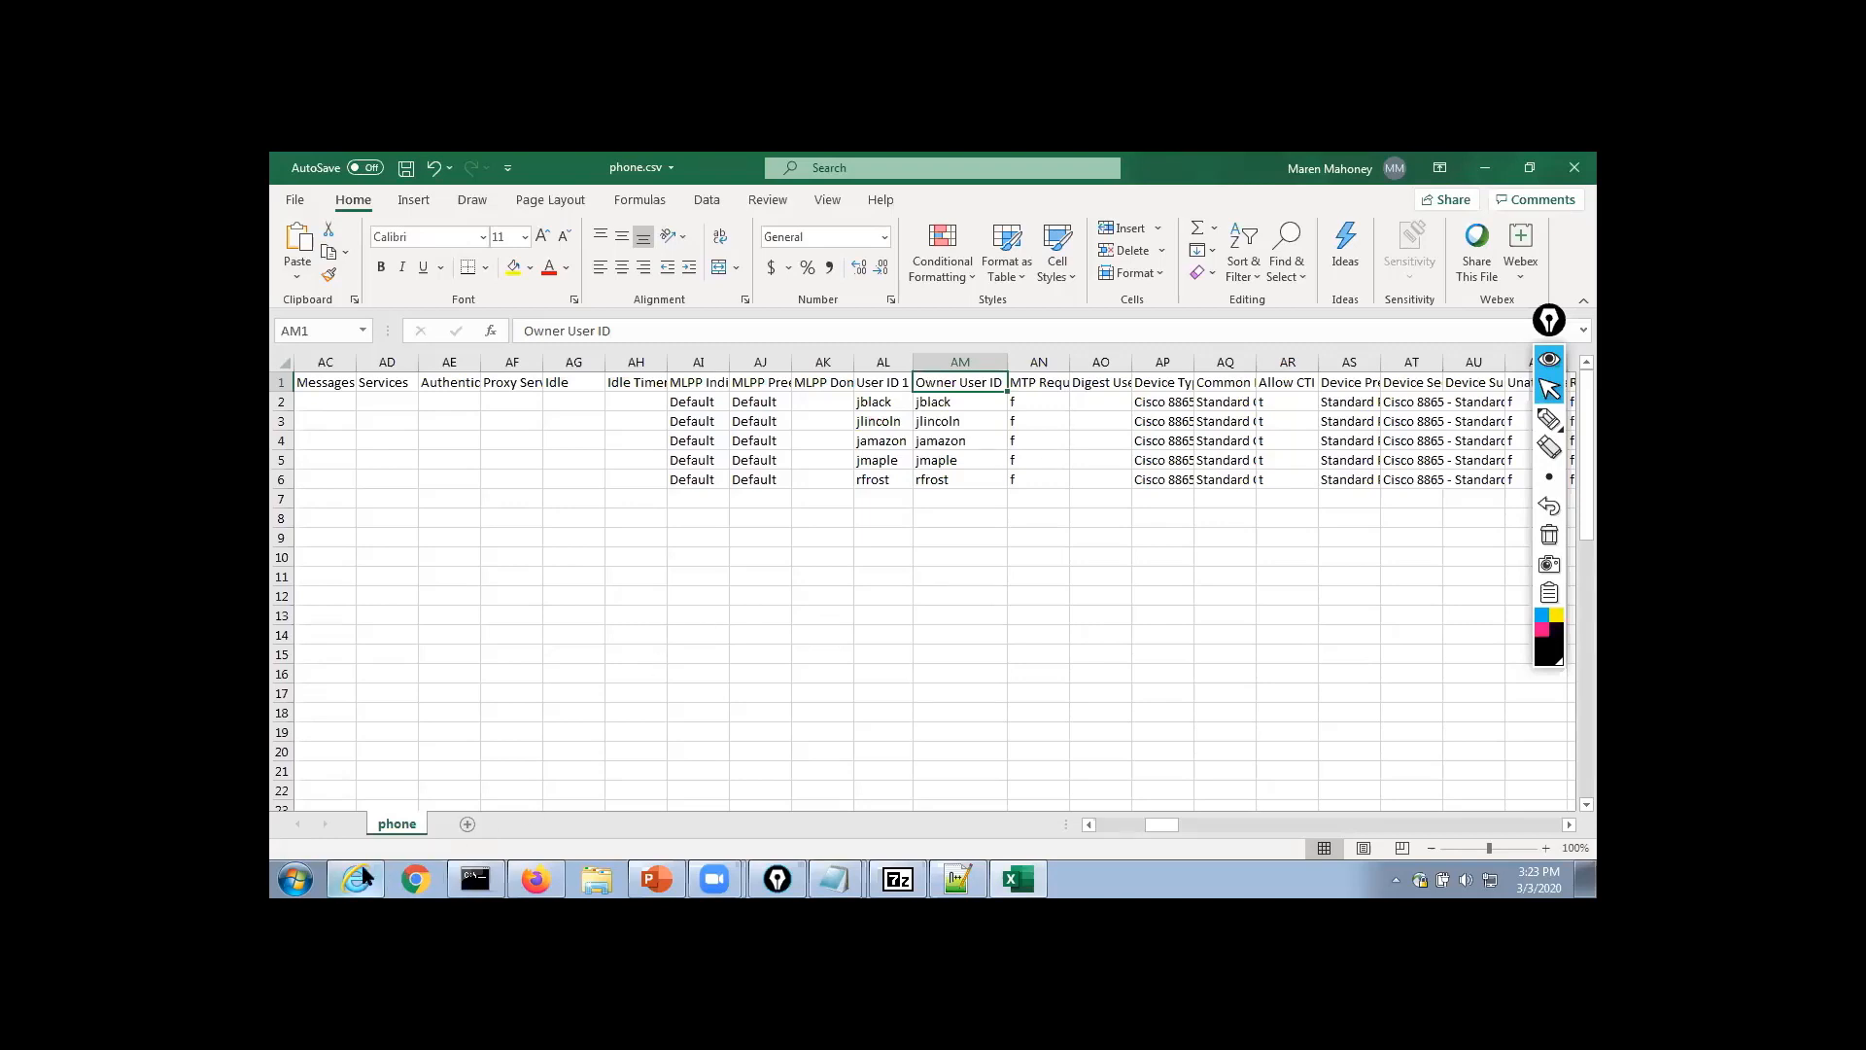
# Close phone.csv without saving the changes
pyautogui.moveTo(362, 877)
pyautogui.click(1575, 168)
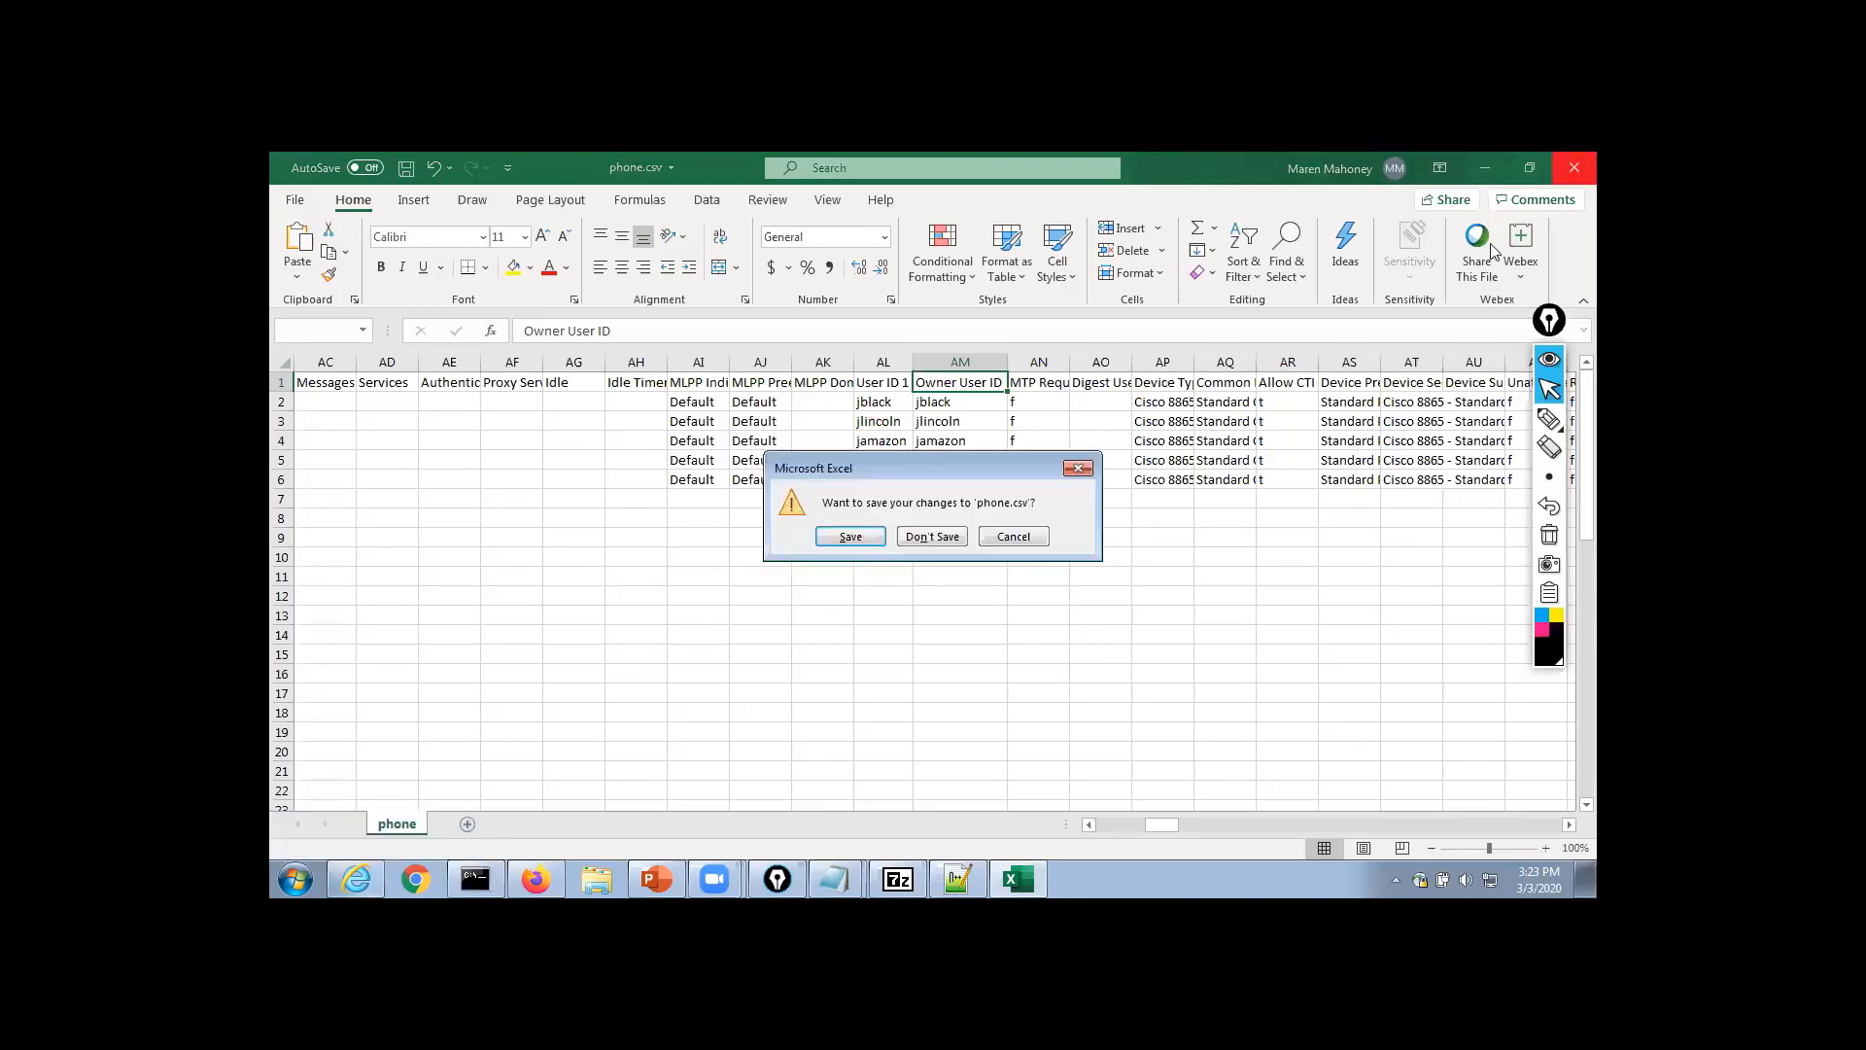
pyautogui.click(936, 543)
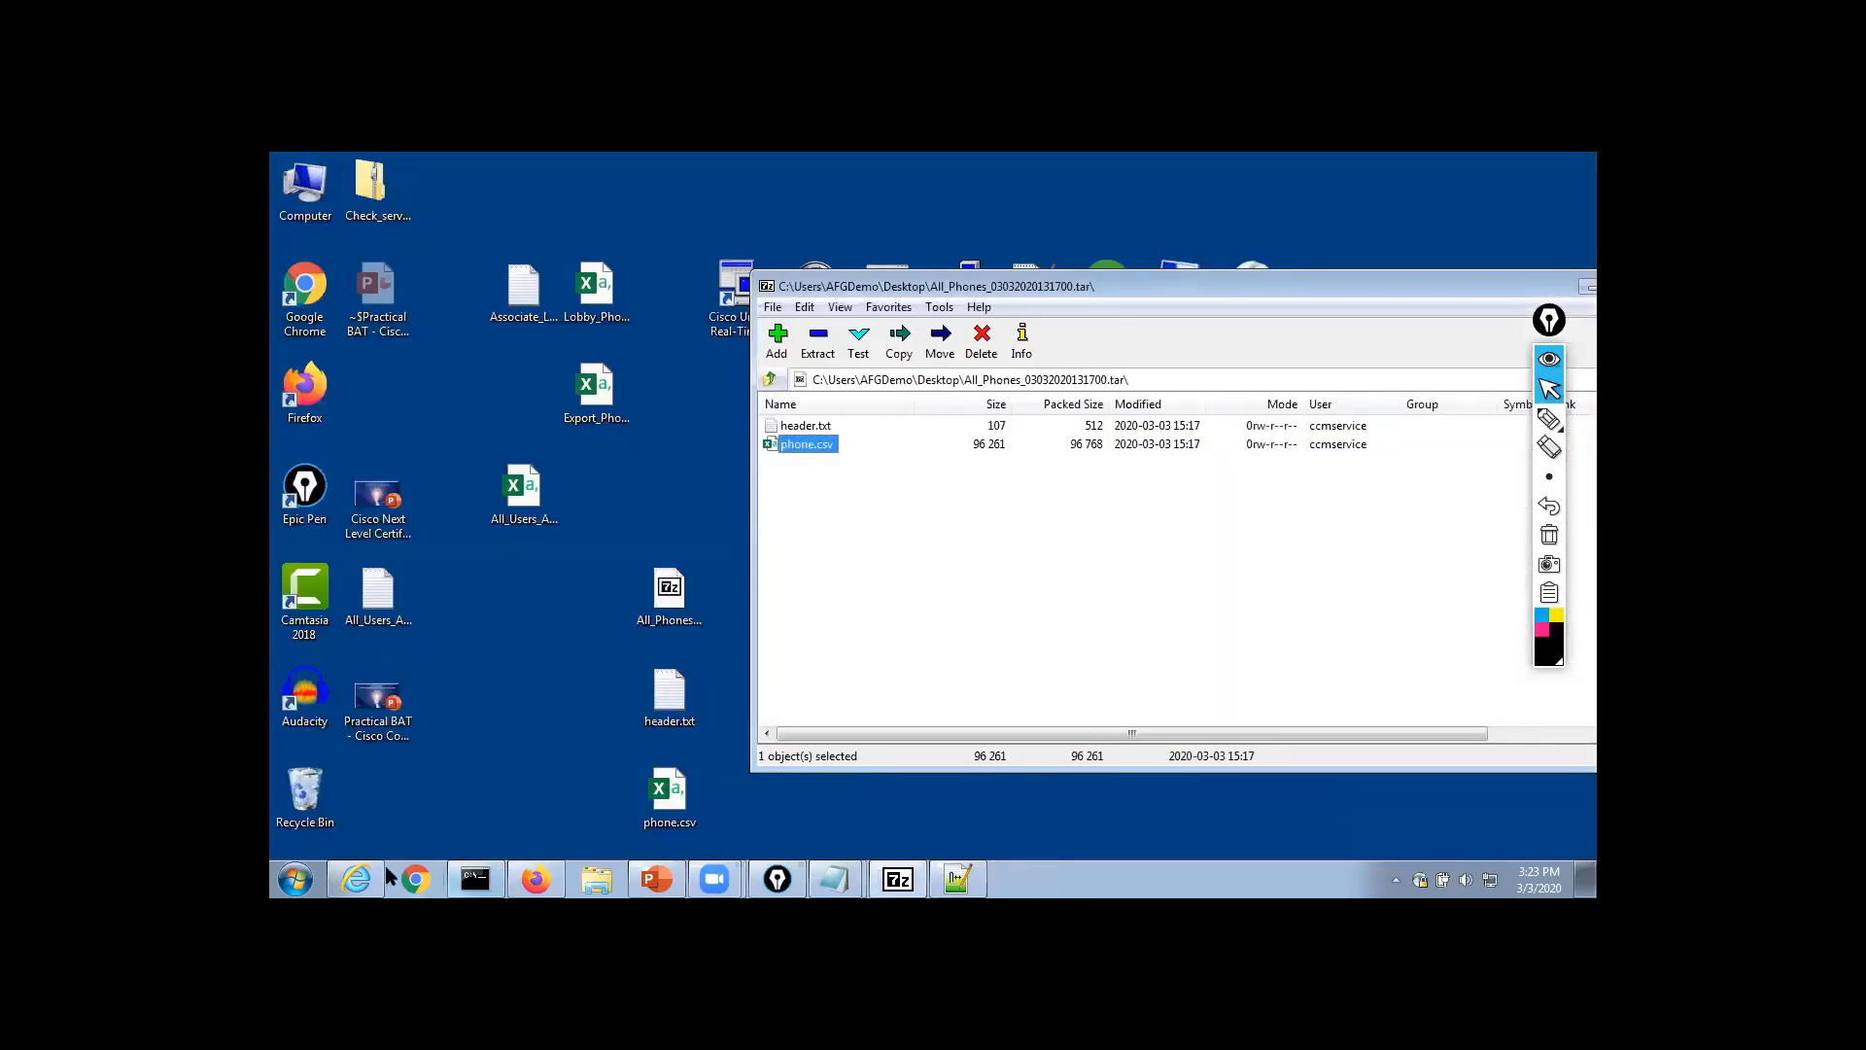
# Switch to Cisco Unified CM Administration in Internet Explorer and list all phones without any search filter
pyautogui.click(356, 877)
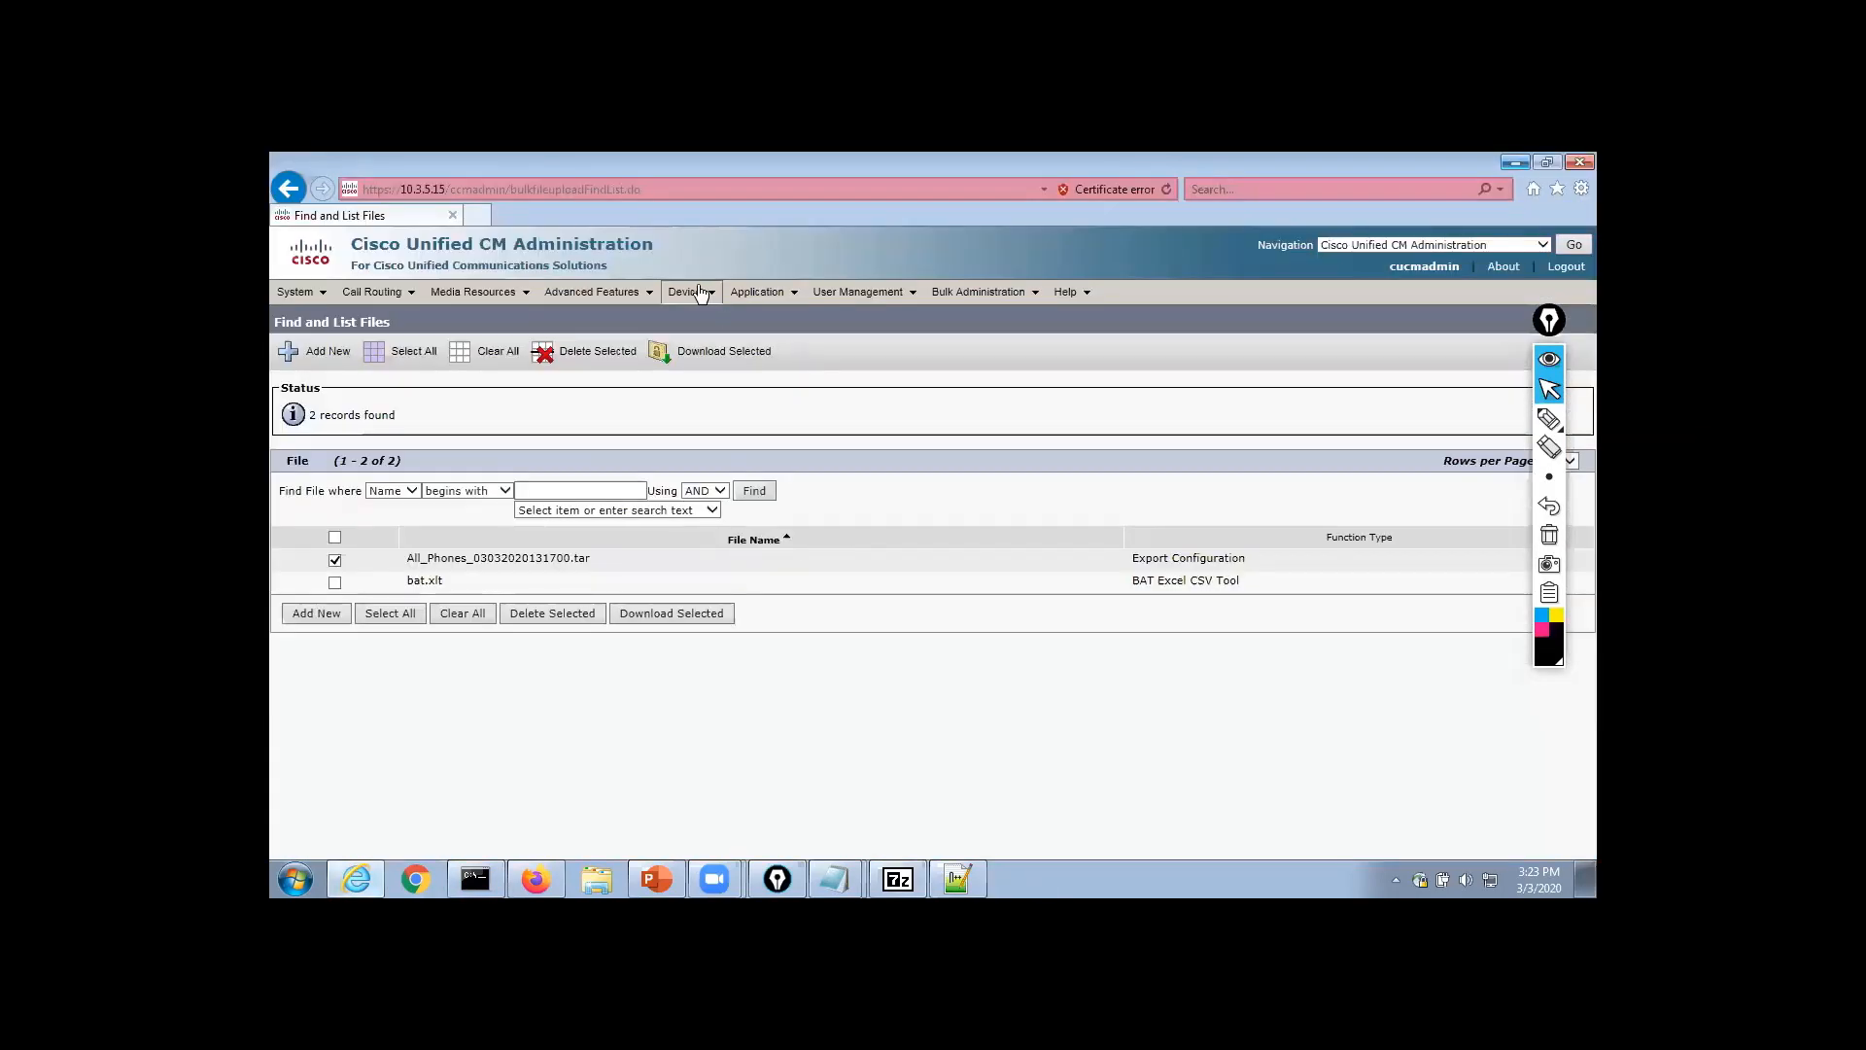
pyautogui.moveTo(685, 292)
pyautogui.click(716, 392)
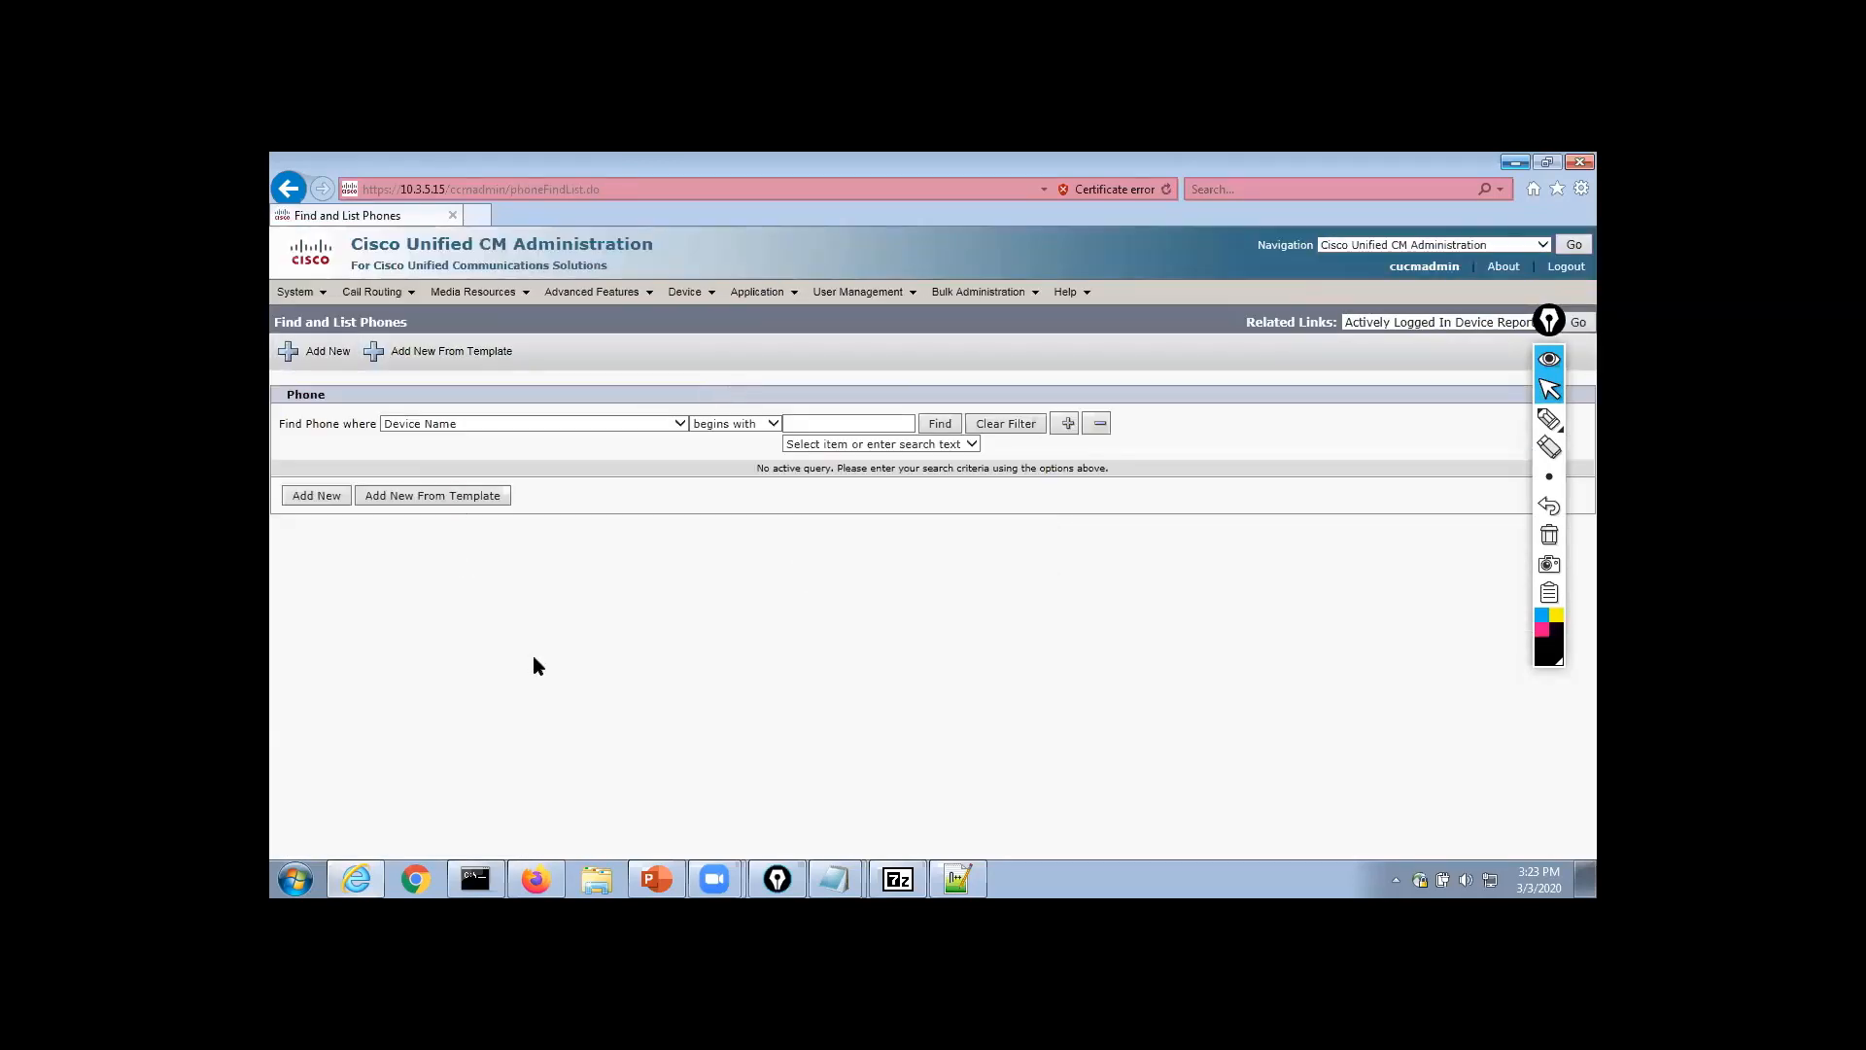
pyautogui.moveTo(685, 294)
pyautogui.click(687, 387)
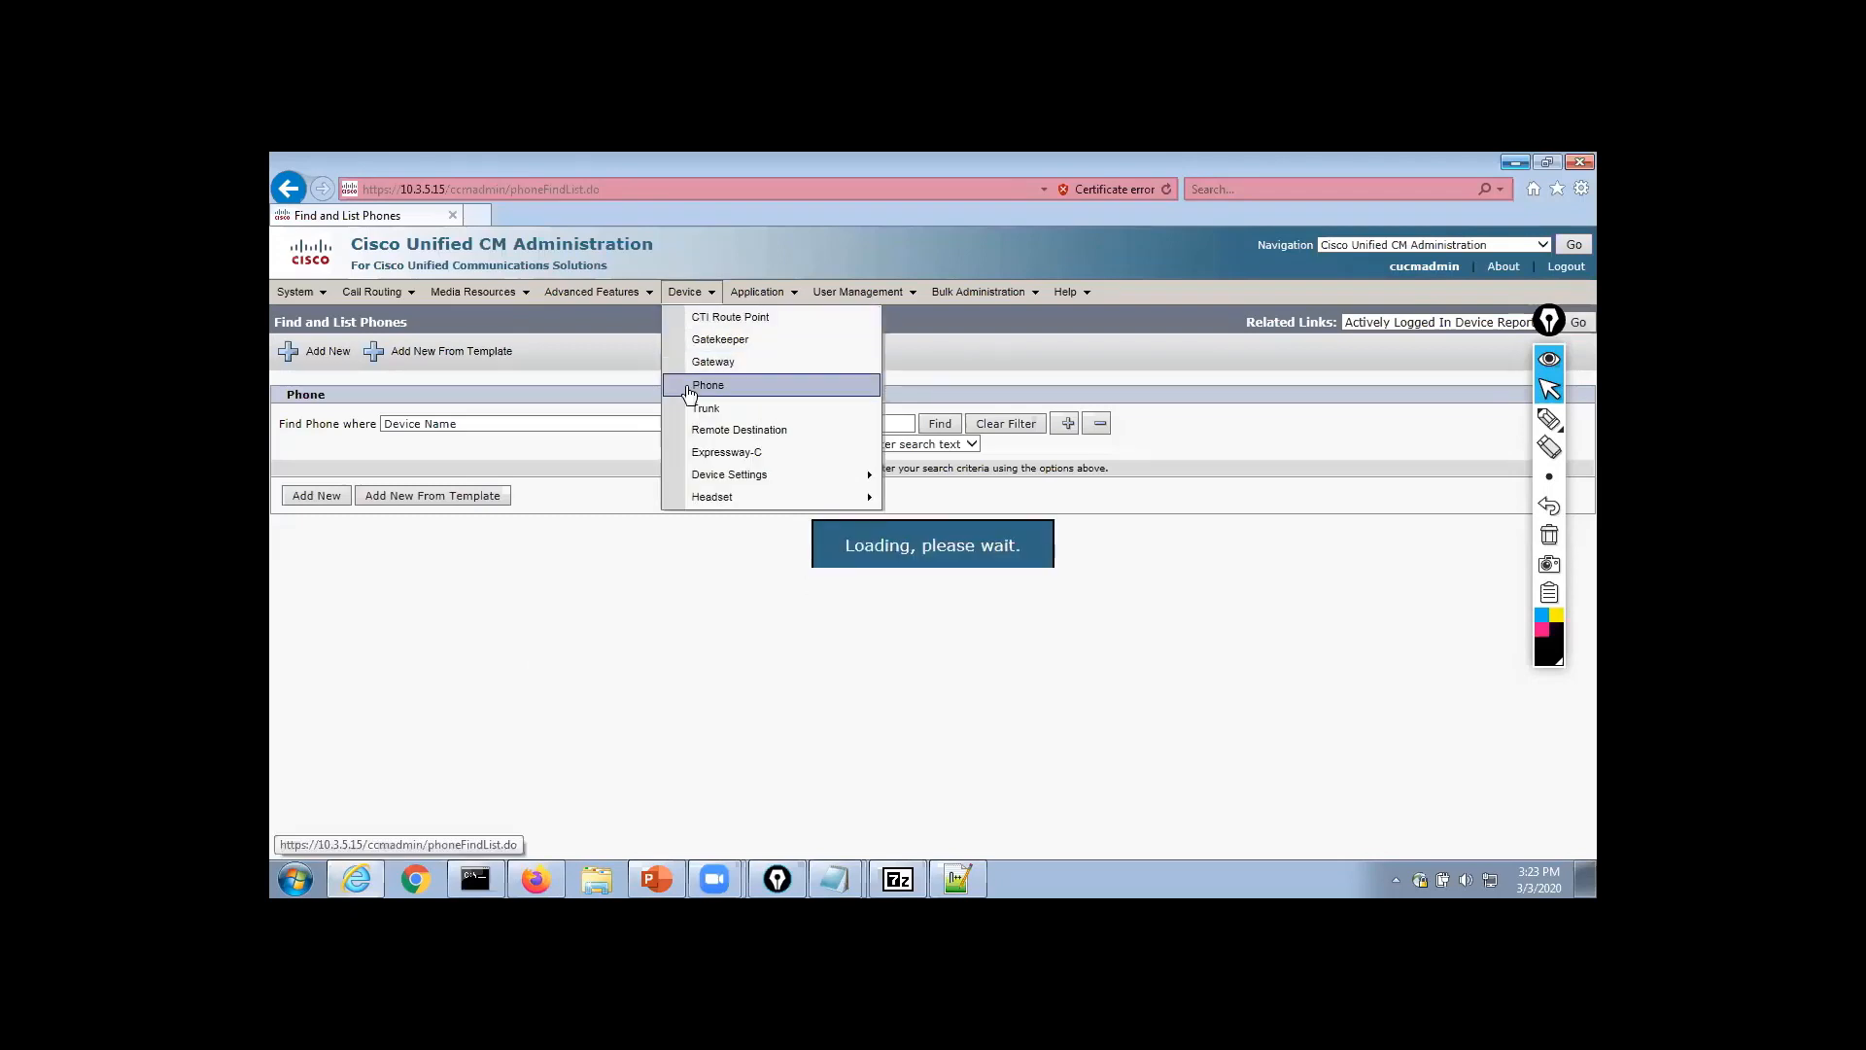
pyautogui.click(928, 426)
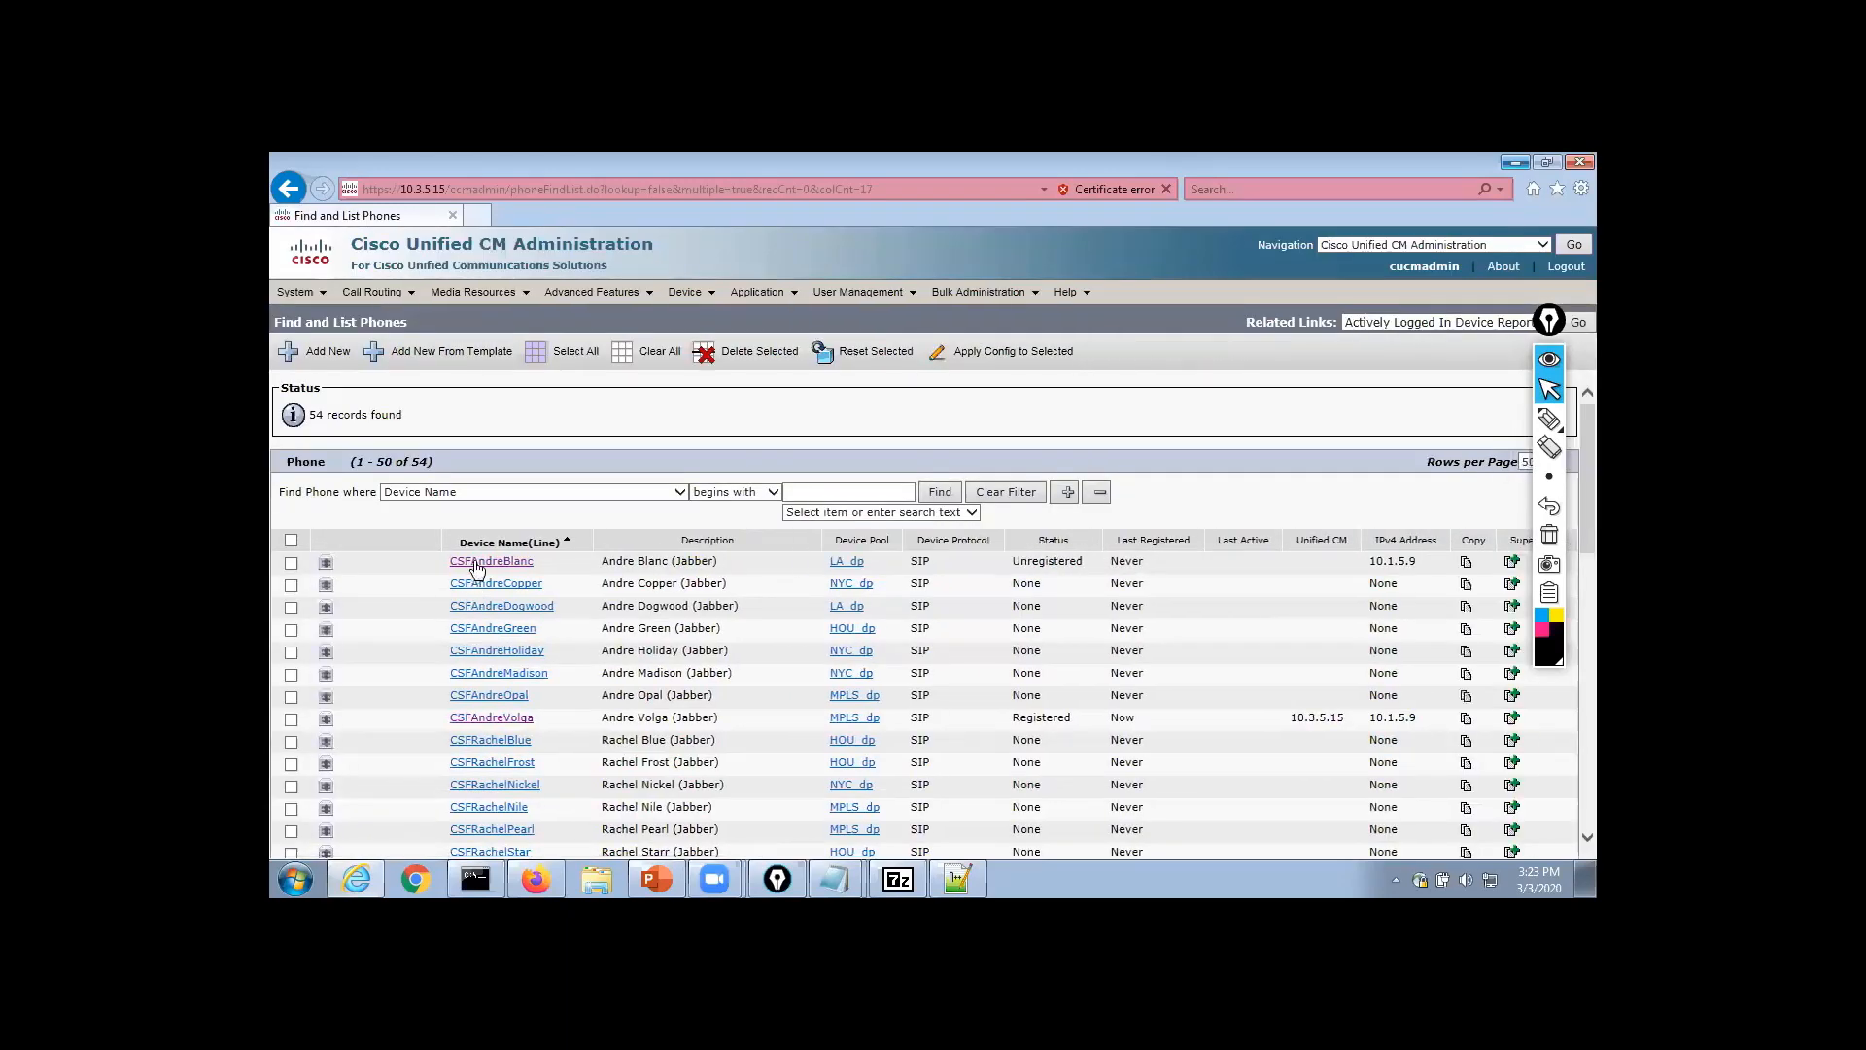
pyautogui.scroll(-7, 538, 666)
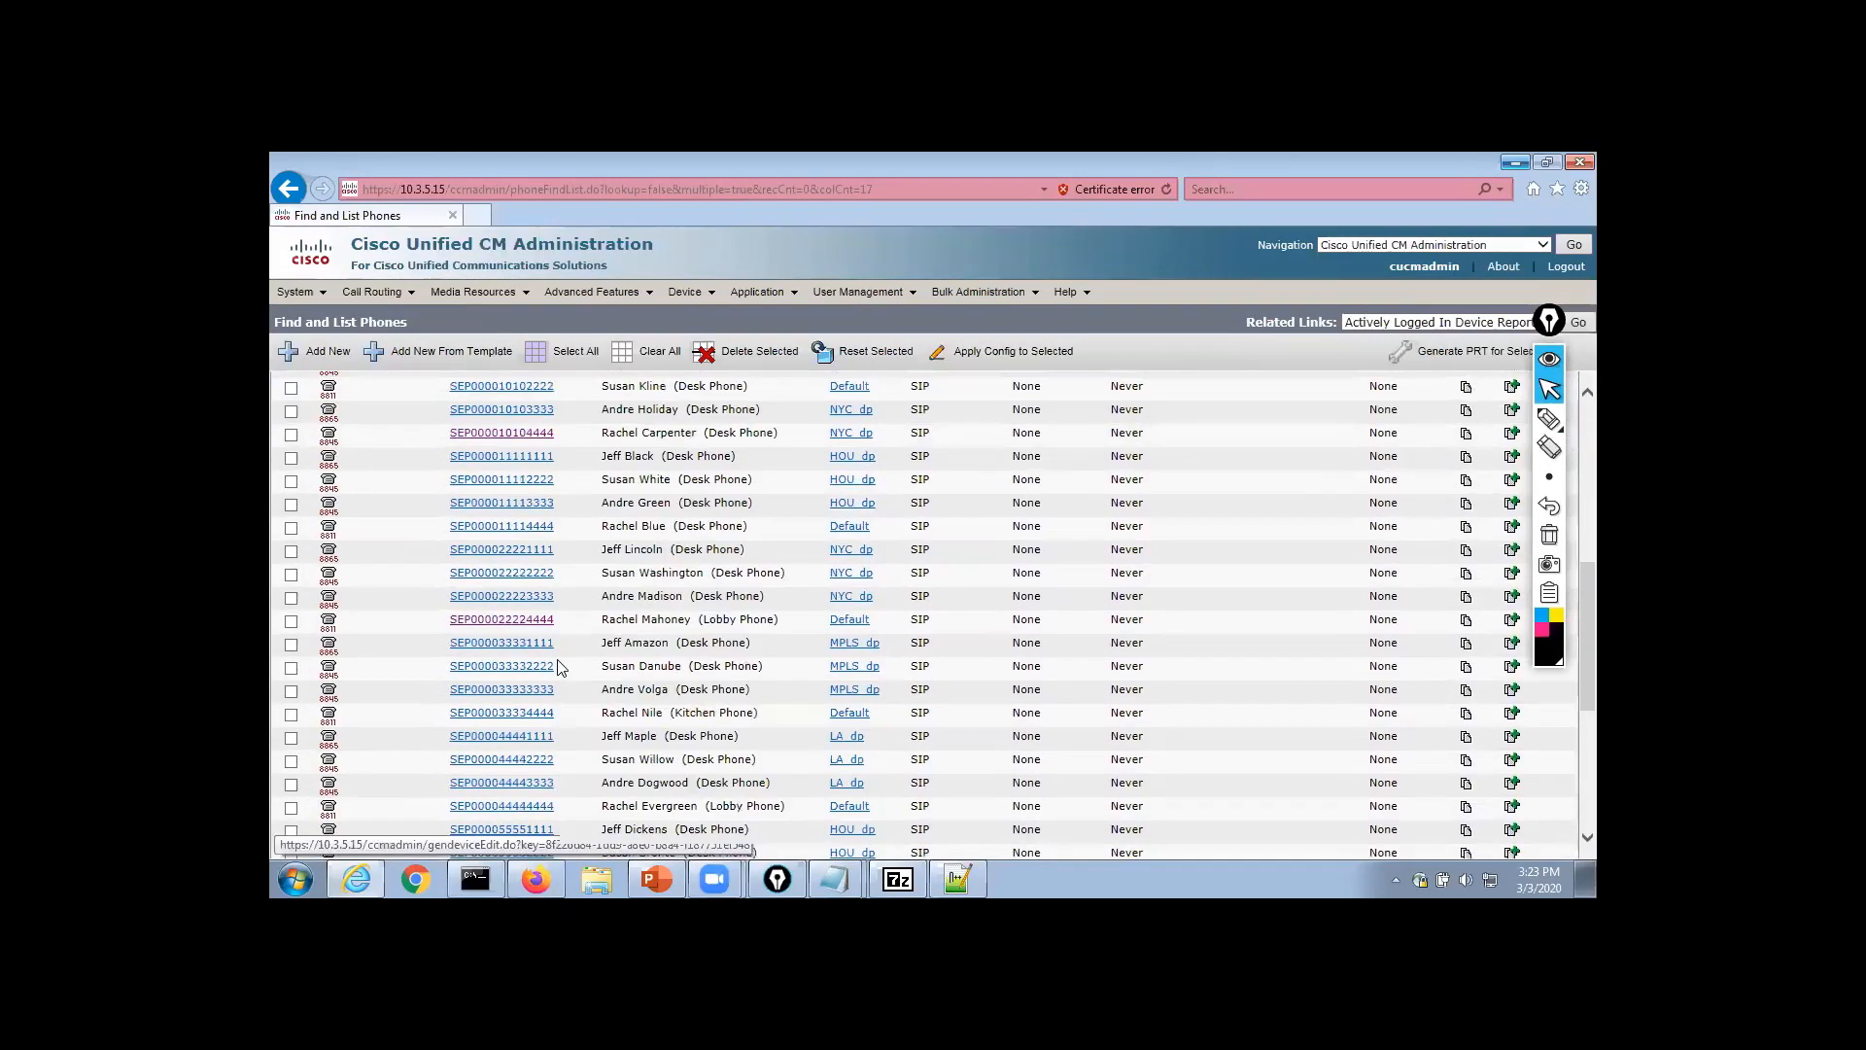
pyautogui.click(512, 623)
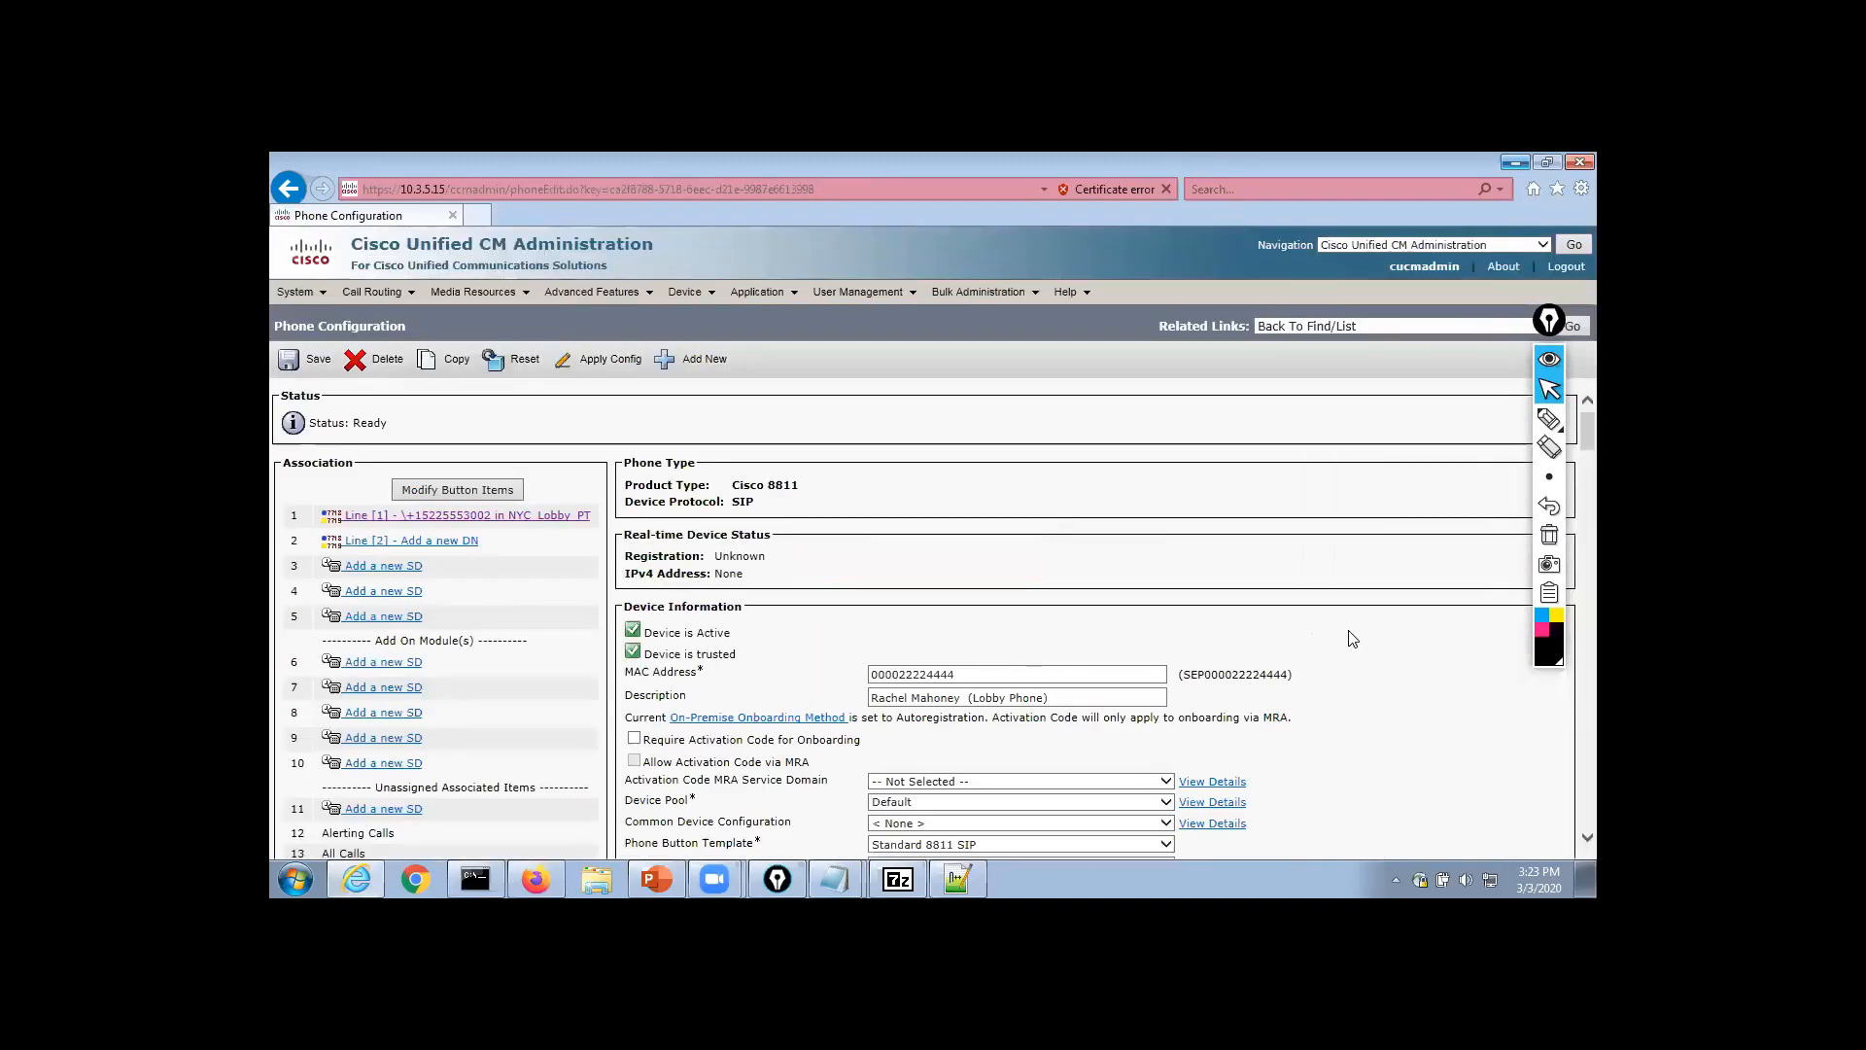
pyautogui.scroll(-4, 1352, 638)
pyautogui.scroll(-3, 1352, 639)
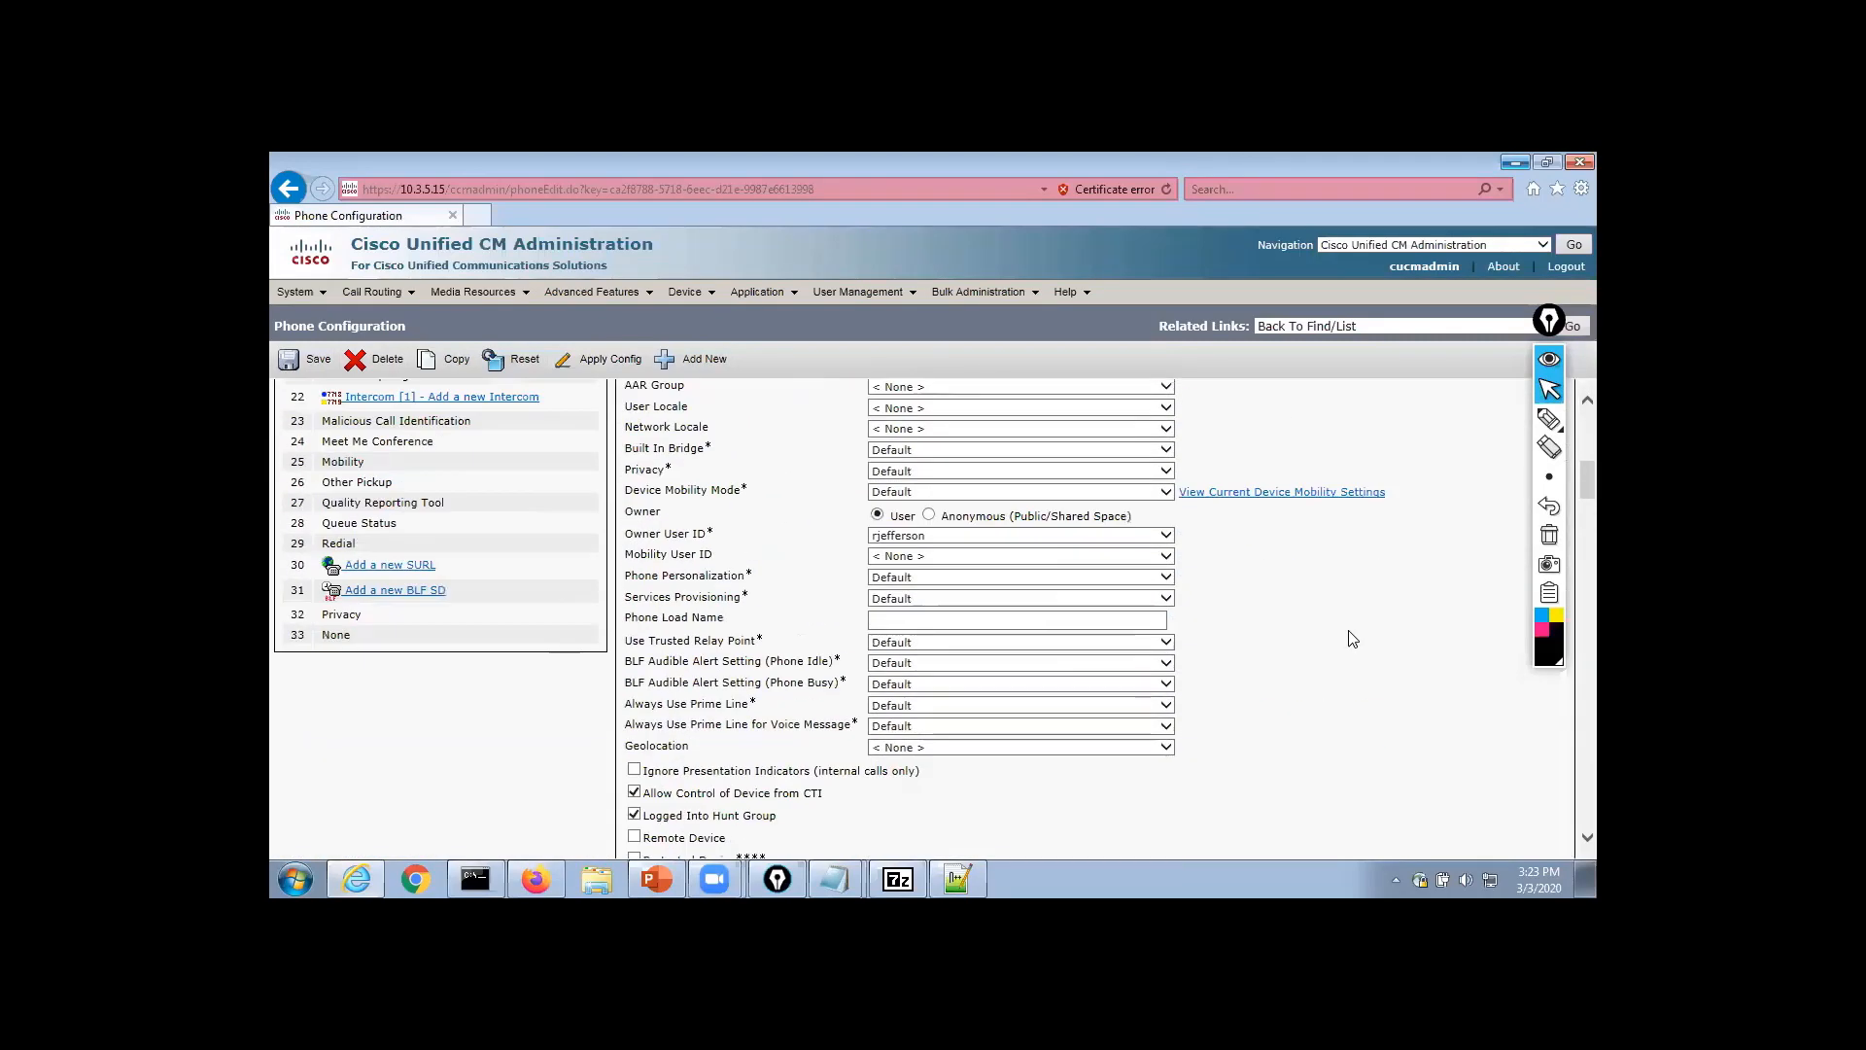
pyautogui.click(900, 535)
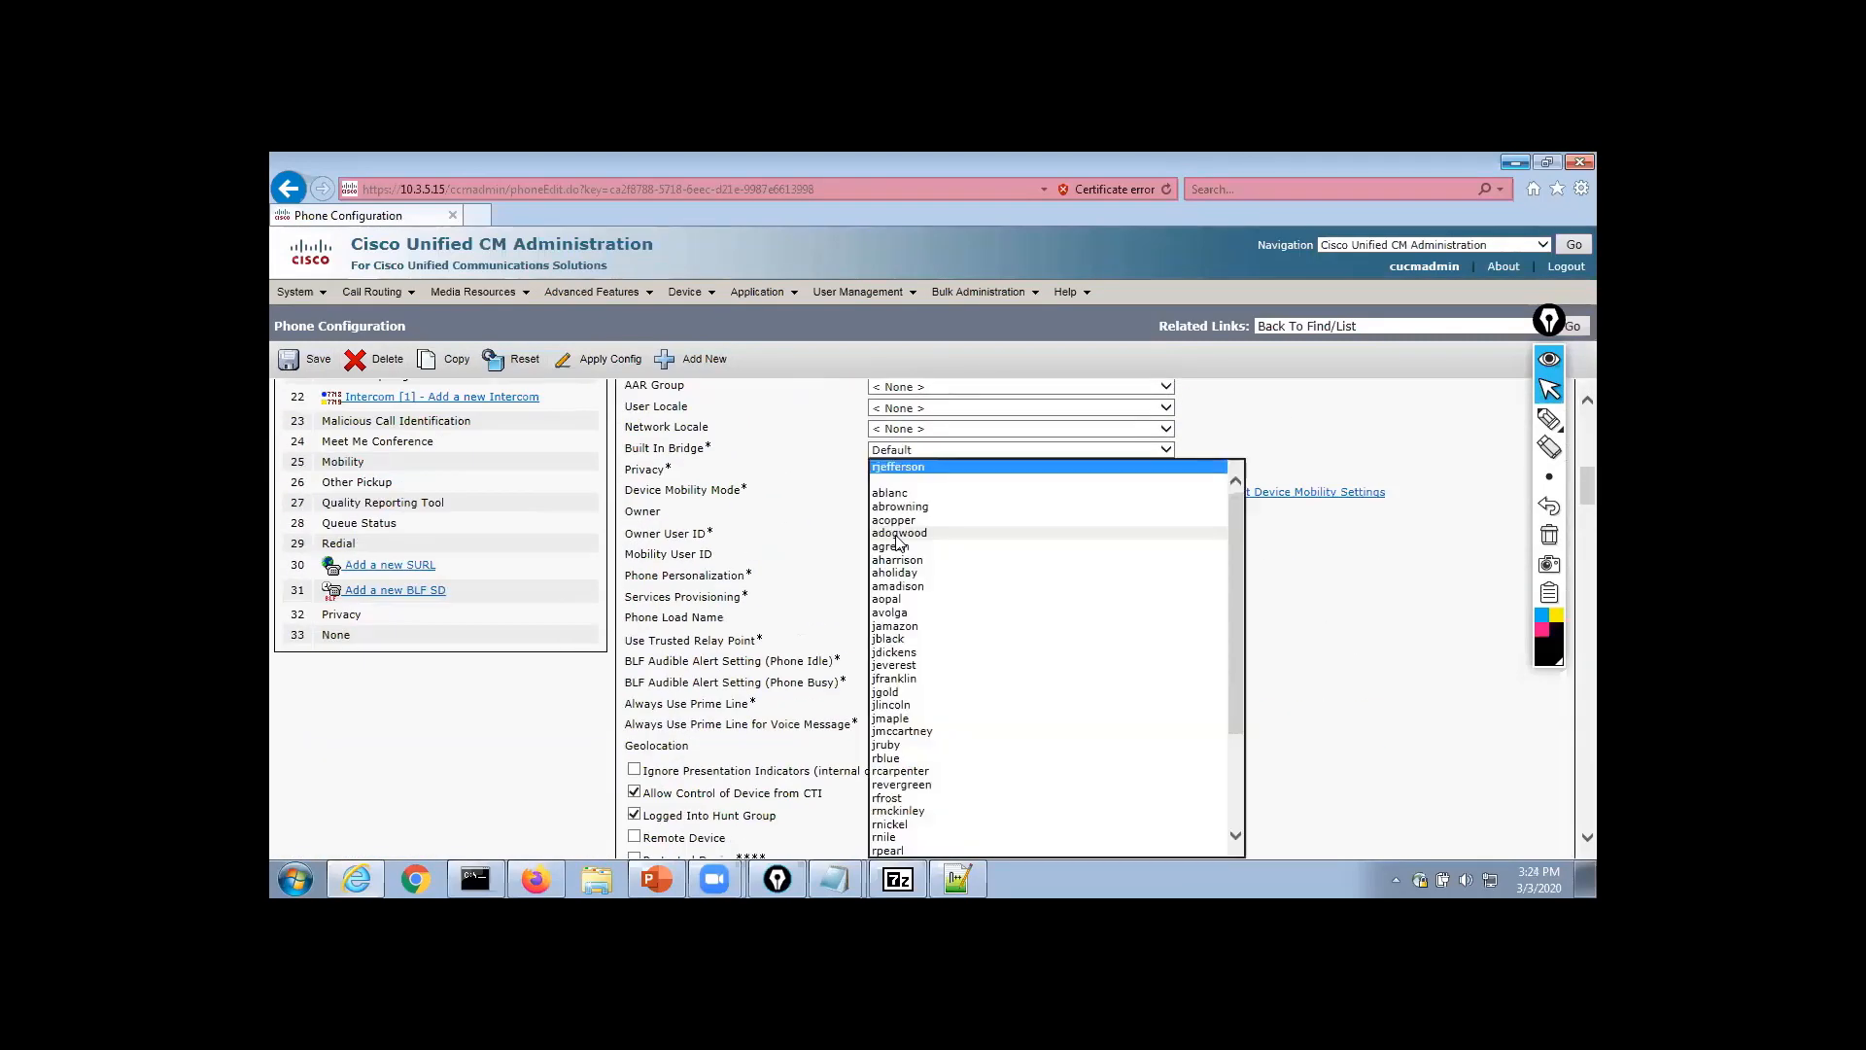
pyautogui.click(901, 480)
pyautogui.click(1089, 587)
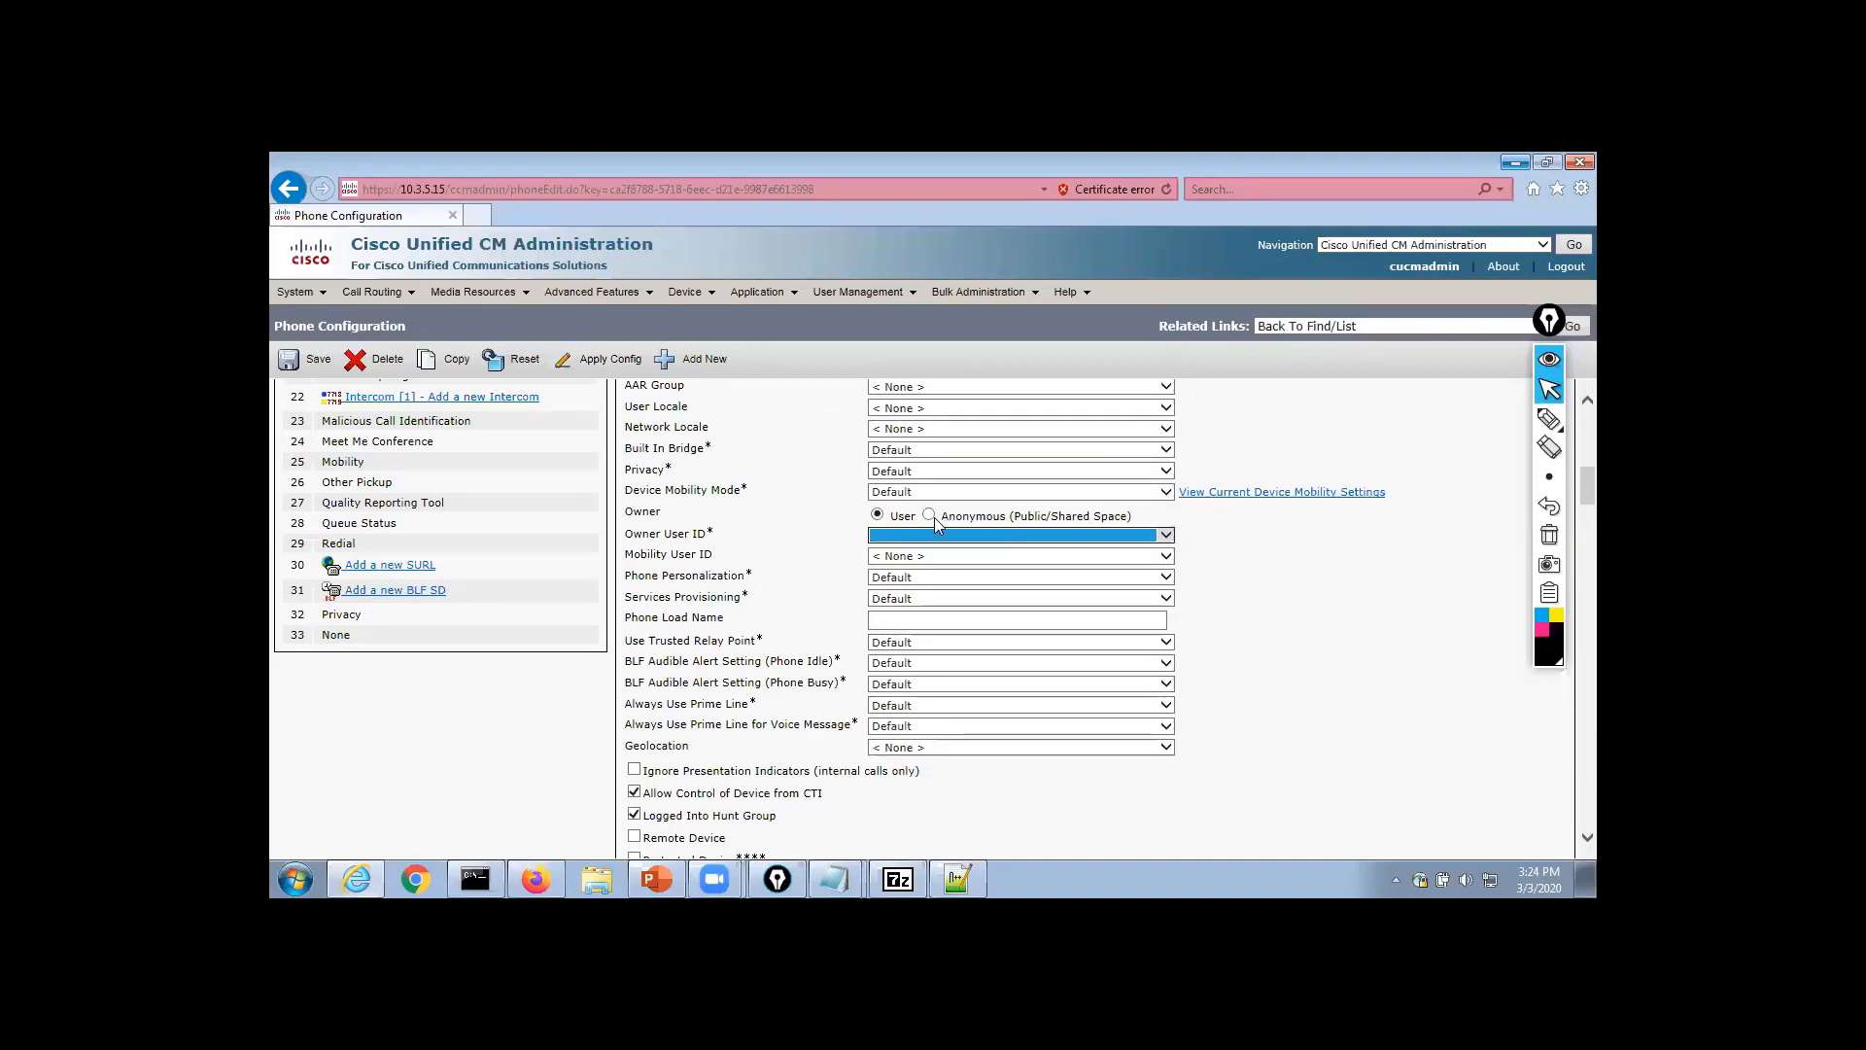
# Set the lobby phone's owner to Anonymous (Public/Shared Space) and save the phone configuration
pyautogui.click(931, 516)
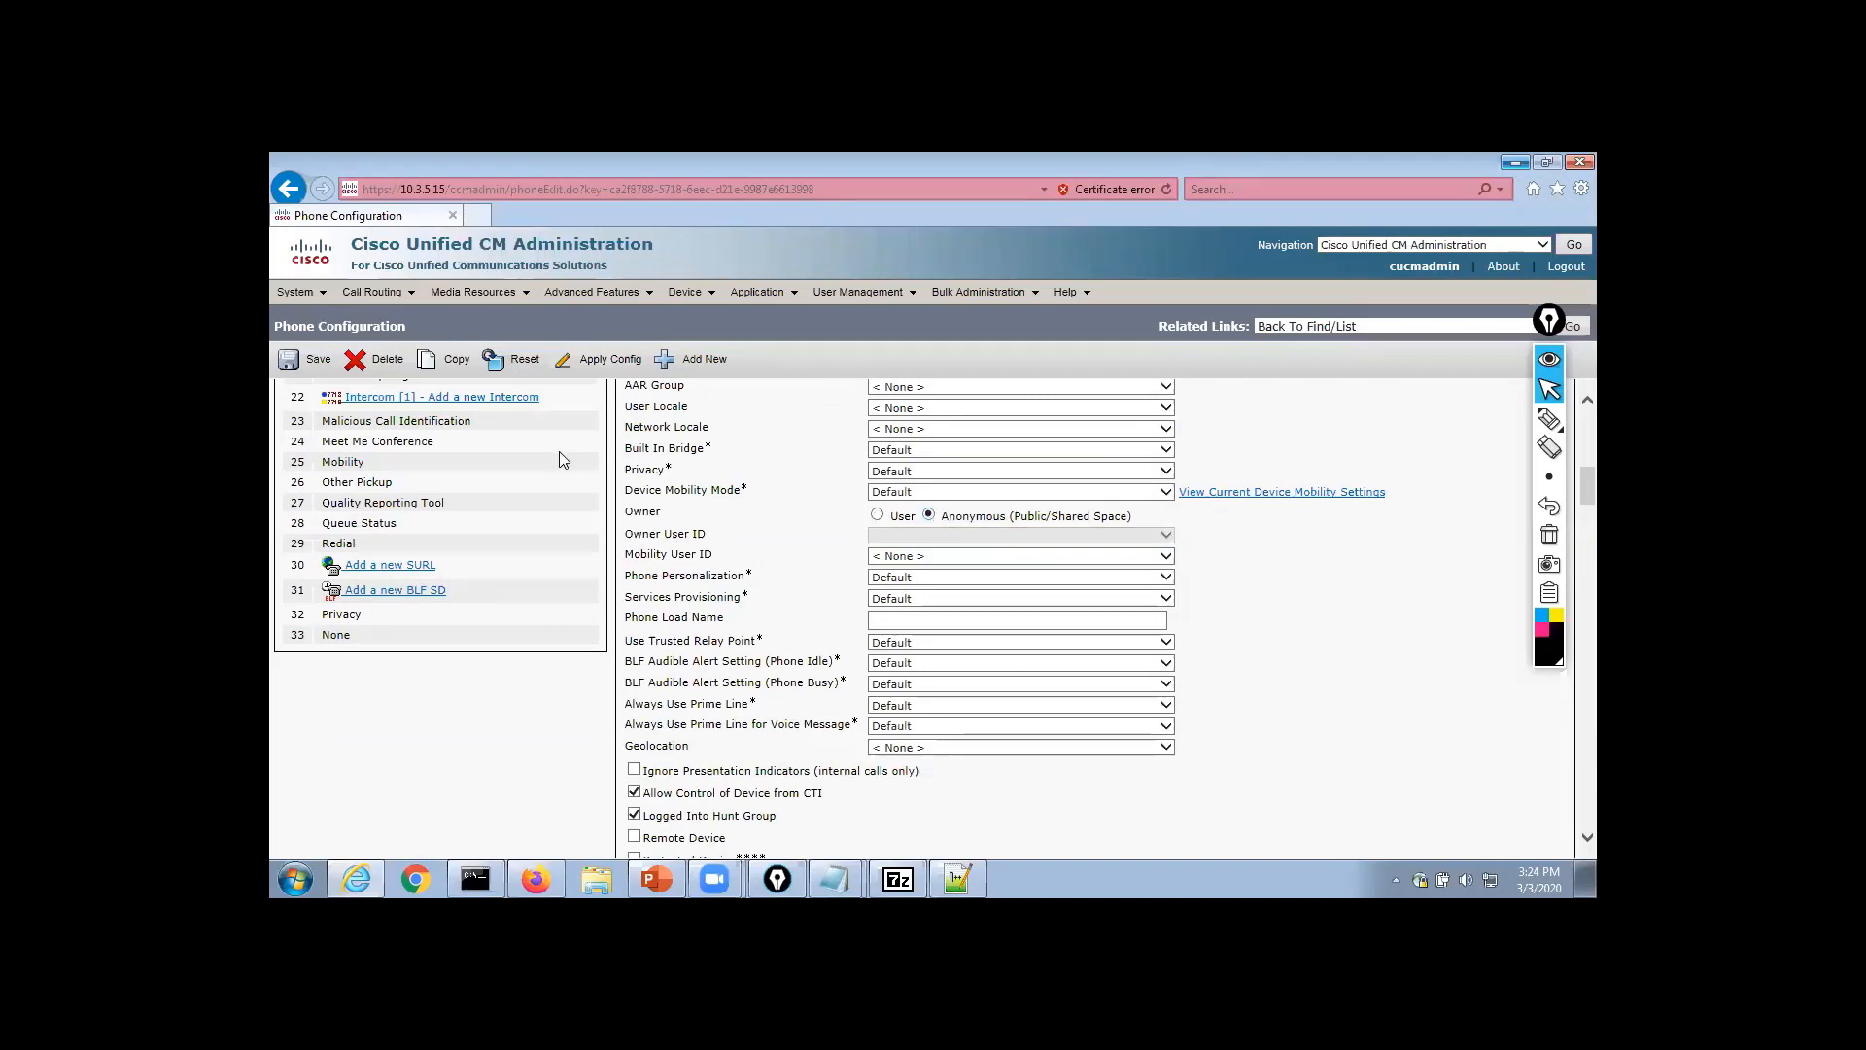
pyautogui.click(299, 361)
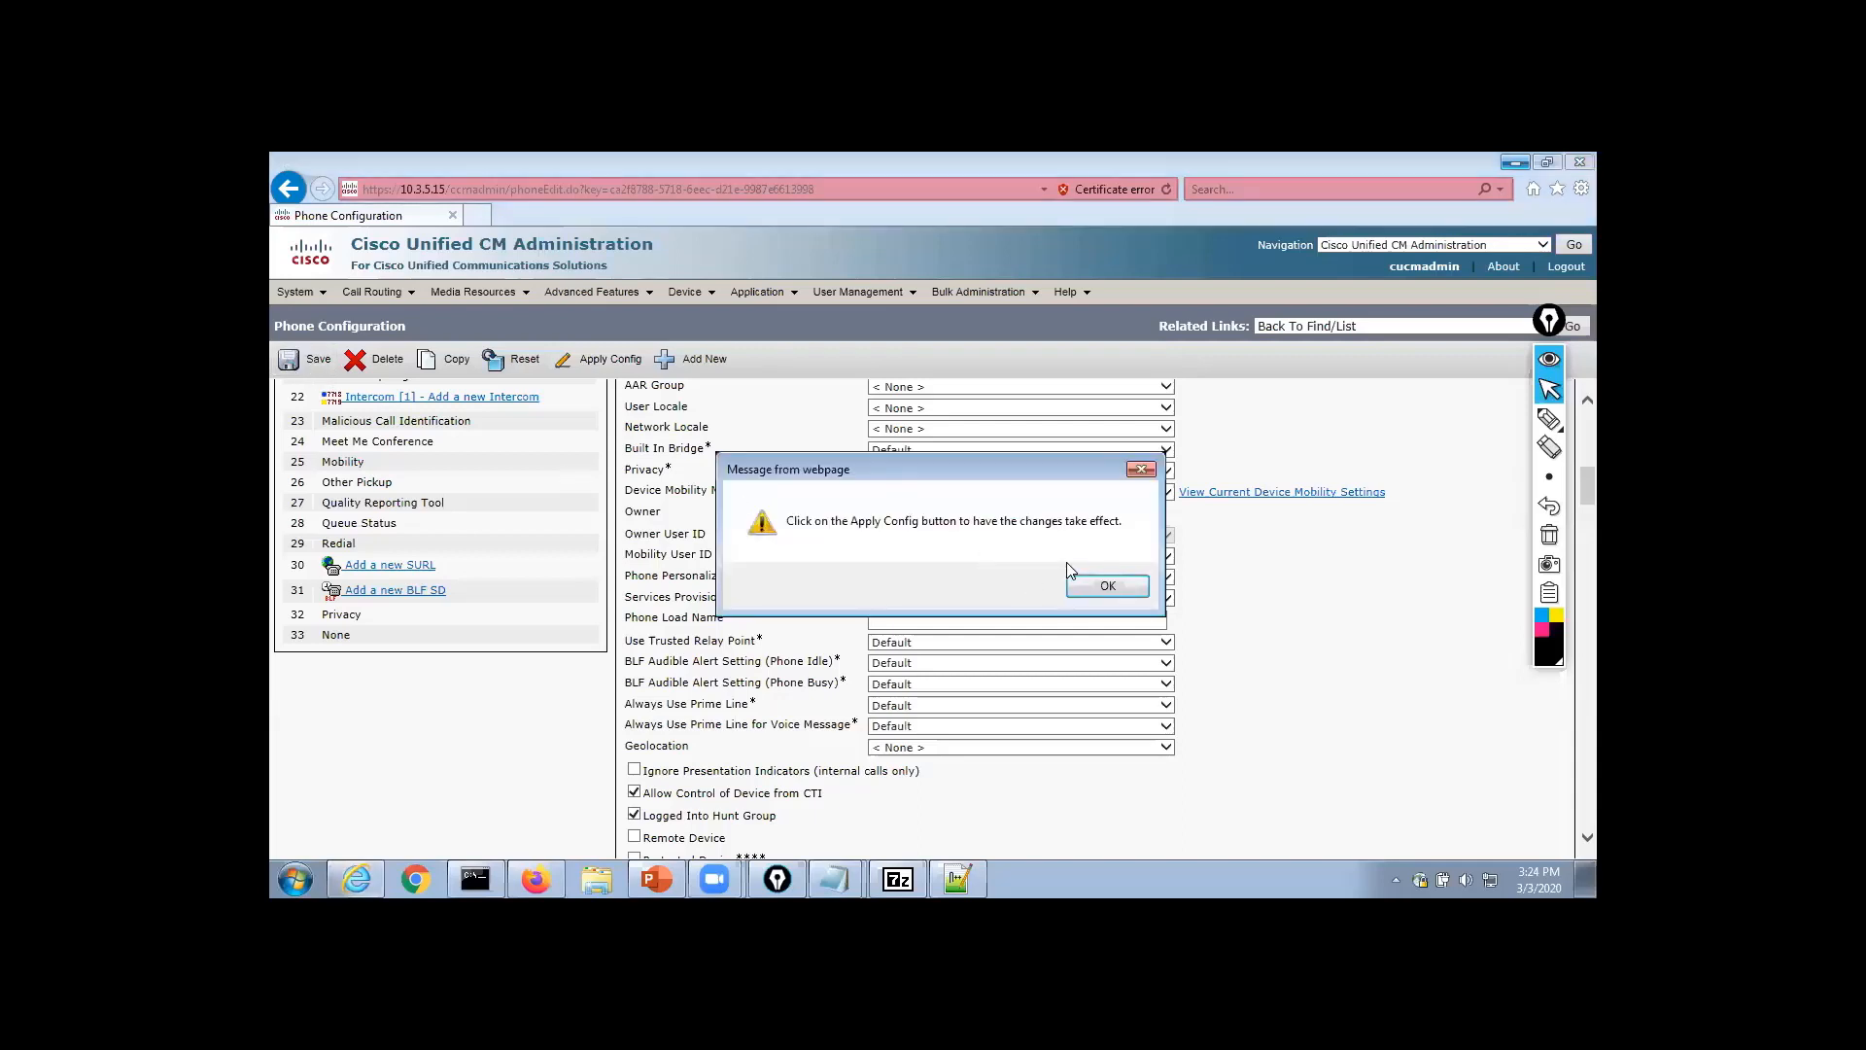
pyautogui.click(1104, 587)
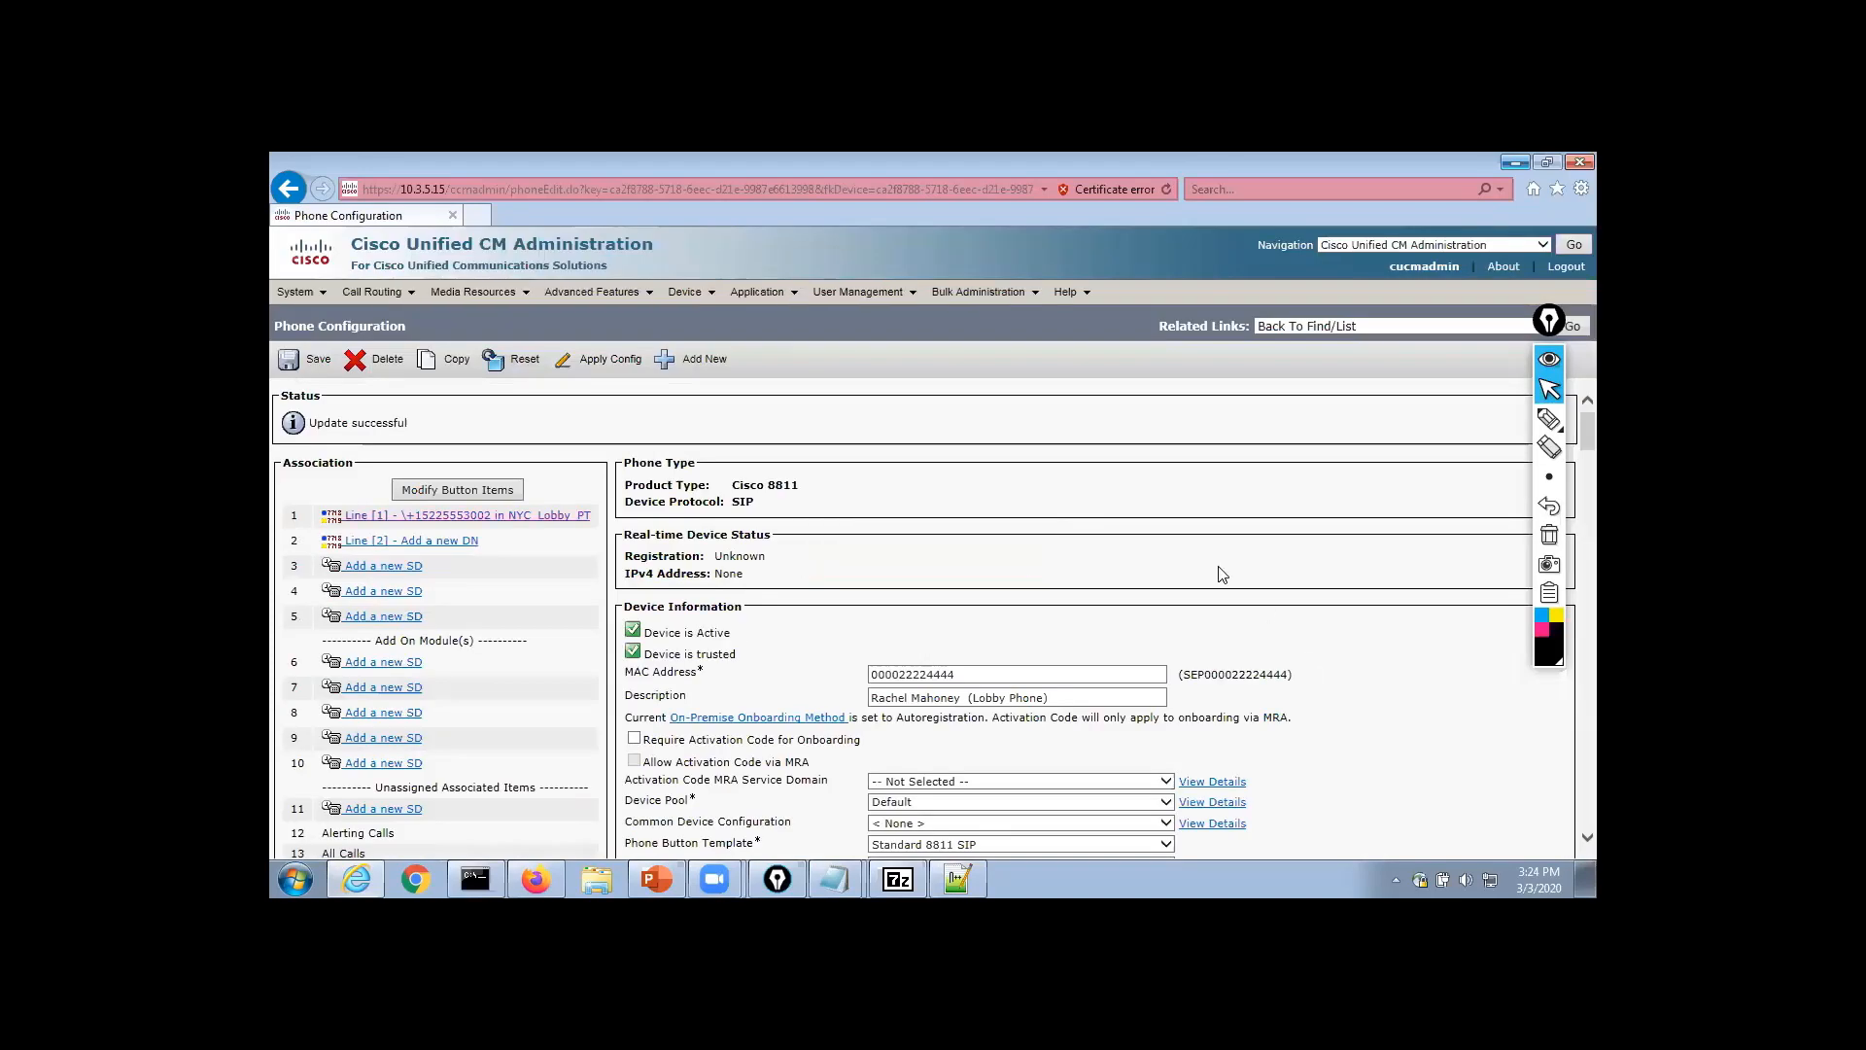
# Submit a bulk export of all details for the Cisco 8811 phones to file name 8811, run immediately
pyautogui.moveTo(977, 291)
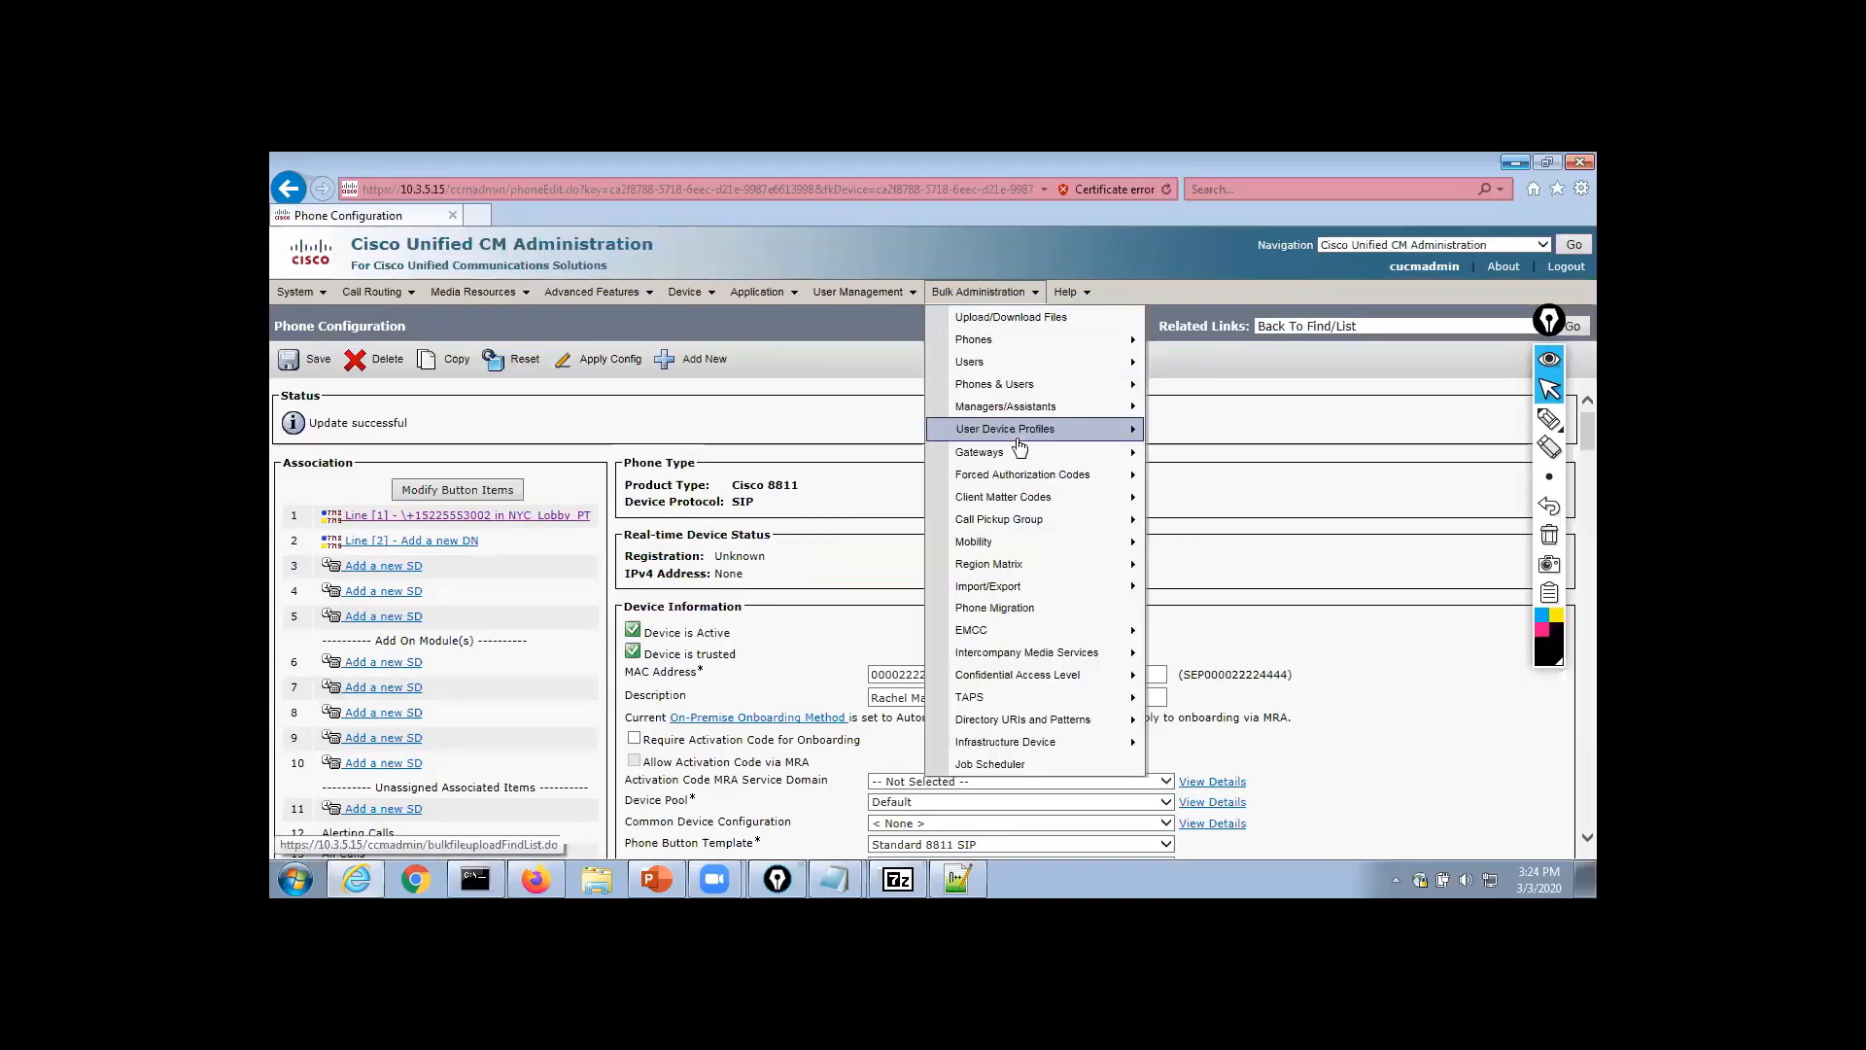
pyautogui.moveTo(1030, 340)
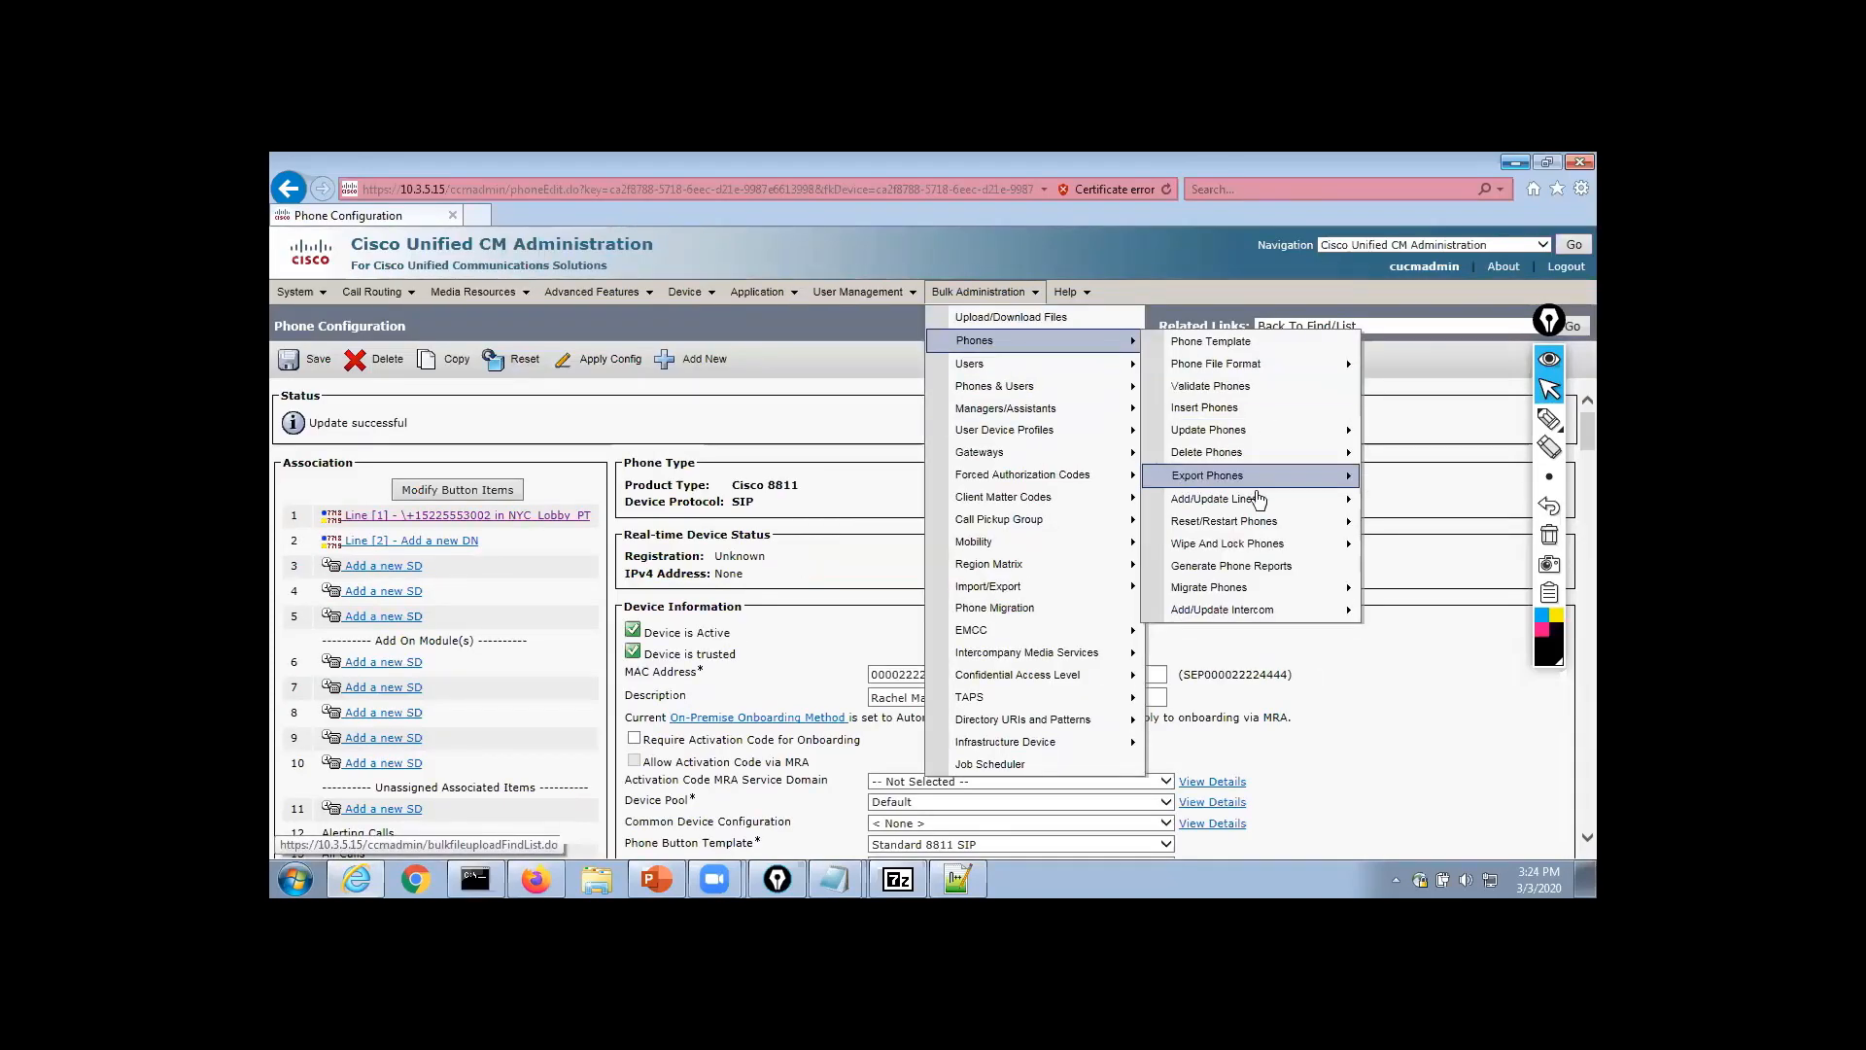
pyautogui.moveTo(1257, 473)
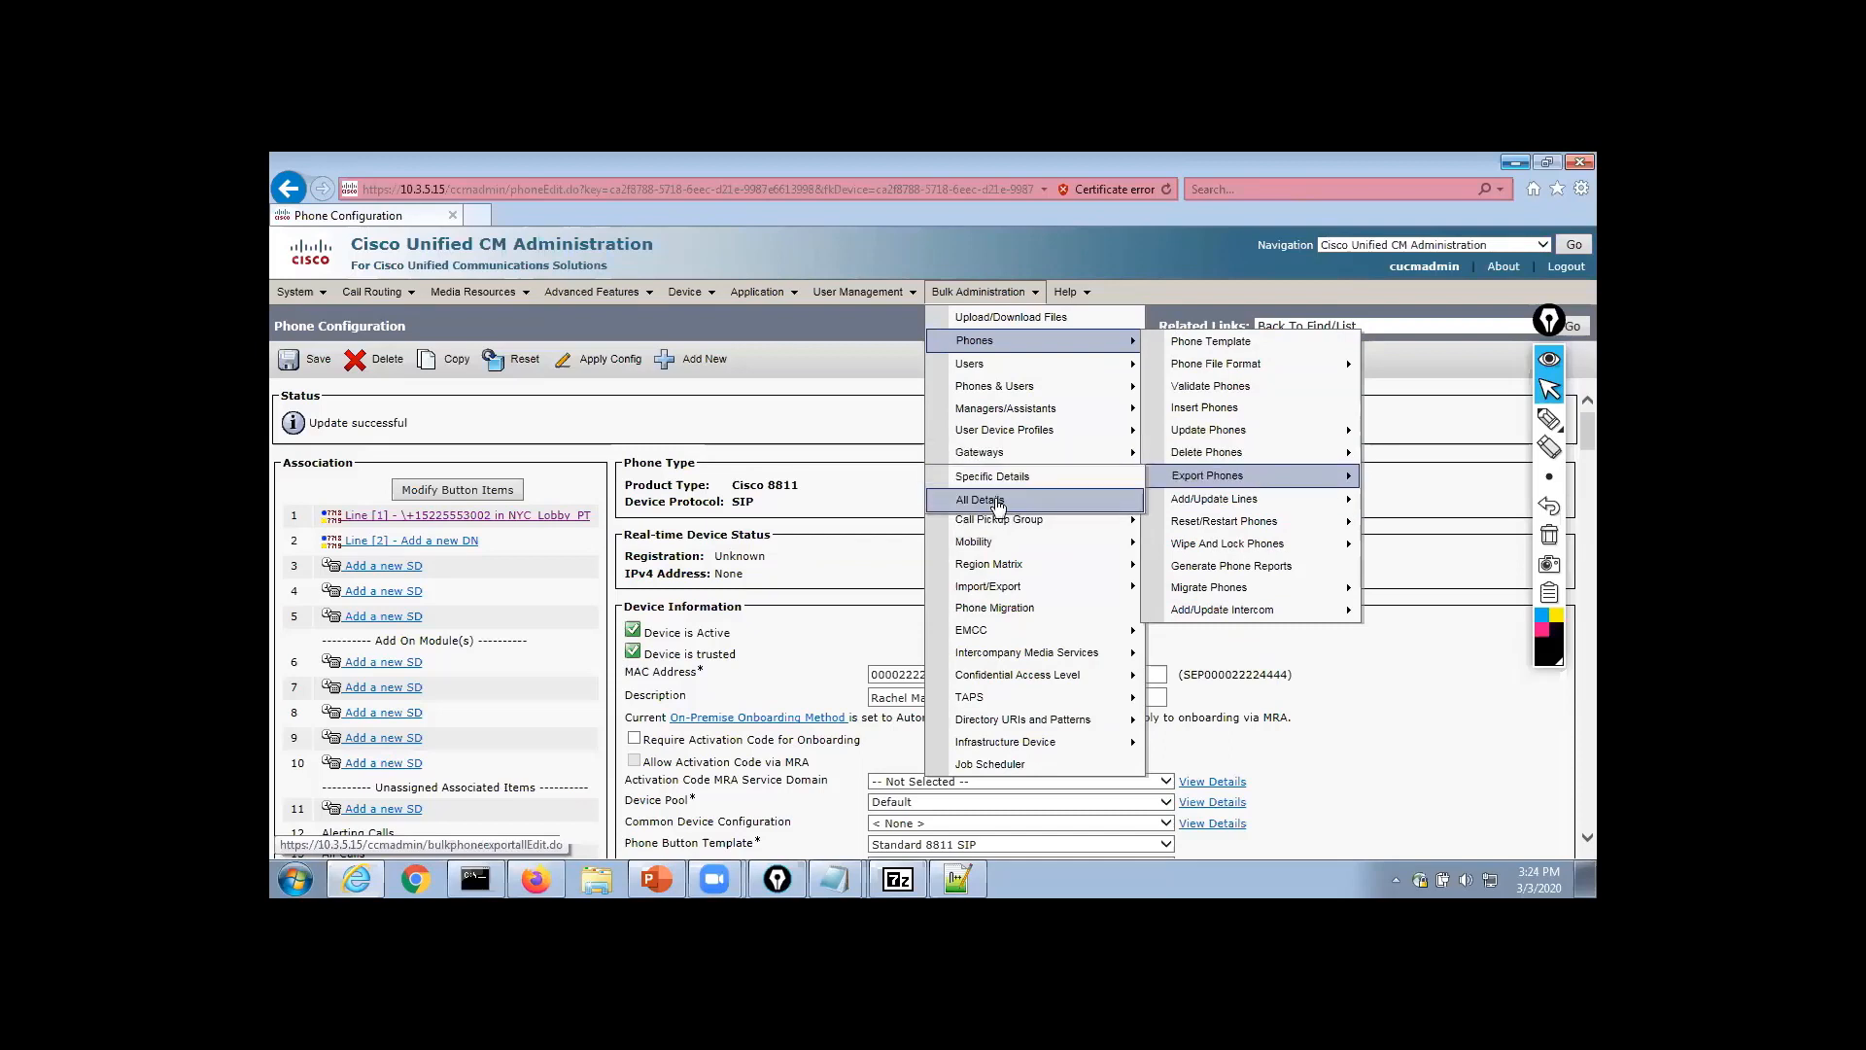
pyautogui.click(998, 502)
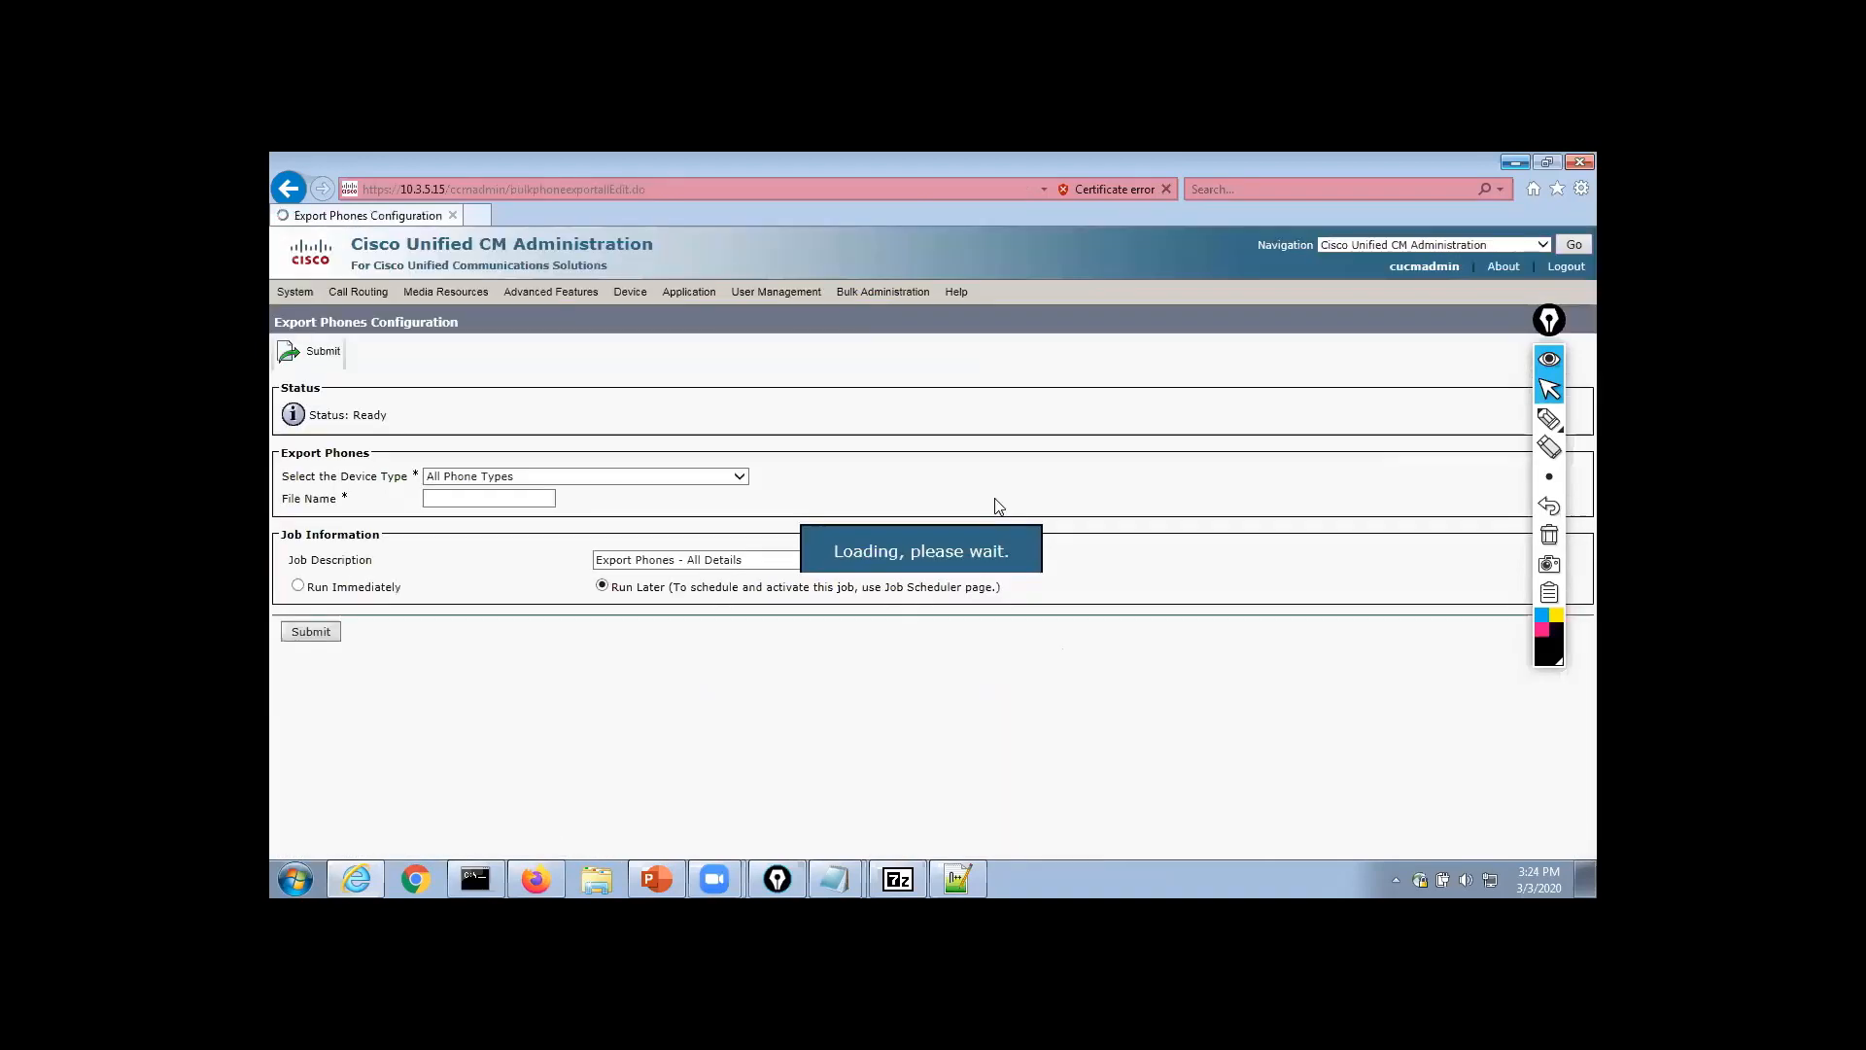
pyautogui.click(539, 477)
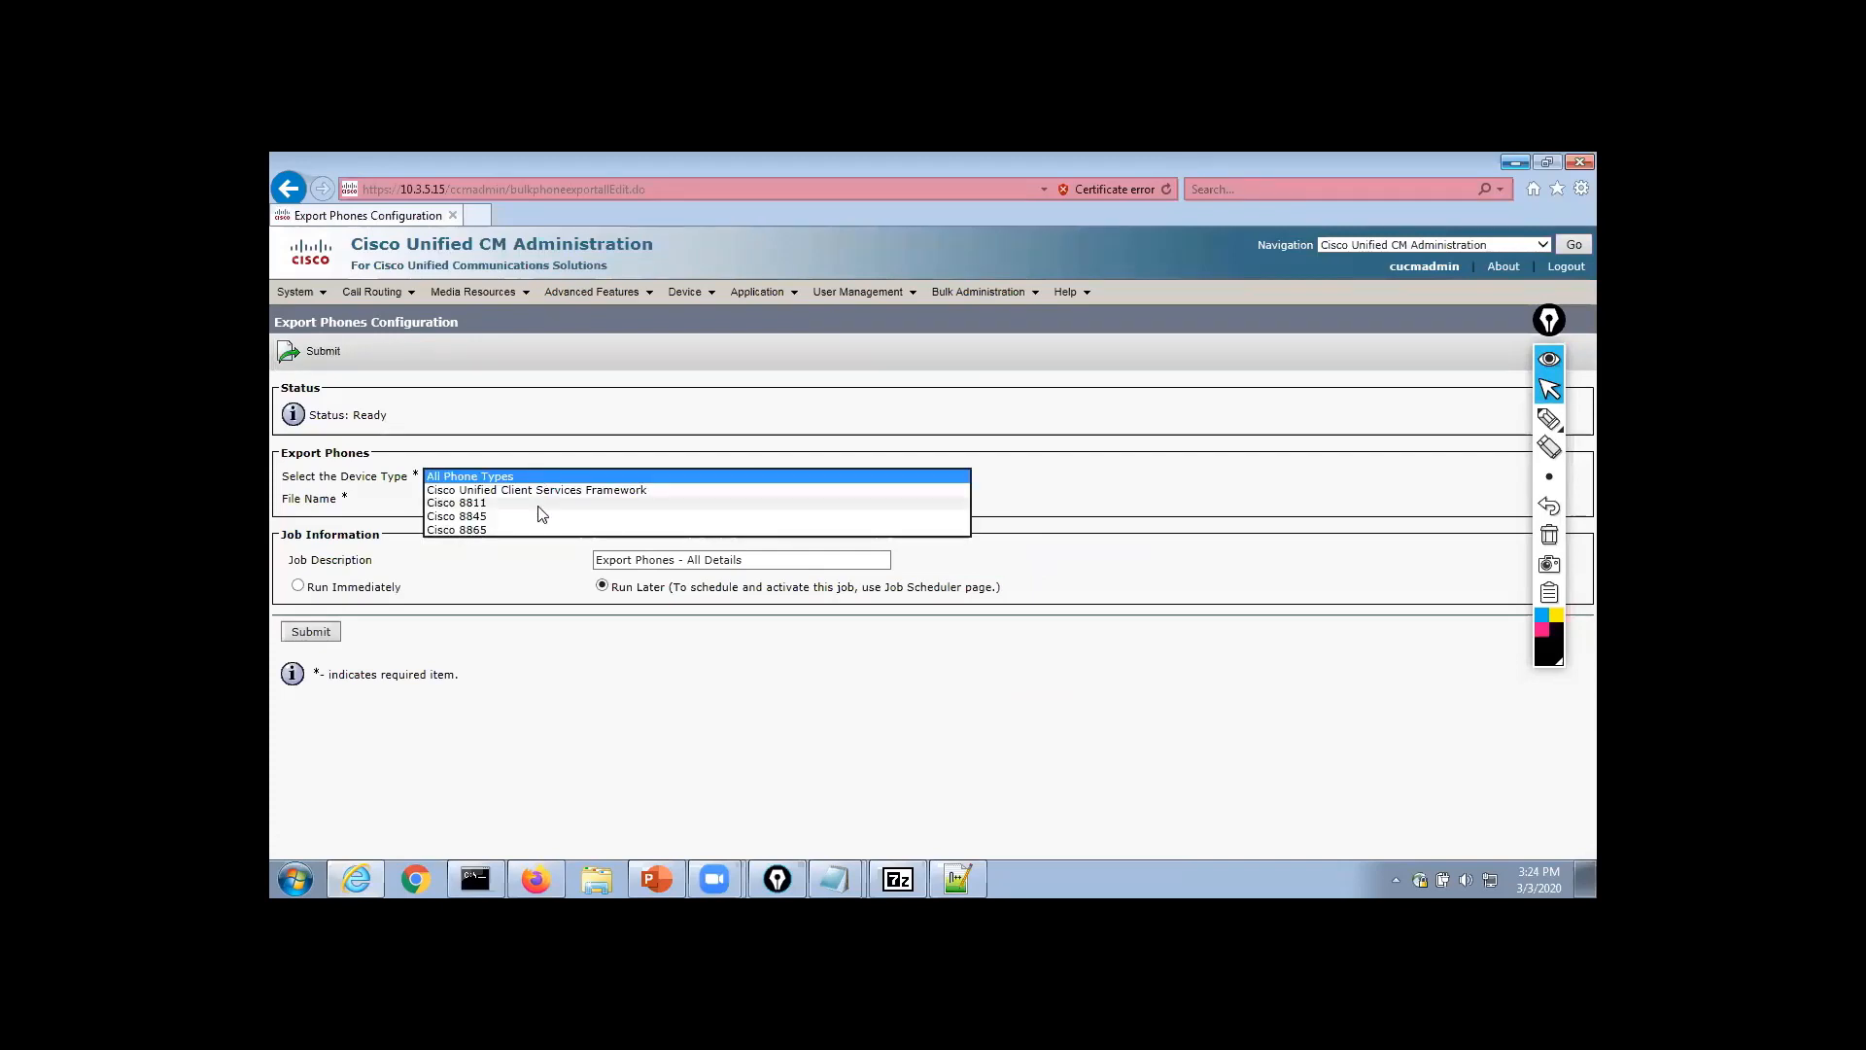
pyautogui.click(540, 503)
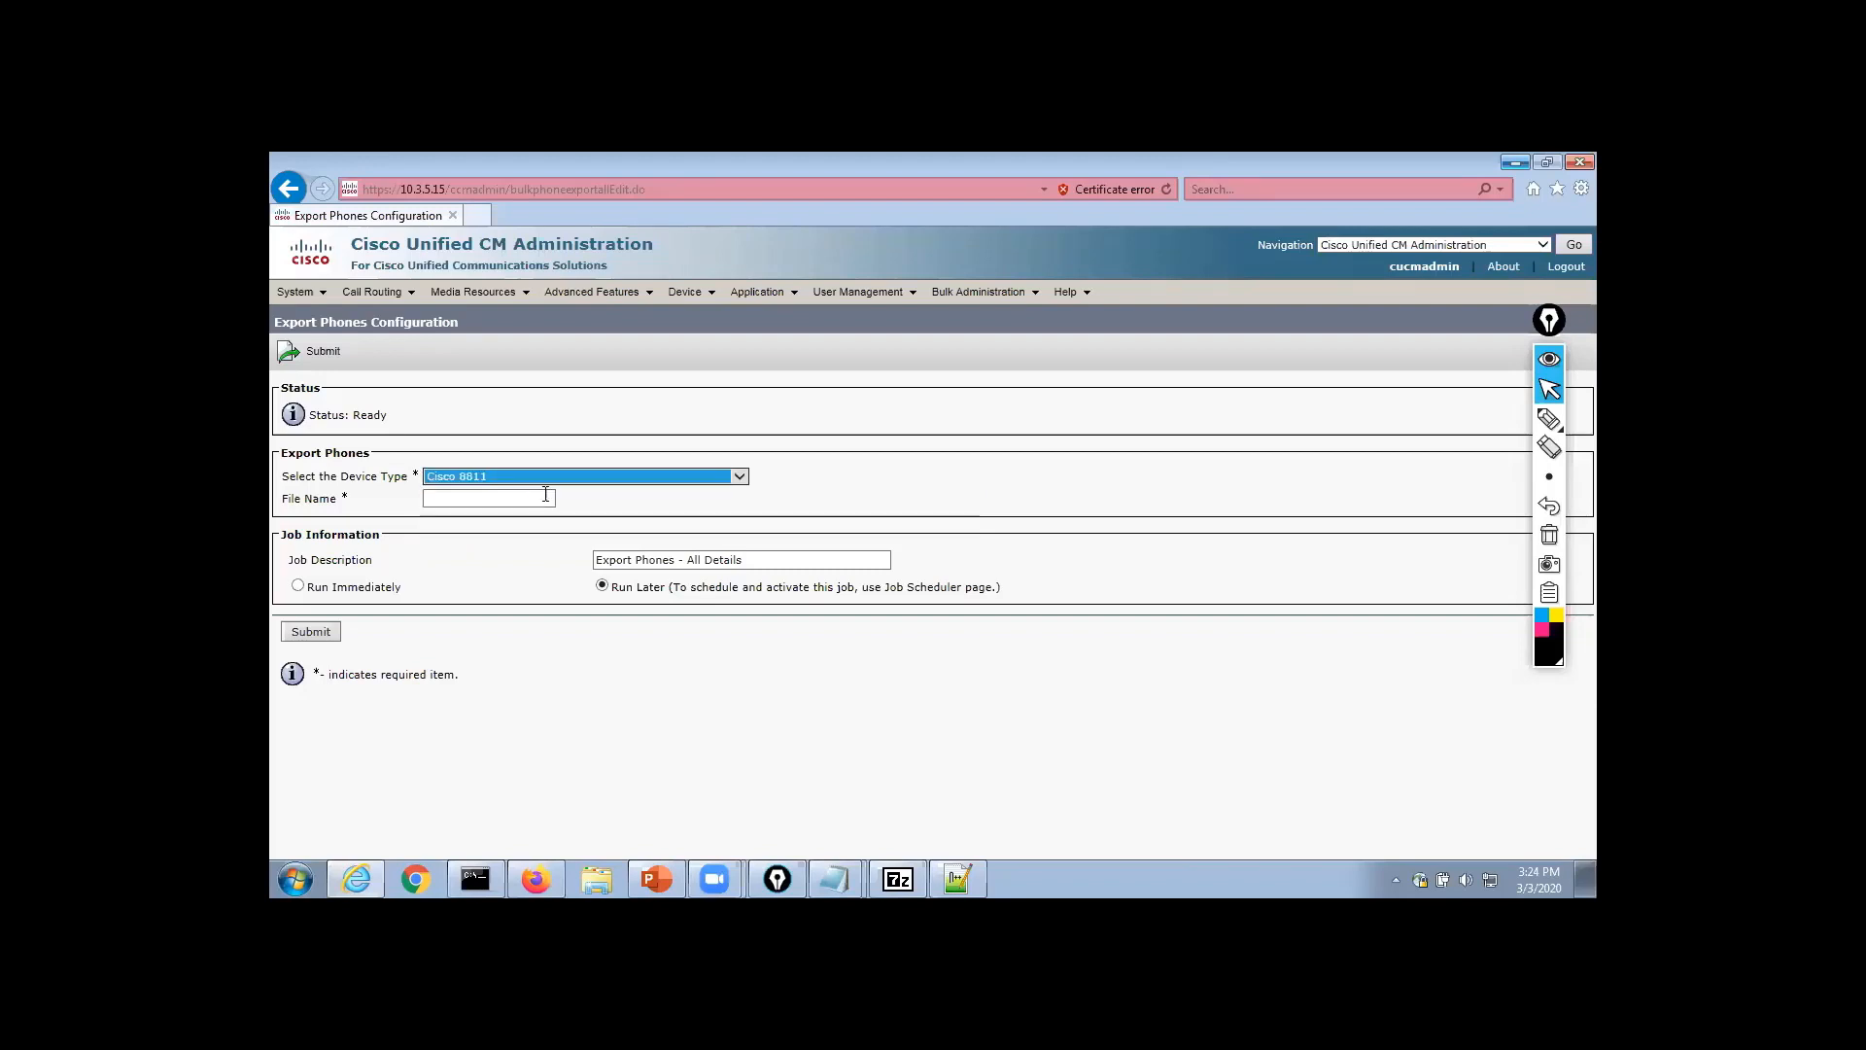
pyautogui.click(536, 497)
pyautogui.write('8811')
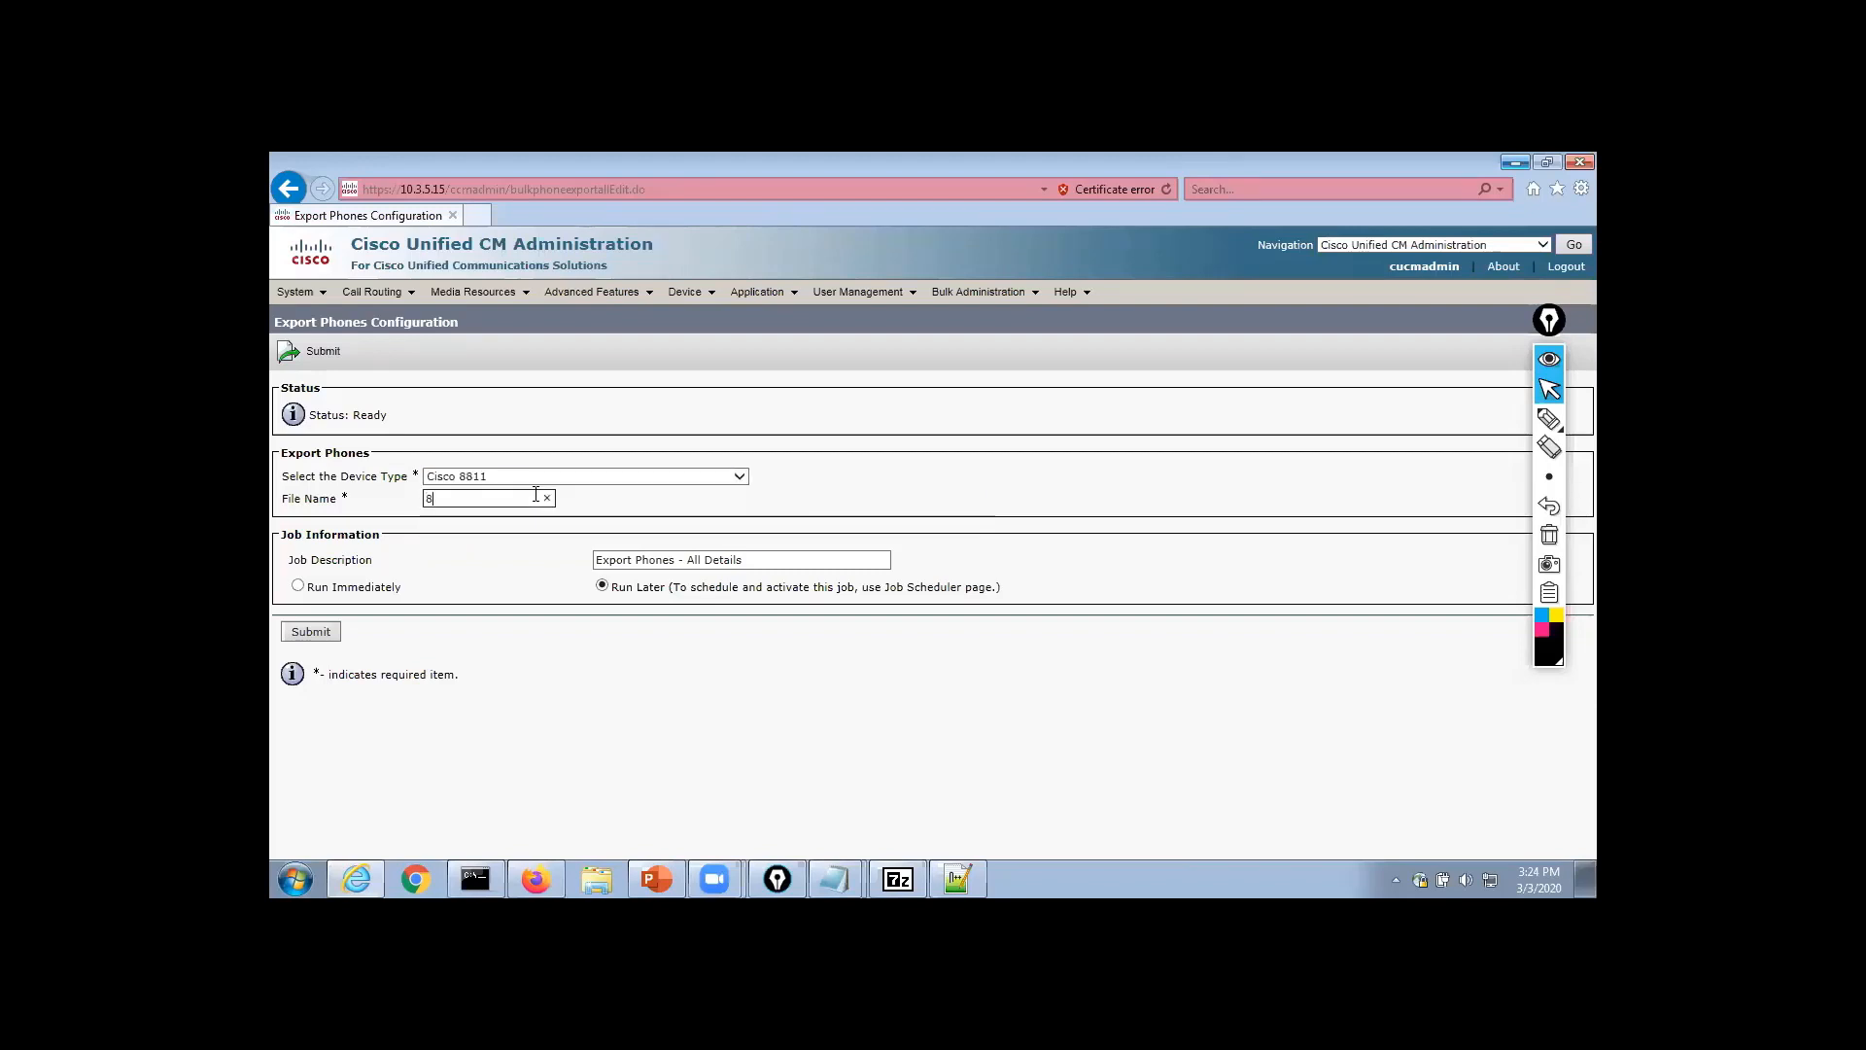
pyautogui.click(300, 586)
pyautogui.click(311, 633)
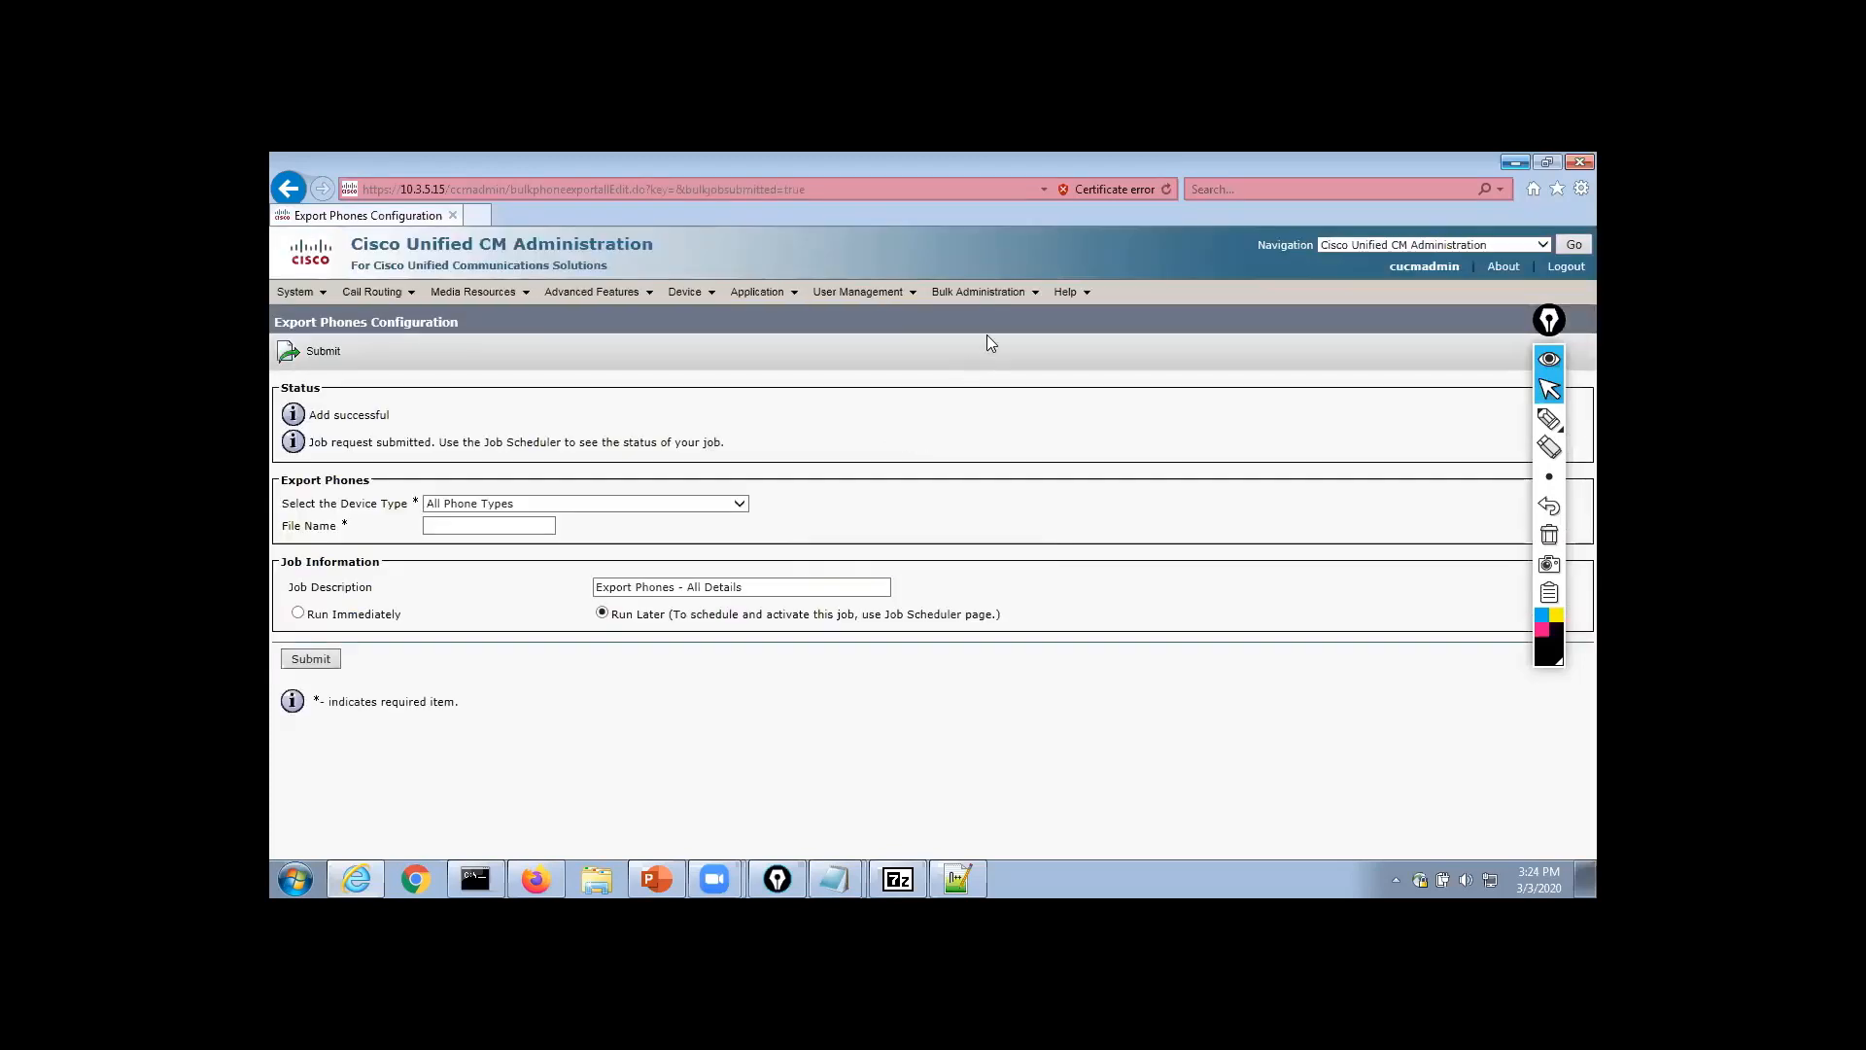
# Check the status of the phone export job in the Job Scheduler, refreshing the job list several times
pyautogui.moveTo(983, 294)
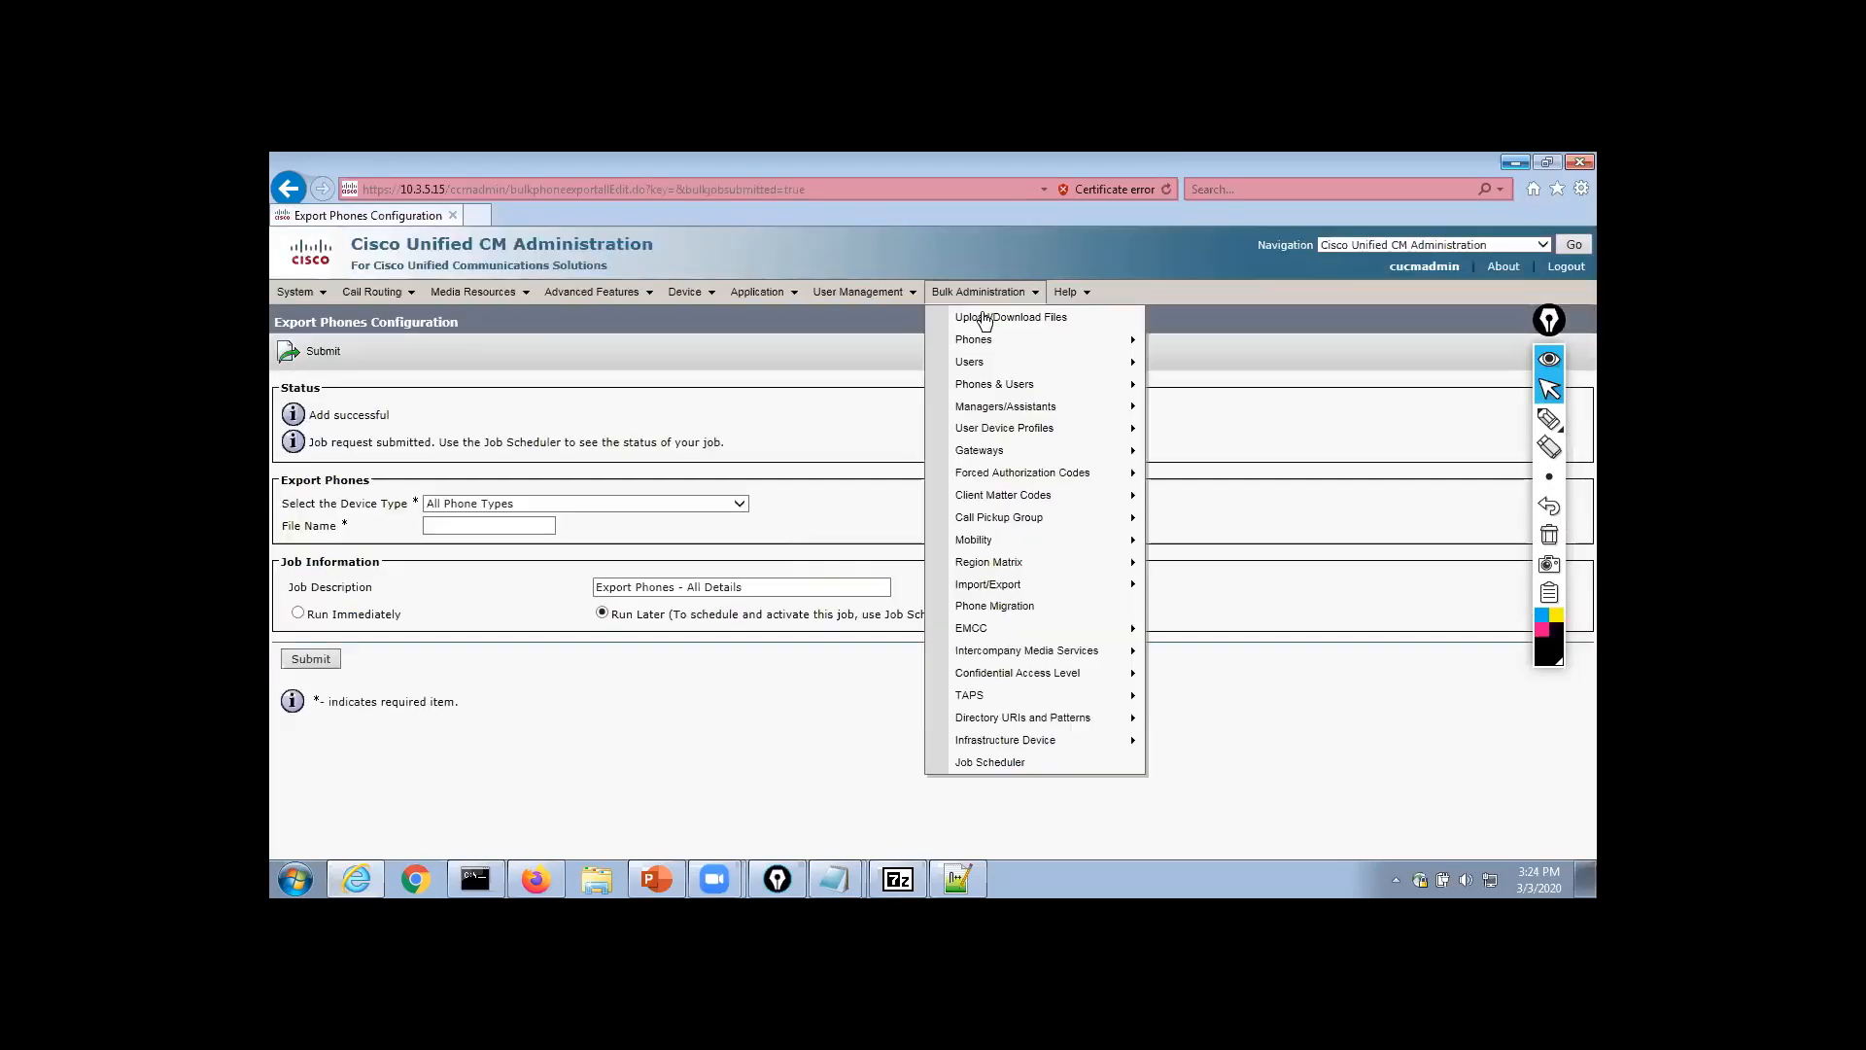
pyautogui.click(1065, 763)
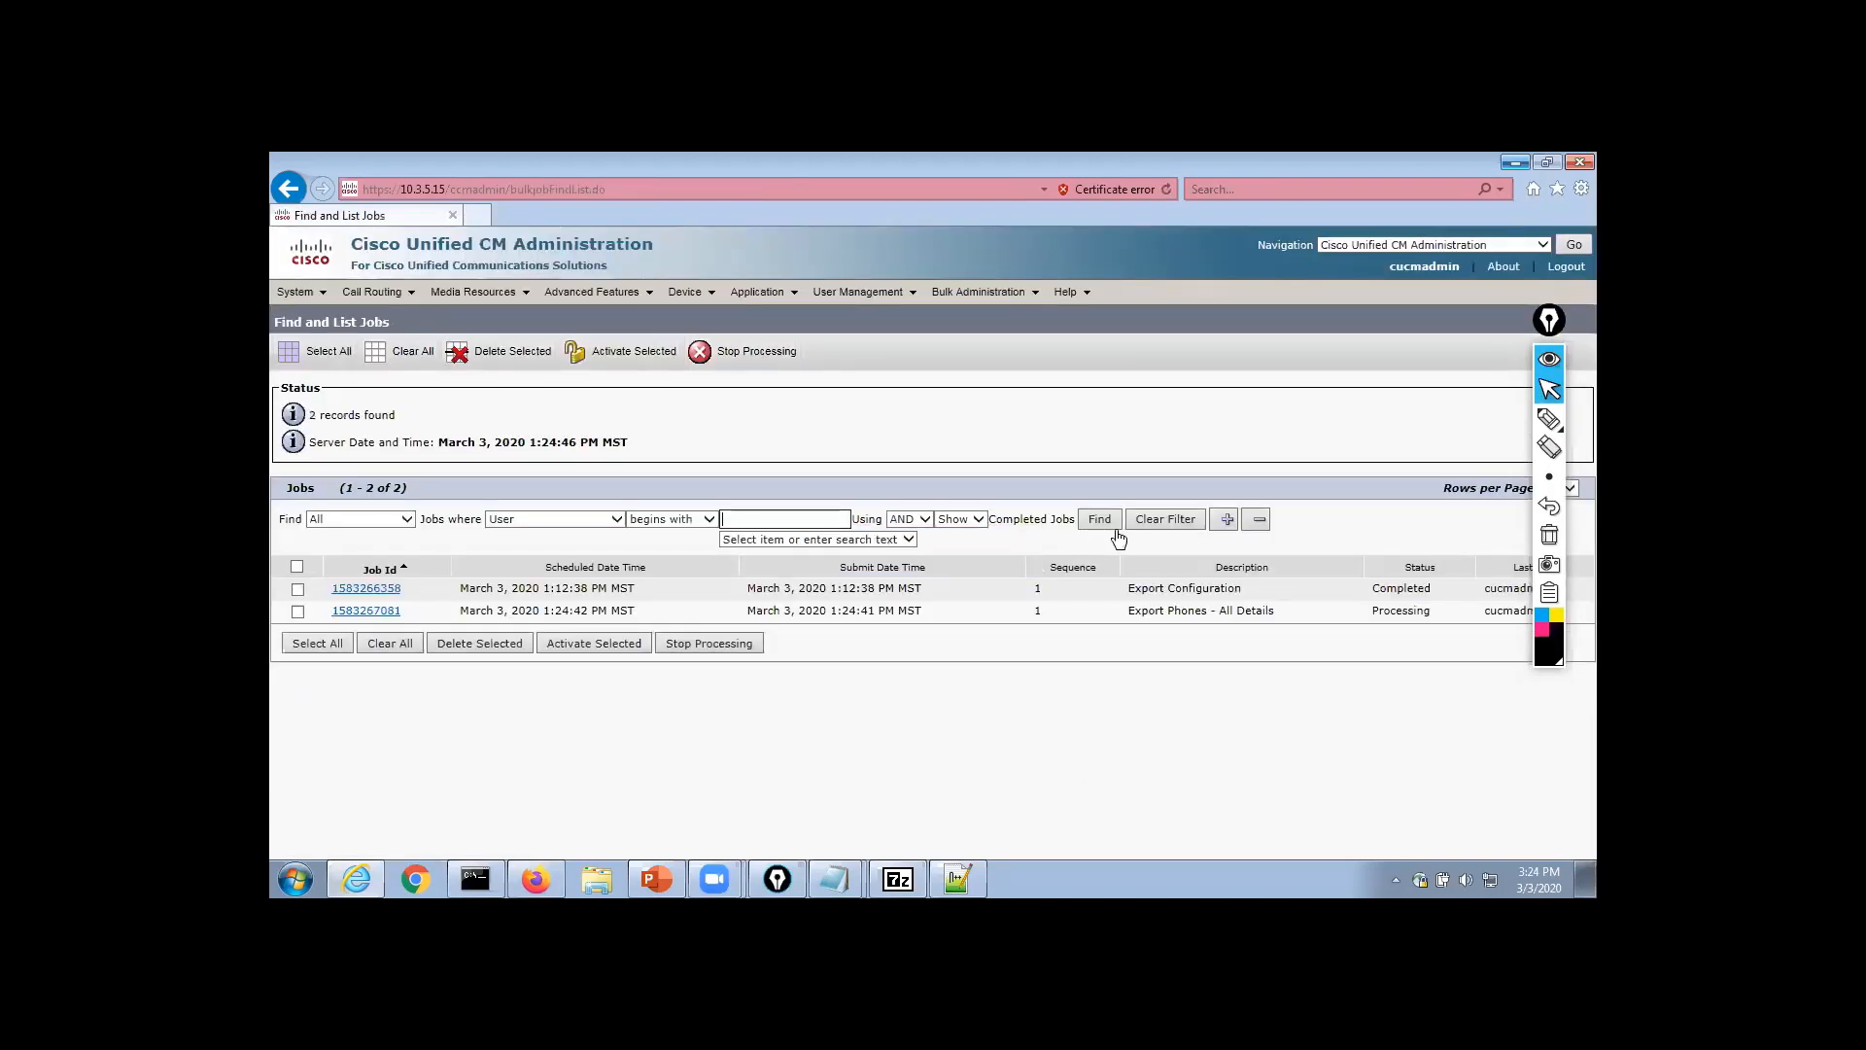
pyautogui.click(1099, 520)
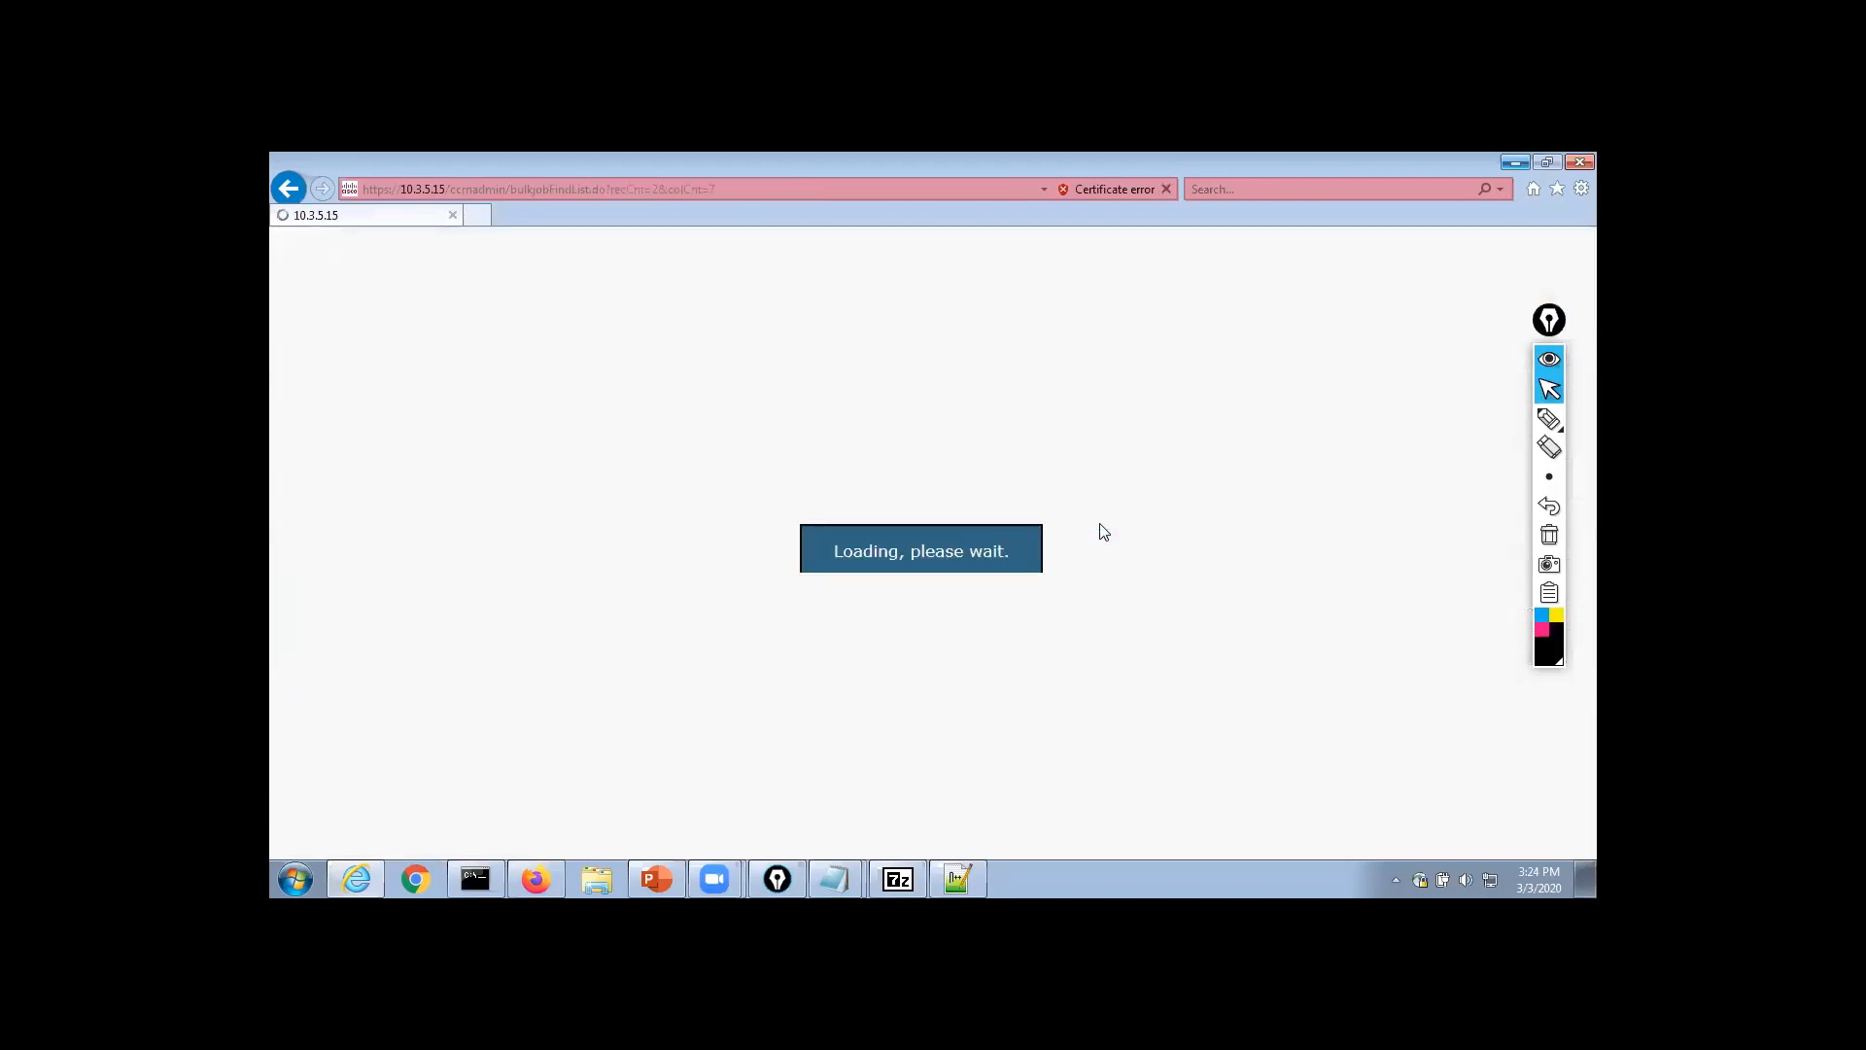
pyautogui.click(1102, 525)
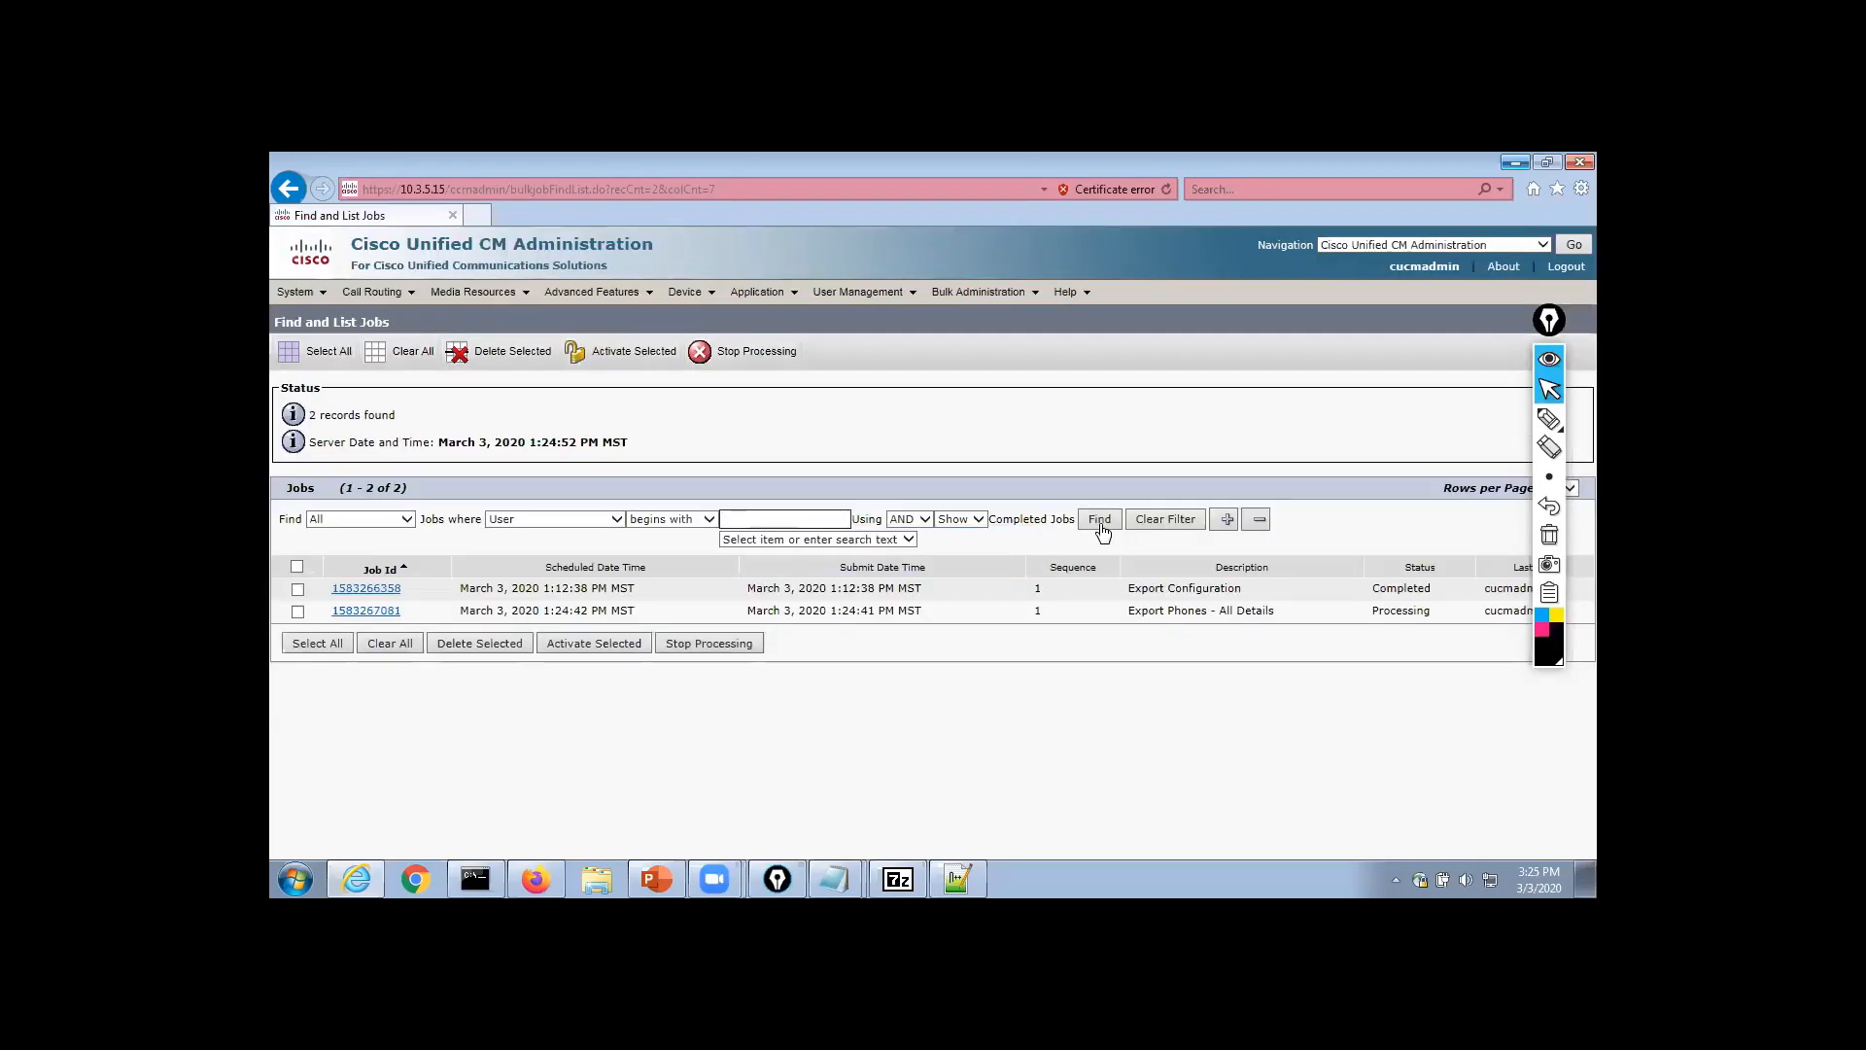
pyautogui.click(1100, 521)
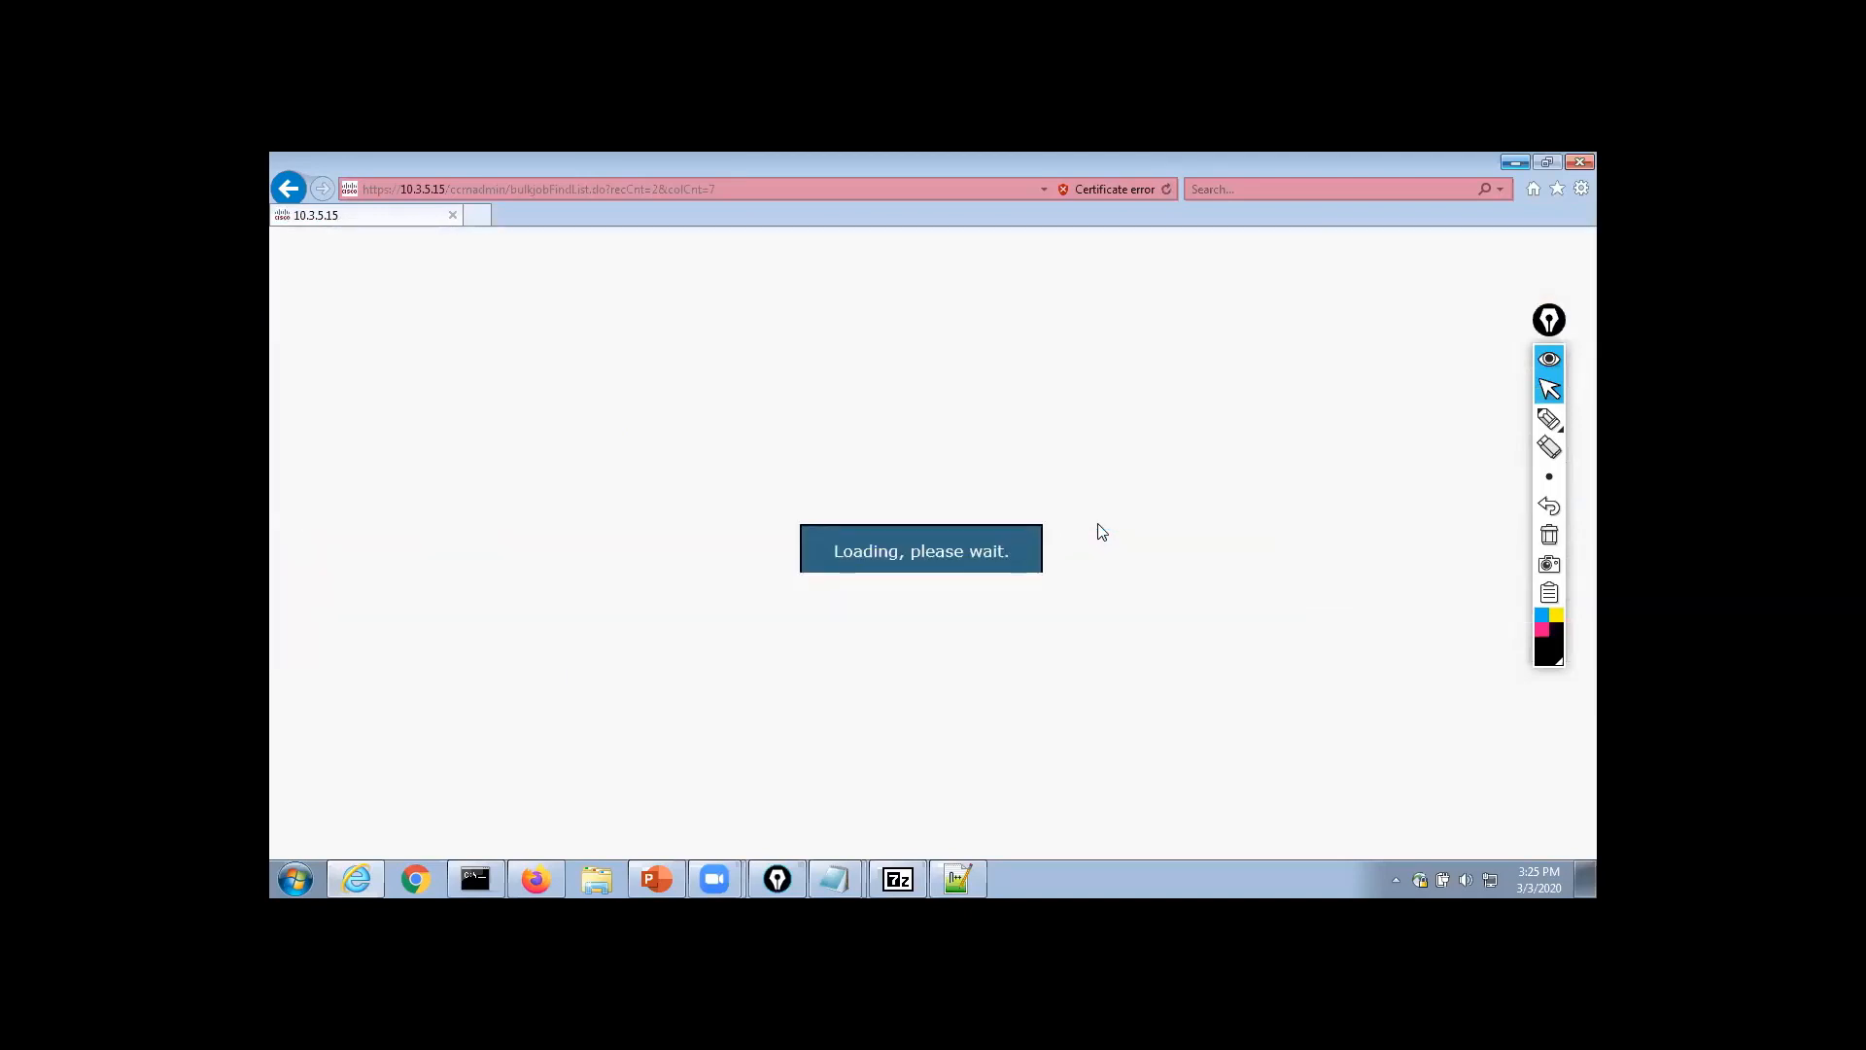
# Minimize the browser and reopen the extracted phone.csv from the desktop in Excel
pyautogui.moveTo(957, 878)
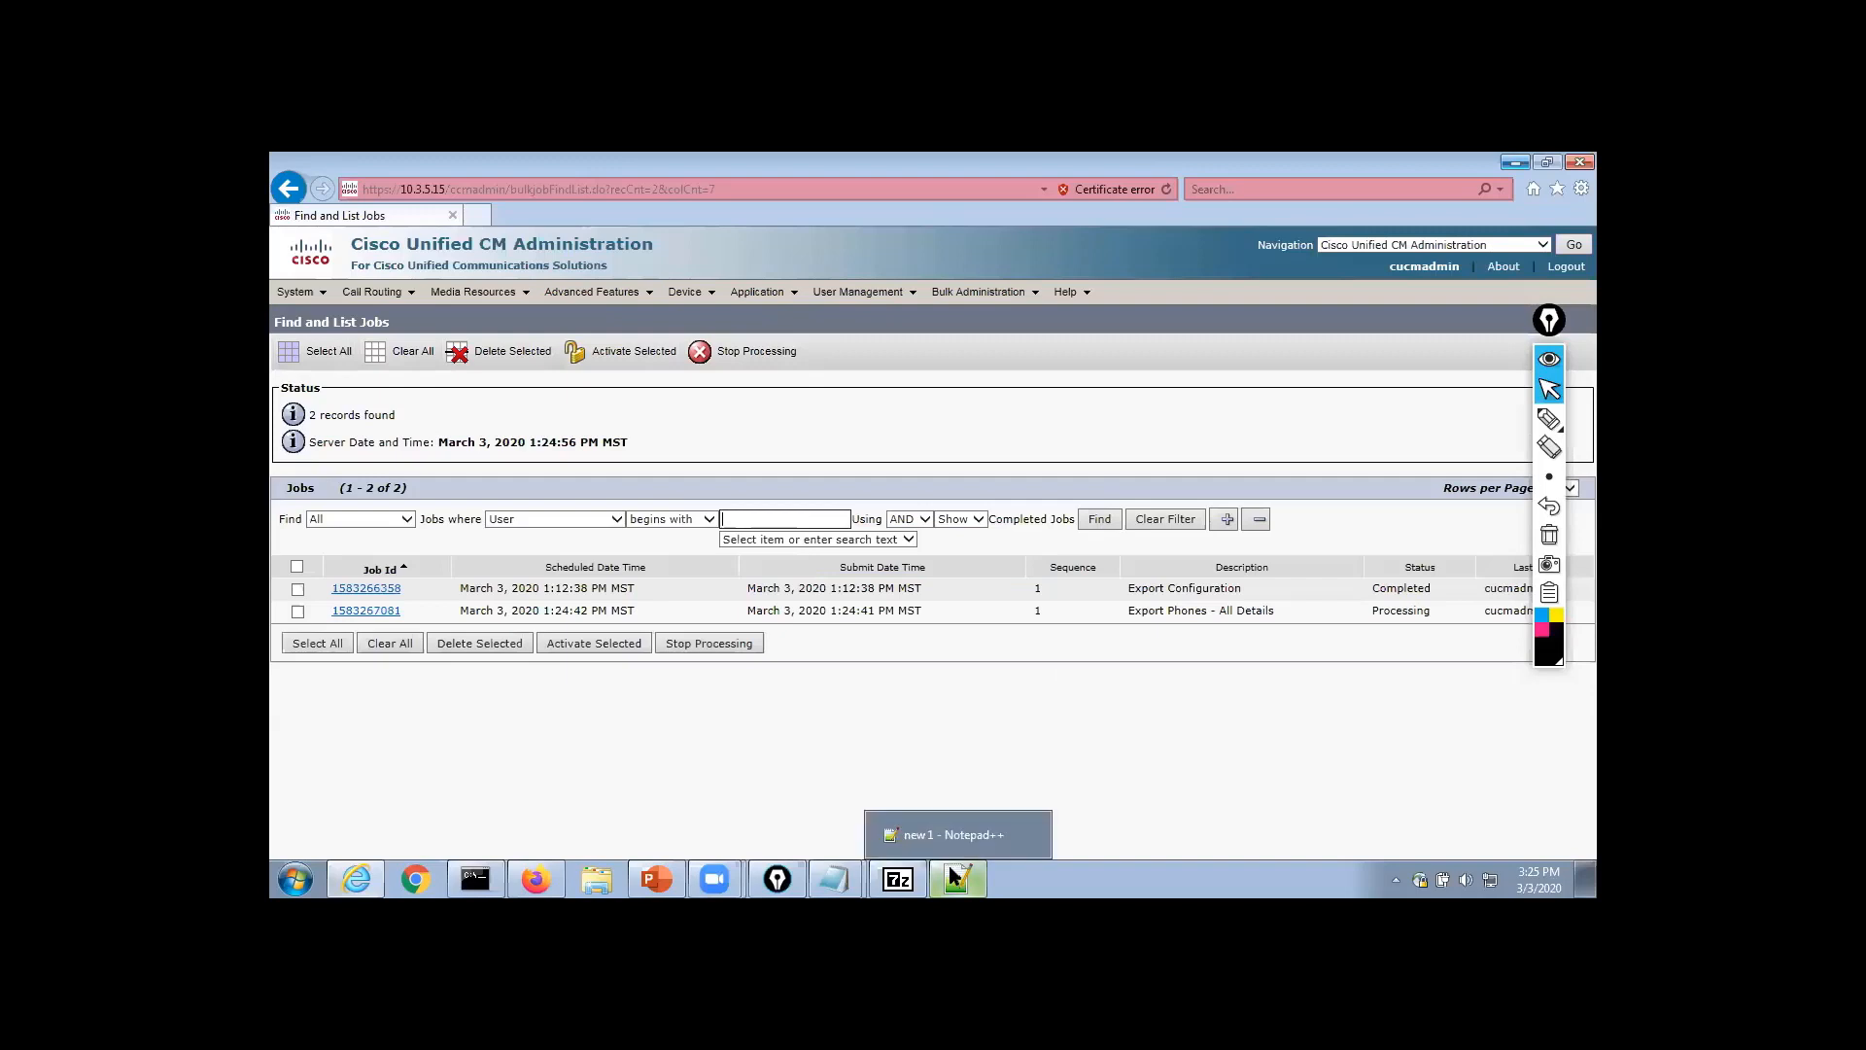
pyautogui.click(1519, 162)
pyautogui.doubleClick(669, 794)
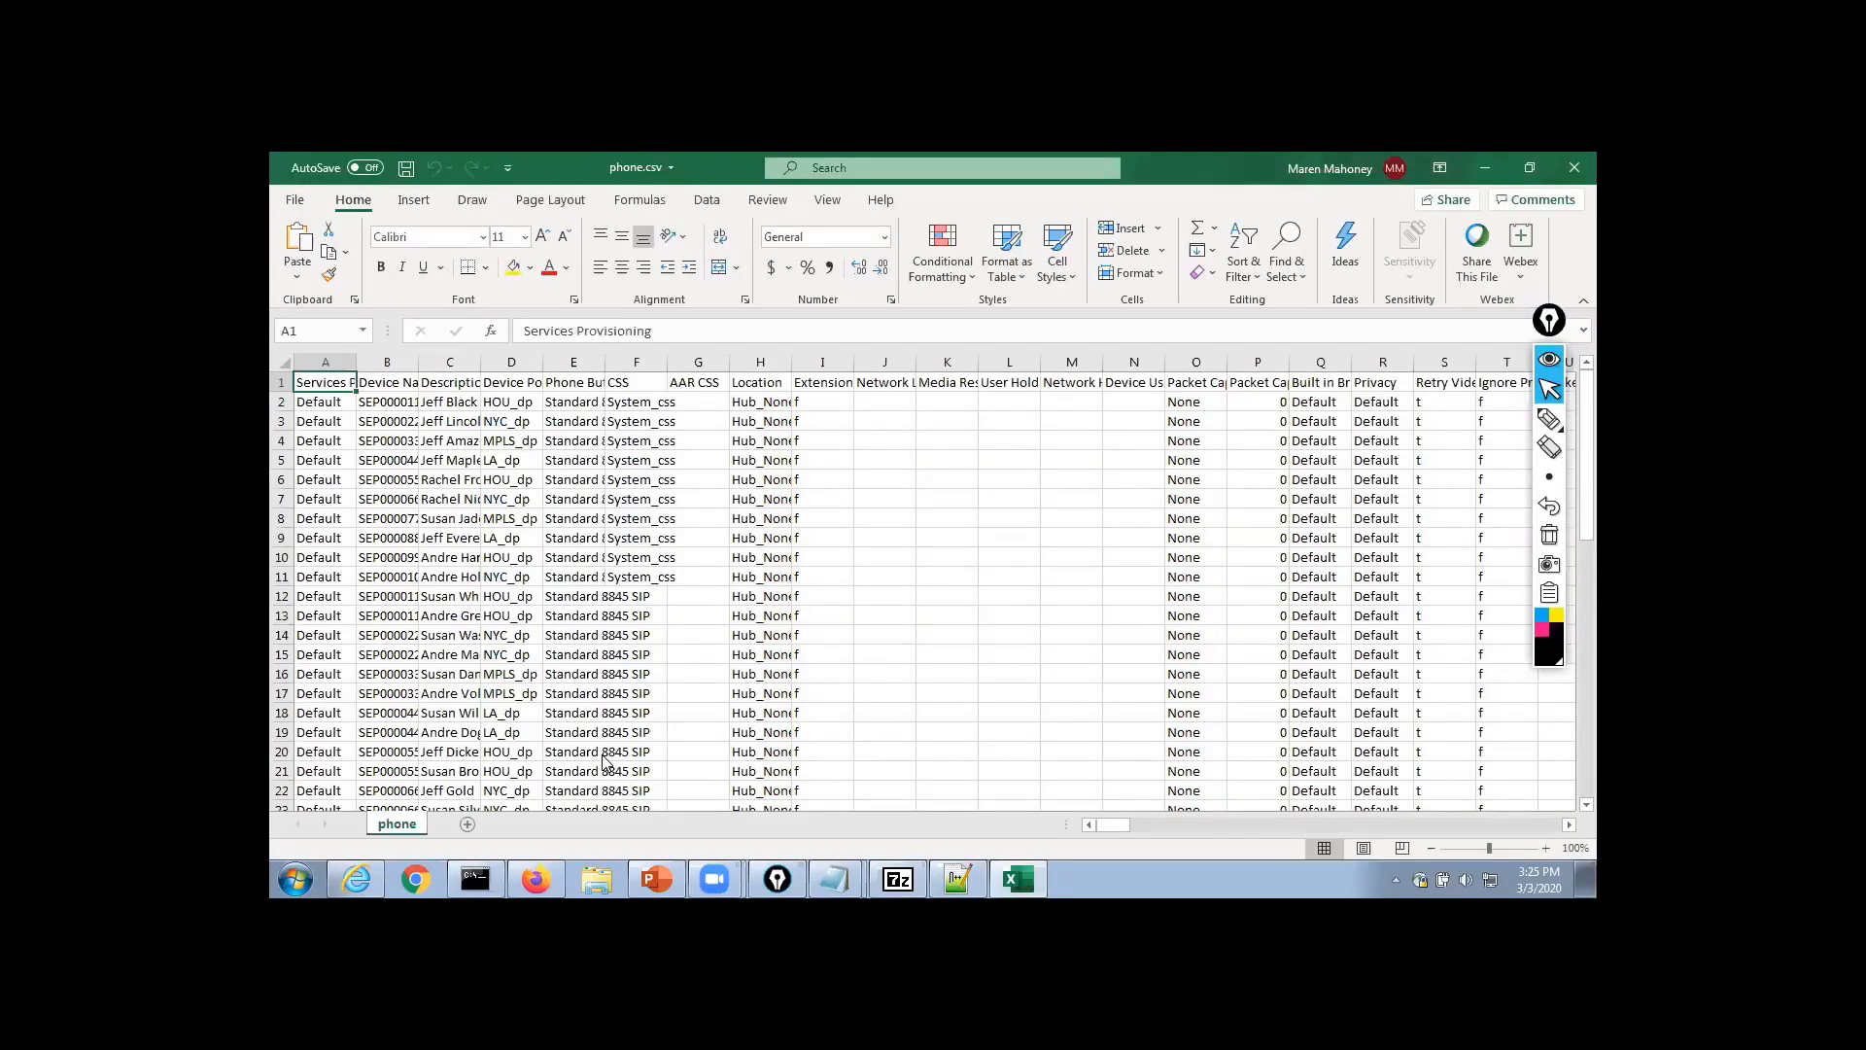
# Fit the Description column to its contents and review the phone entries down to the last row
pyautogui.doubleClick(485, 361)
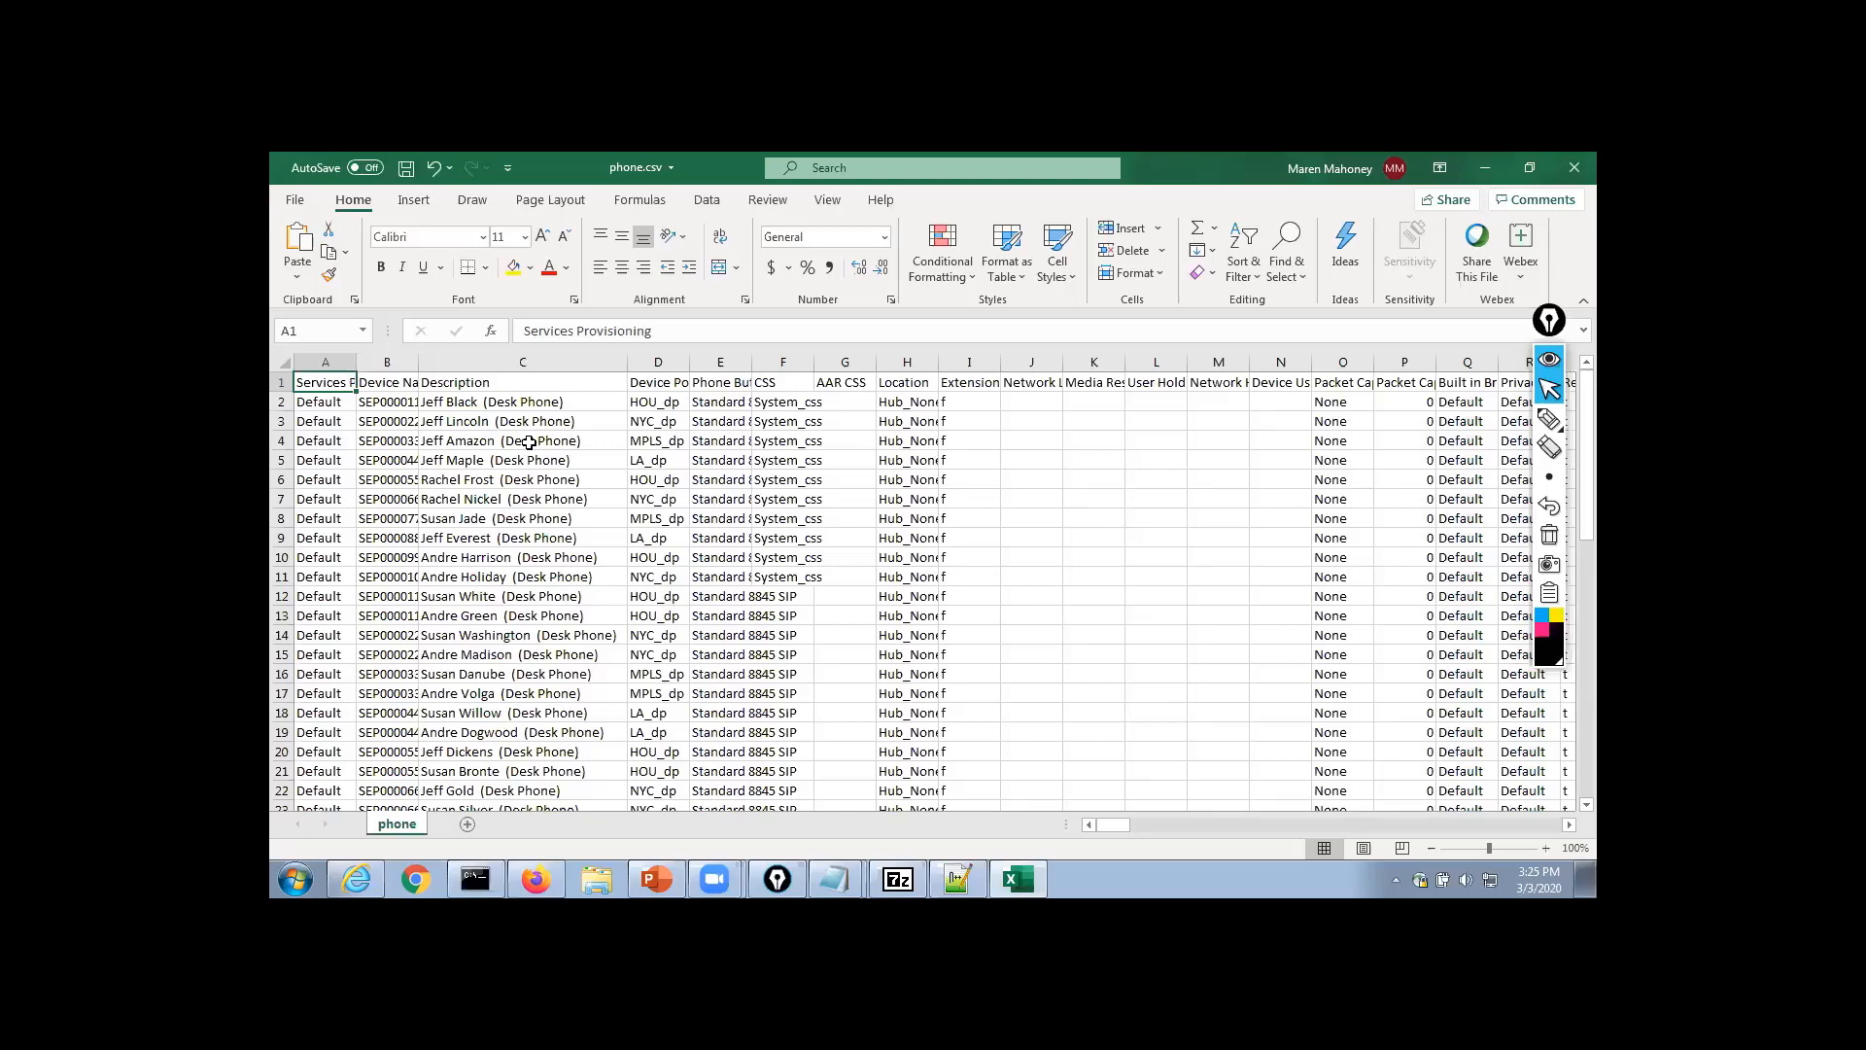
pyautogui.scroll(-11, 528, 443)
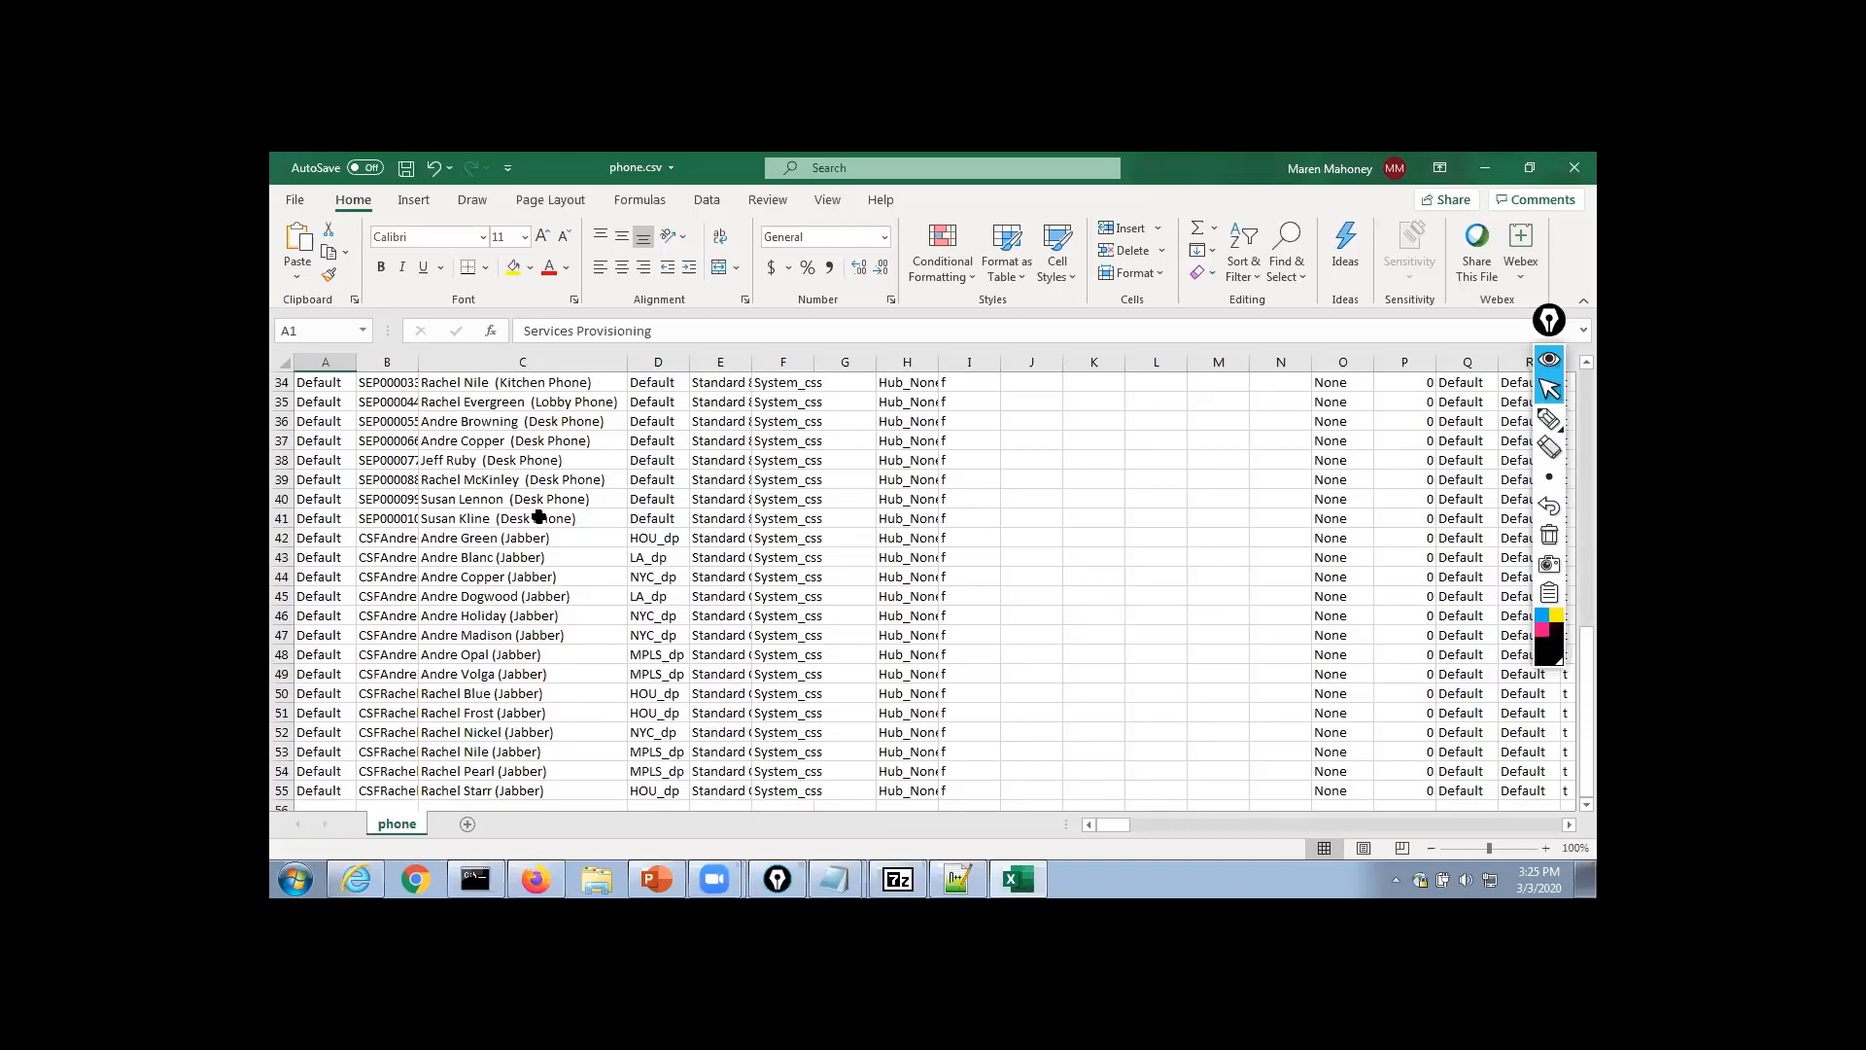
pyautogui.scroll(-3, 538, 517)
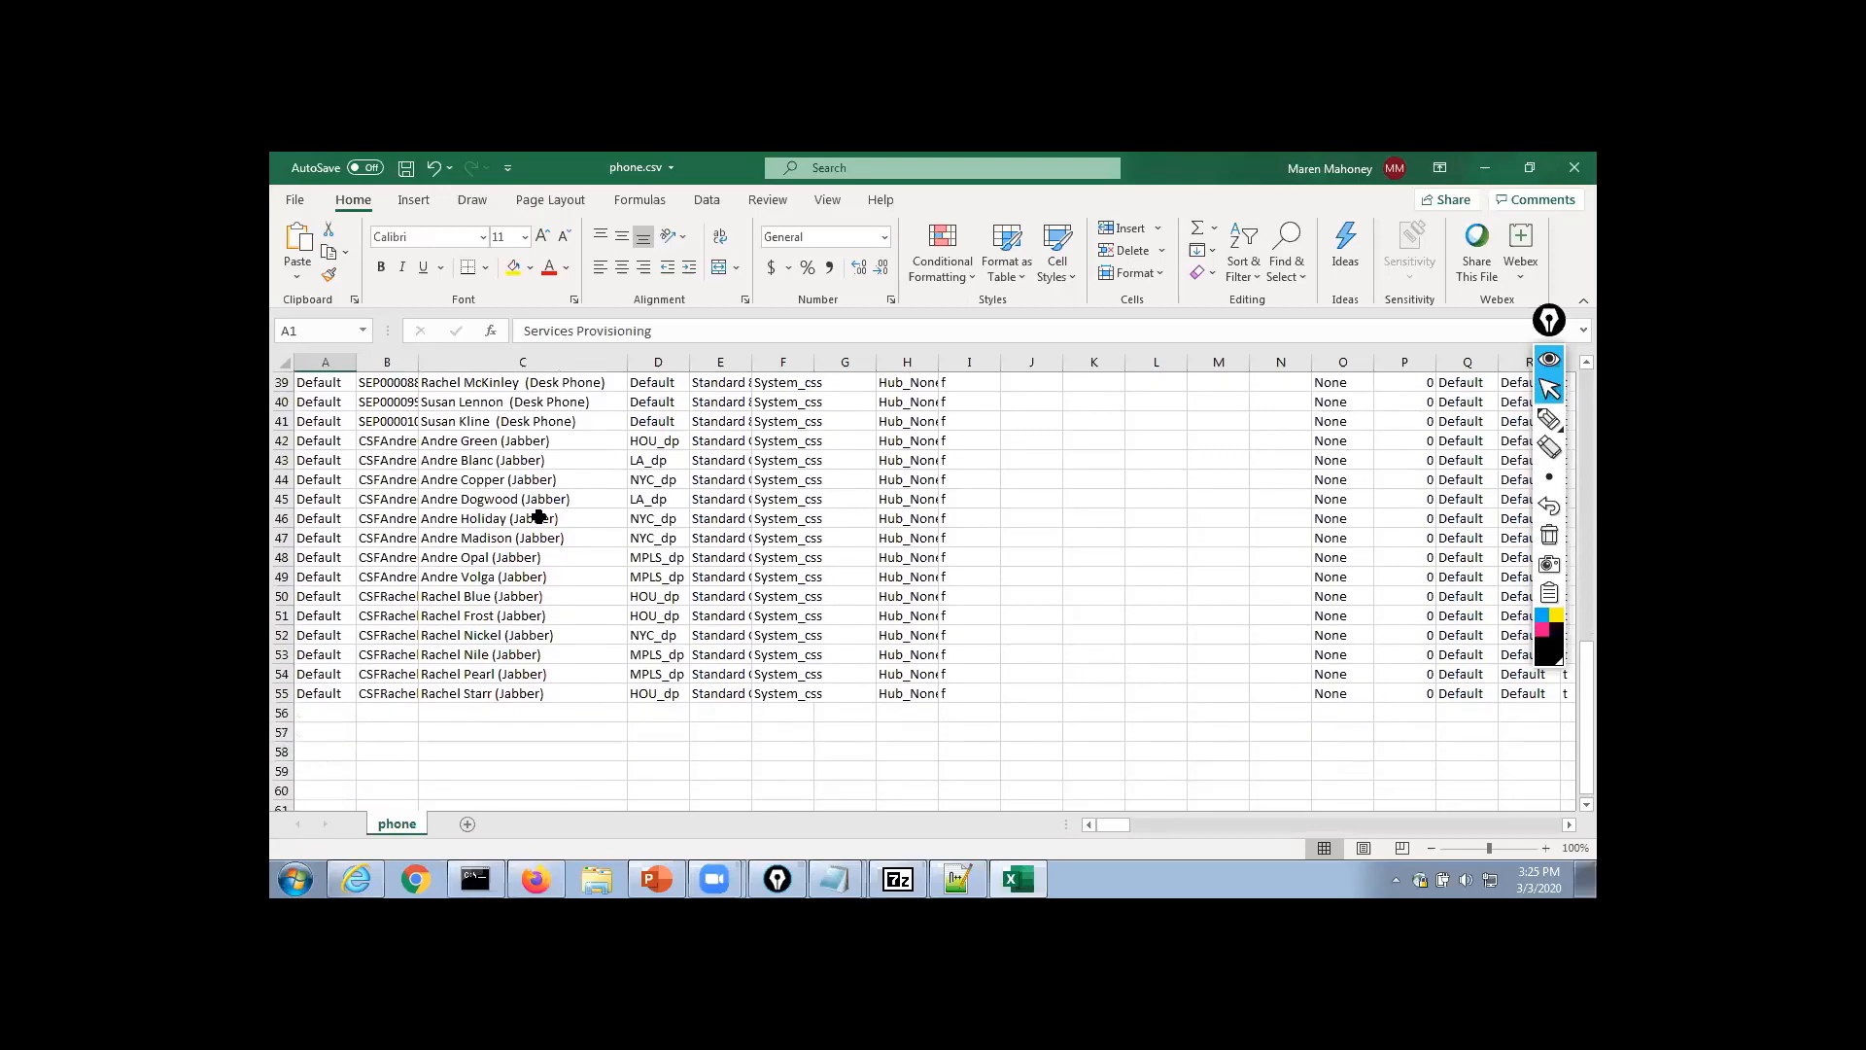
pyautogui.scroll(14, 539, 516)
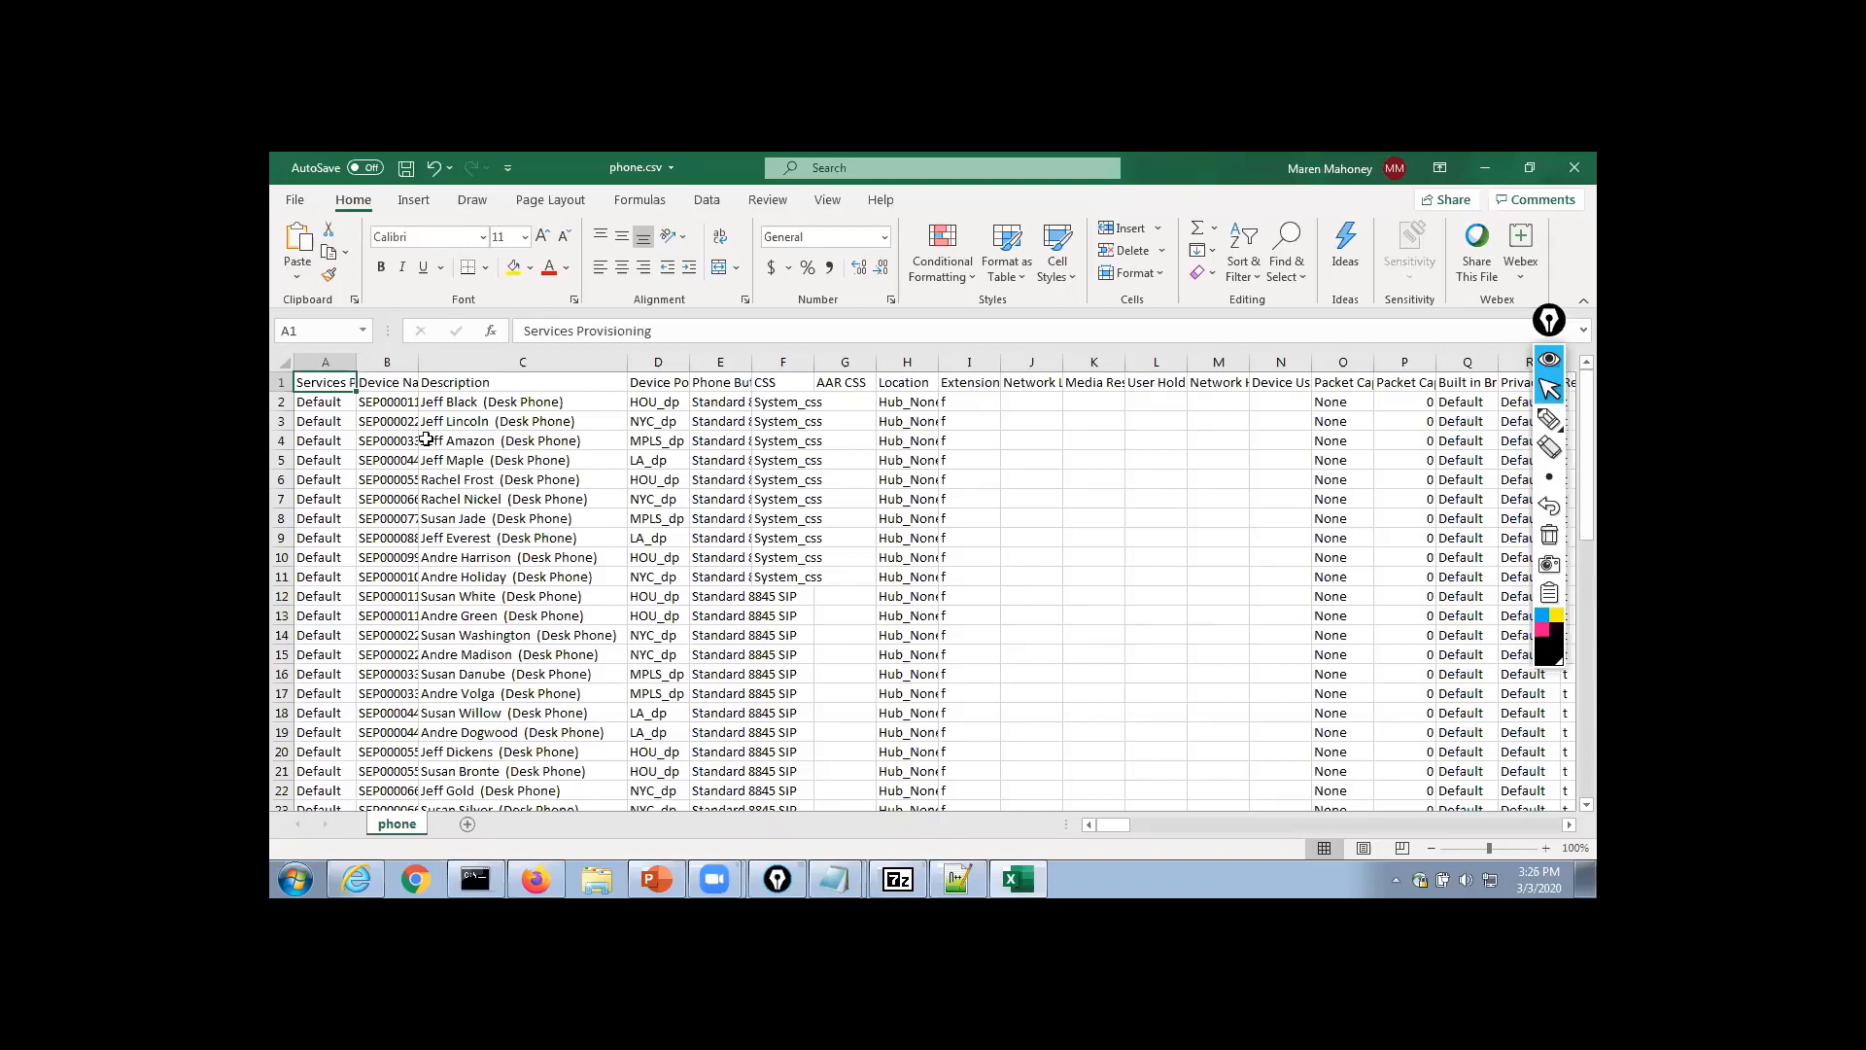
# Copy the header row and the first phone row of the phone sheet into a new worksheet, and return to the phone sheet
pyautogui.click(282, 381)
pyautogui.moveTo(282, 381); pyautogui.dragTo(280, 395)
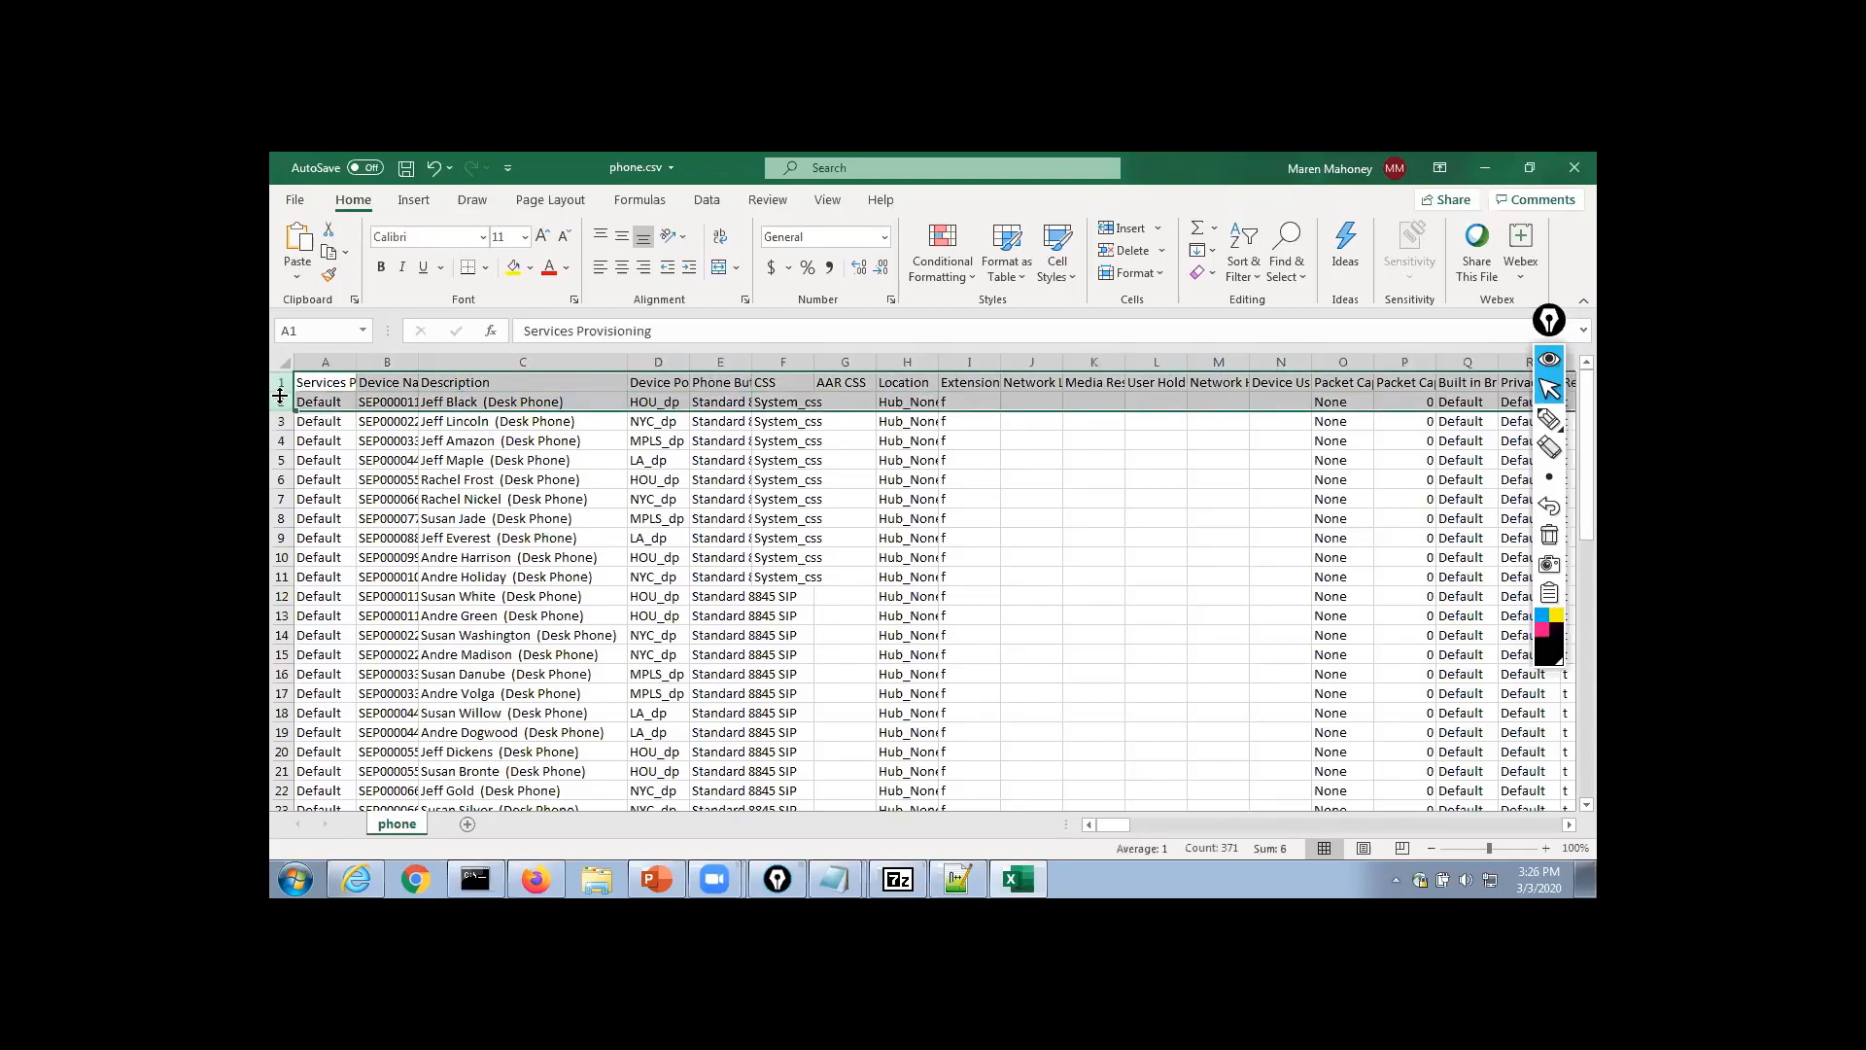
pyautogui.hotkey('ctrl', 'c')
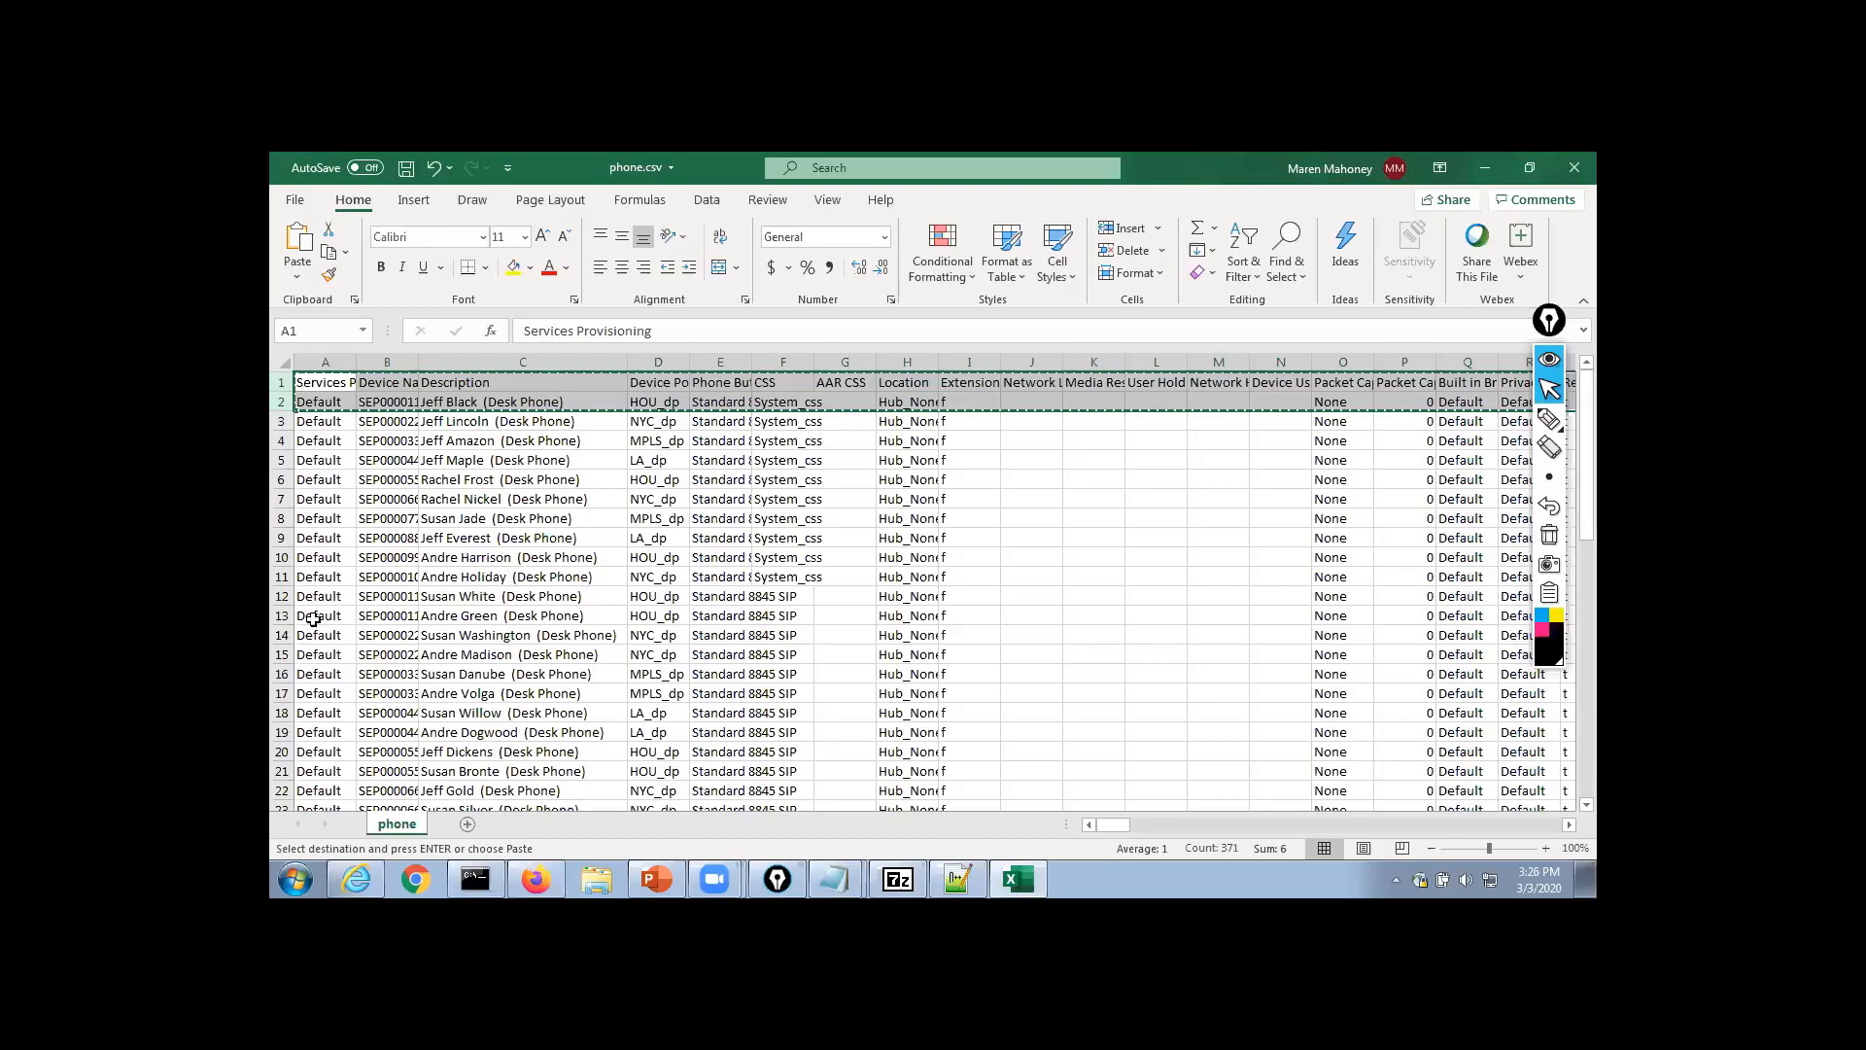
pyautogui.click(467, 824)
pyautogui.hotkey('ctrl', 'v')
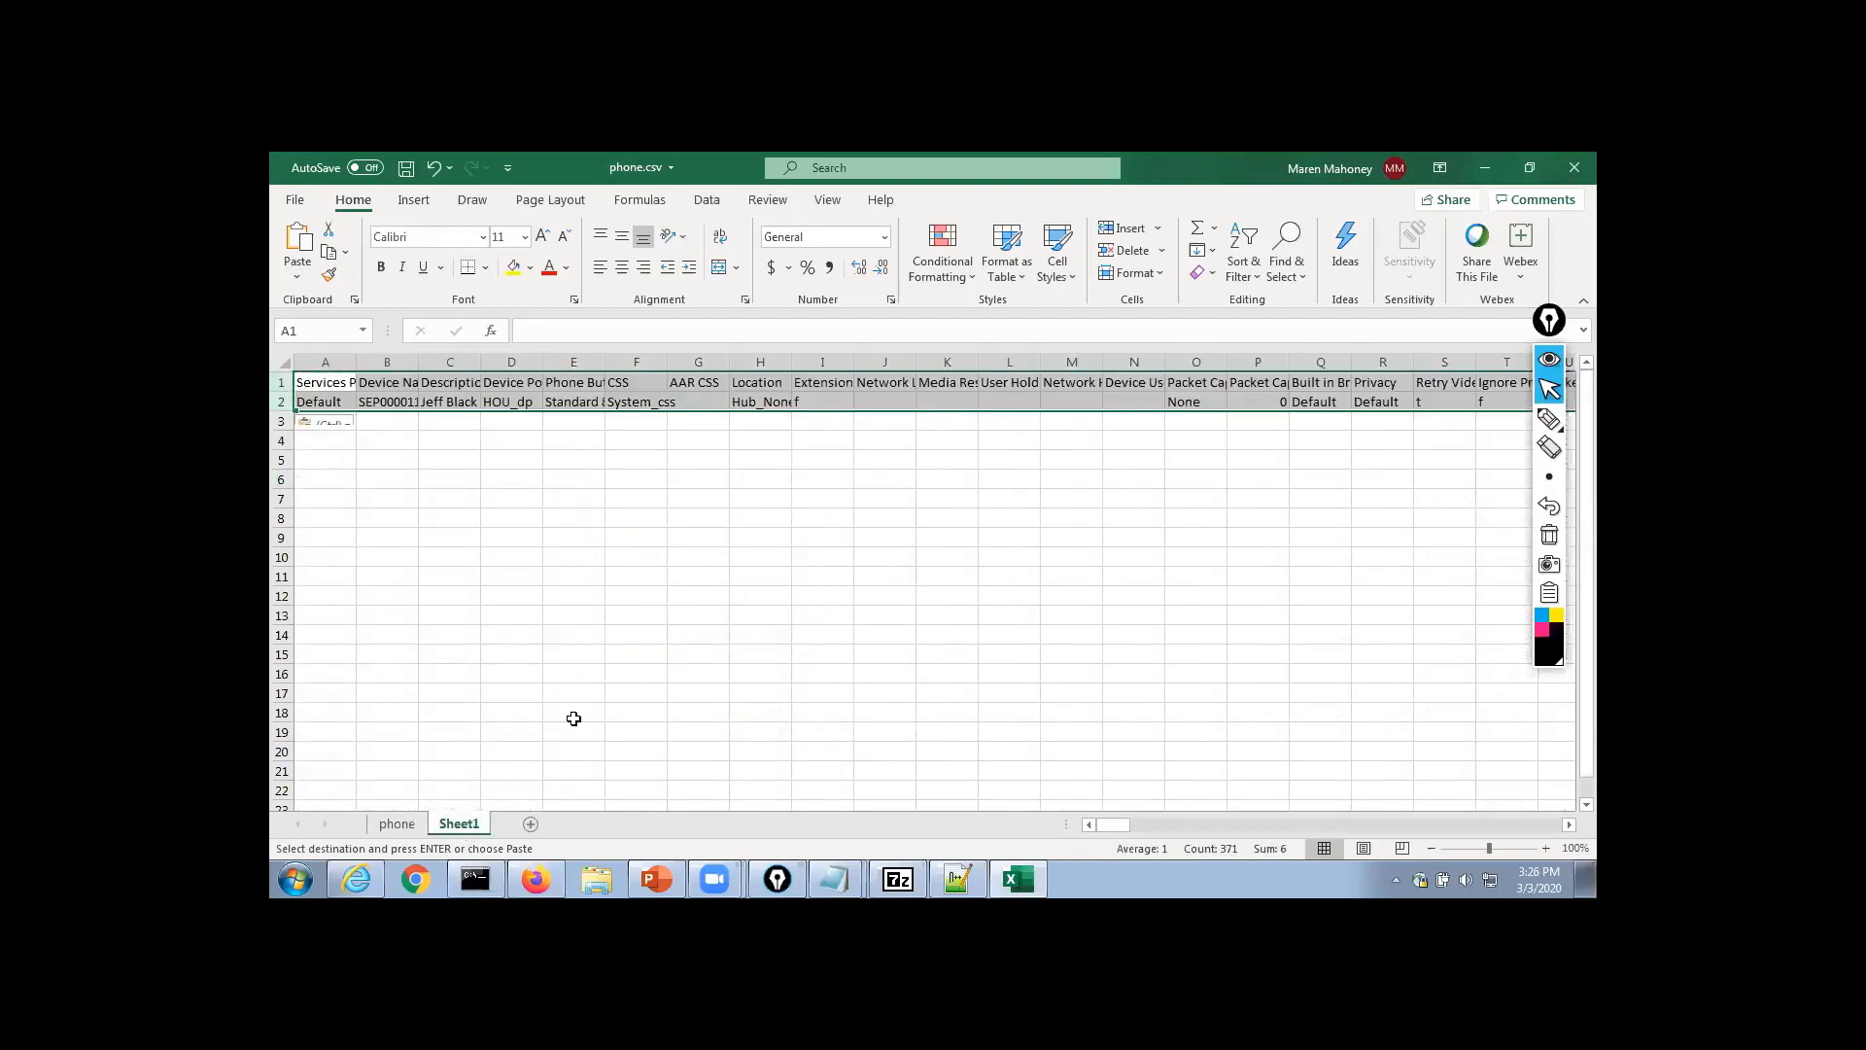
pyautogui.click(397, 824)
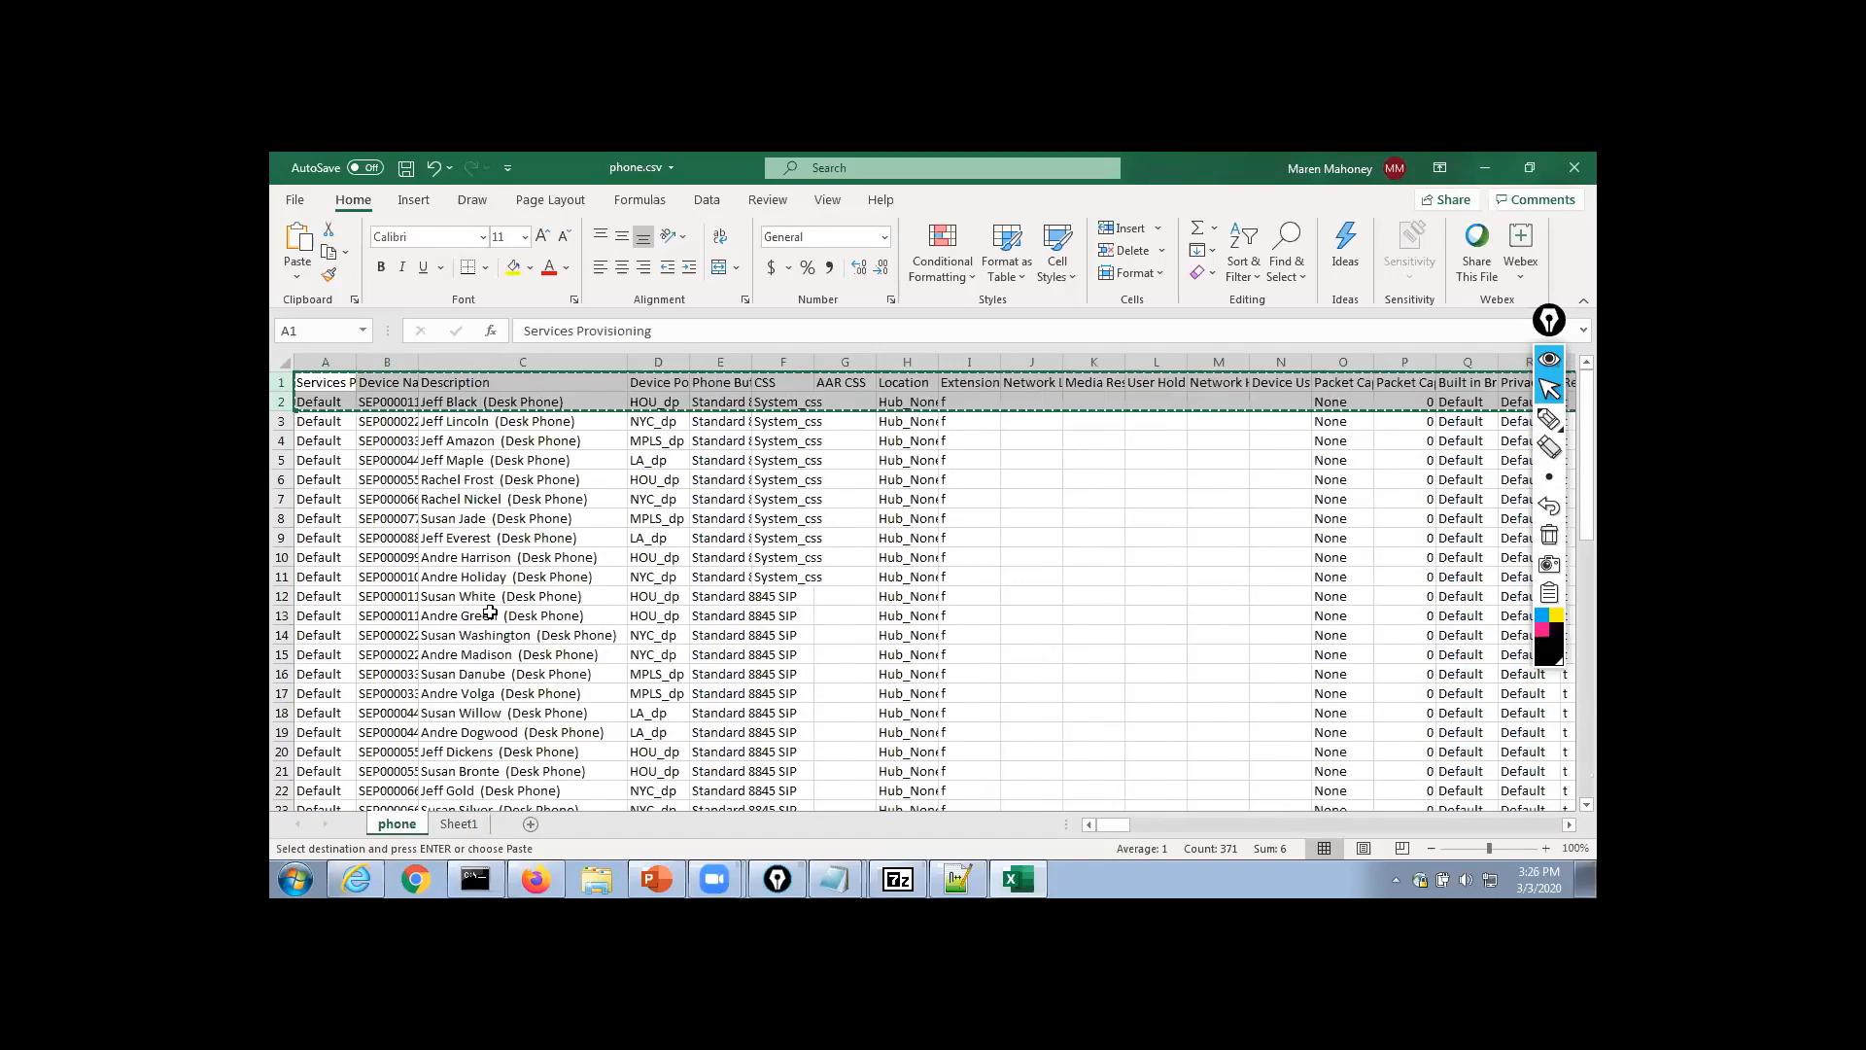
pyautogui.click(401, 521)
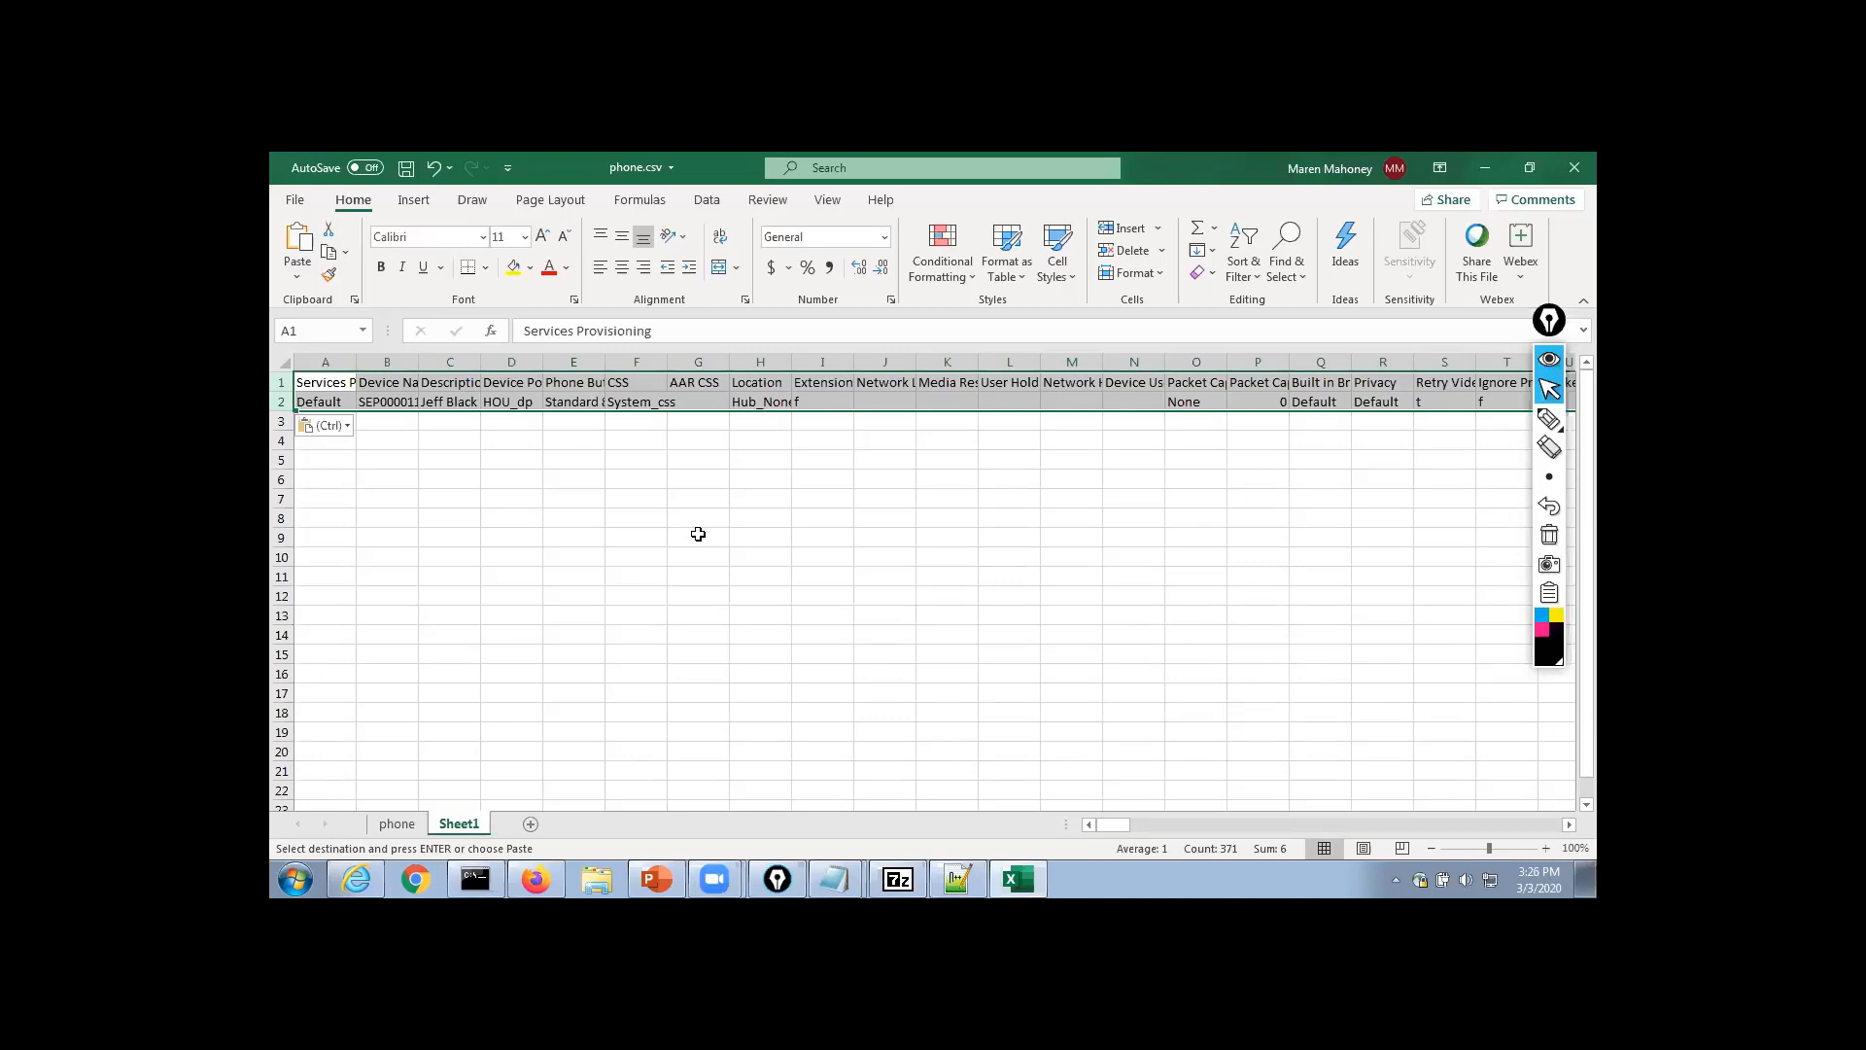
pyautogui.click(397, 824)
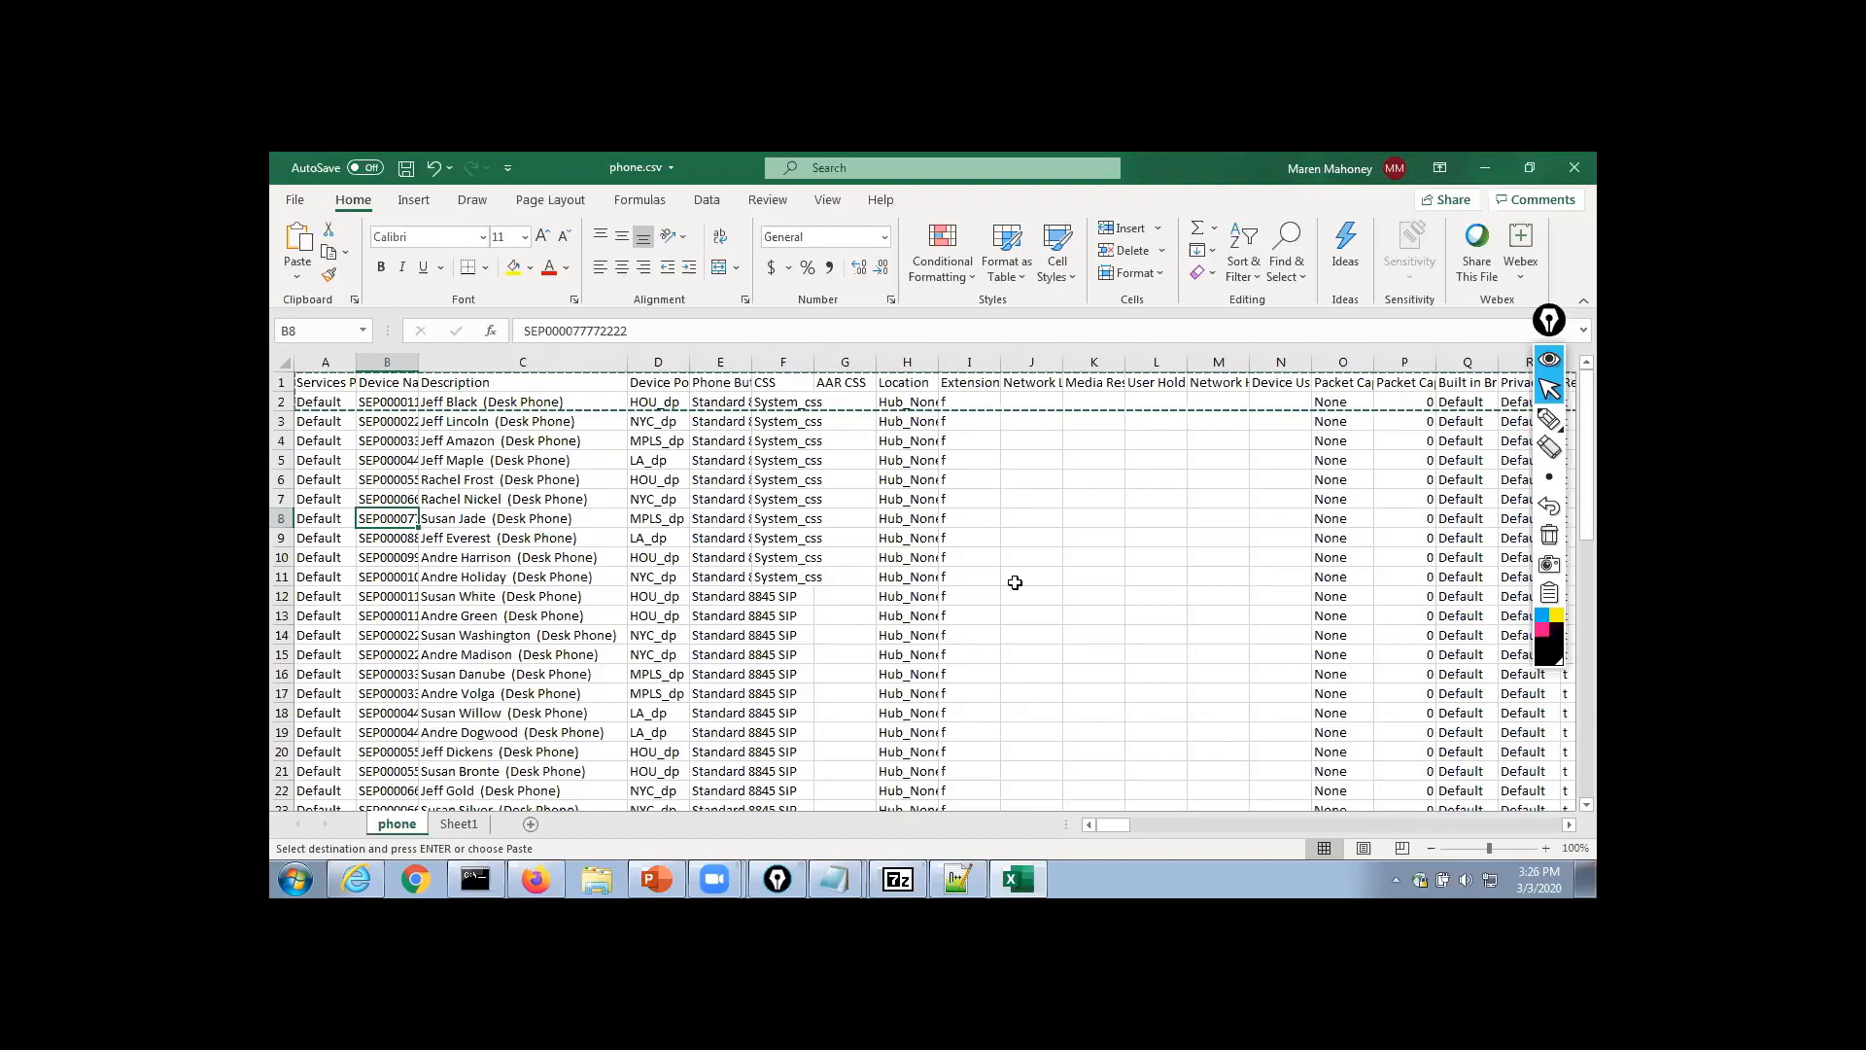
pyautogui.click(356, 880)
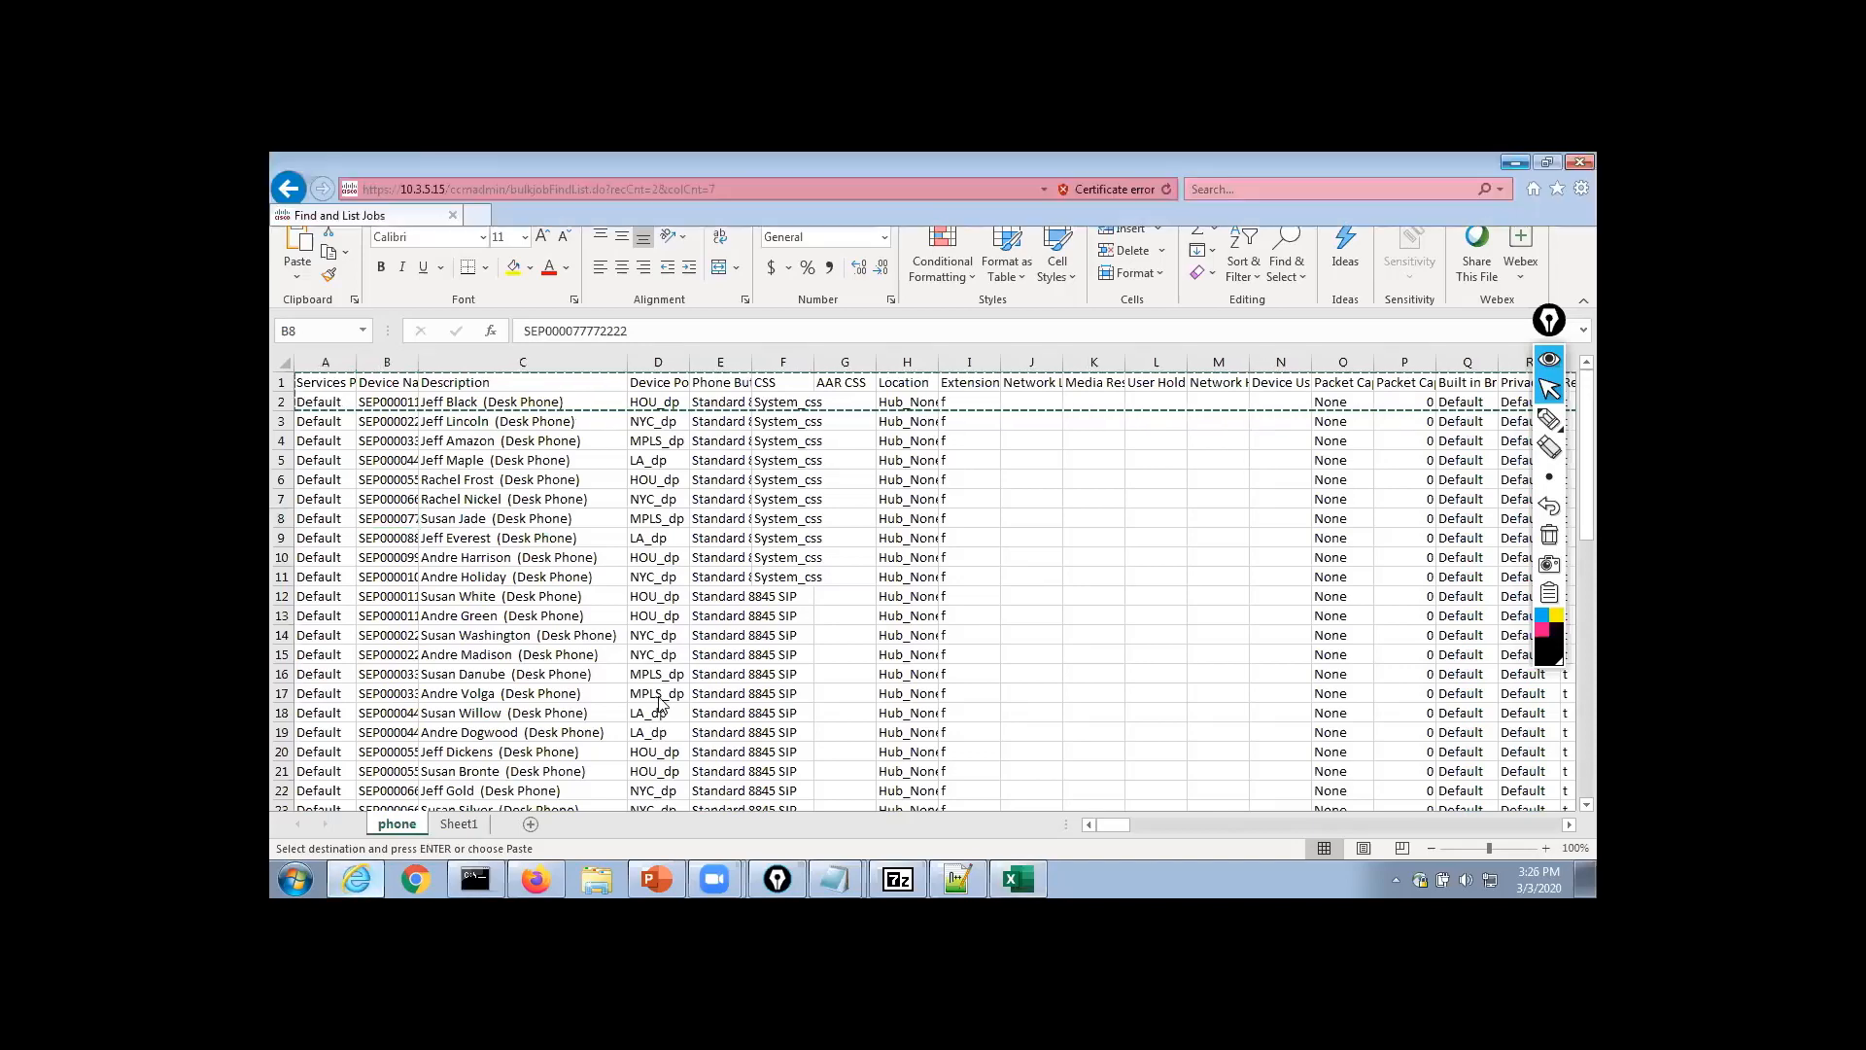
pyautogui.moveTo(685, 292)
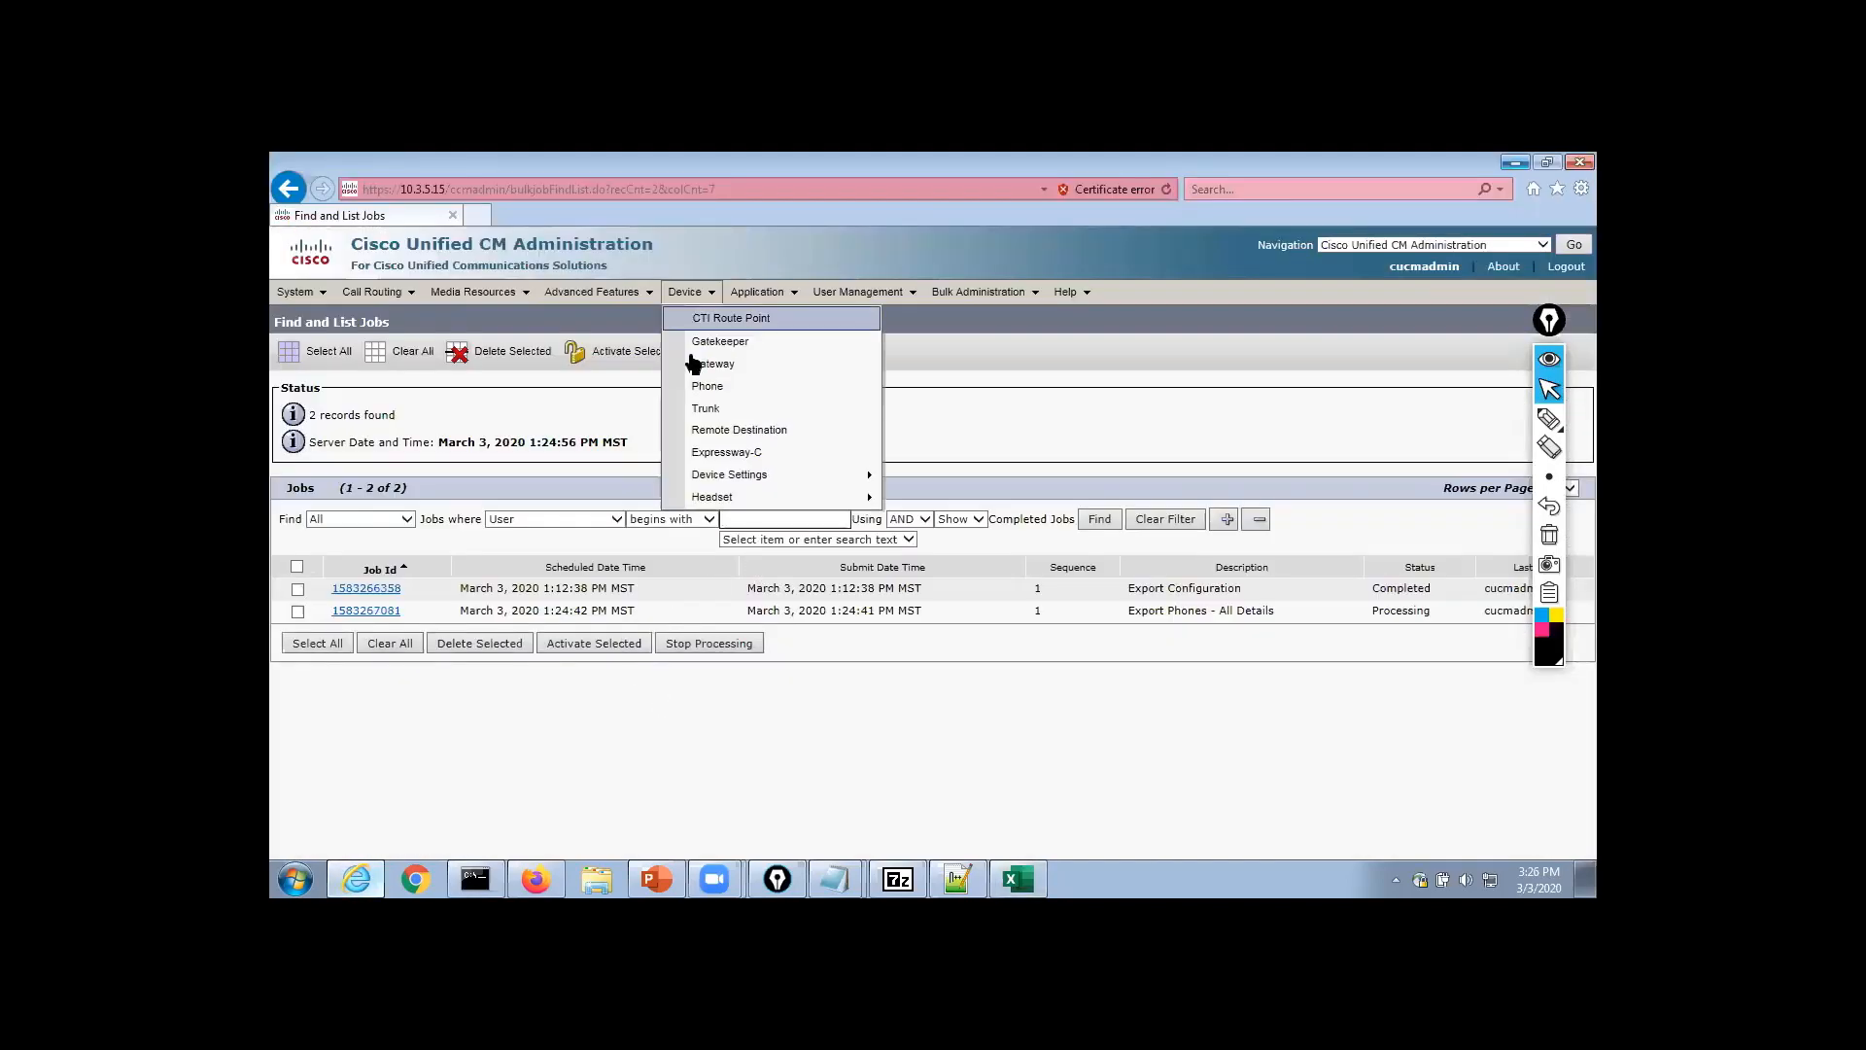
pyautogui.click(699, 387)
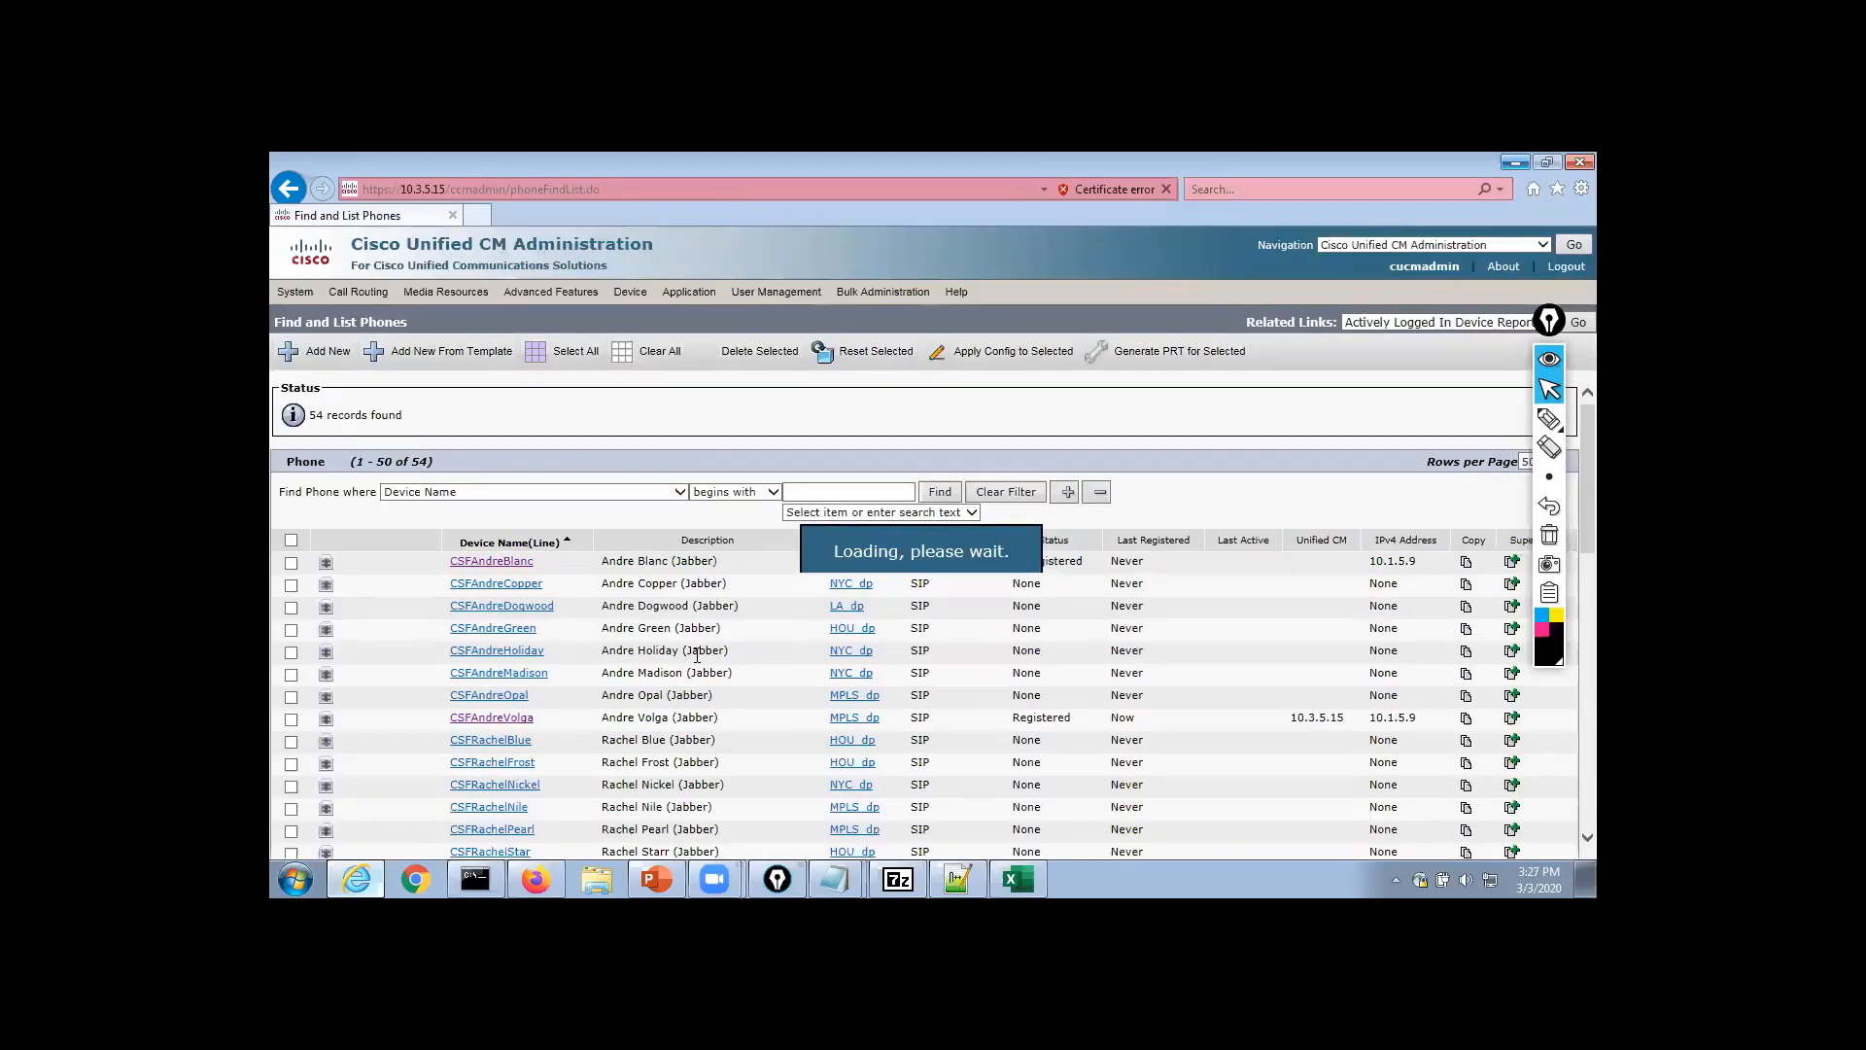
pyautogui.scroll(-4, 697, 655)
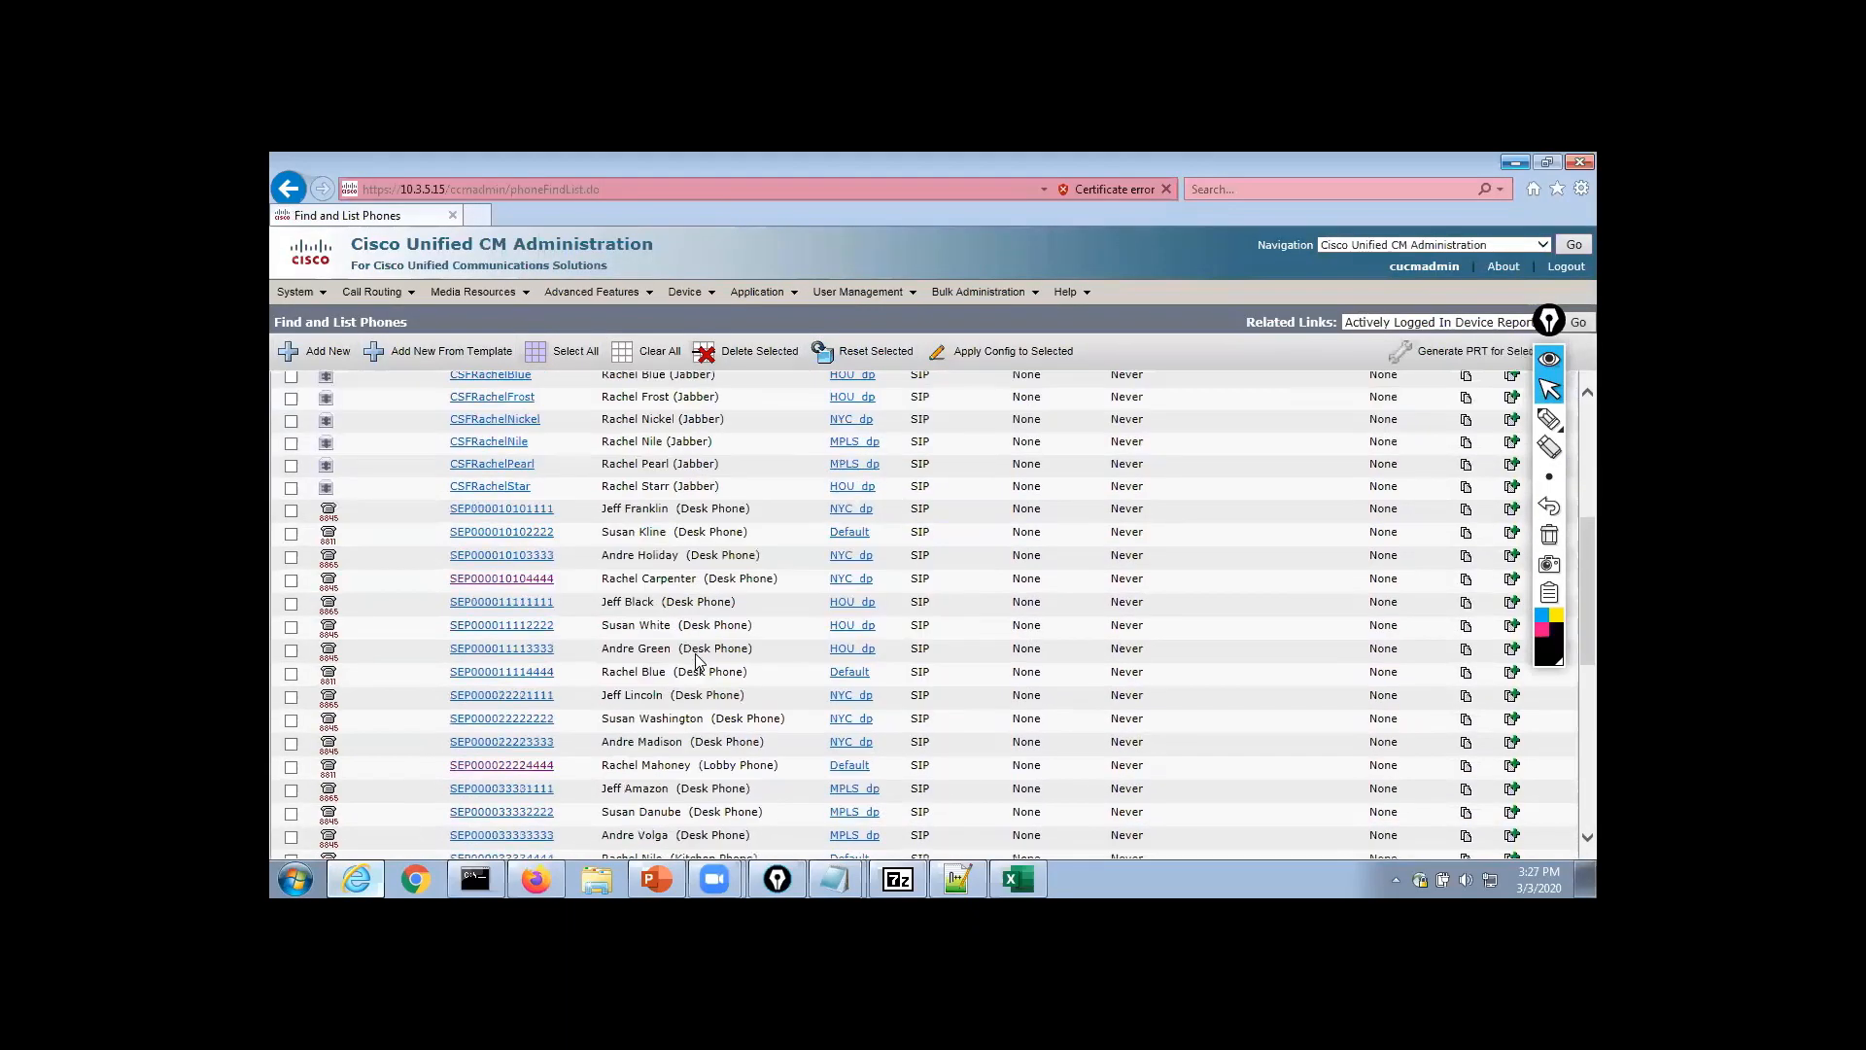
pyautogui.click(533, 767)
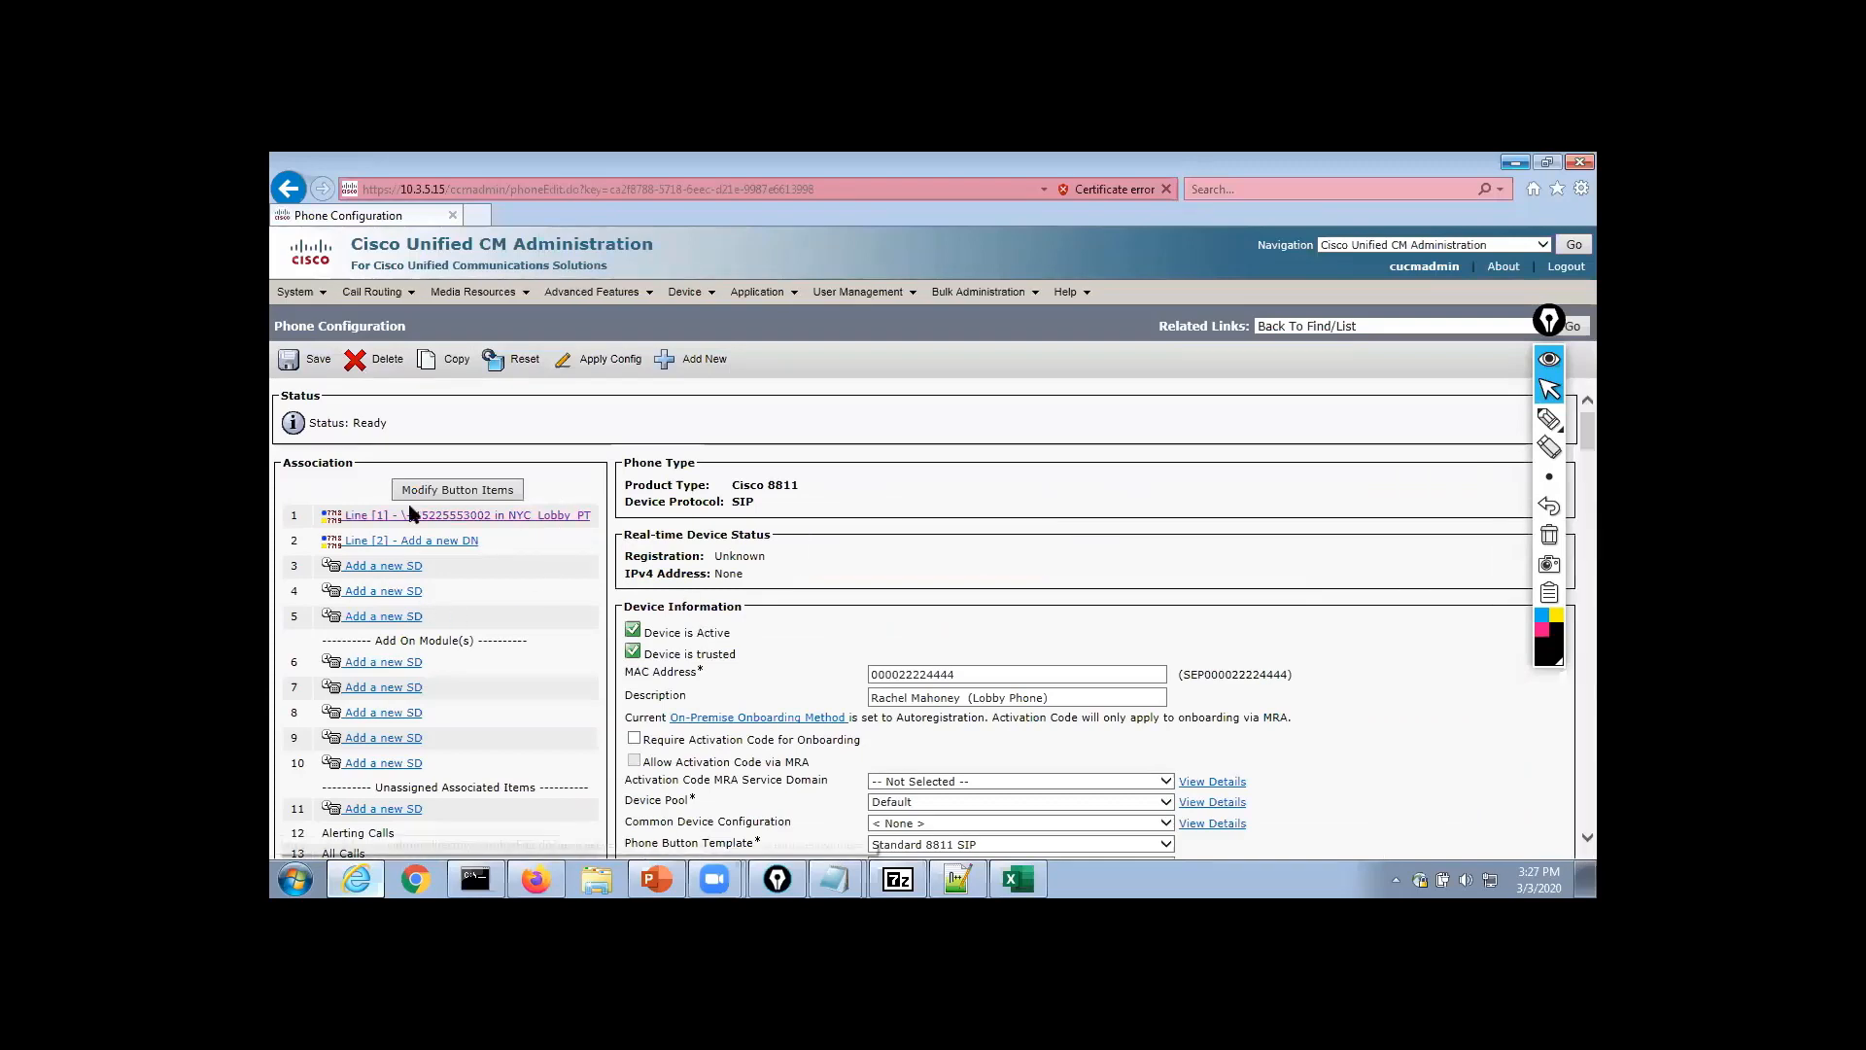
# Add a second line to the lobby phone with a new directory number in route partition HOU_Emp_PT, save it, and return to the phone's configuration
pyautogui.click(419, 551)
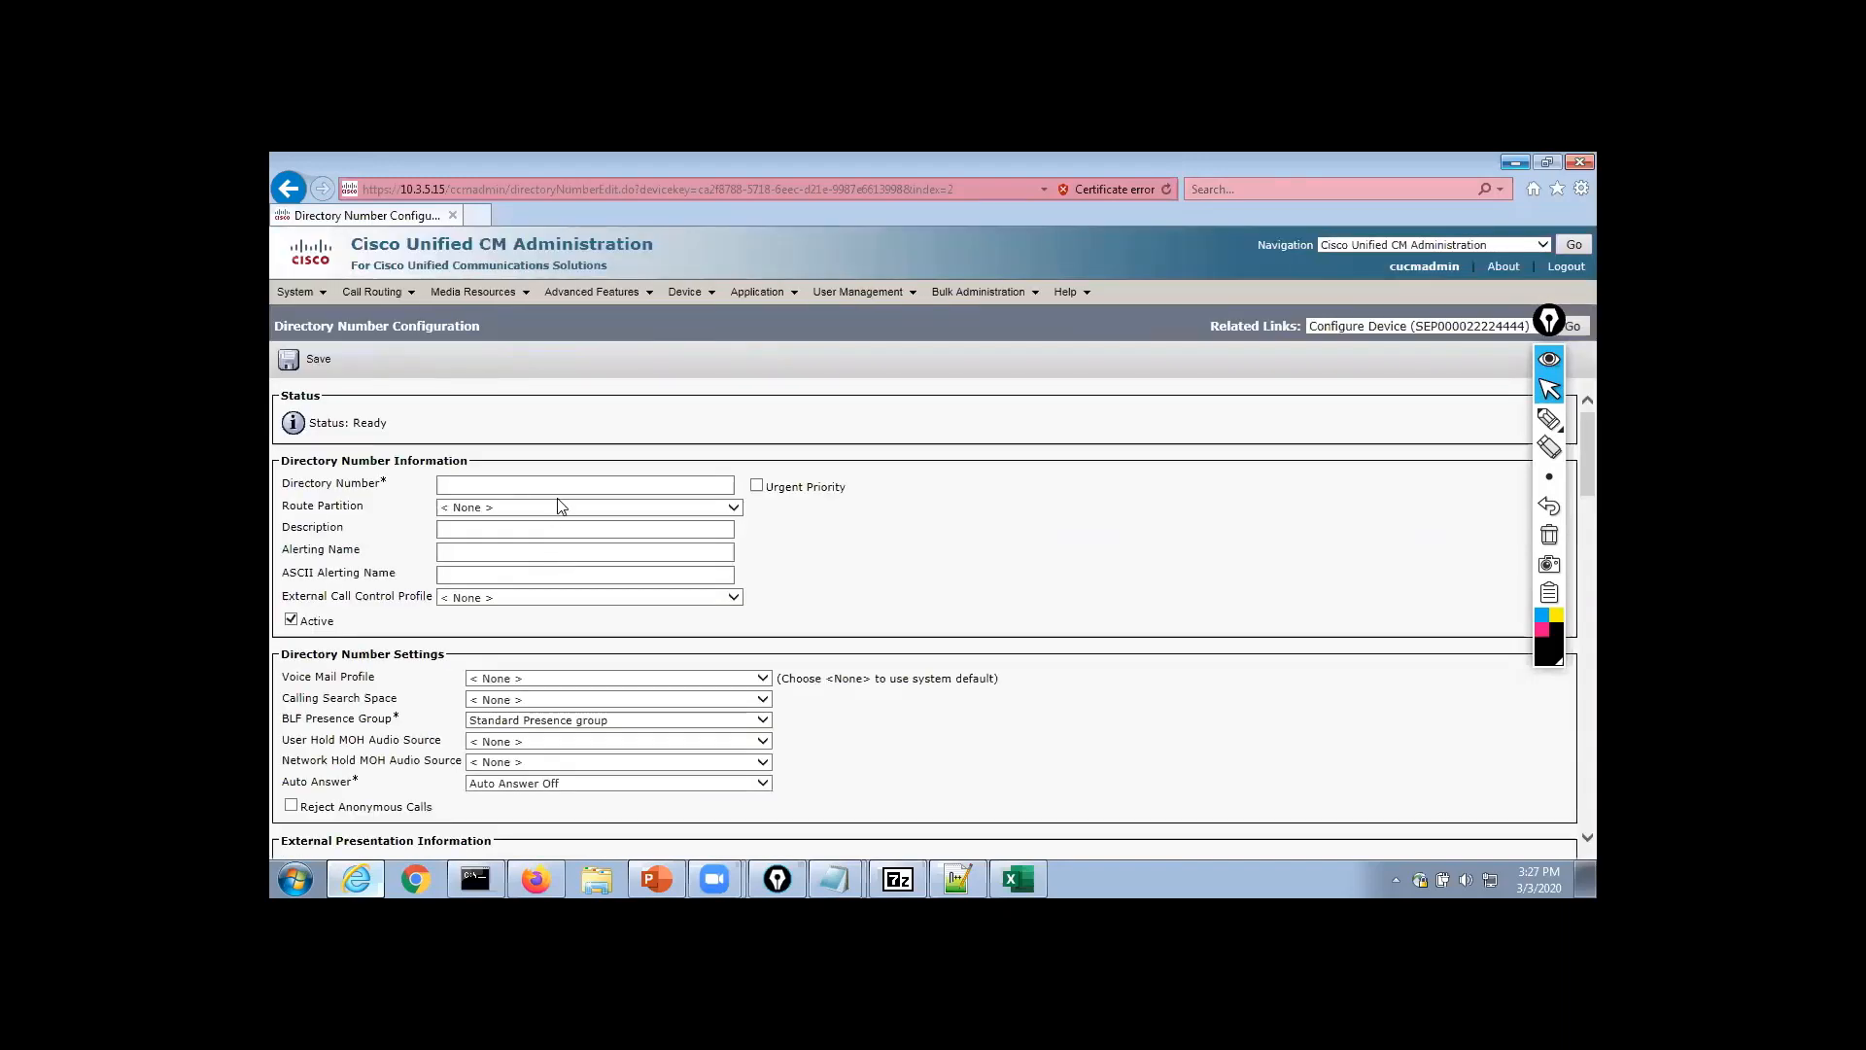
pyautogui.click(559, 482)
pyautogui.write('\\+1511555')
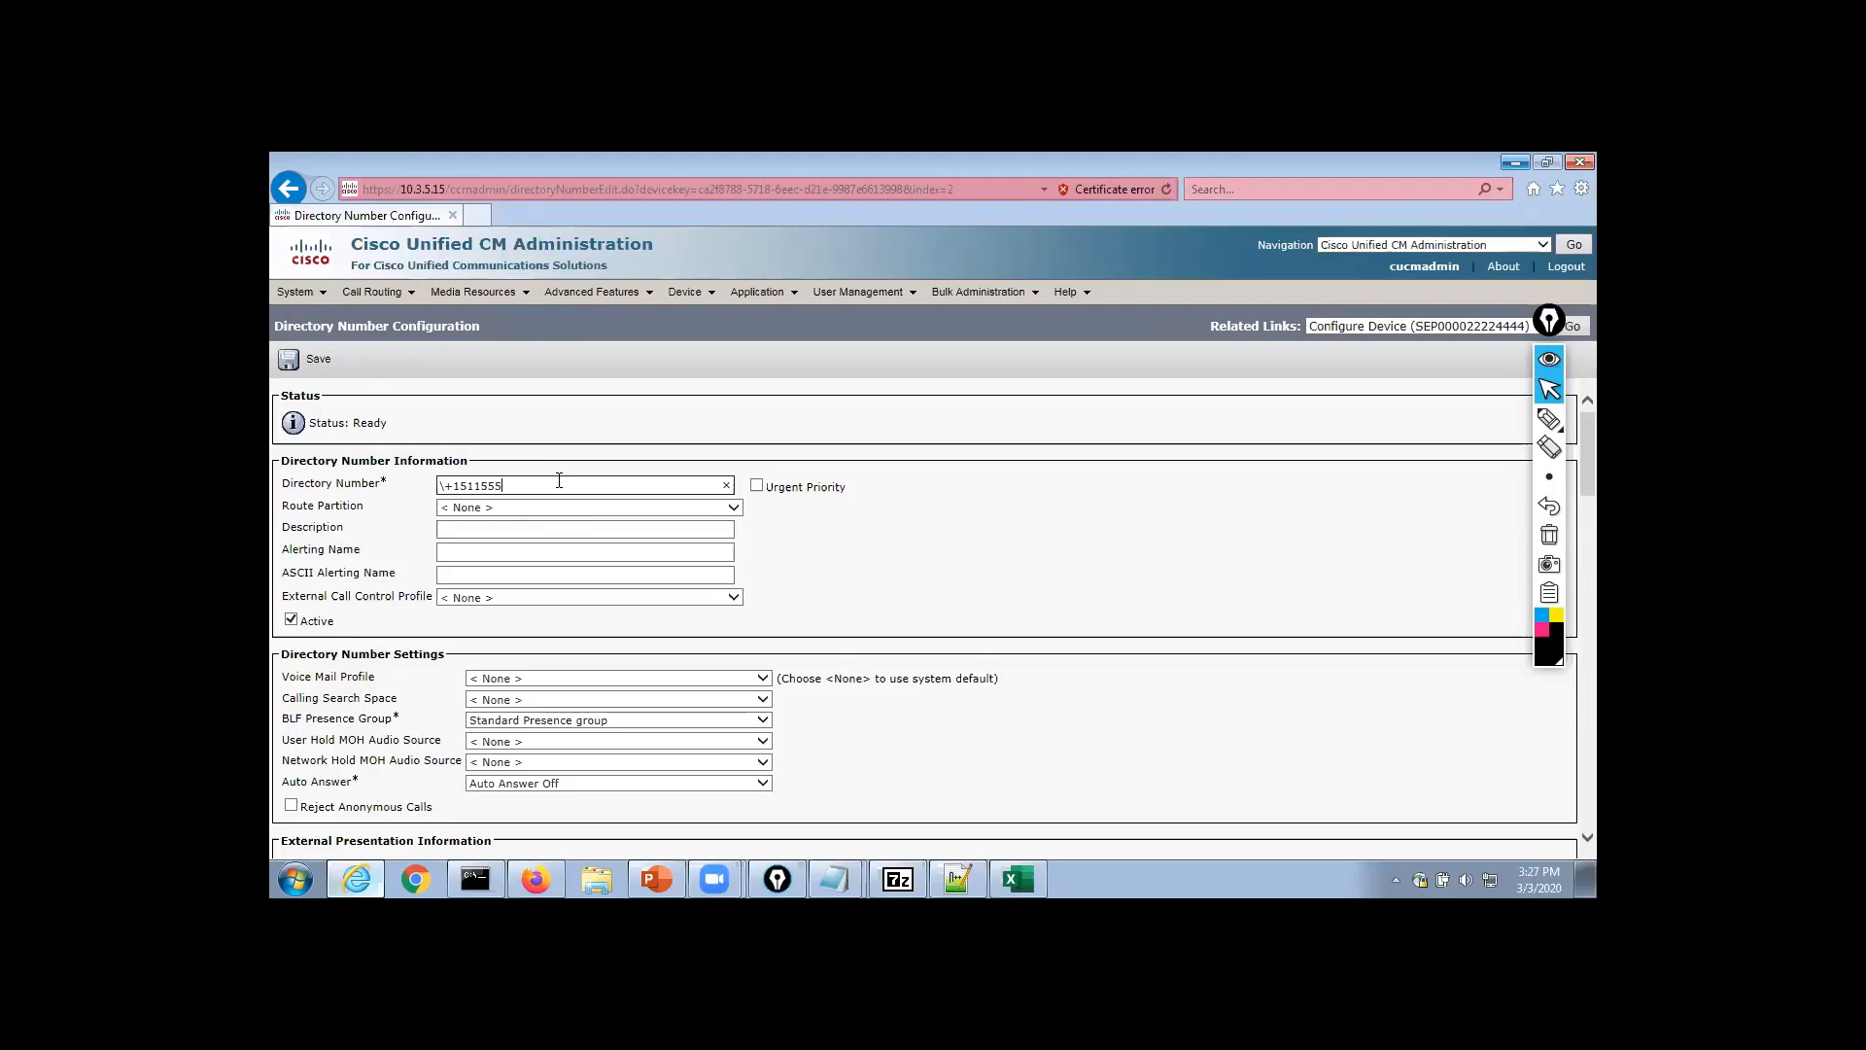
pyautogui.write('2001')
pyautogui.press('Tab')
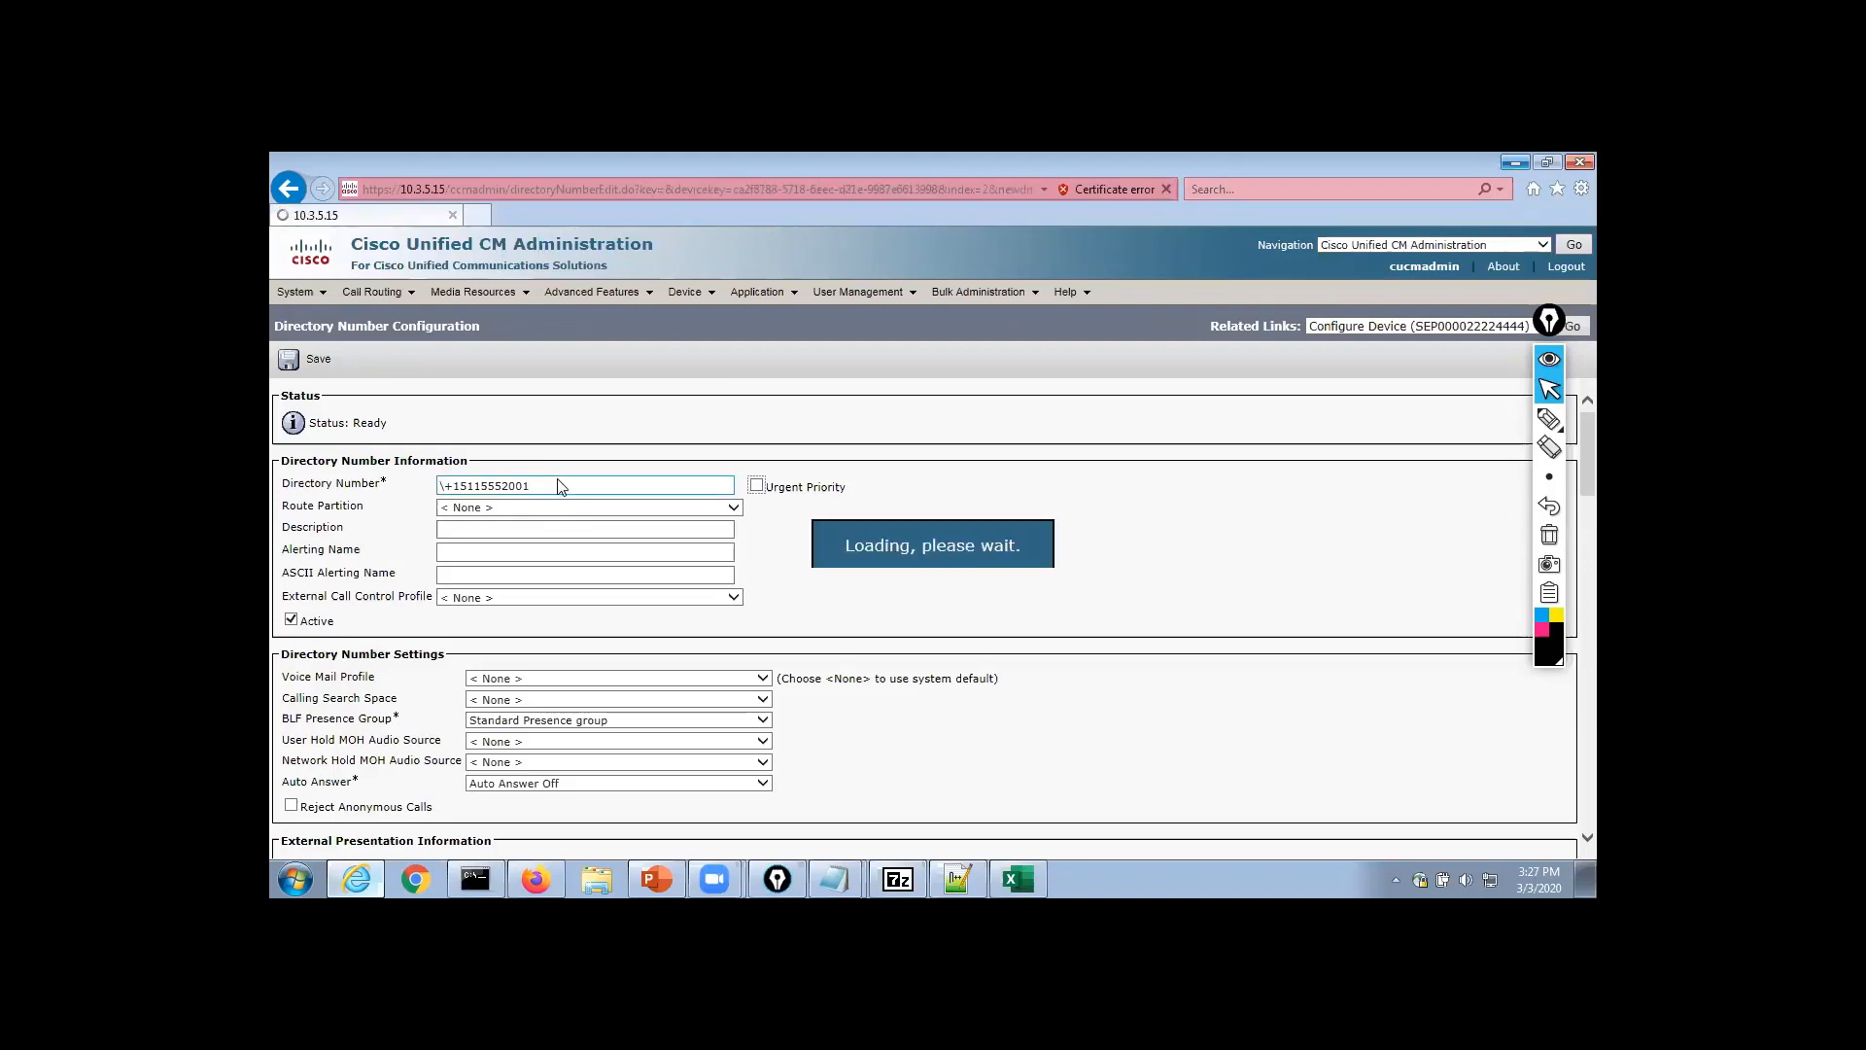
pyautogui.click(522, 505)
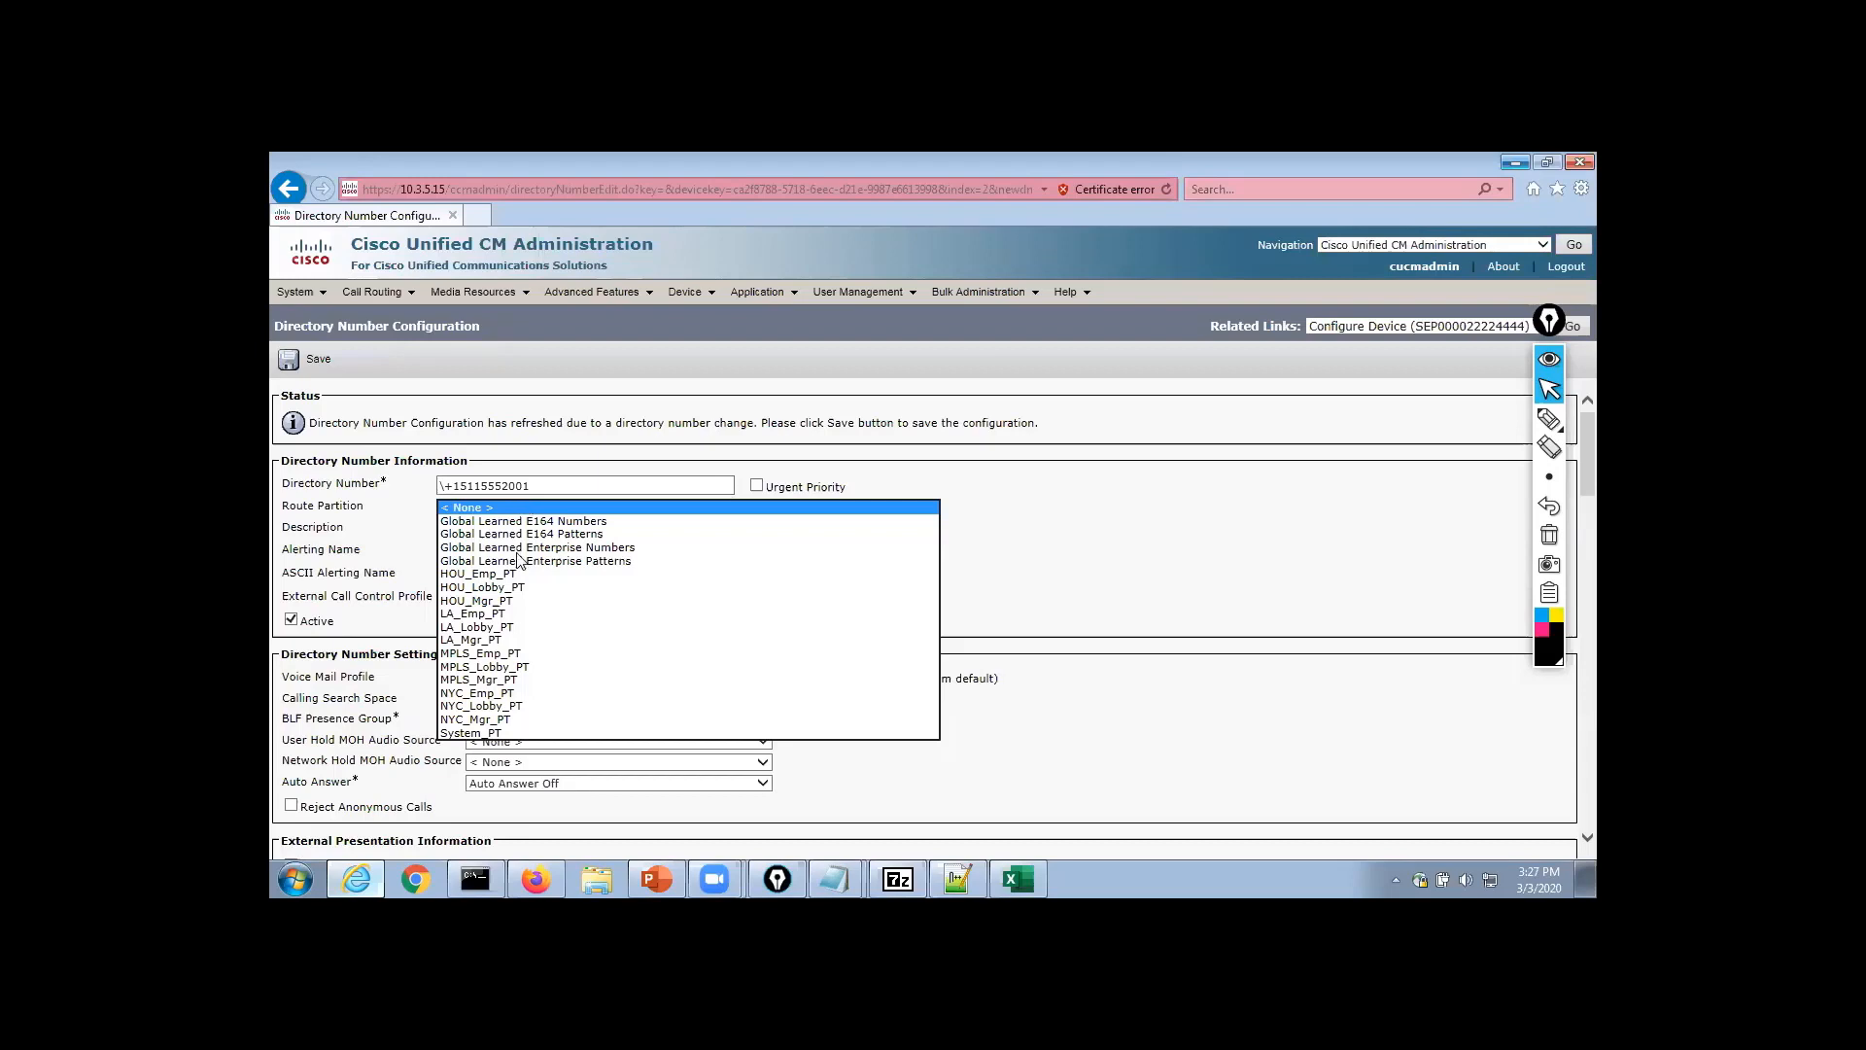
pyautogui.click(515, 587)
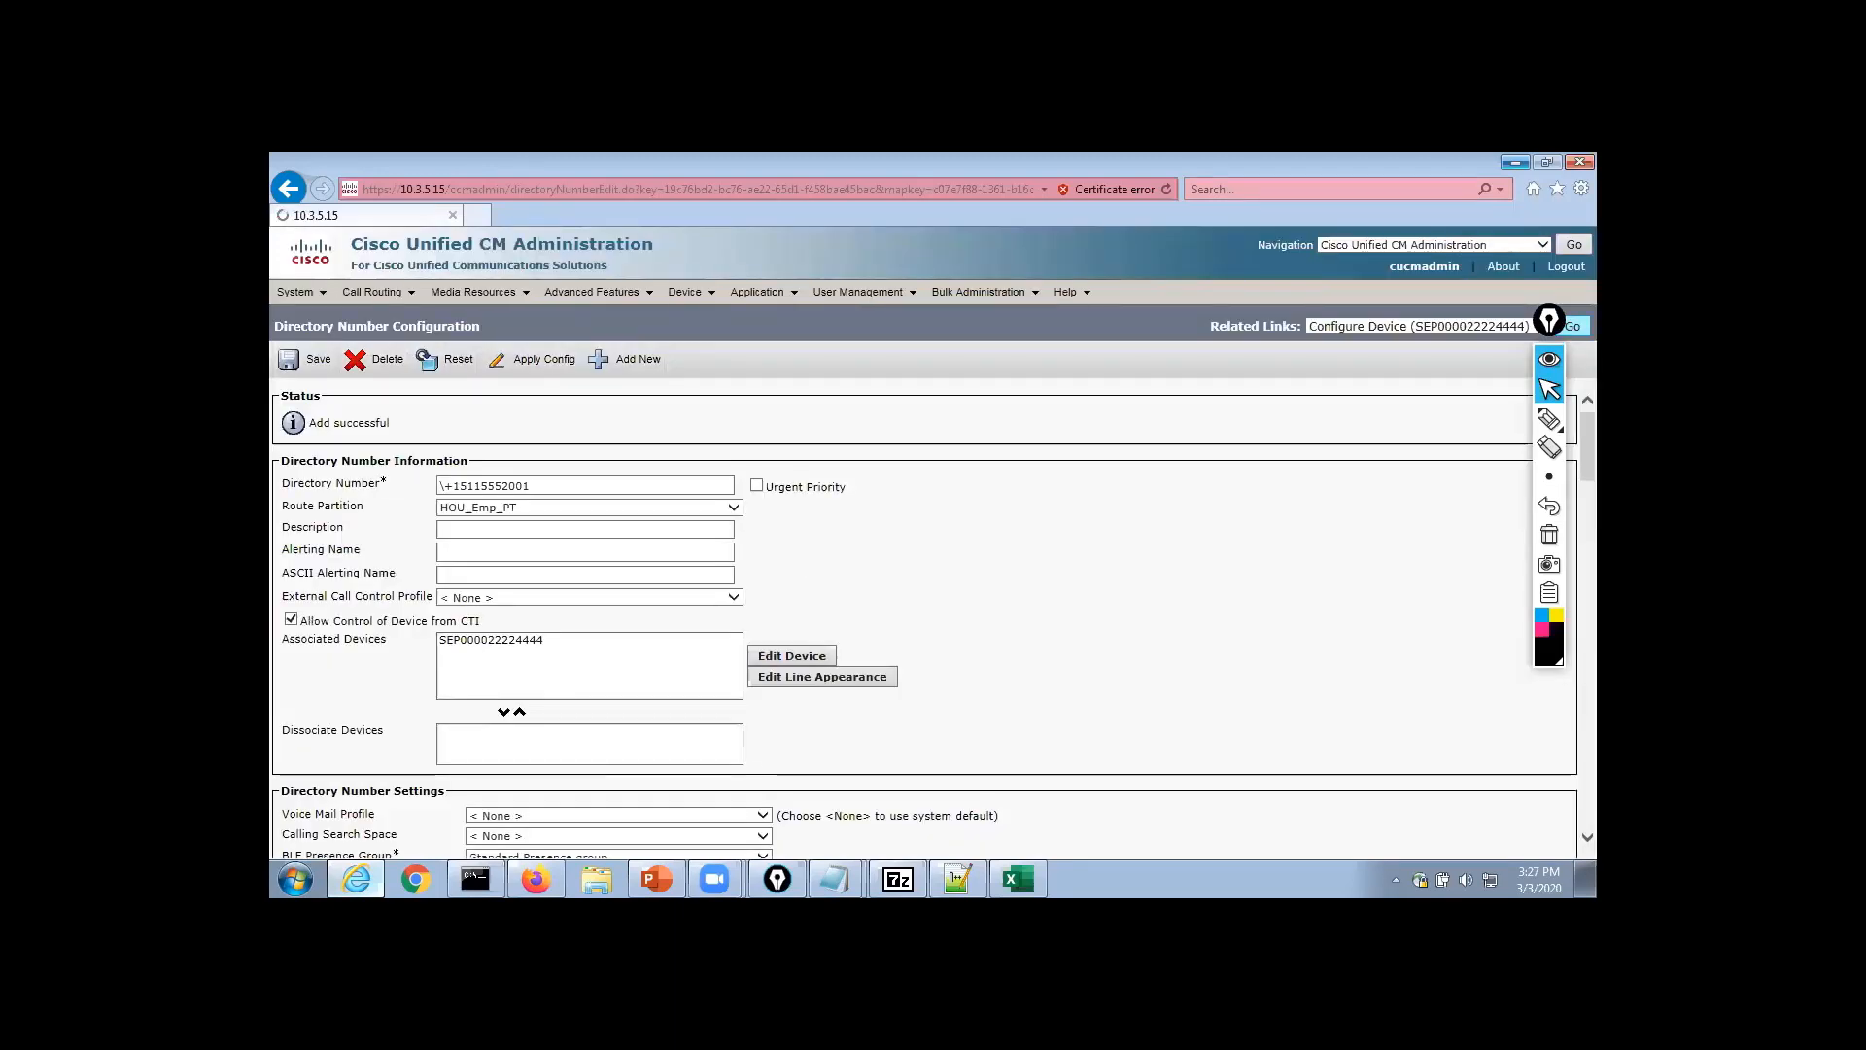
pyautogui.click(1573, 327)
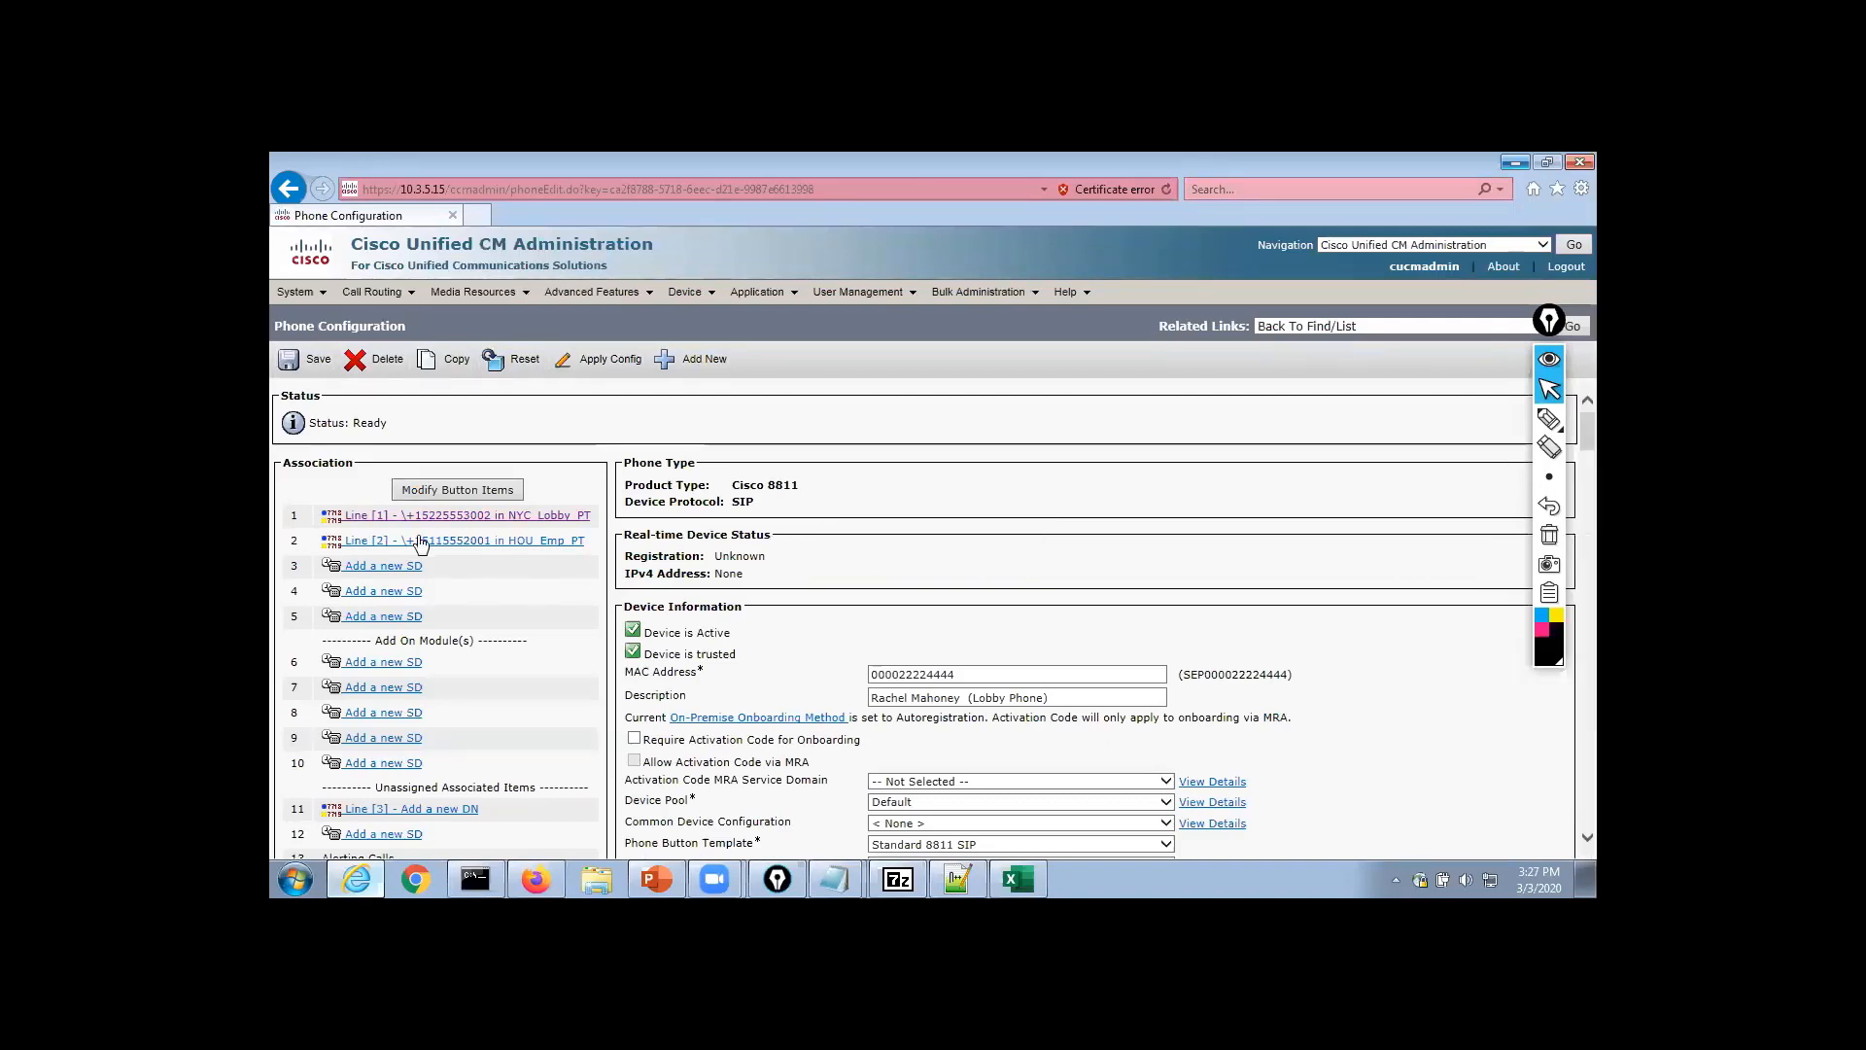
pyautogui.click(514, 542)
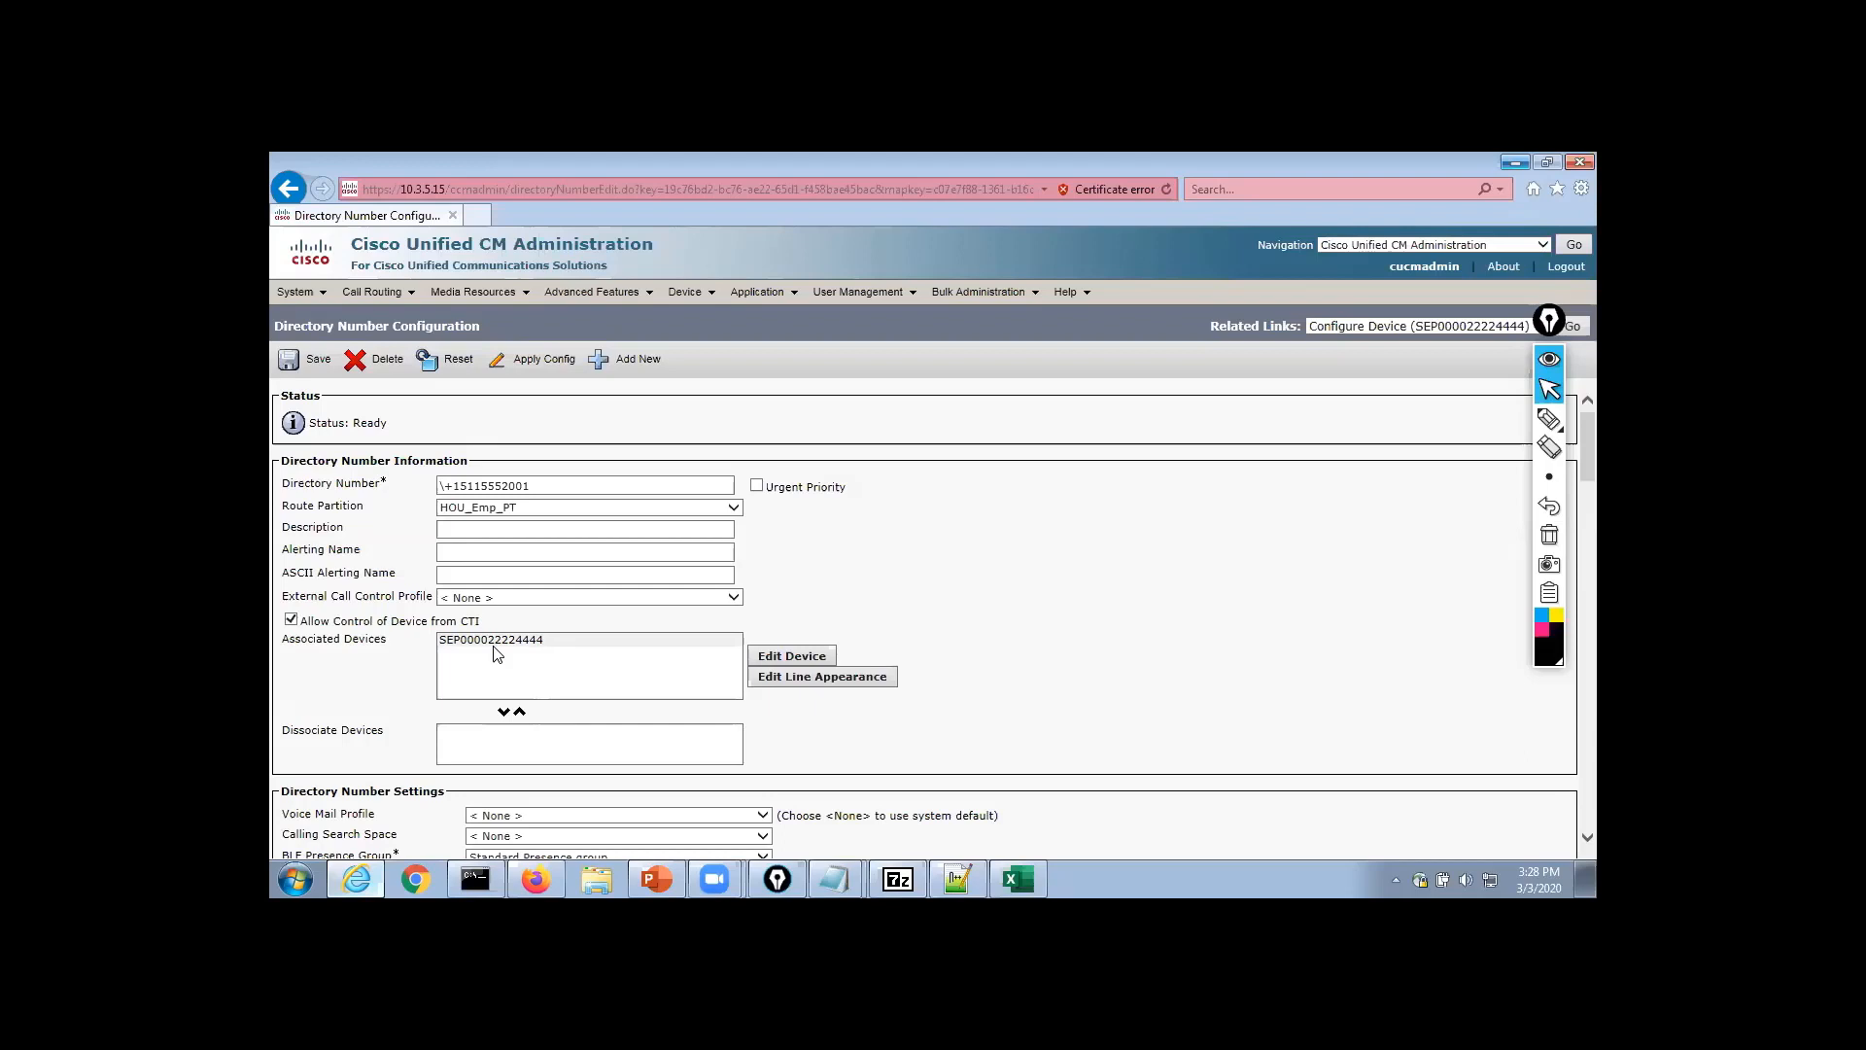
pyautogui.click(497, 653)
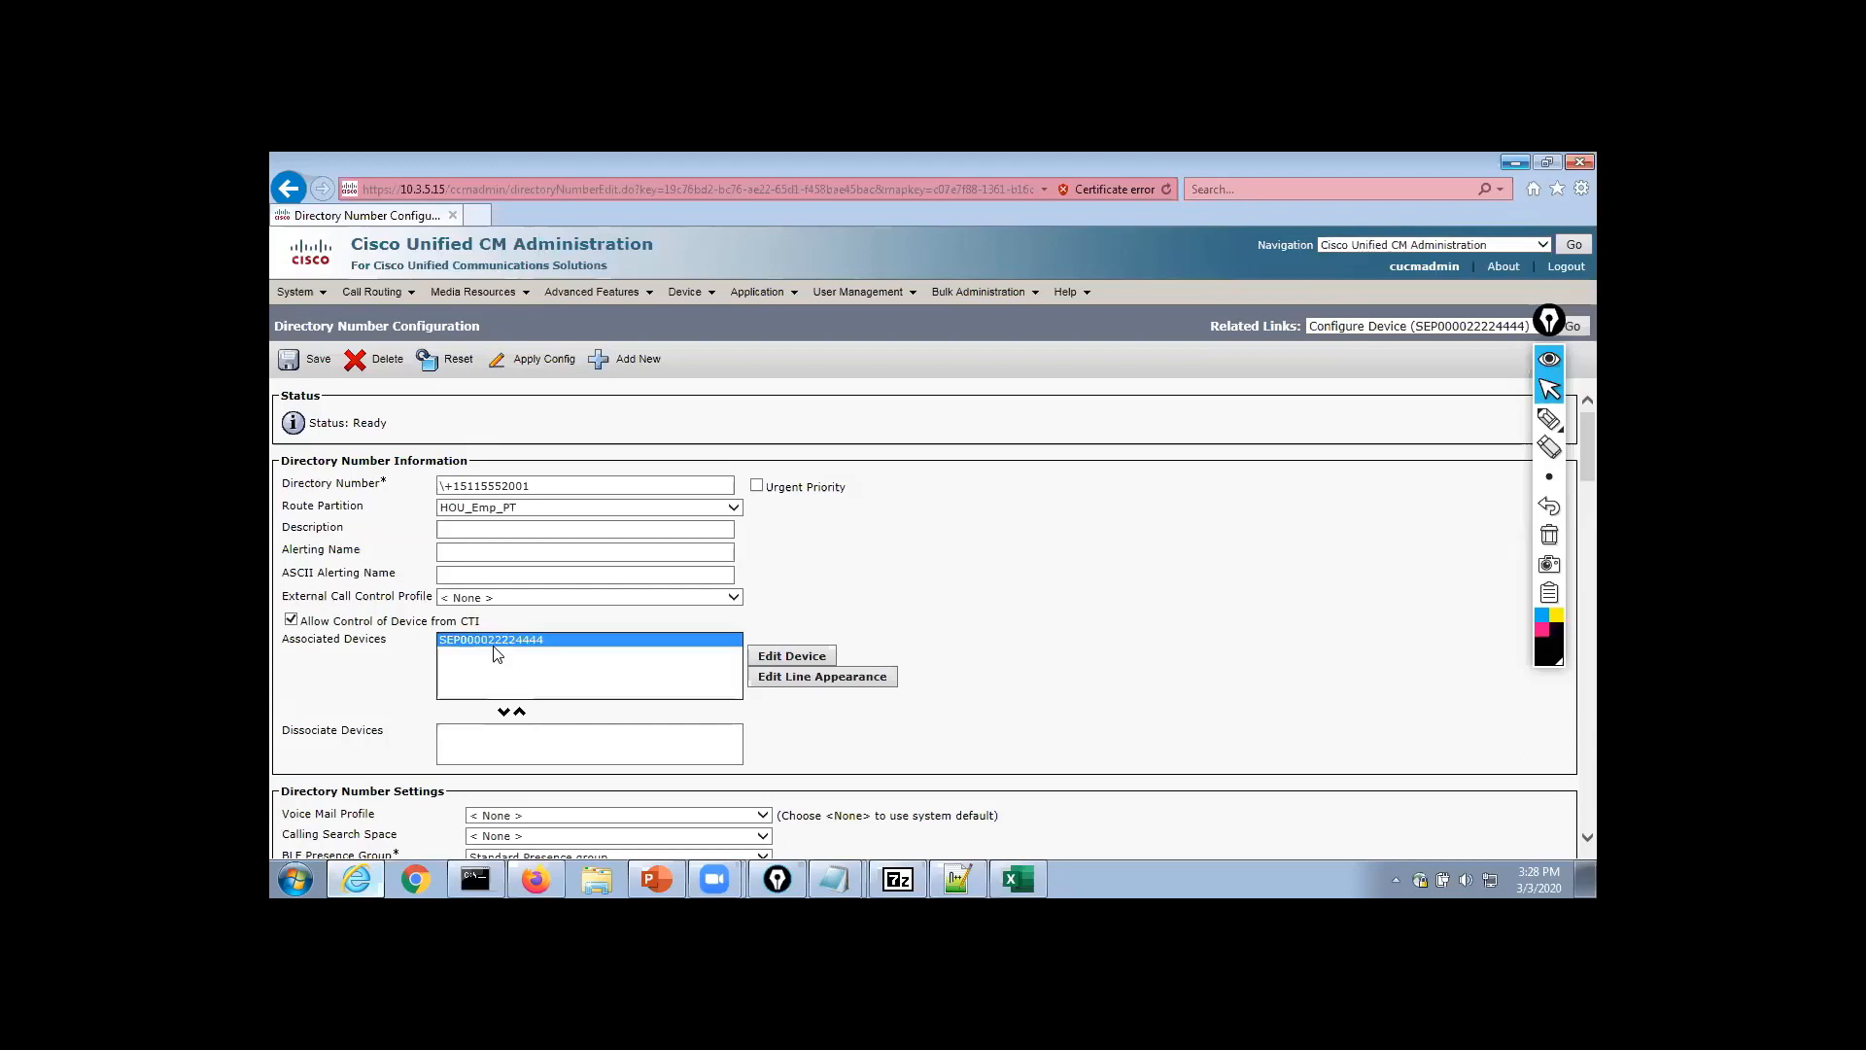
pyautogui.click(503, 711)
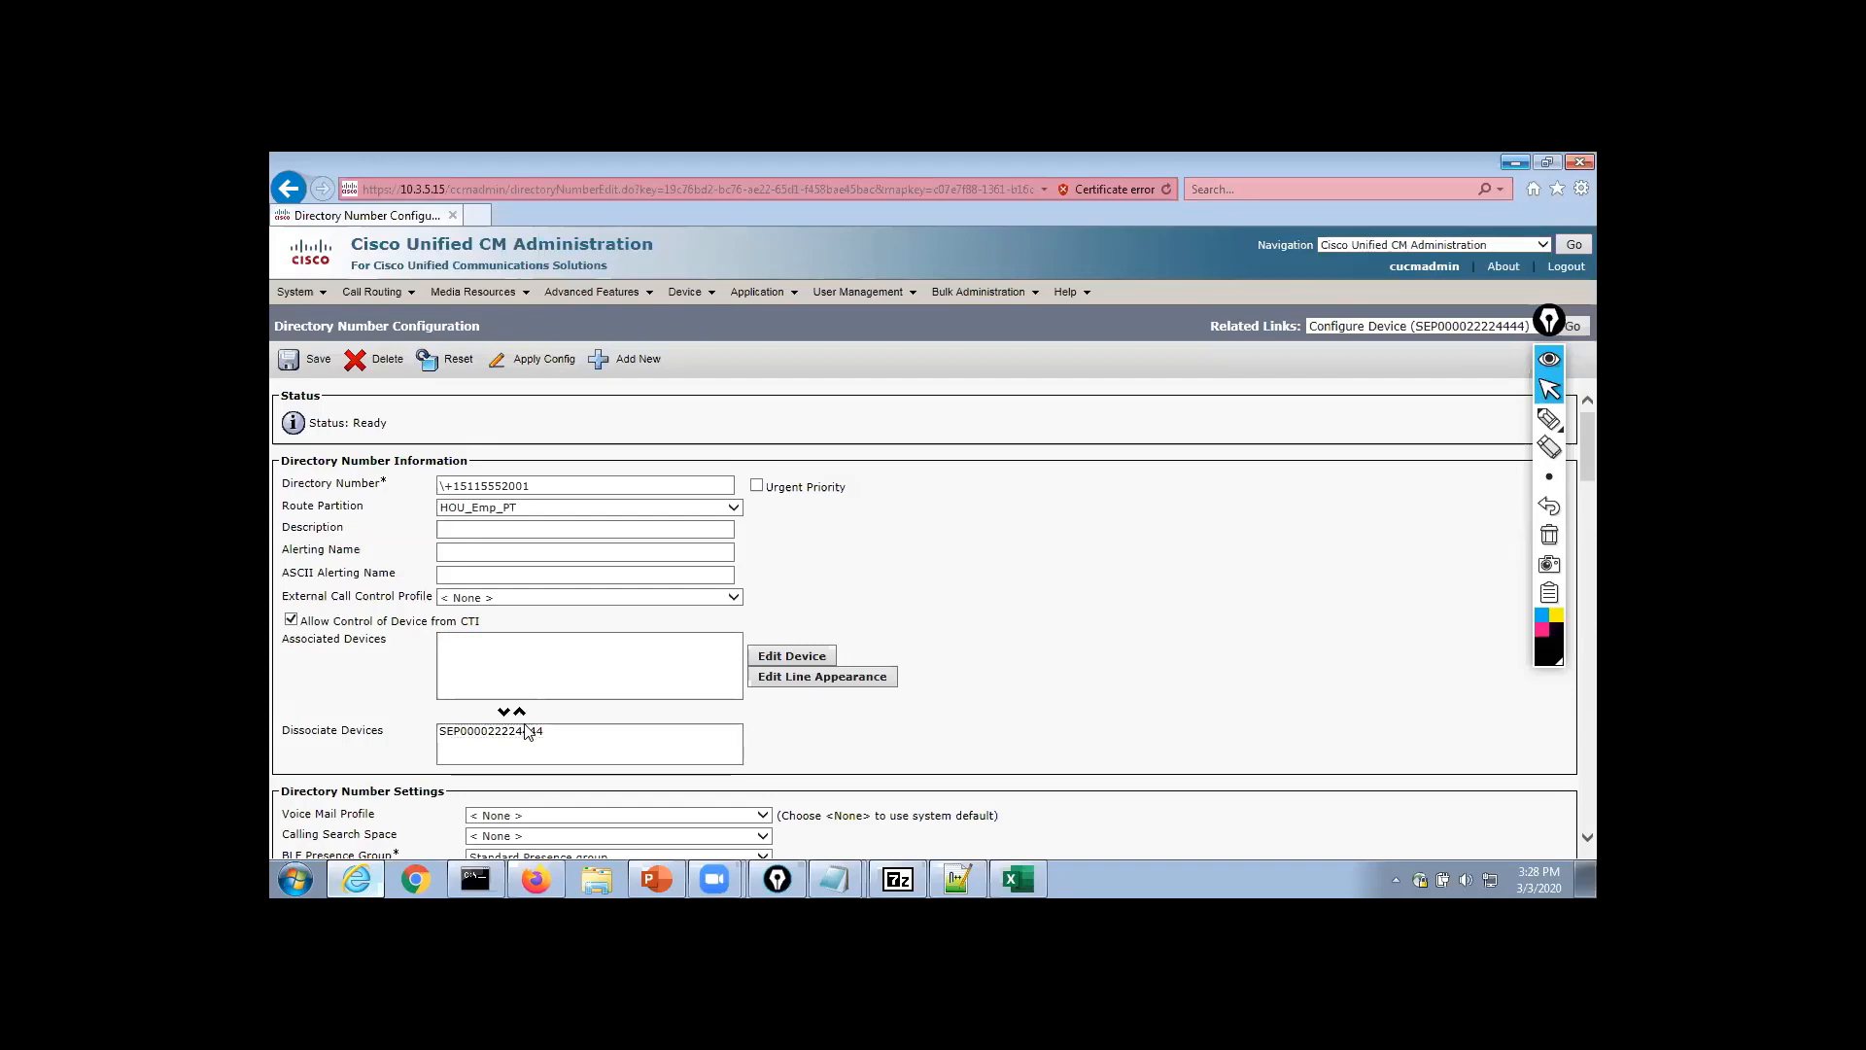
pyautogui.click(520, 734)
pyautogui.click(520, 711)
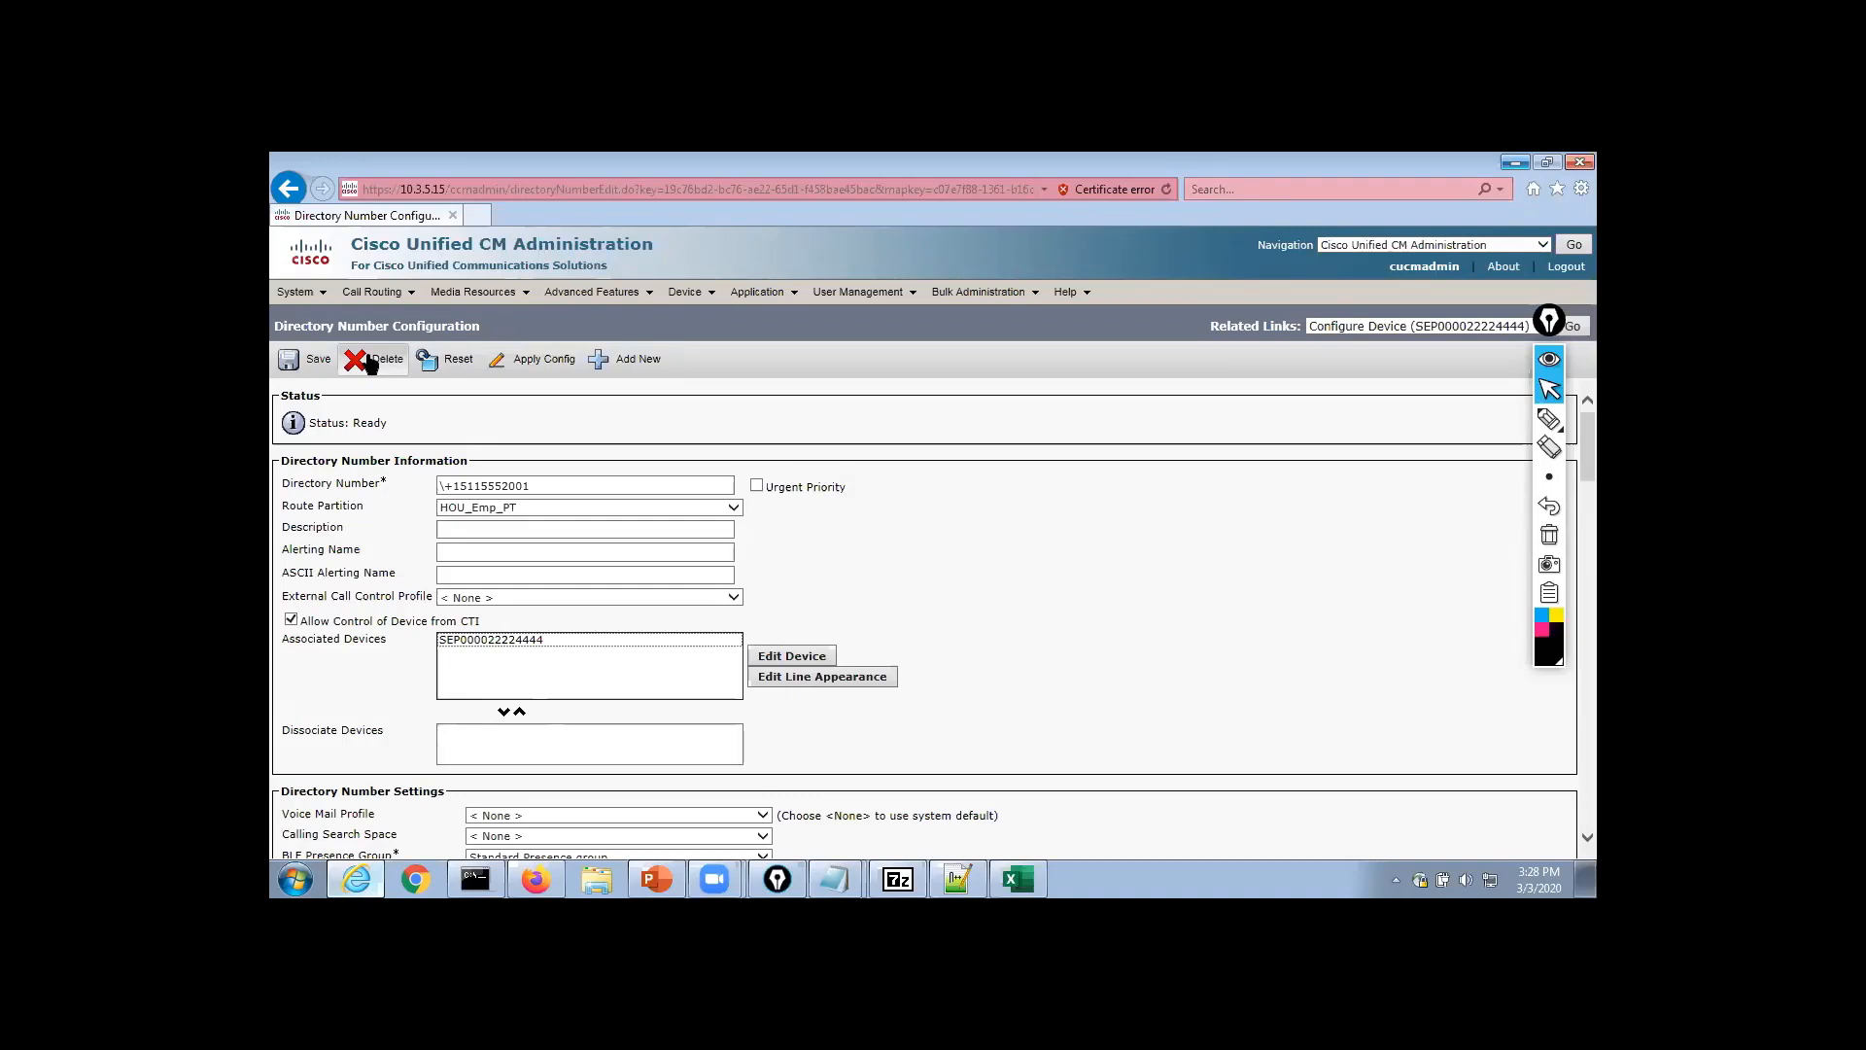
# Switch to phone.csv in Excel, search the phone sheet for the second line's directory number, and look at Sheet1
pyautogui.click(1036, 876)
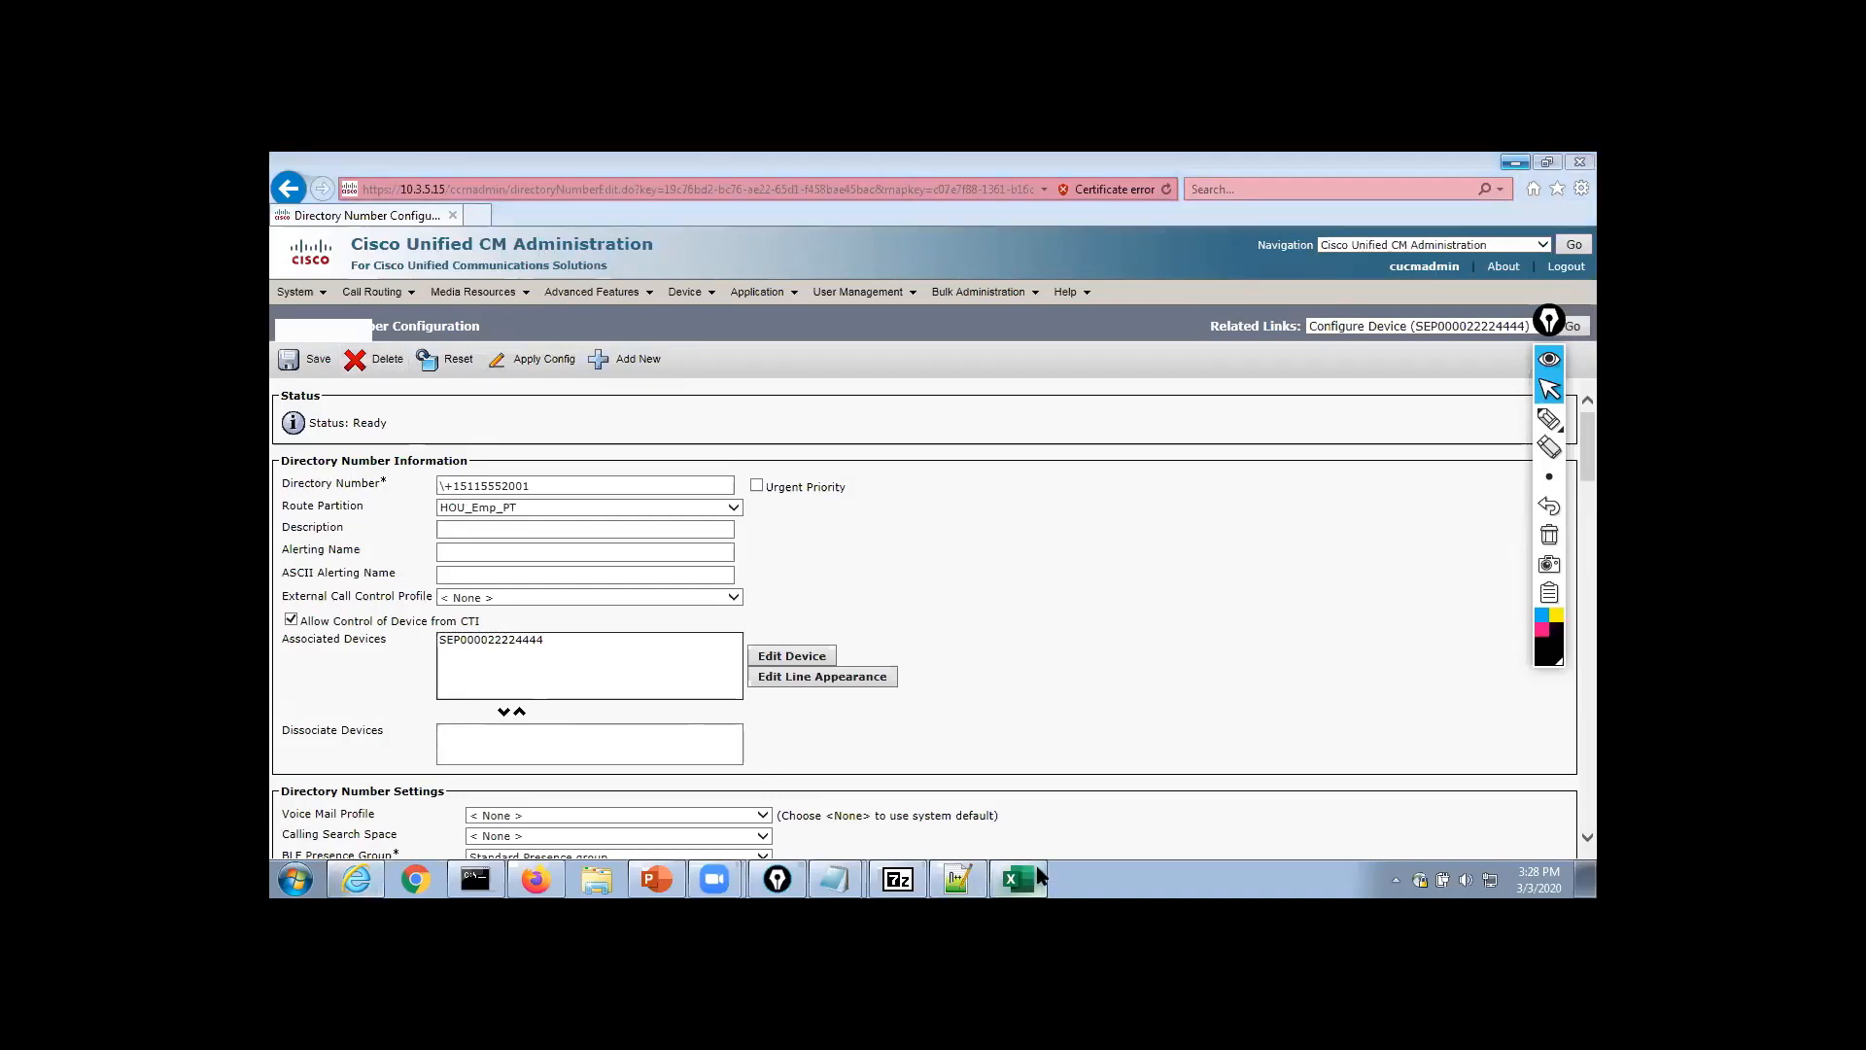
pyautogui.click(919, 559)
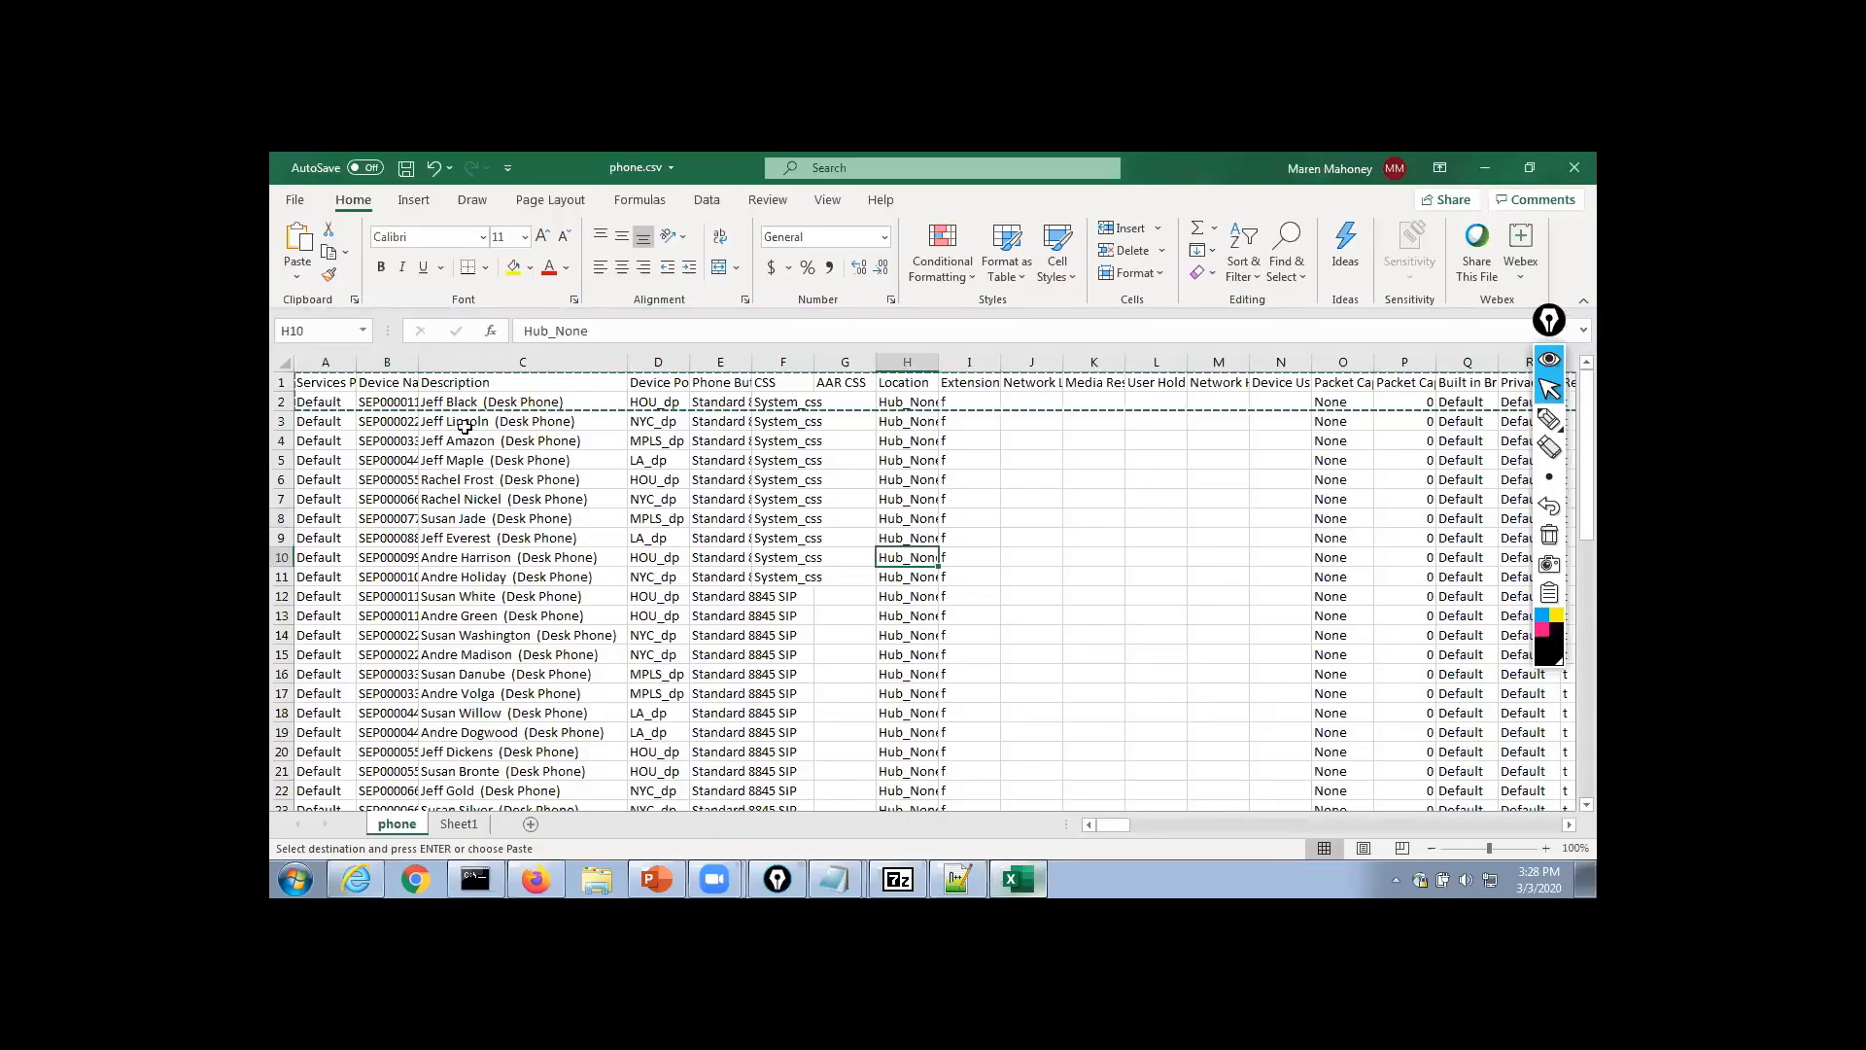
pyautogui.click(318, 385)
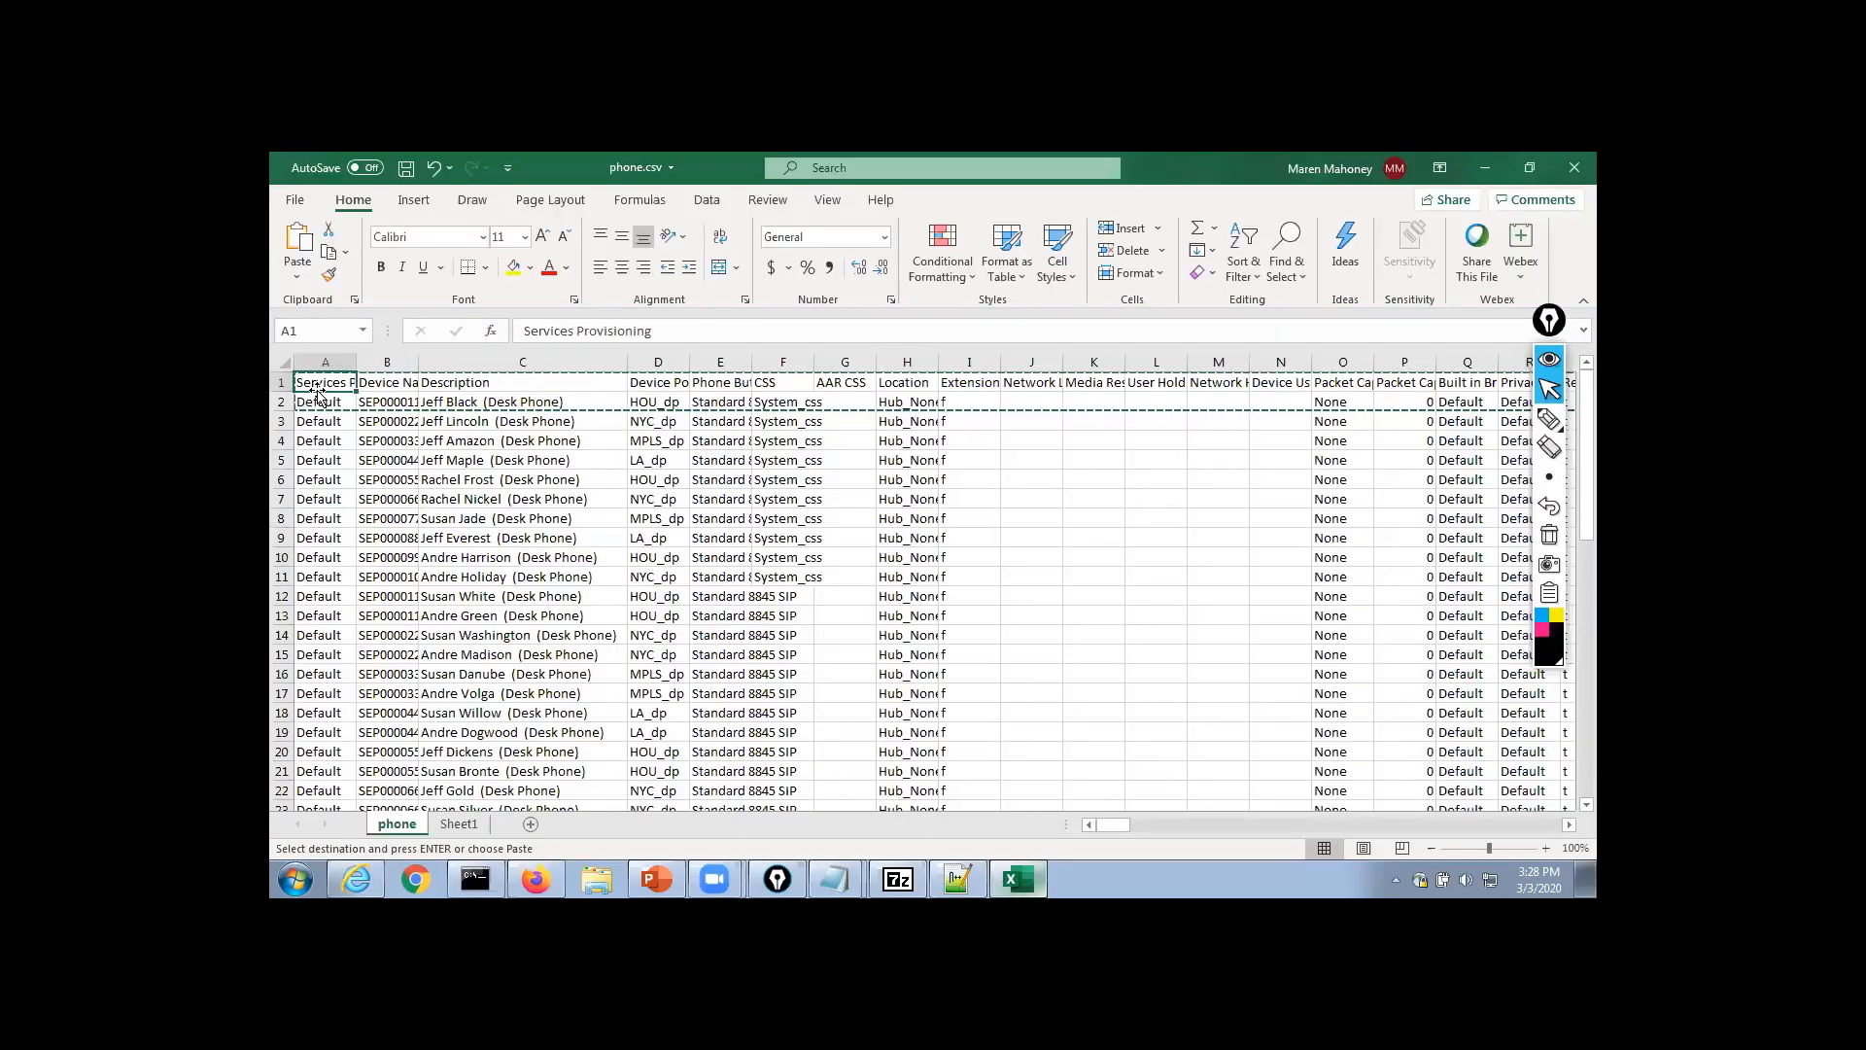
pyautogui.press('Escape')
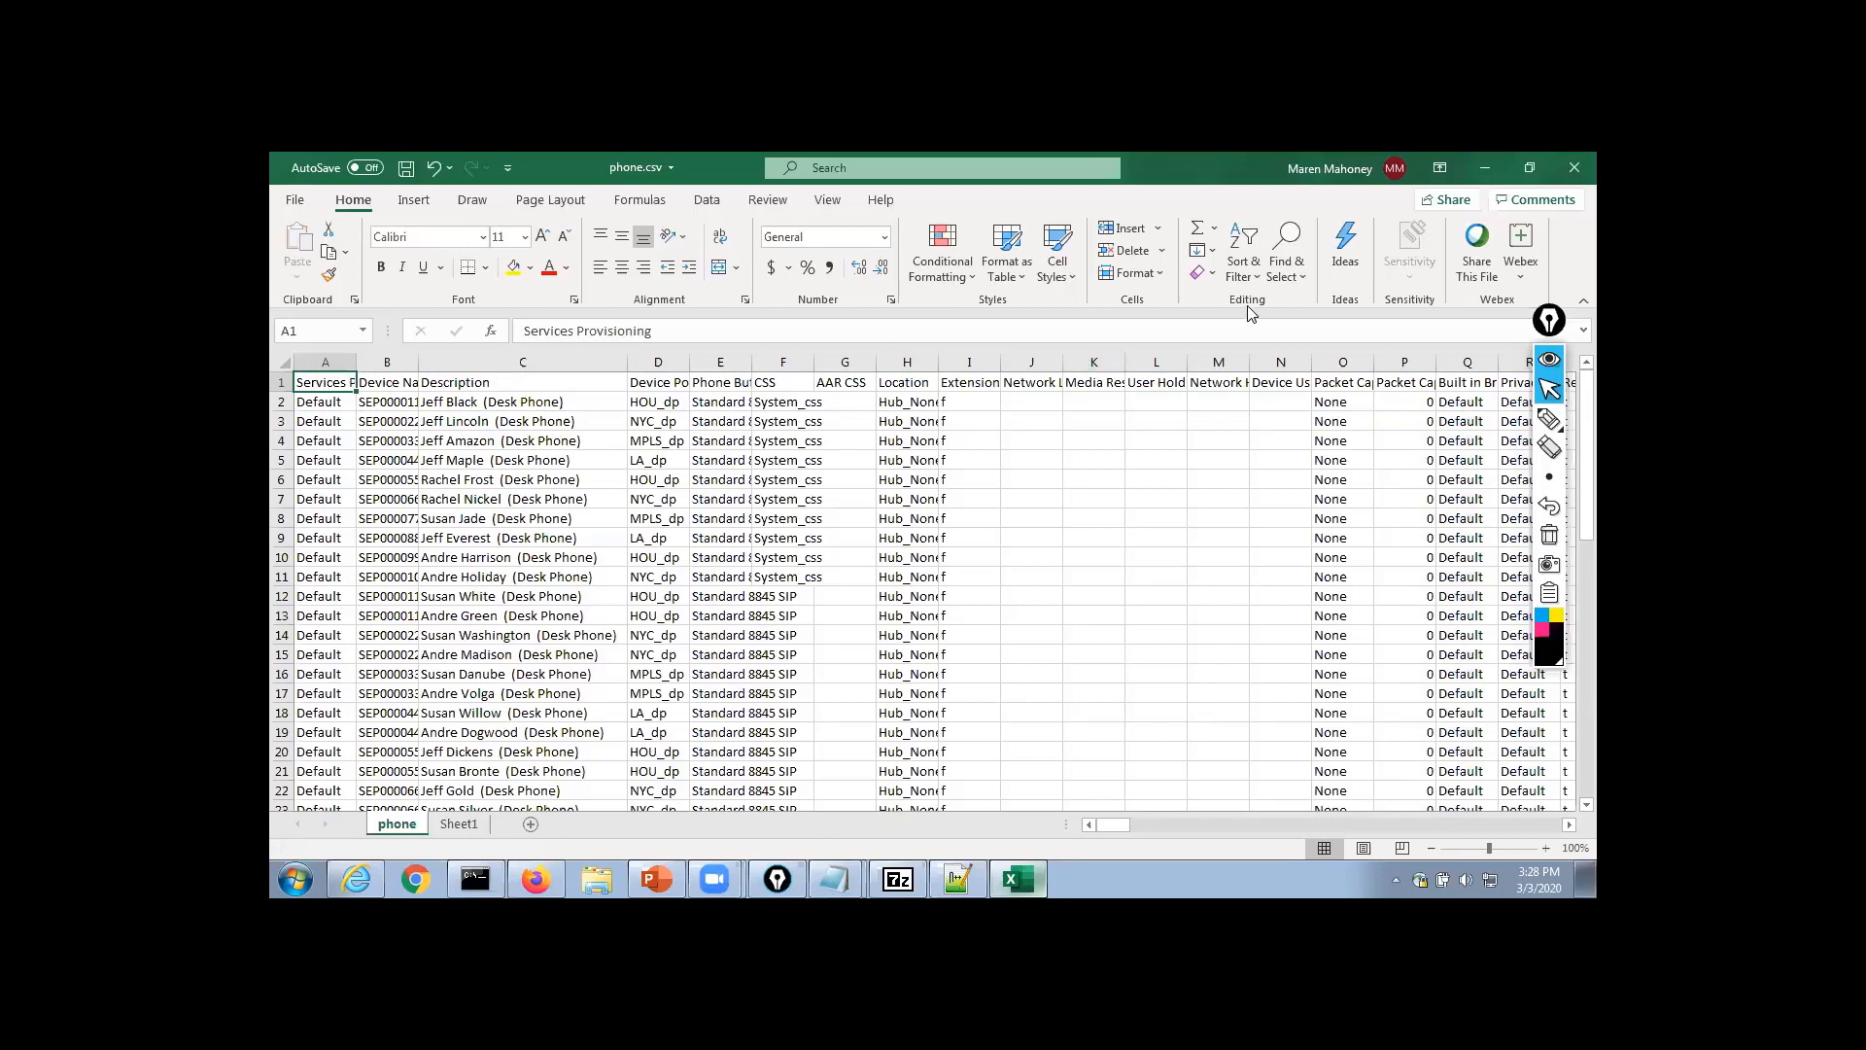
pyautogui.click(1292, 278)
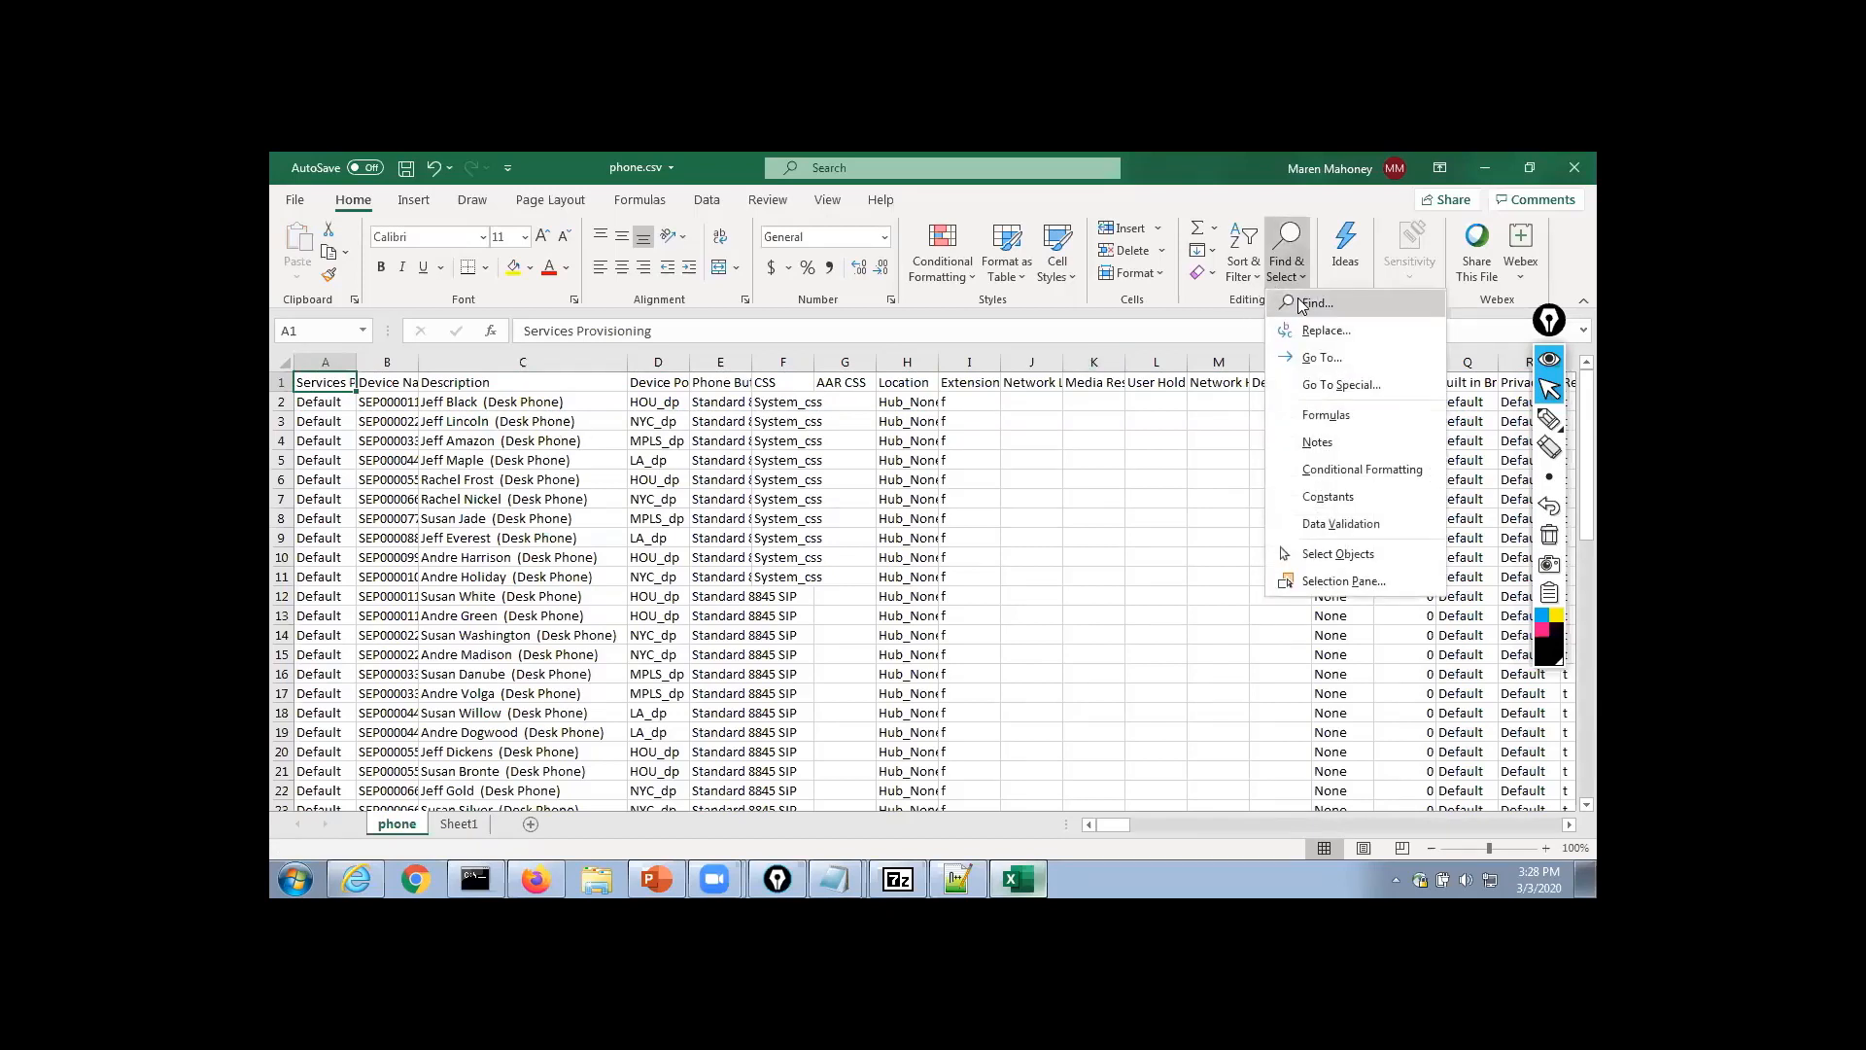
pyautogui.click(1298, 297)
pyautogui.write('511')
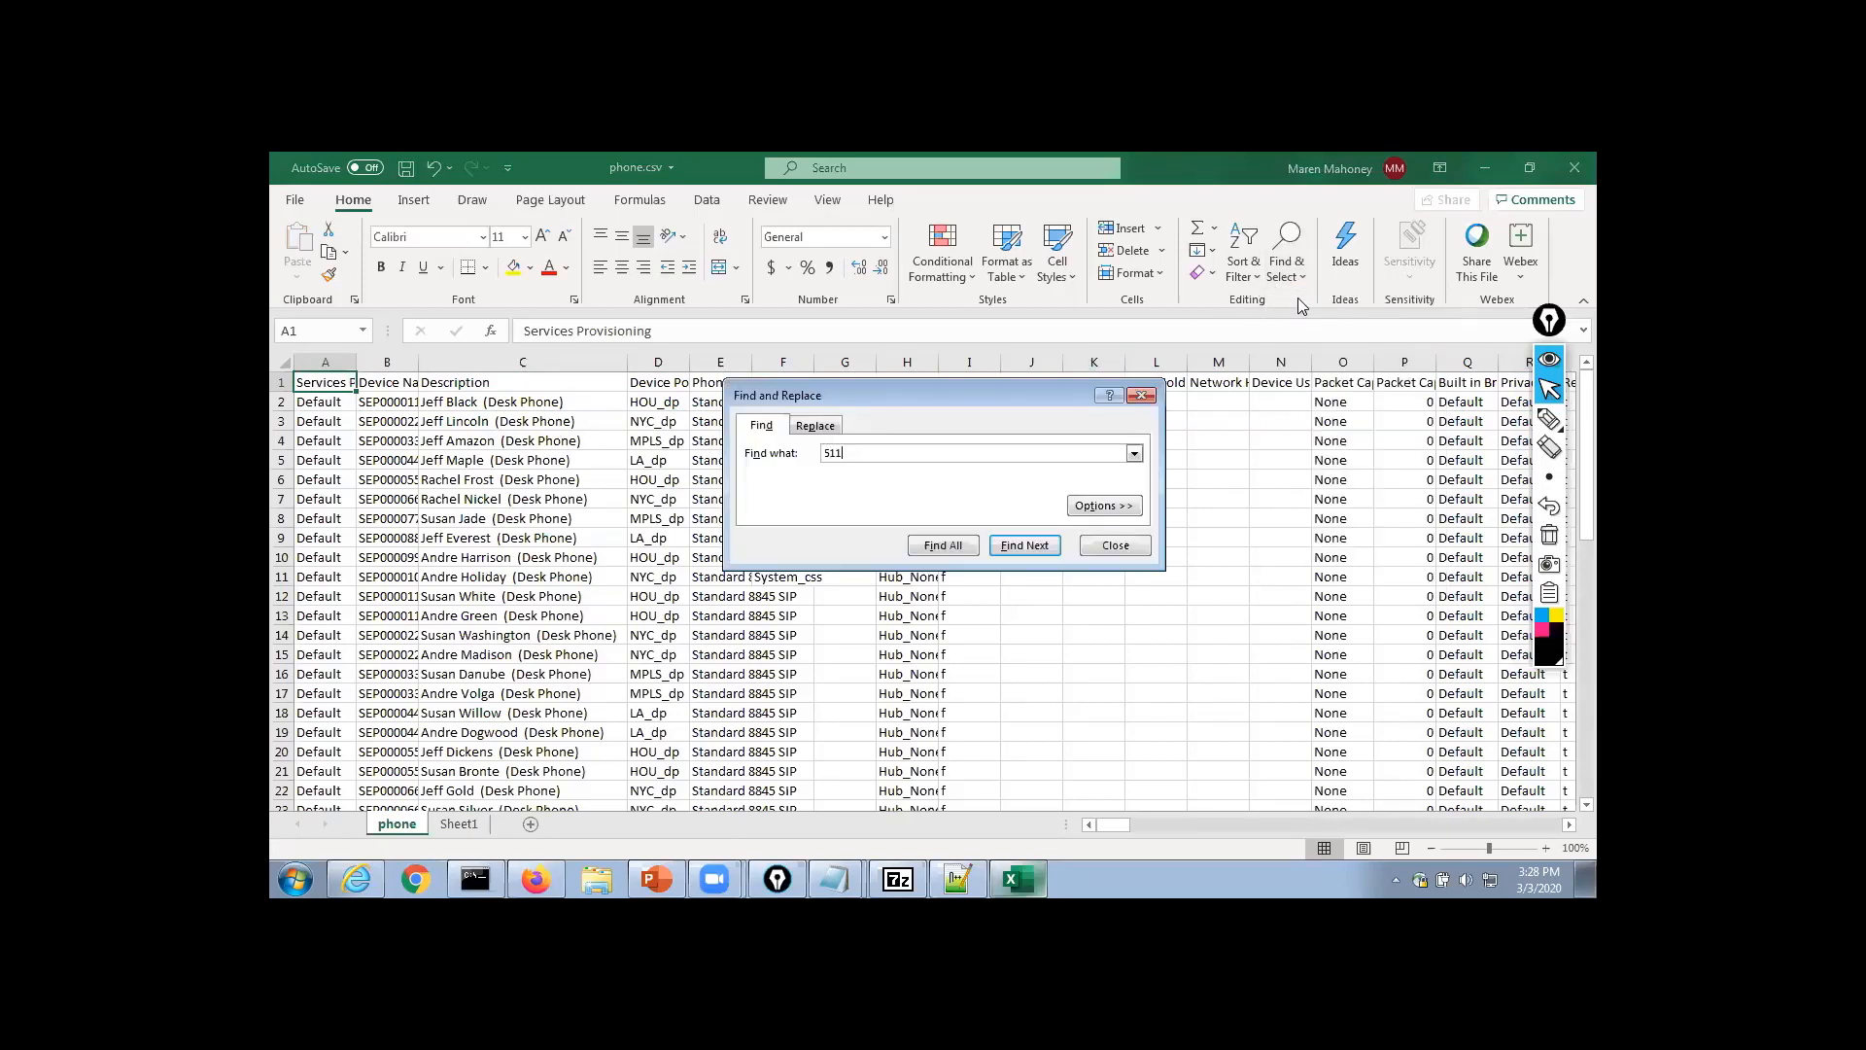
pyautogui.write('5552001')
pyautogui.click(1021, 545)
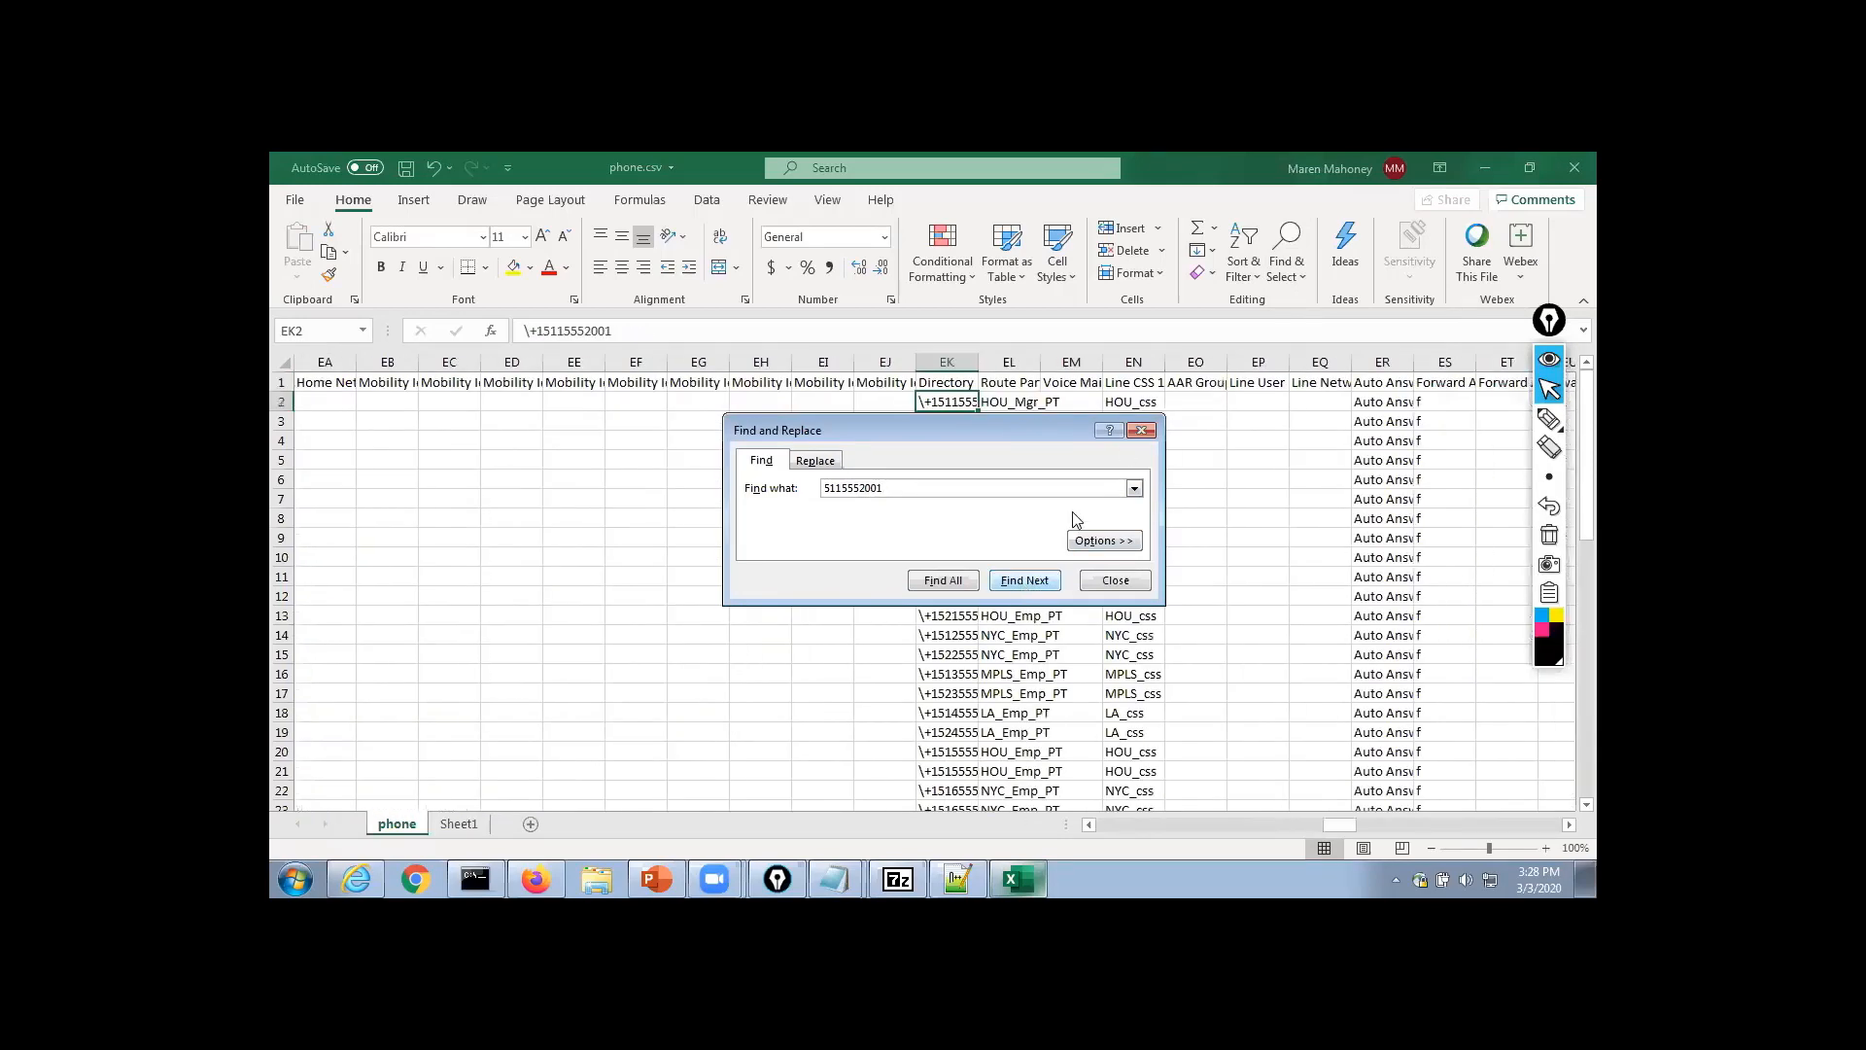
pyautogui.click(1142, 436)
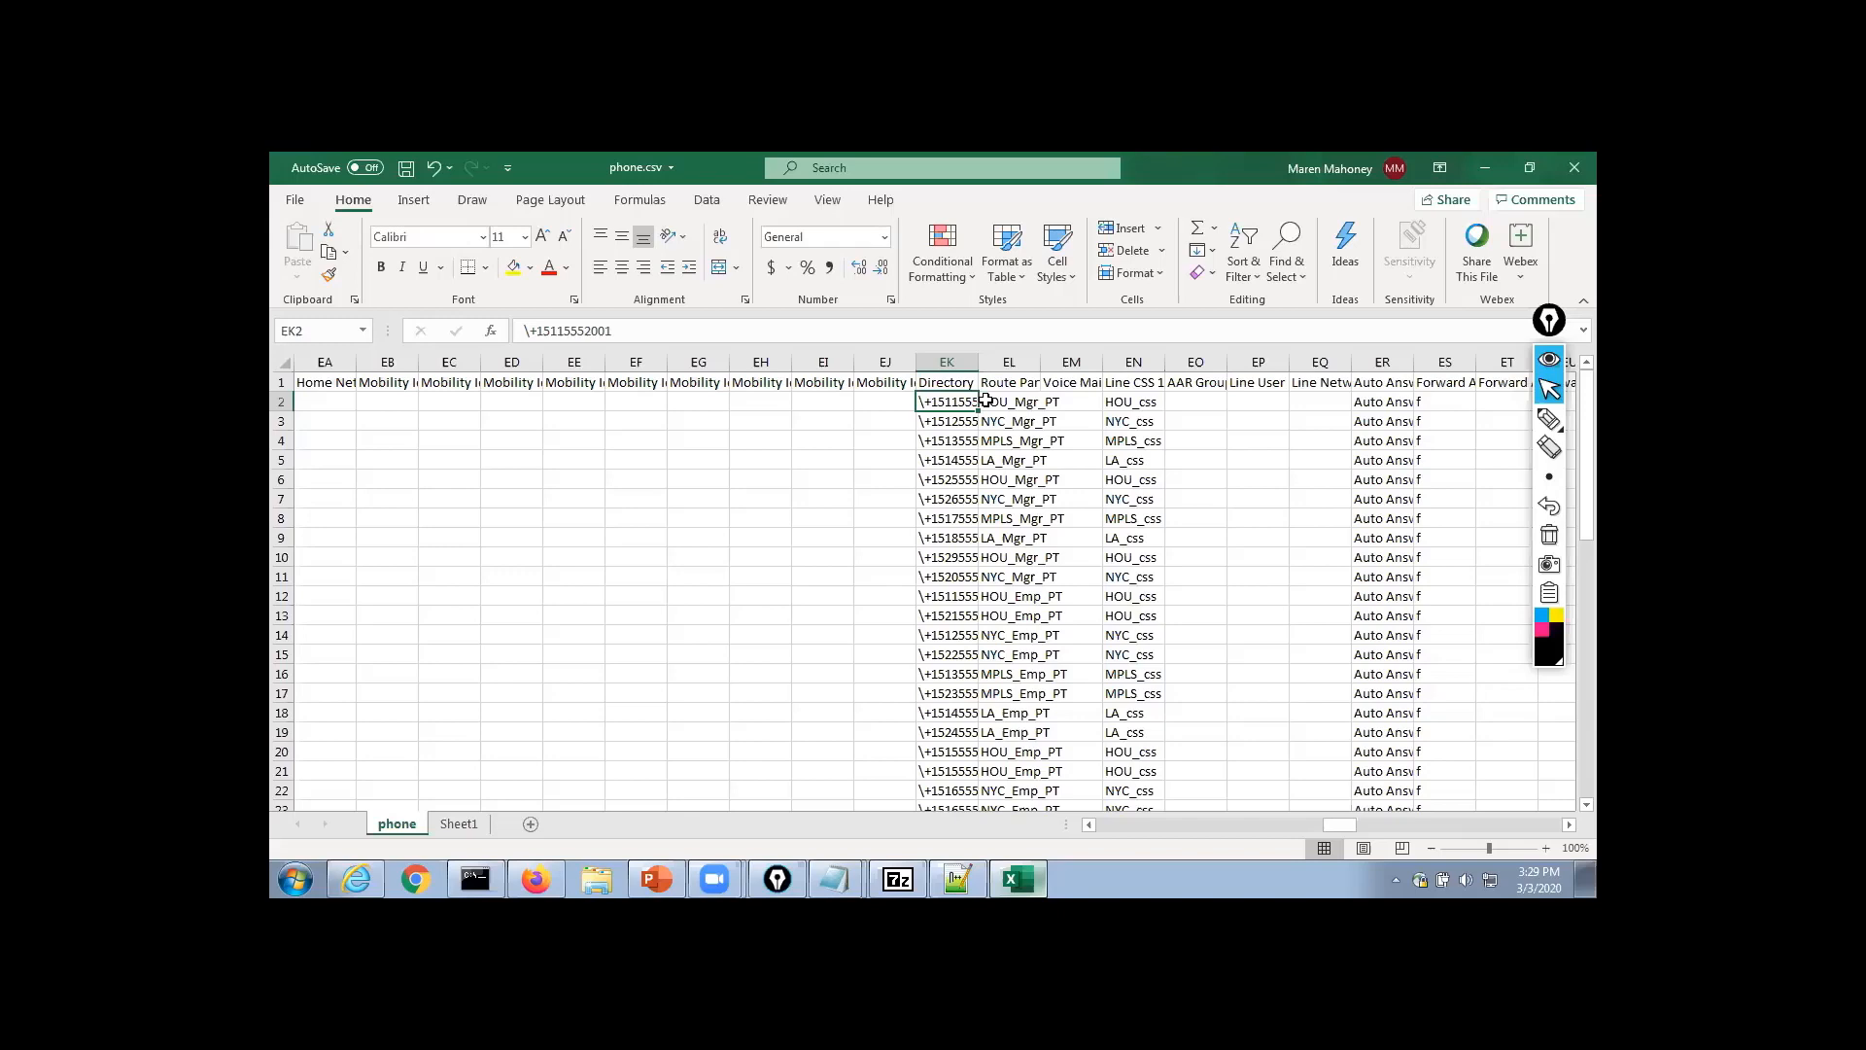
pyautogui.click(458, 824)
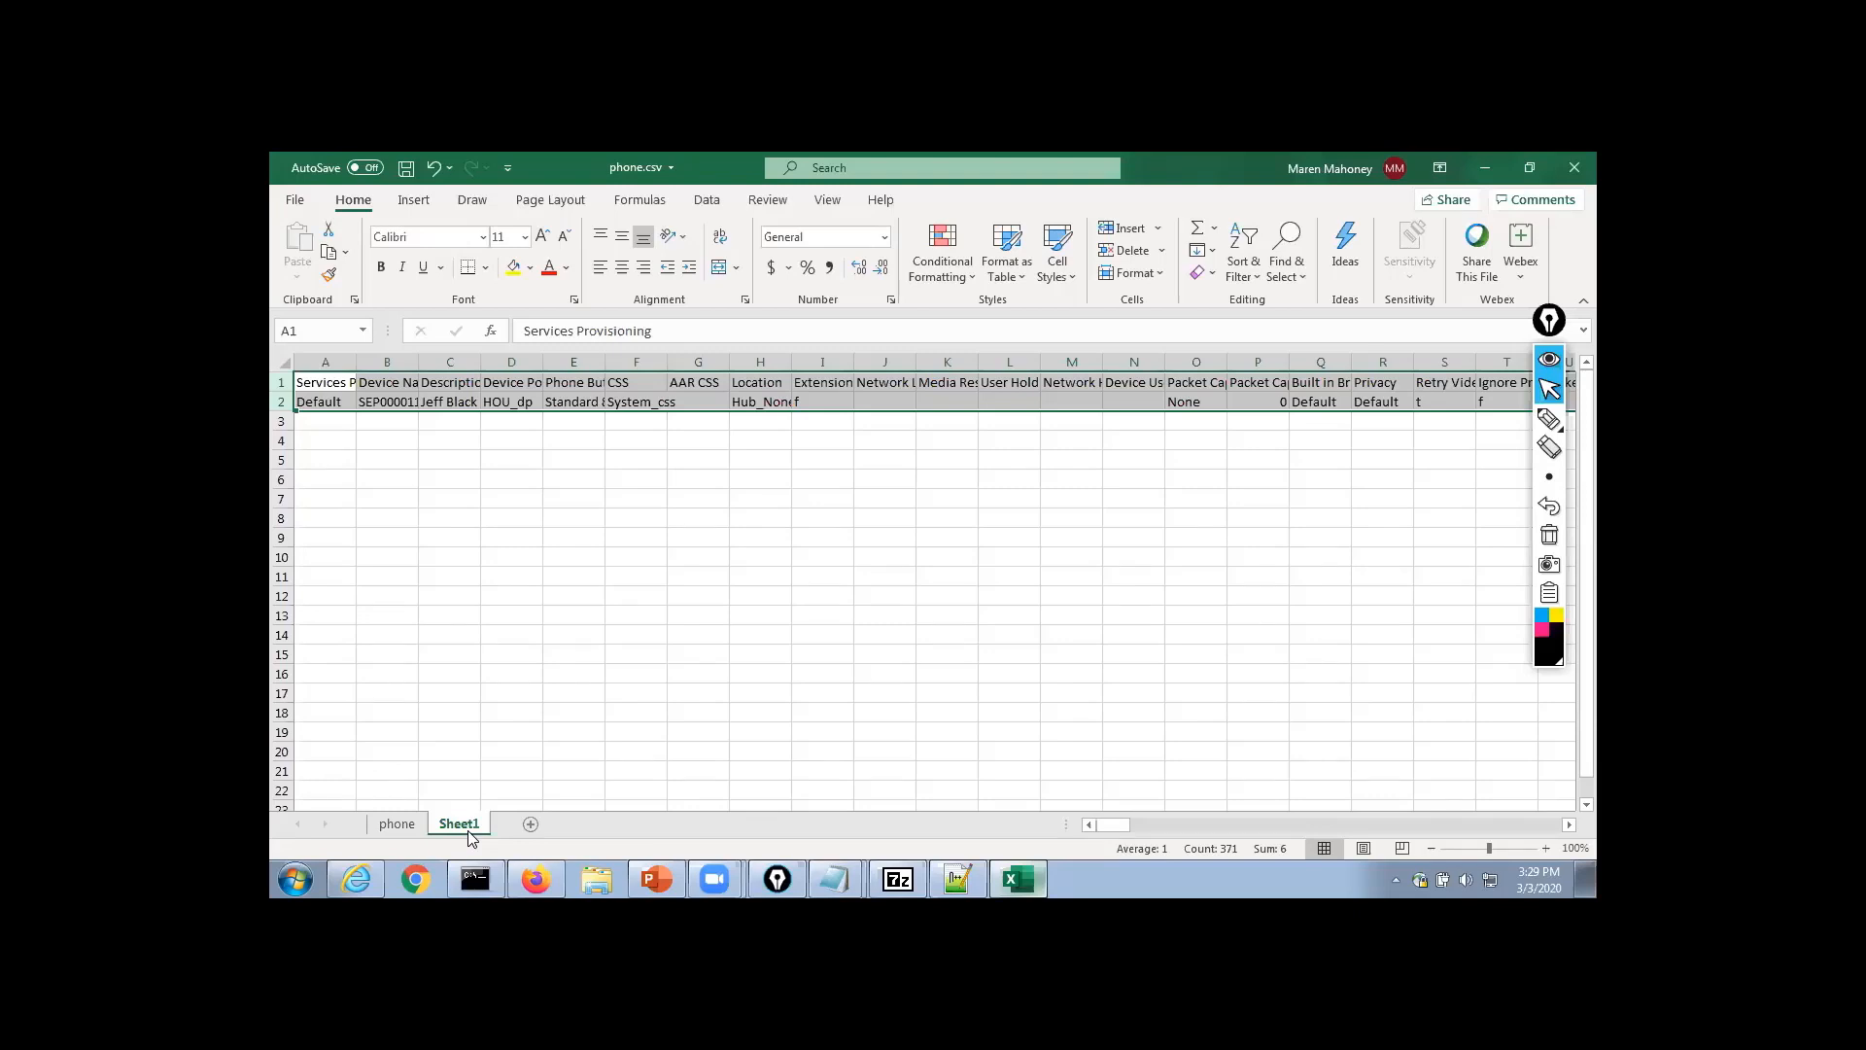
# Switch back to Cisco Unified CM Administration and check the status of the 8811 phone export in the Job Scheduler
pyautogui.click(362, 877)
pyautogui.moveTo(978, 291)
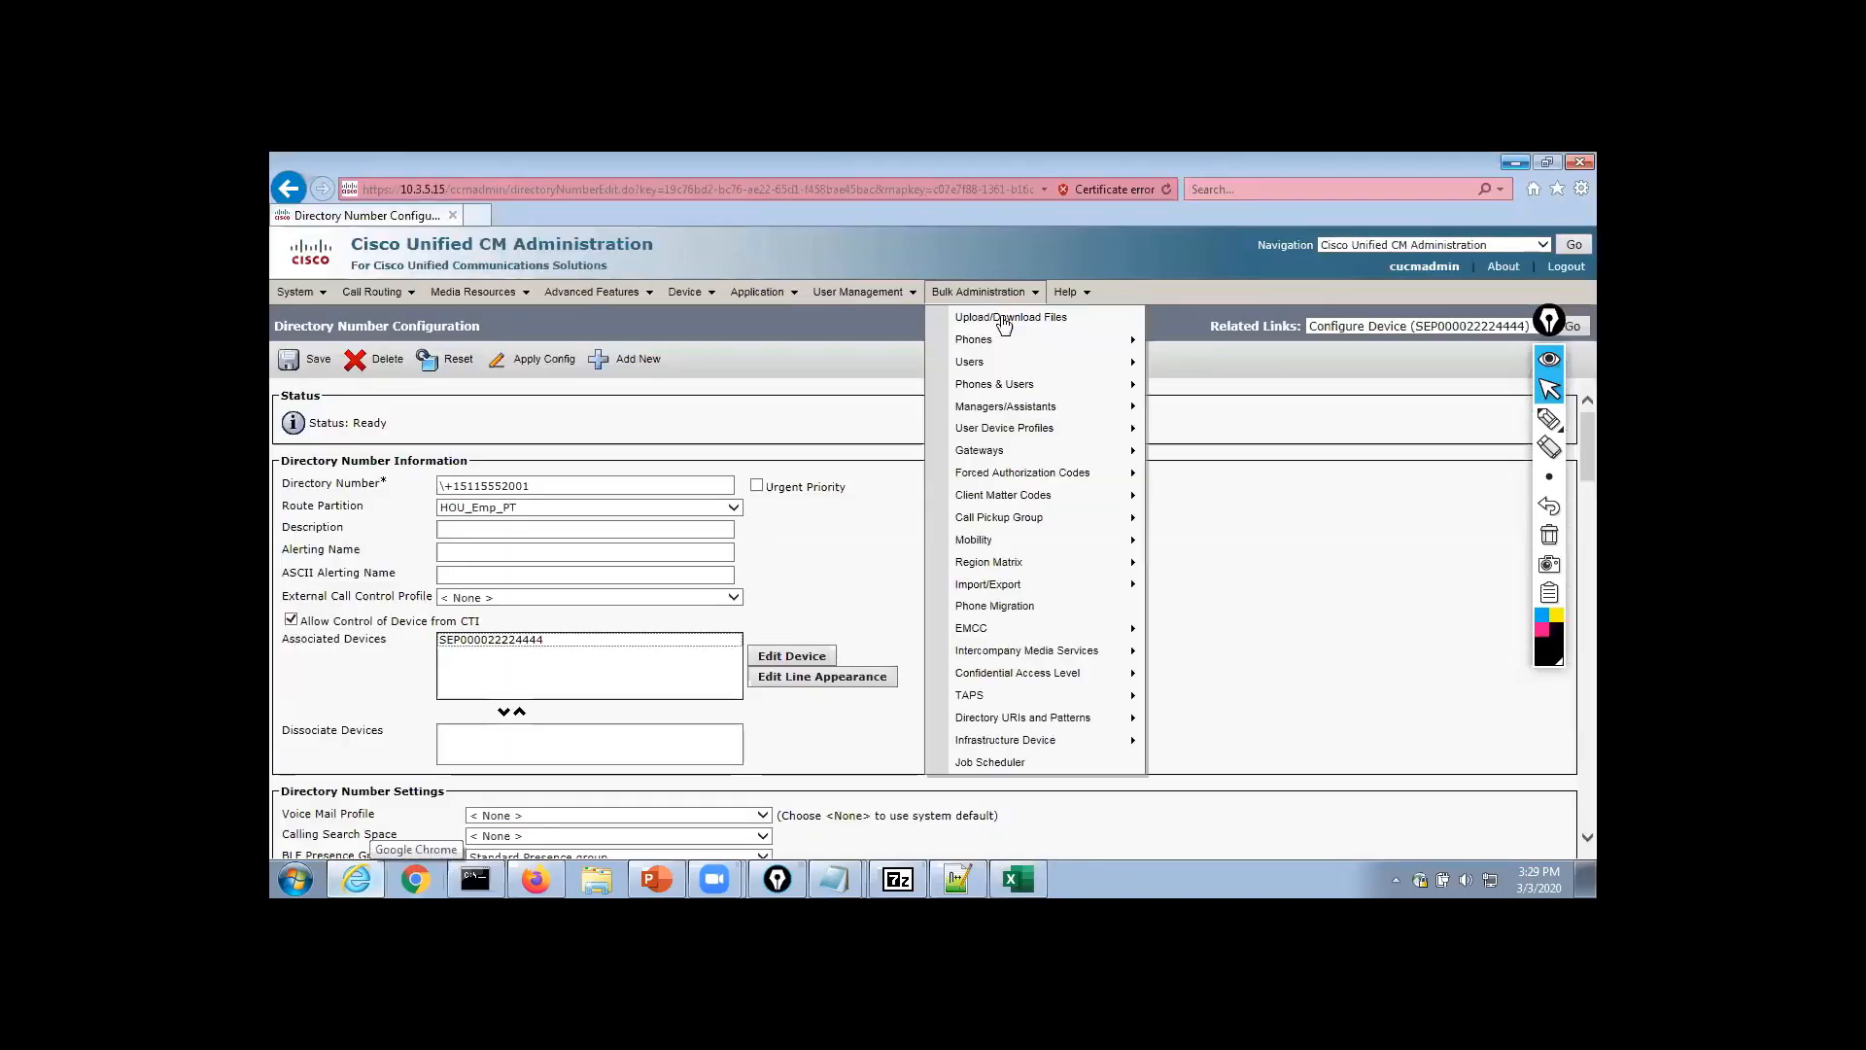
pyautogui.click(1011, 763)
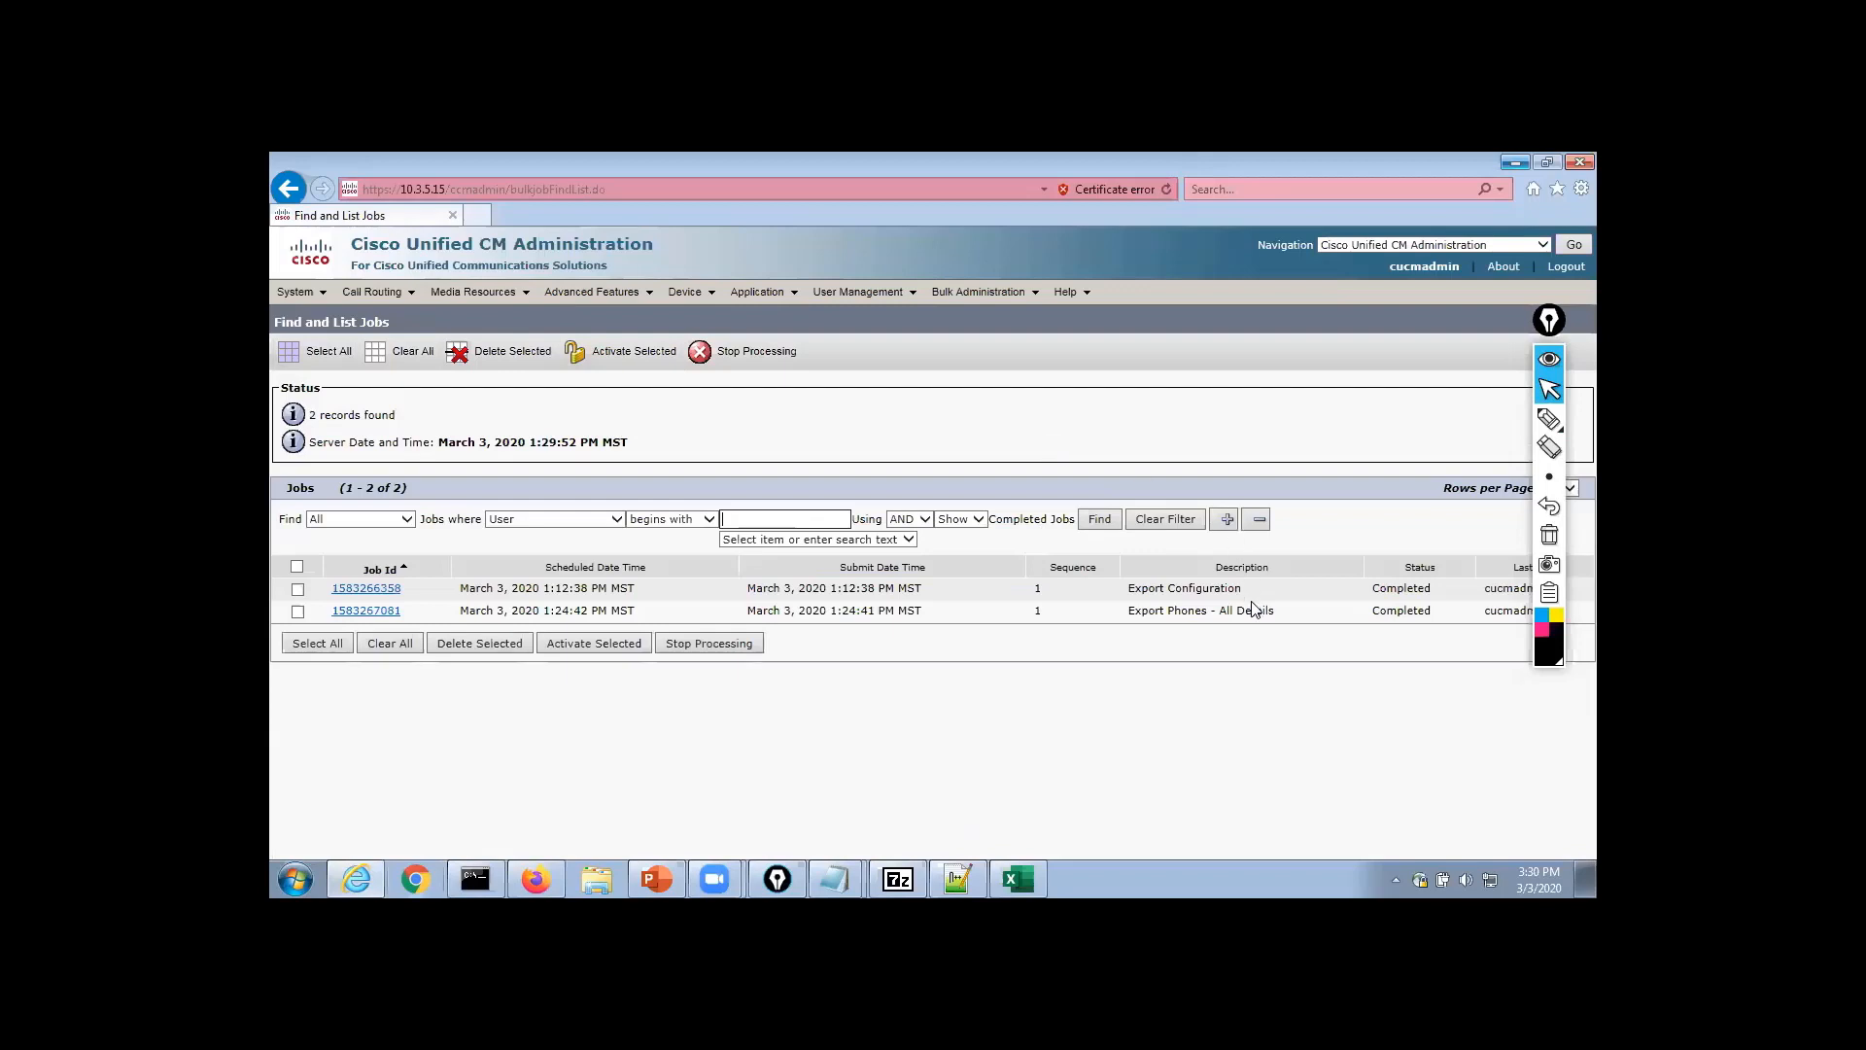
# Download 8811_03032020132444.txt from the bulk administration files and save it to the Desktop
pyautogui.click(978, 292)
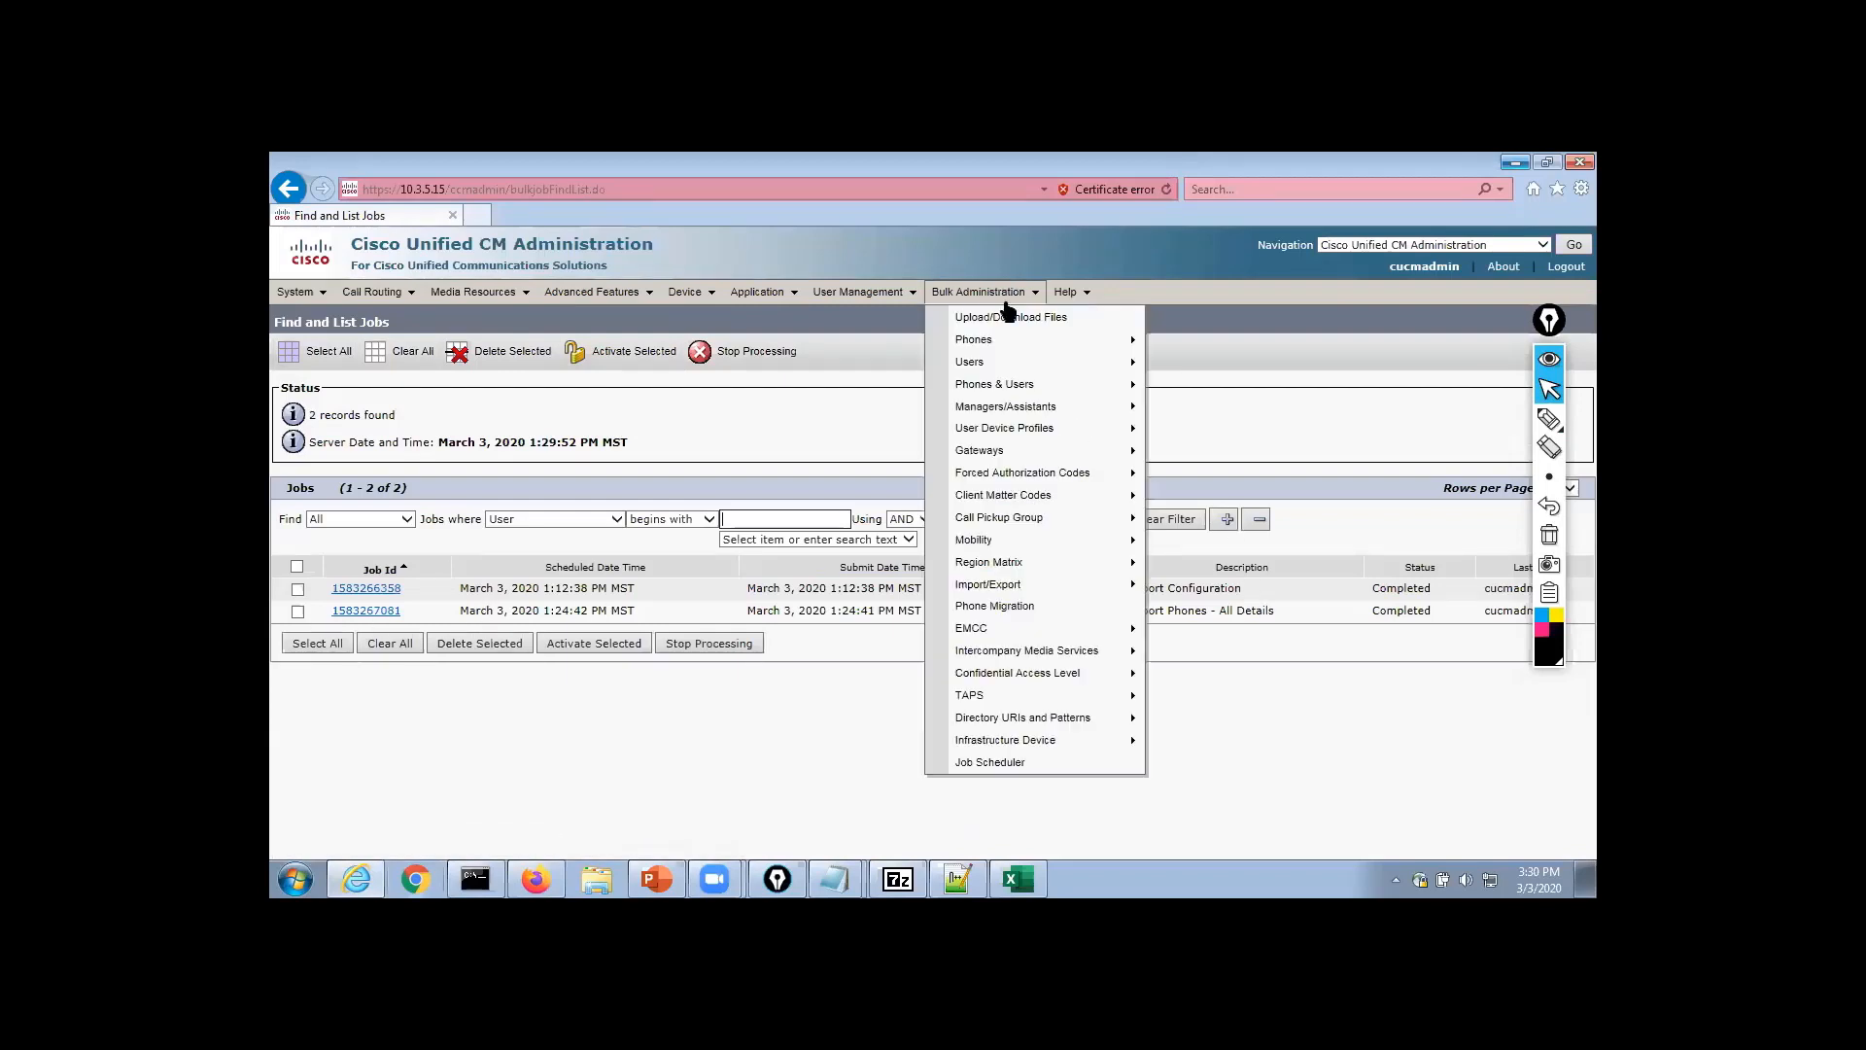
pyautogui.click(1006, 310)
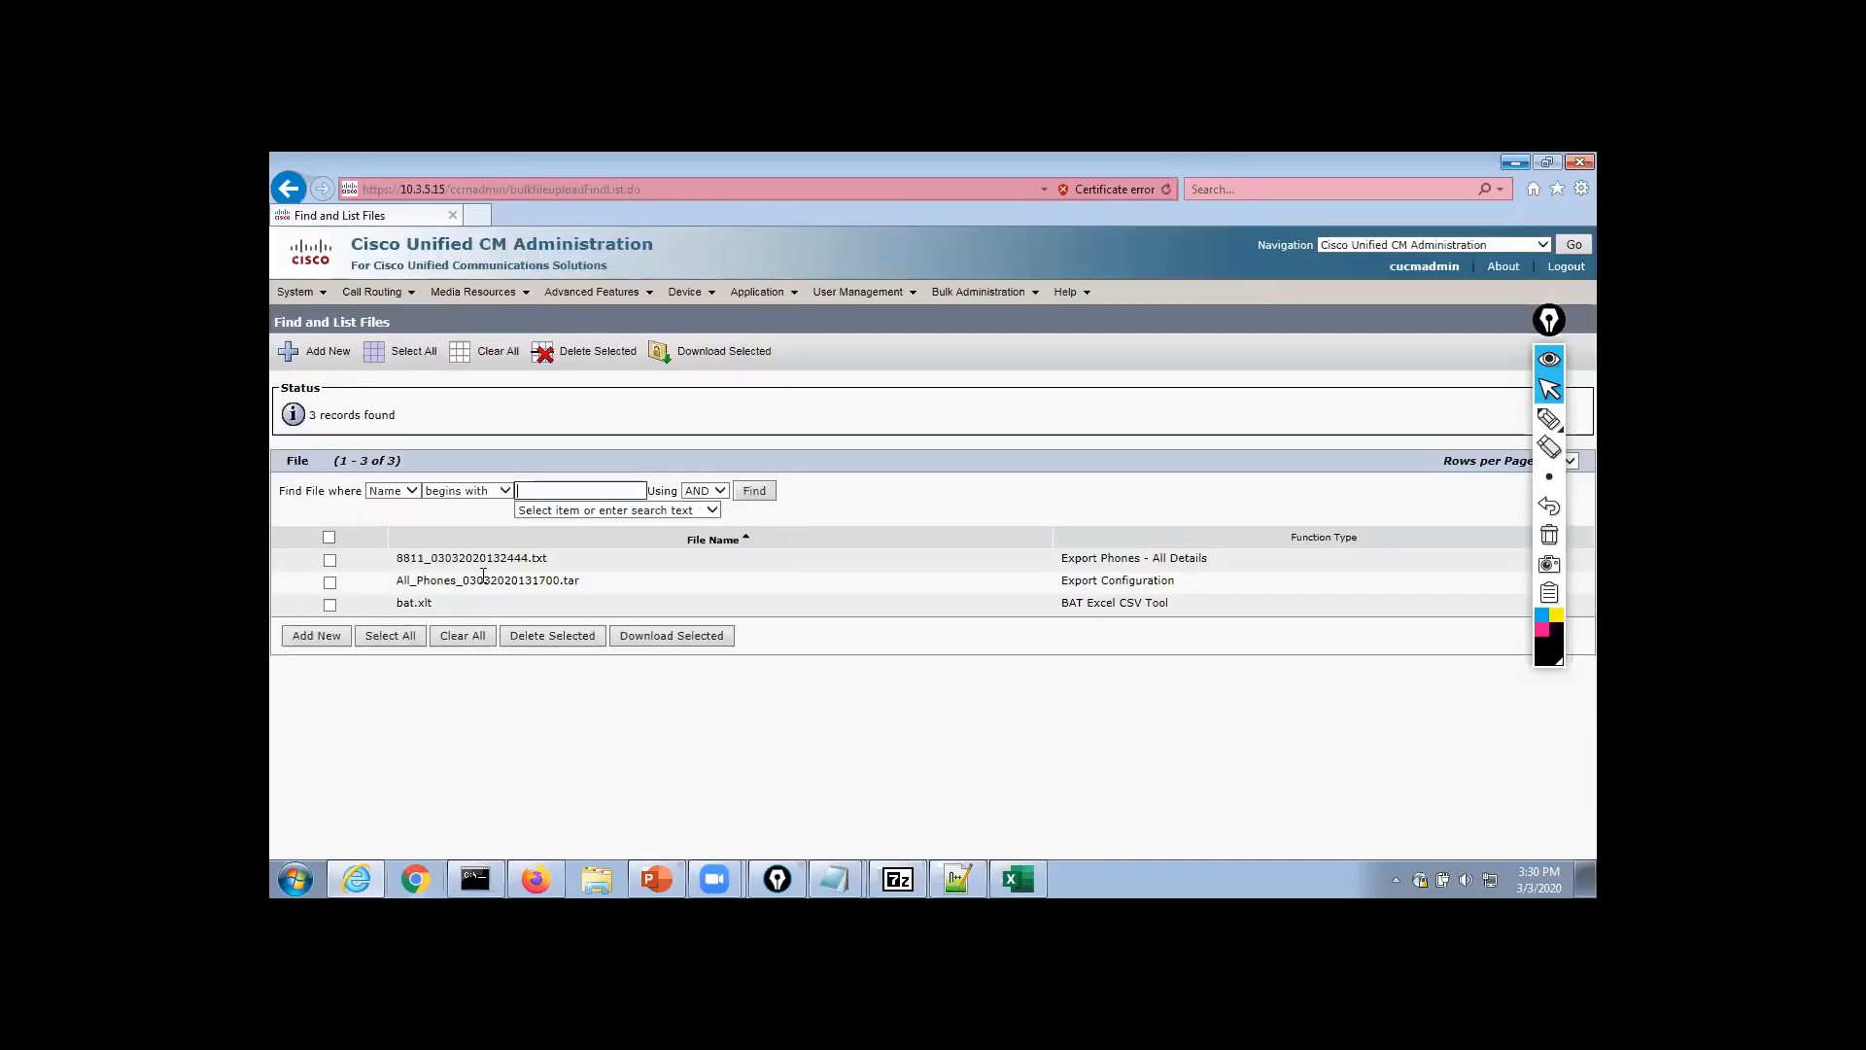
pyautogui.click(330, 560)
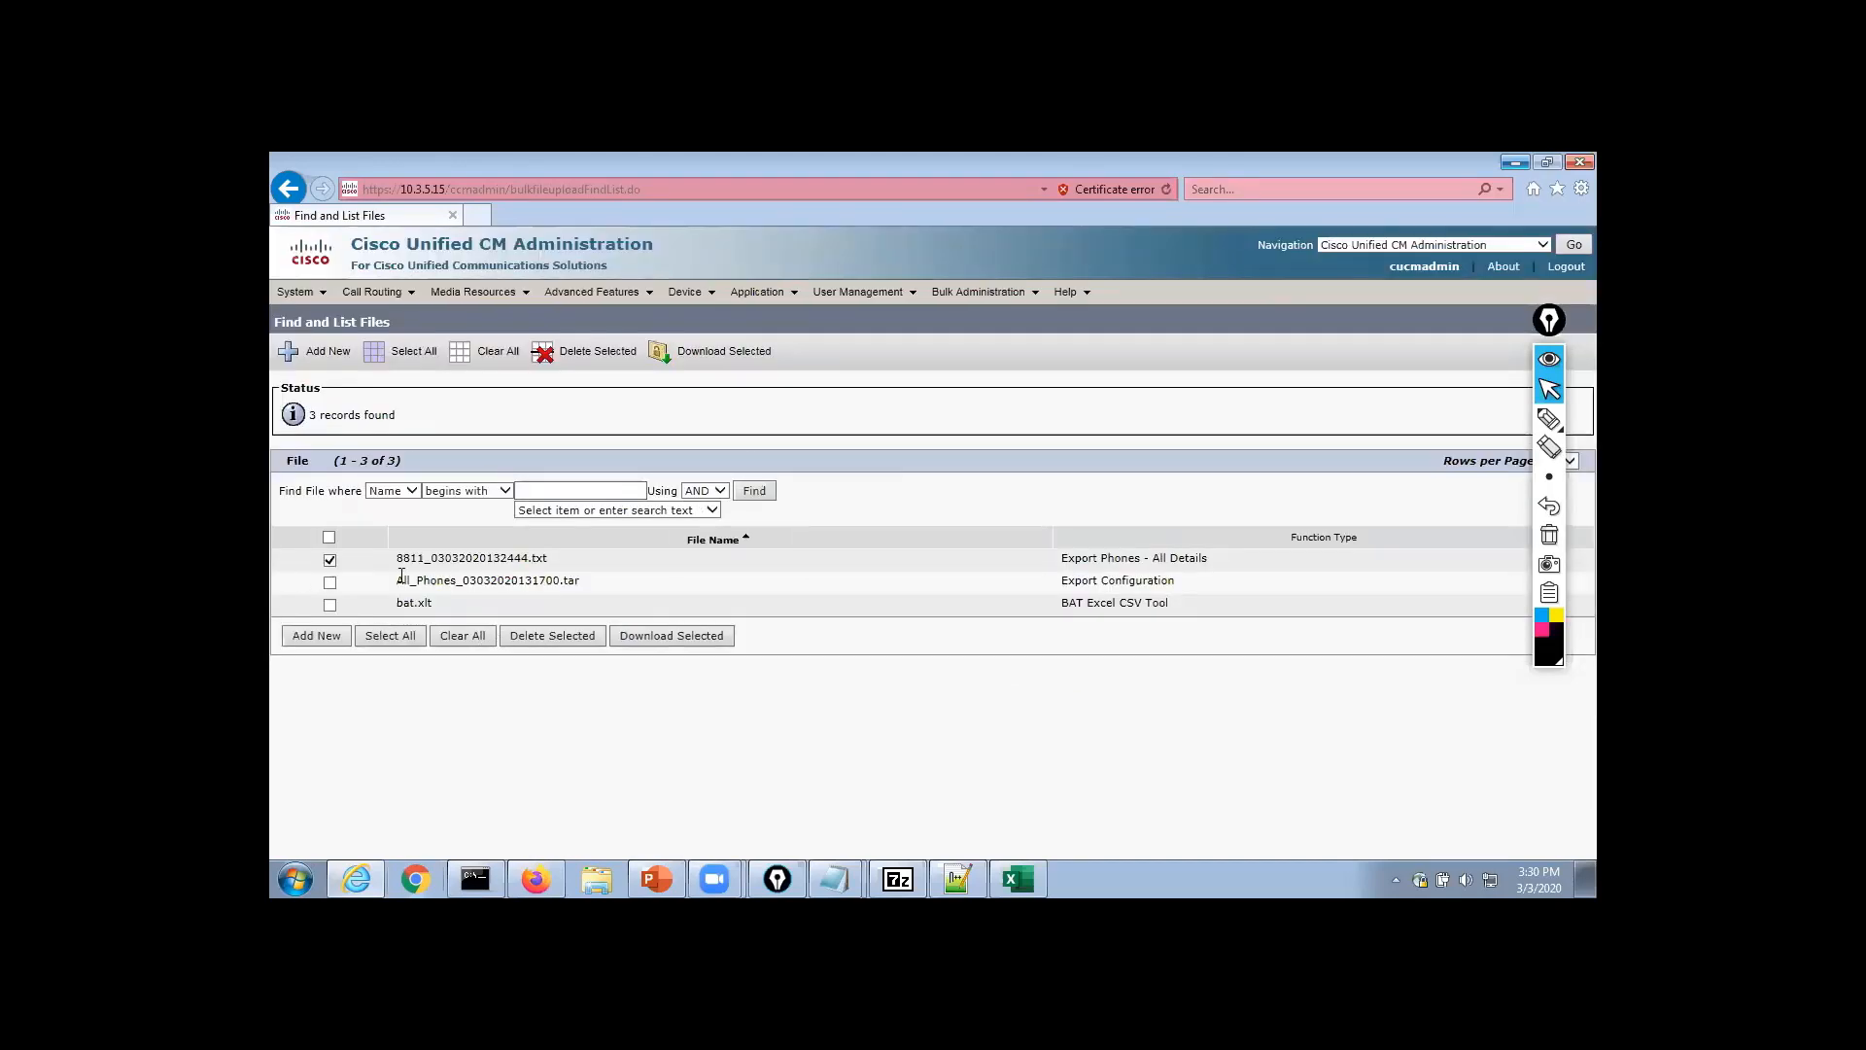
pyautogui.click(696, 647)
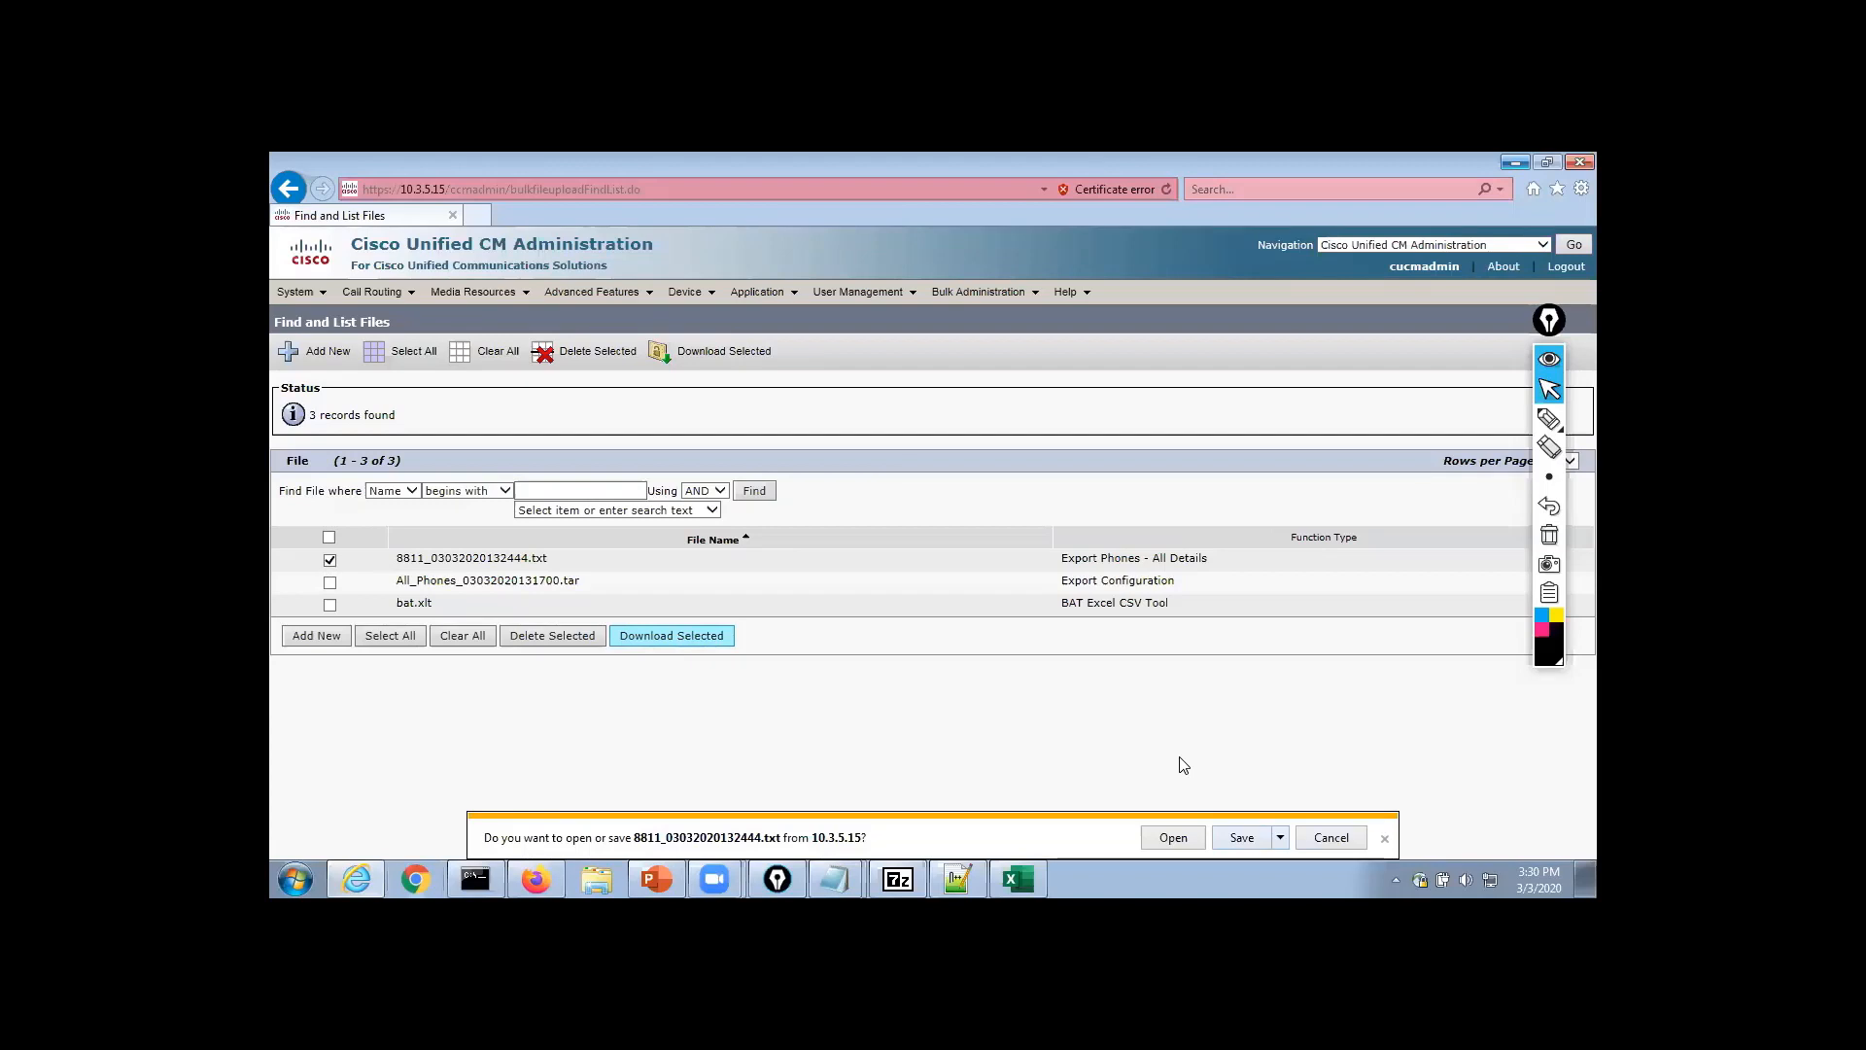
pyautogui.click(1280, 837)
pyautogui.click(1310, 822)
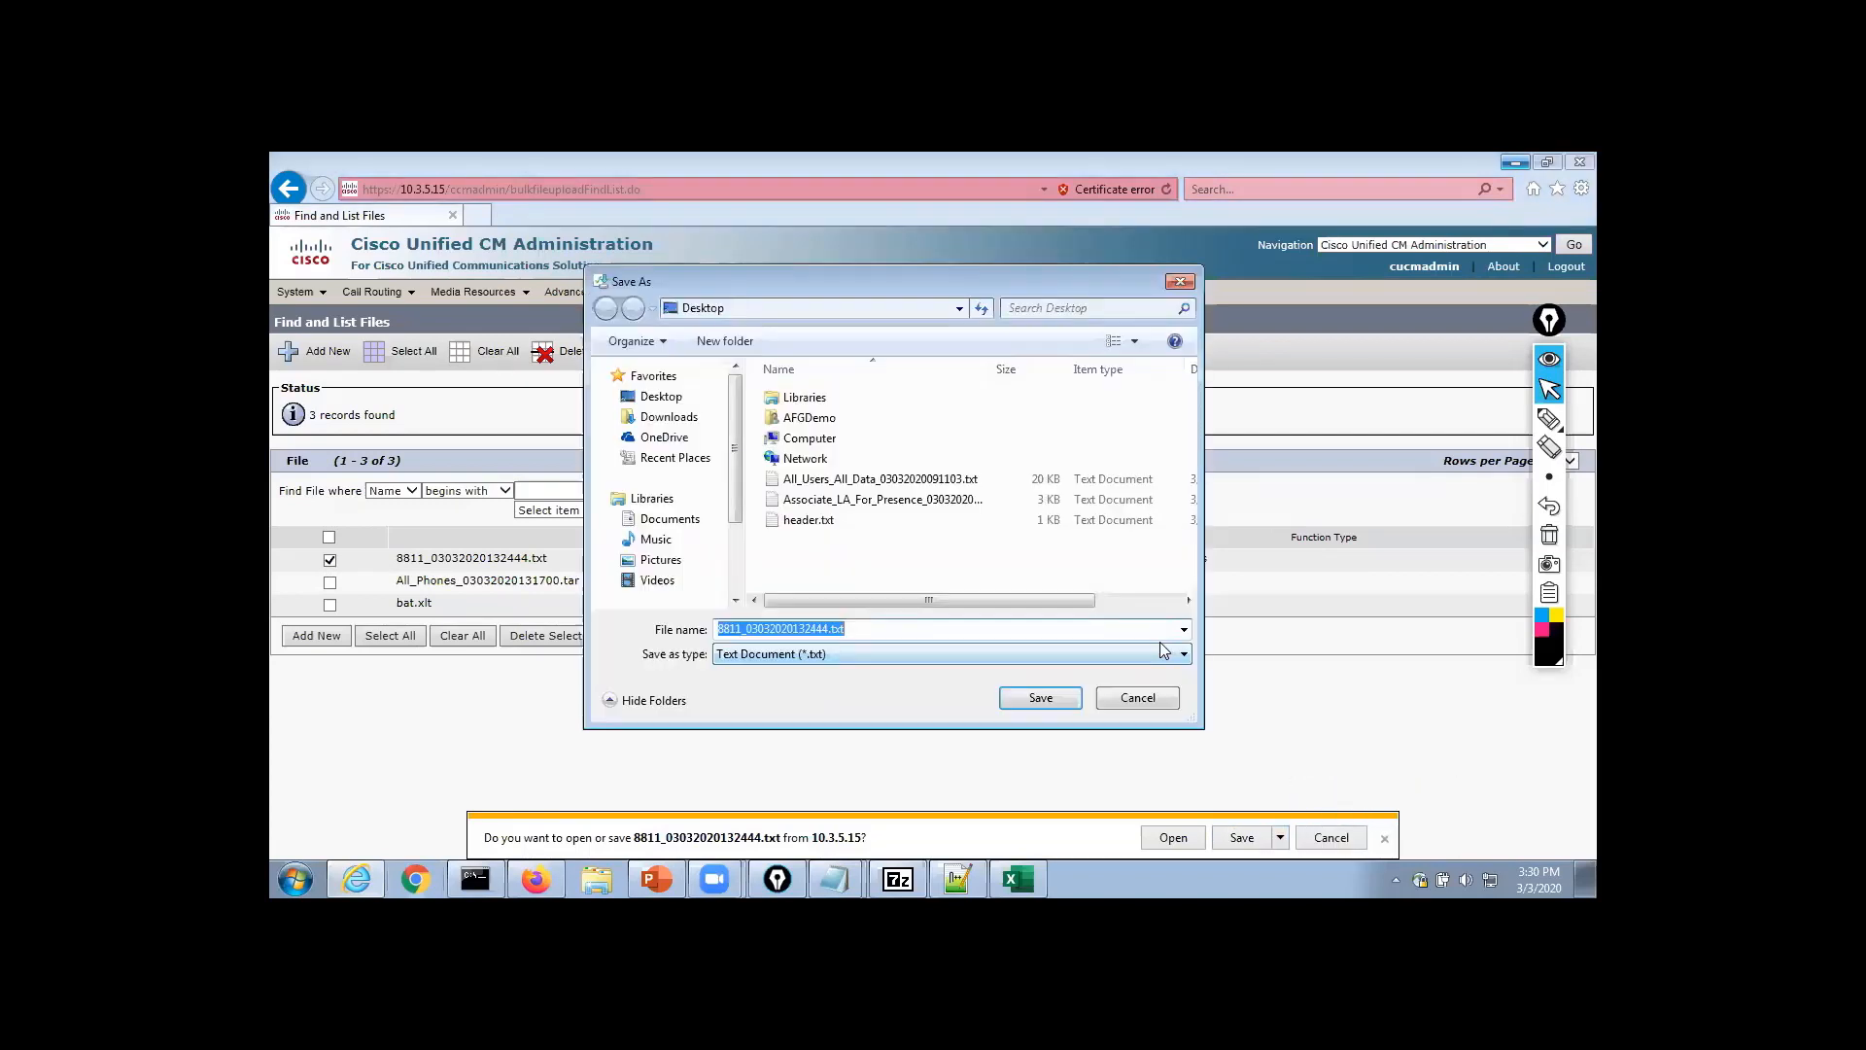
pyautogui.click(1027, 698)
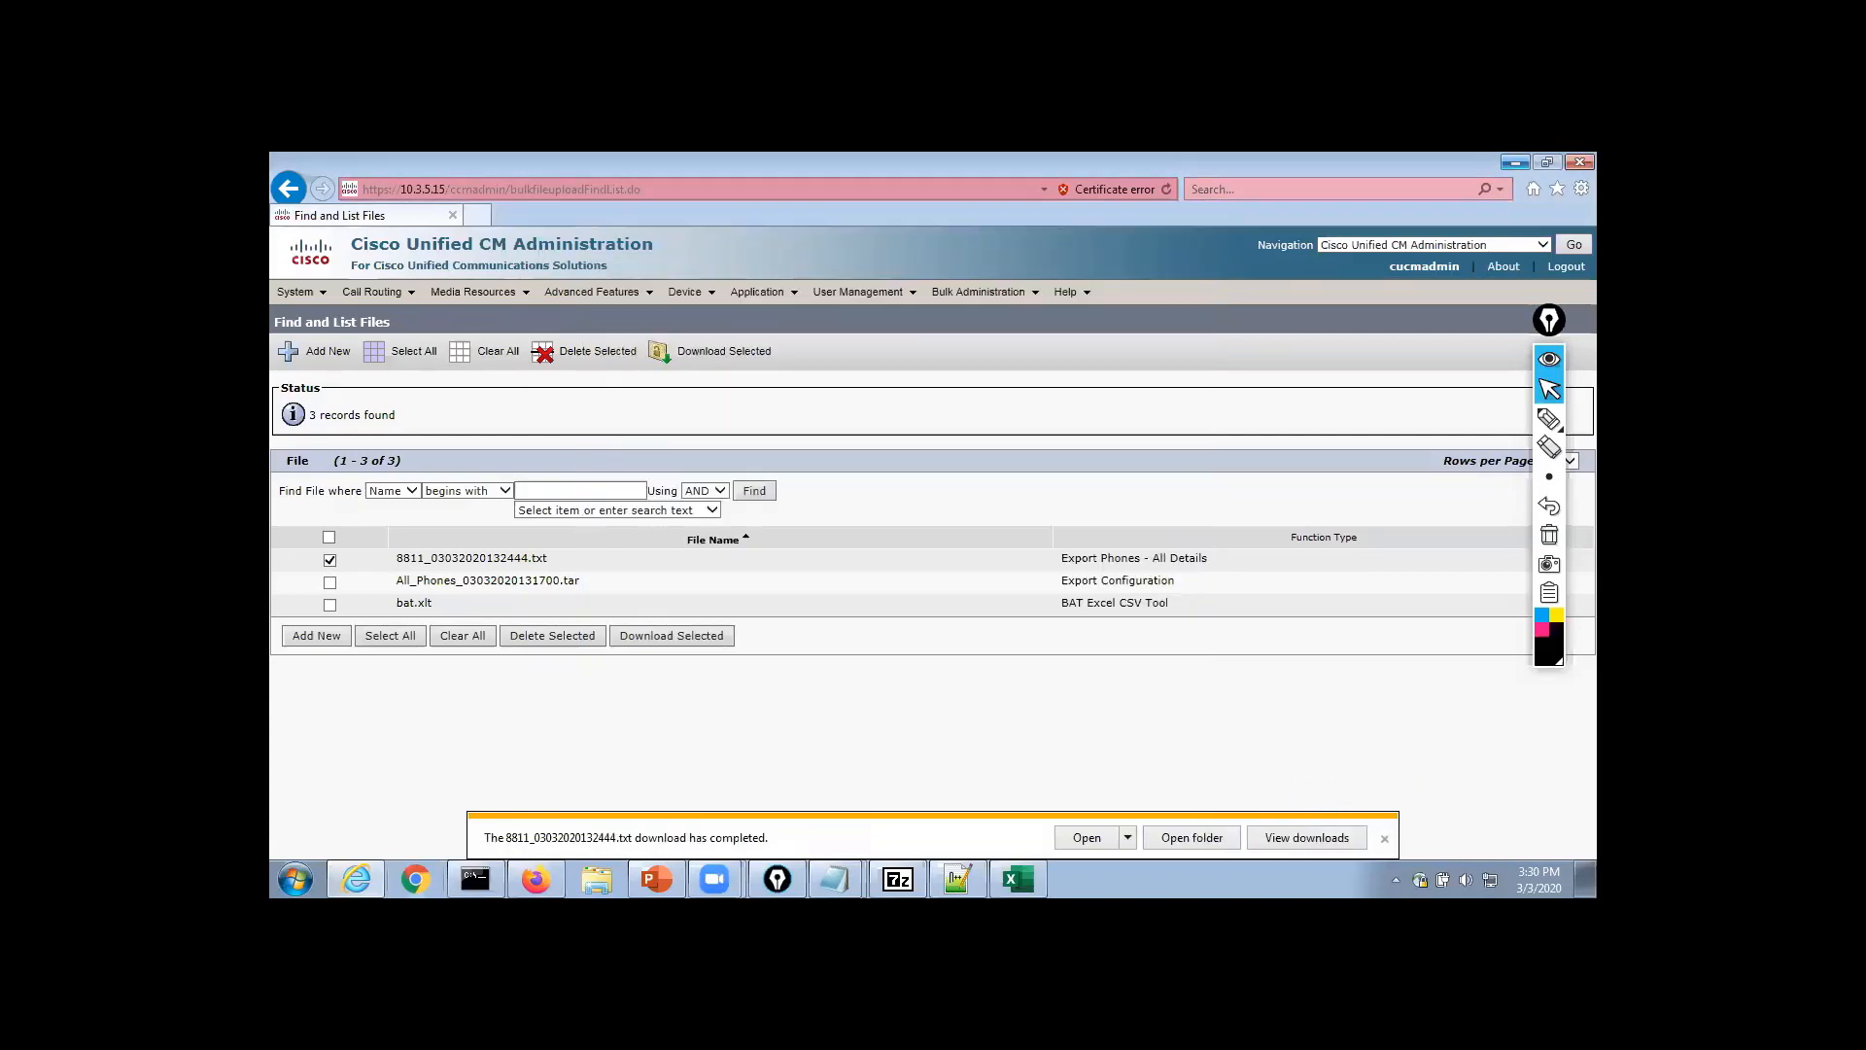
# Rename the downloaded 8811 export on the desktop as 8811_03032020132444.csv and open it in Excel
pyautogui.click(1585, 880)
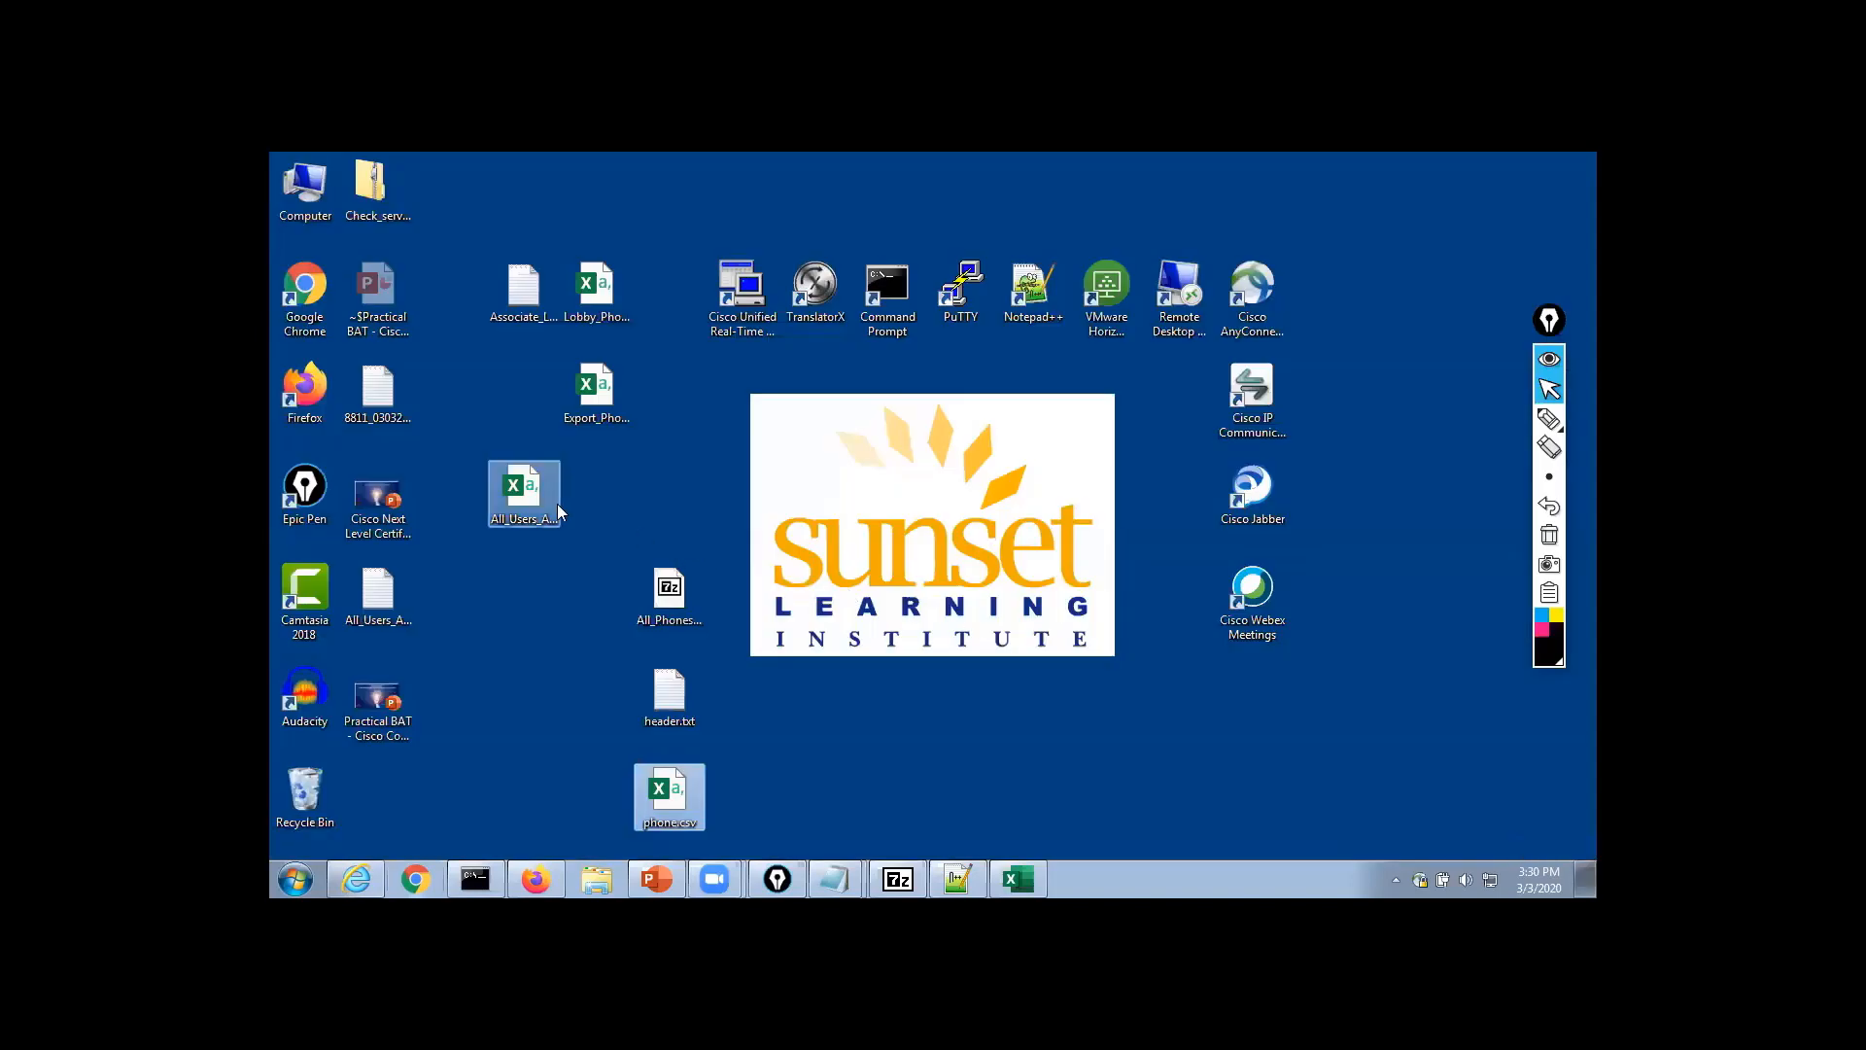
pyautogui.click(380, 390)
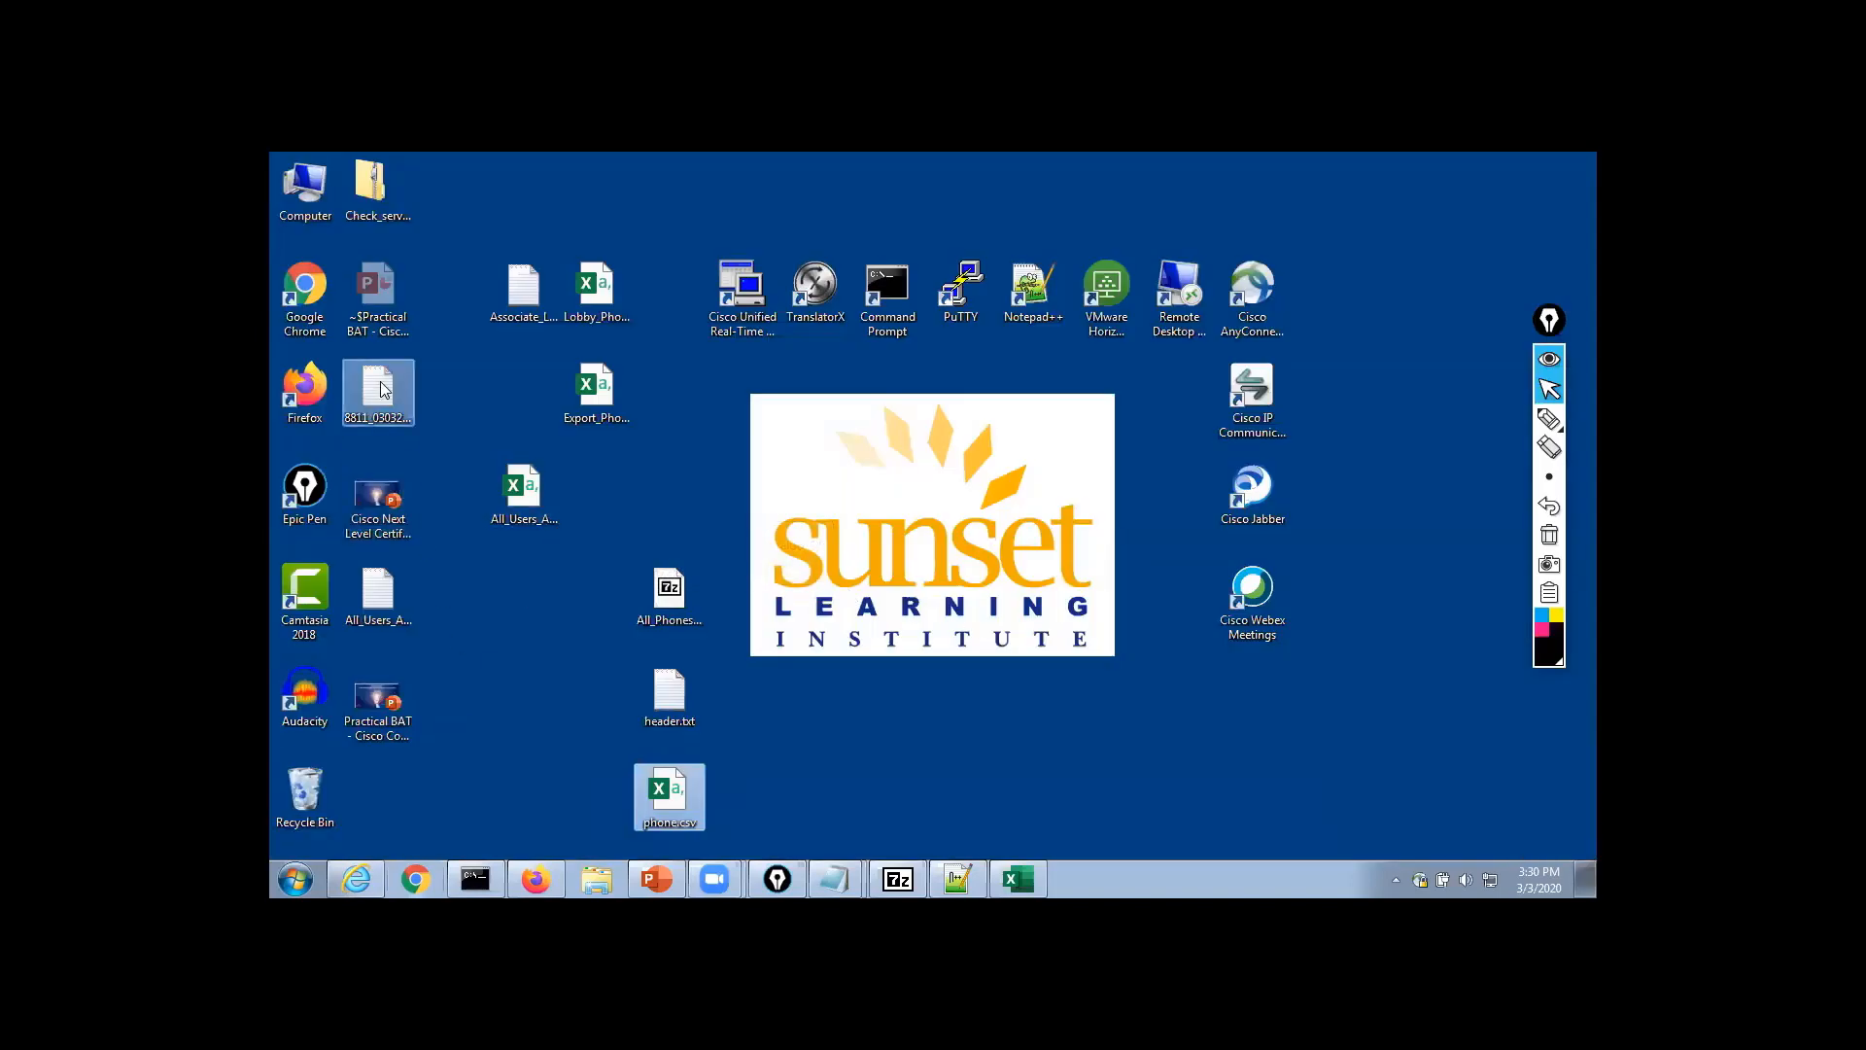
pyautogui.rightClick(382, 387)
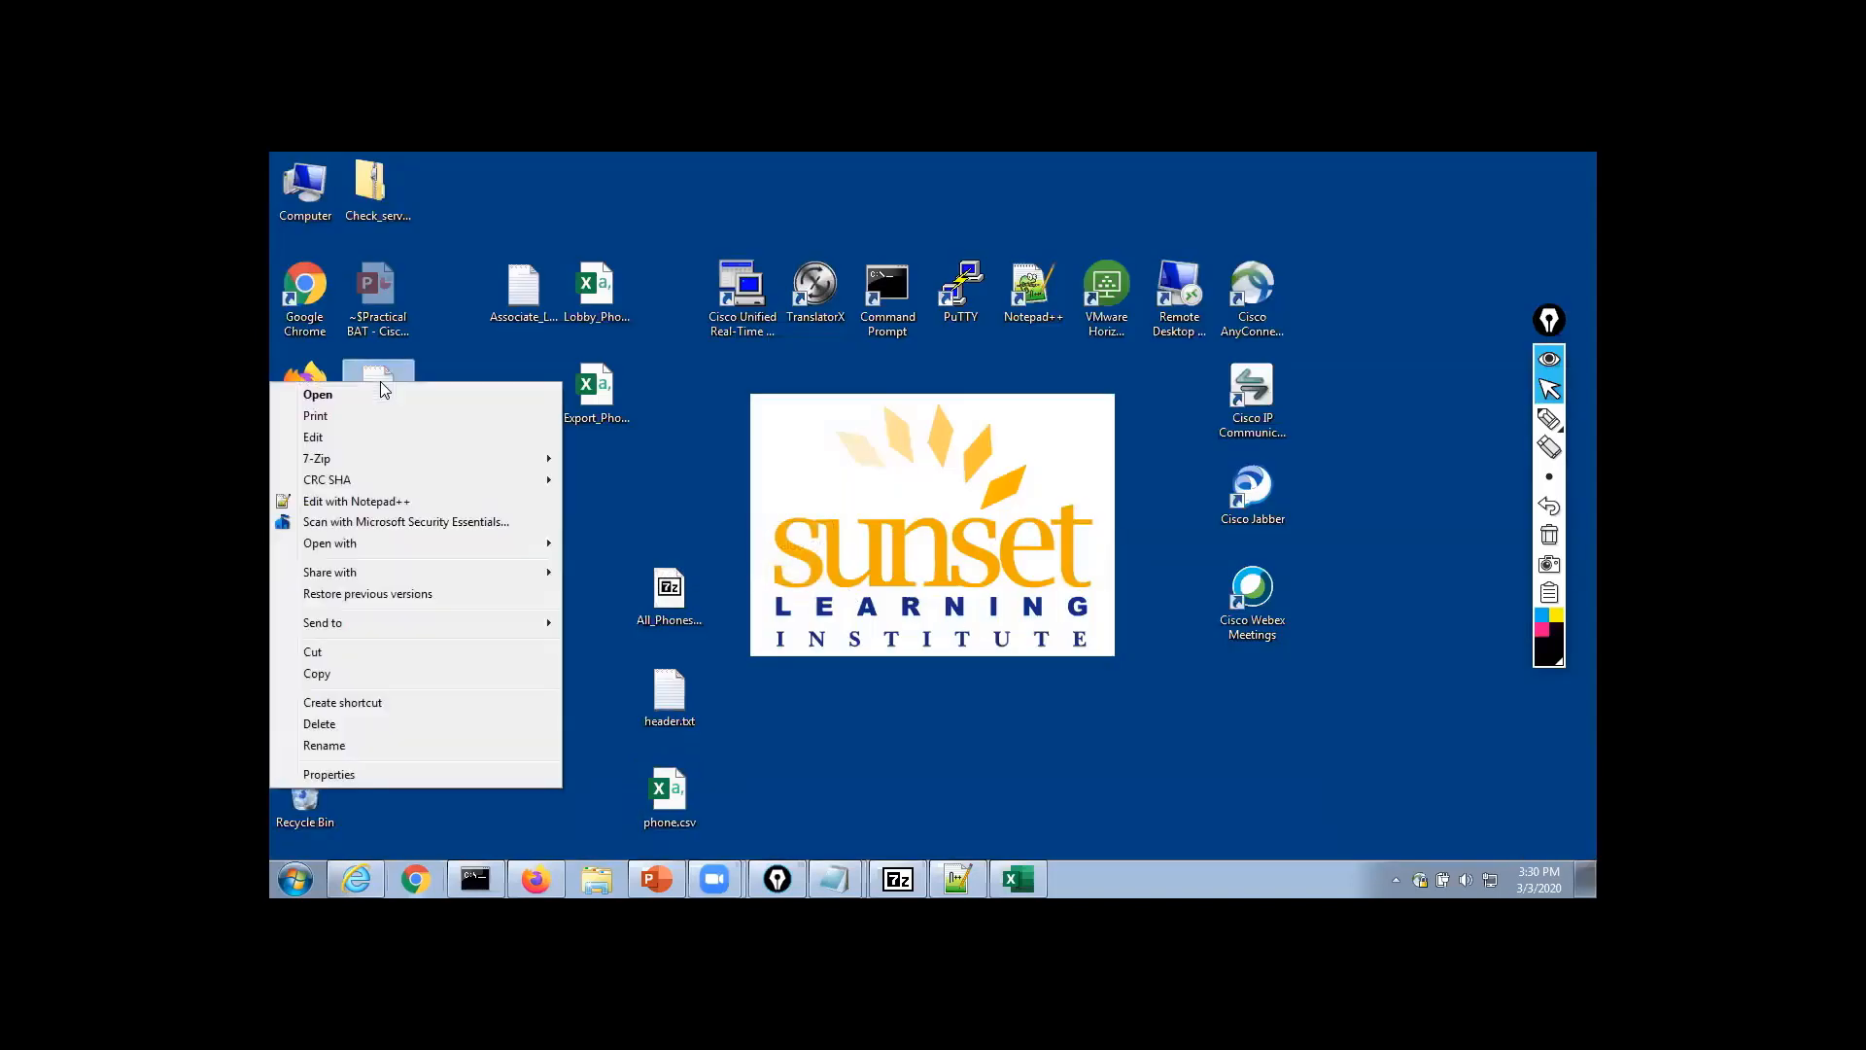
pyautogui.click(387, 745)
pyautogui.click(417, 434)
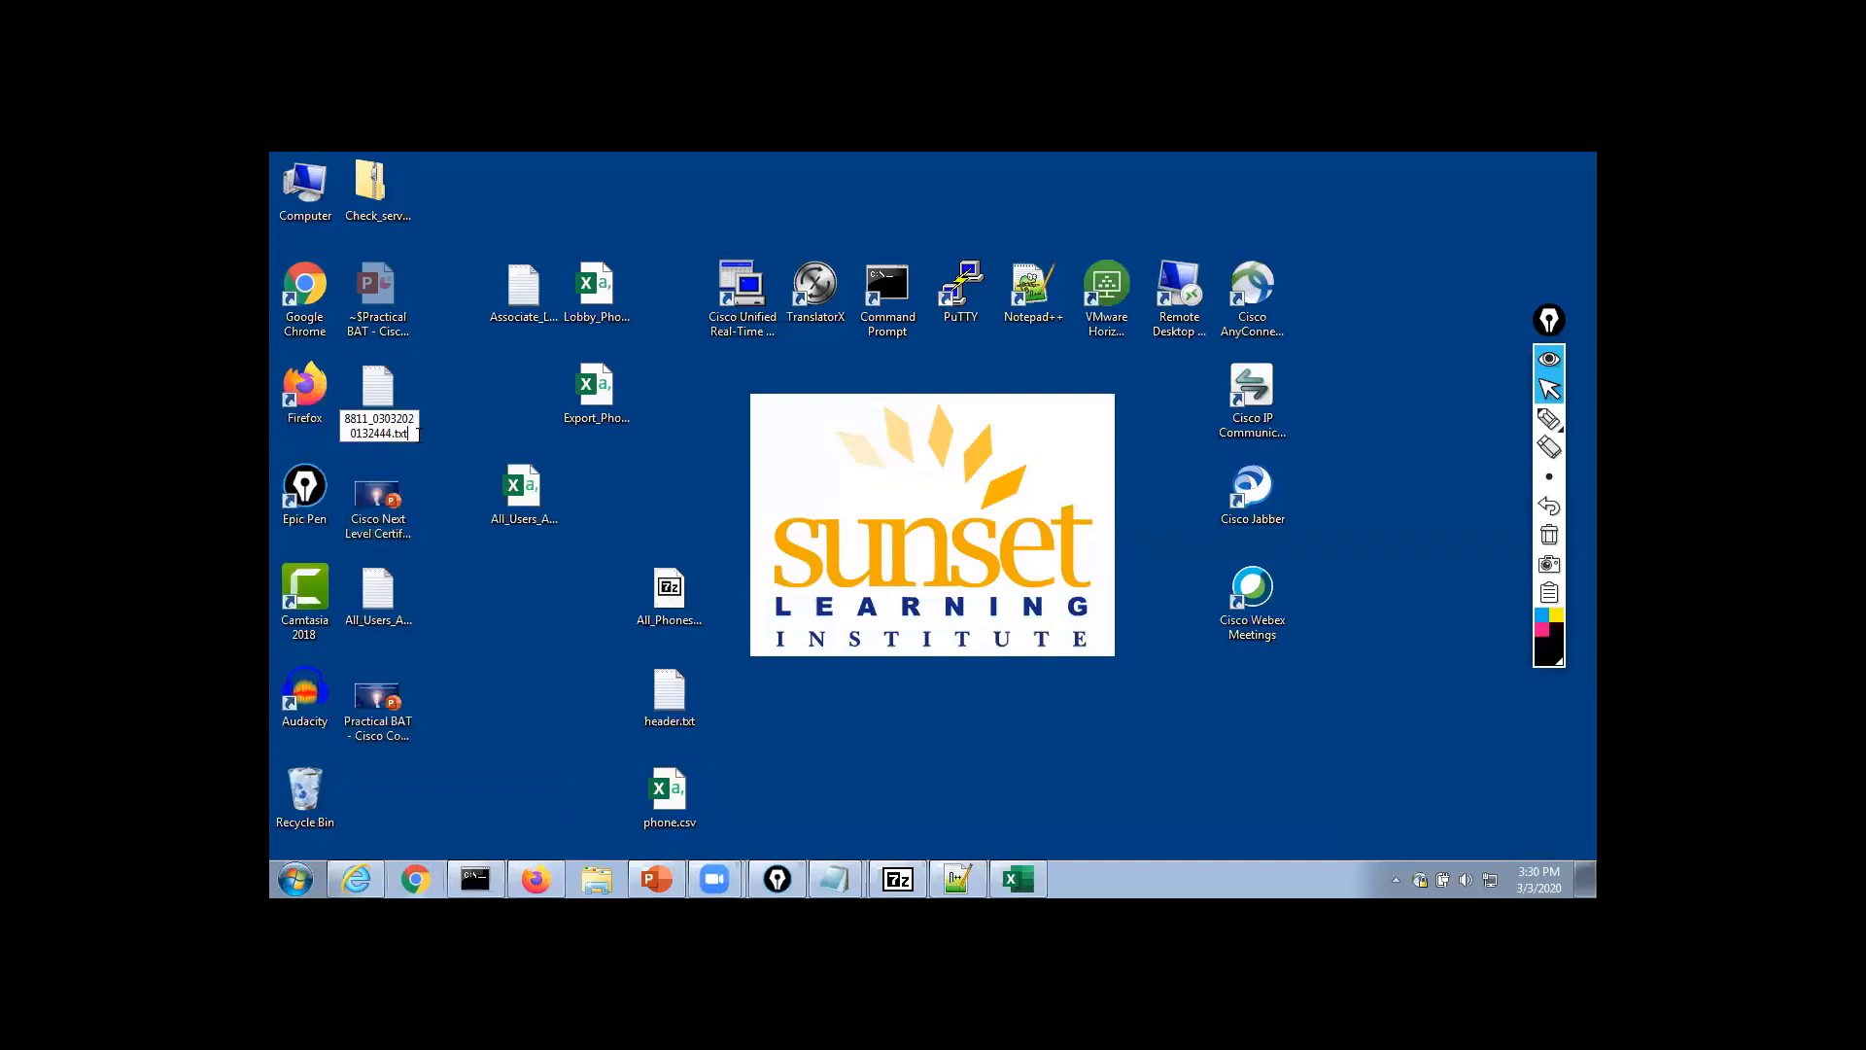
pyautogui.press('BackSpace')
pyautogui.press('BackSpace')
pyautogui.press('BackSpace')
pyautogui.write('csv')
pyautogui.press('Return')
pyautogui.press('Return')
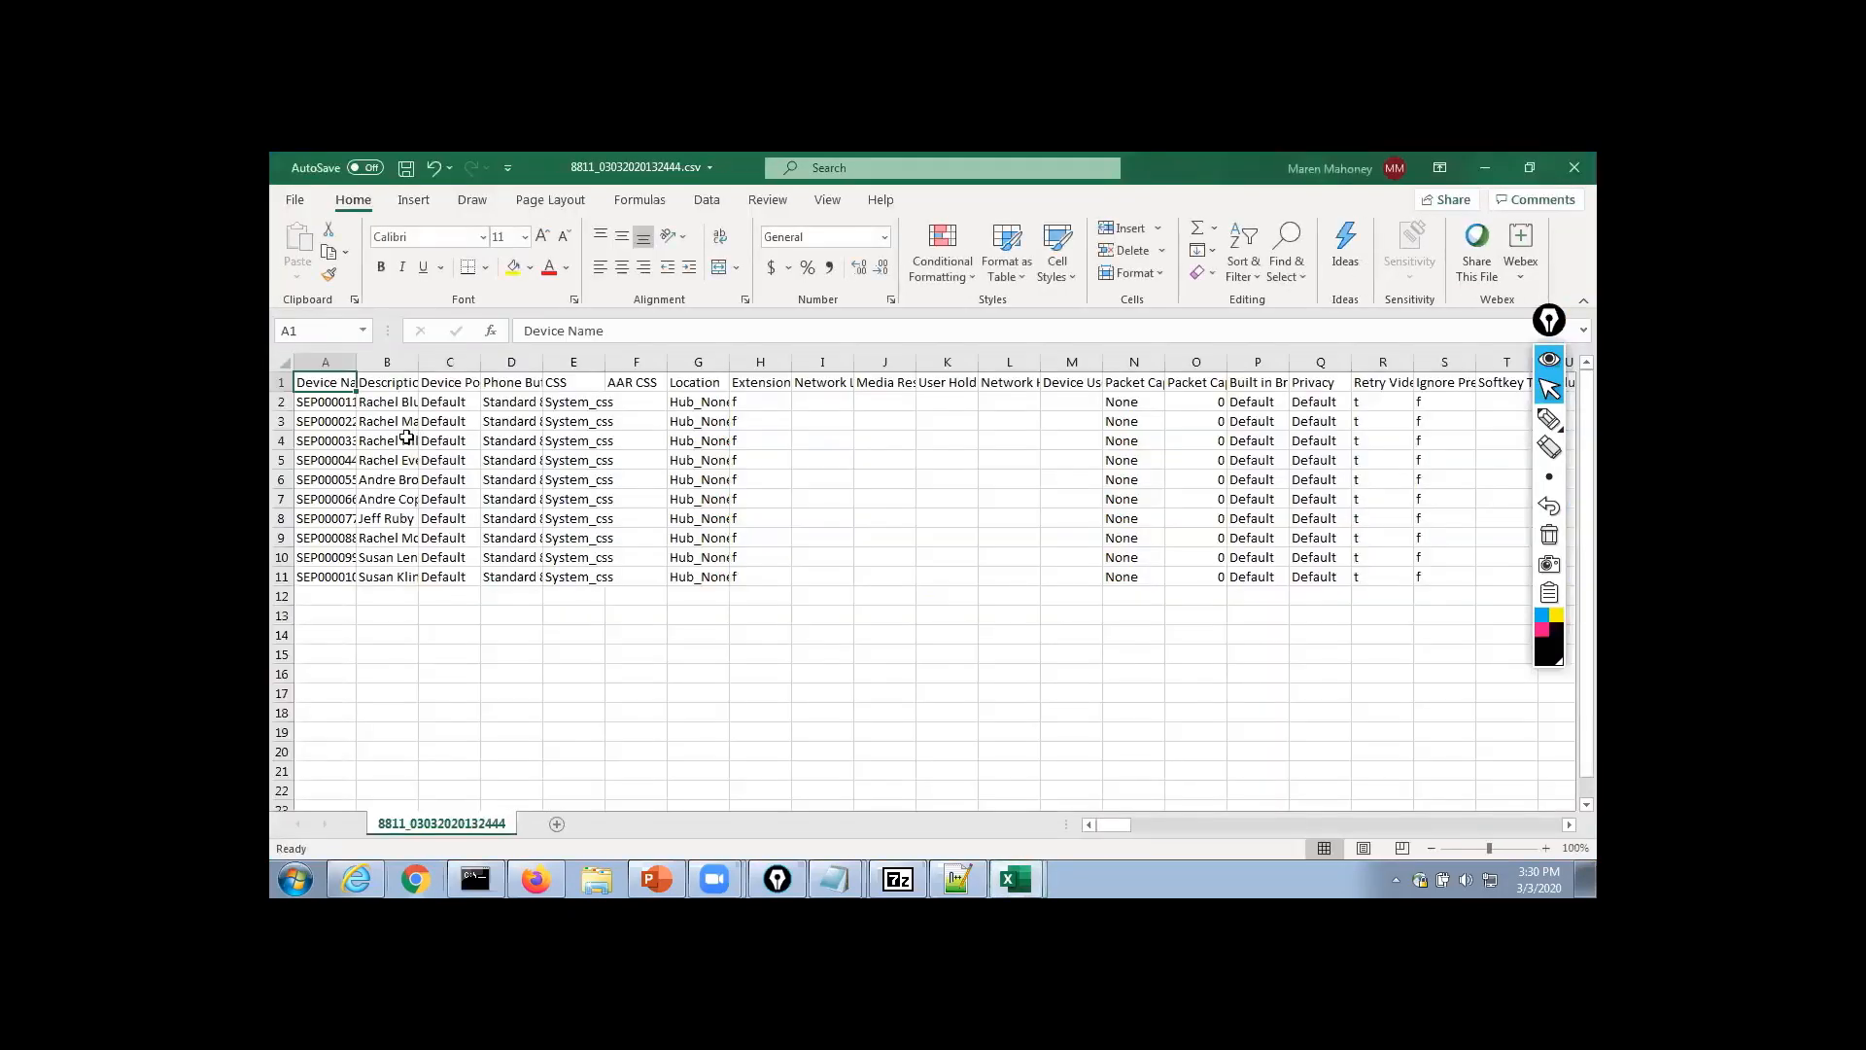
# Fit the Description, Device Type, User ID 1, Common Phone Profile and Owner User ID columns to their contents
pyautogui.doubleClick(418, 362)
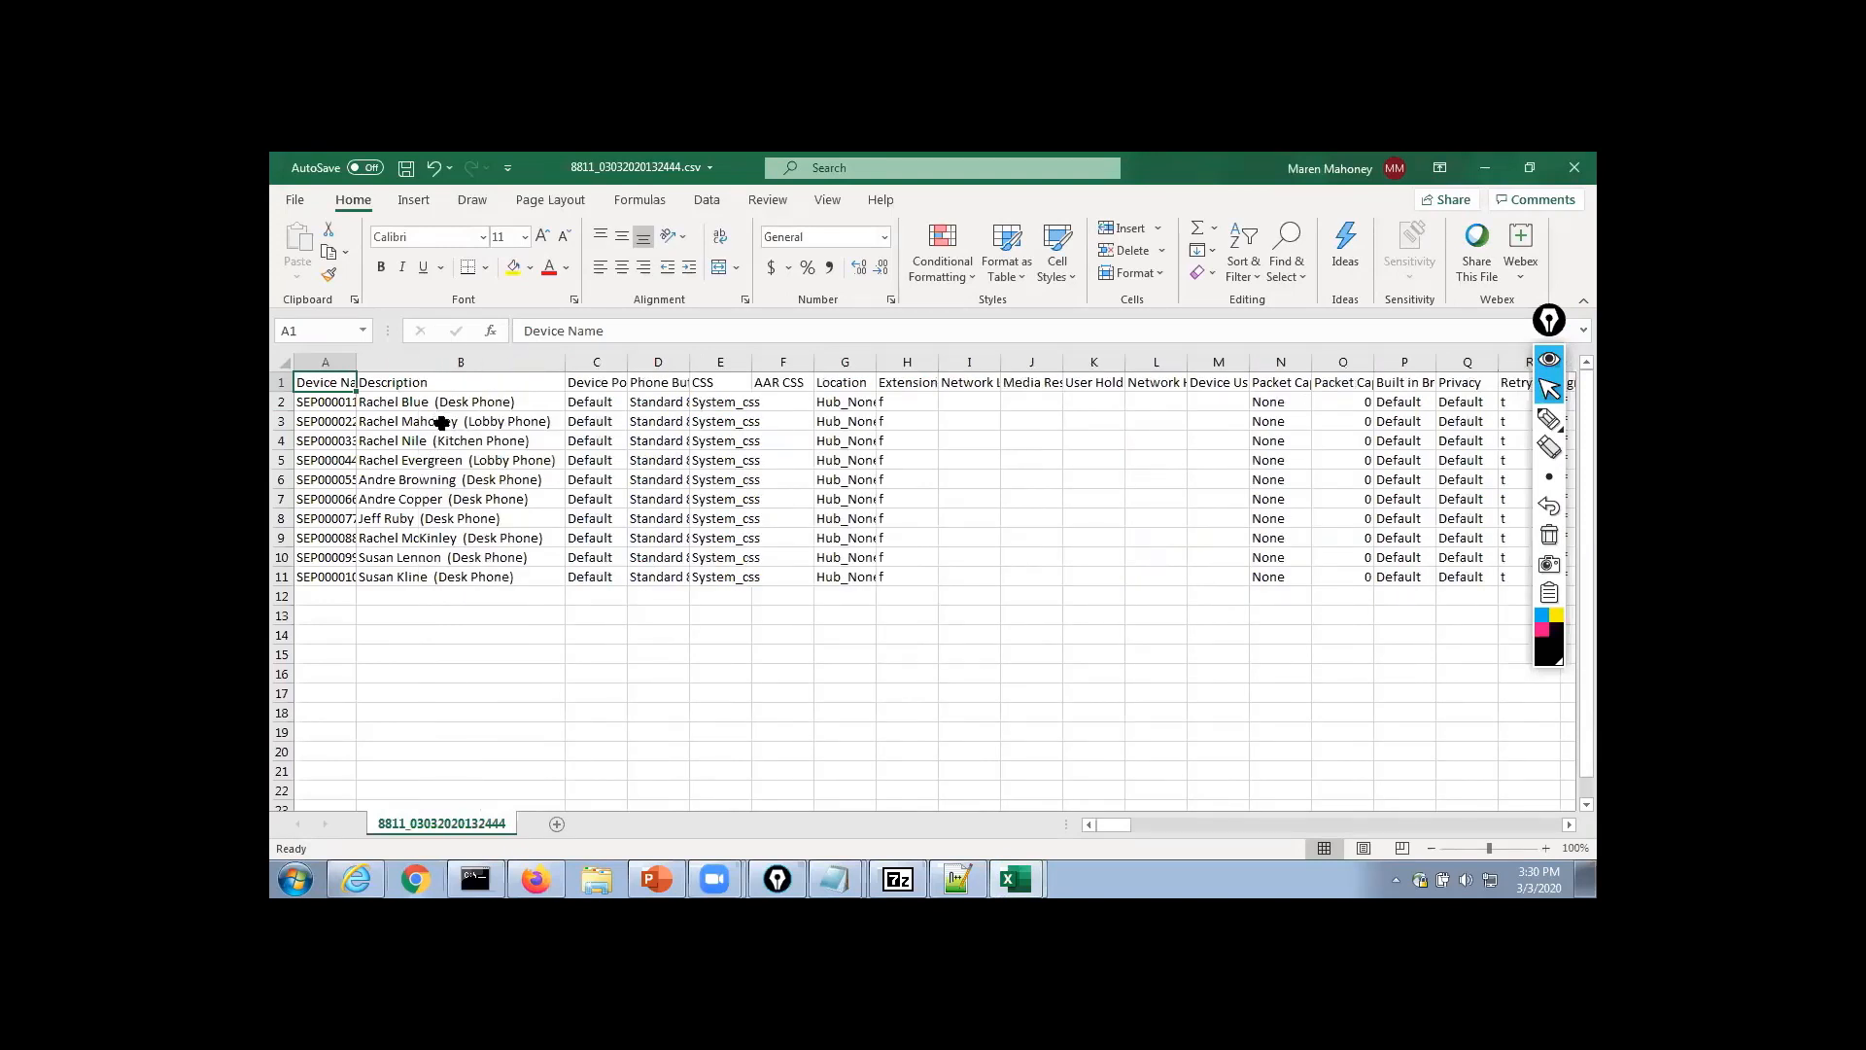
pyautogui.click(442, 421)
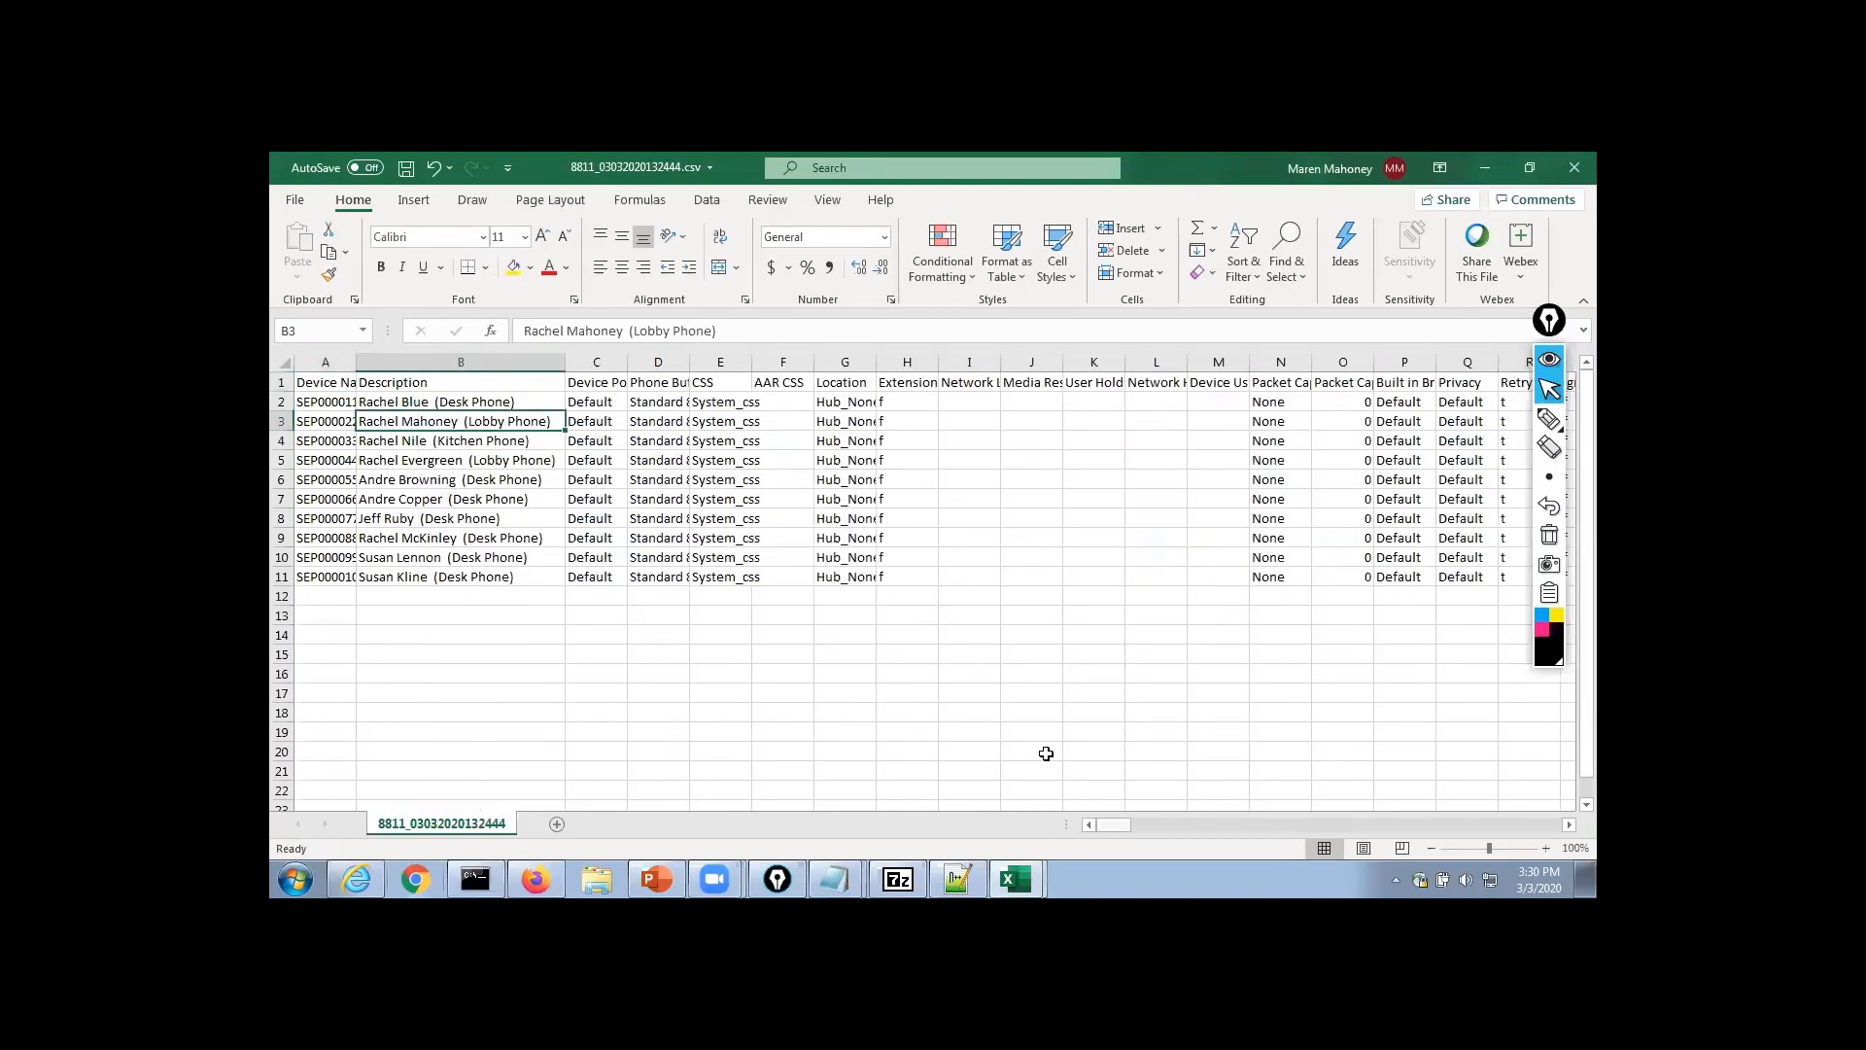
pyautogui.moveTo(1113, 825); pyautogui.dragTo(1169, 825)
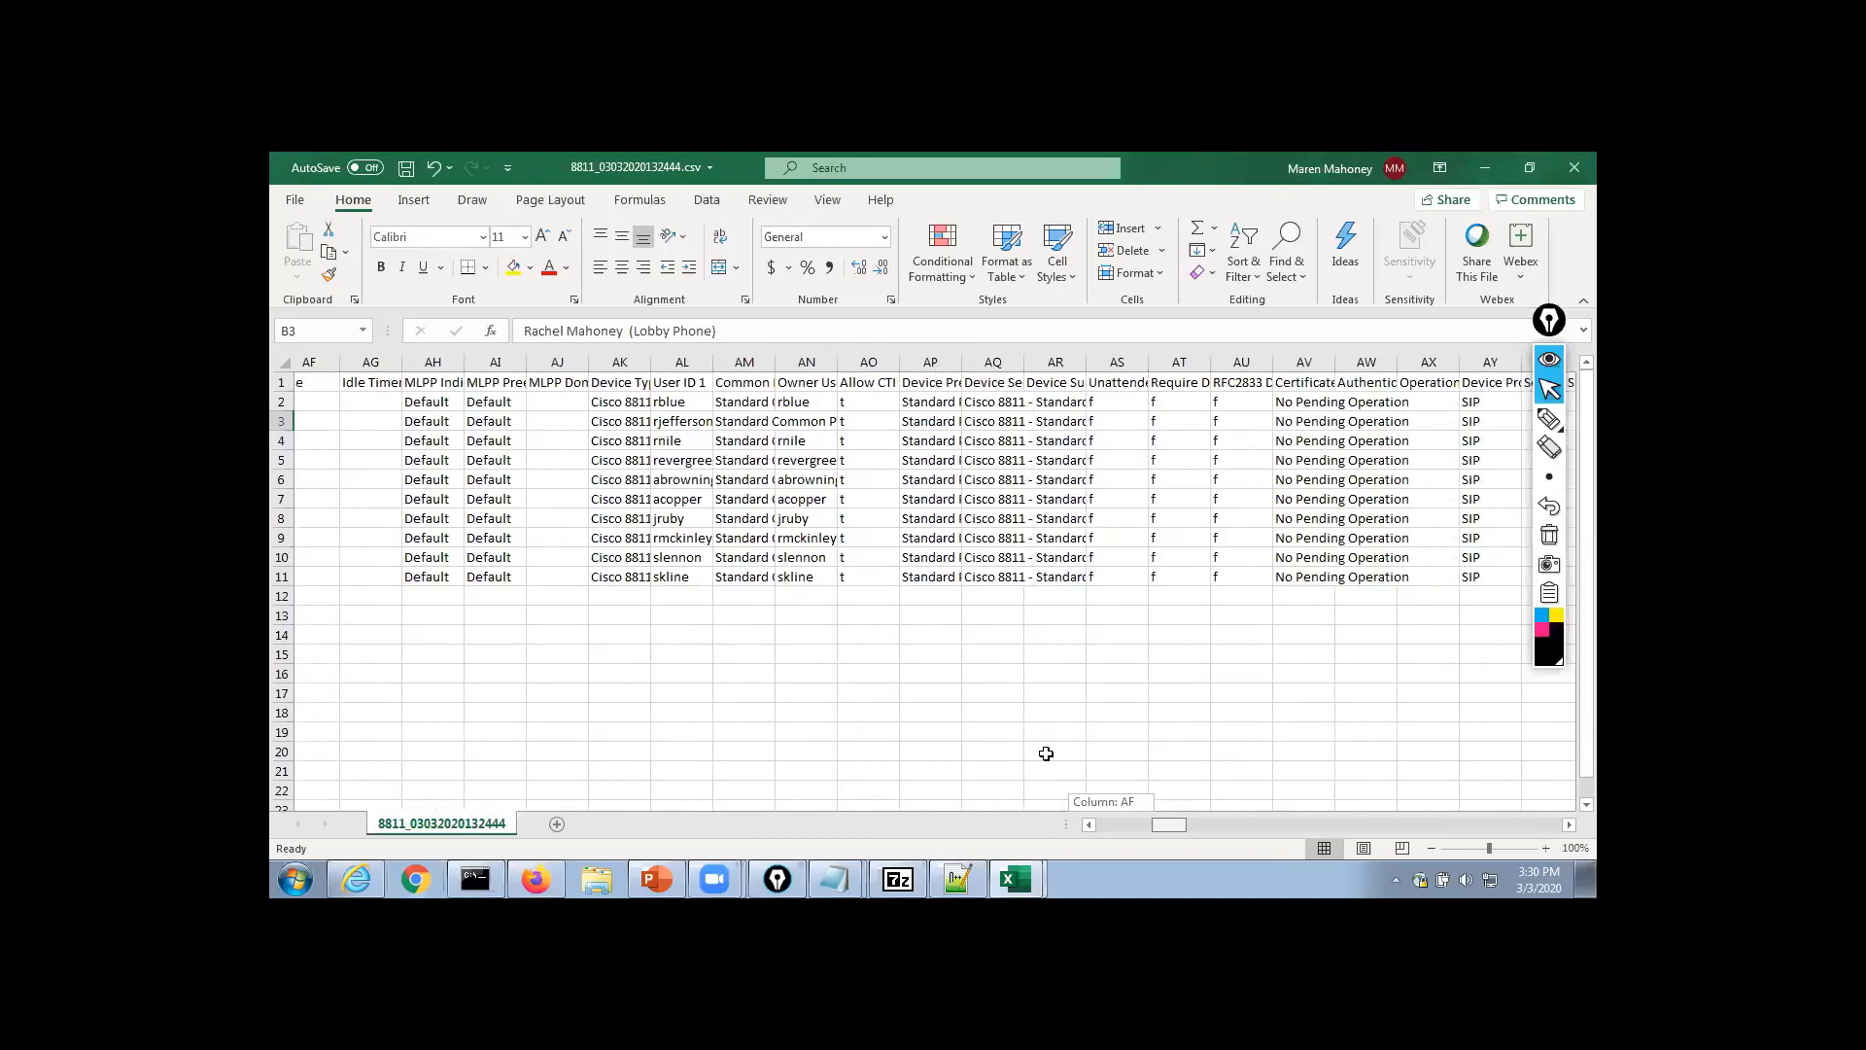
pyautogui.moveTo(1046, 753); pyautogui.dragTo(1046, 755)
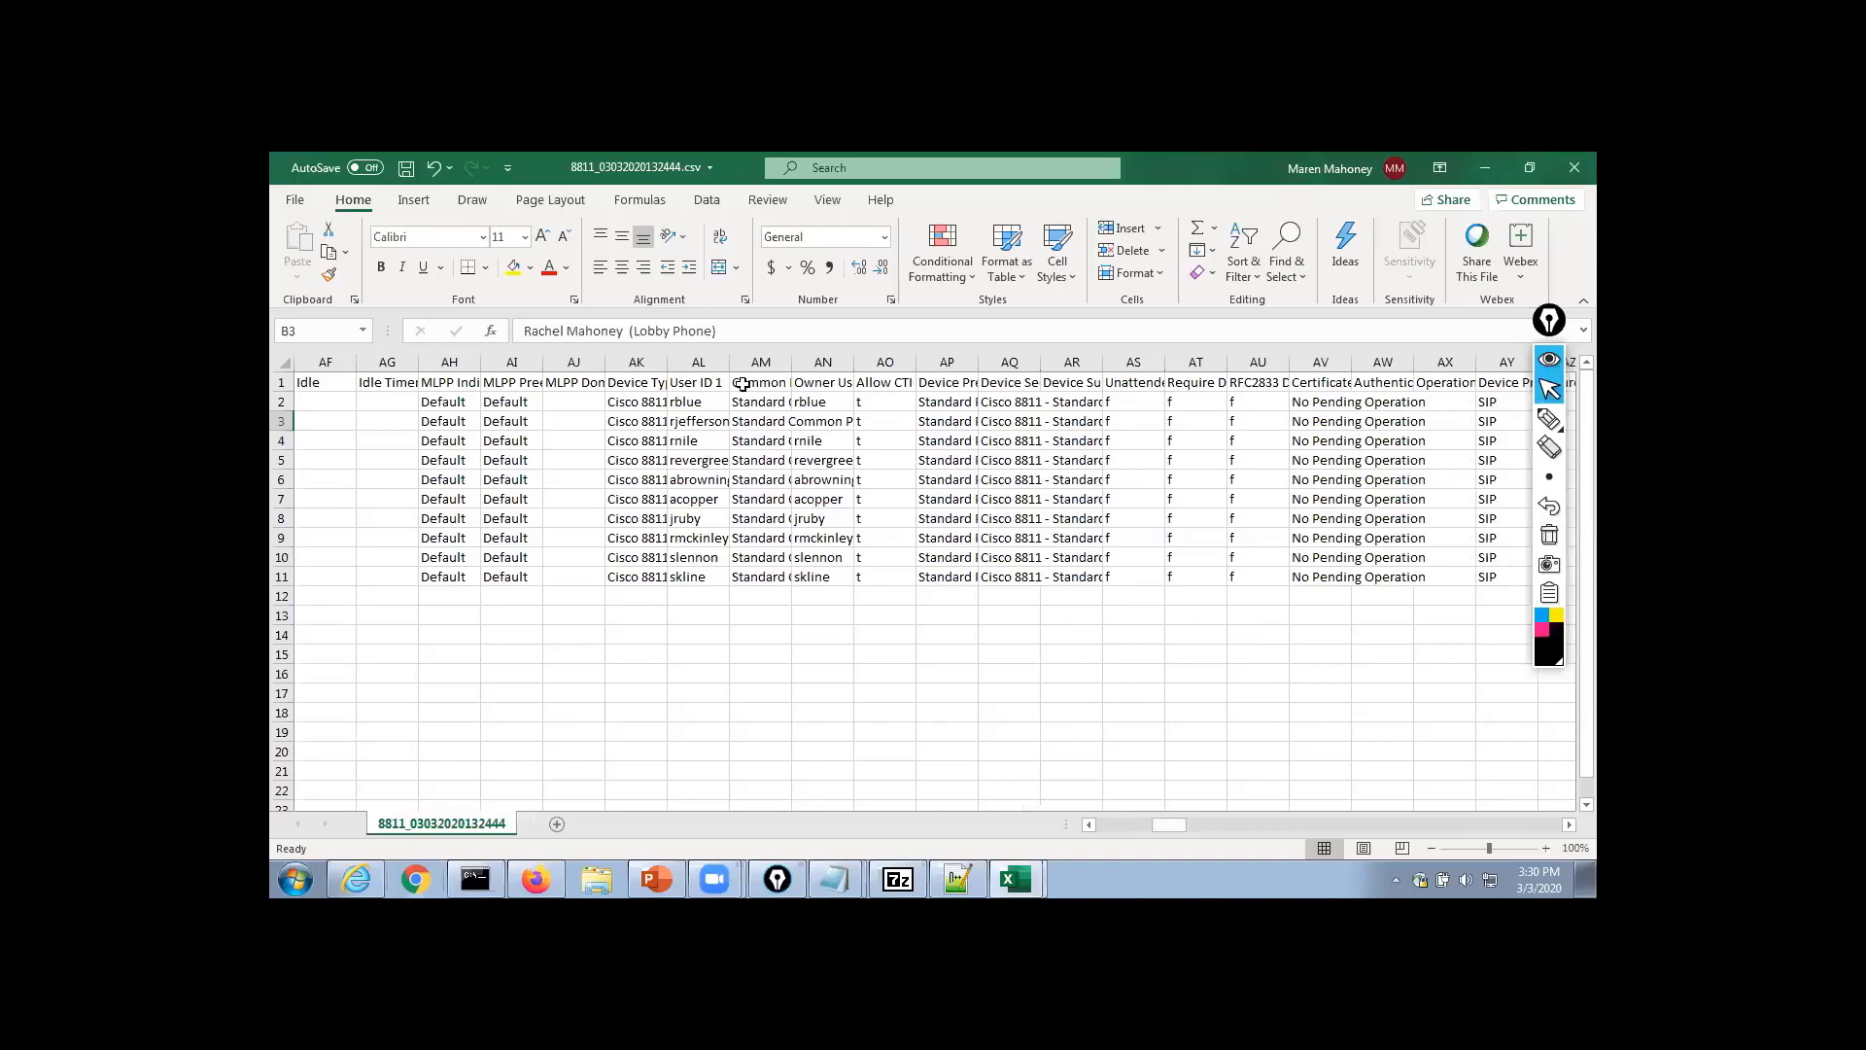
pyautogui.doubleClick(667, 361)
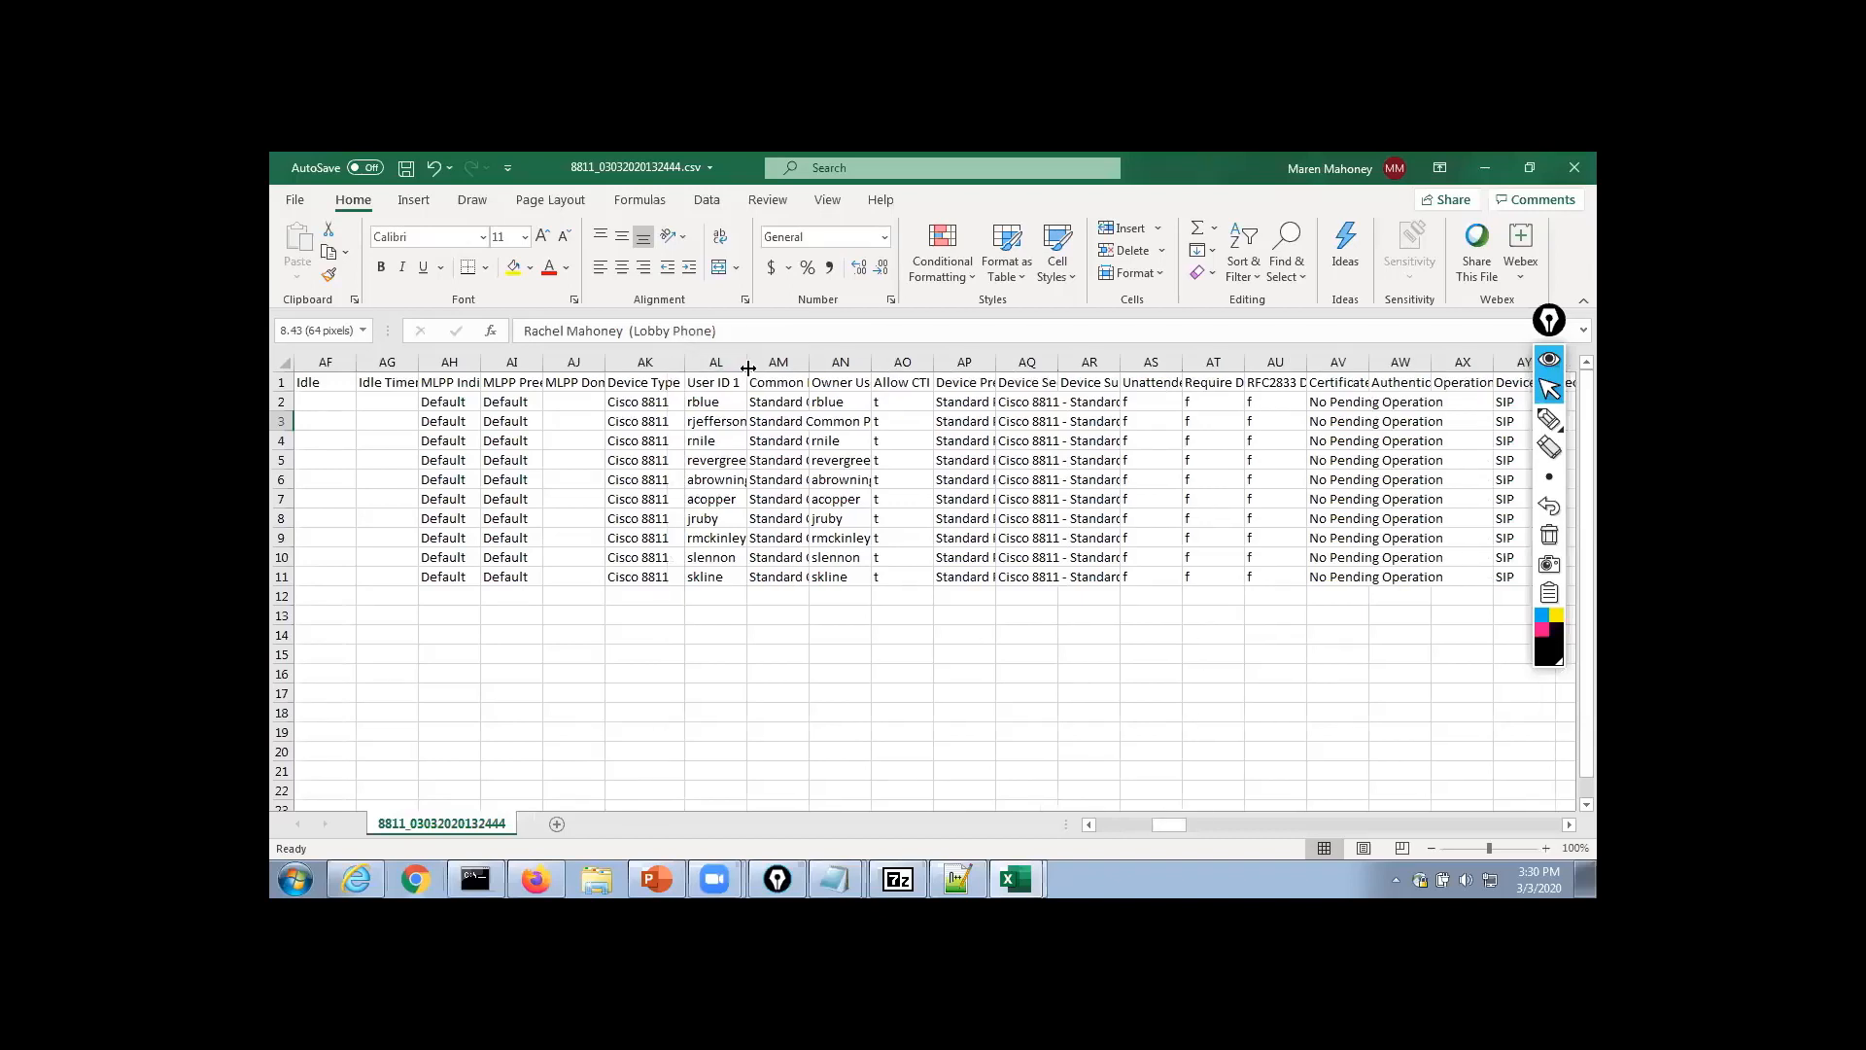
pyautogui.doubleClick(748, 367)
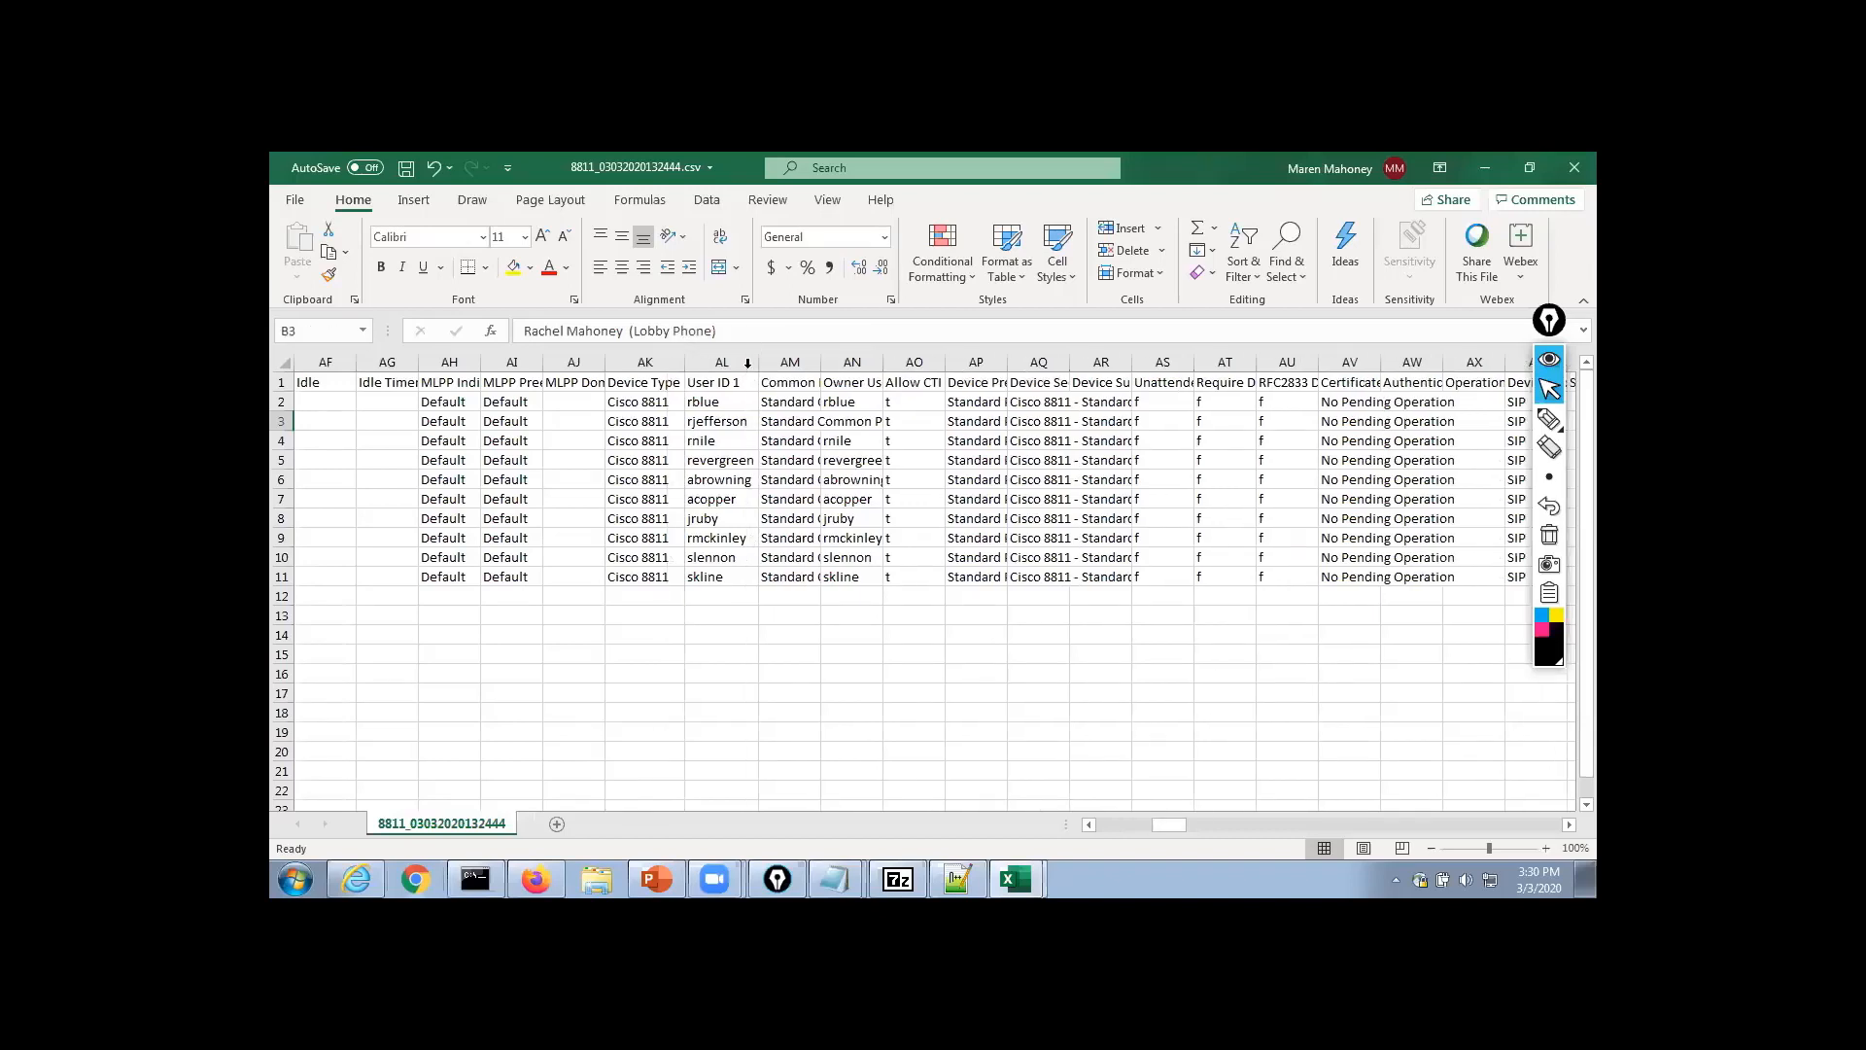
pyautogui.doubleClick(821, 358)
pyautogui.doubleClick(1029, 361)
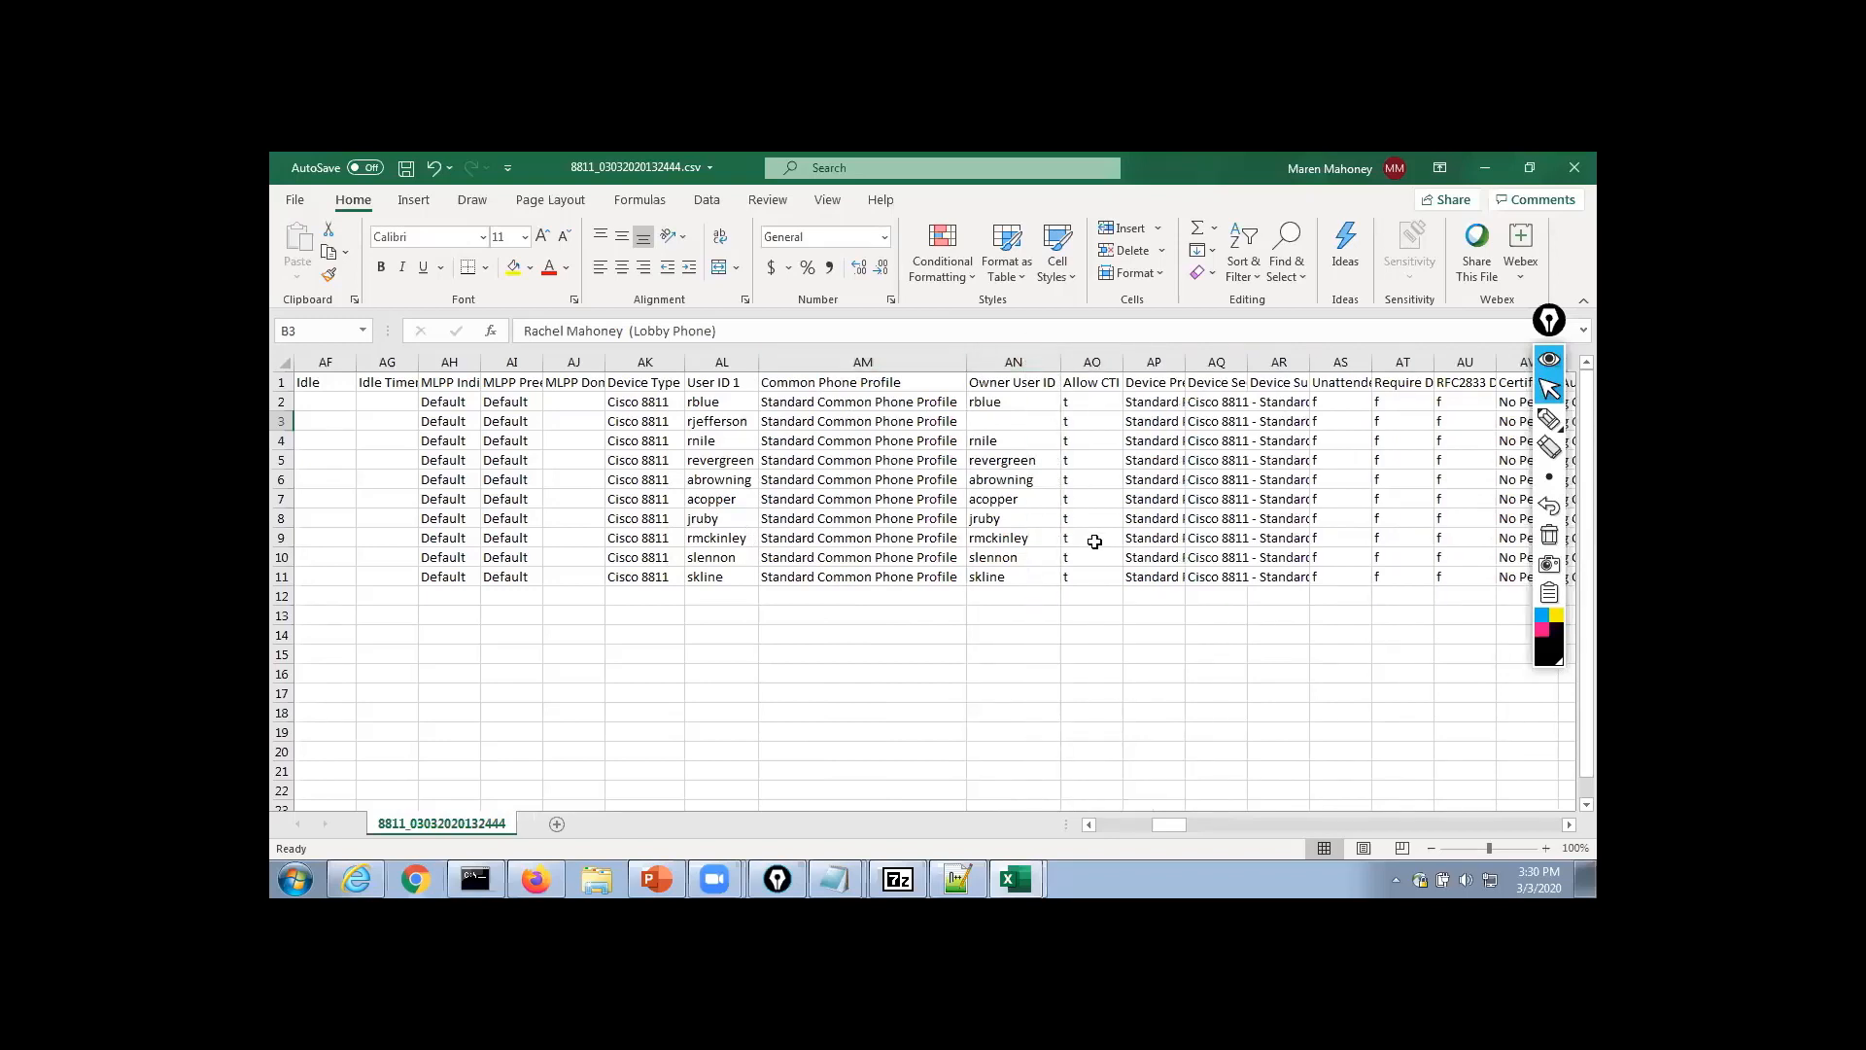
# Compare User ID 1 with Owner User ID for the lobby phone in row 3, and close the 8811 file without saving
pyautogui.click(719, 421)
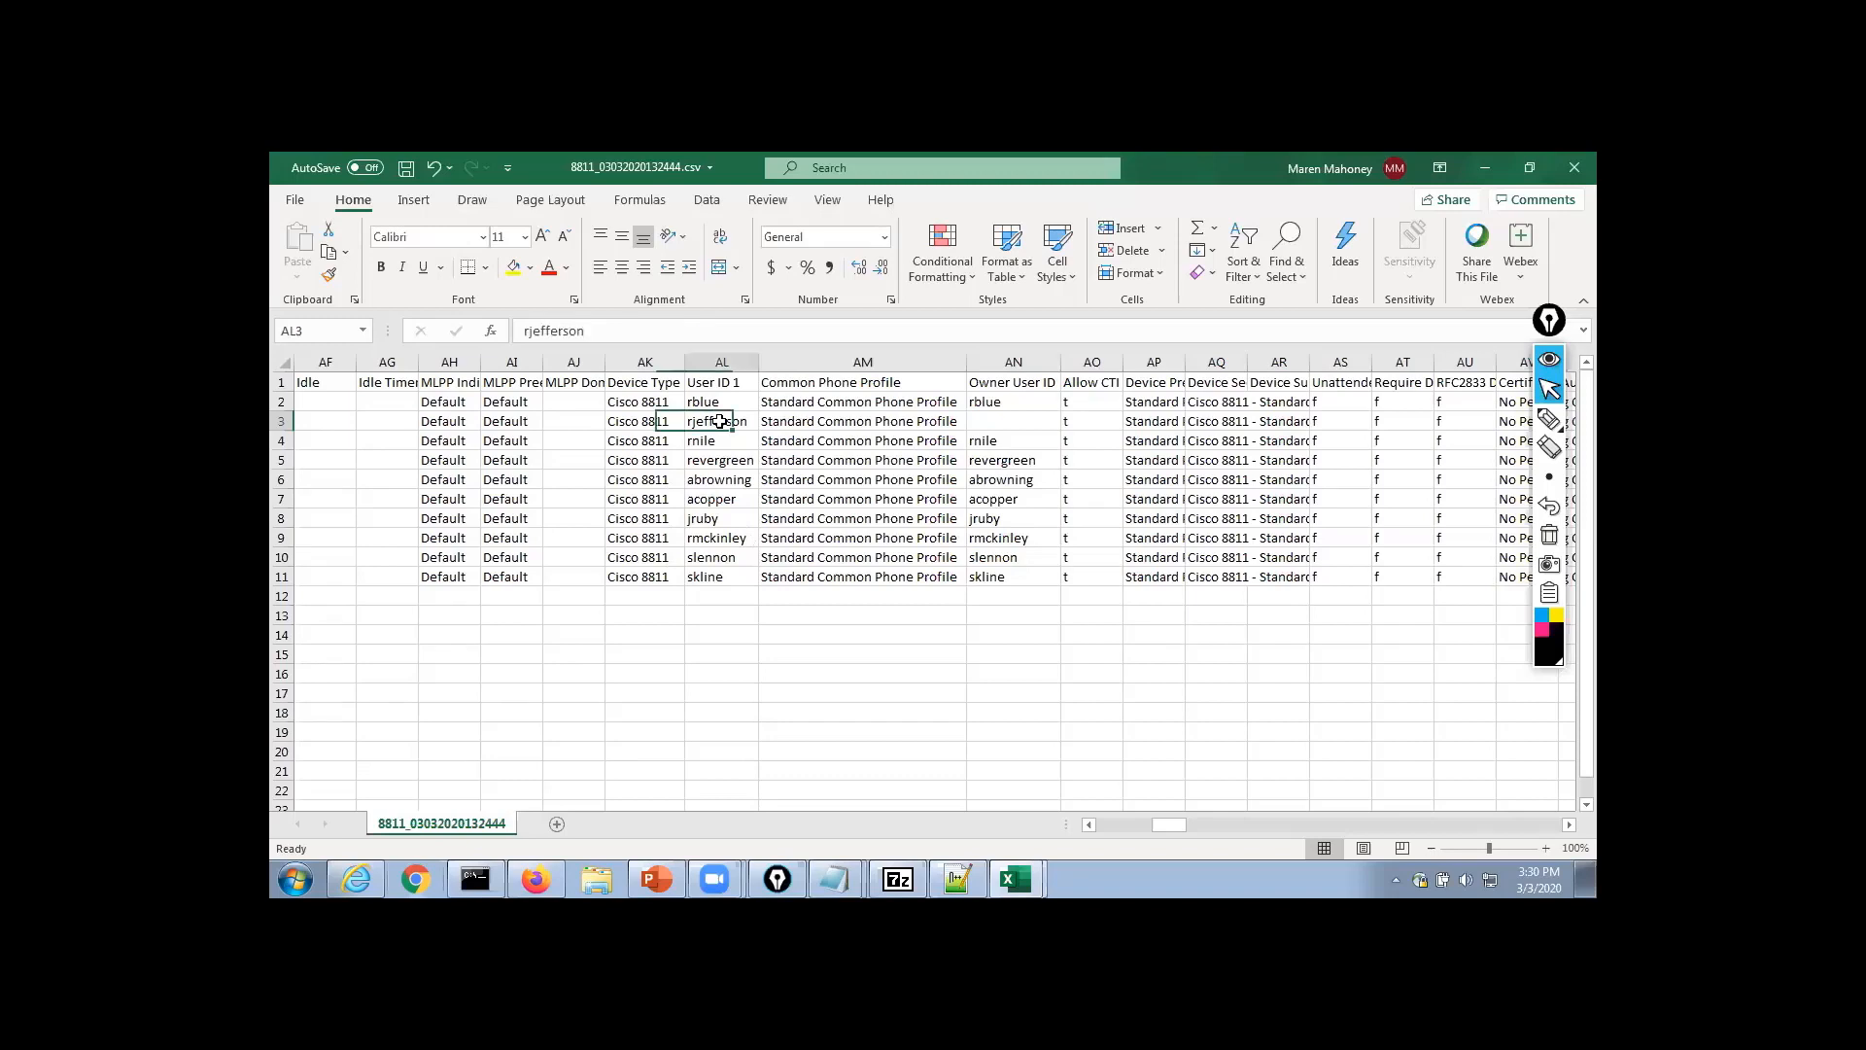
pyautogui.click(1005, 423)
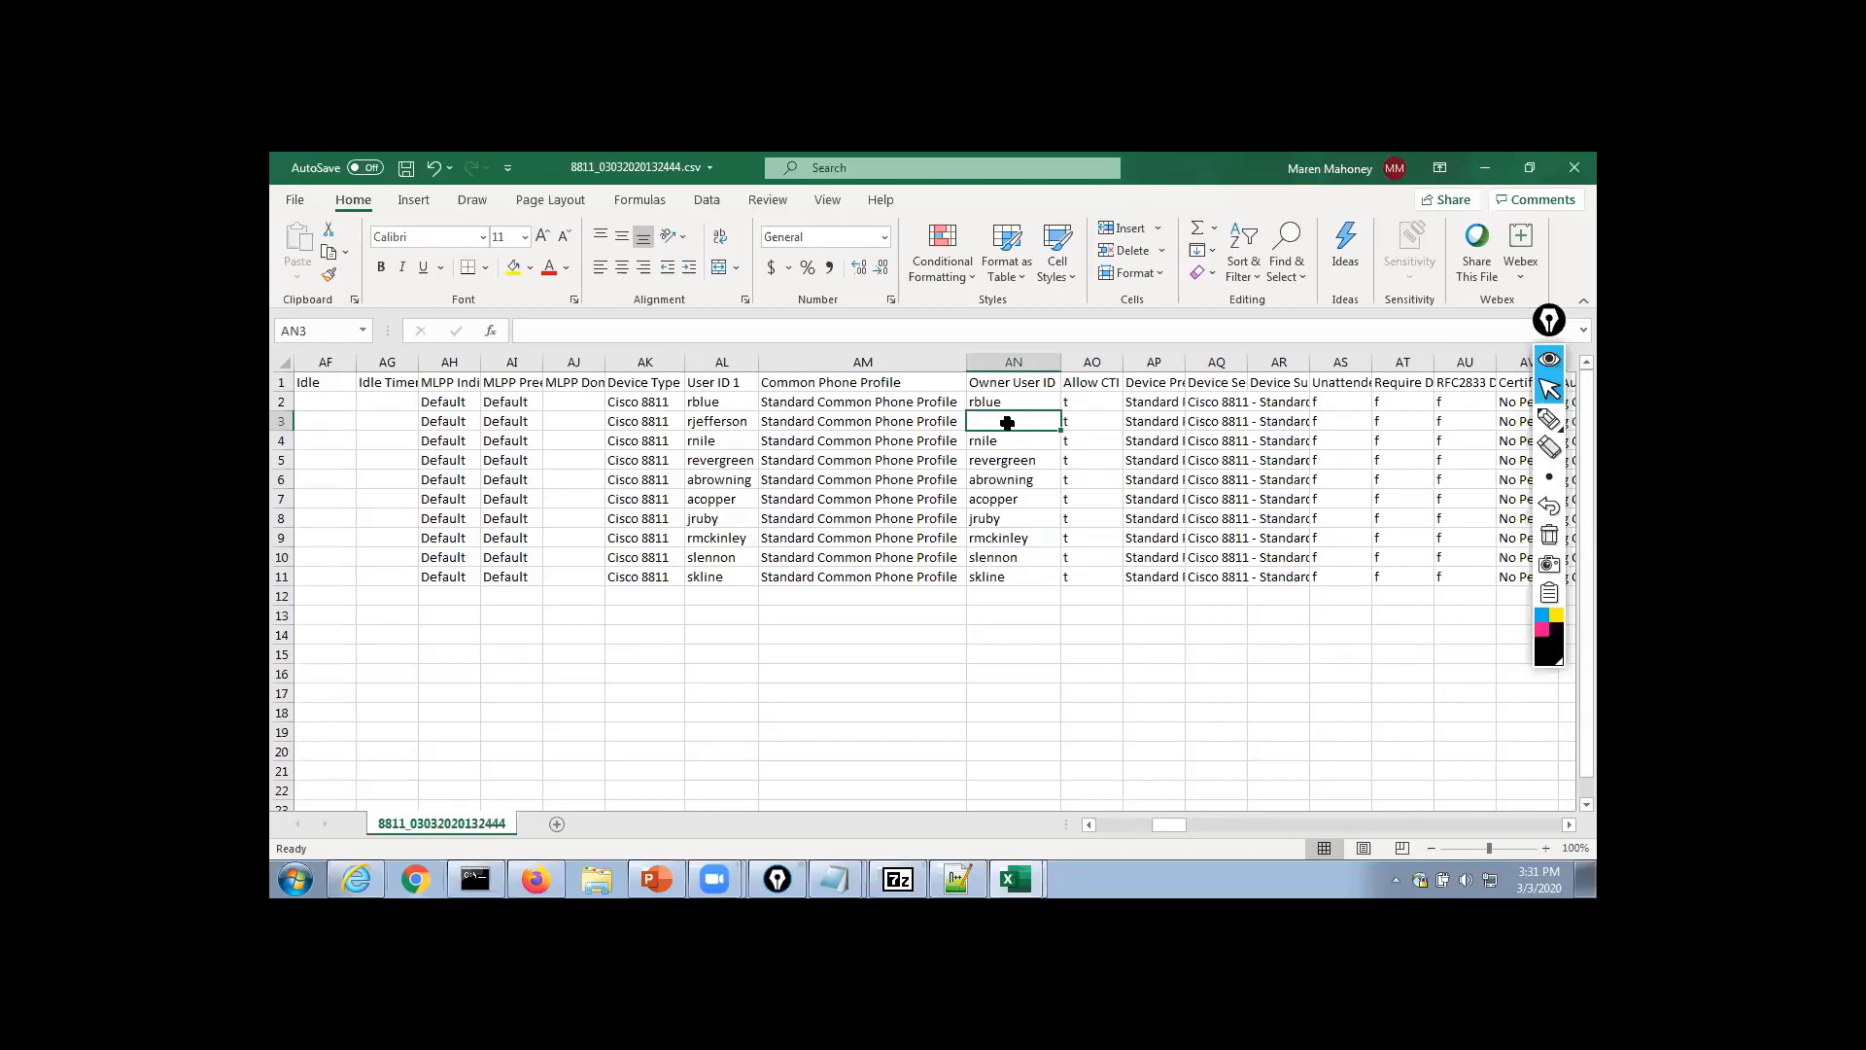
pyautogui.click(715, 425)
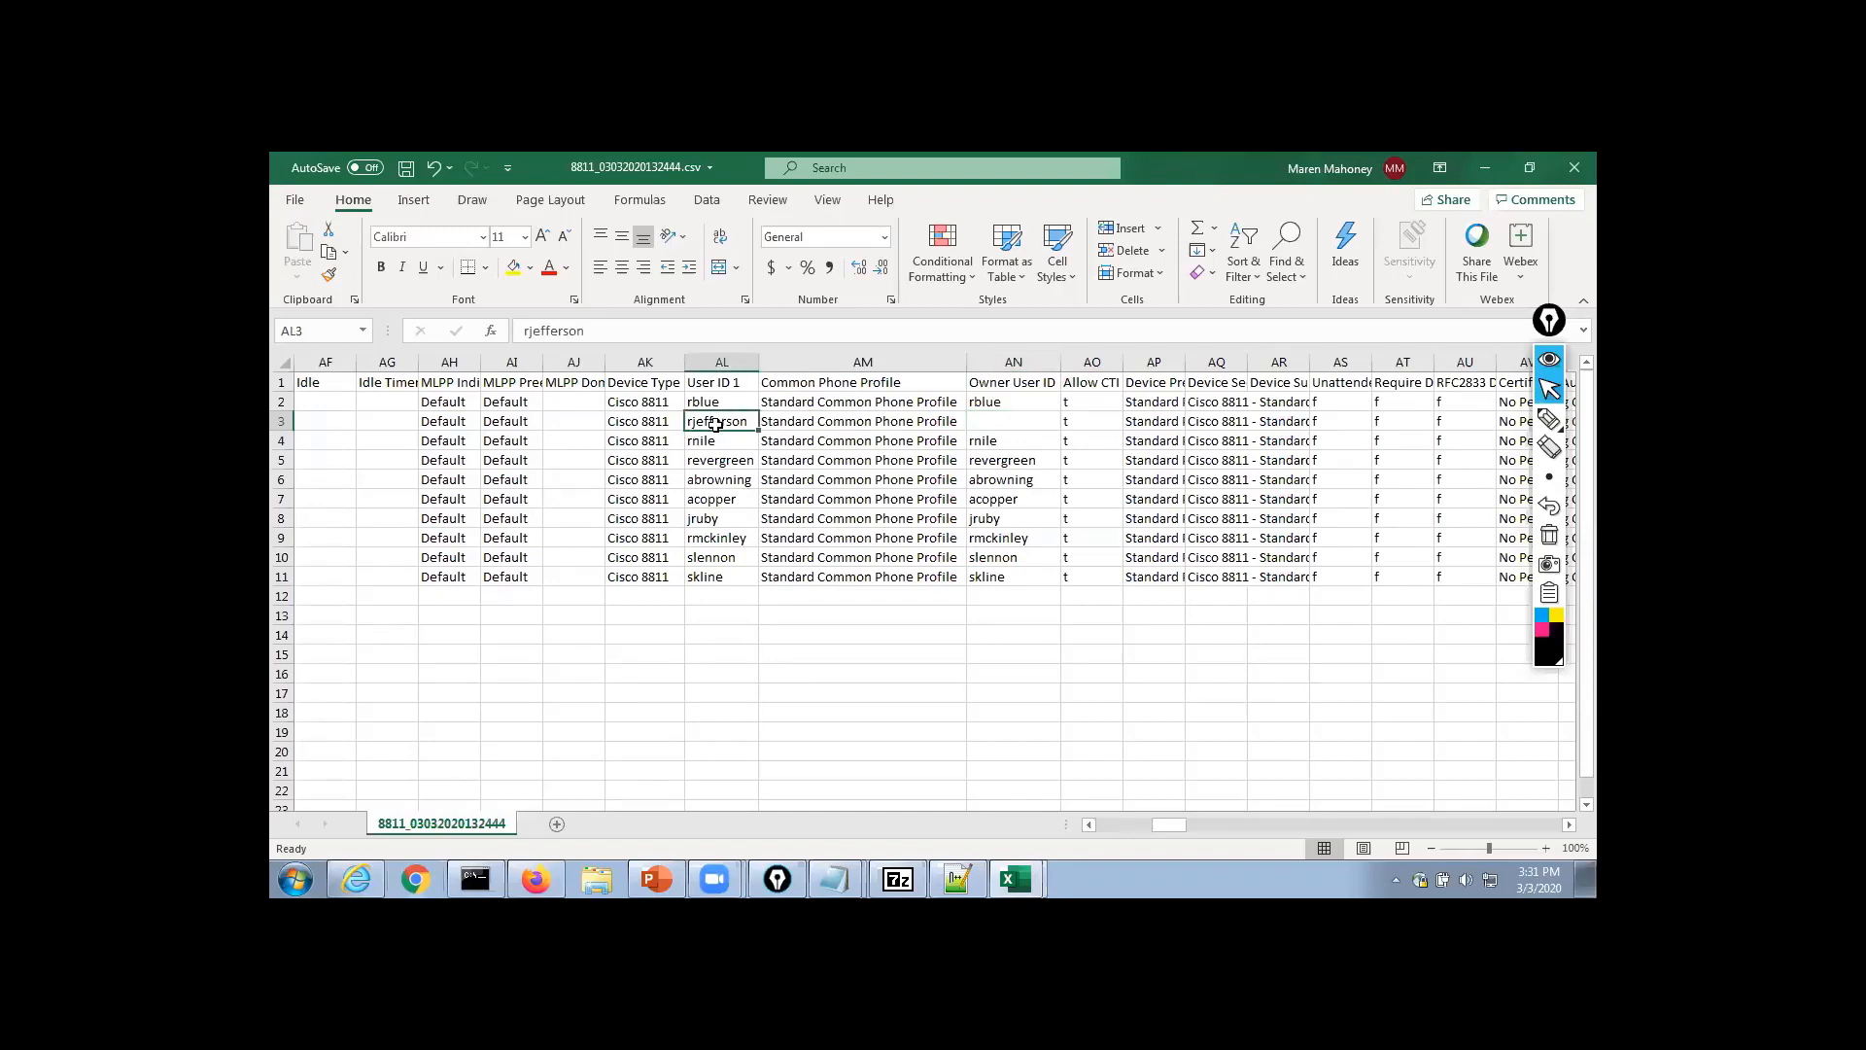
pyautogui.click(1017, 421)
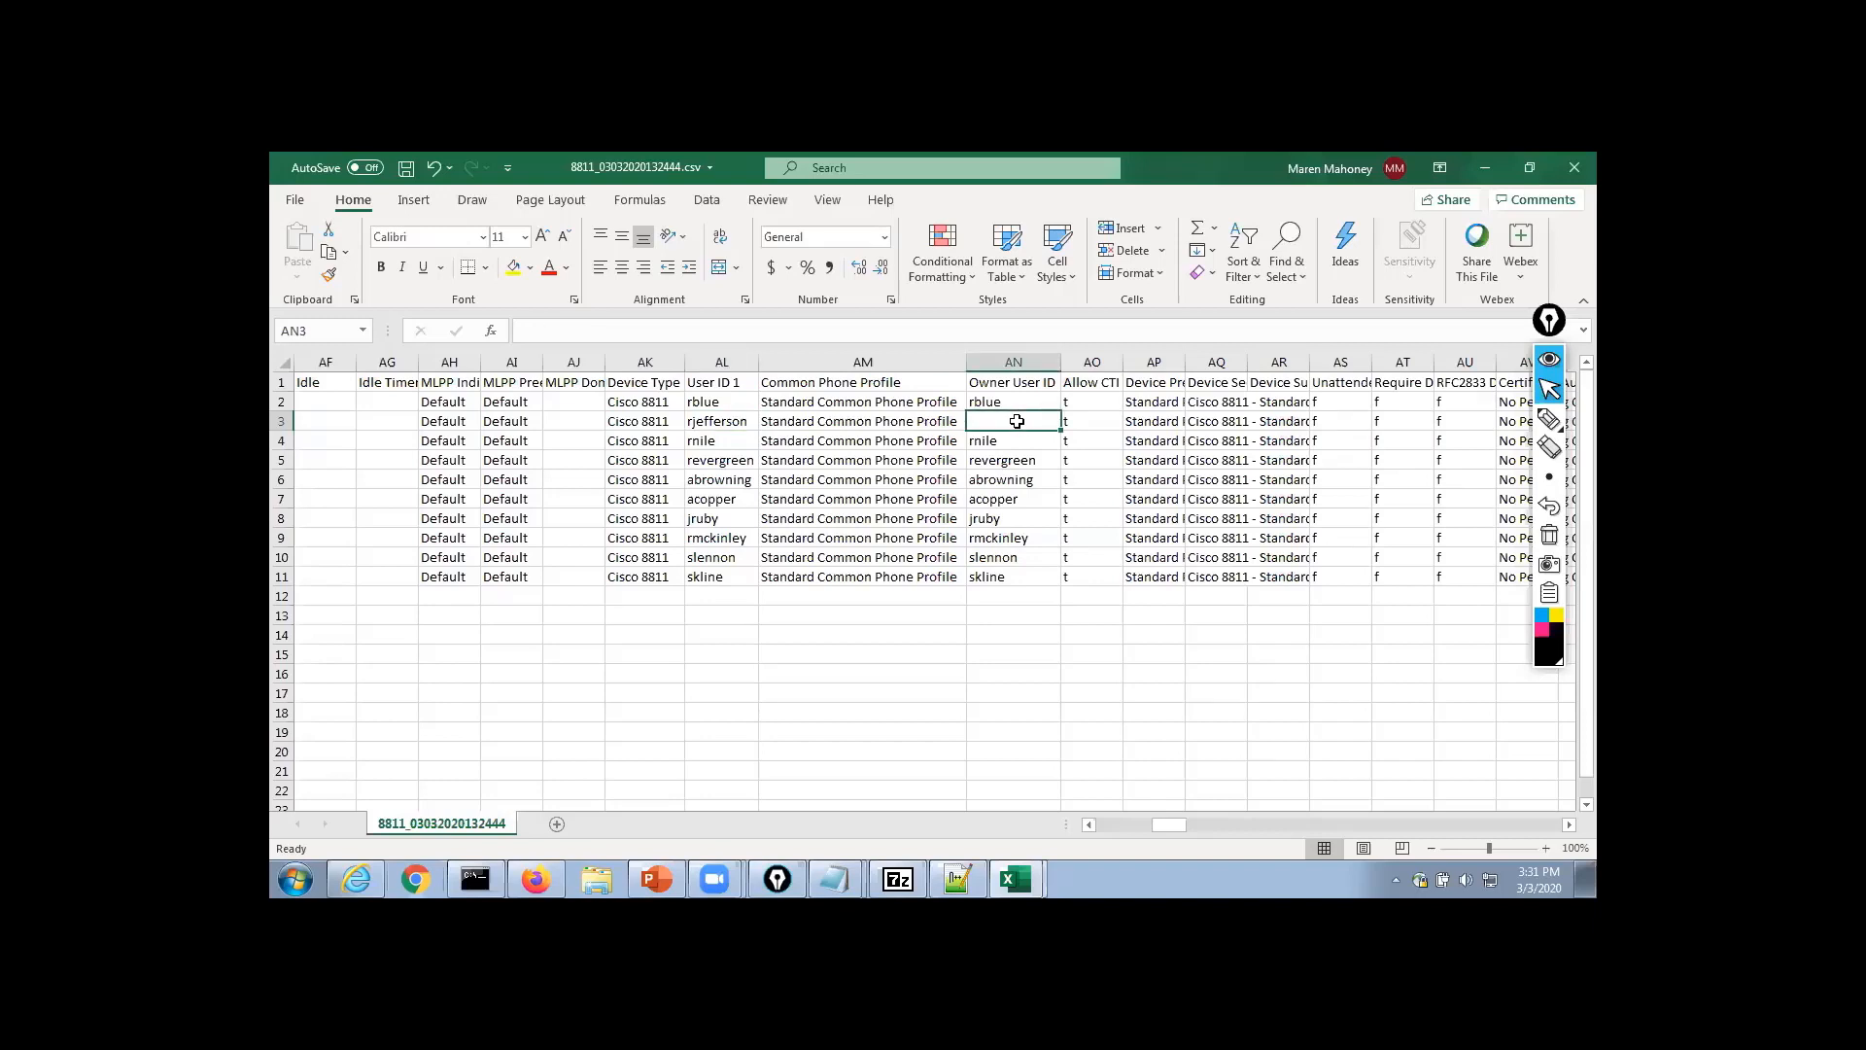
pyautogui.click(709, 425)
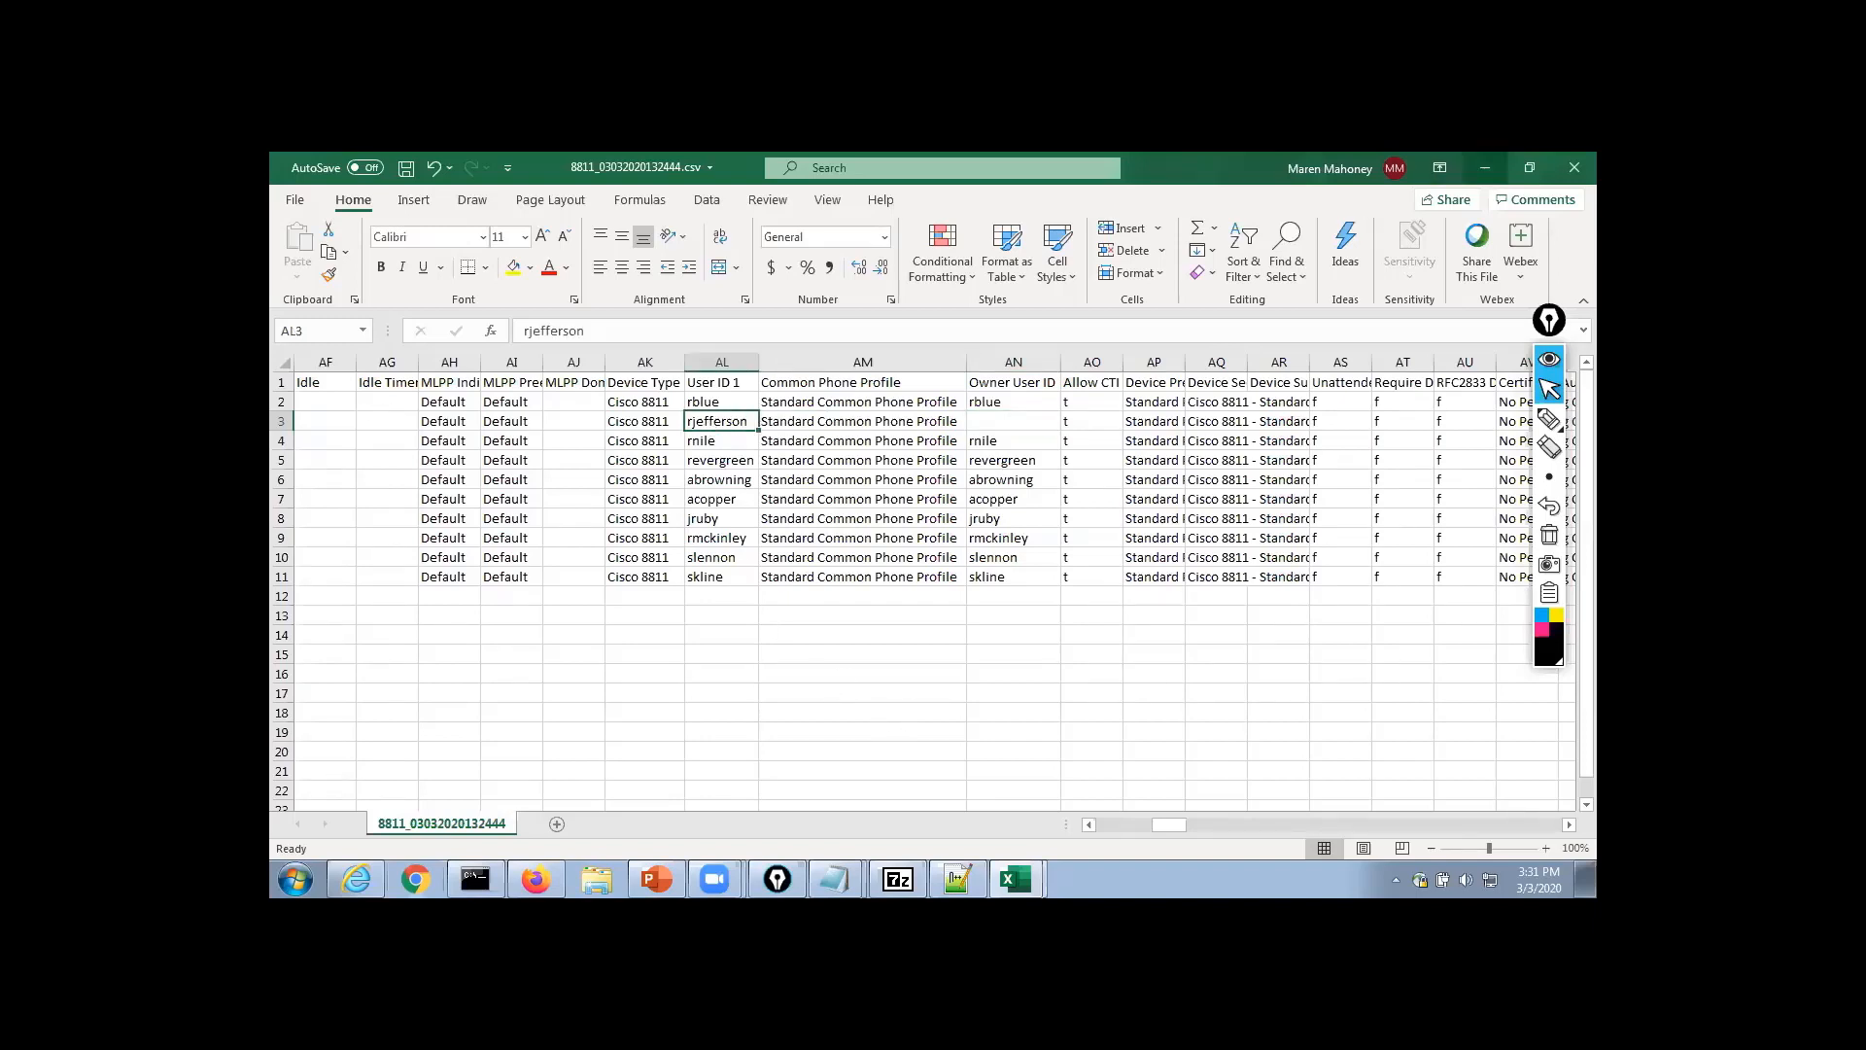
pyautogui.click(1575, 167)
pyautogui.click(939, 541)
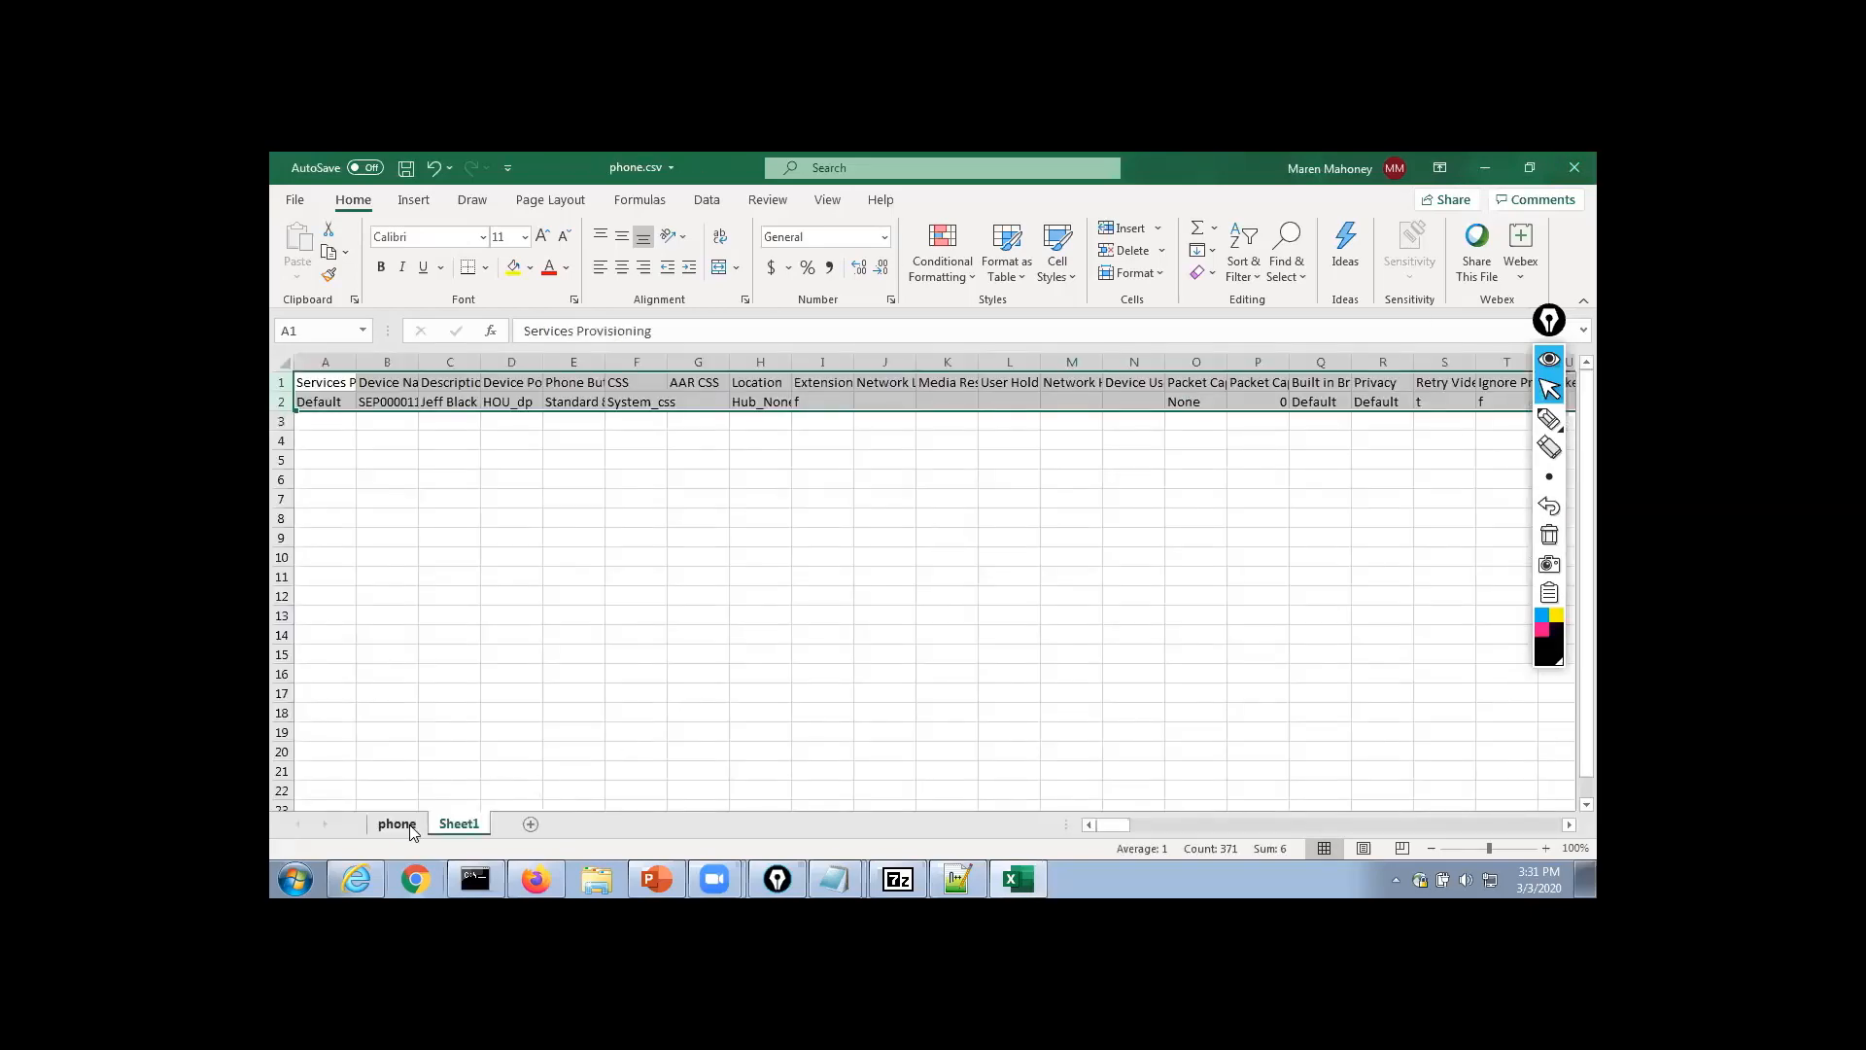
# Clear the Owner User ID and User ID 1 values in row 2 of Sheet1 in phone.csv and save the file
pyautogui.click(399, 824)
pyautogui.click(451, 829)
pyautogui.hscroll(5, 1158, 846)
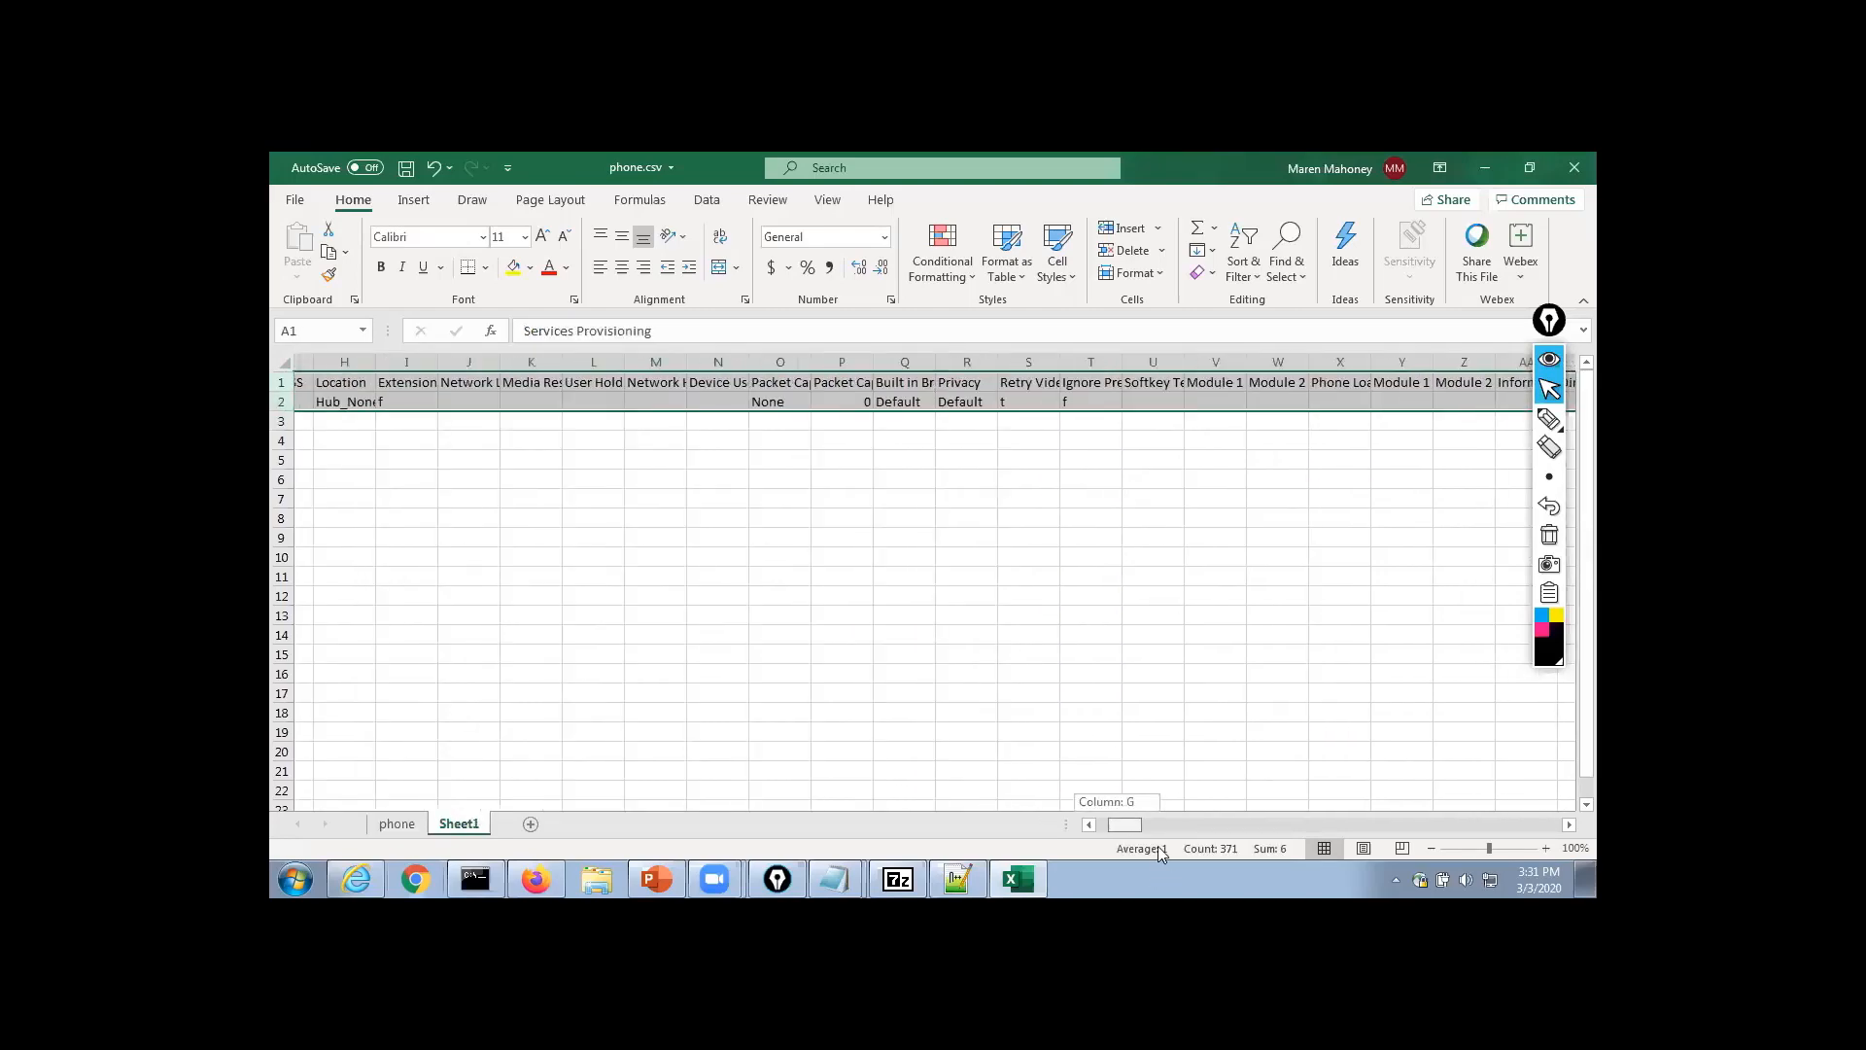
pyautogui.hscroll(5, 1158, 846)
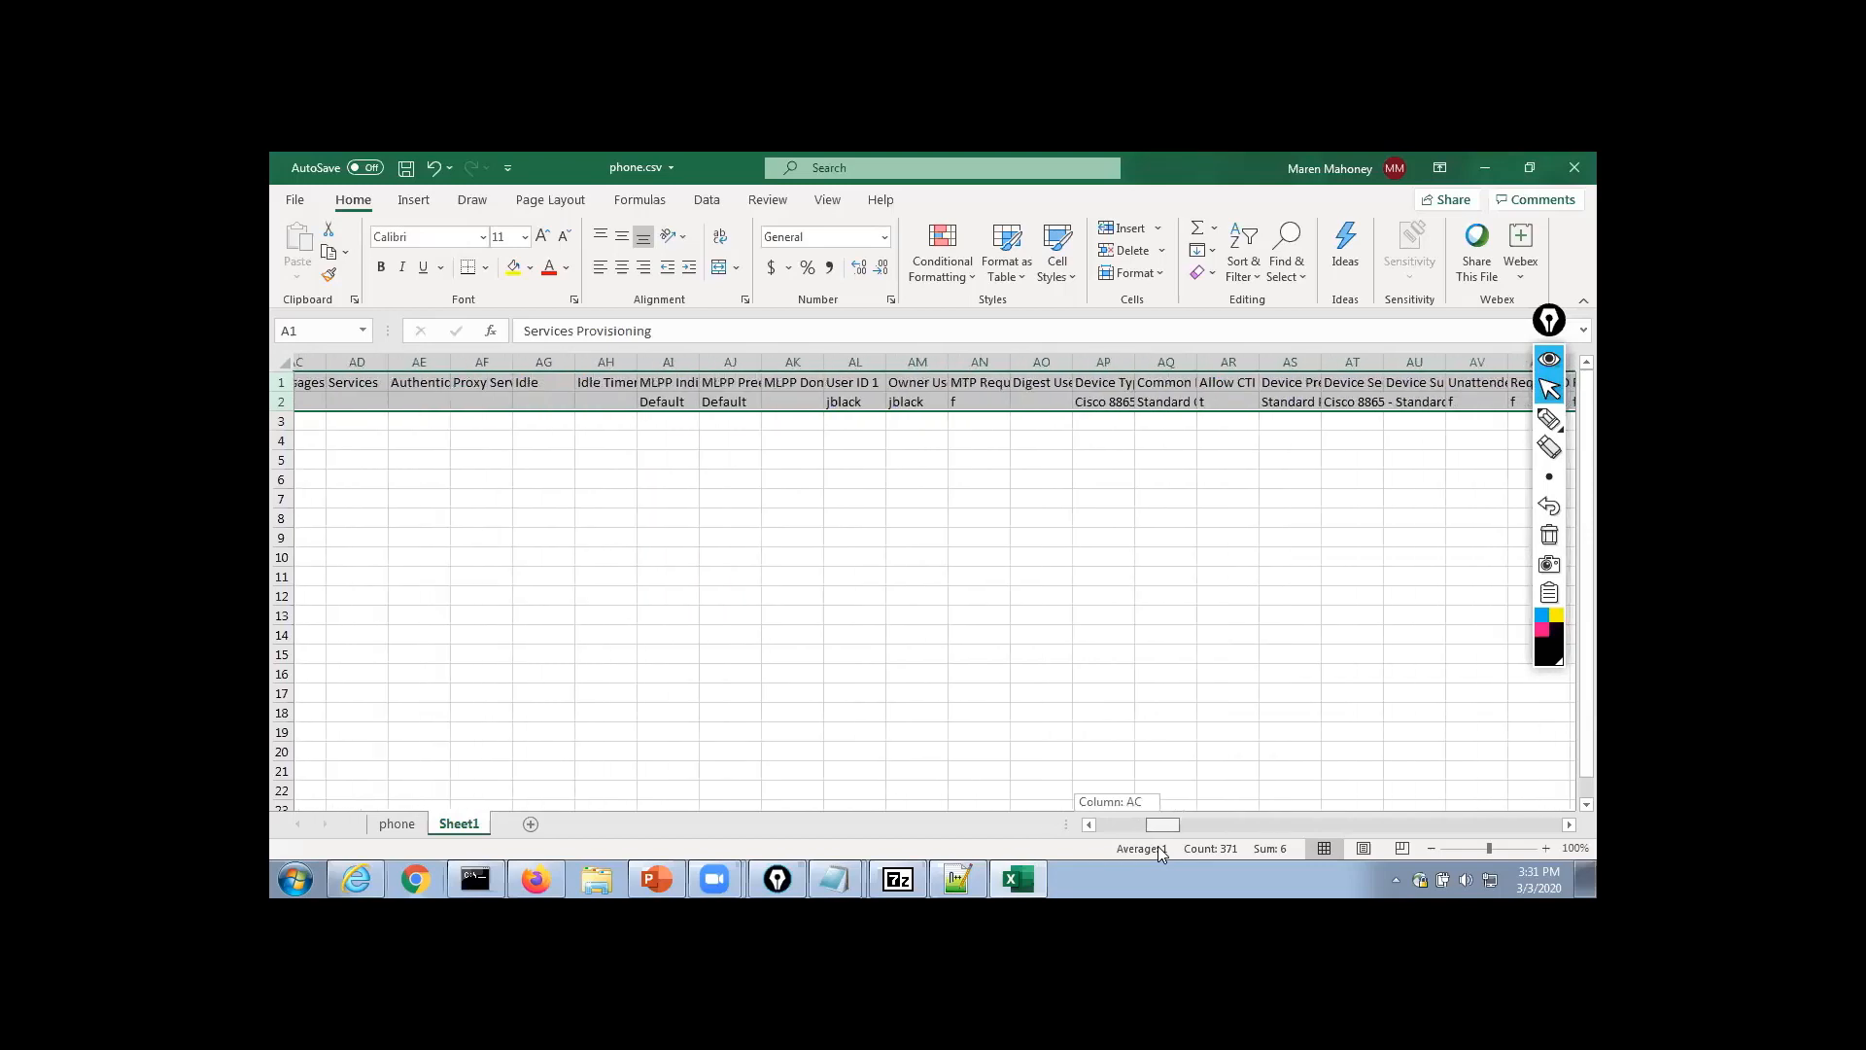
pyautogui.click(822, 401)
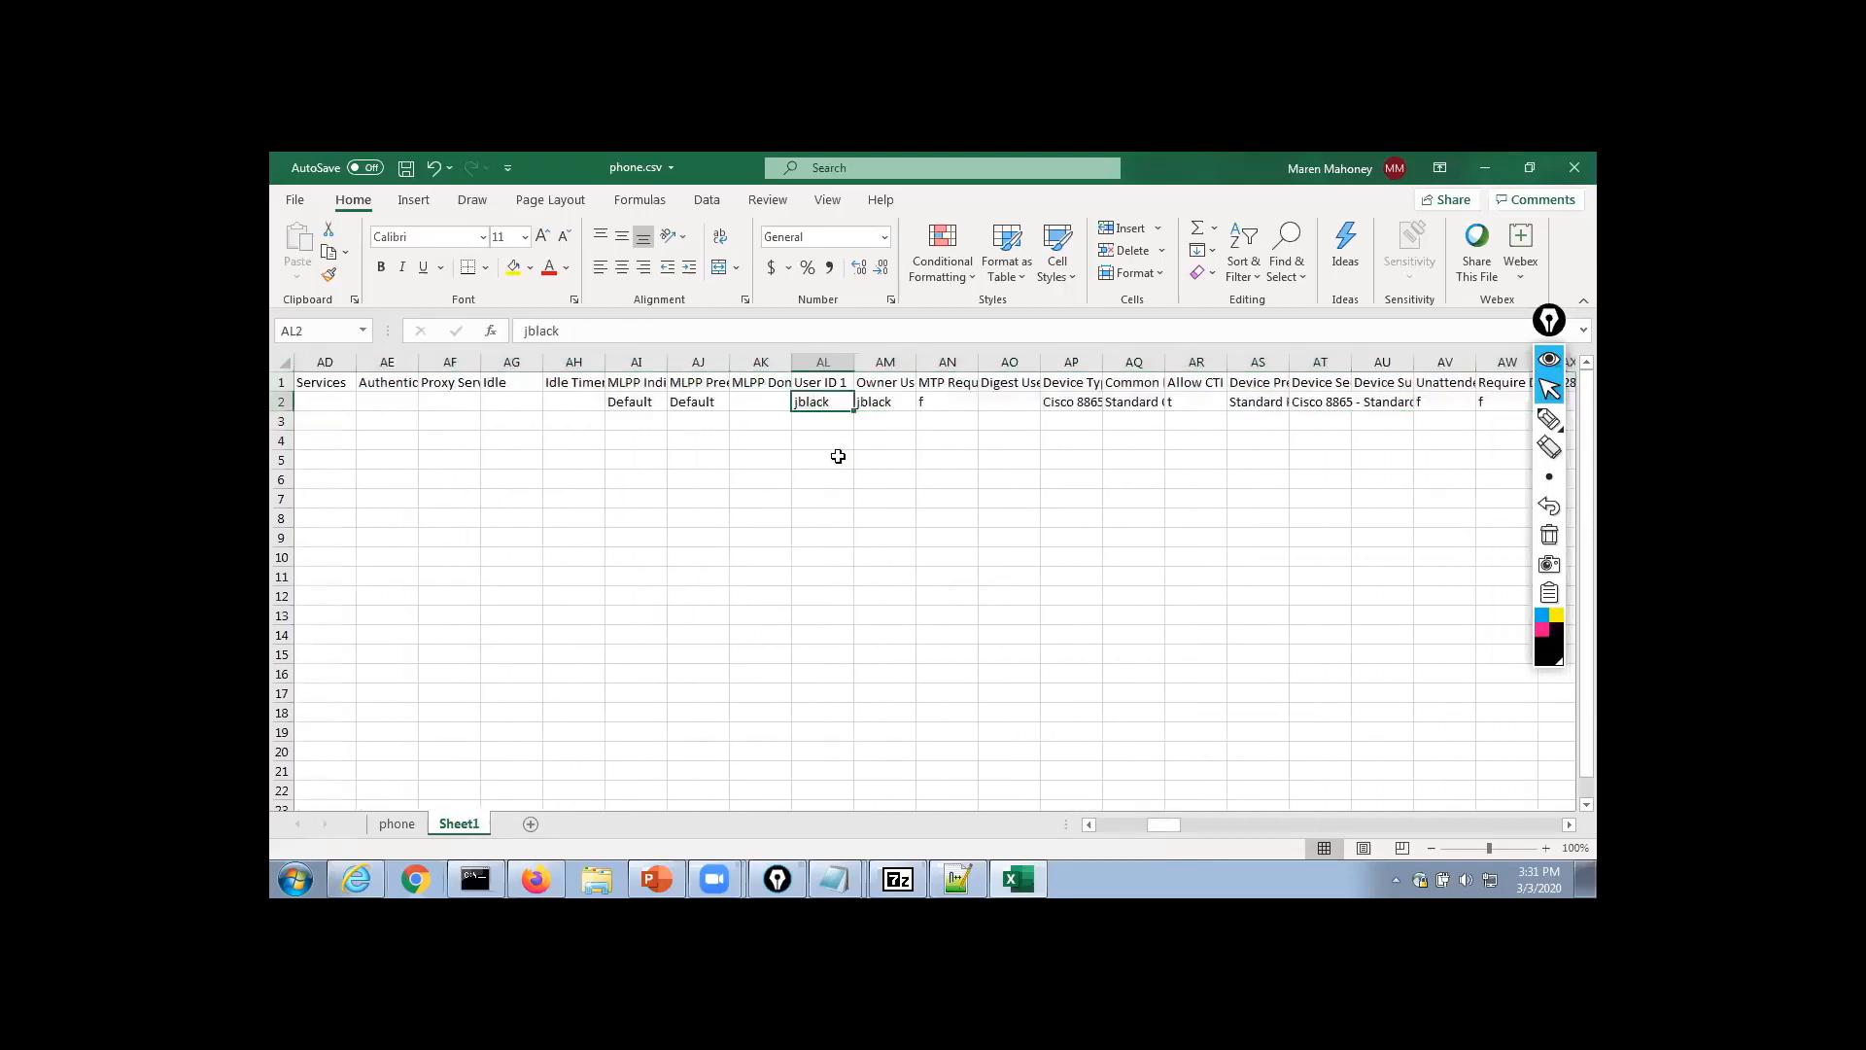
pyautogui.click(880, 403)
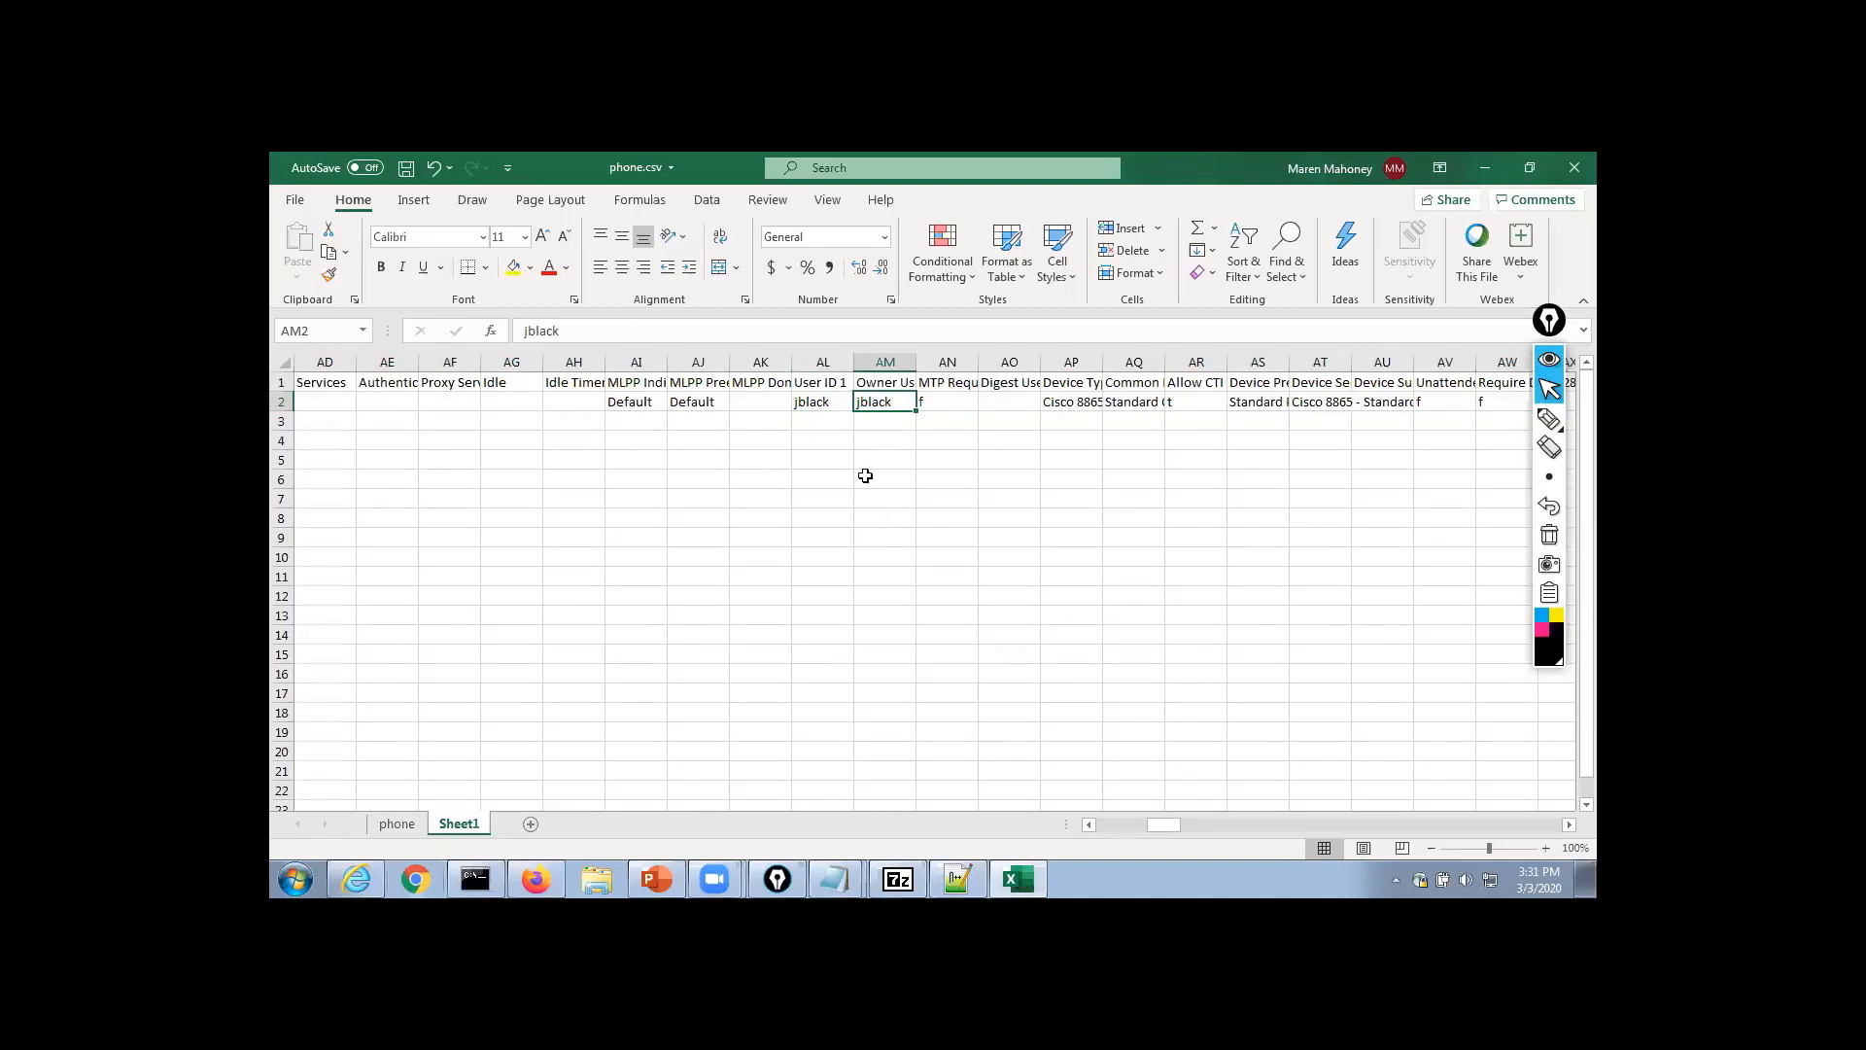
pyautogui.press('Delete')
pyautogui.click(821, 401)
pyautogui.press('Delete')
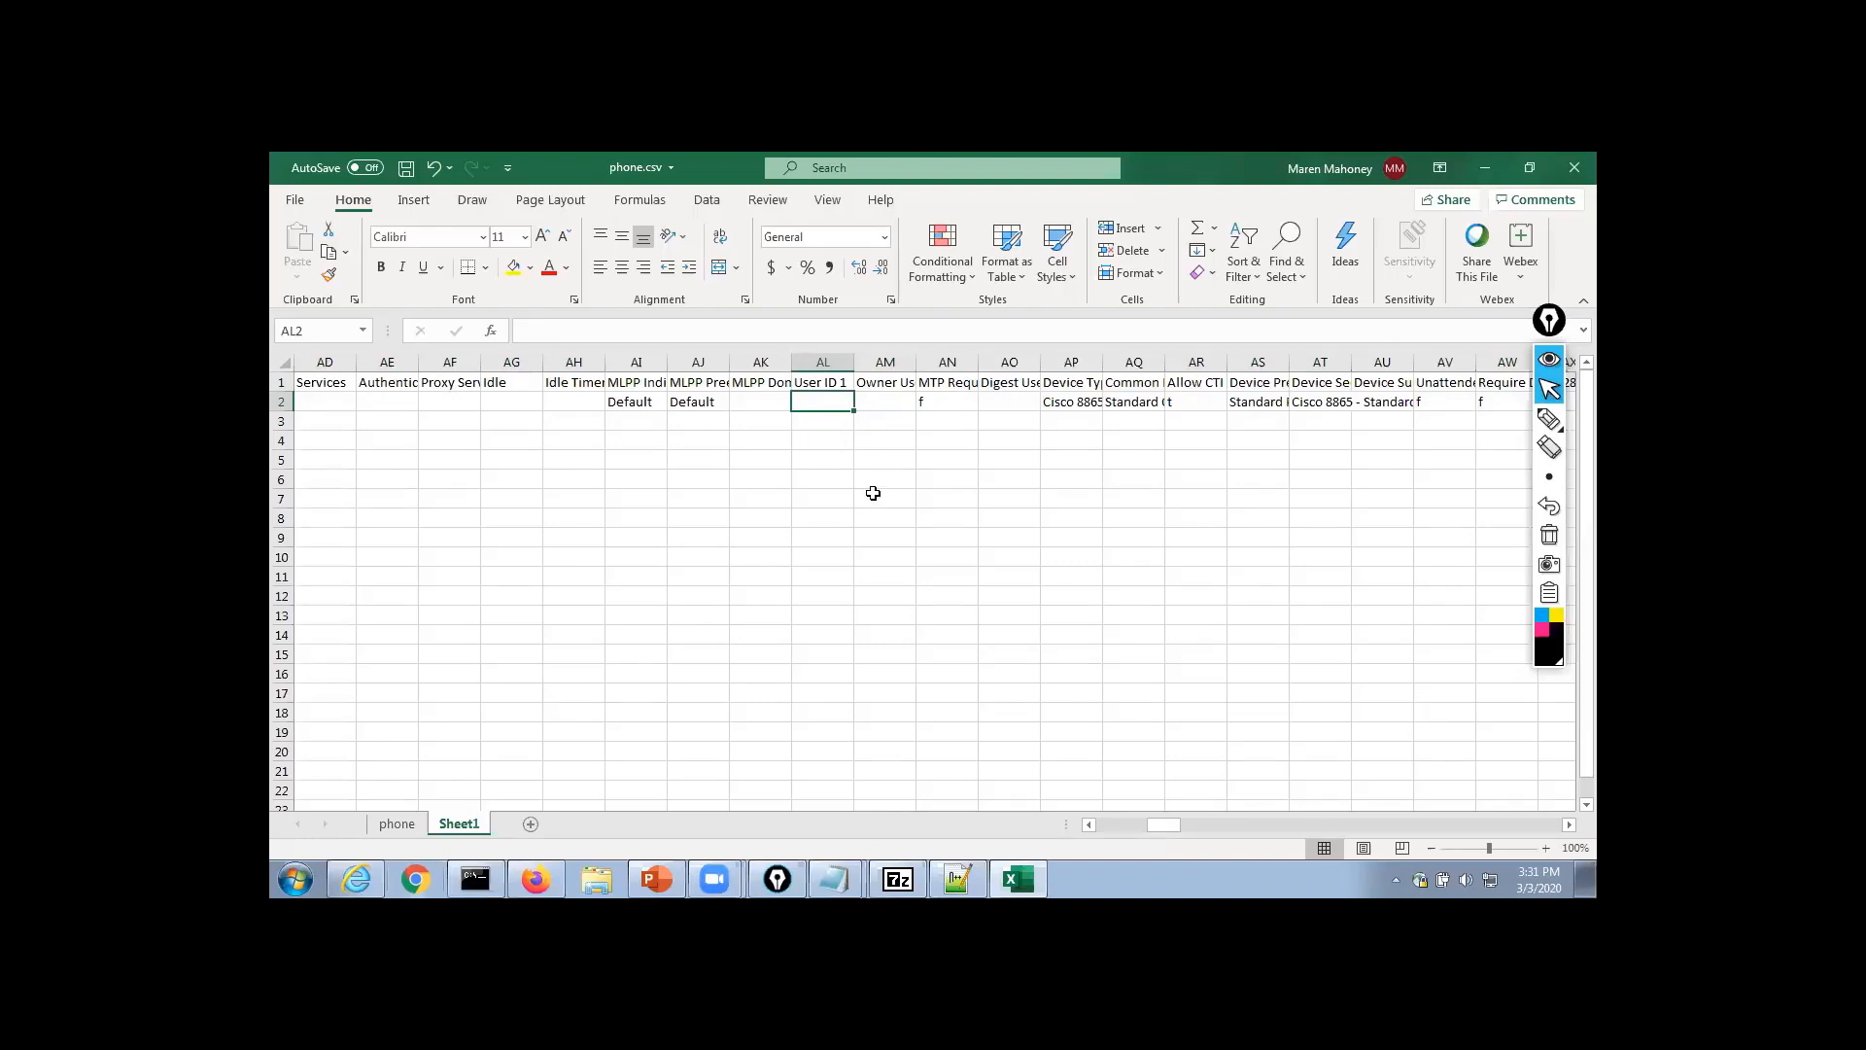
pyautogui.hotkey('ctrl', 's')
# Delete the phone sheet from phone.csv and return to the first columns of Sheet1
pyautogui.click(399, 824)
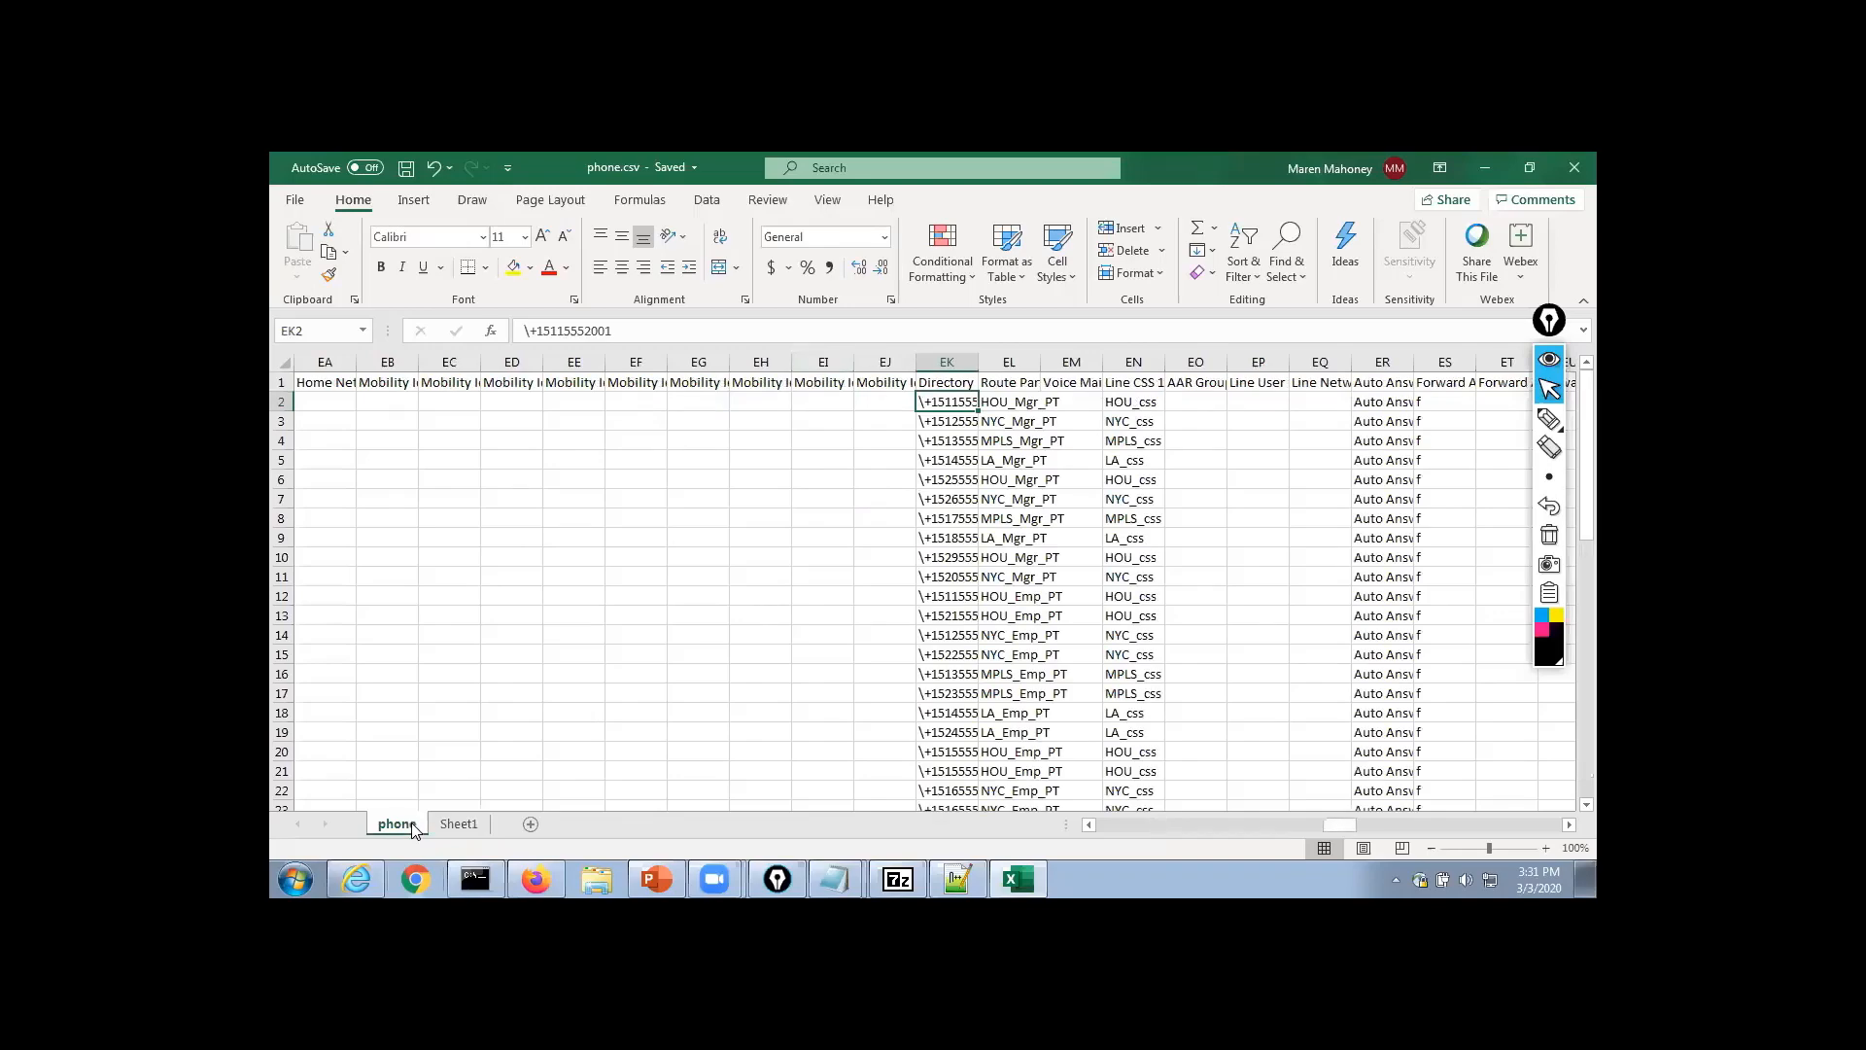
pyautogui.rightClick(411, 822)
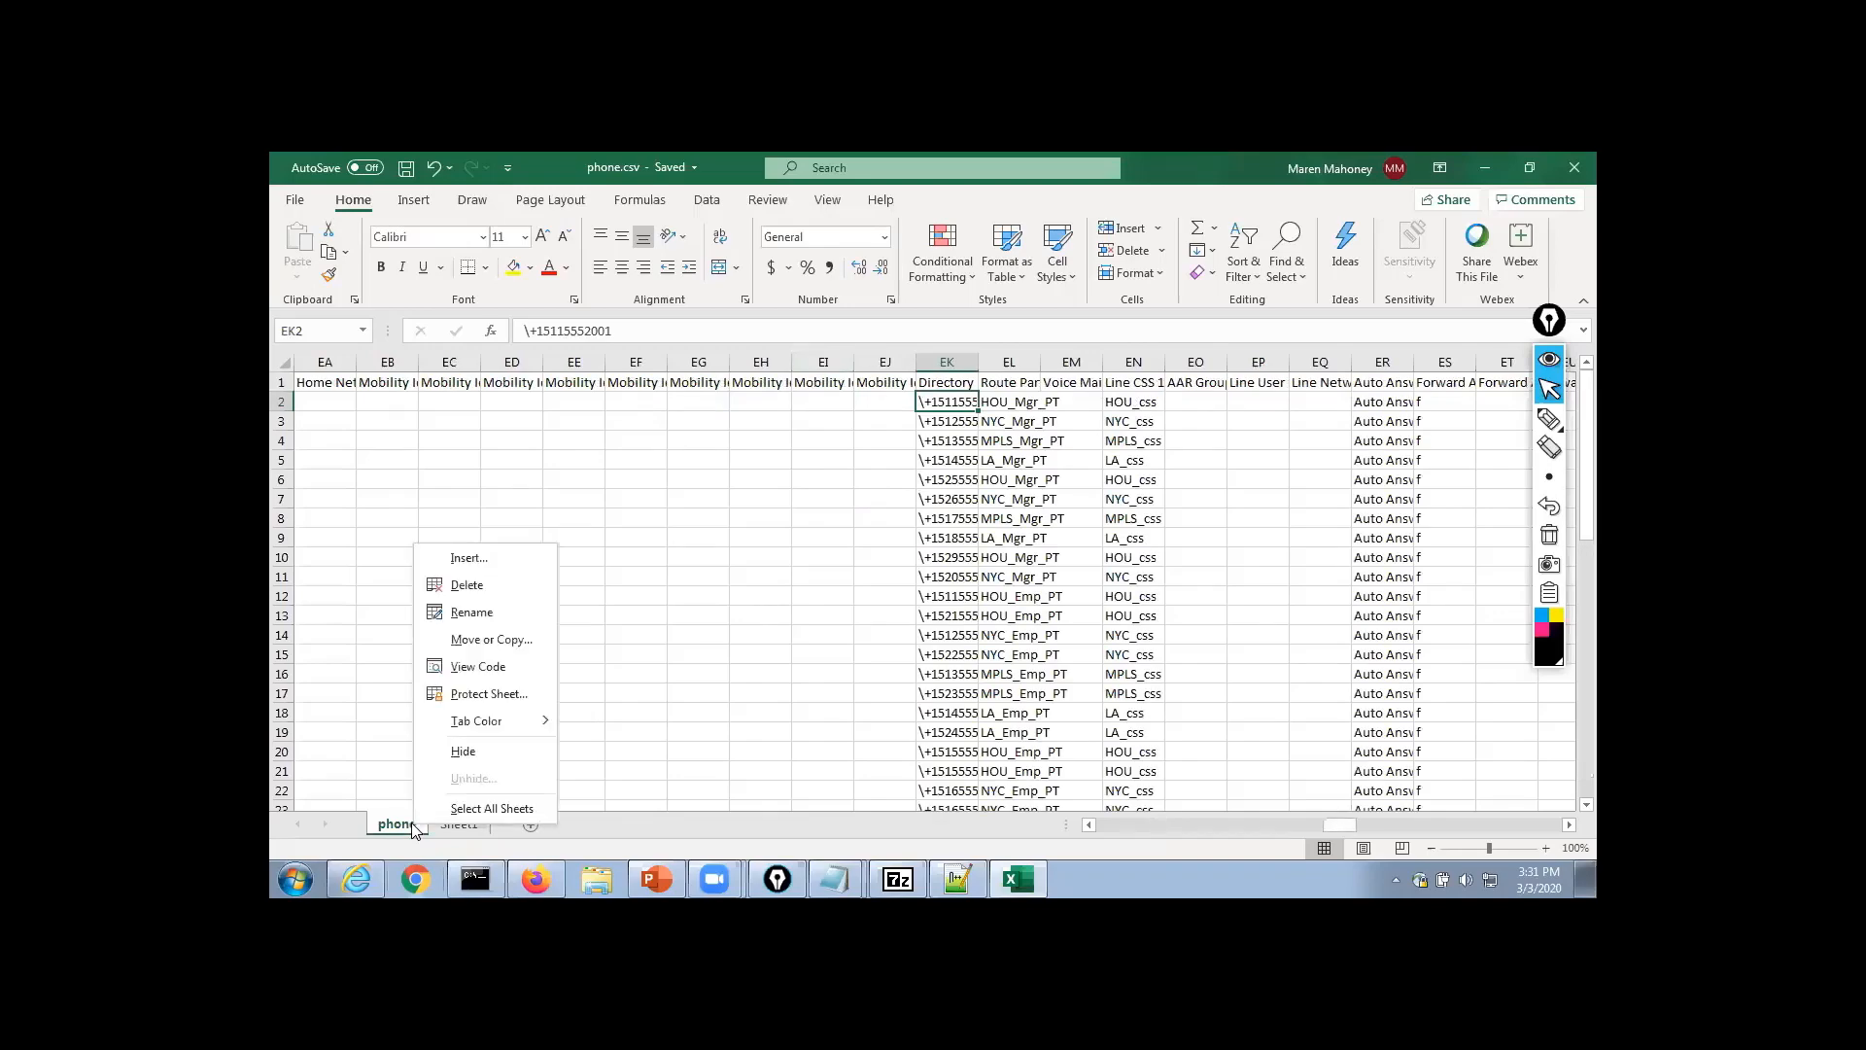
pyautogui.click(496, 586)
pyautogui.click(891, 570)
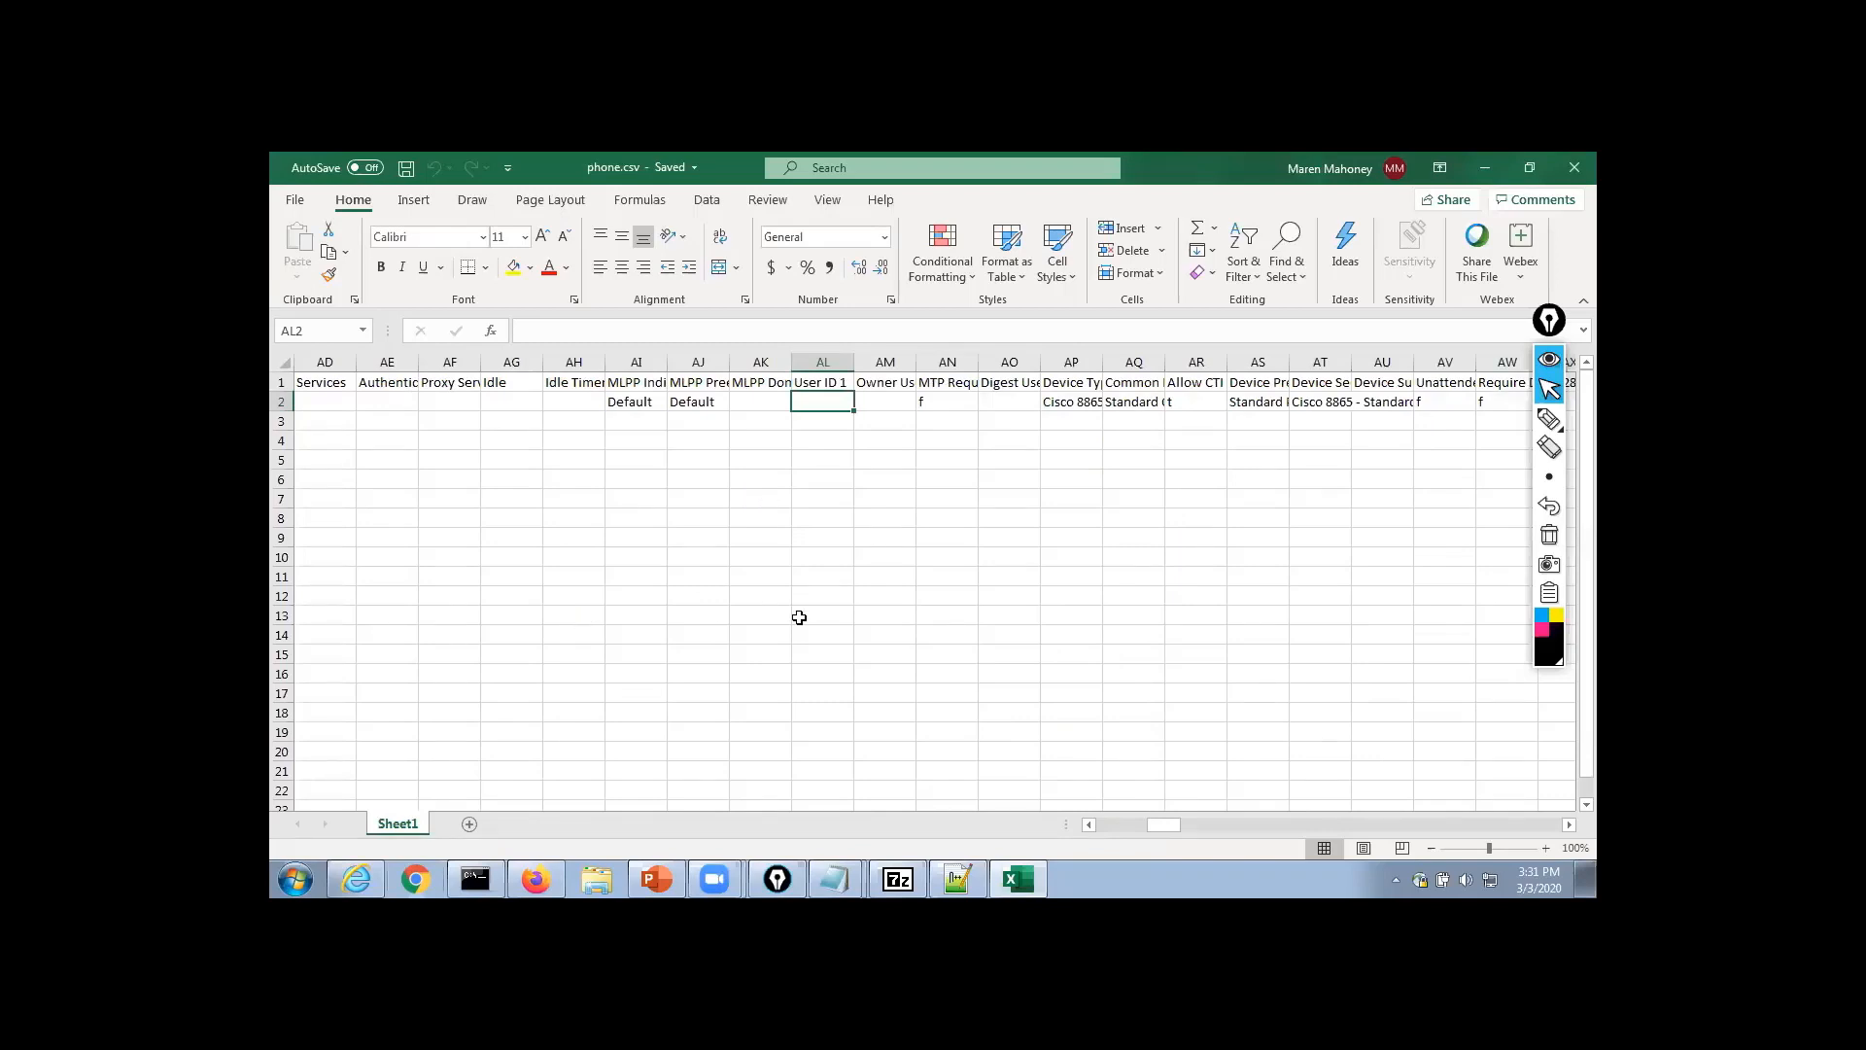
pyautogui.hscroll(-10, 1127, 756)
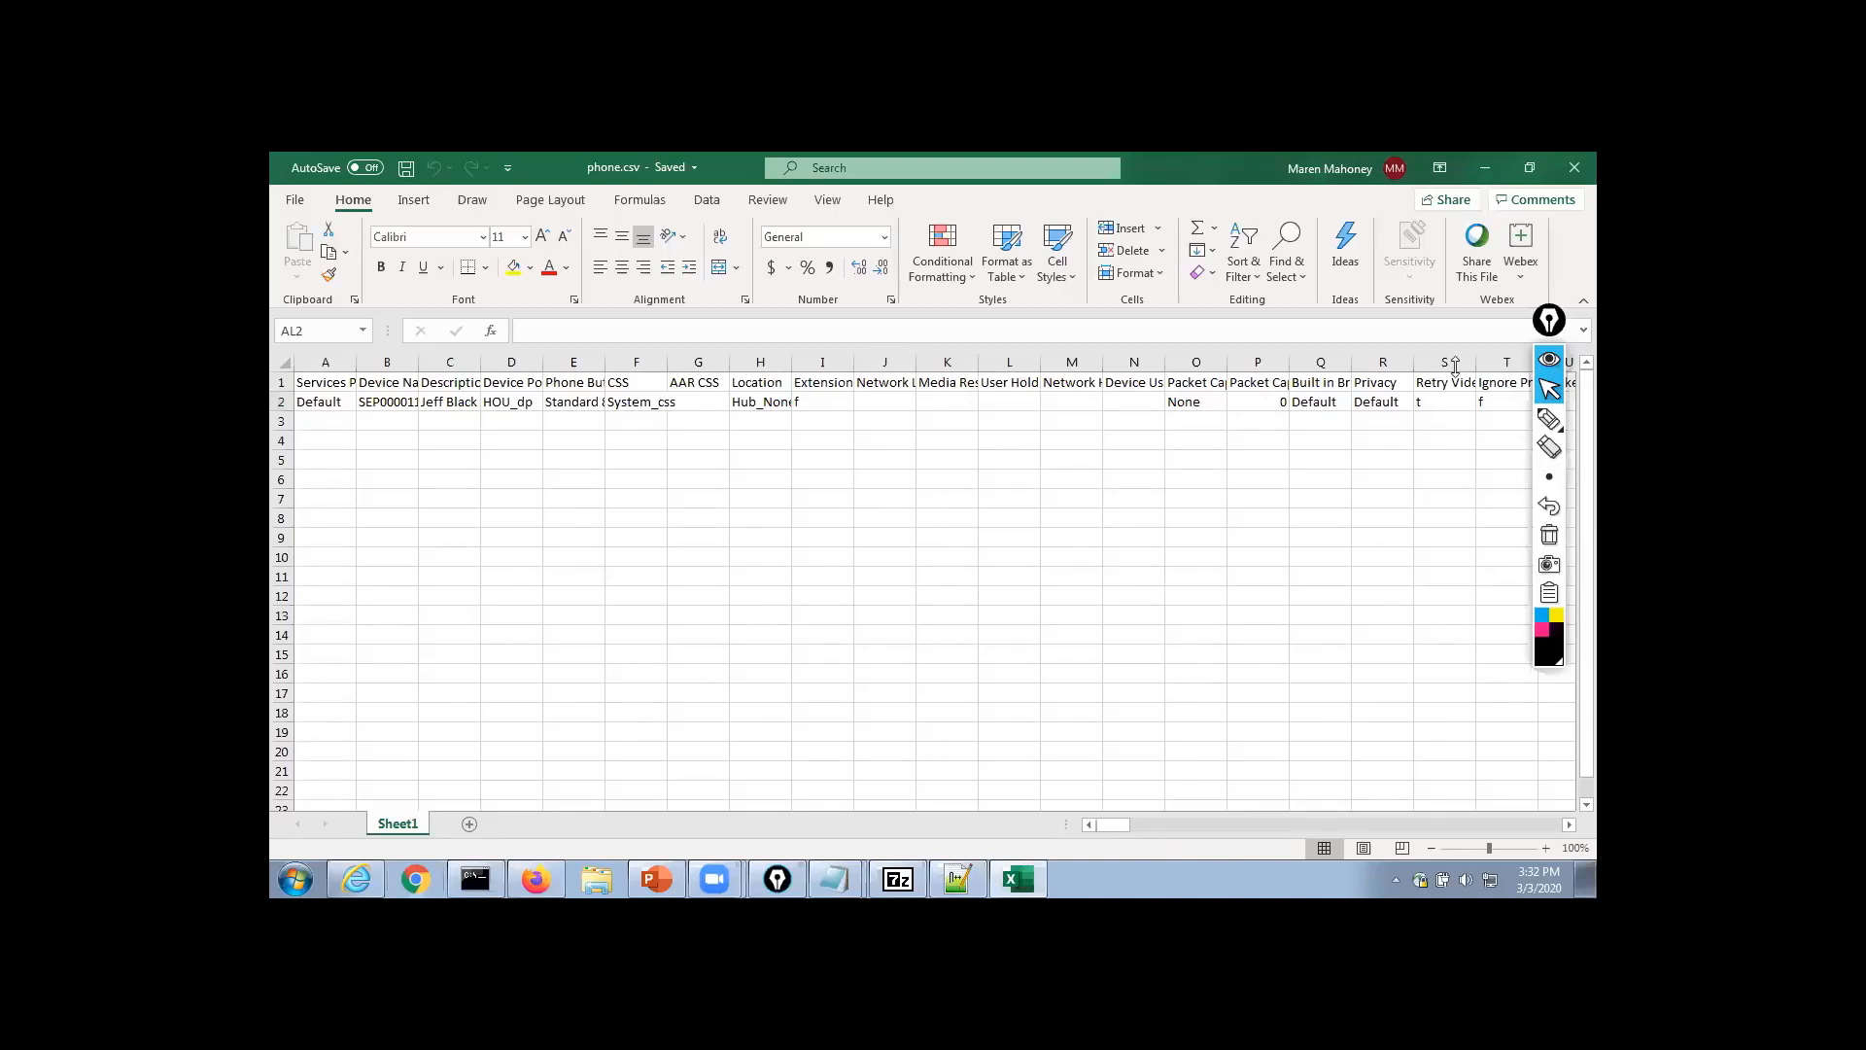
# Try to copy the edited phone.csv from the desktop into the All_Phones_03032020131700.tar archive
pyautogui.click(1479, 167)
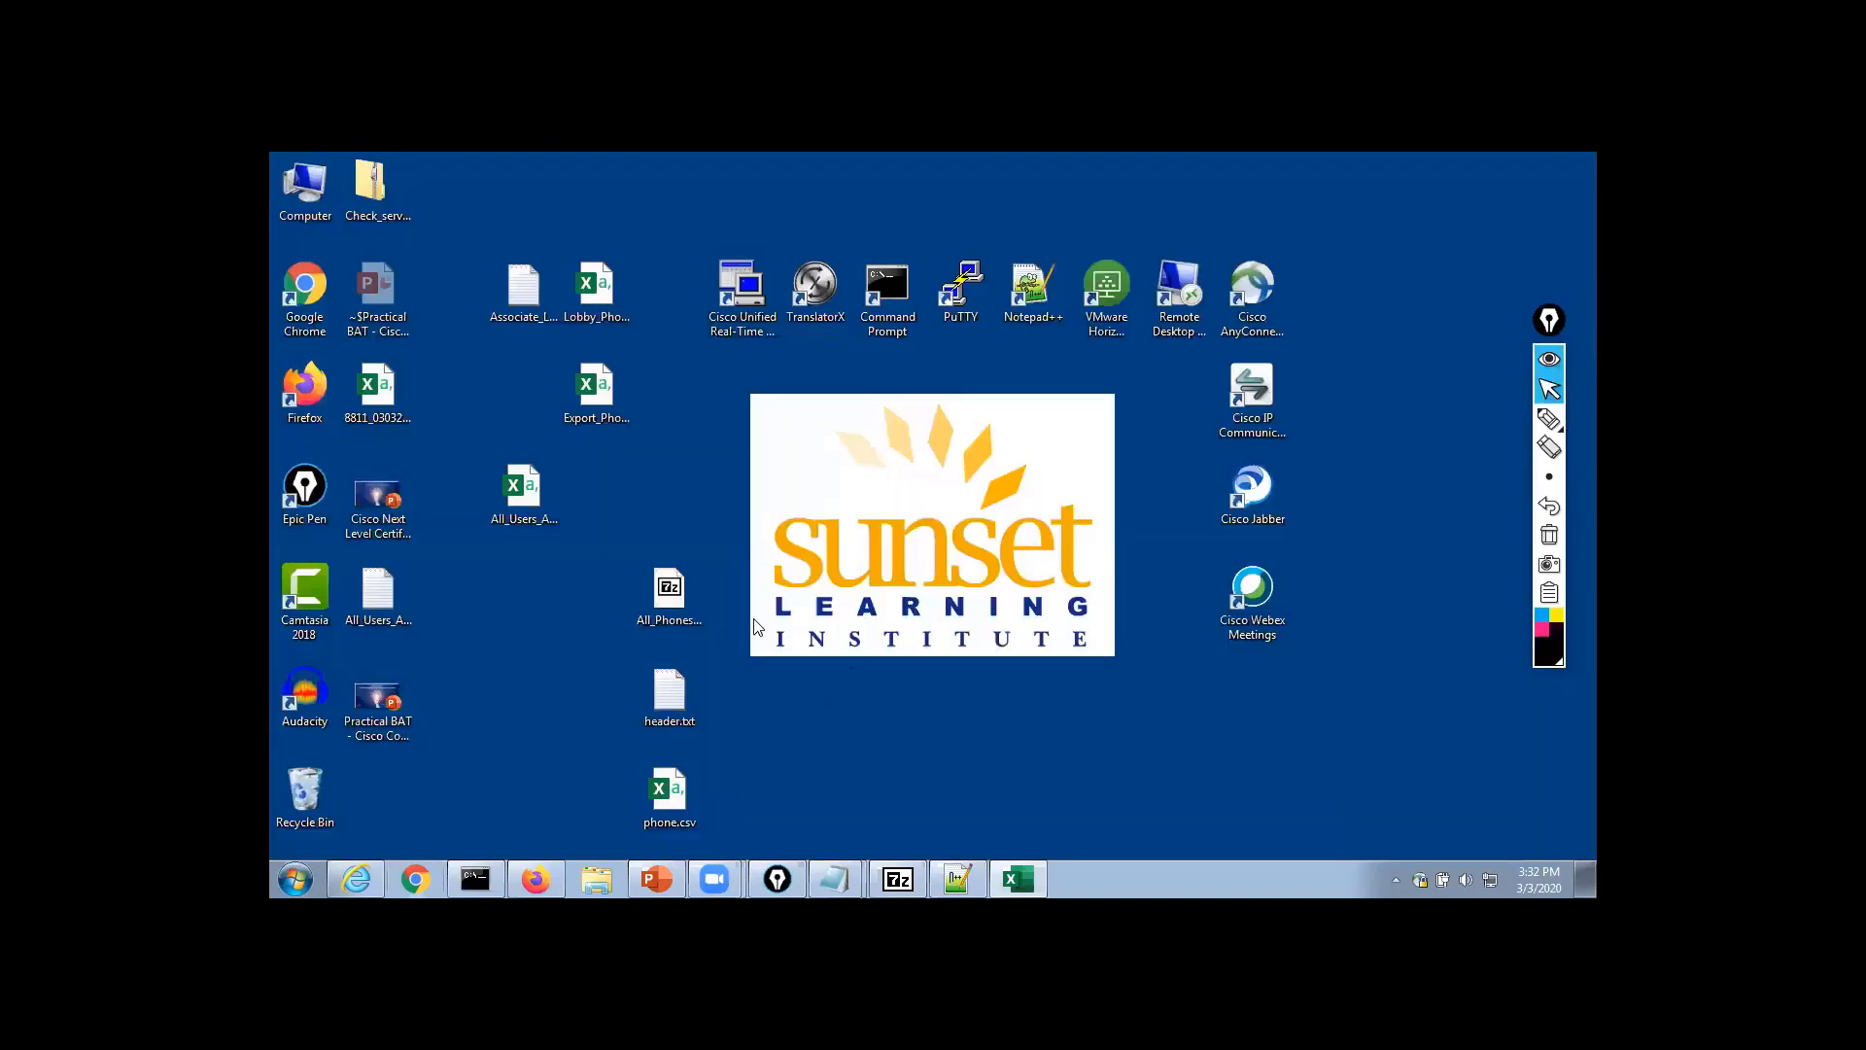
pyautogui.doubleClick(672, 591)
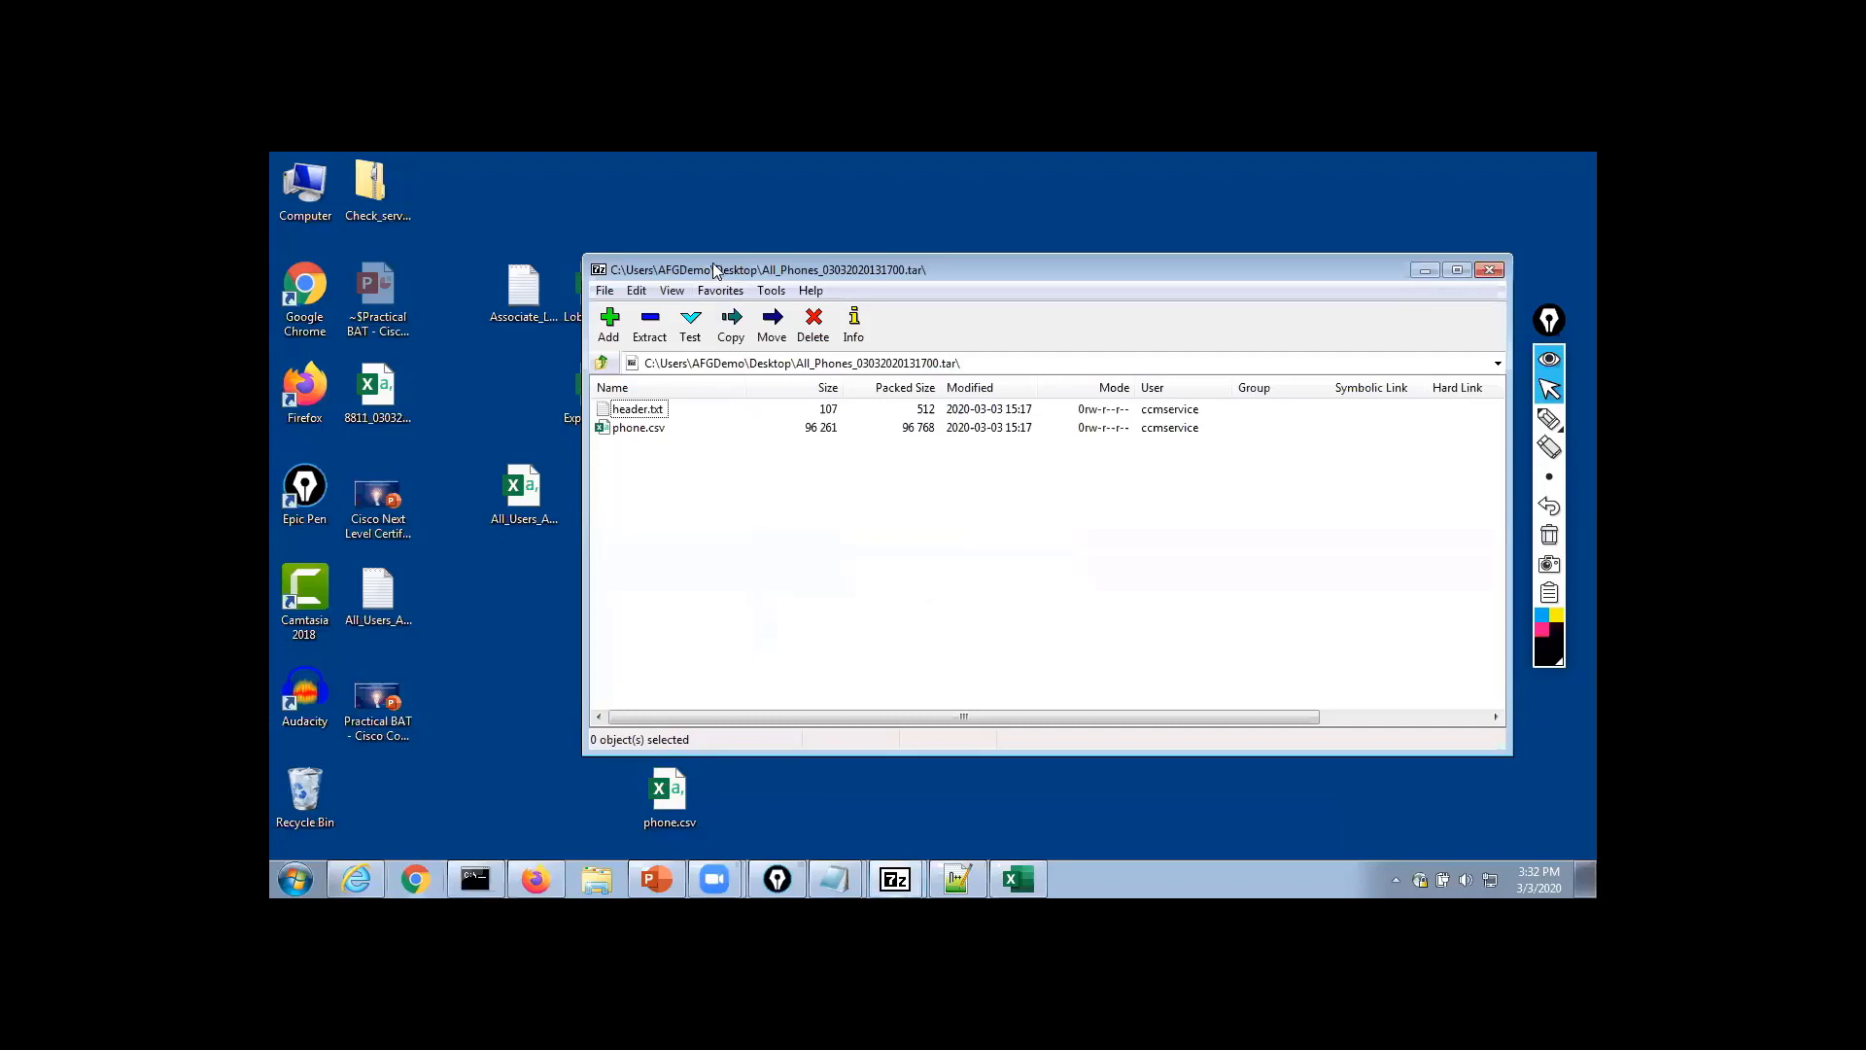
pyautogui.moveTo(714, 272); pyautogui.dragTo(971, 260)
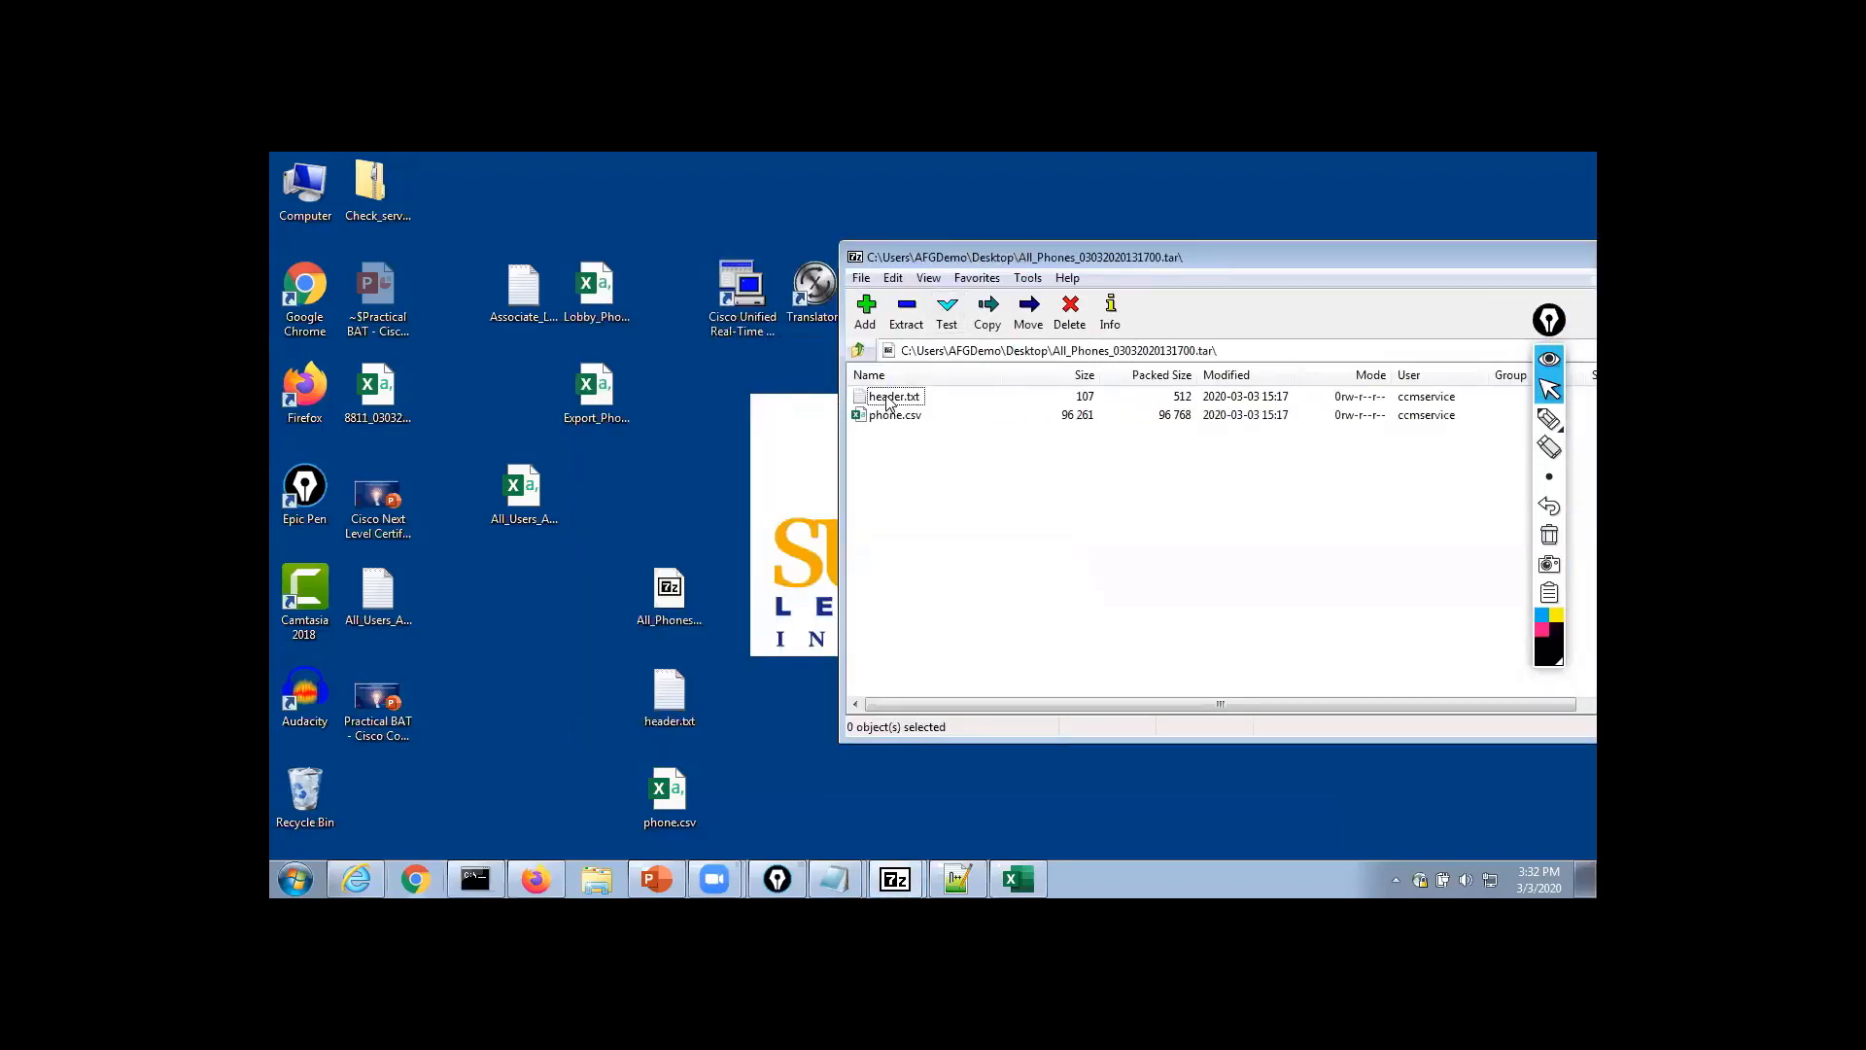
pyautogui.click(760, 742)
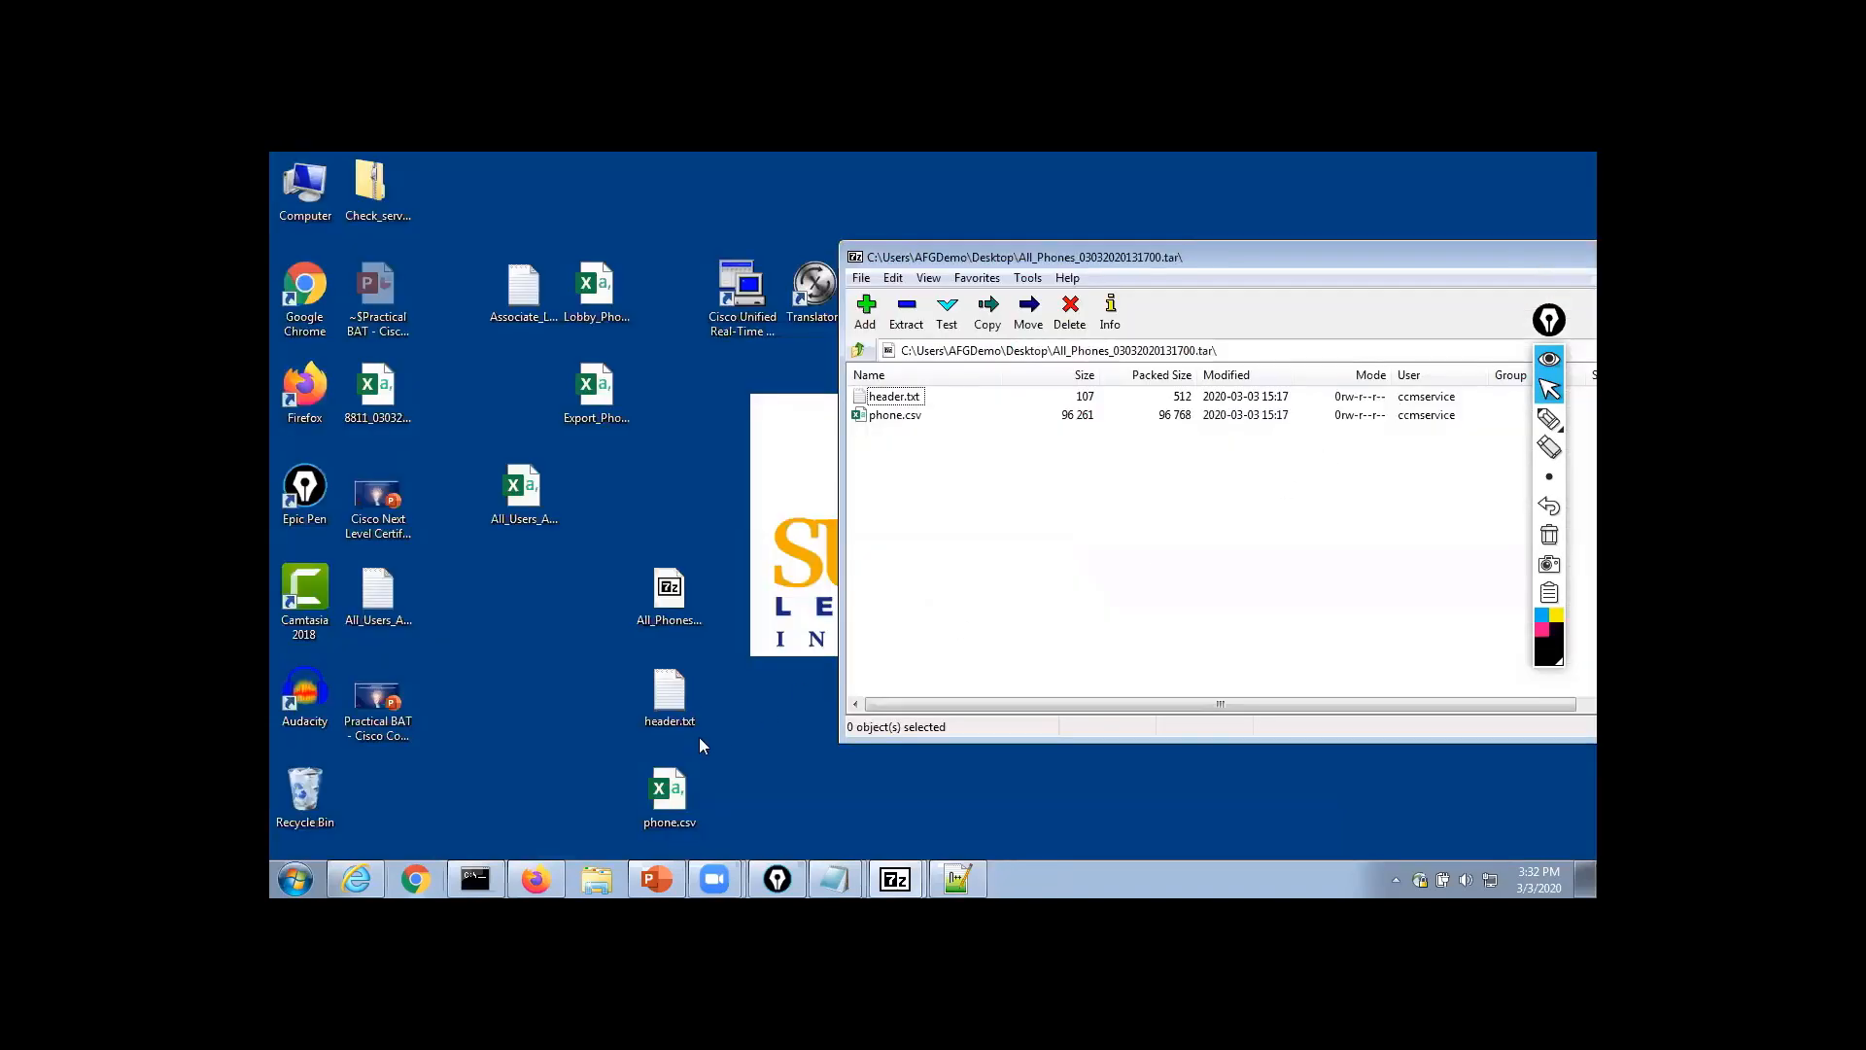
pyautogui.moveTo(692, 768); pyautogui.dragTo(1056, 524)
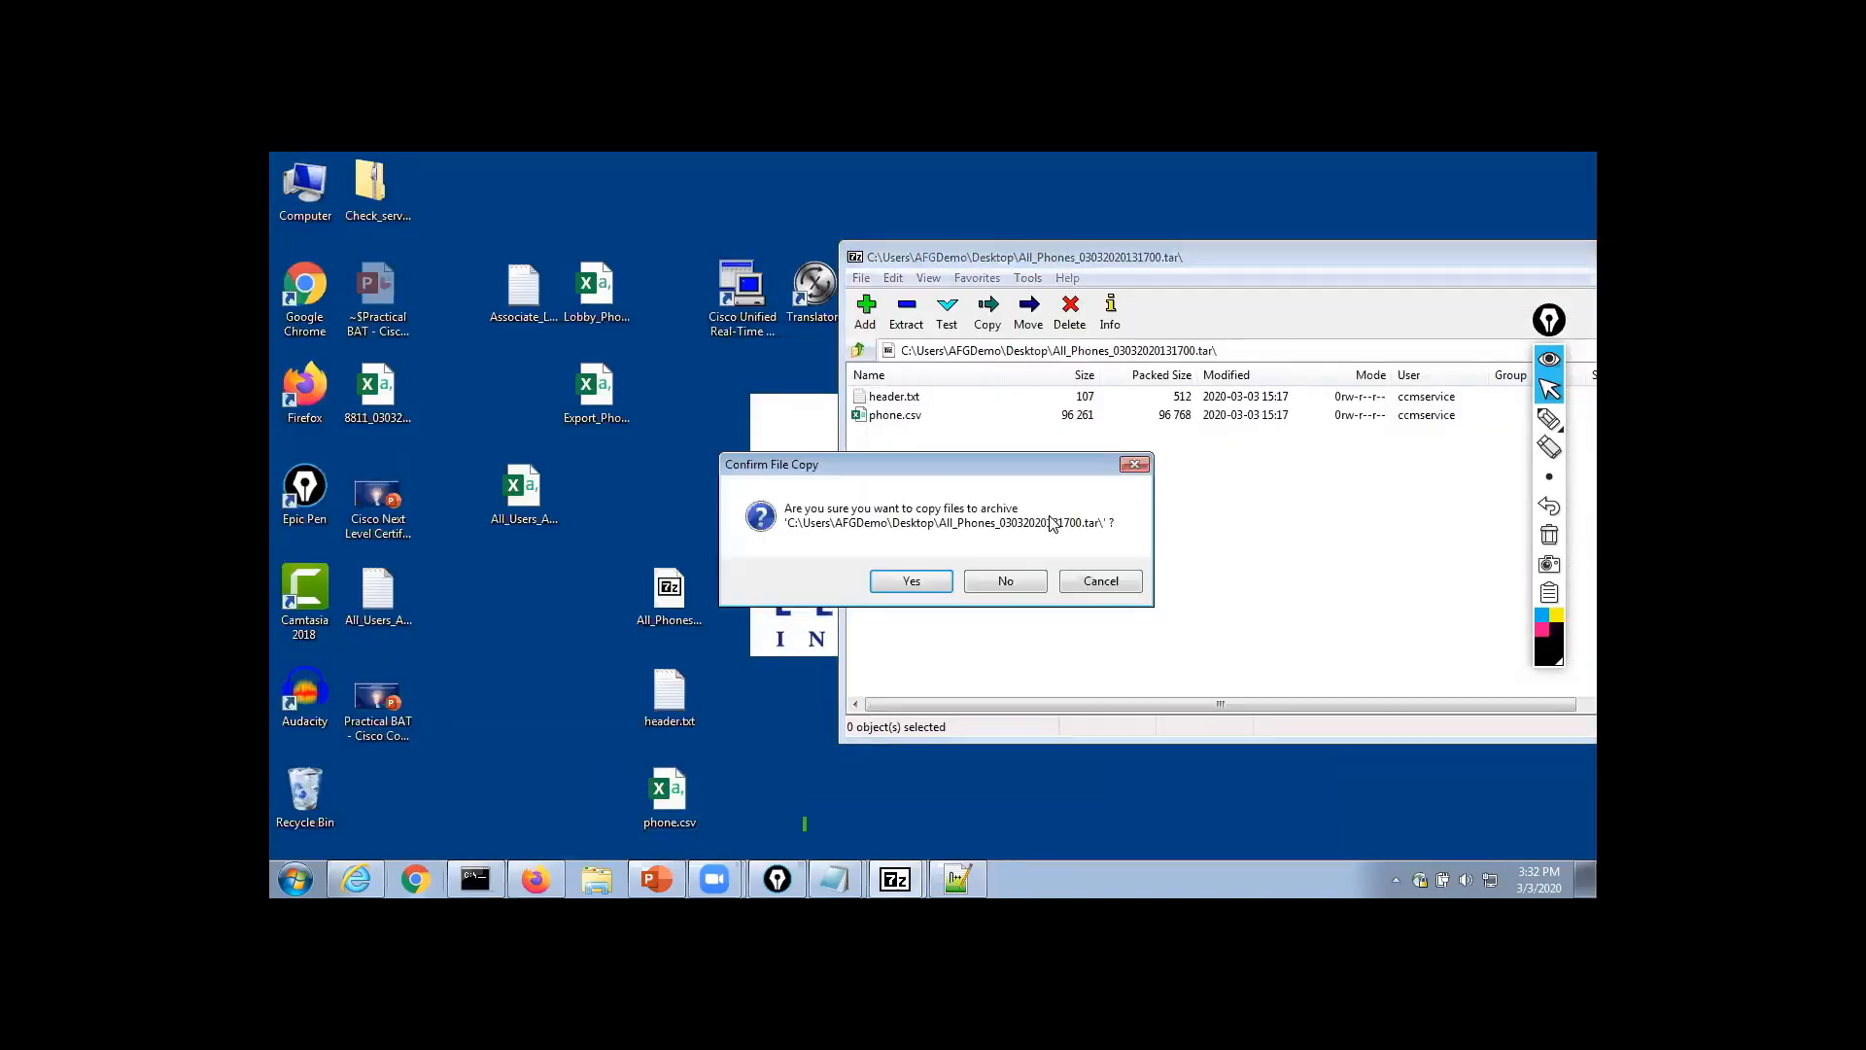
pyautogui.click(933, 583)
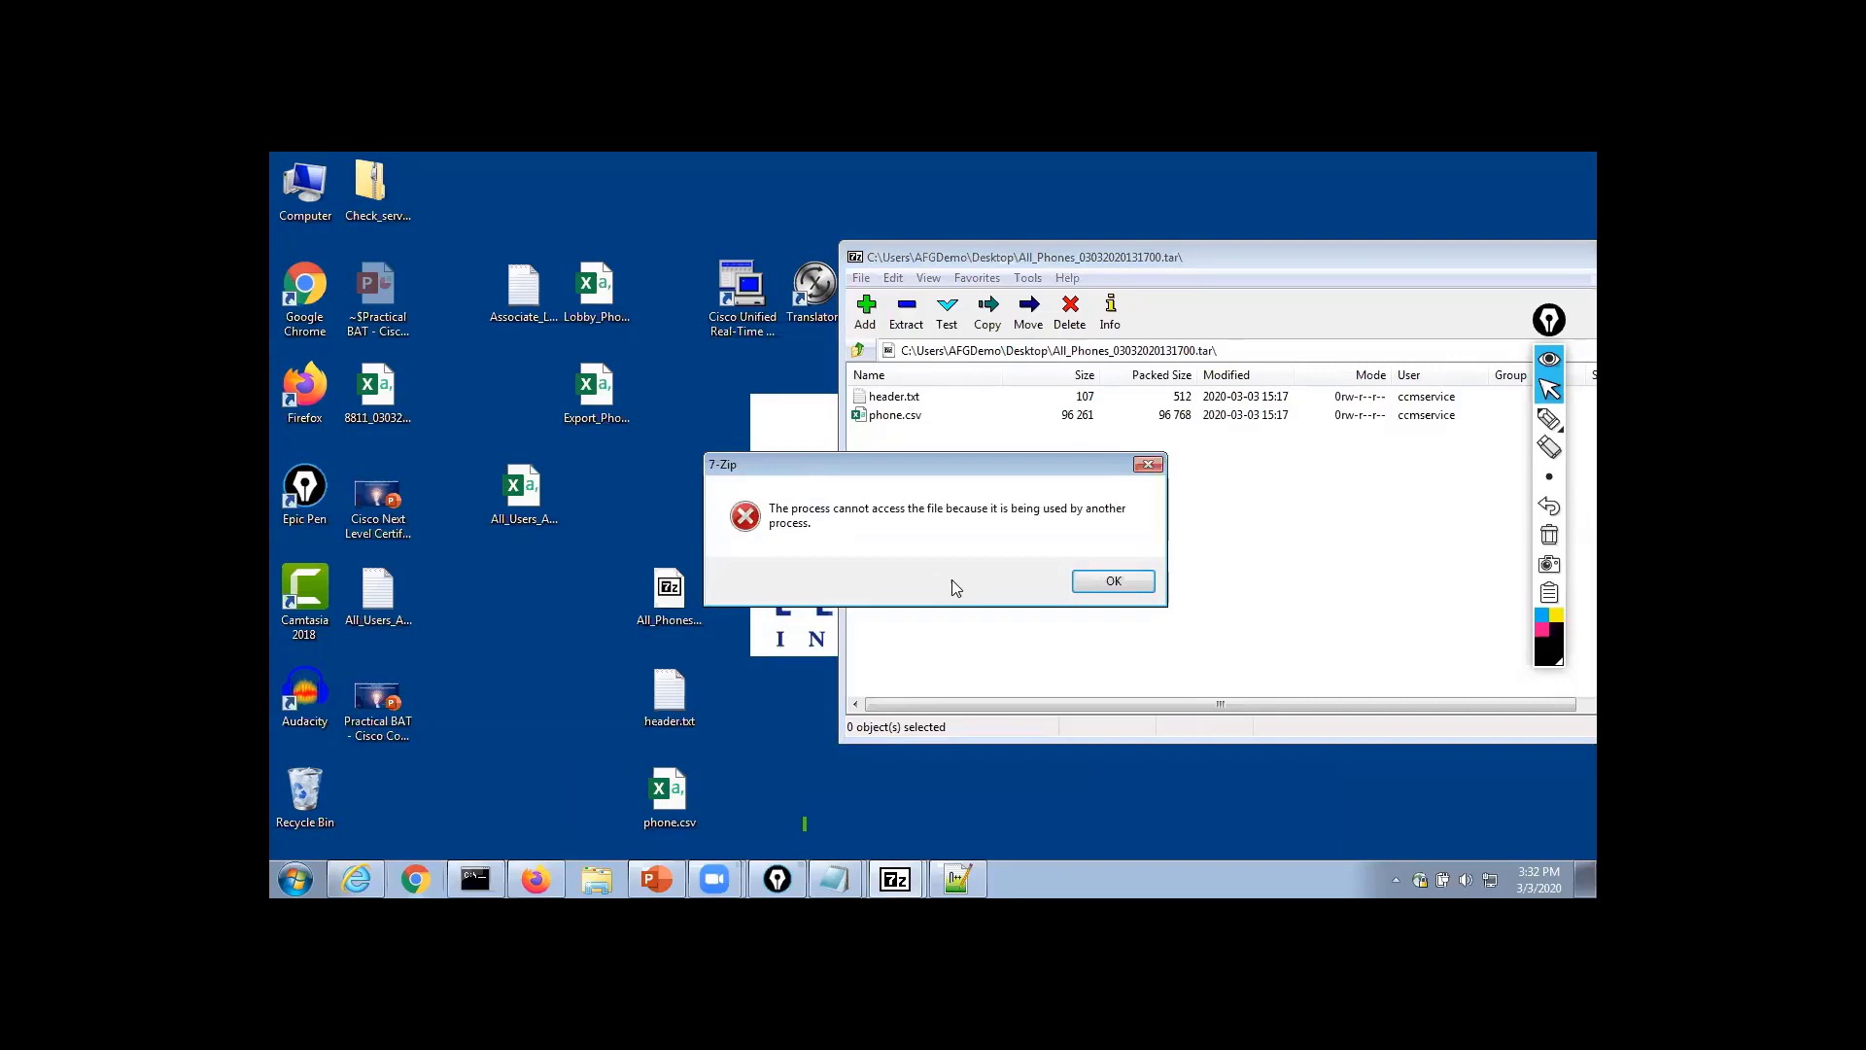
pyautogui.click(1104, 577)
# Close both open All_Phones archive windows, reopen the archive and replace its phone.csv with the edited copy from the desktop
pyautogui.moveTo(895, 877)
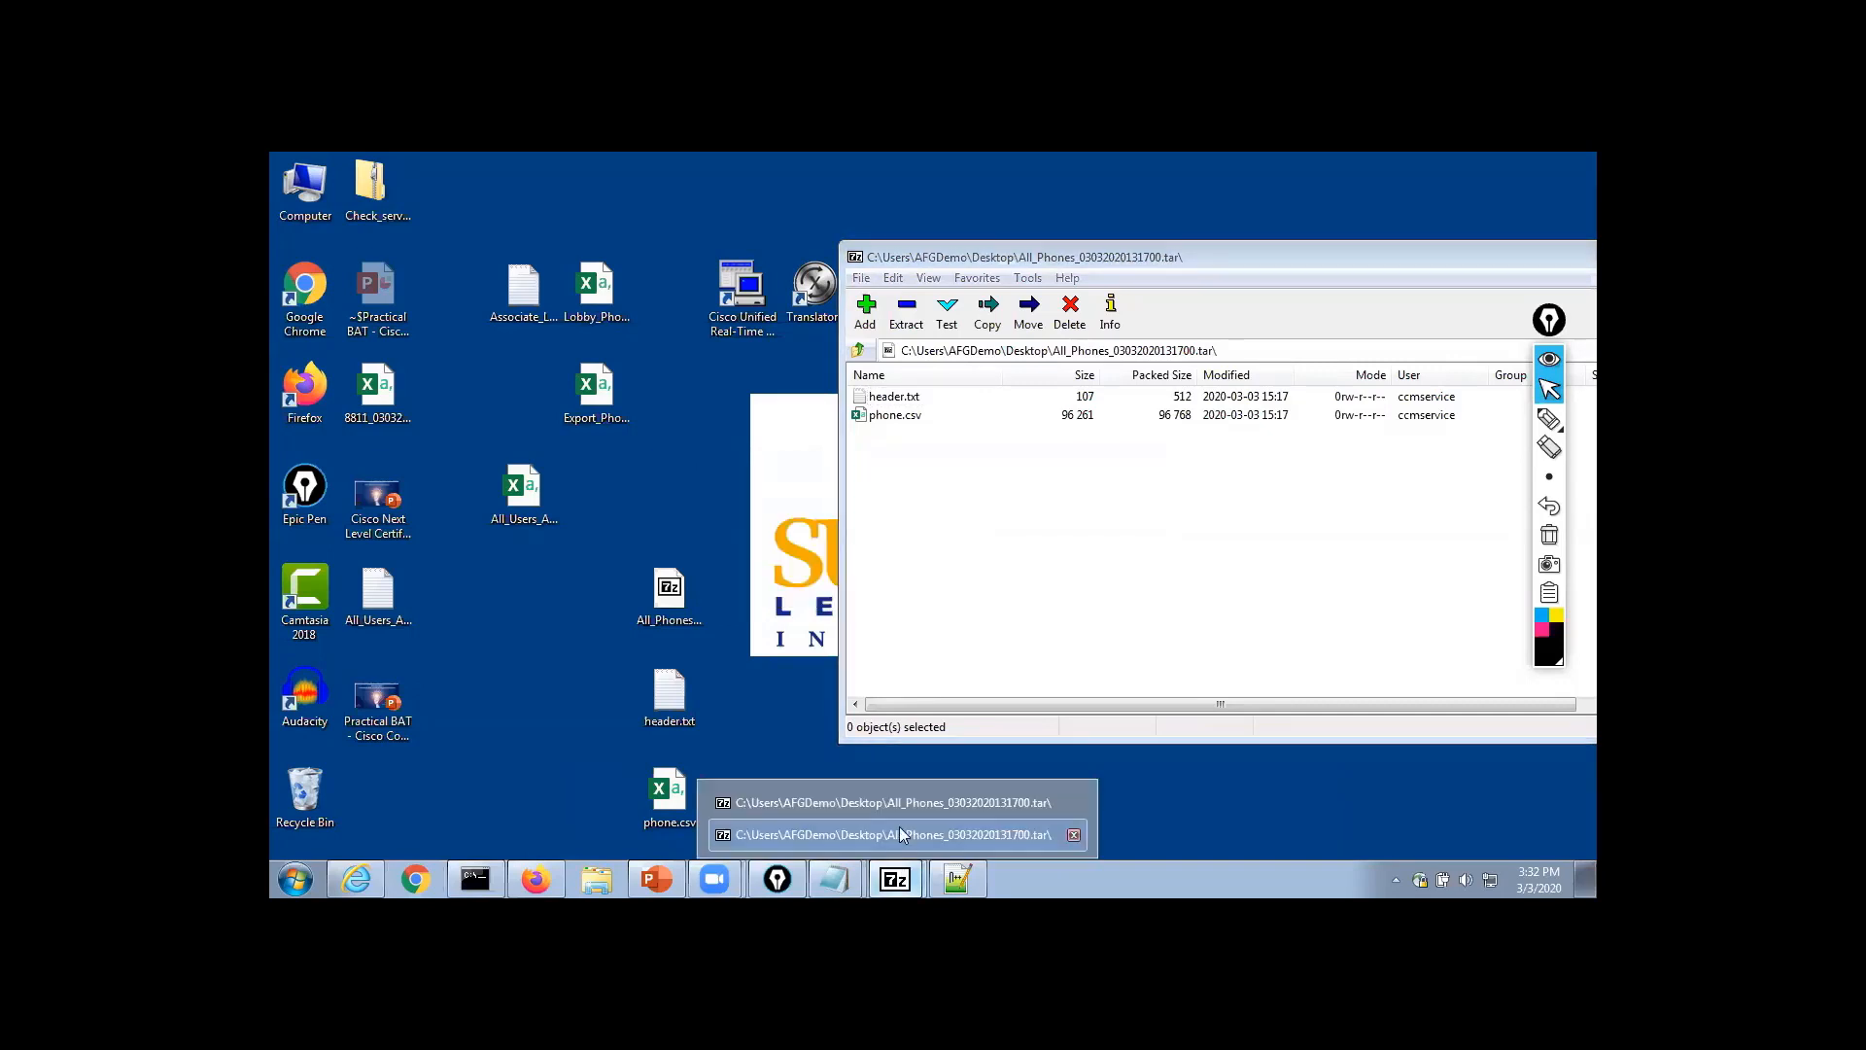
pyautogui.click(1074, 802)
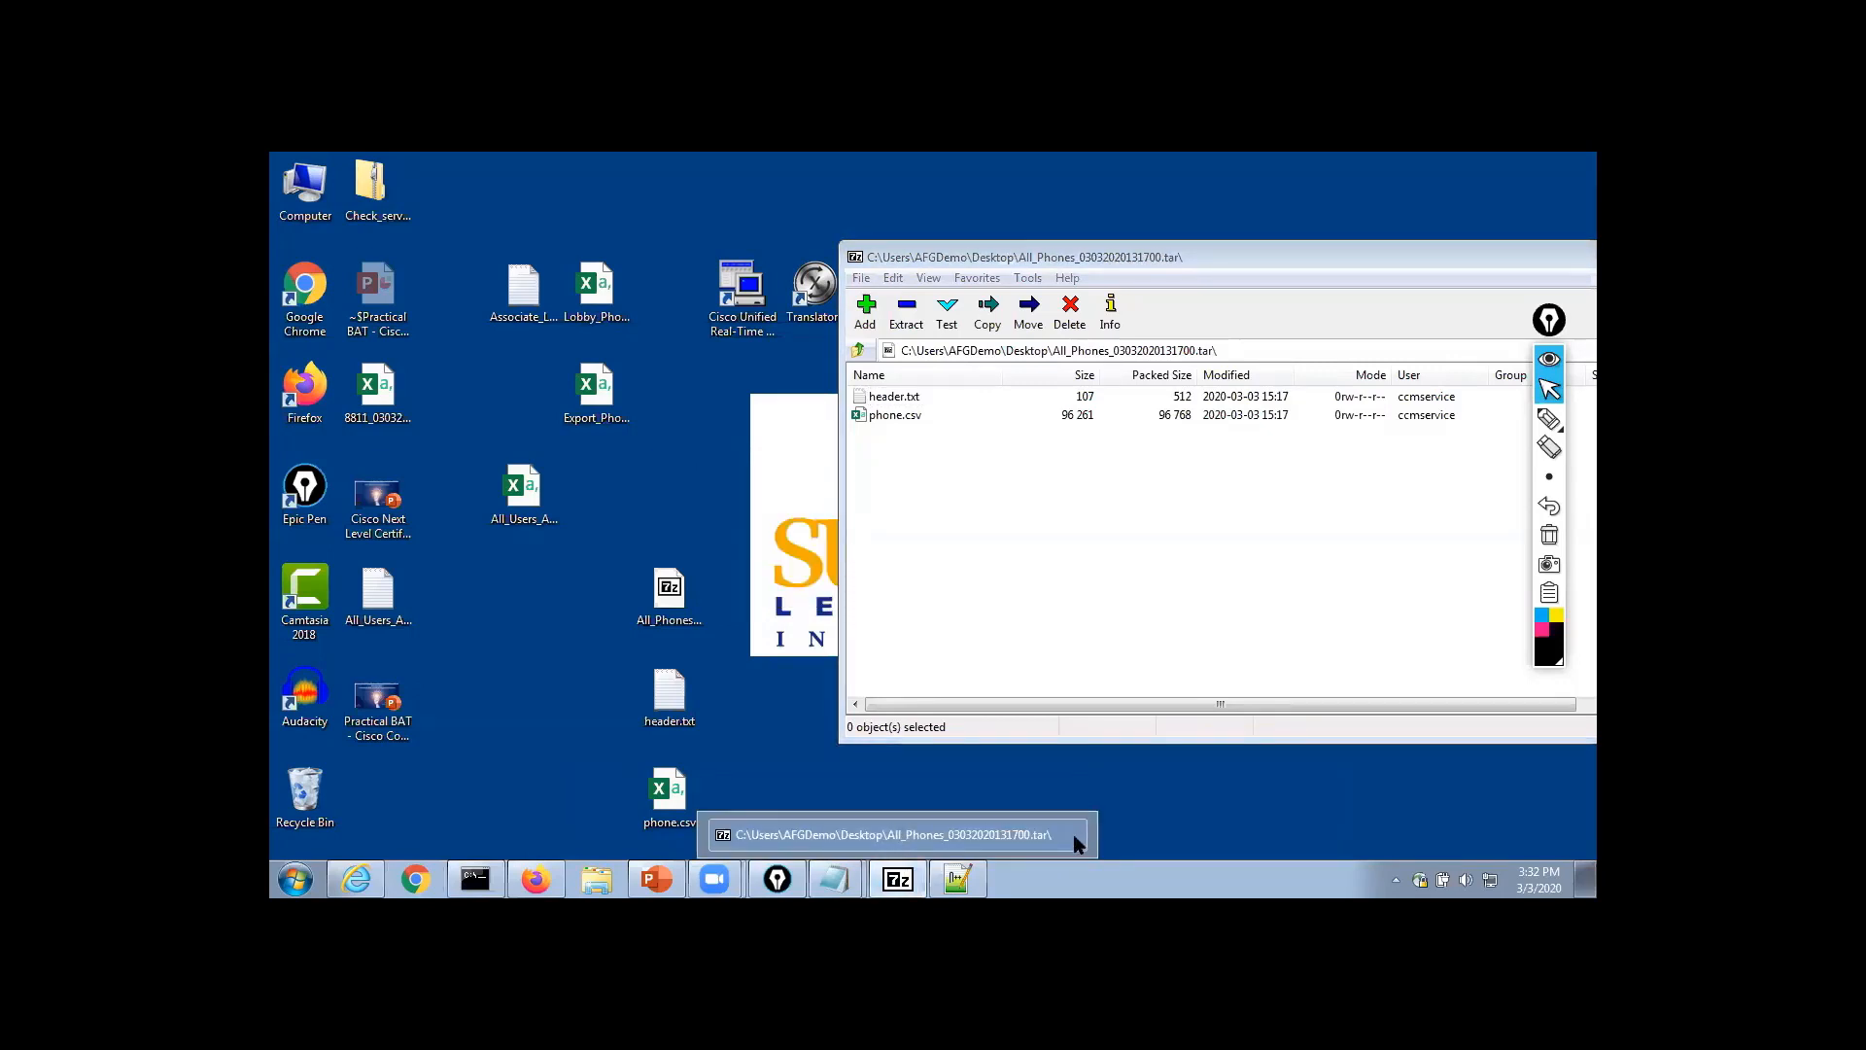
pyautogui.click(1077, 836)
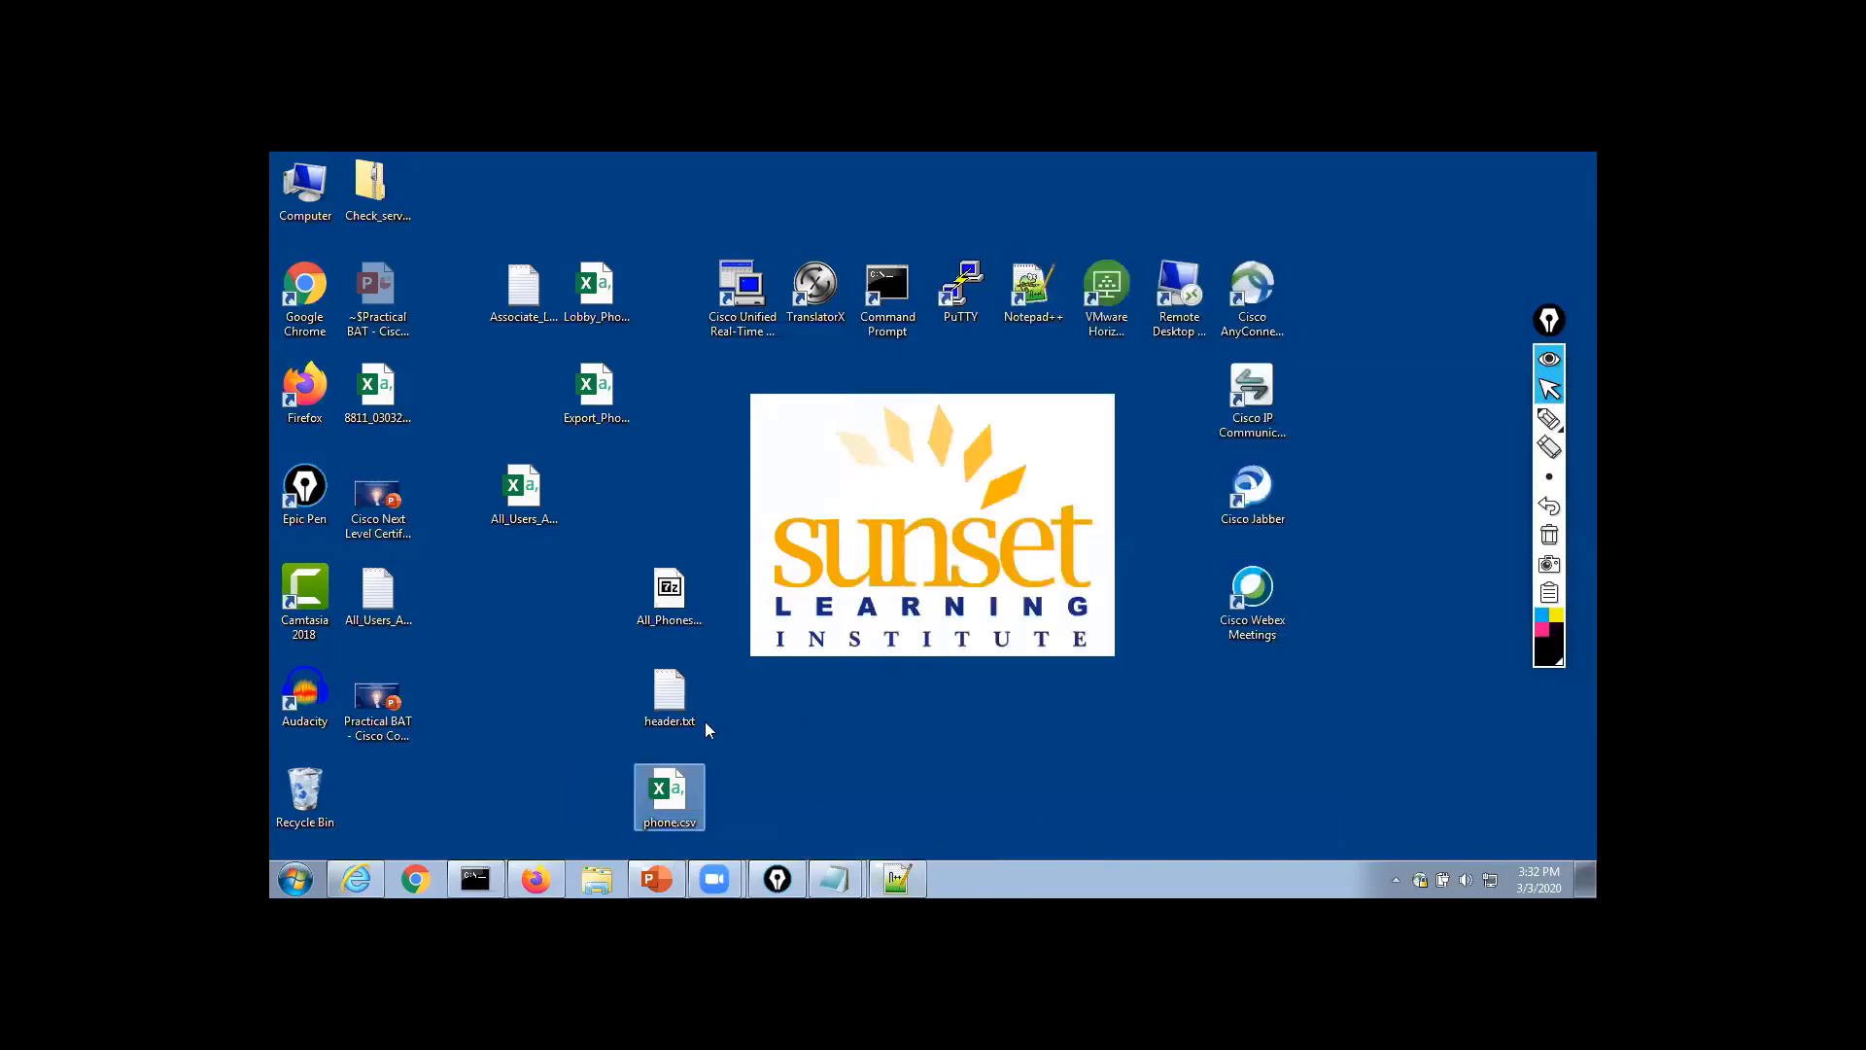
pyautogui.doubleClick(669, 590)
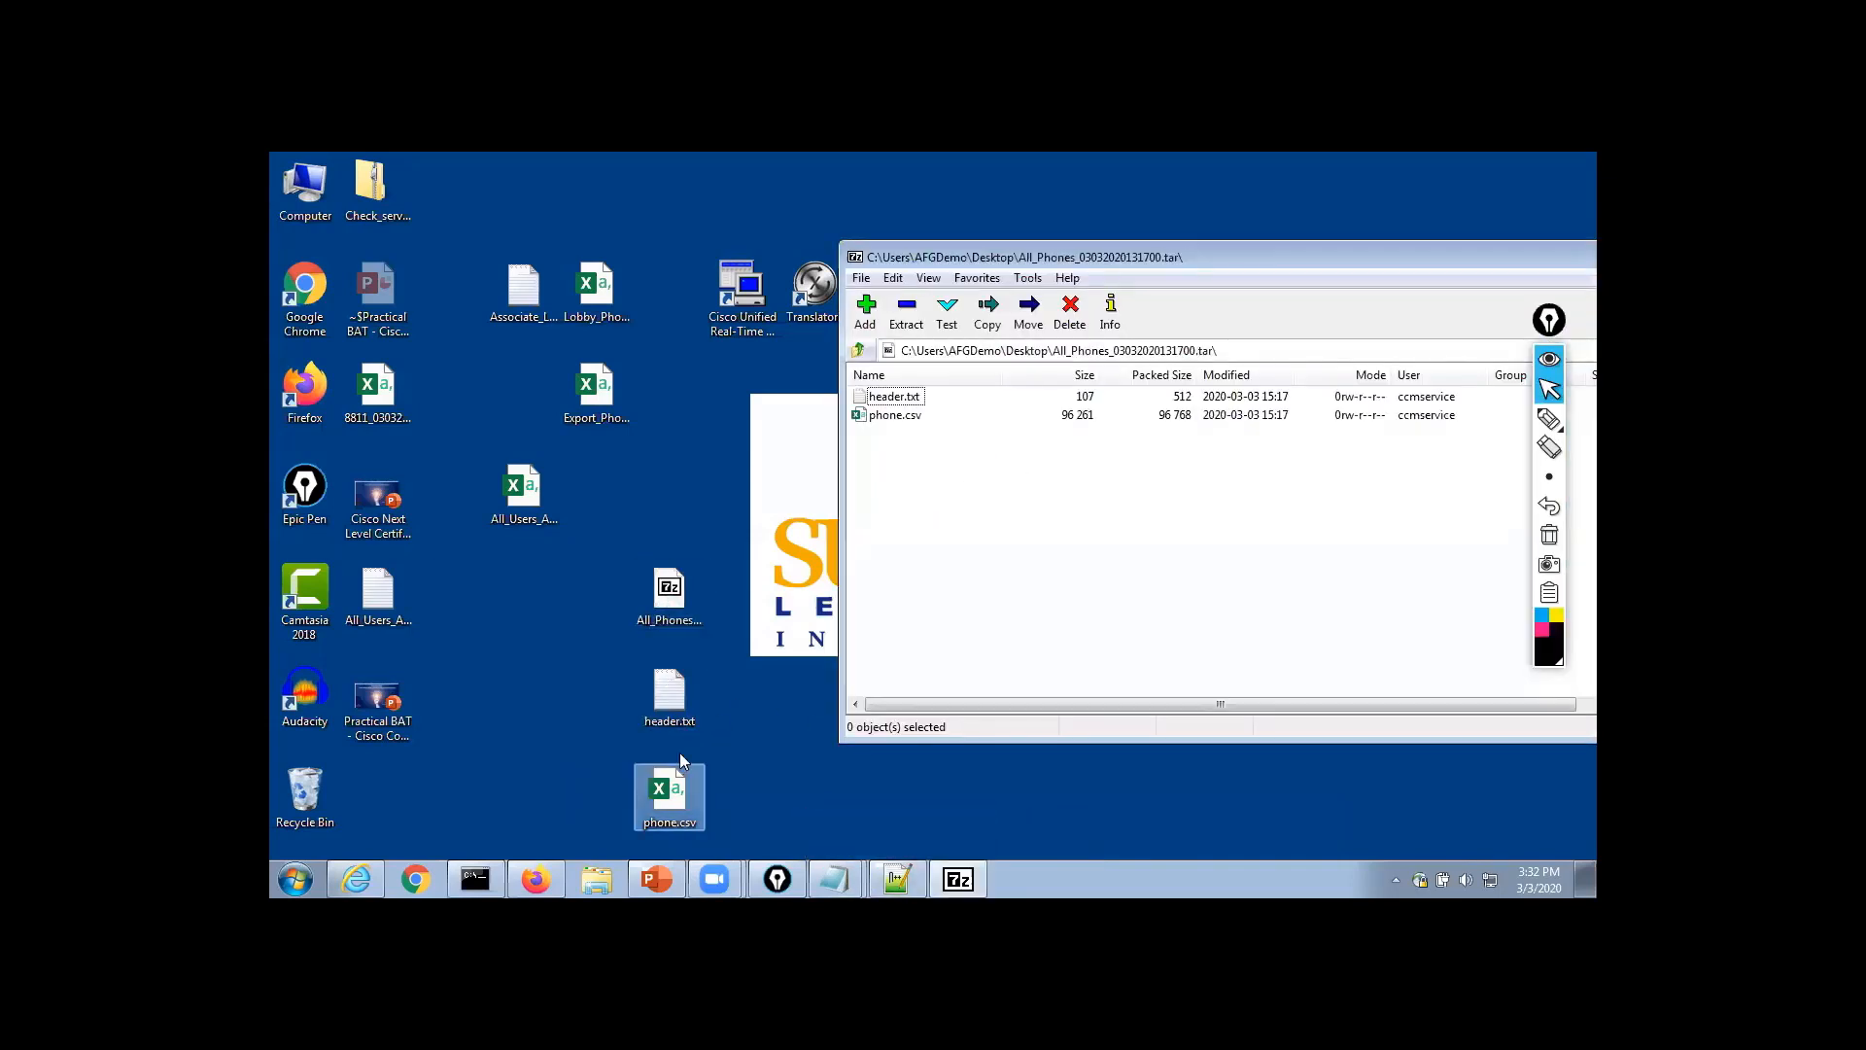
pyautogui.moveTo(680, 761); pyautogui.dragTo(1001, 556)
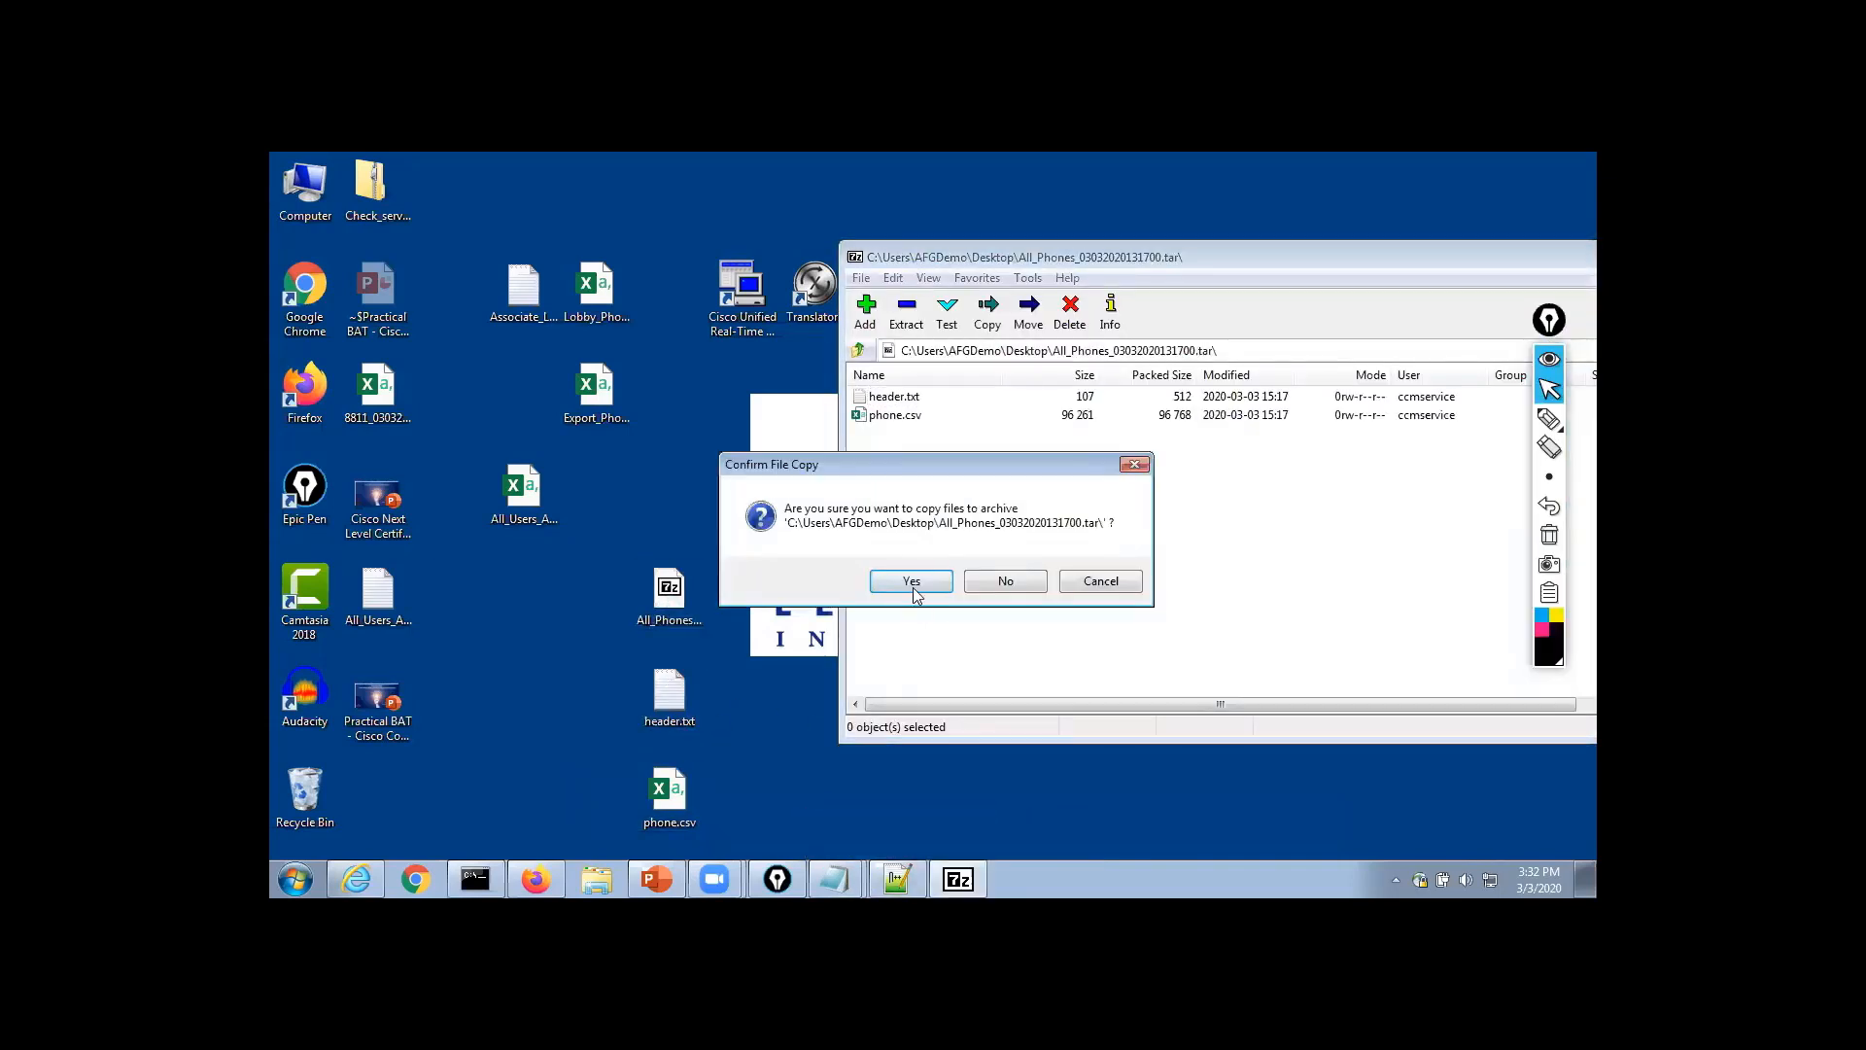
pyautogui.click(914, 588)
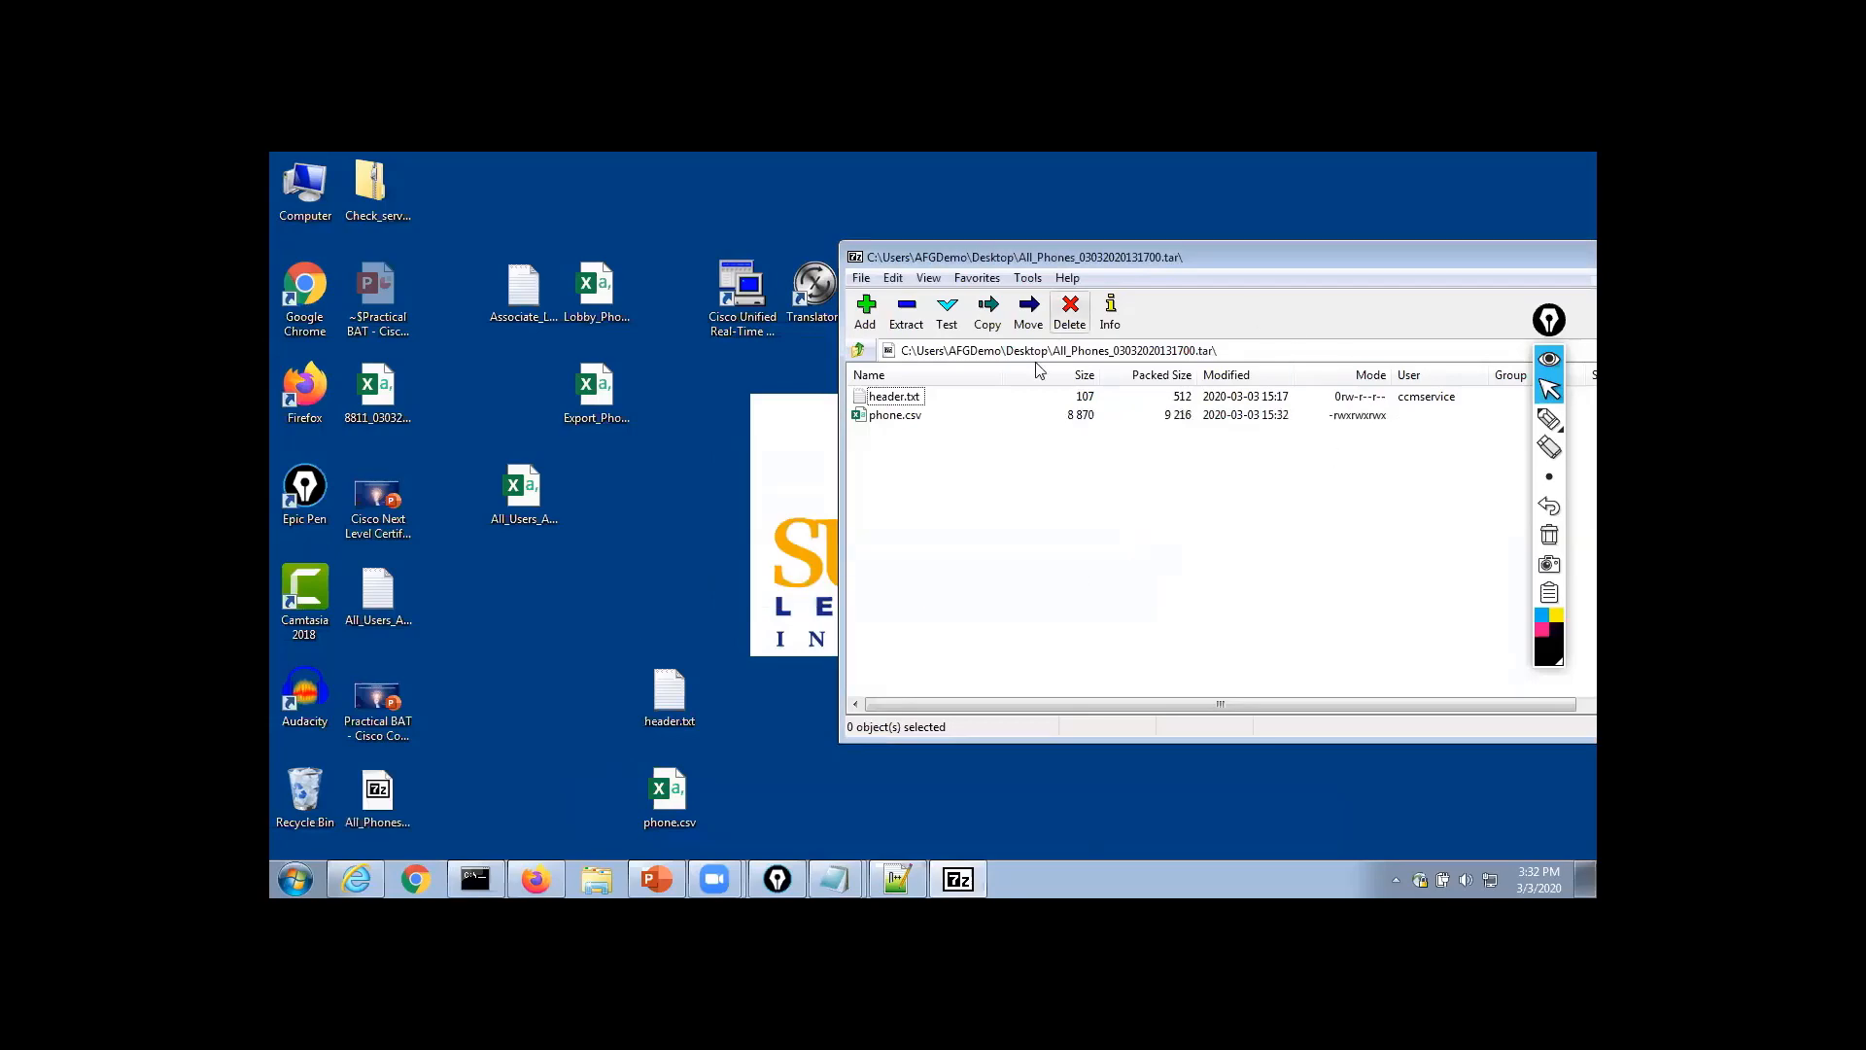
# Inspect the archived phone.csv in Notepad through to its last record, and close both the file and the archive
pyautogui.rightClick(899, 418)
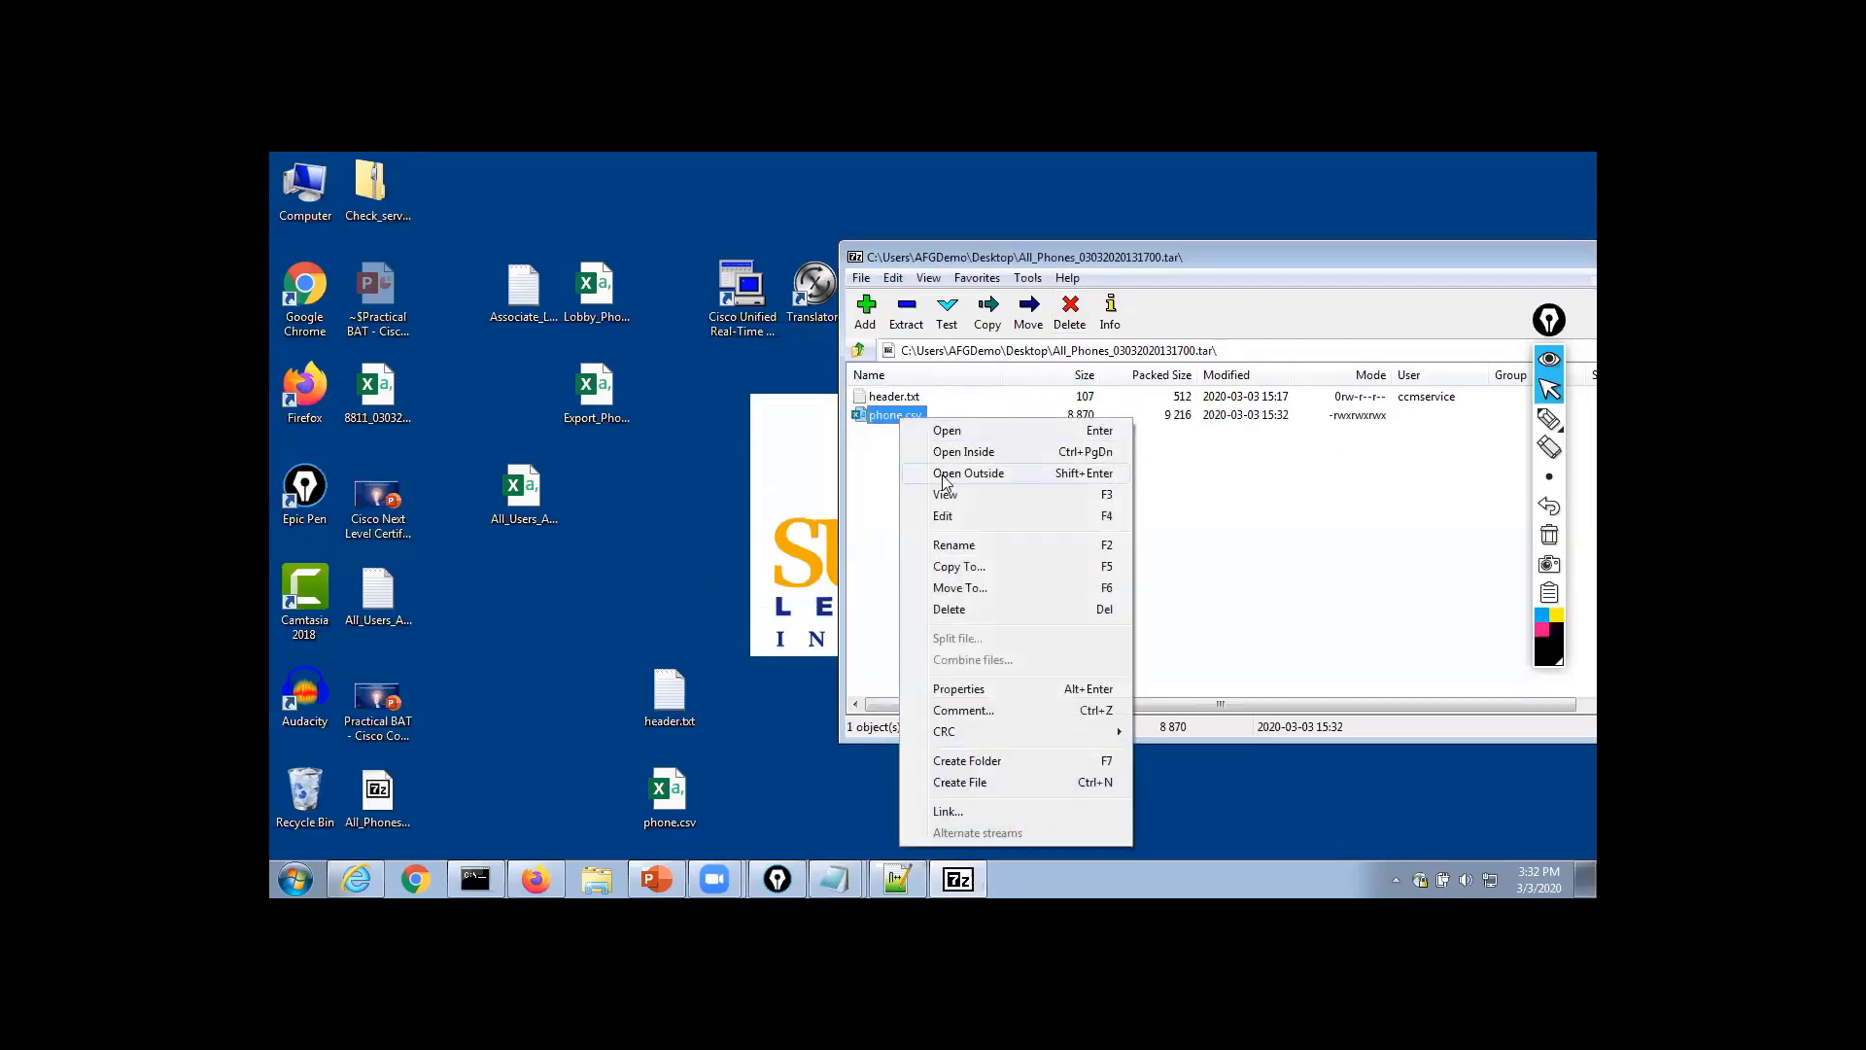
pyautogui.click(942, 515)
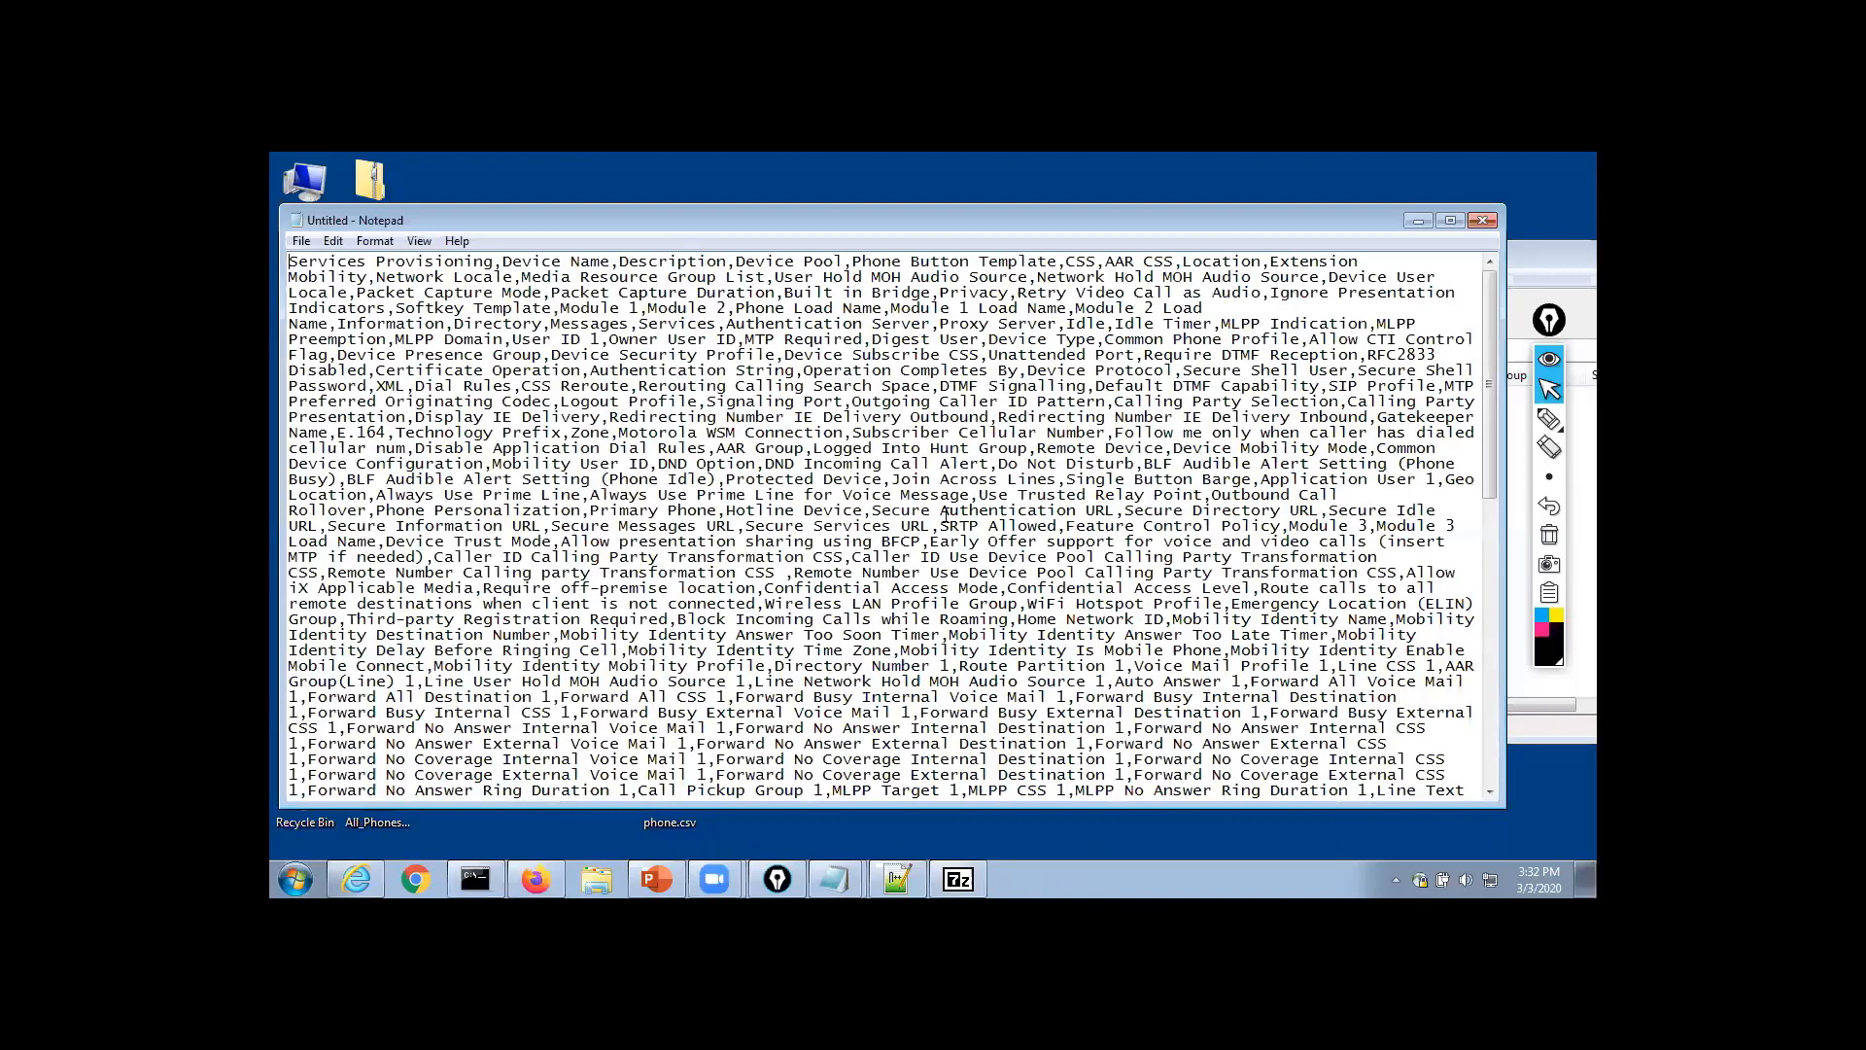
pyautogui.scroll(-15, 1035, 595)
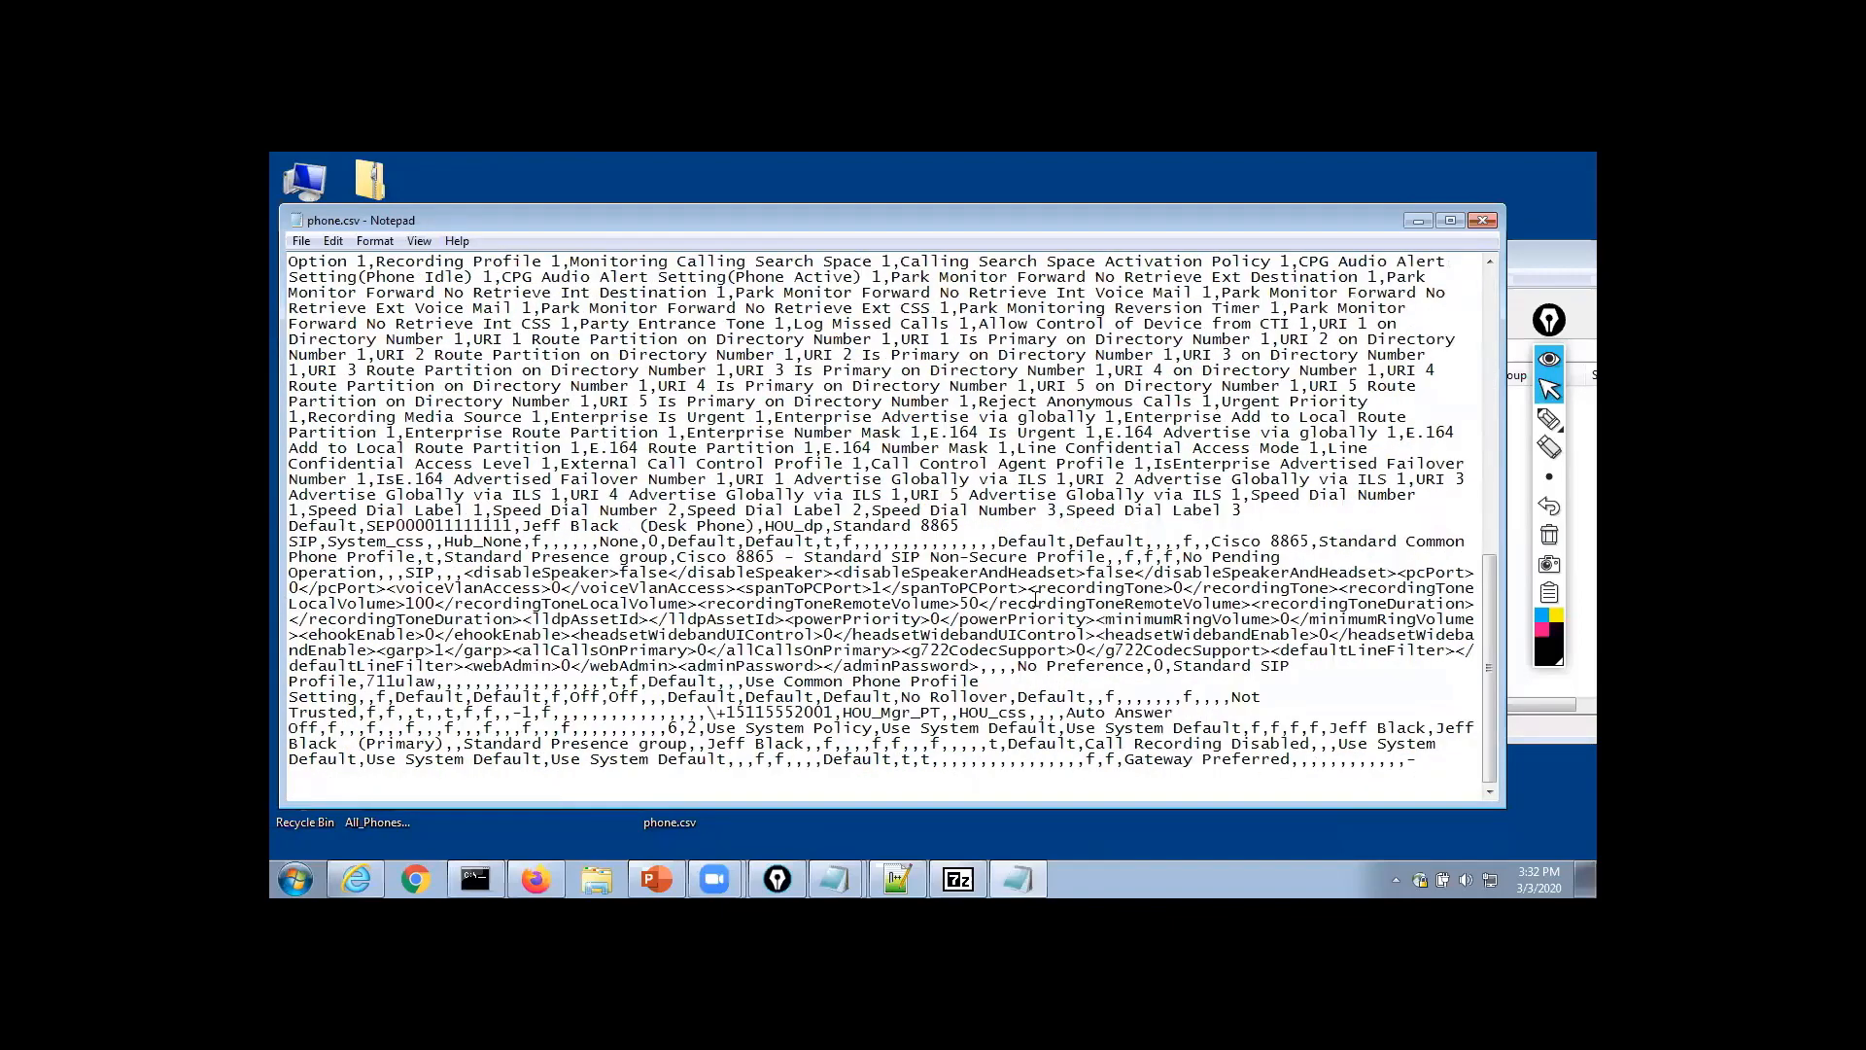
pyautogui.click(1483, 222)
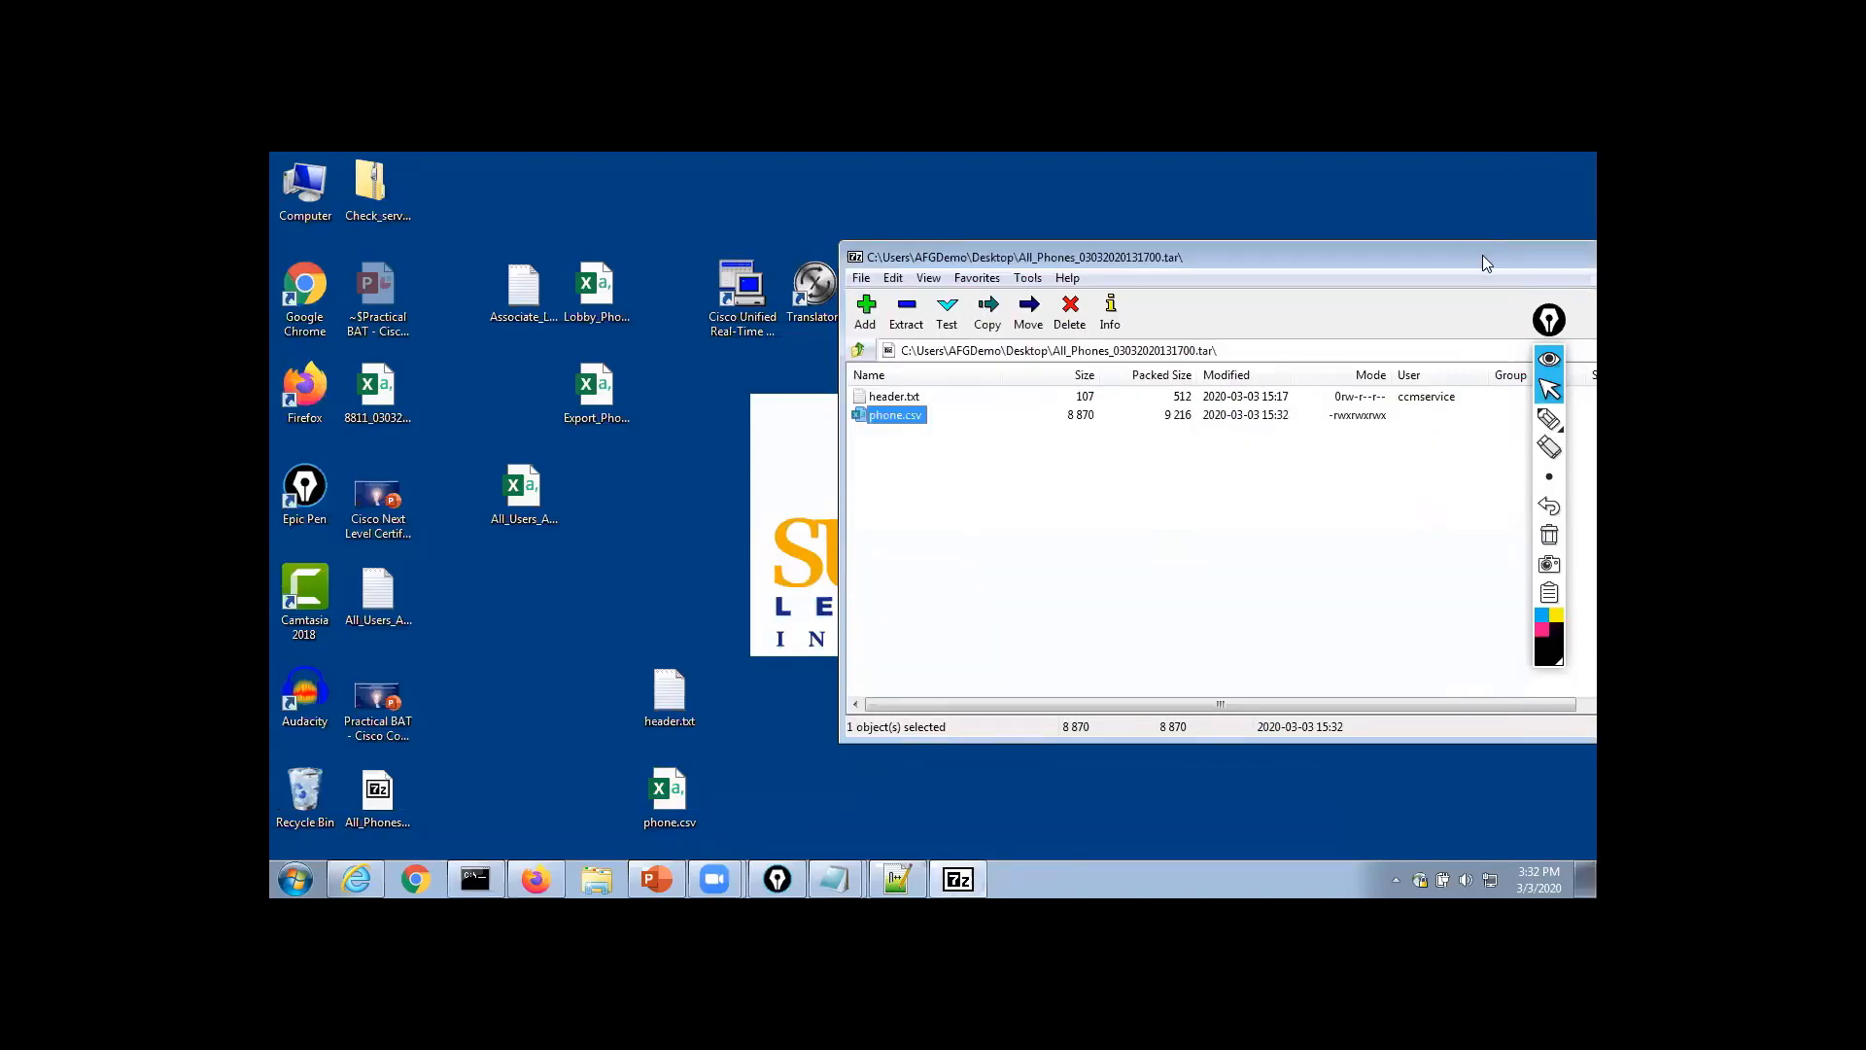
pyautogui.moveTo(1480, 256); pyautogui.dragTo(1148, 256)
pyautogui.click(1421, 252)
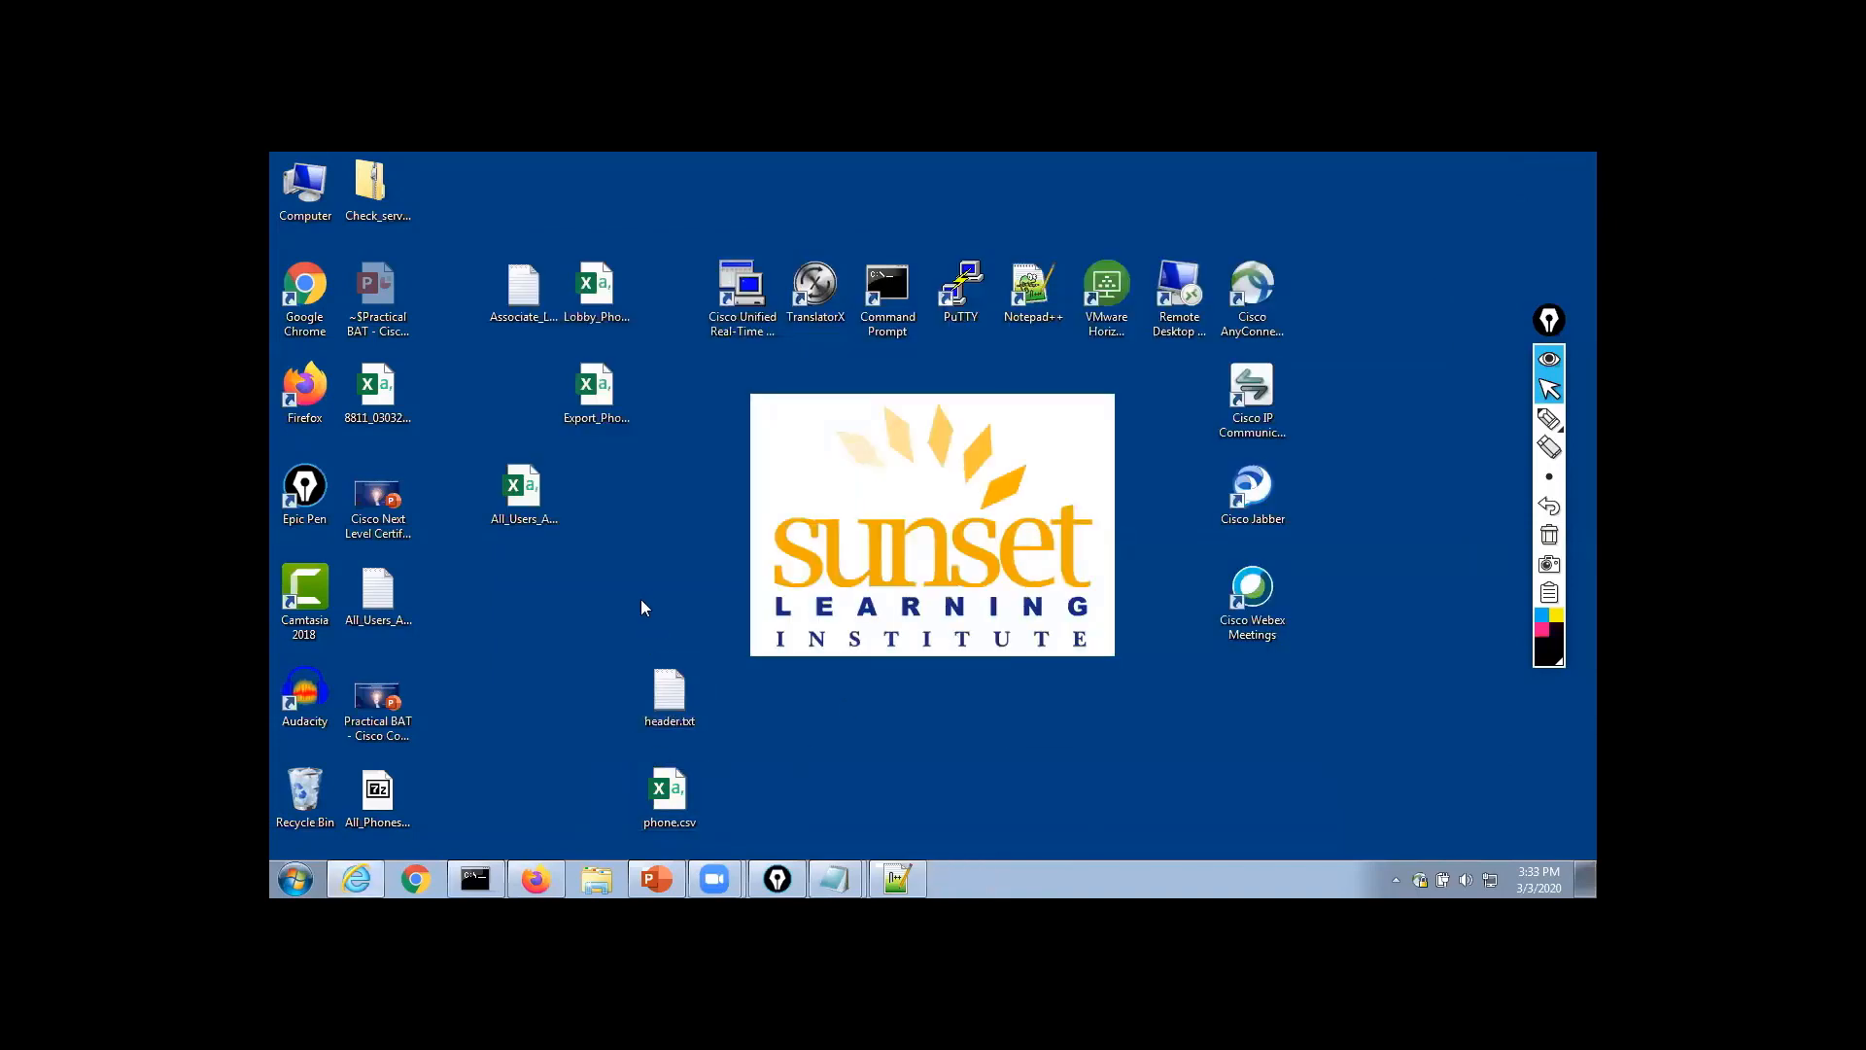
# Move the All_Phones archive above header.txt on the desktop and rename it as Jeff_Anon.tar
pyautogui.moveTo(378, 792); pyautogui.dragTo(652, 526)
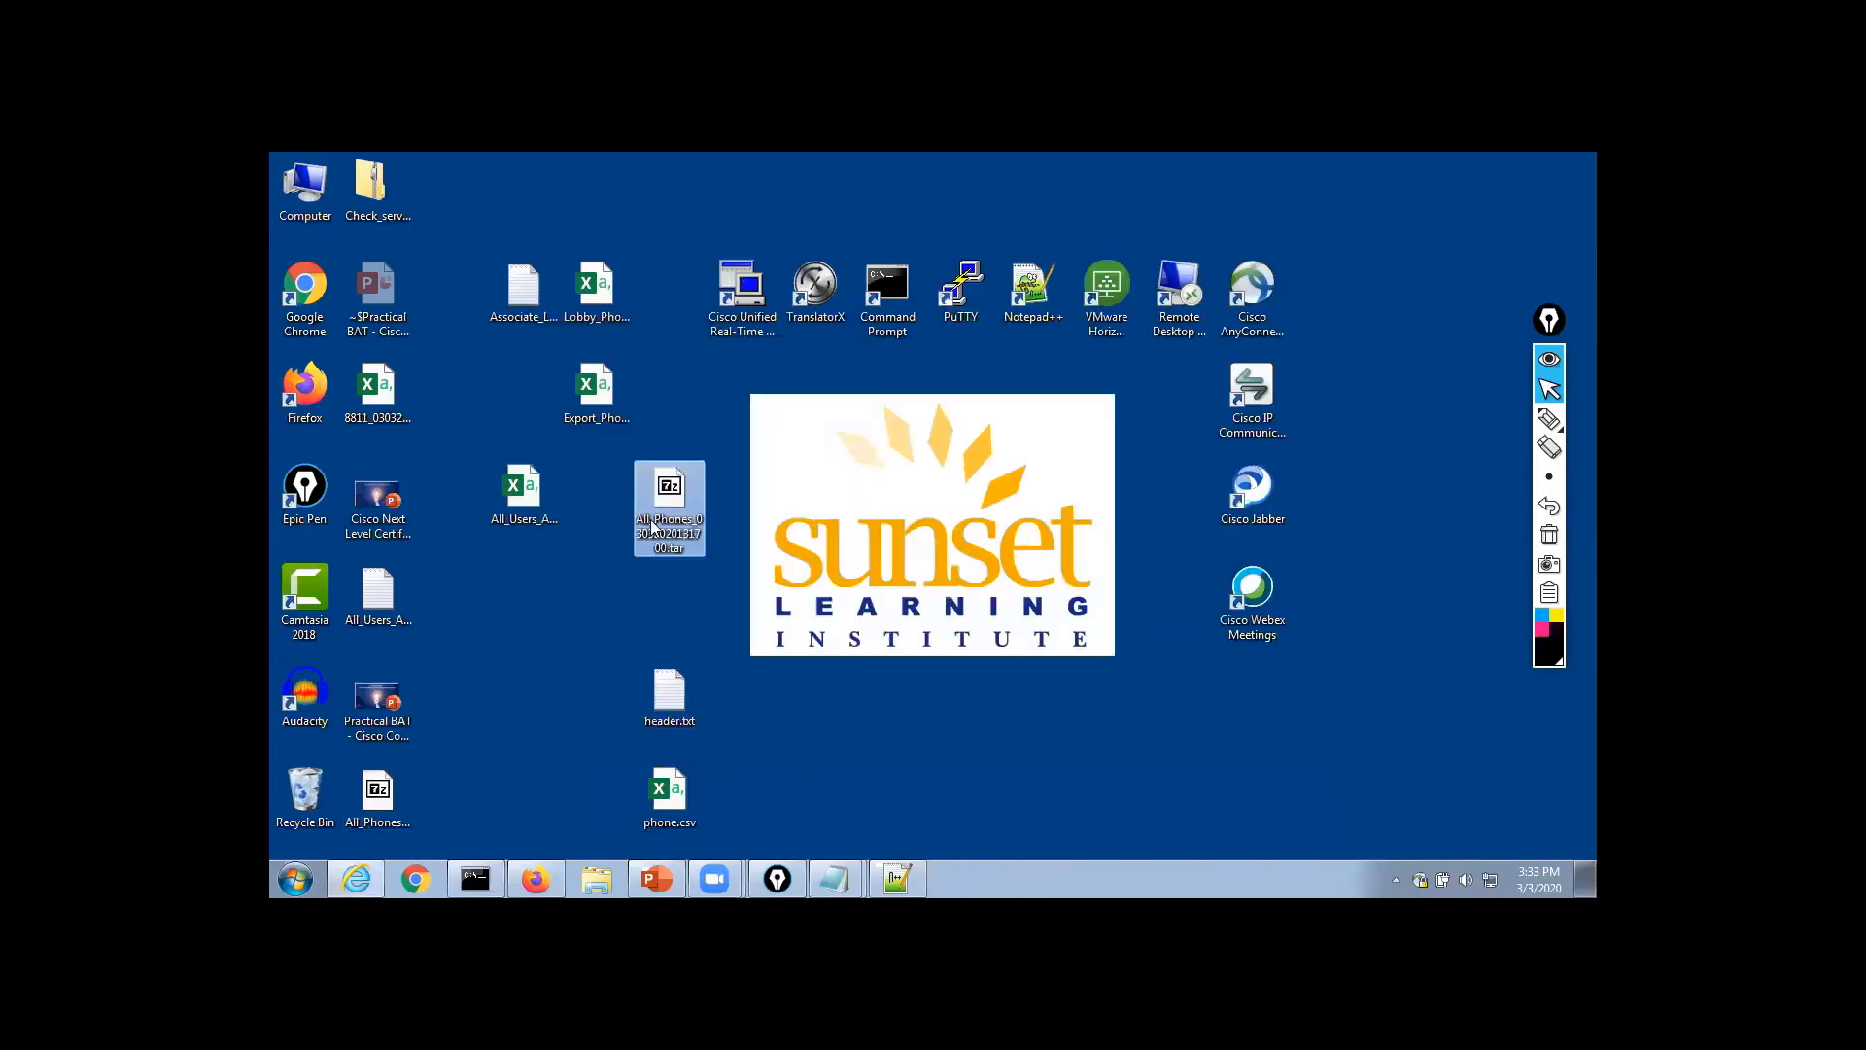
pyautogui.rightClick(652, 526)
pyautogui.click(605, 480)
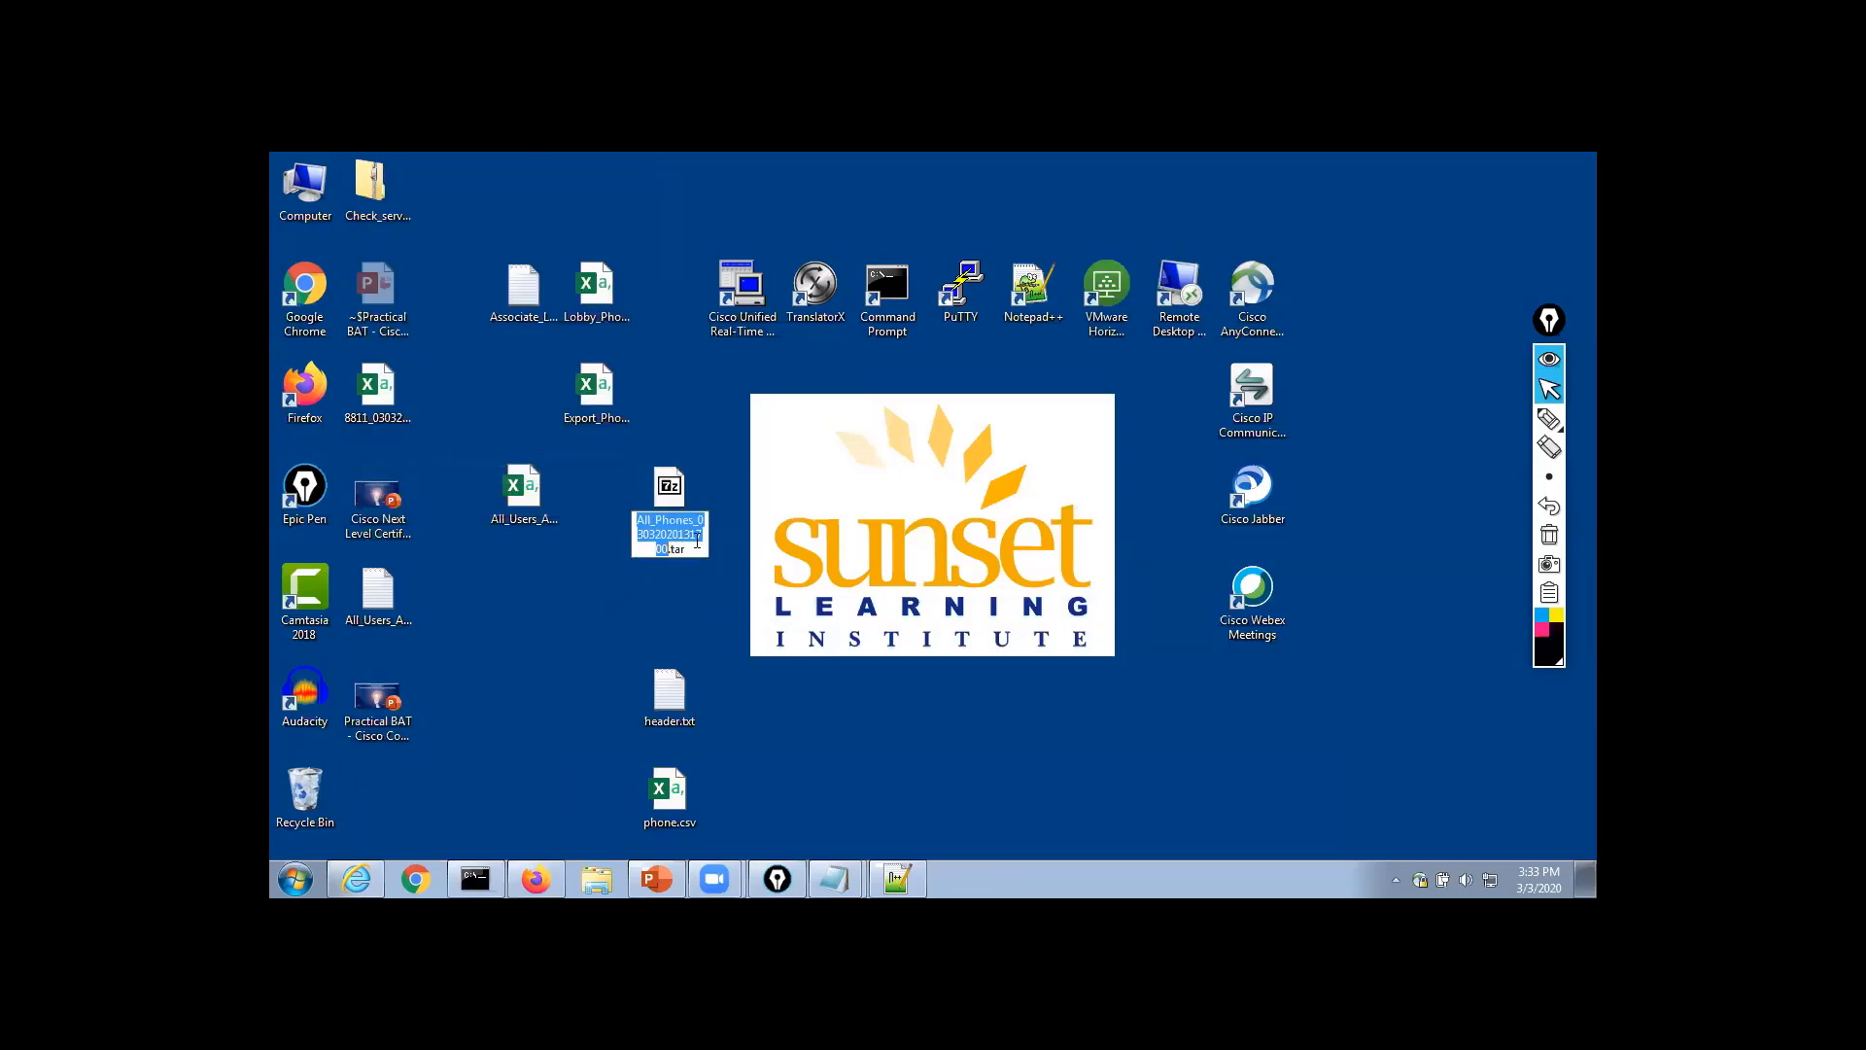
pyautogui.click(667, 550)
pyautogui.moveTo(668, 550); pyautogui.dragTo(636, 518)
pyautogui.write('Jef')
pyautogui.write('f_Anon')
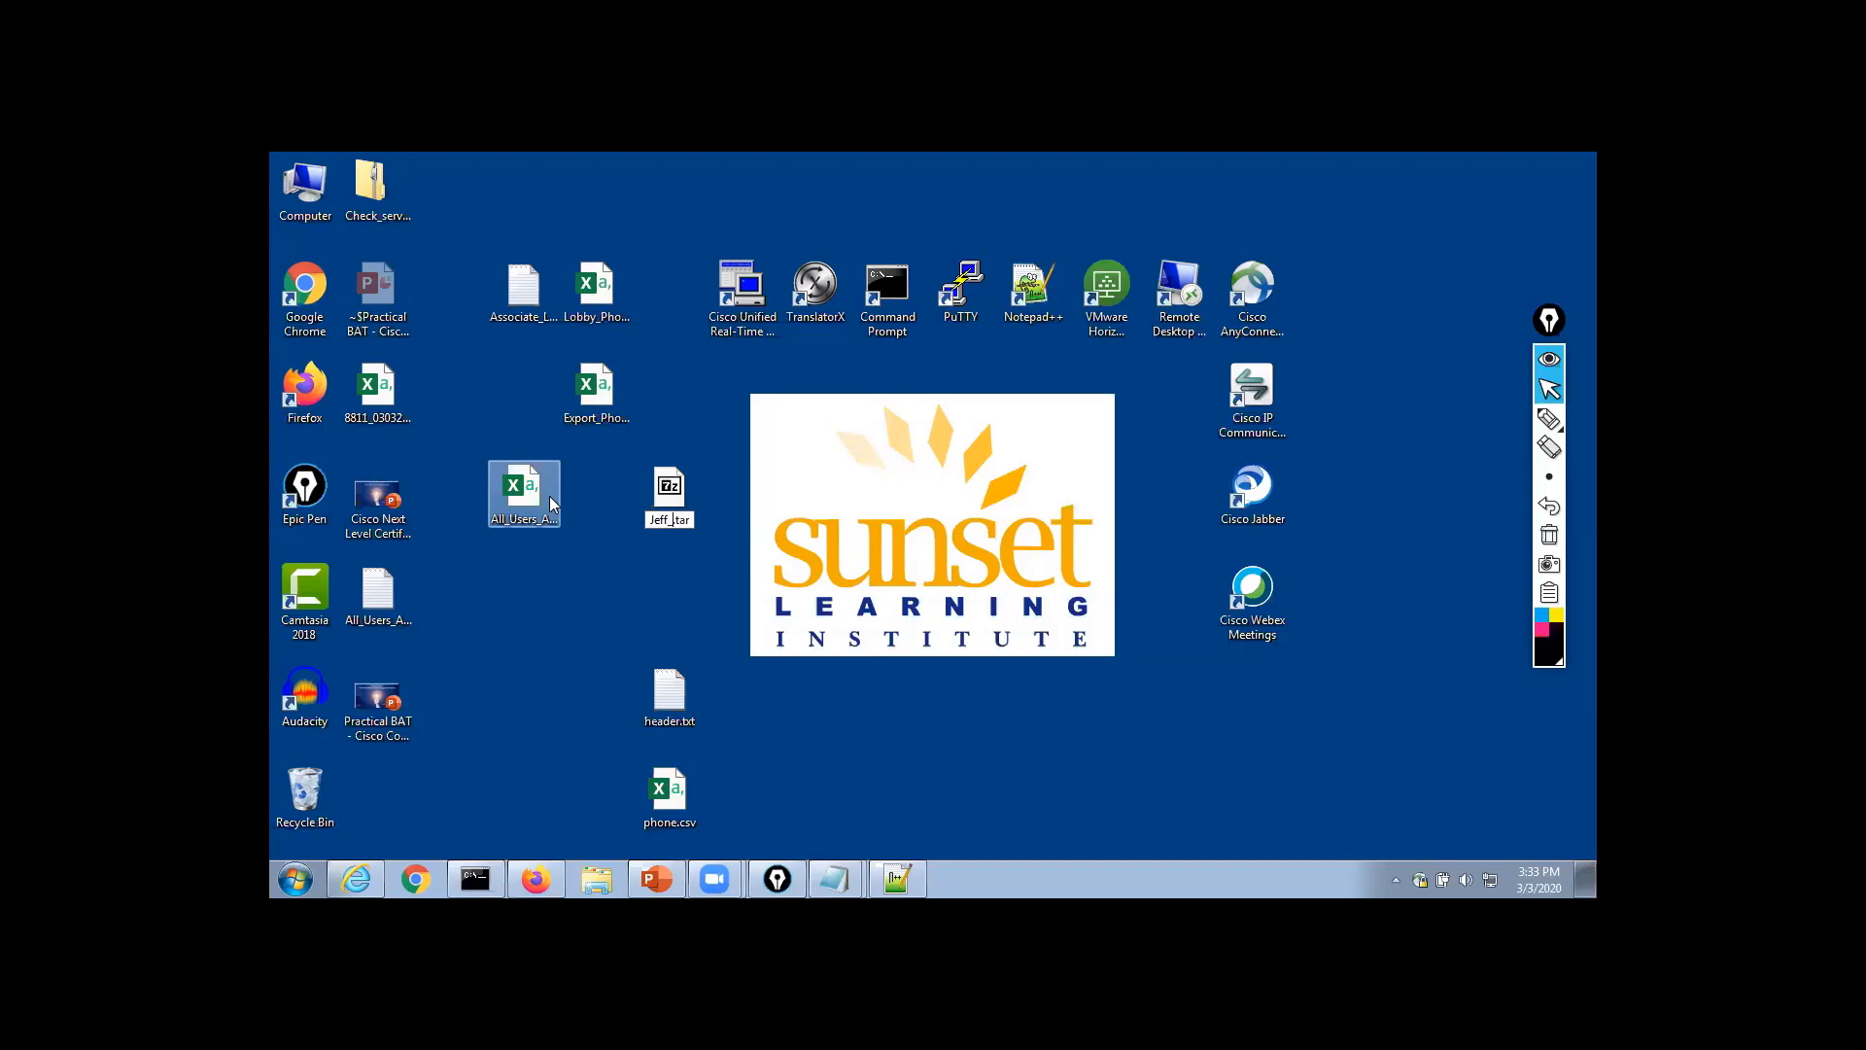
pyautogui.press('Return')
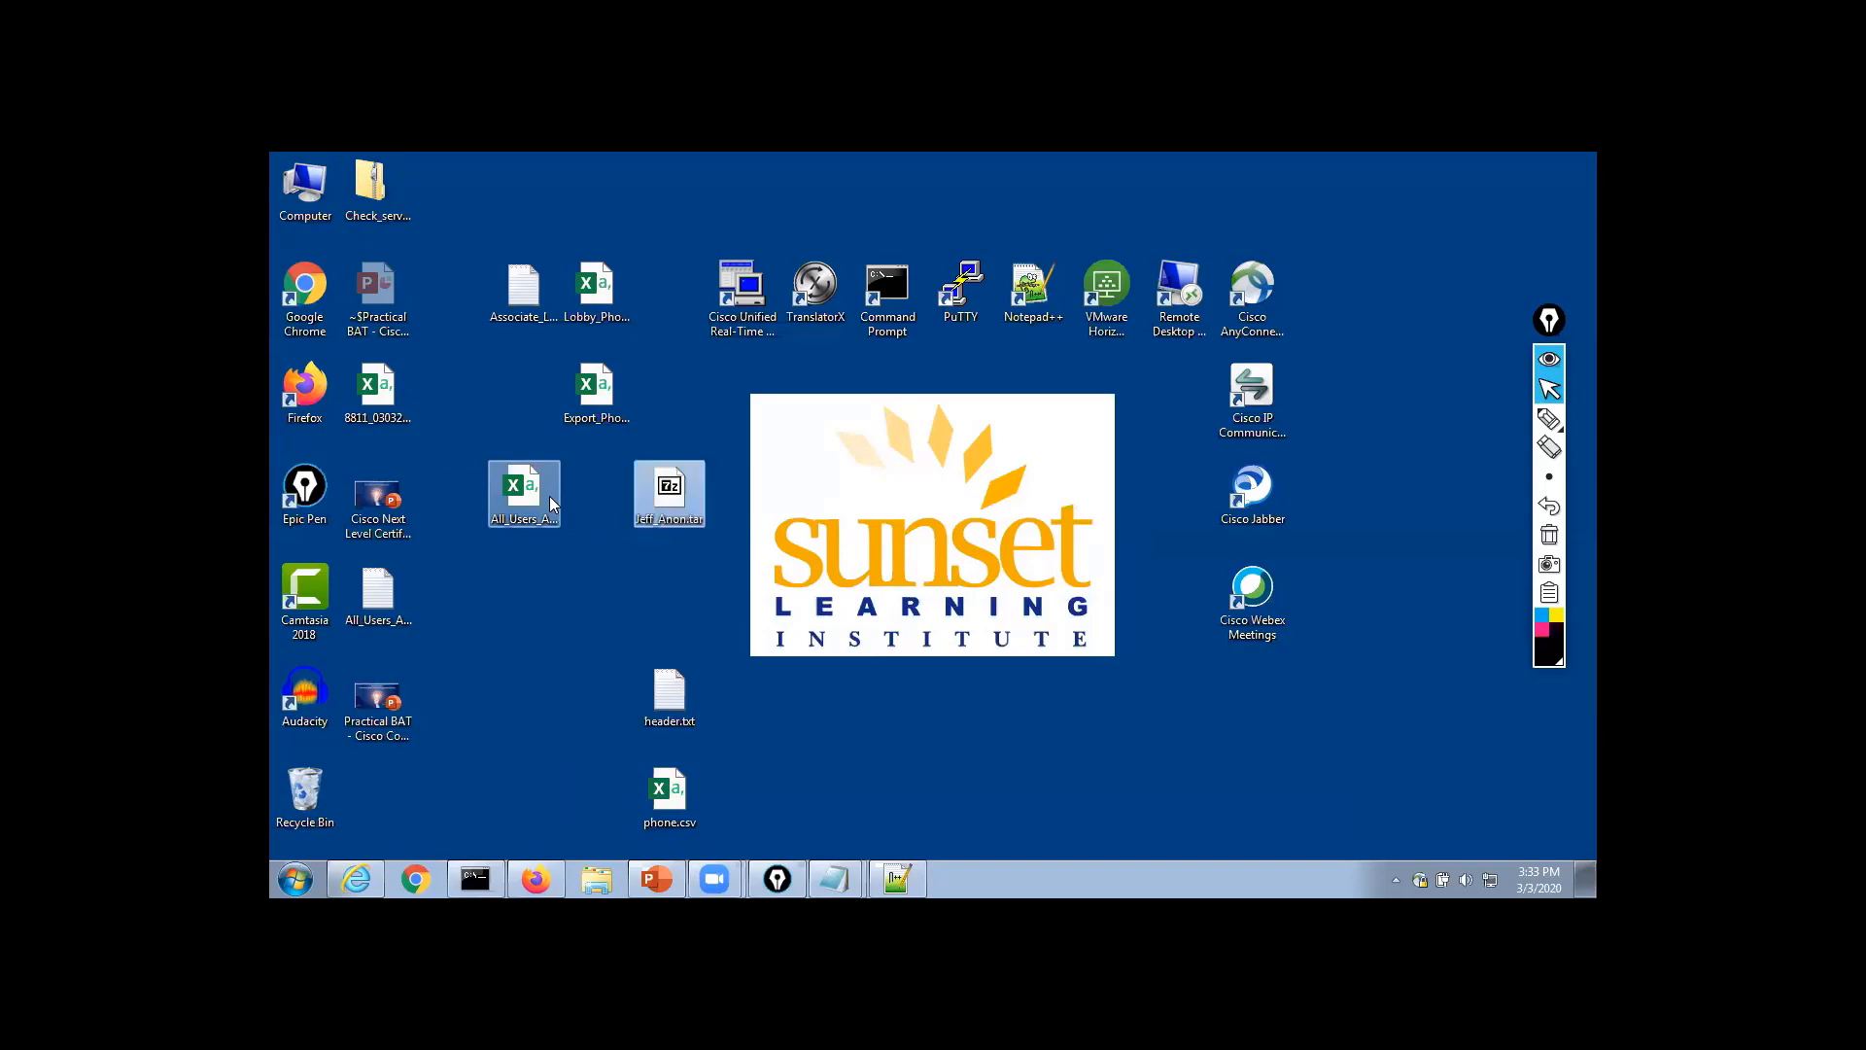
# Switch to Cisco Unified CM Administration in Internet Explorer, start a new bulk file upload and dismiss the download notification
pyautogui.click(356, 879)
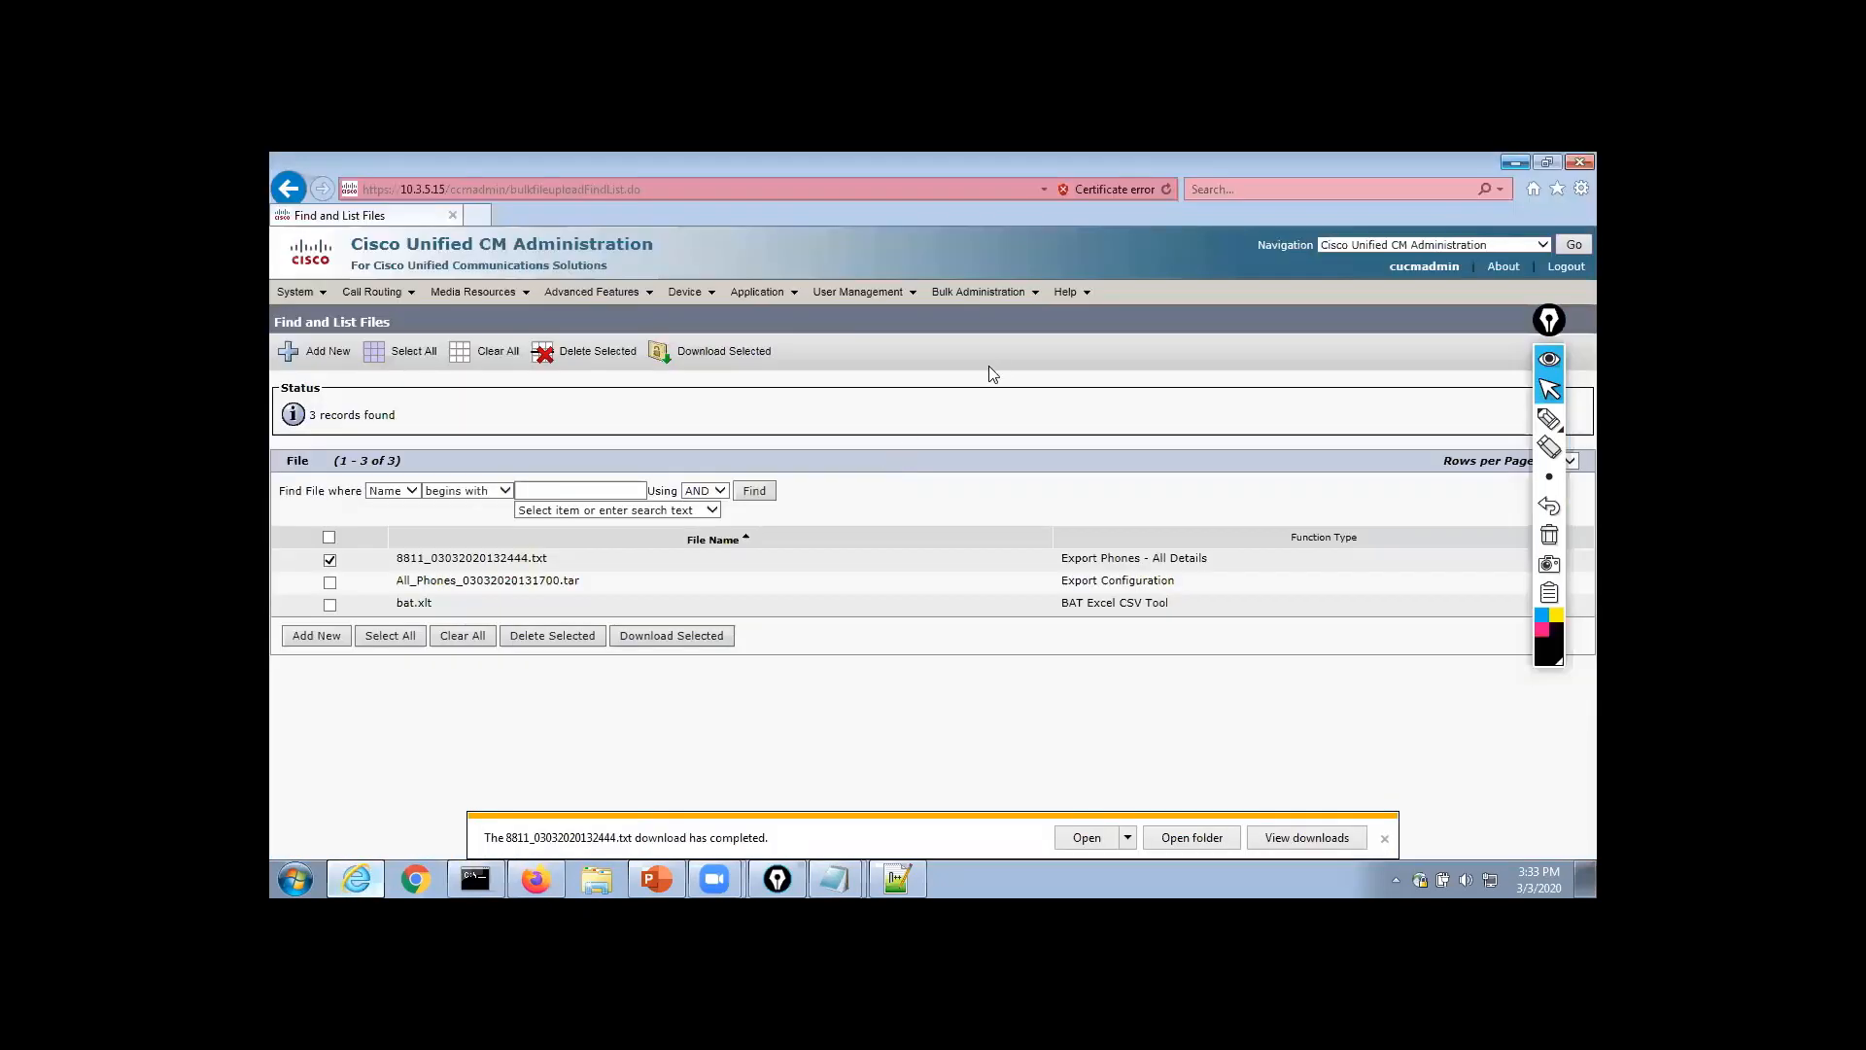
pyautogui.click(984, 297)
pyautogui.click(984, 319)
pyautogui.click(317, 636)
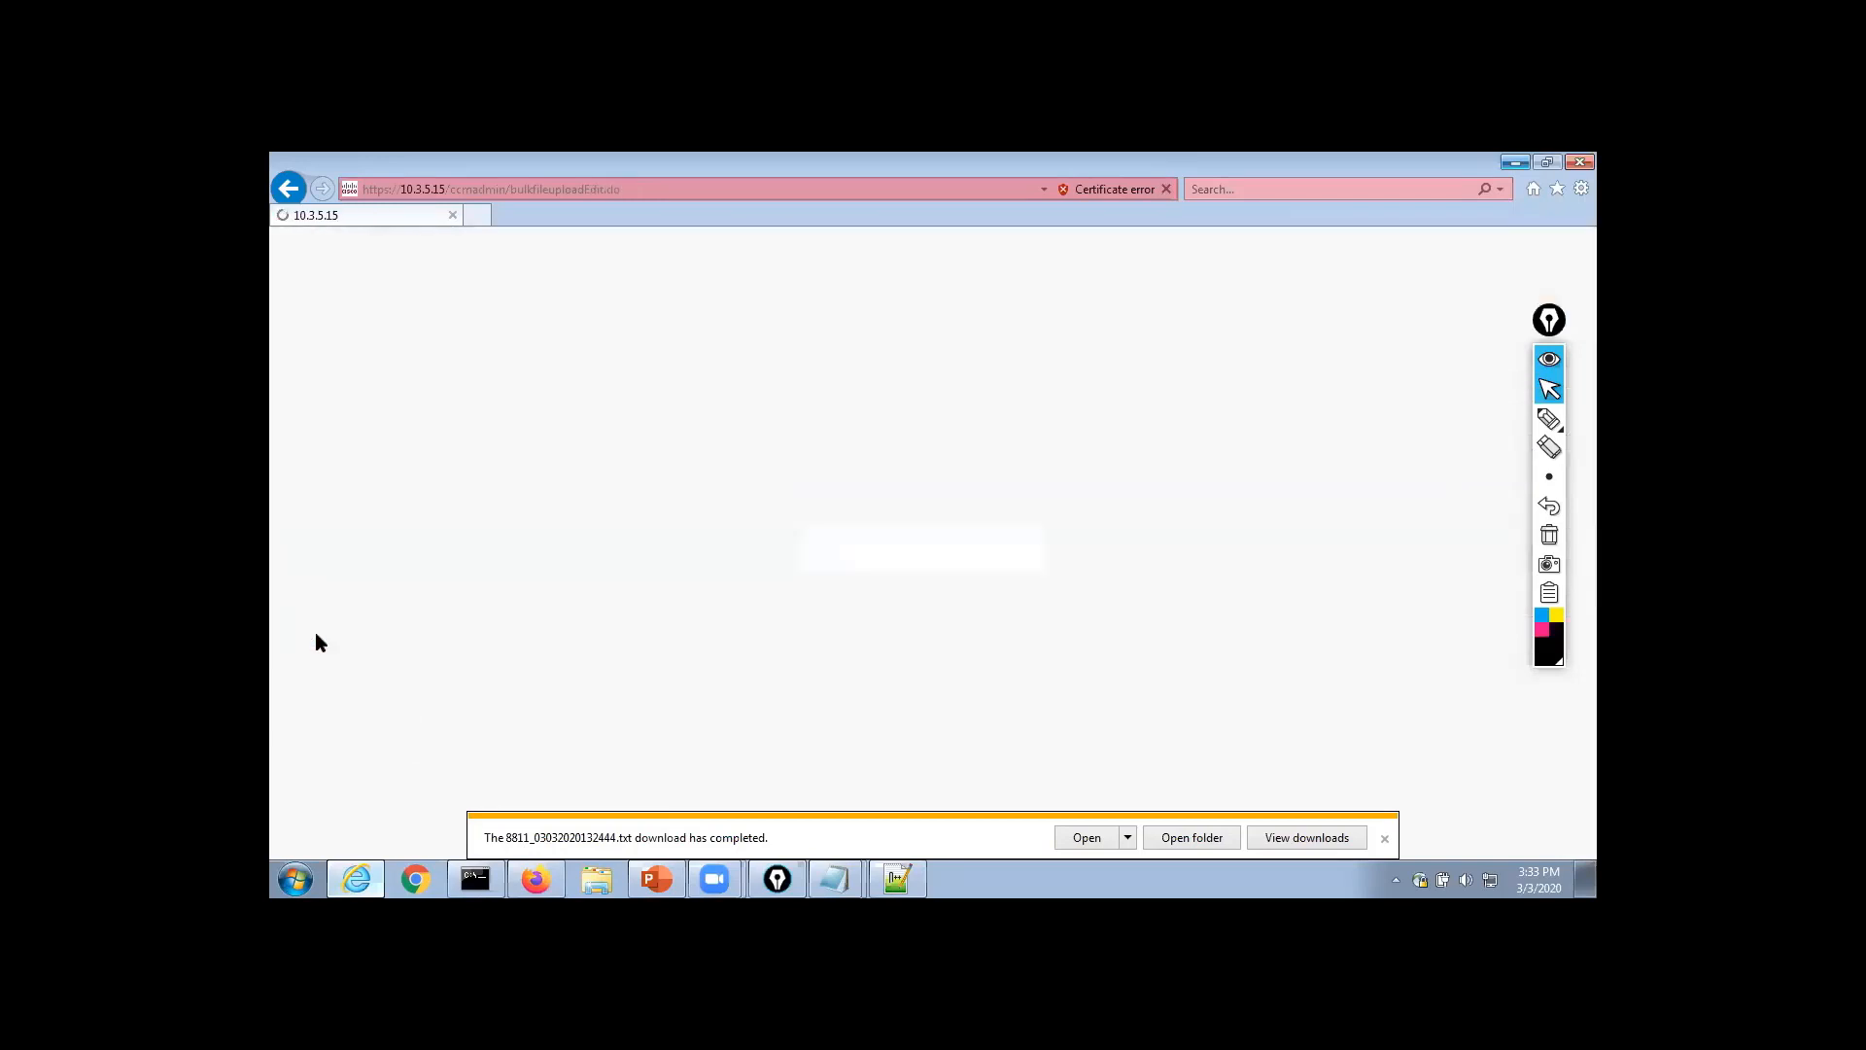
pyautogui.click(1384, 837)
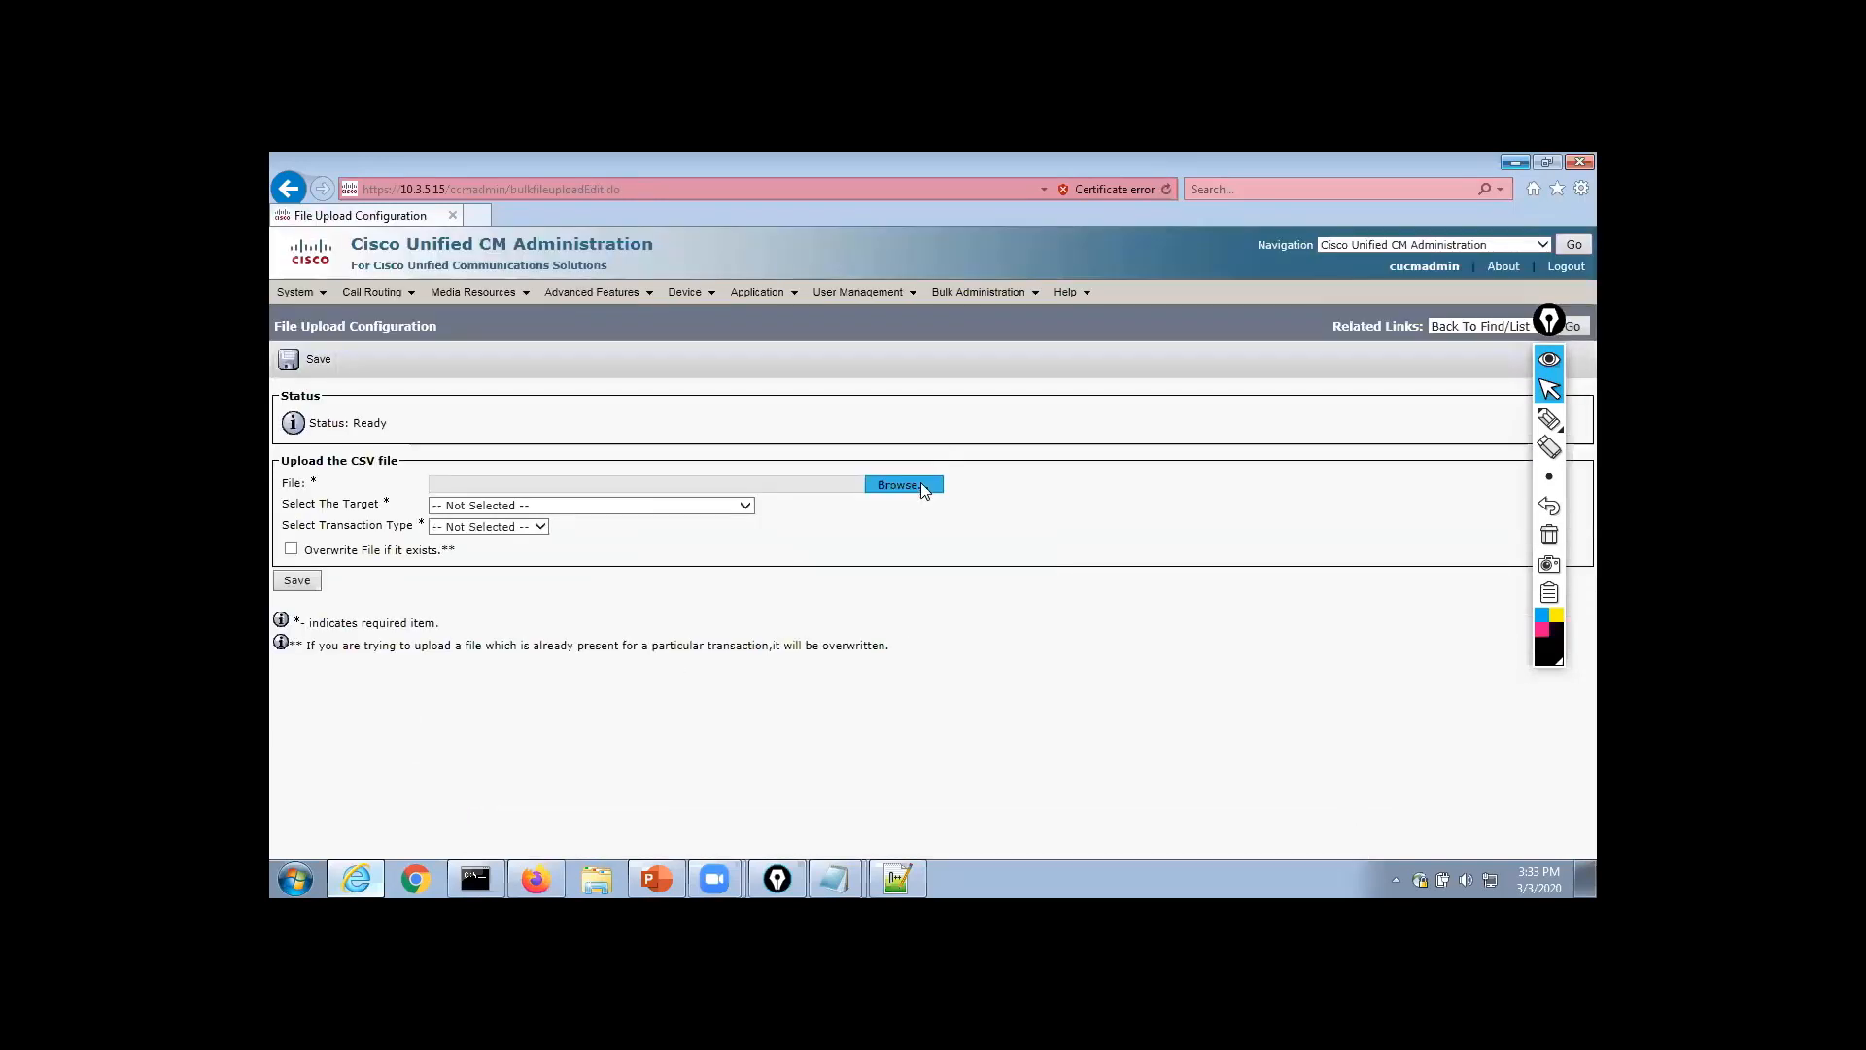
# Upload Jeff_Anon.tar from the desktop with target Import/Export and transaction type Import Configuration
pyautogui.click(921, 484)
pyautogui.moveTo(876, 338); pyautogui.dragTo(886, 482)
pyautogui.click(510, 409)
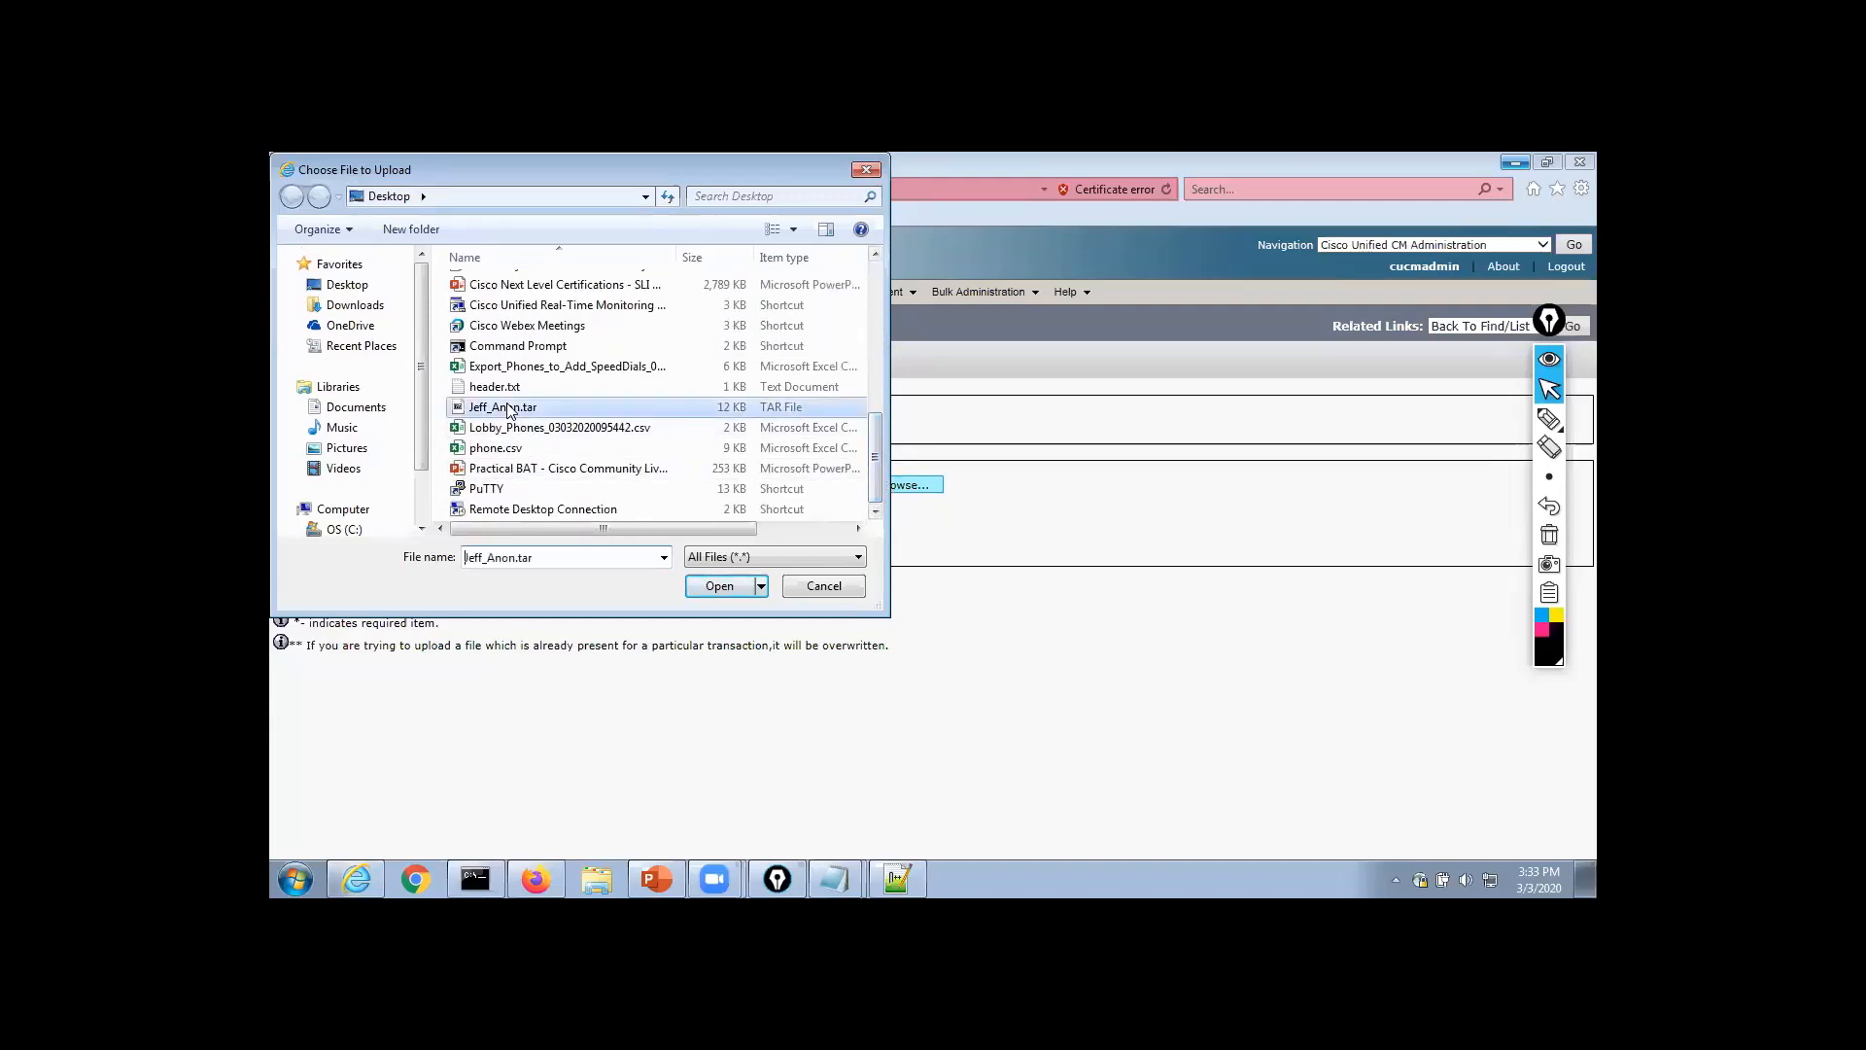
pyautogui.click(723, 591)
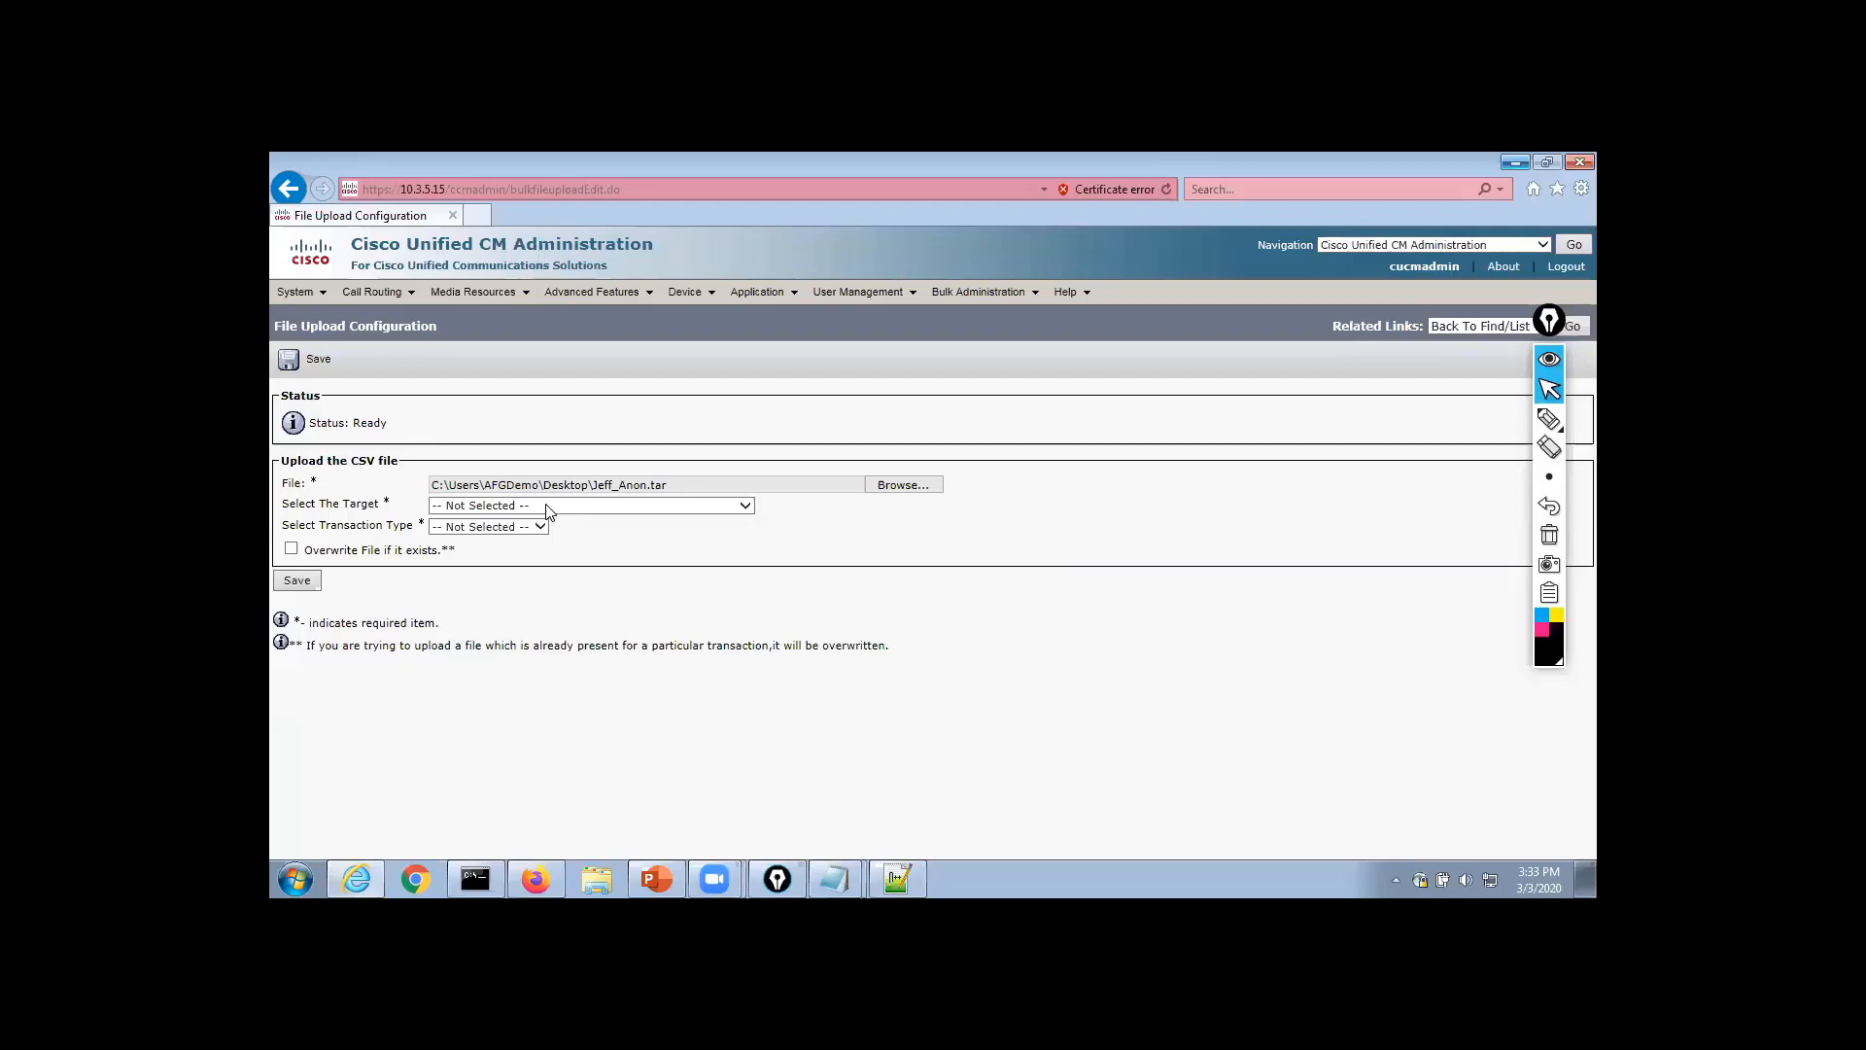
pyautogui.click(549, 507)
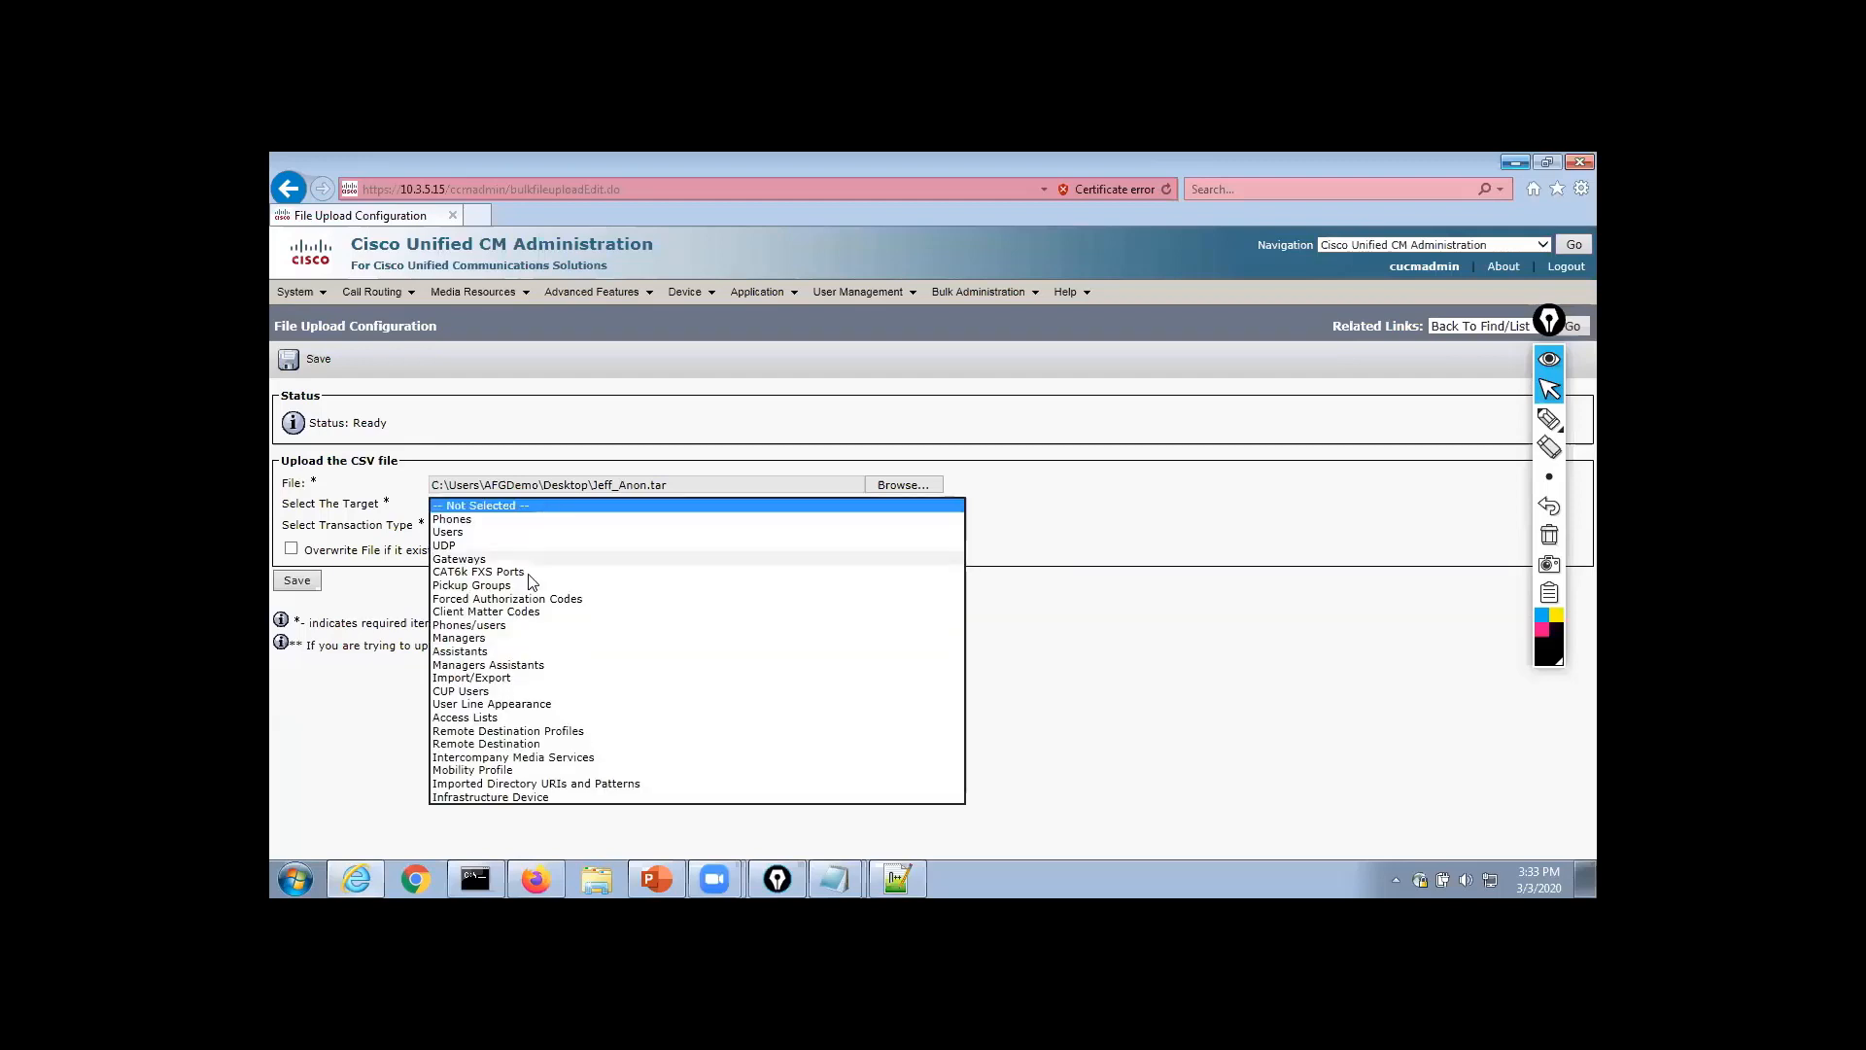
pyautogui.click(508, 678)
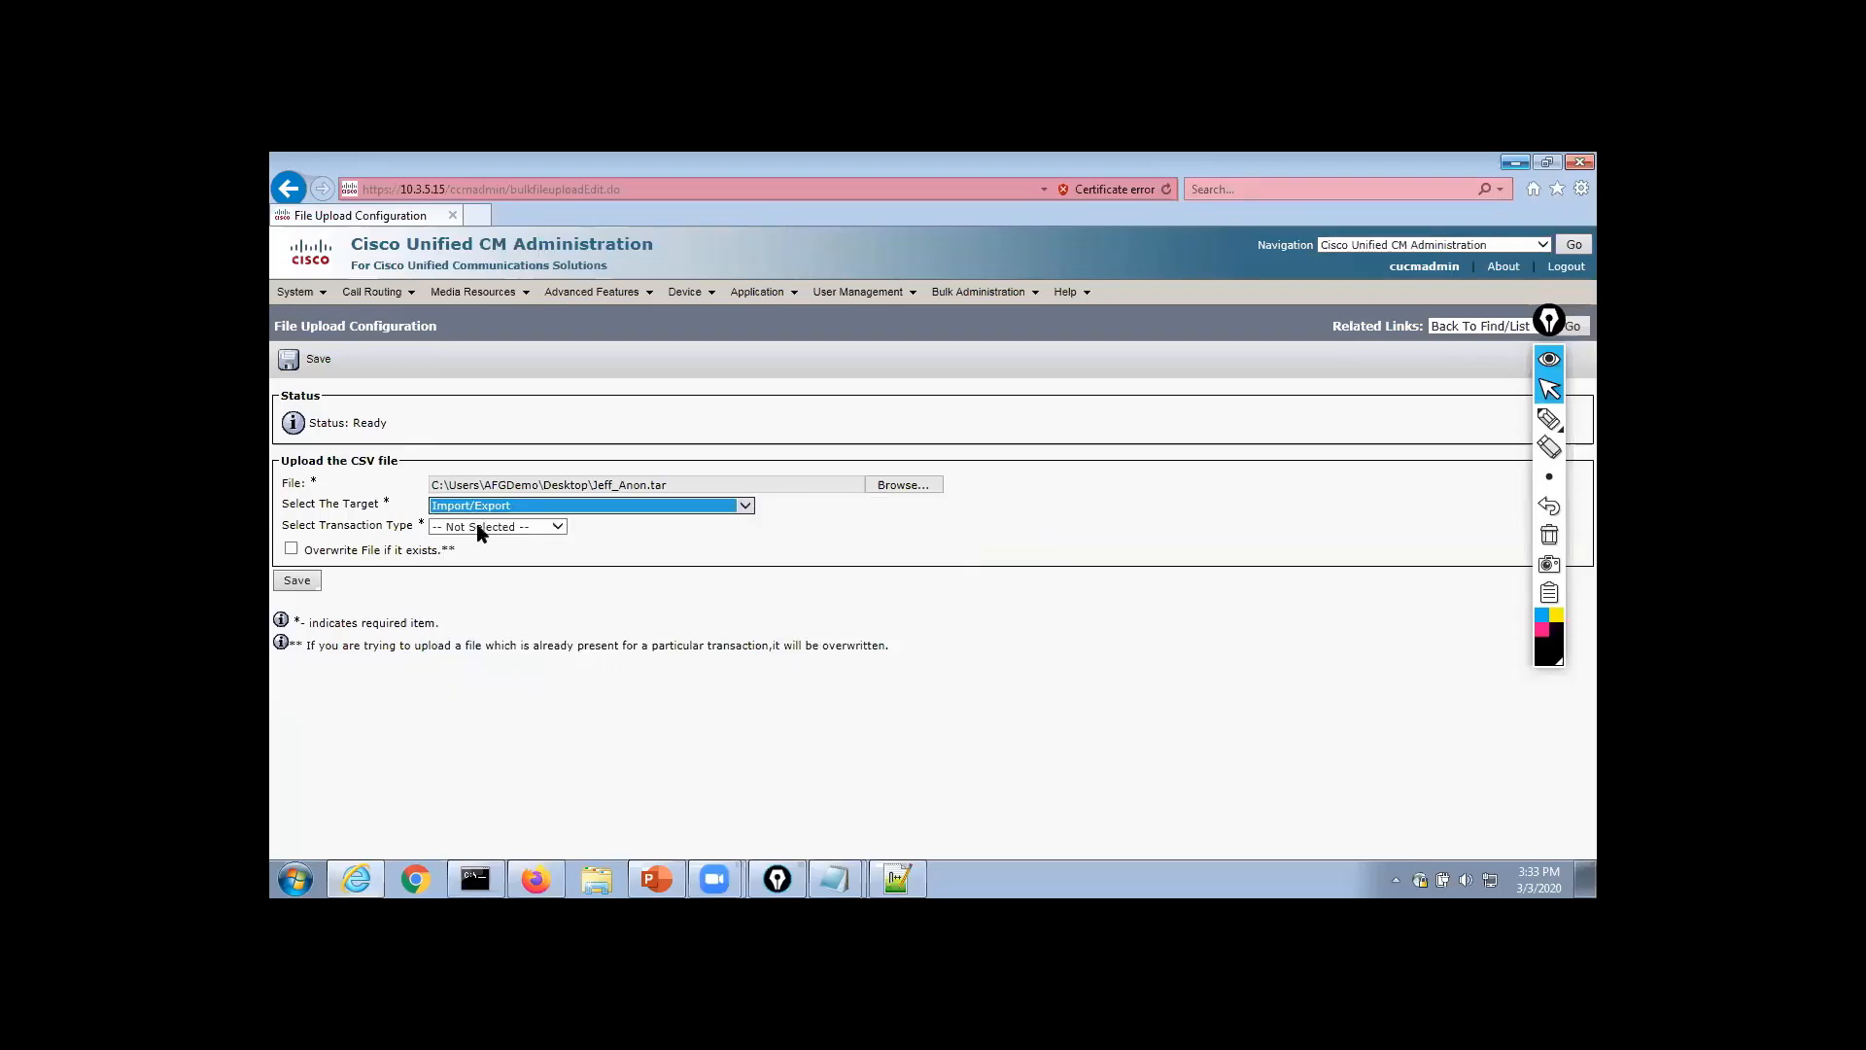
pyautogui.click(478, 528)
pyautogui.click(485, 542)
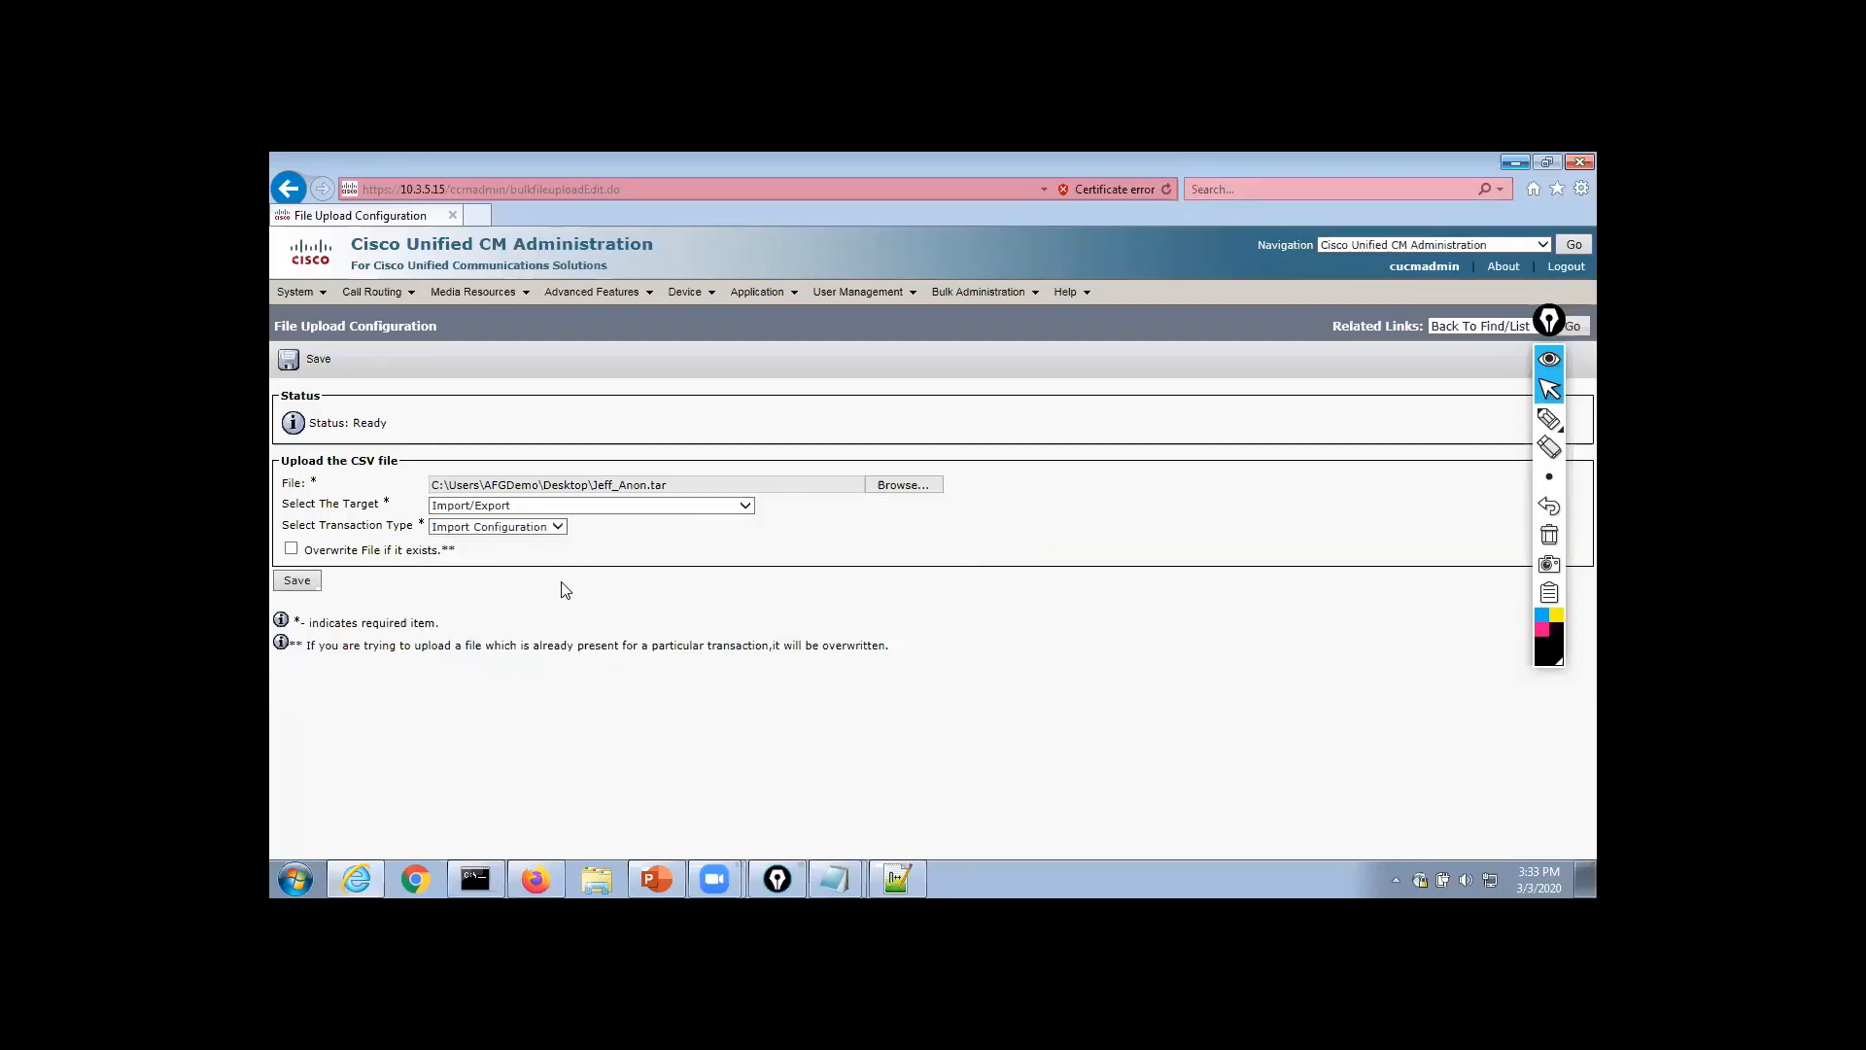
pyautogui.click(300, 581)
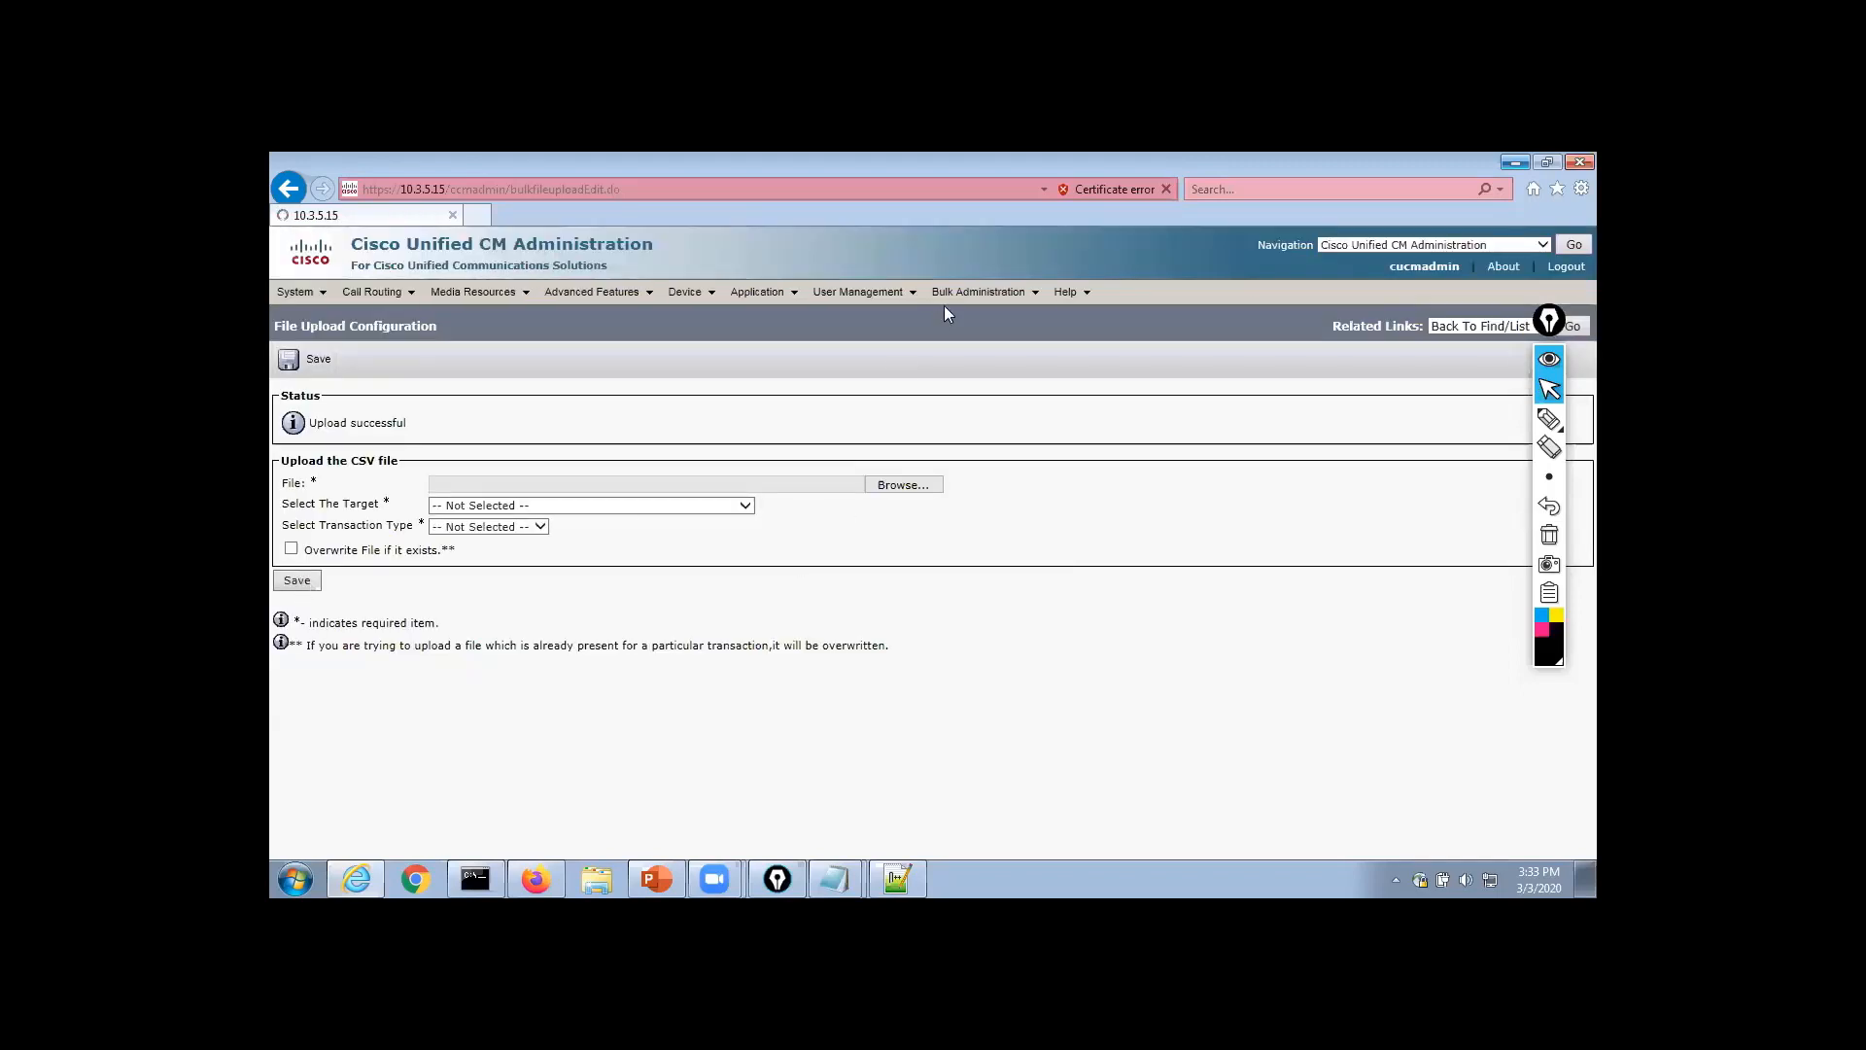
# Start a bulk configuration import with Jeff_Anon.tar as the file and proceed to its import options
pyautogui.click(978, 291)
pyautogui.moveTo(1021, 587)
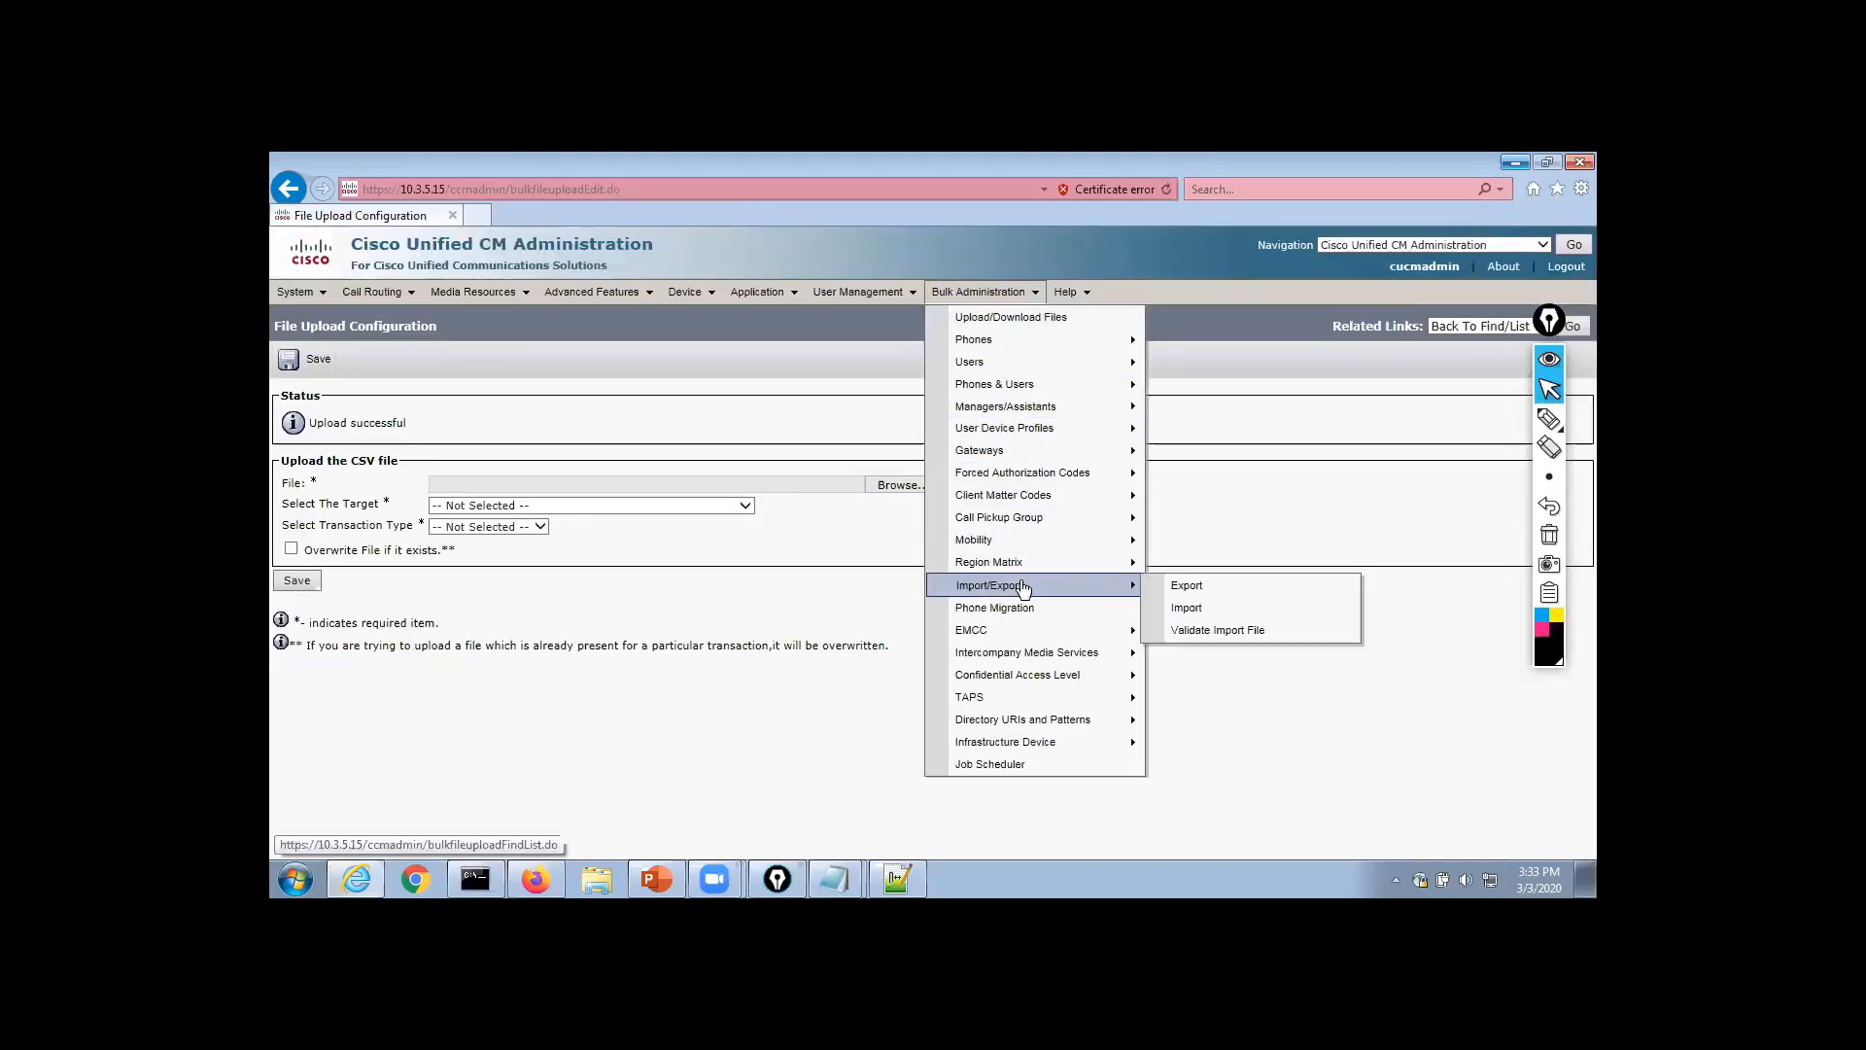
pyautogui.click(1245, 611)
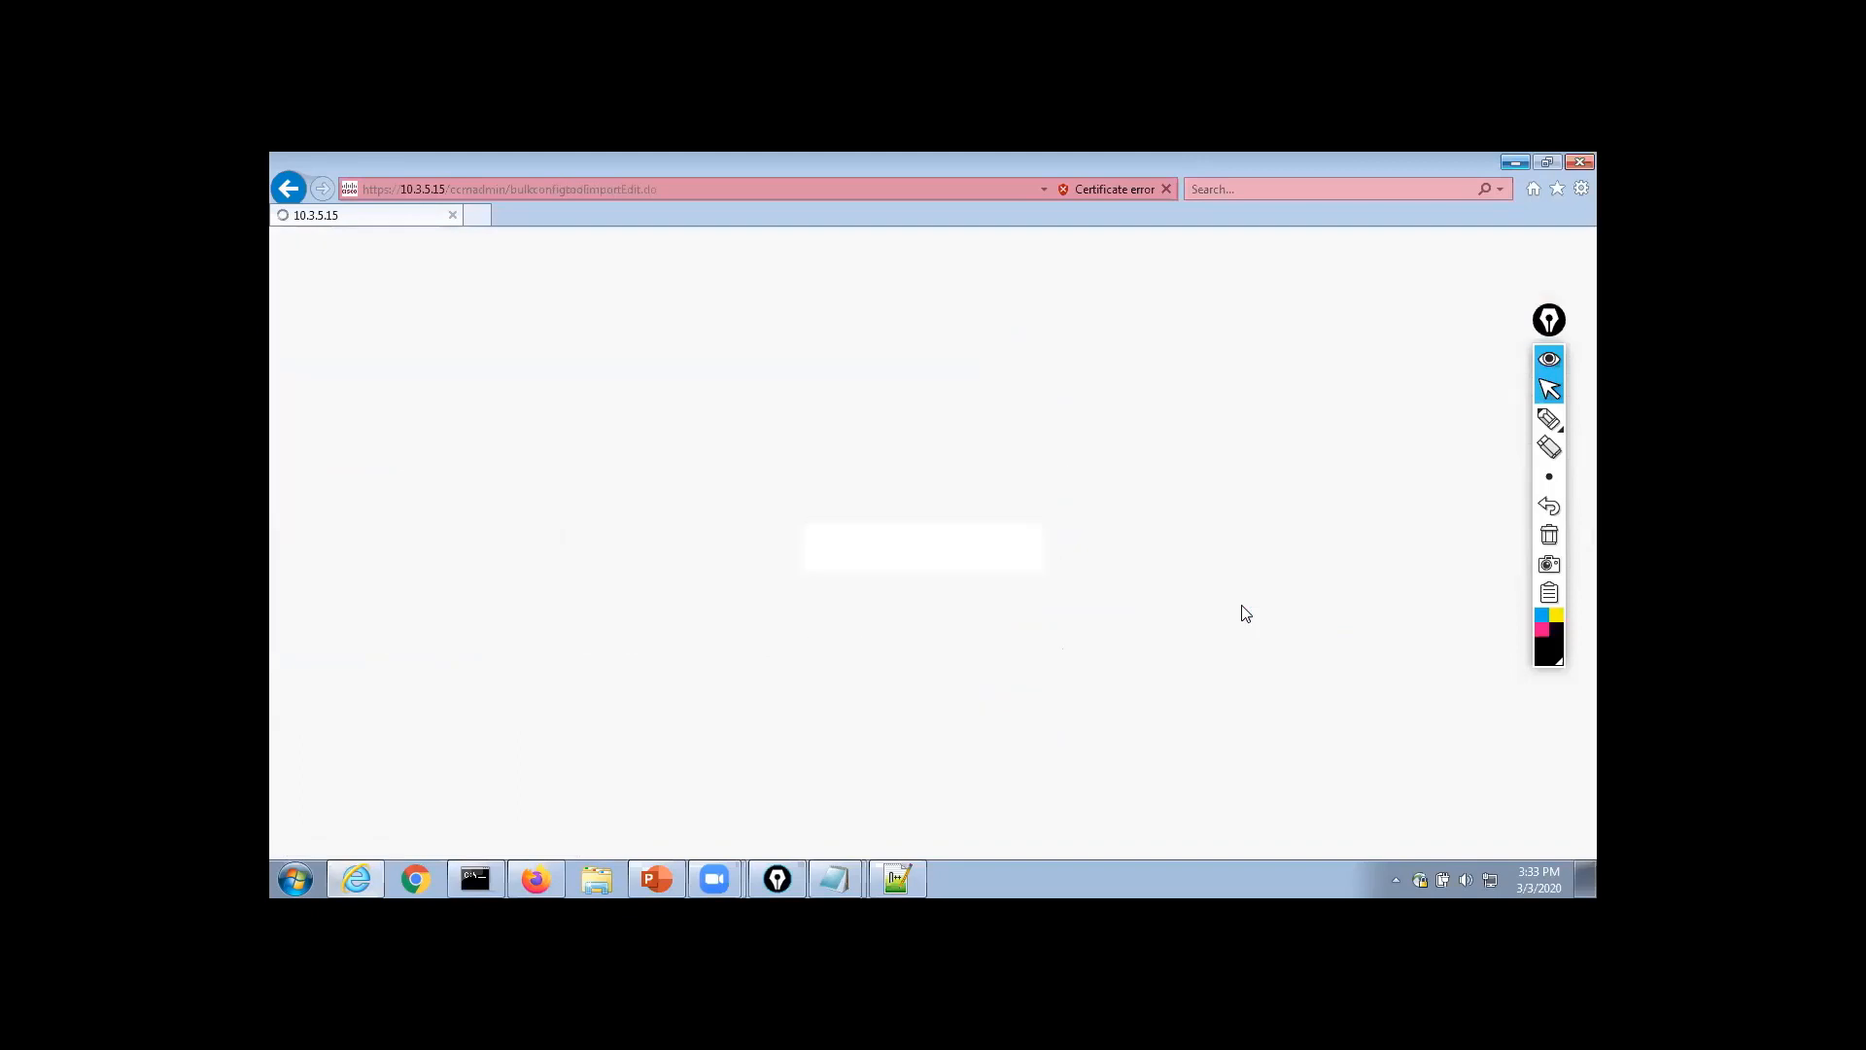
pyautogui.click(476, 476)
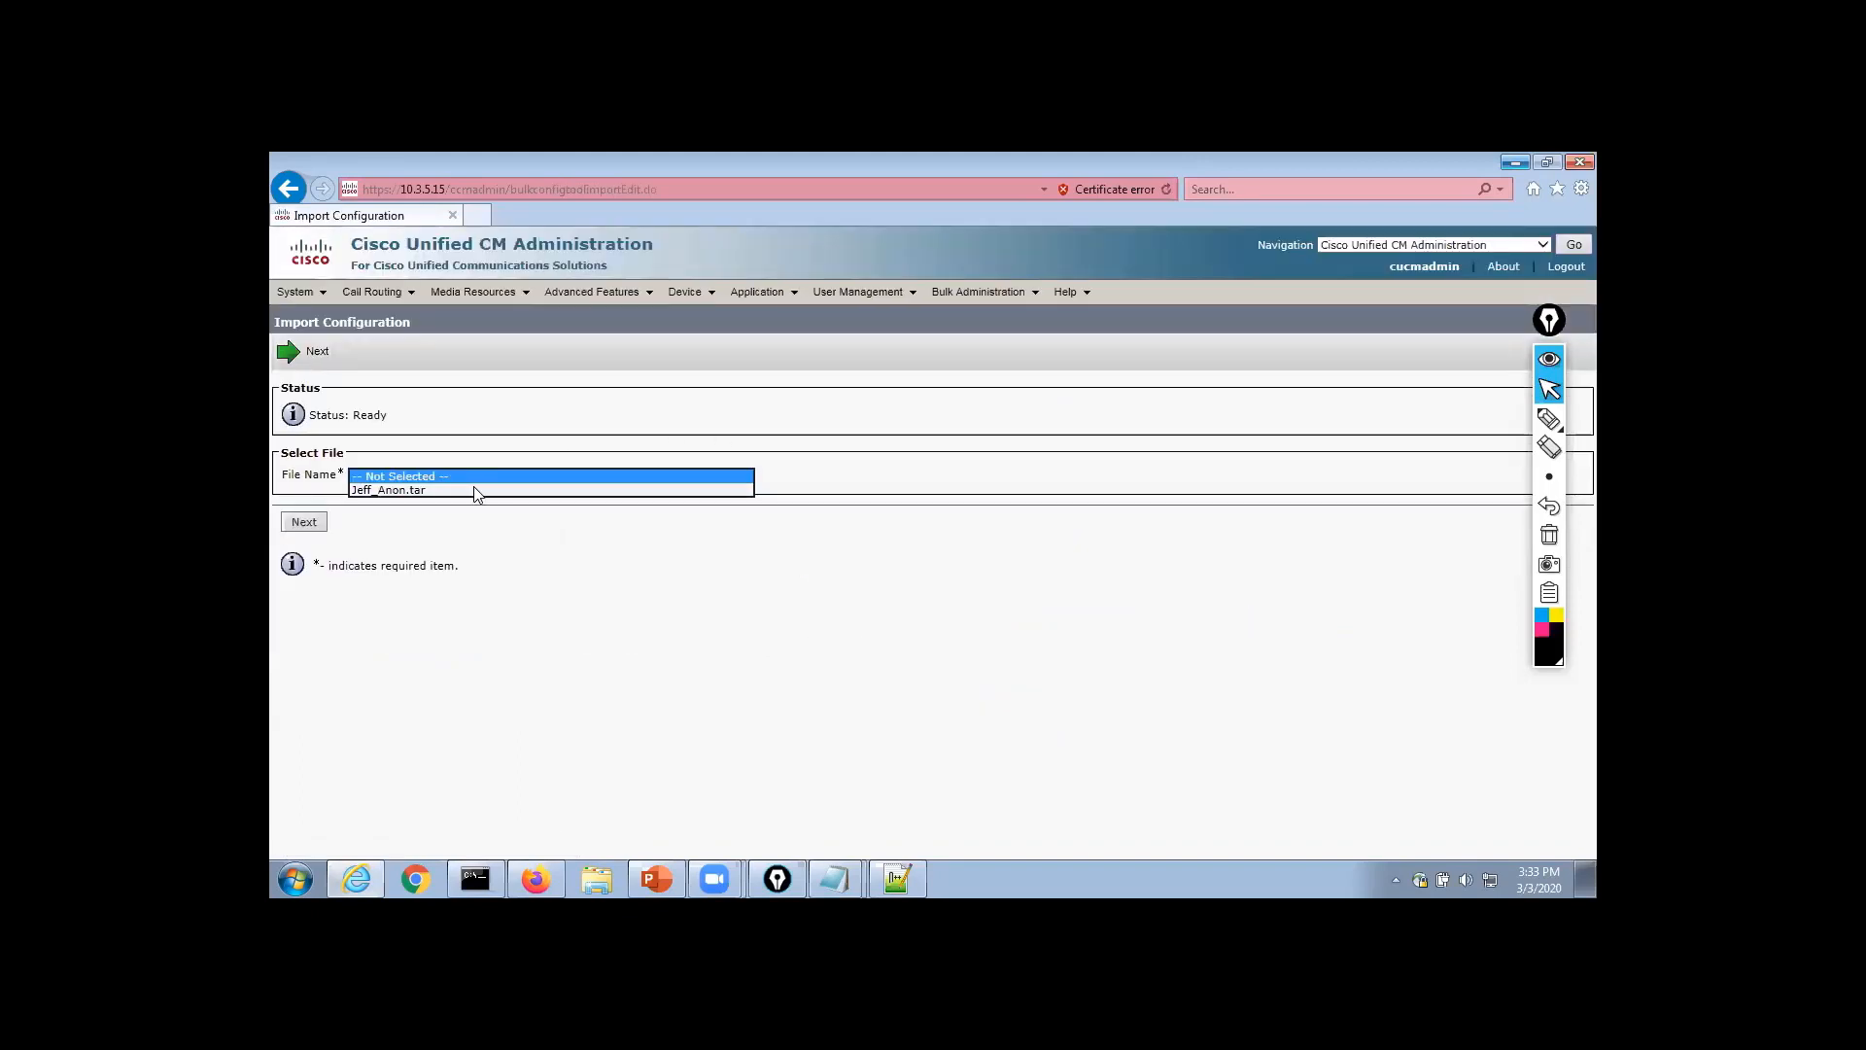
pyautogui.click(474, 490)
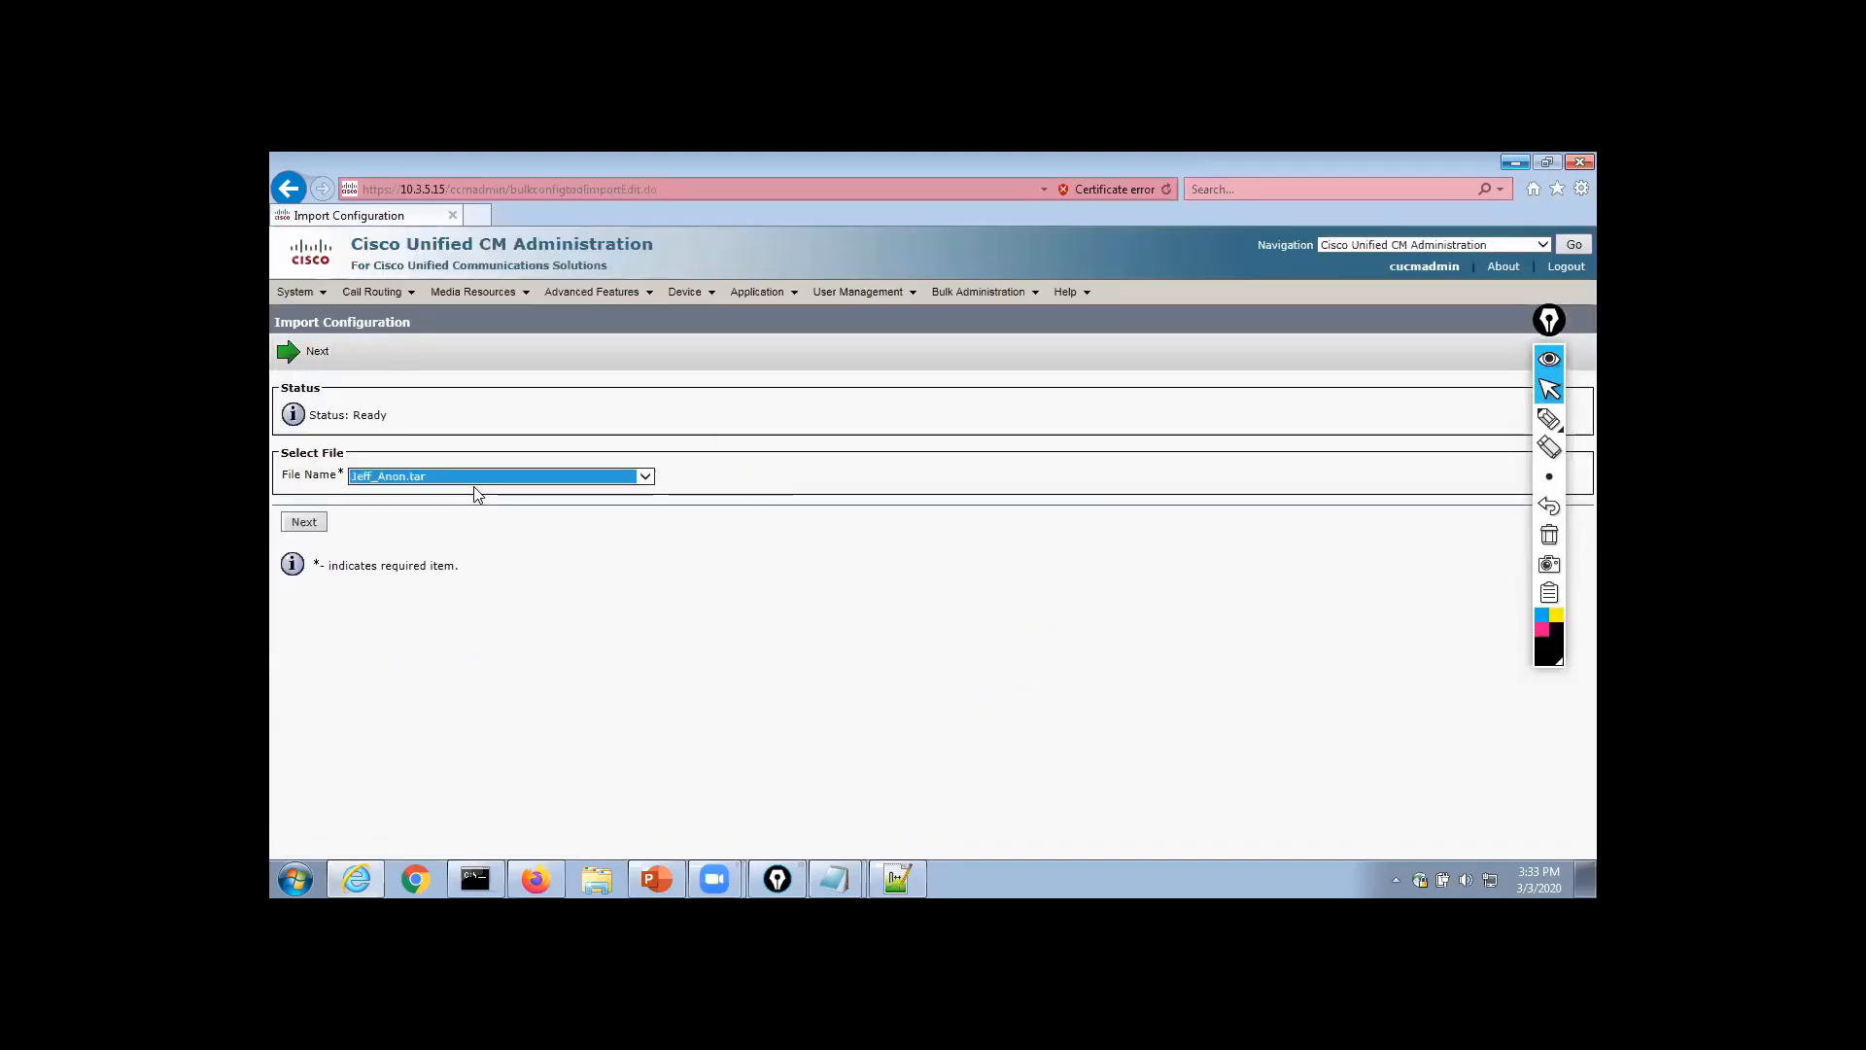
pyautogui.click(301, 522)
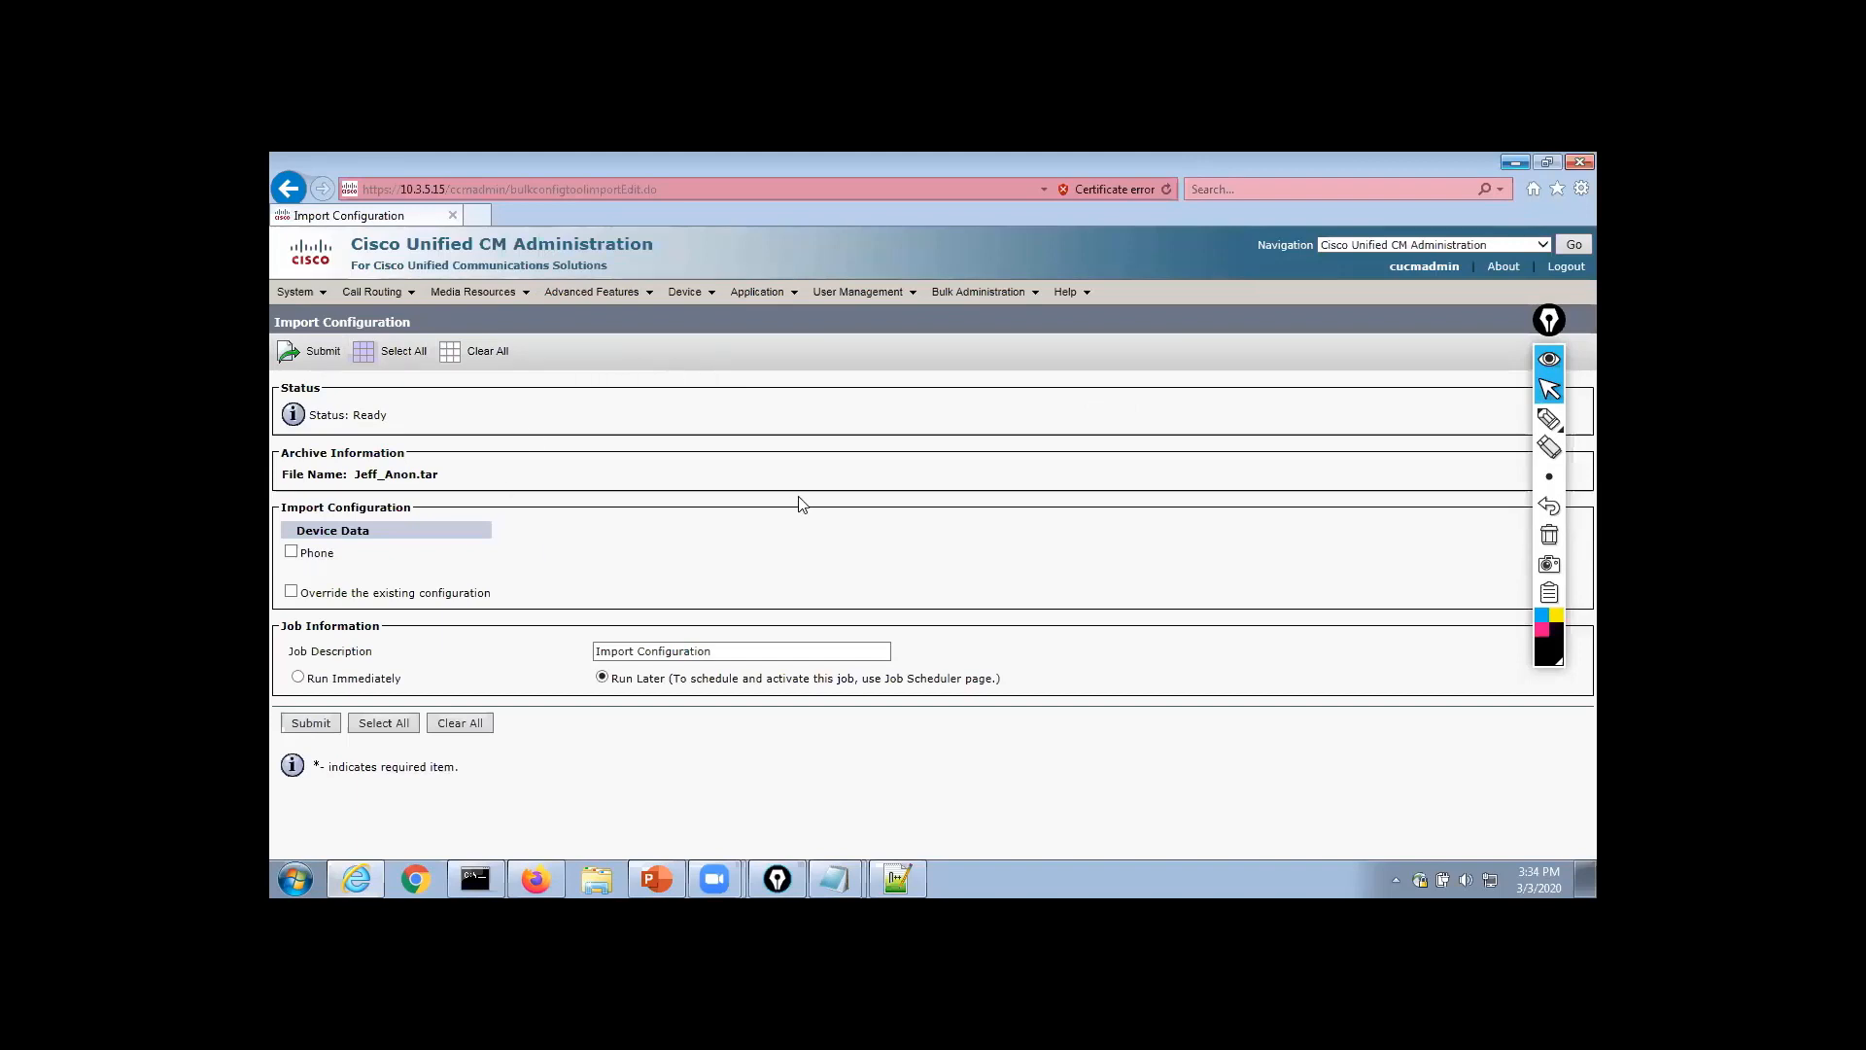
# Submit the configuration import of the Phone data and open the resulting Import Configuration job's details in the Job Scheduler
pyautogui.click(290, 551)
pyautogui.click(302, 723)
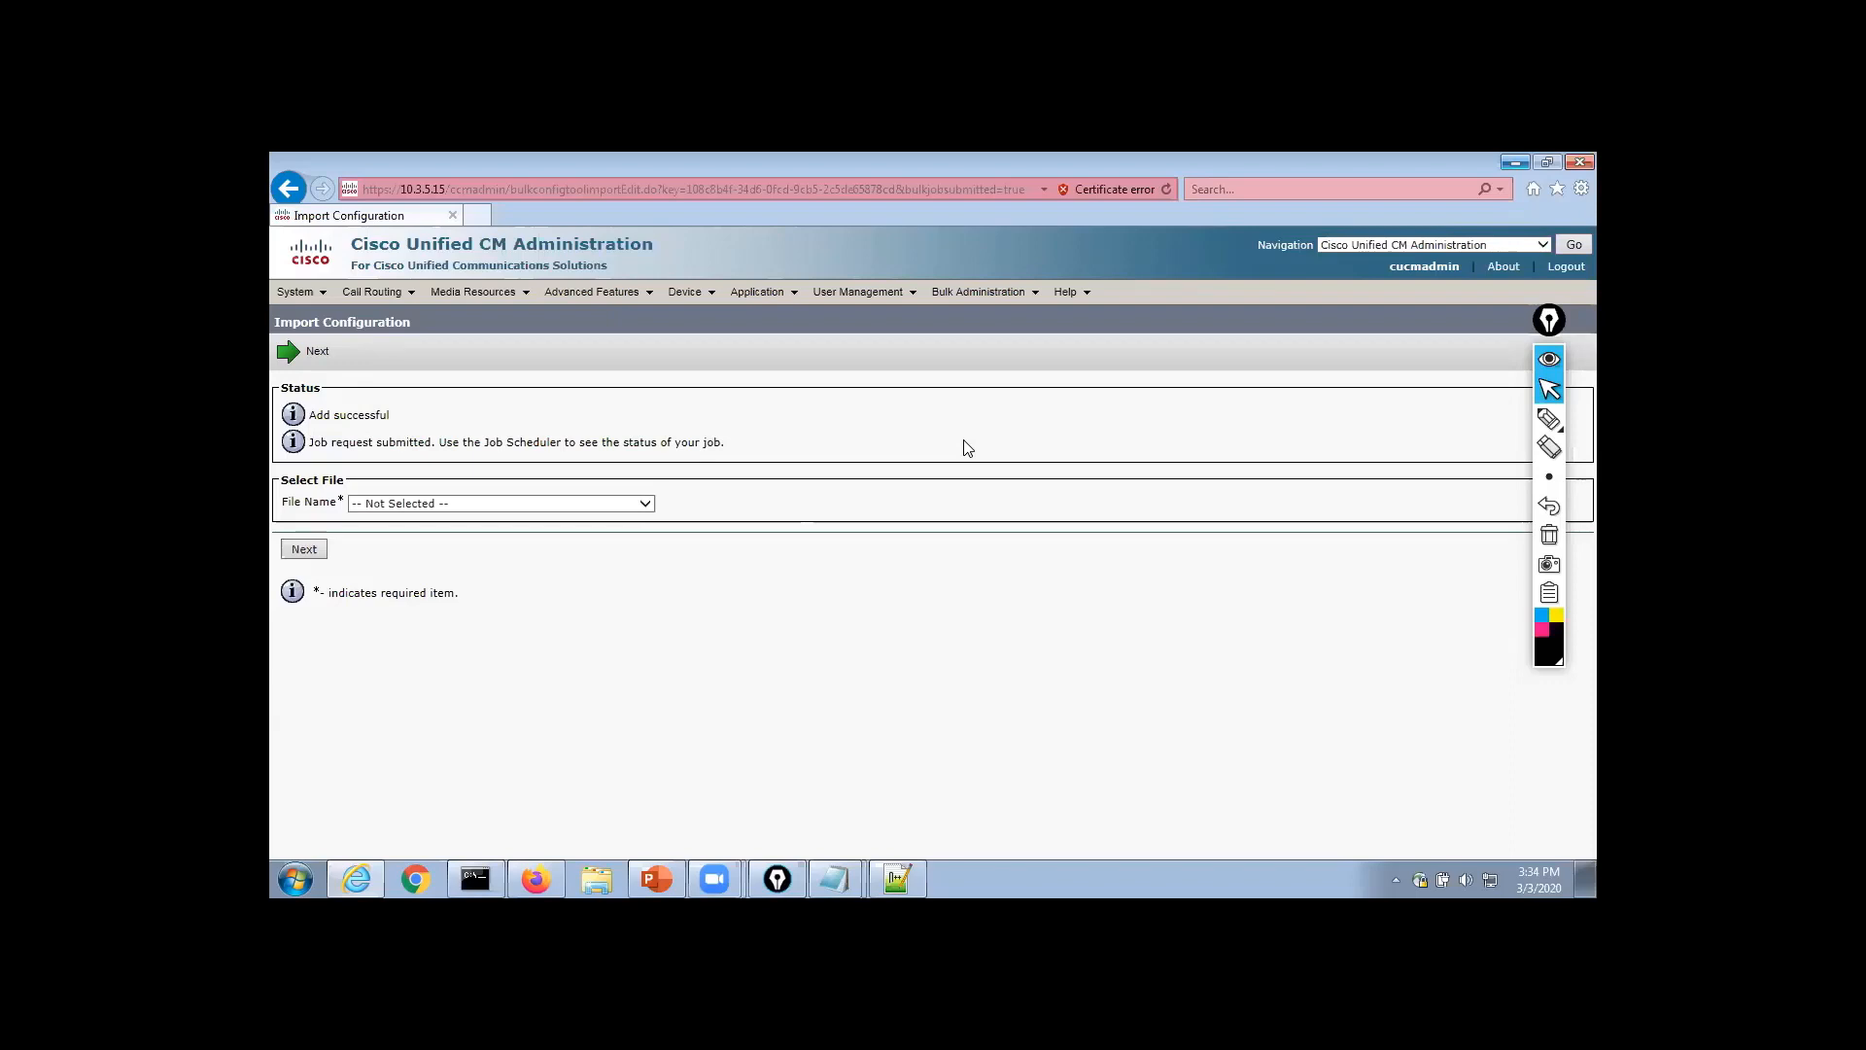
pyautogui.moveTo(980, 298)
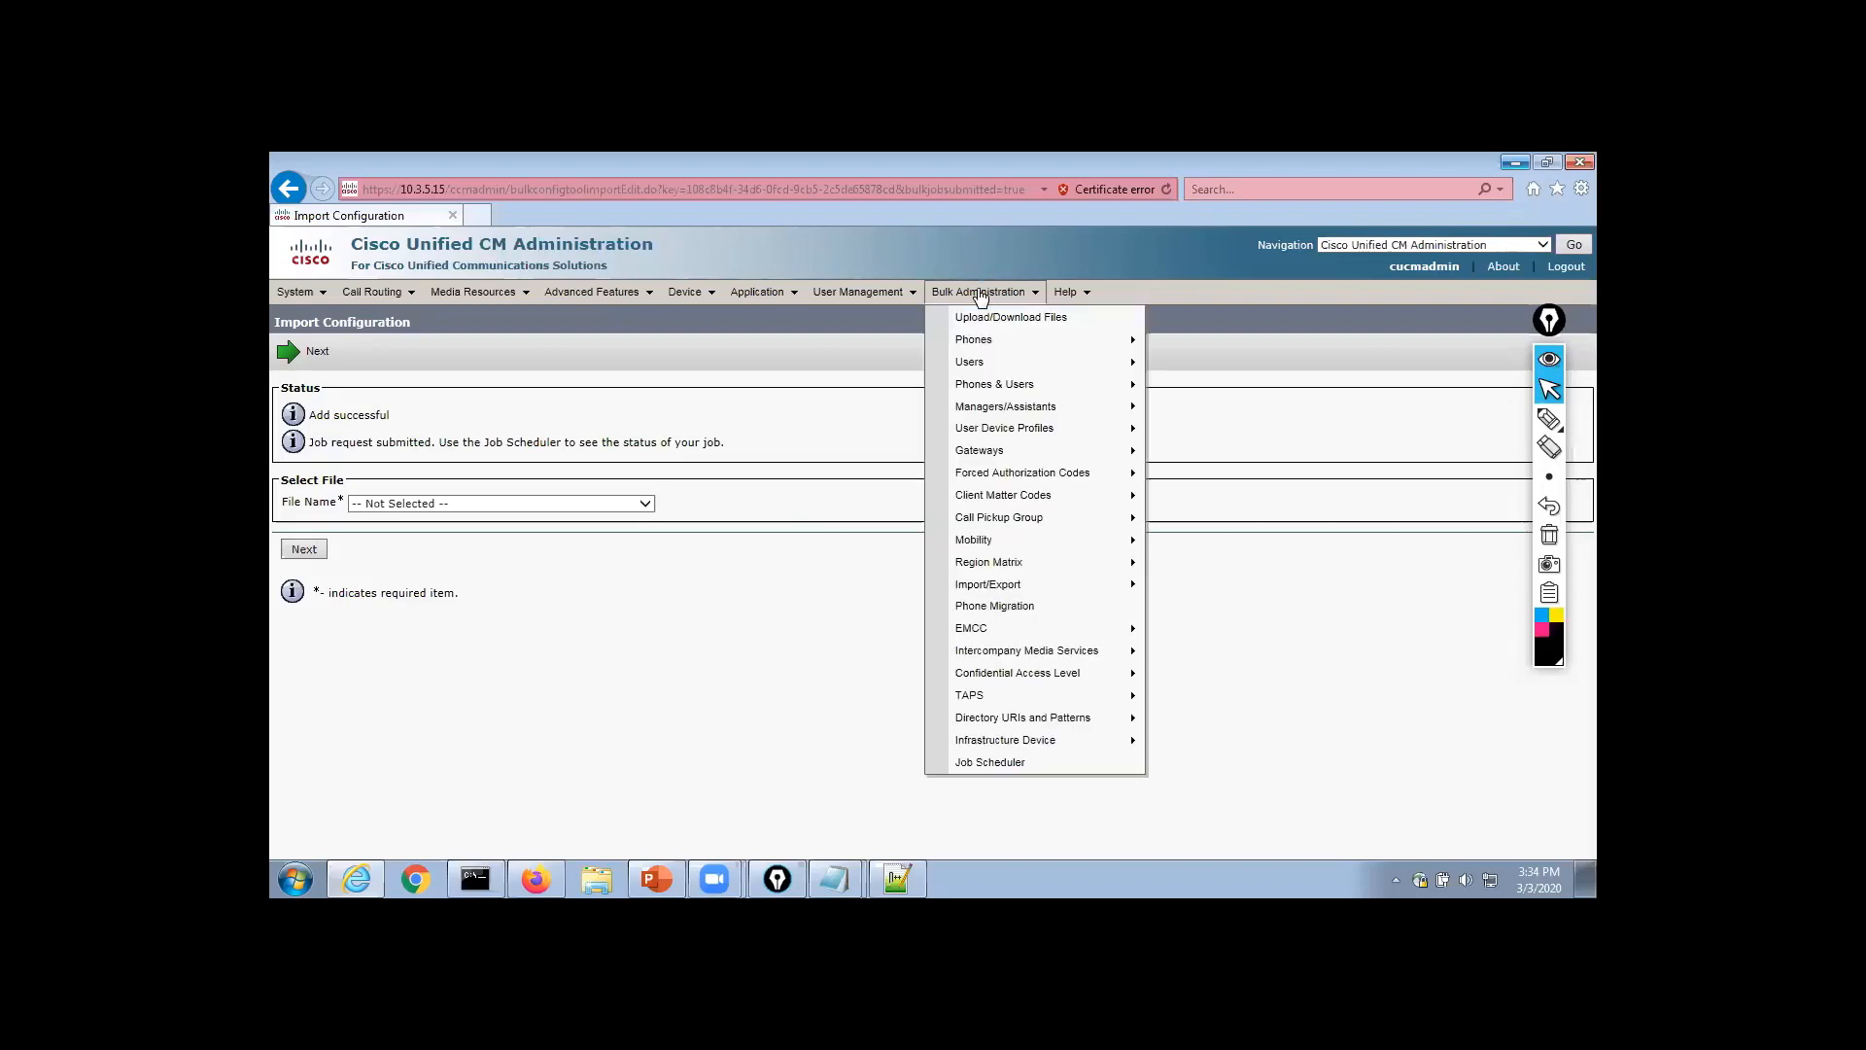
pyautogui.click(1015, 763)
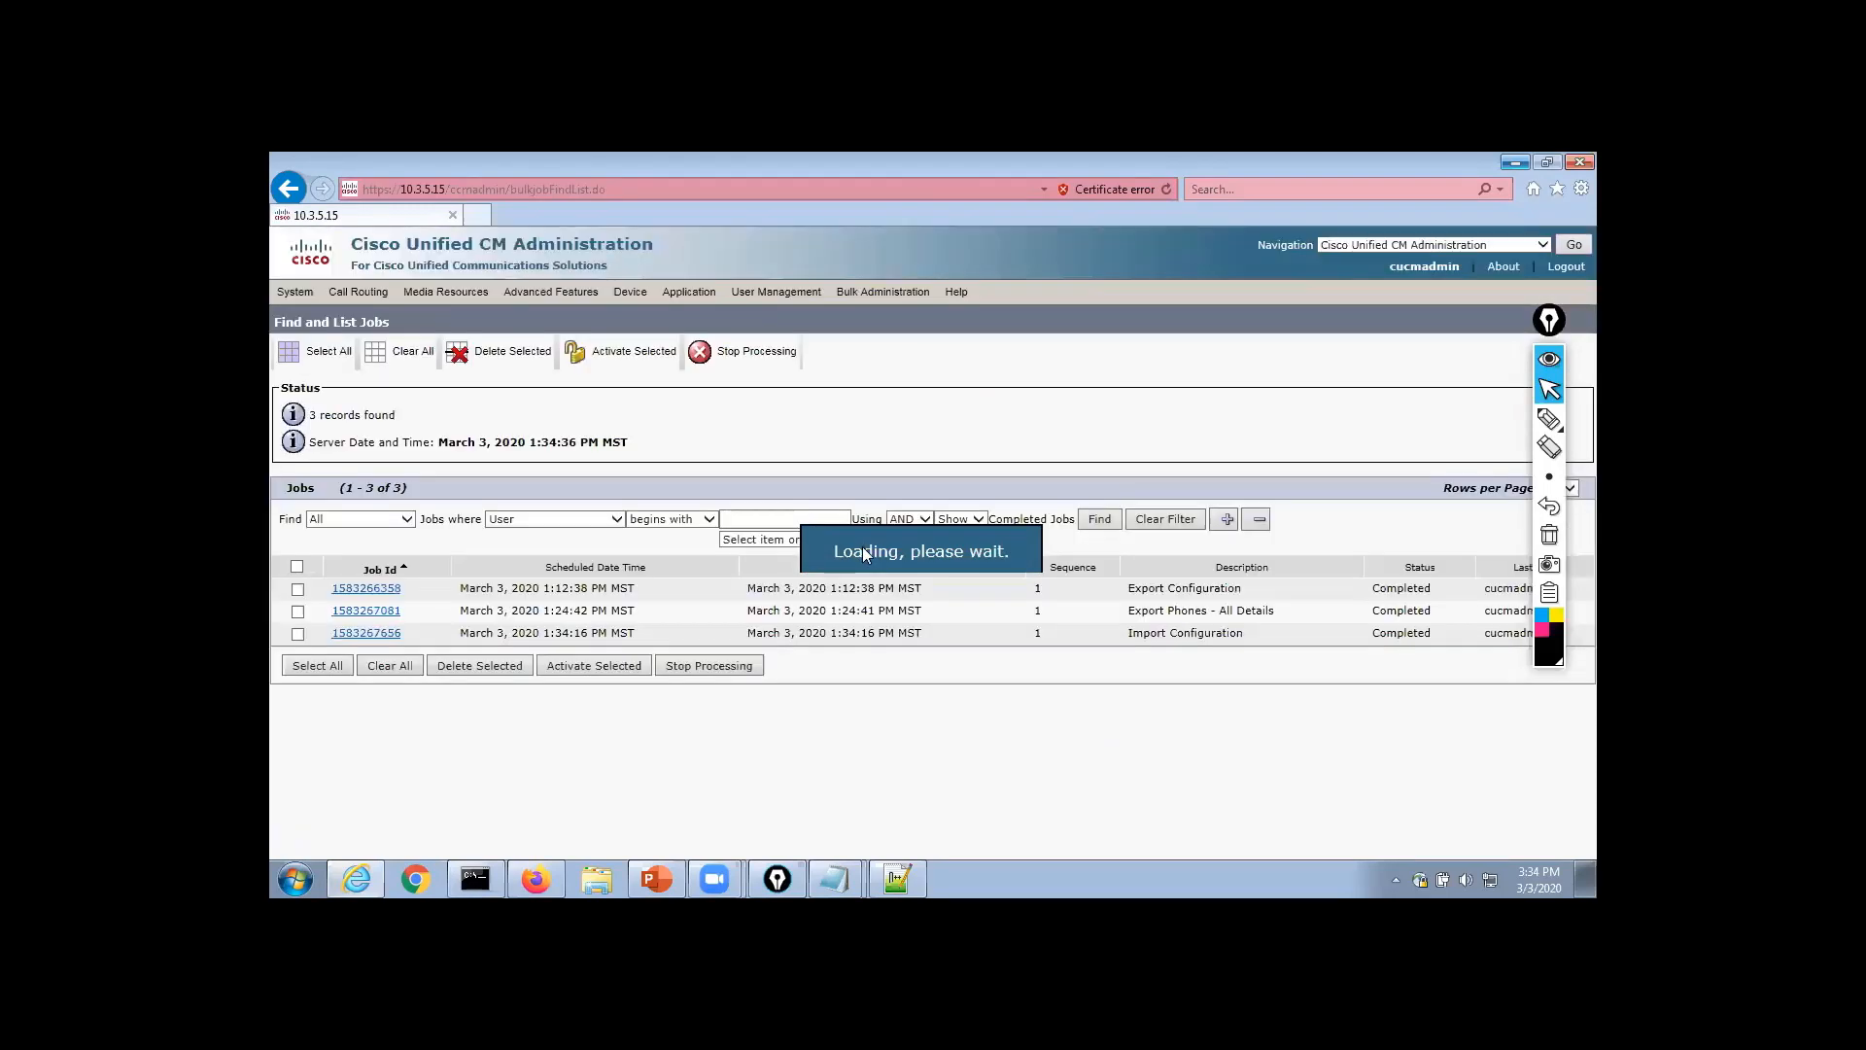
pyautogui.click(342, 634)
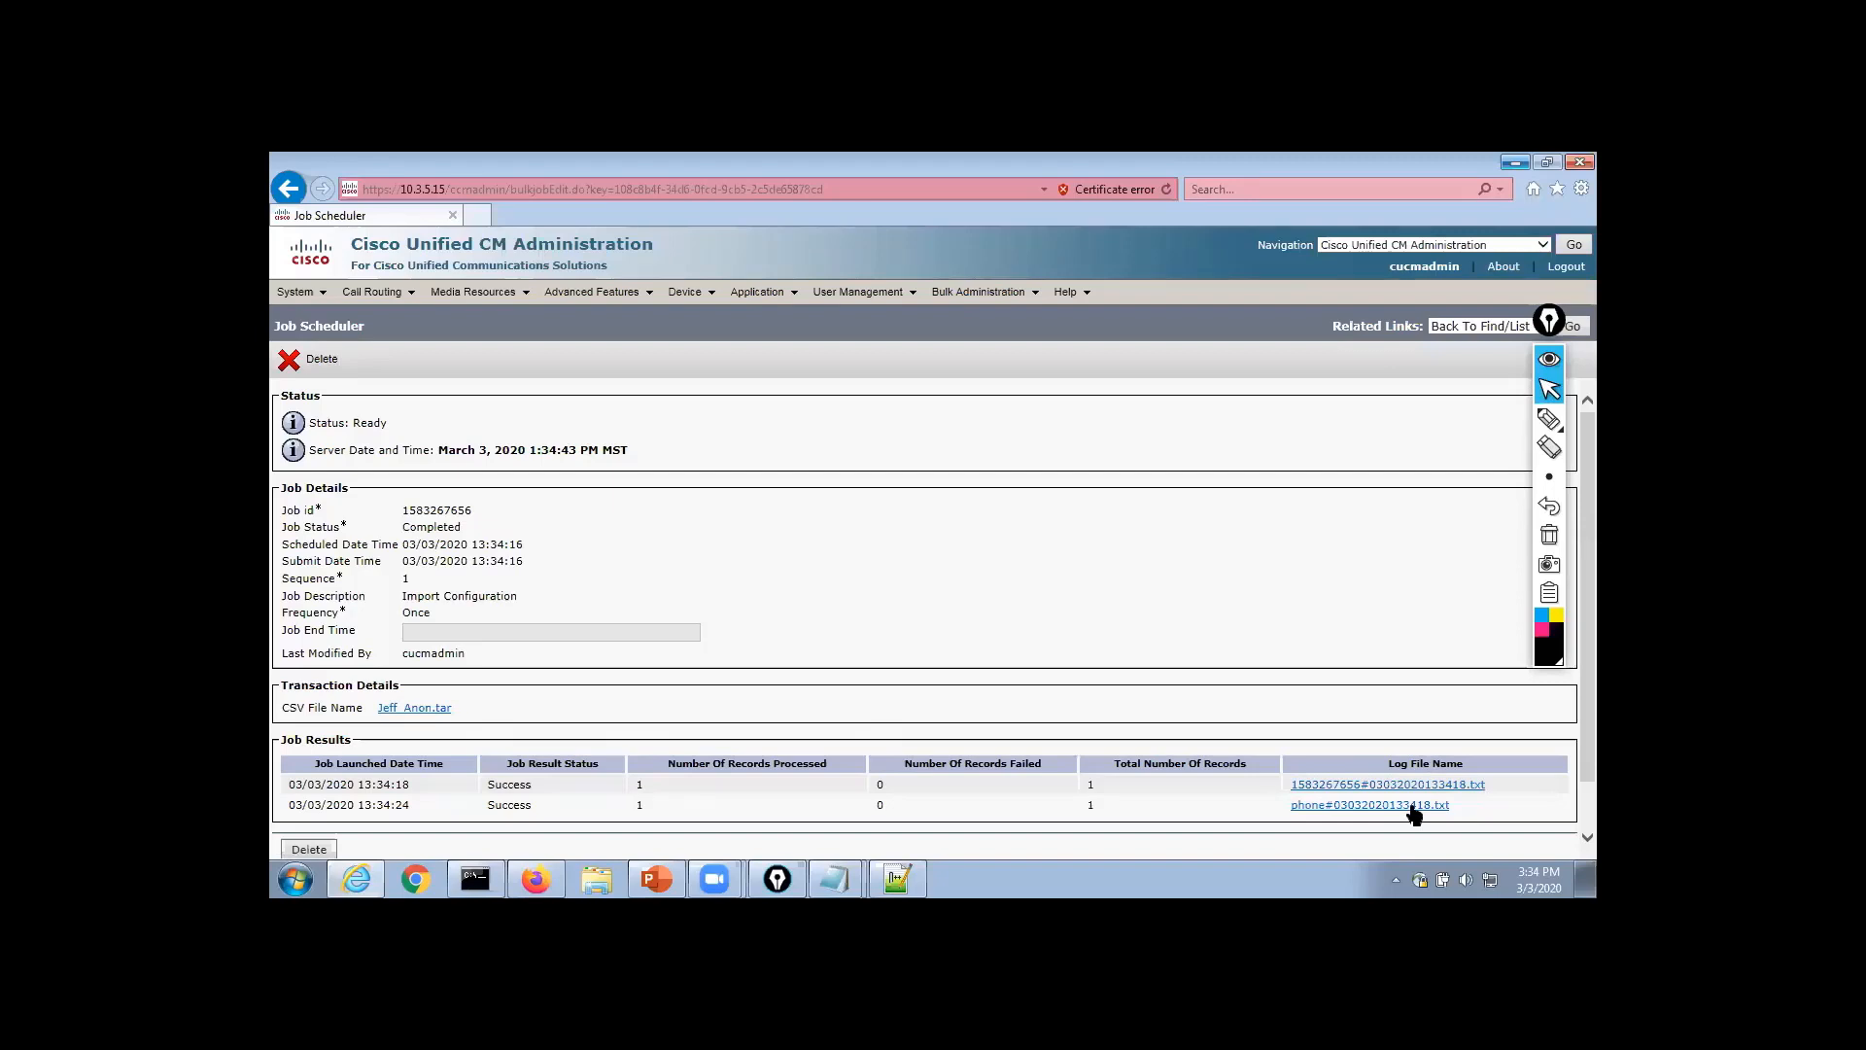
pyautogui.moveTo(688, 294)
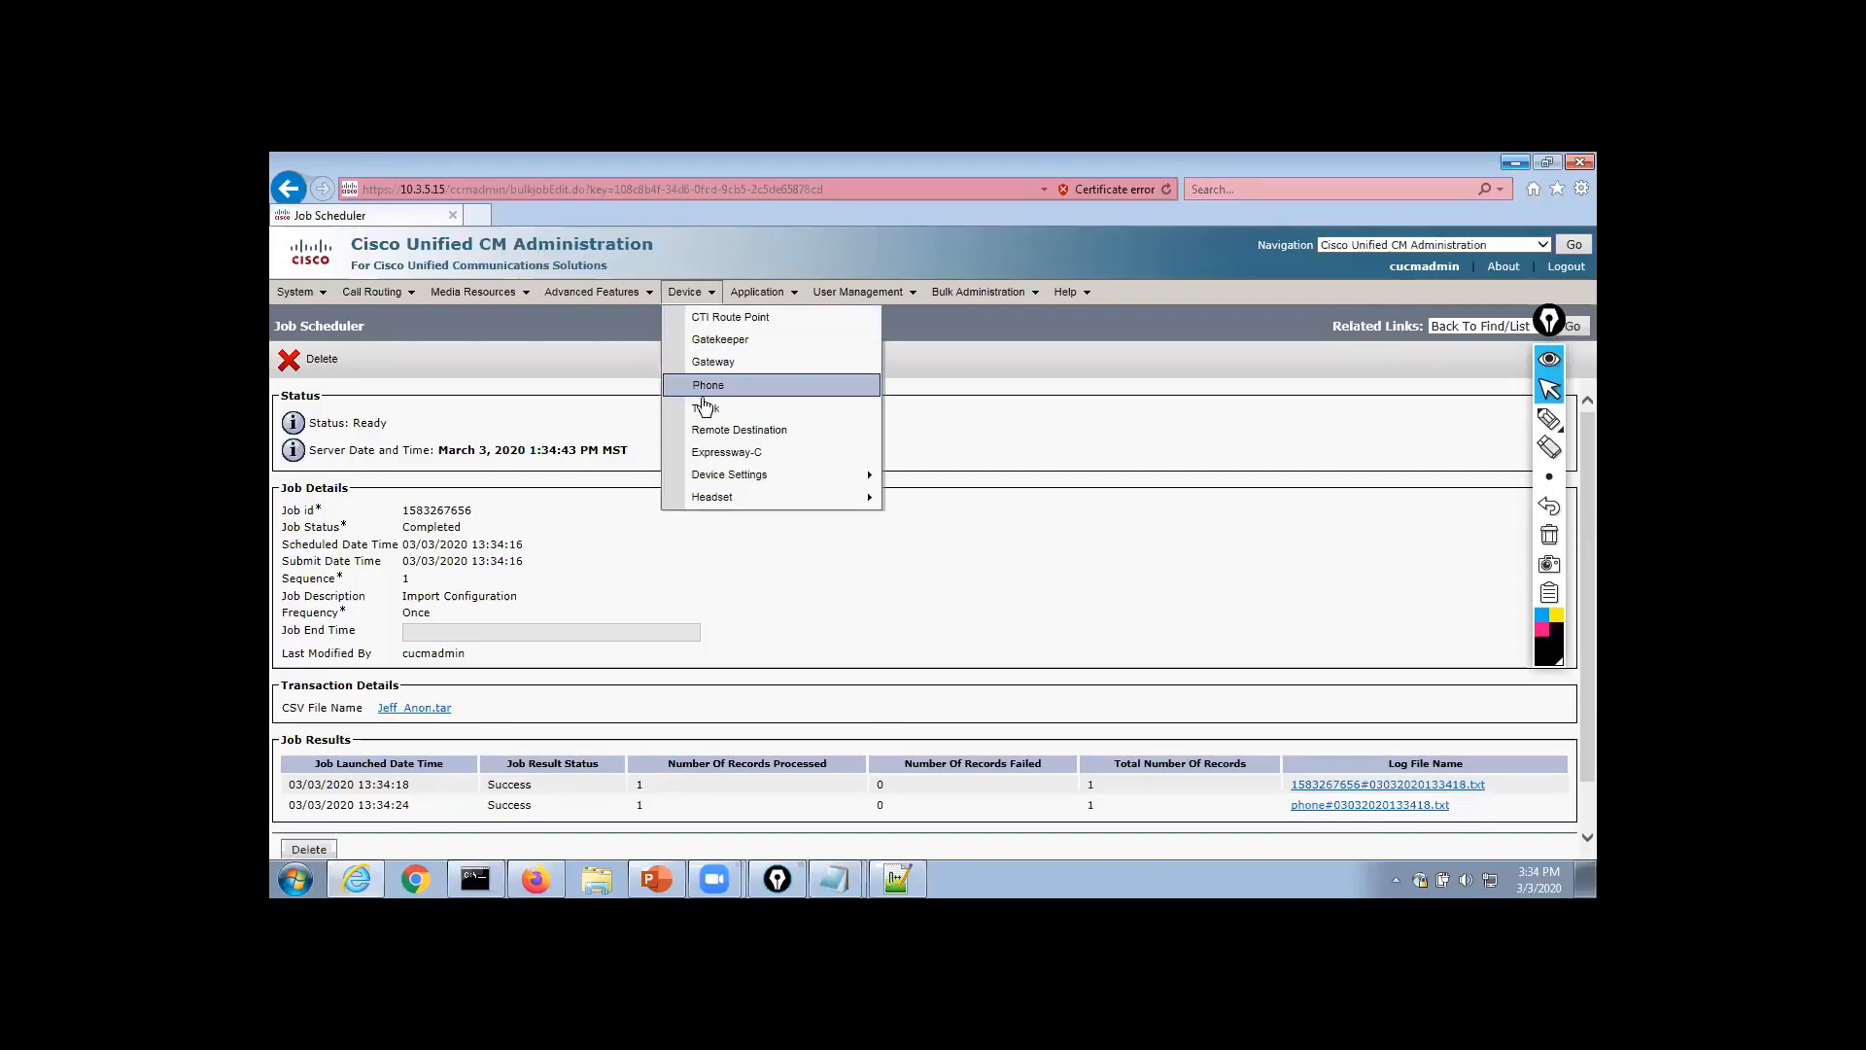
pyautogui.click(706, 387)
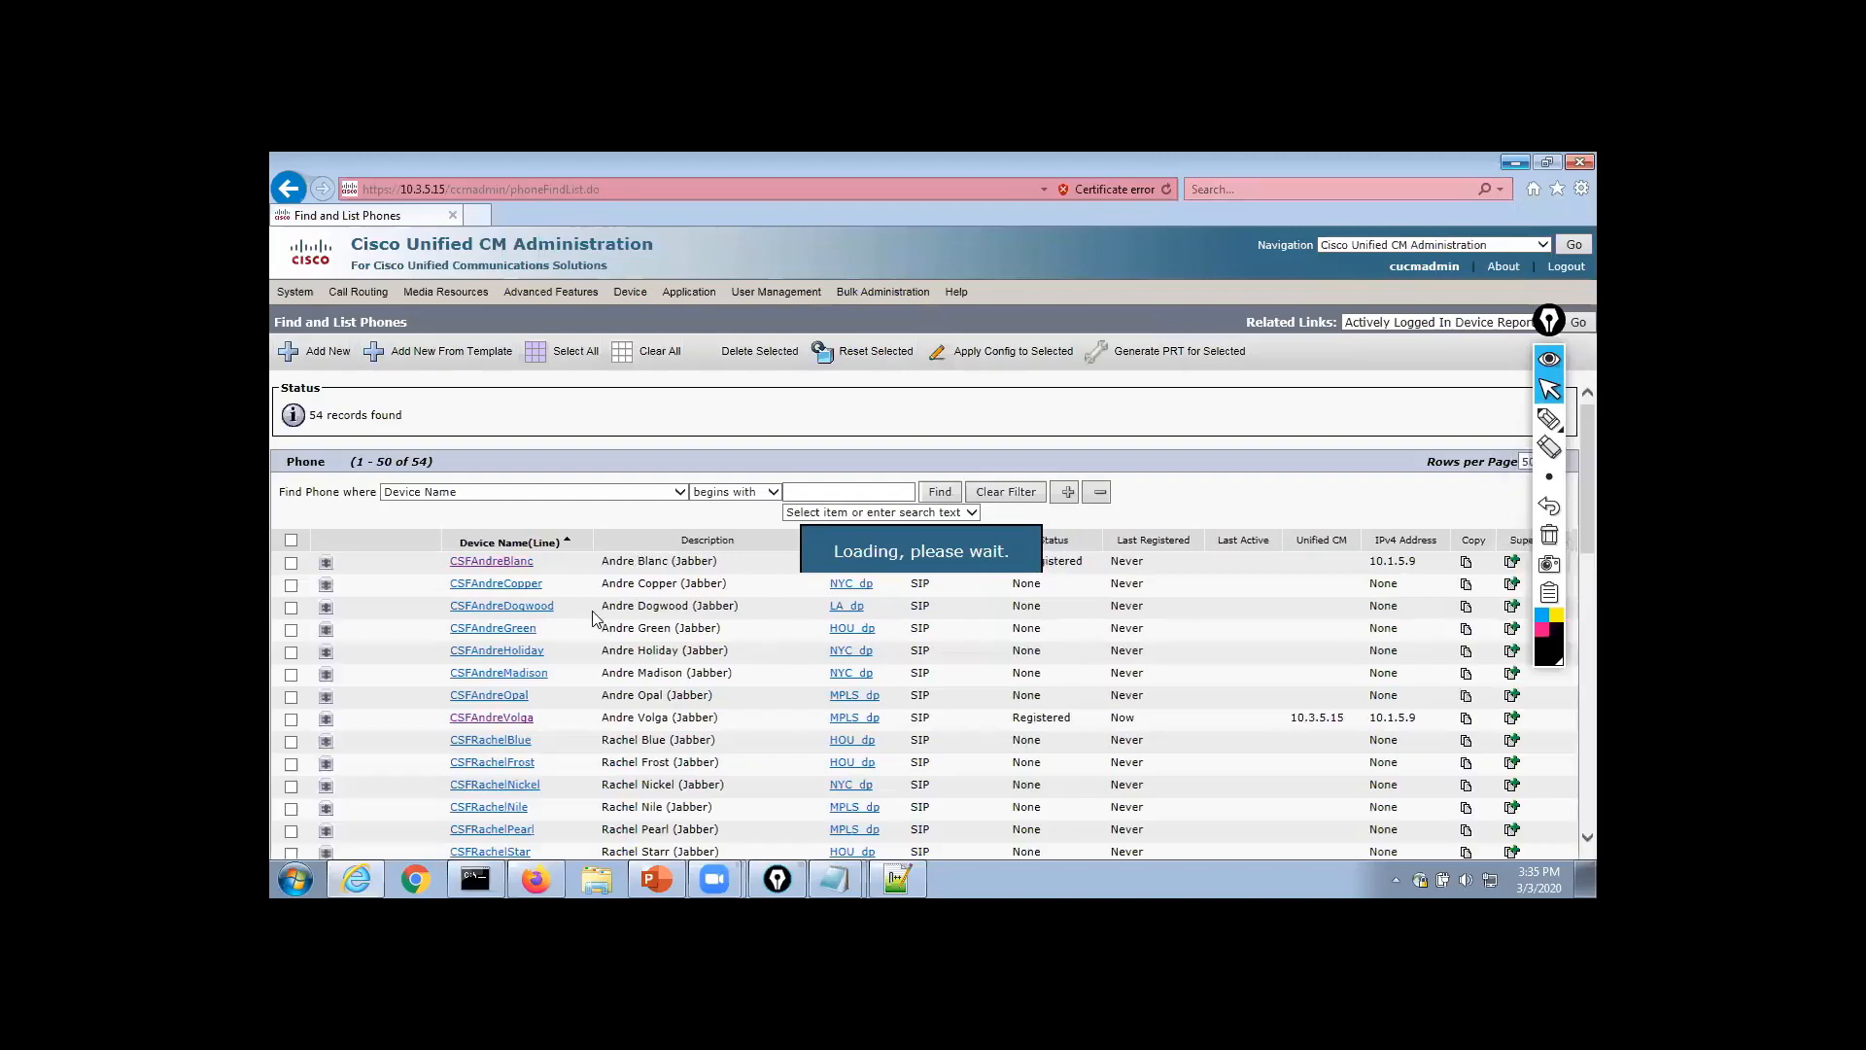
pyautogui.scroll(-1, 550, 657)
pyautogui.scroll(-4, 550, 656)
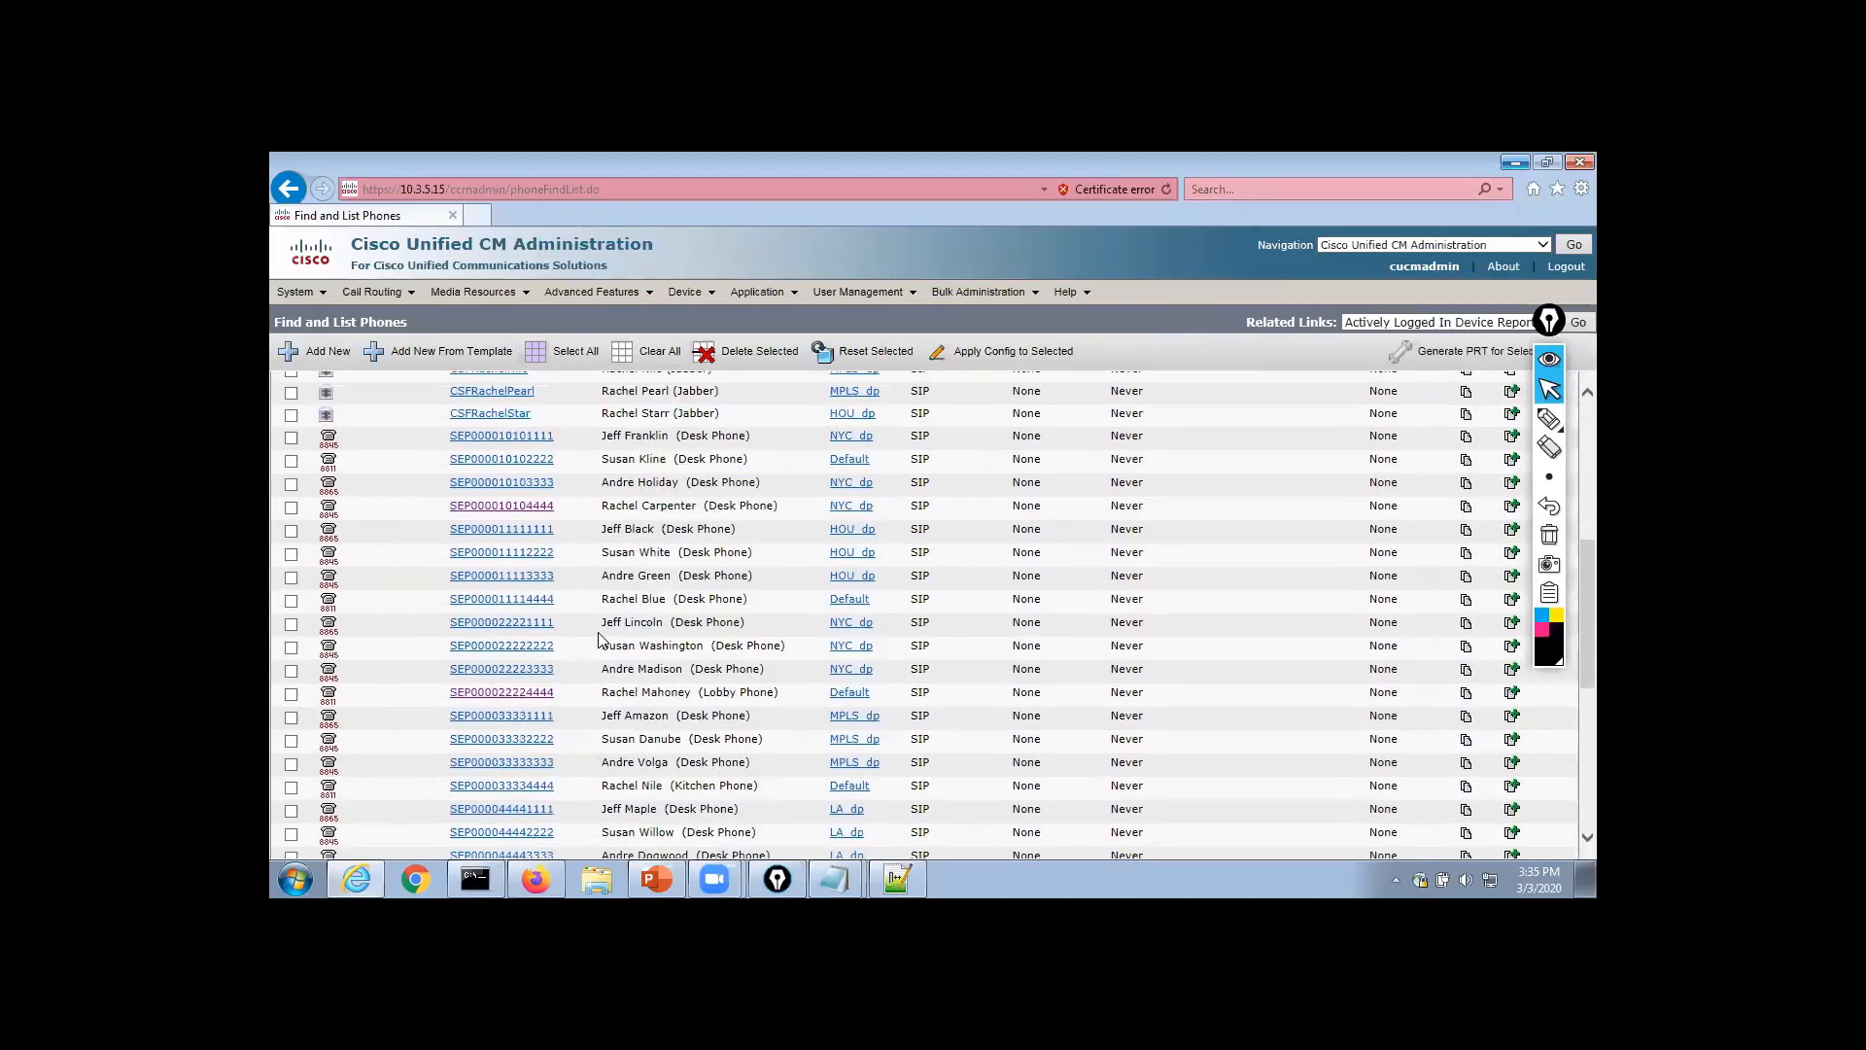
pyautogui.click(493, 530)
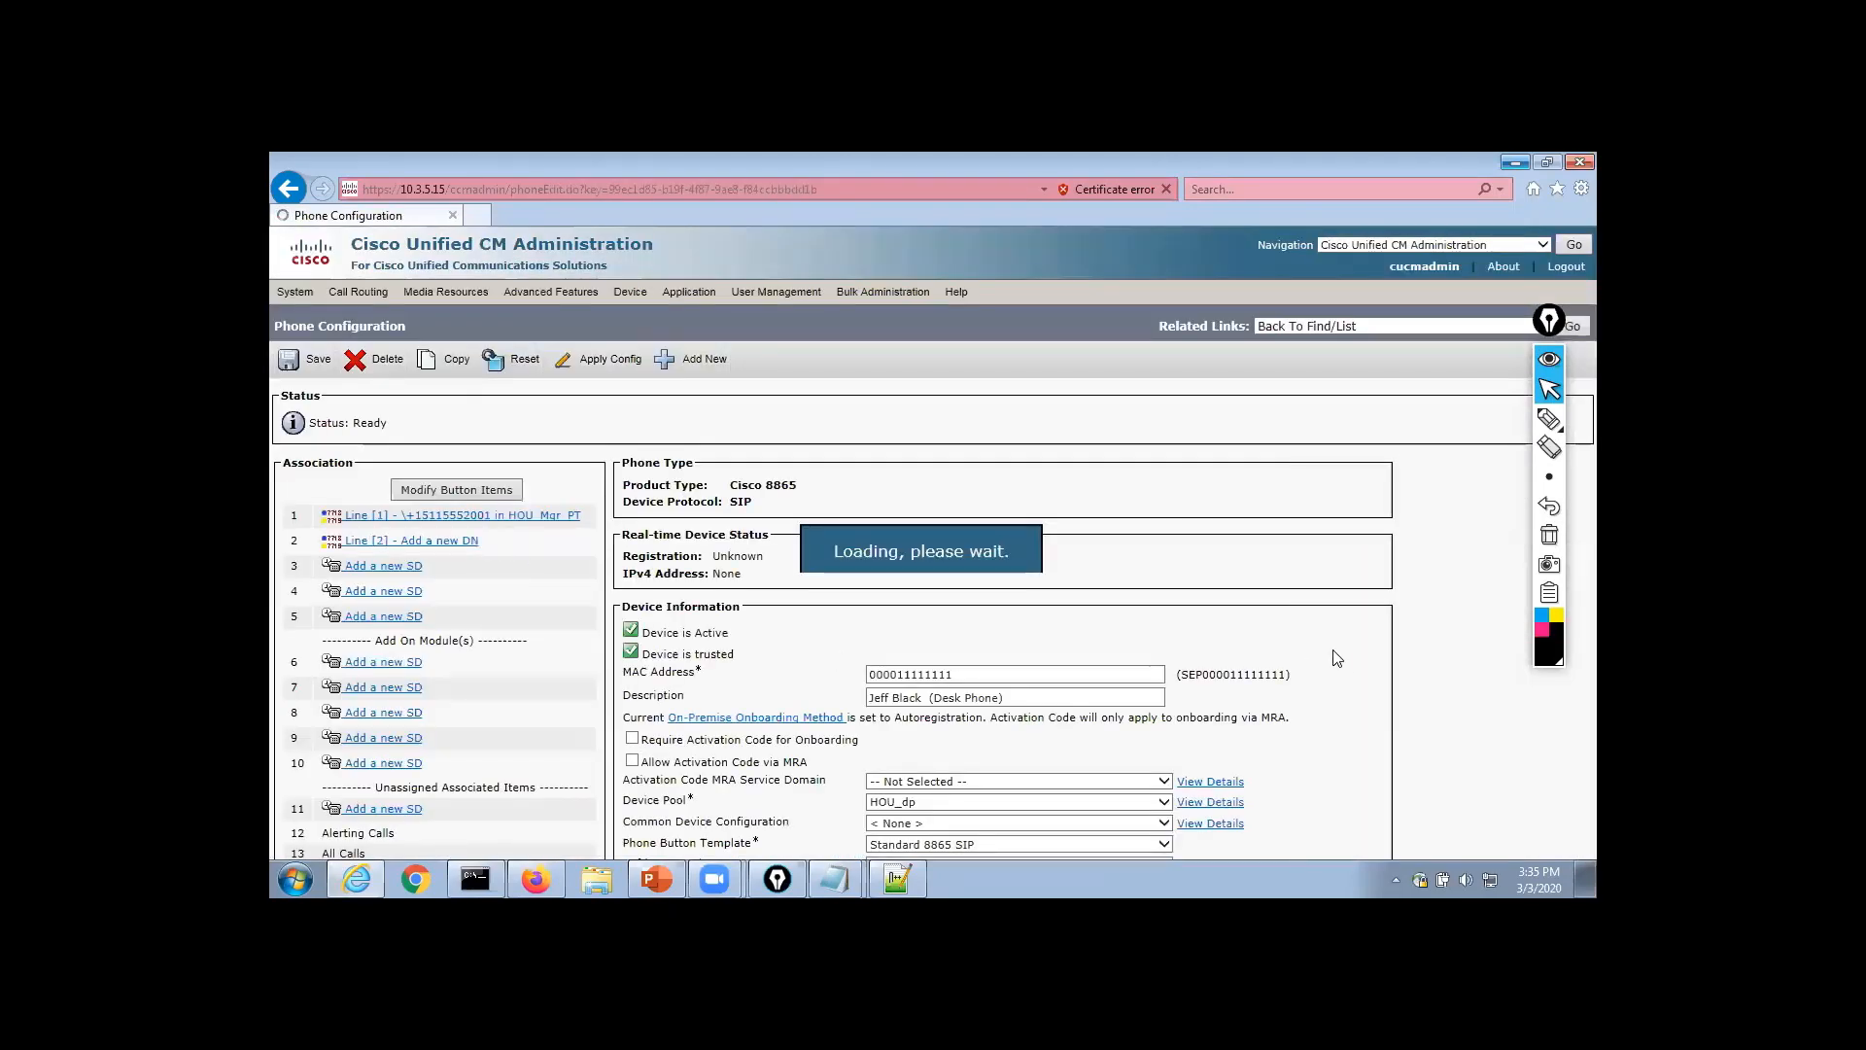
pyautogui.scroll(-5, 1342, 657)
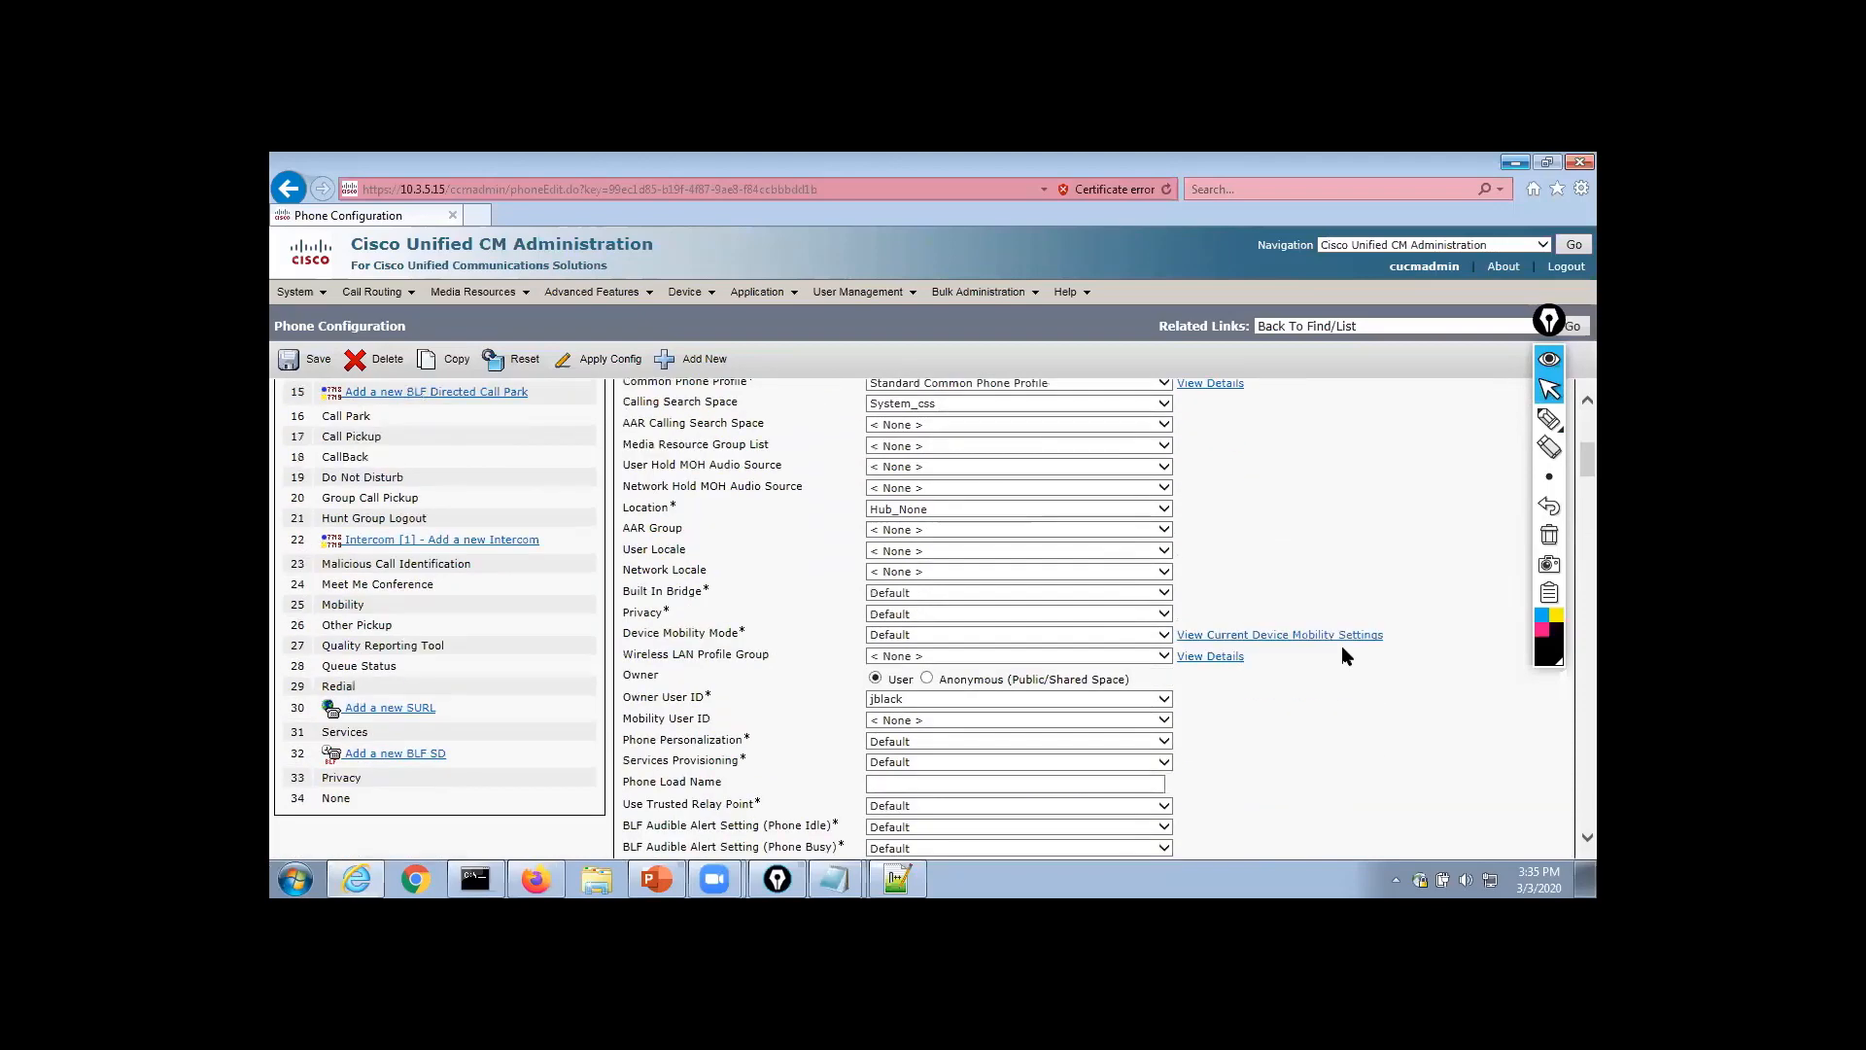
pyautogui.scroll(-3, 1342, 656)
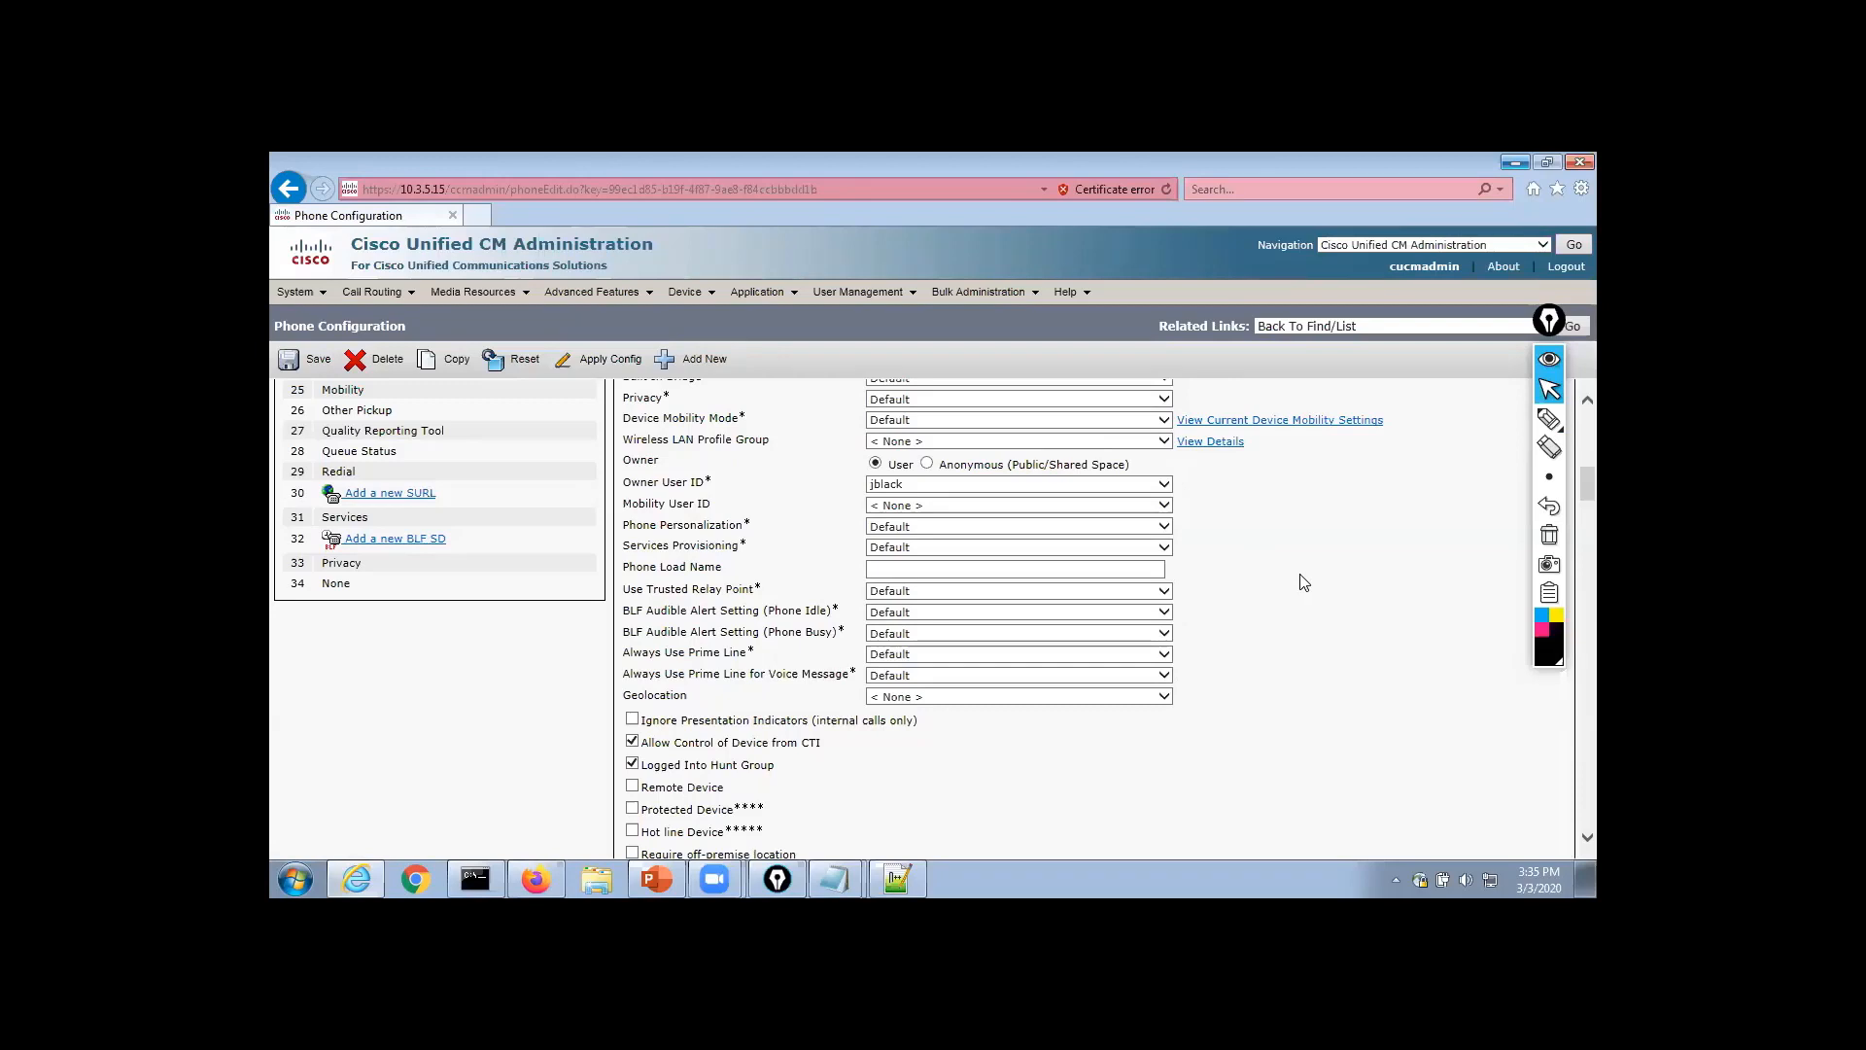
# Open Jeff_Anon.tar on the desktop and extract its phone.csv to the desktop, replacing the existing copy
pyautogui.click(1514, 164)
pyautogui.doubleClick(669, 490)
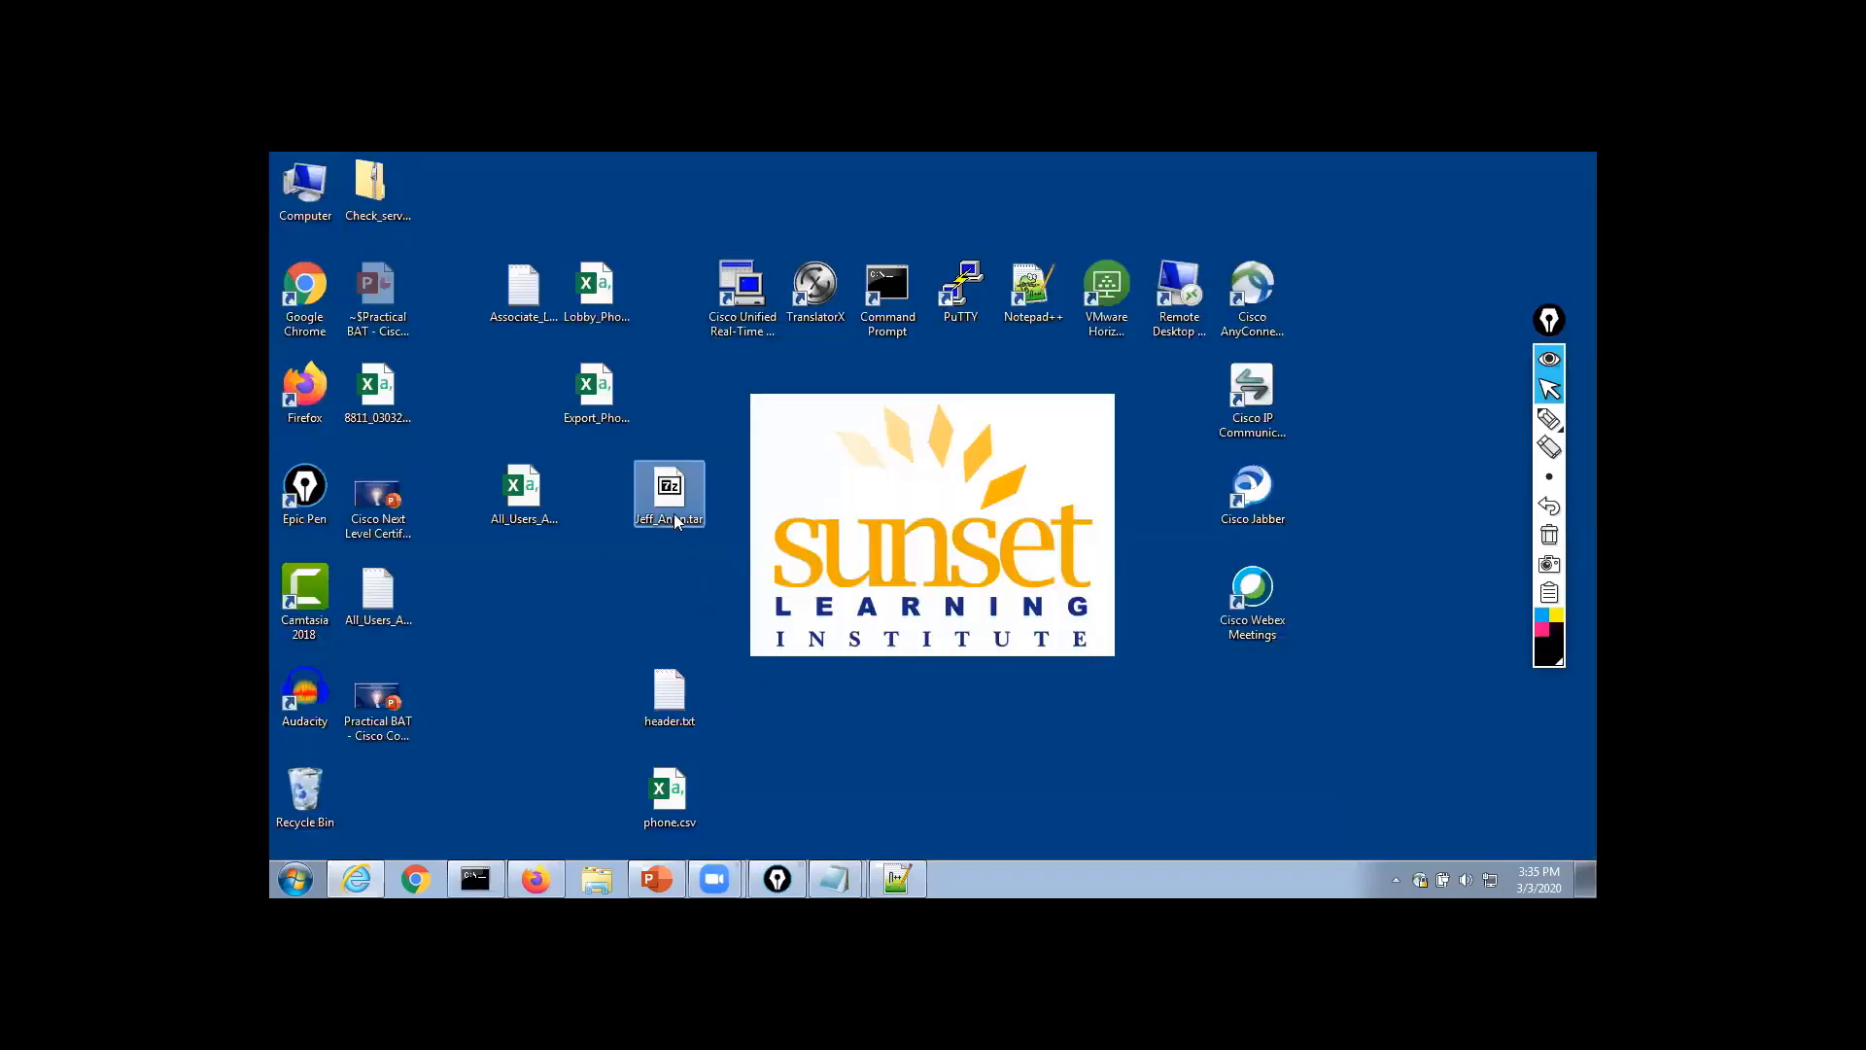
pyautogui.click(566, 416)
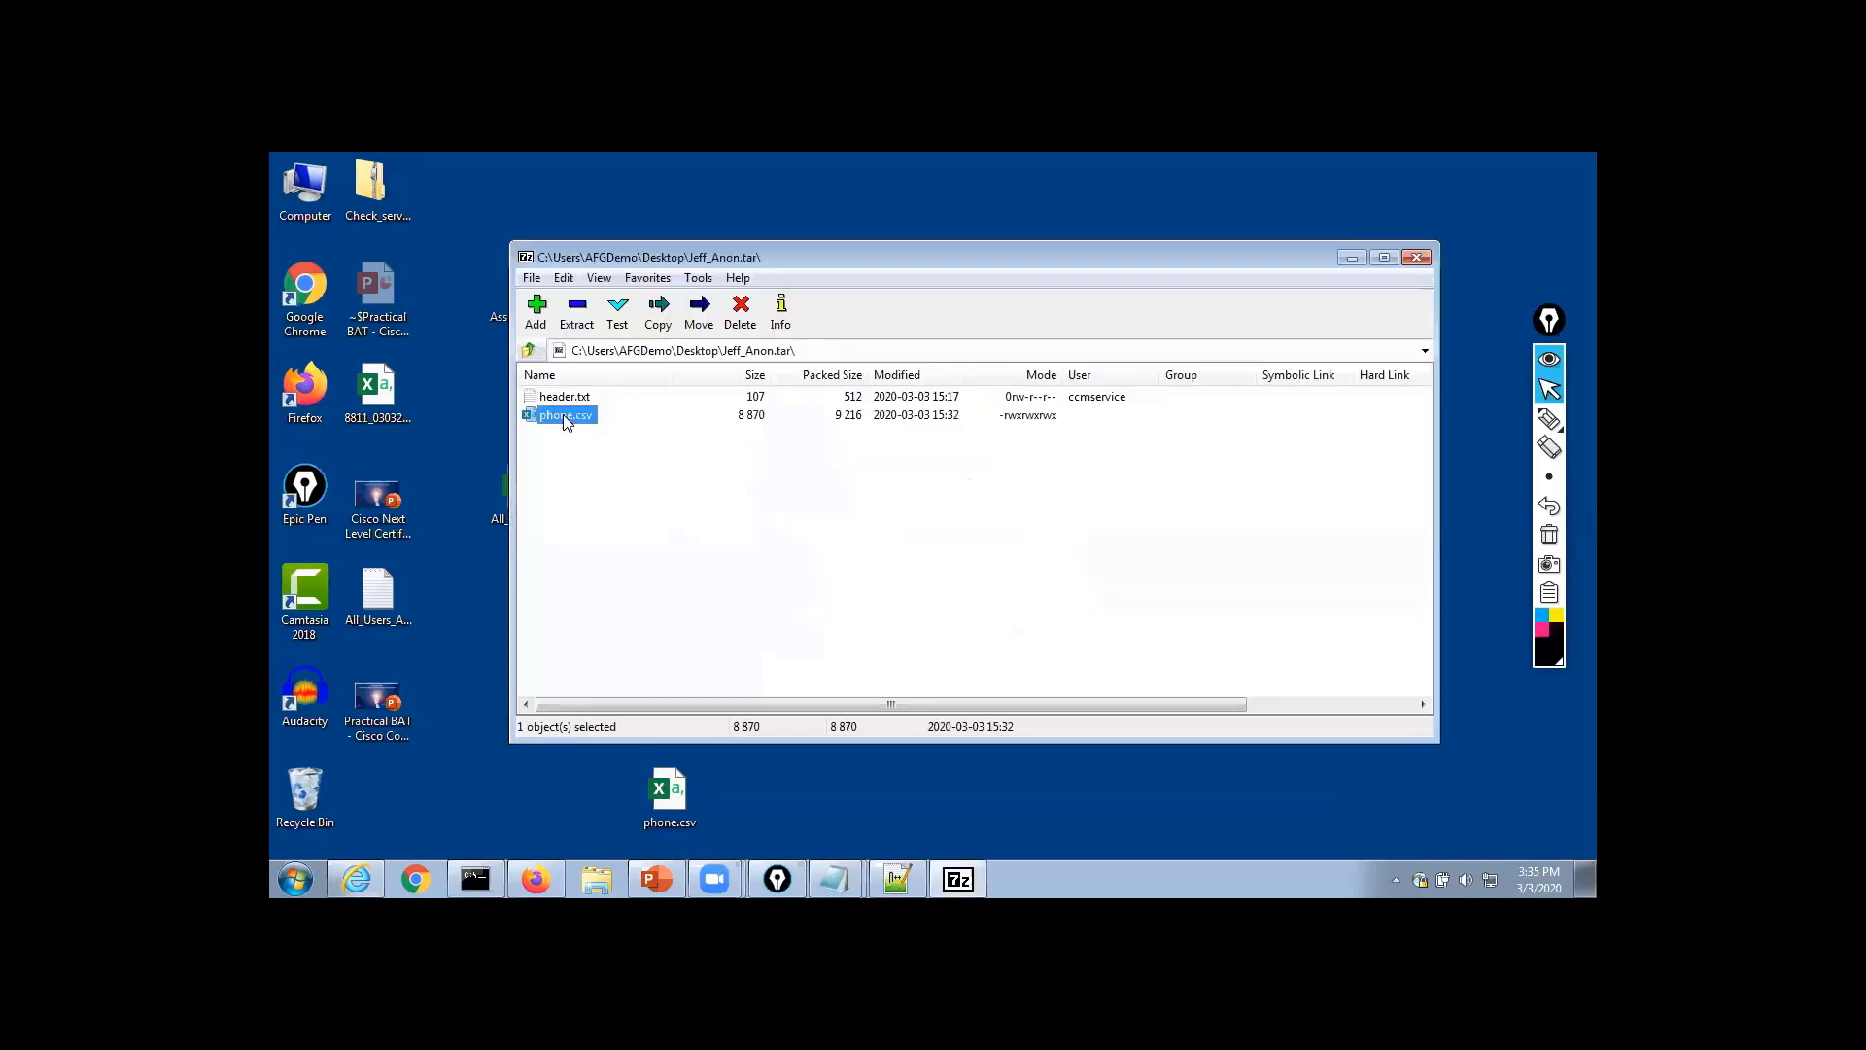
pyautogui.moveTo(567, 419); pyautogui.dragTo(575, 731)
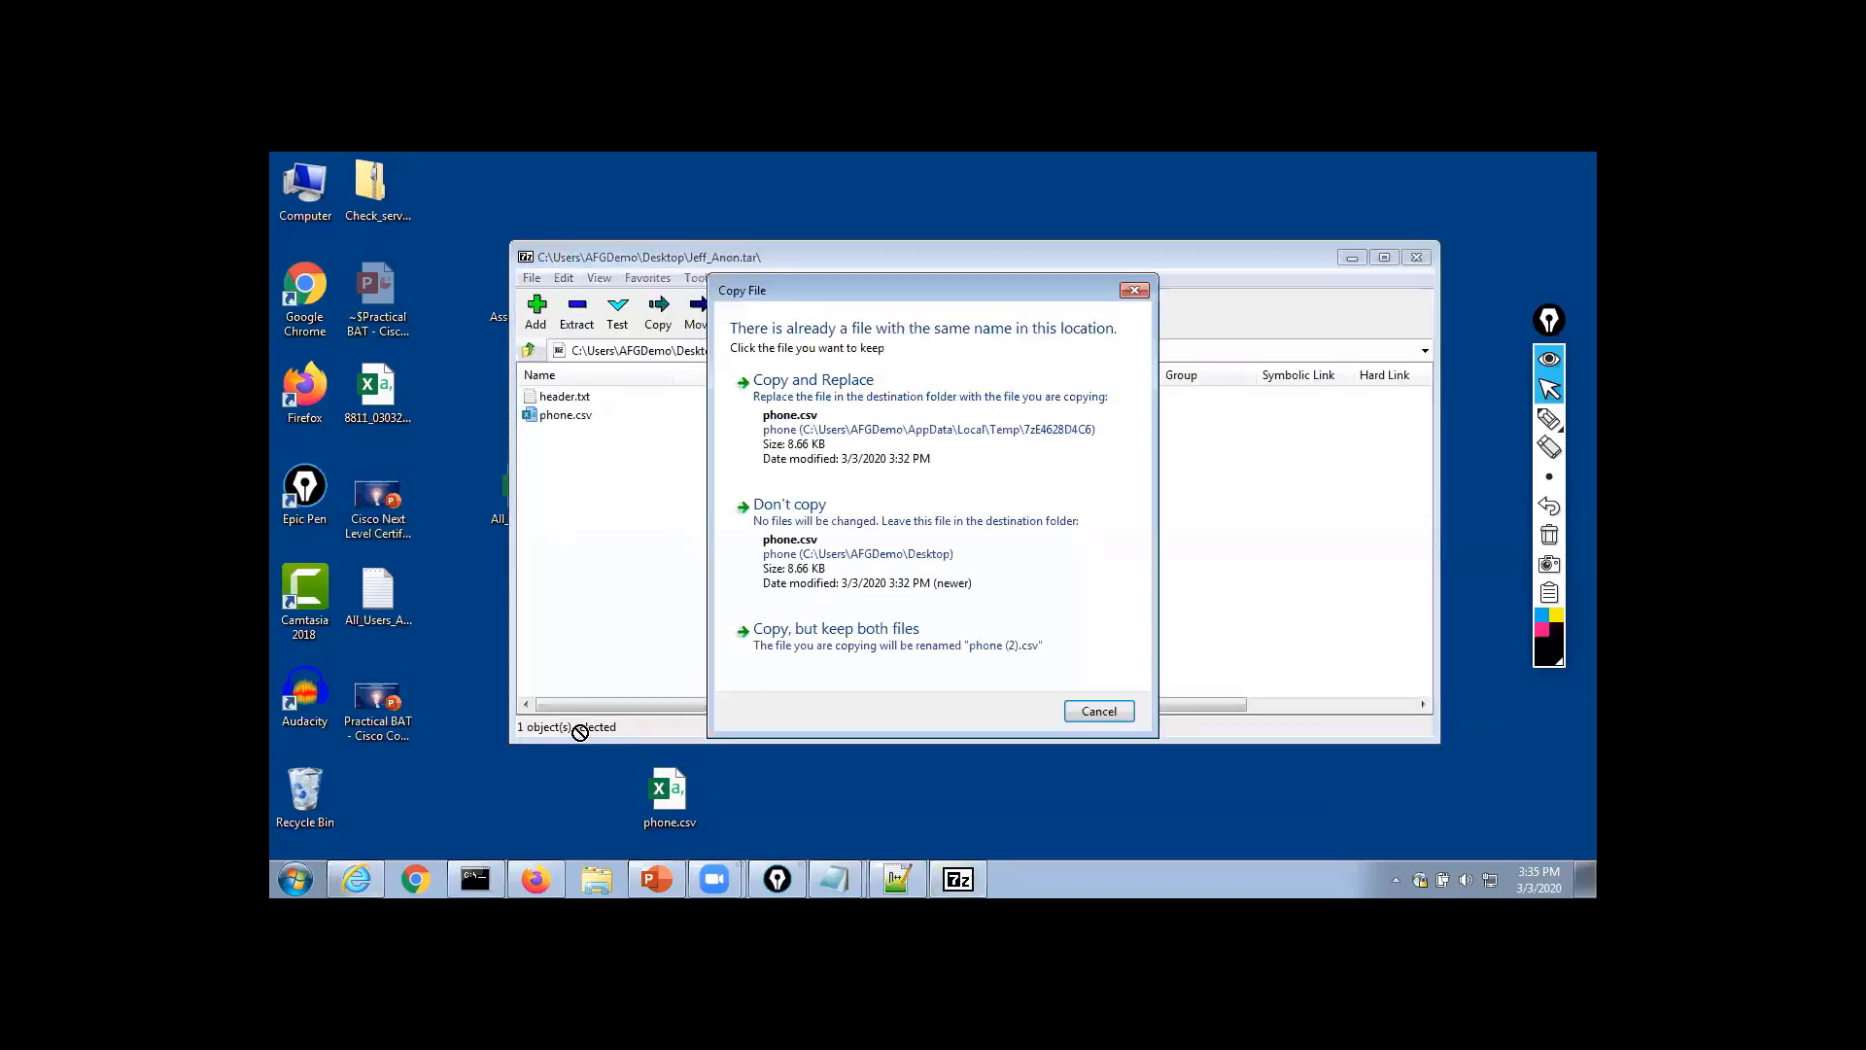
pyautogui.click(795, 415)
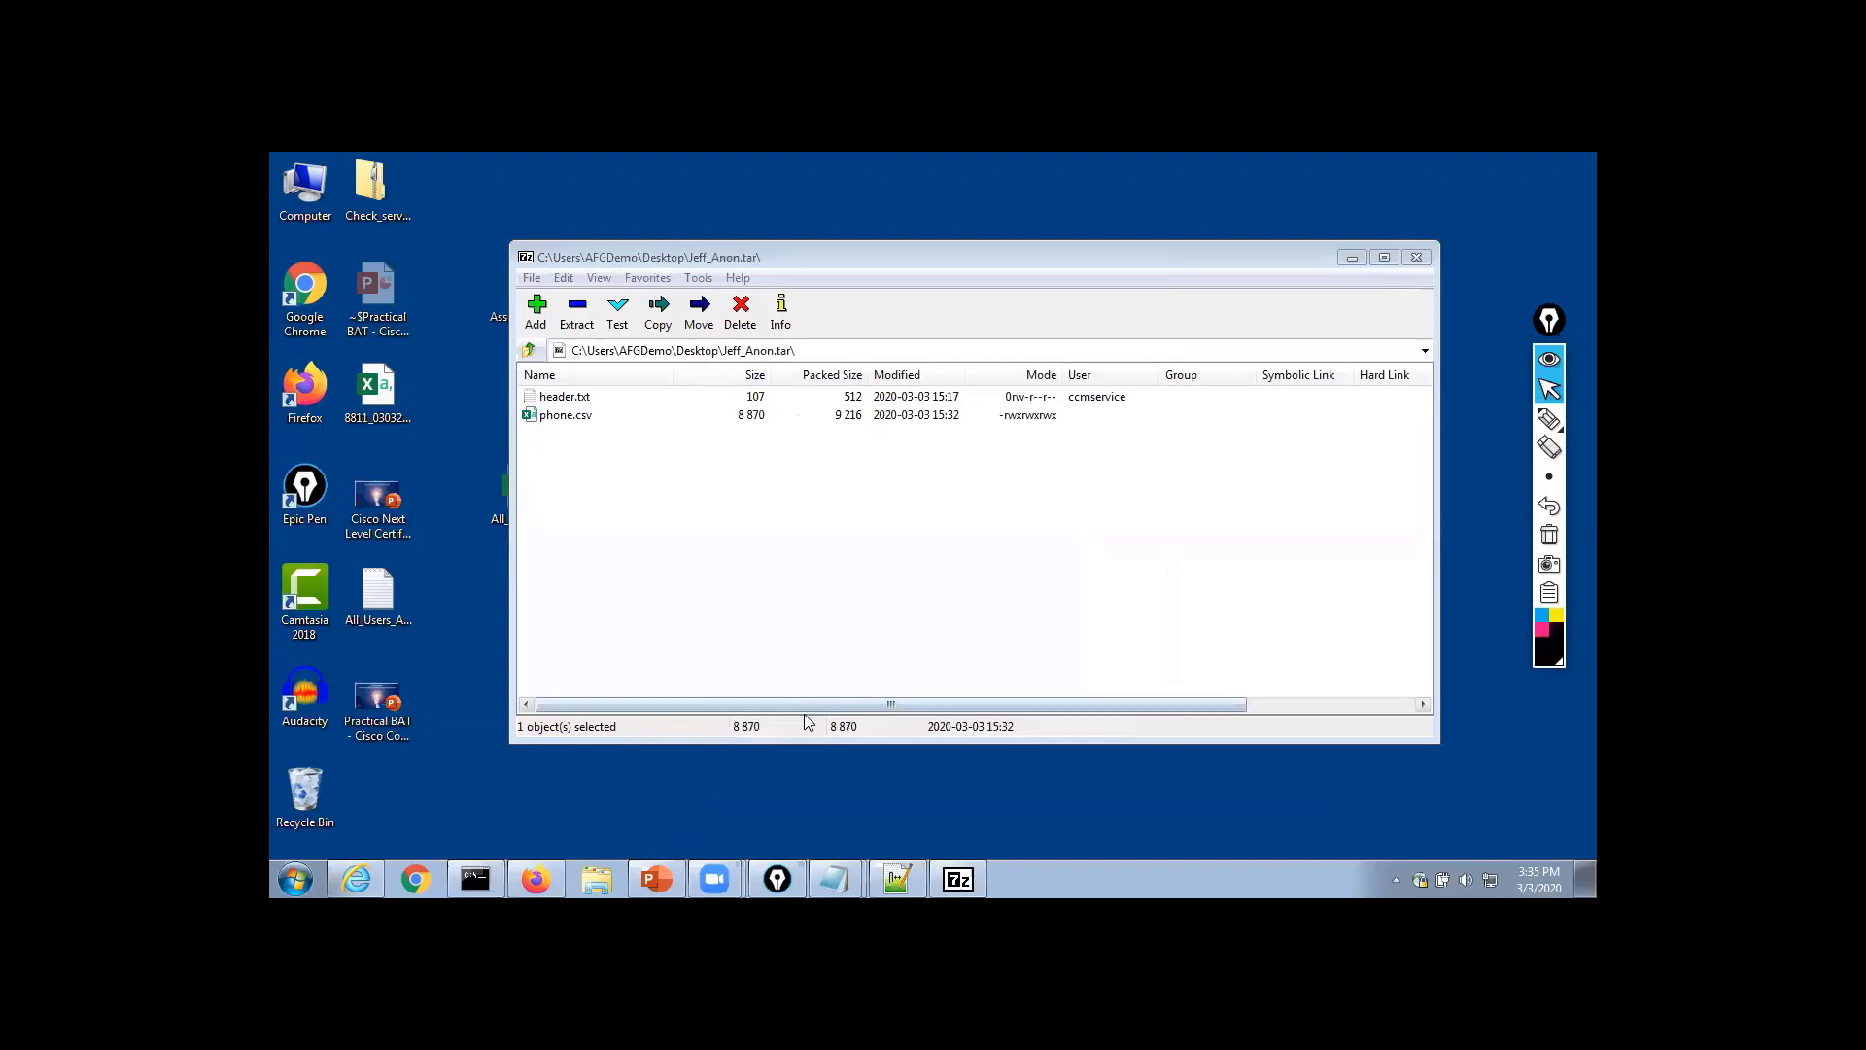
pyautogui.click(1352, 257)
# Open the extracted phone.csv in Excel, examine the phone record's columns through to the last ones, and close the file
pyautogui.doubleClick(604, 694)
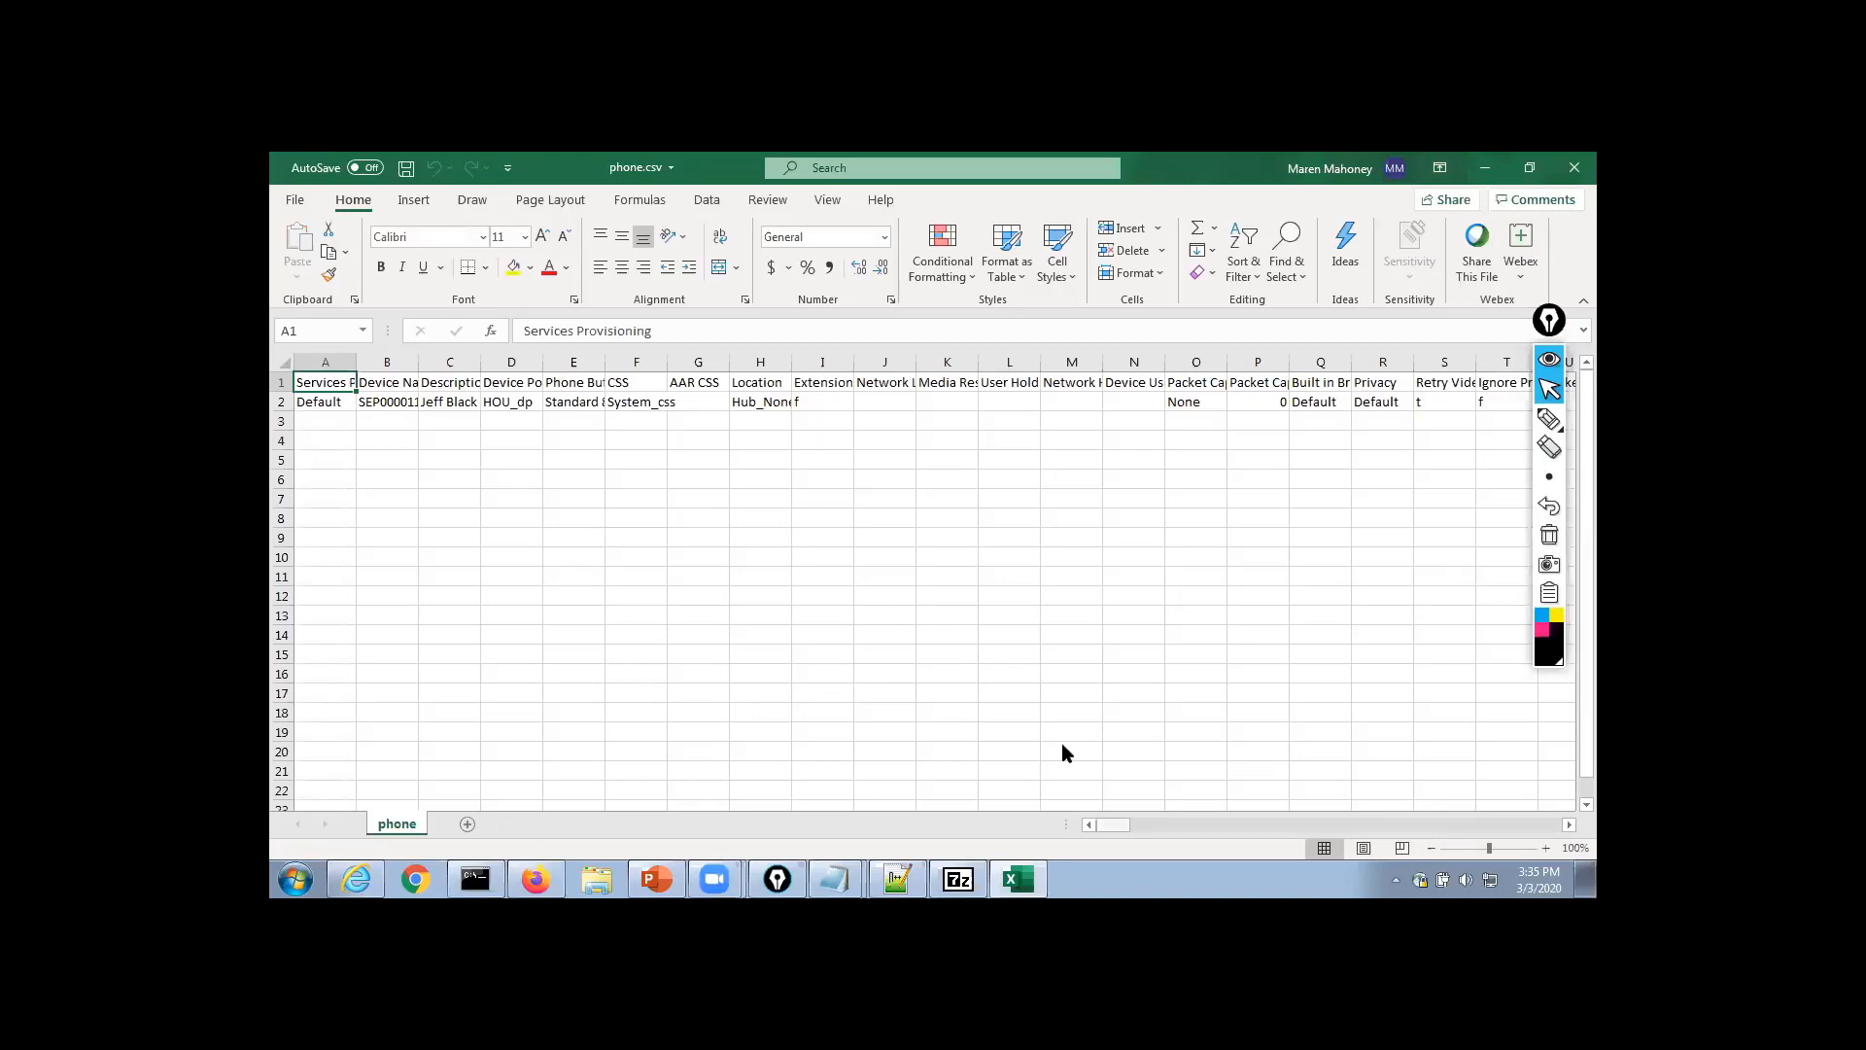
pyautogui.moveTo(1118, 824); pyautogui.dragTo(1174, 824)
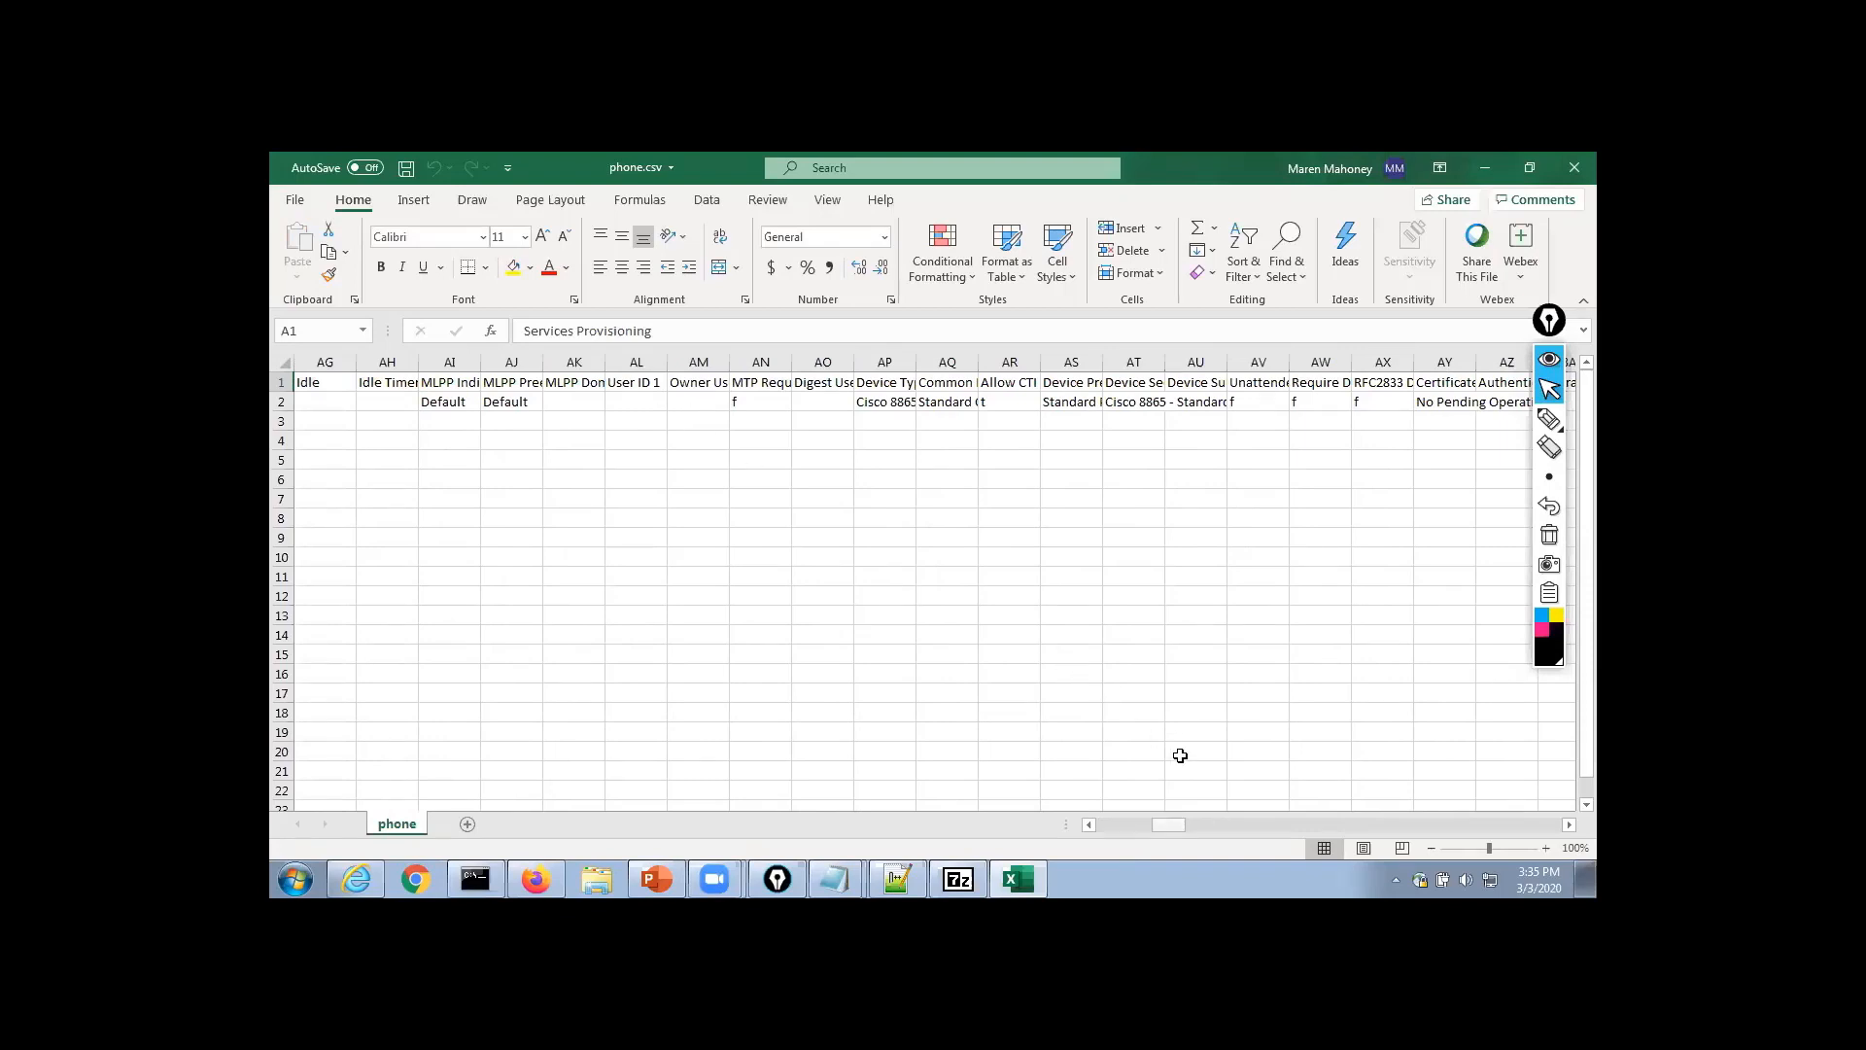
pyautogui.hscroll(7, 1180, 756)
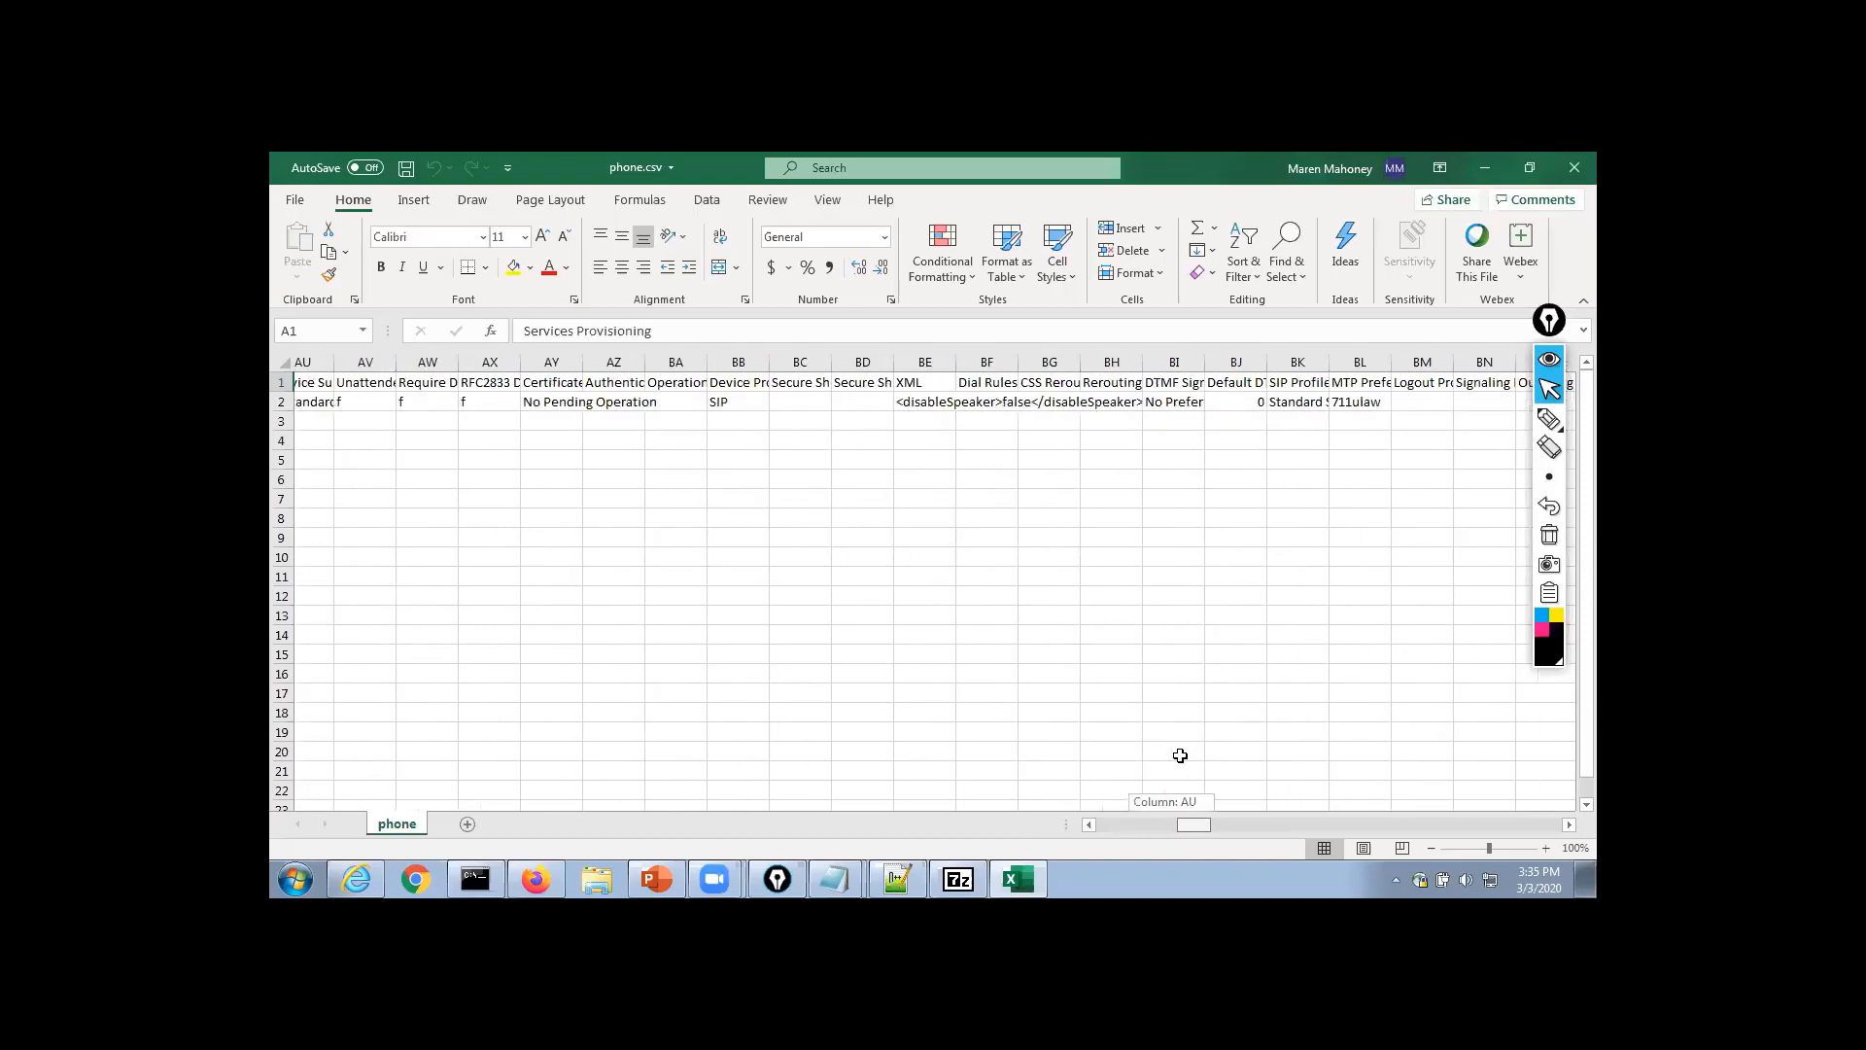
pyautogui.hscroll(4, 1180, 755)
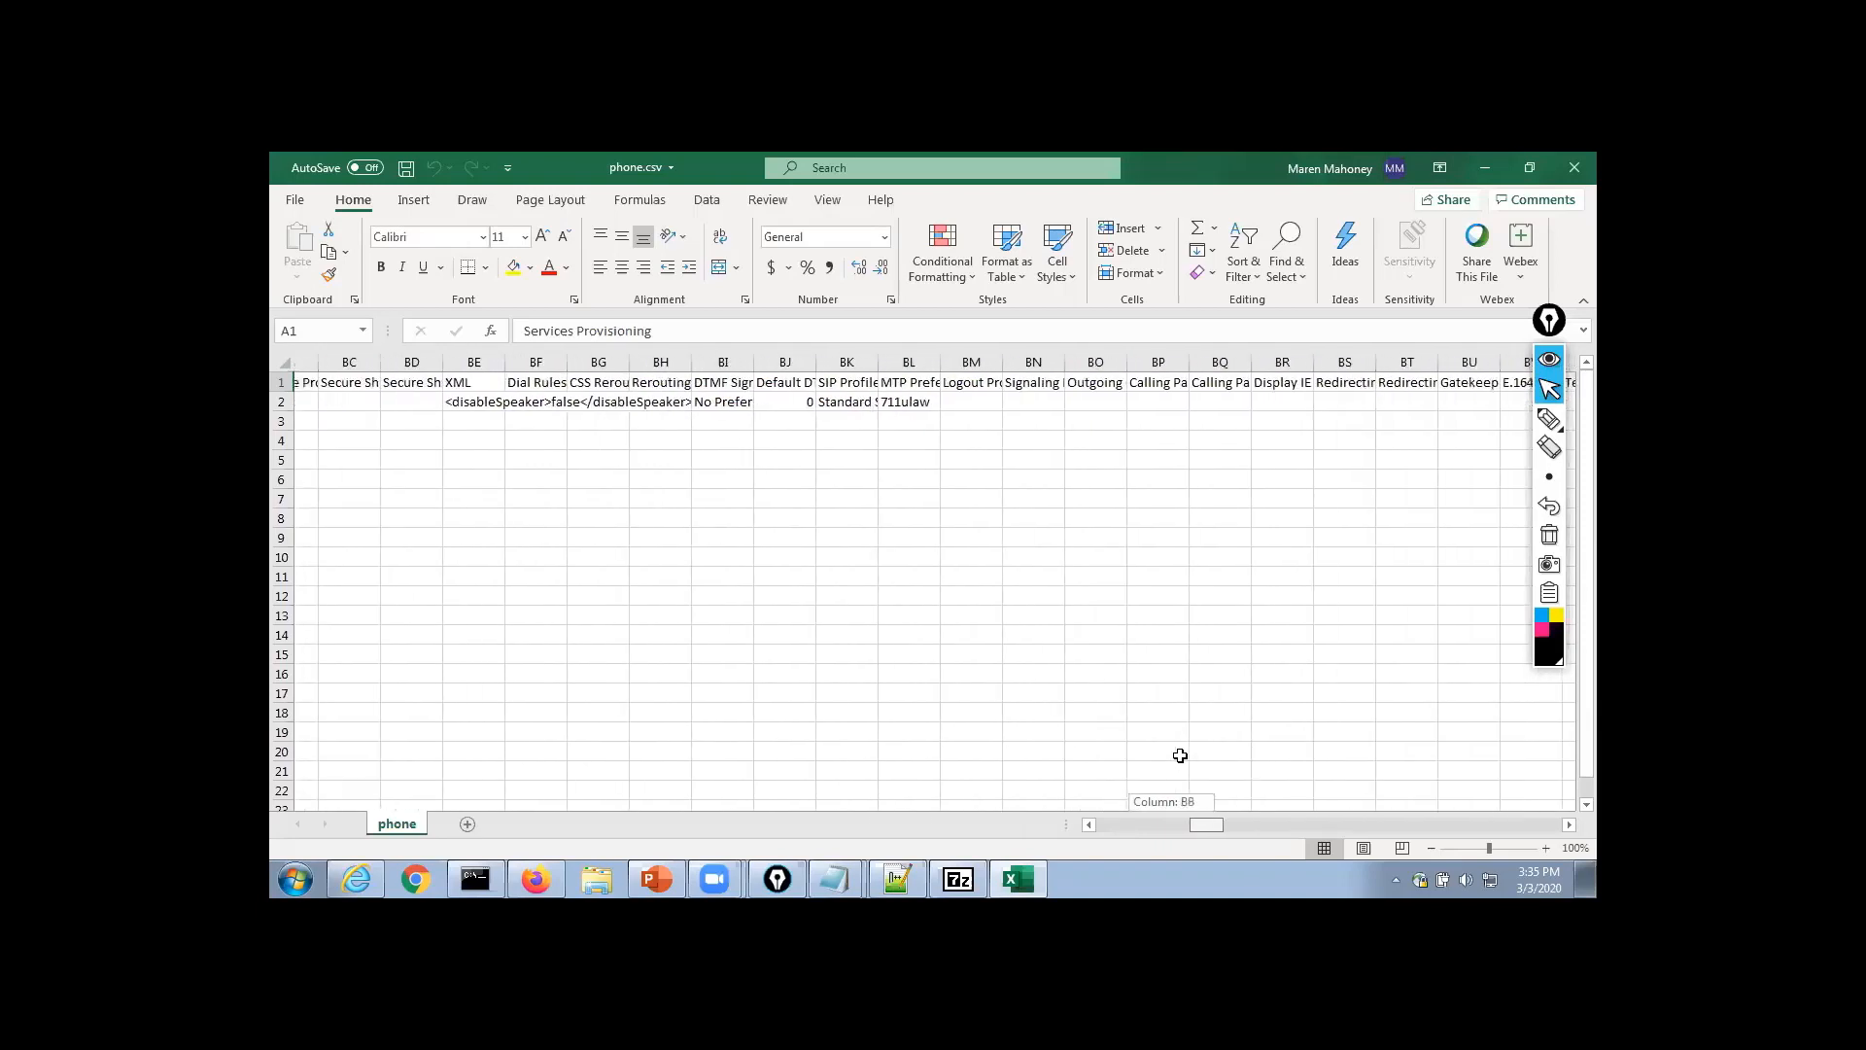
pyautogui.hscroll(8, 1180, 756)
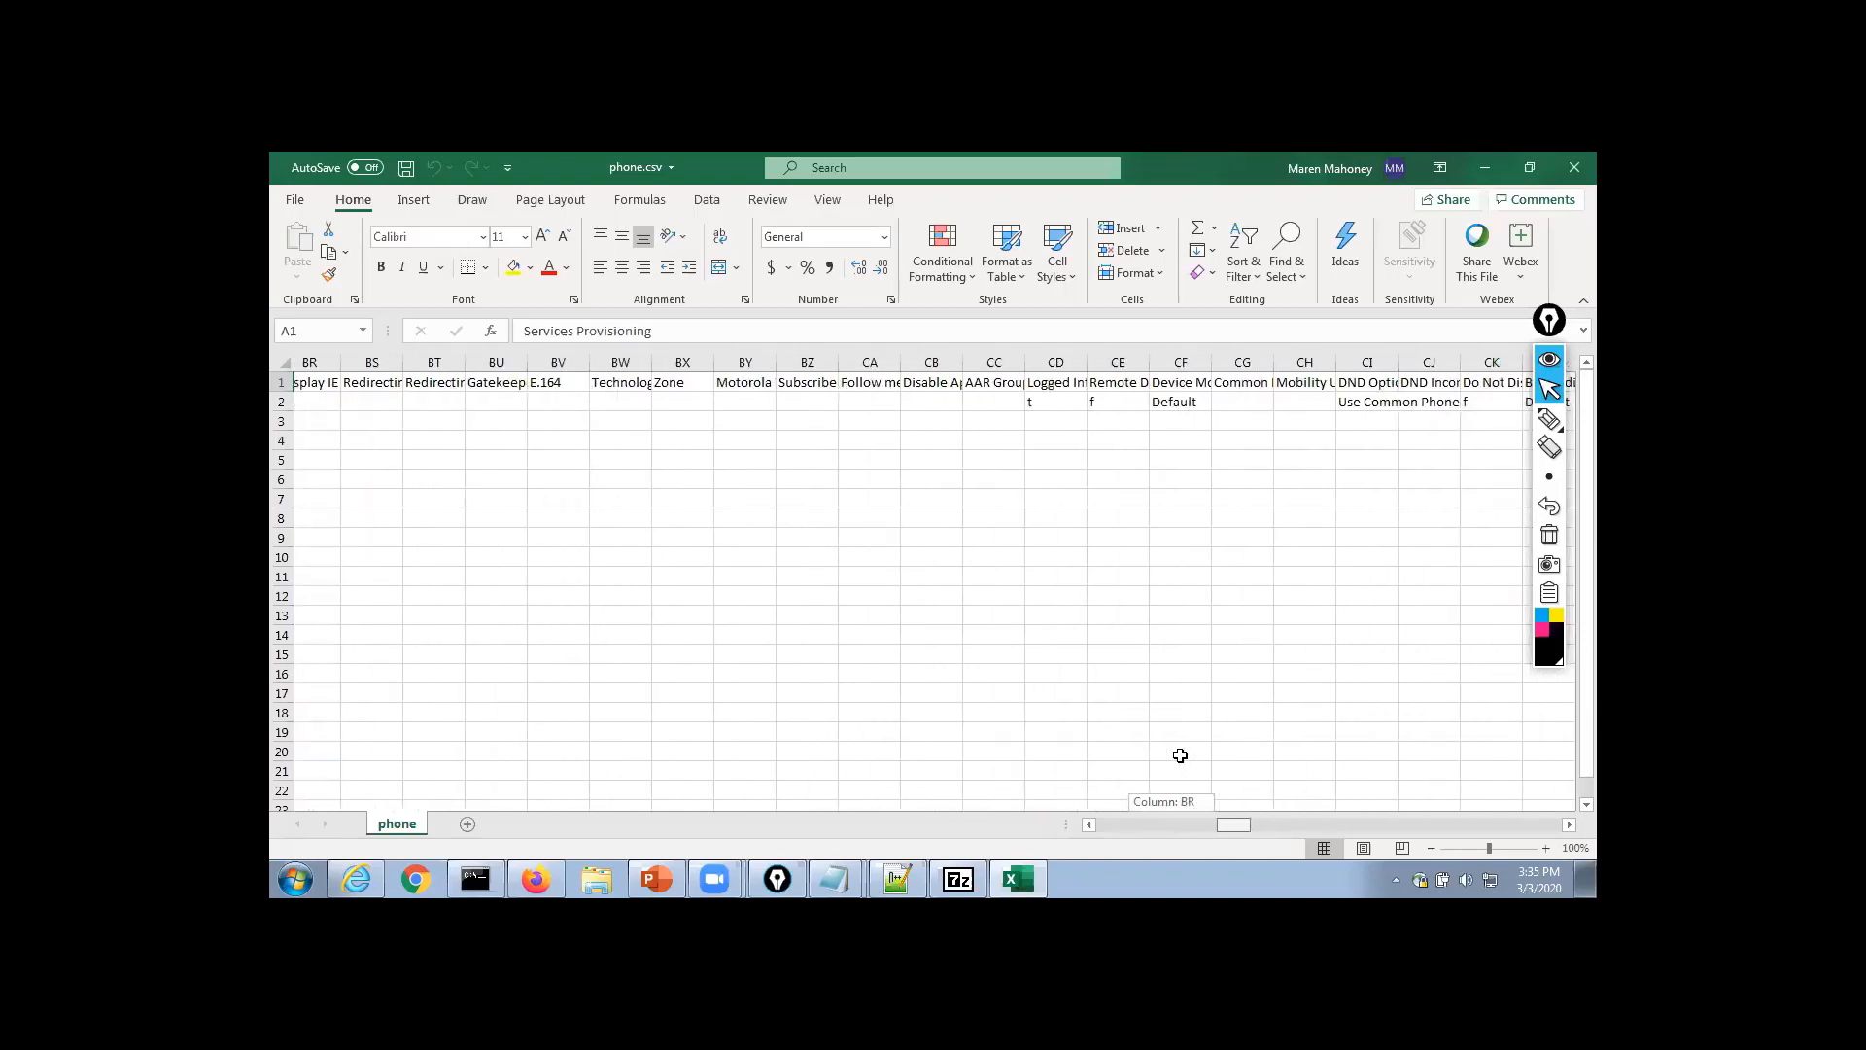
pyautogui.hscroll(3, 1180, 755)
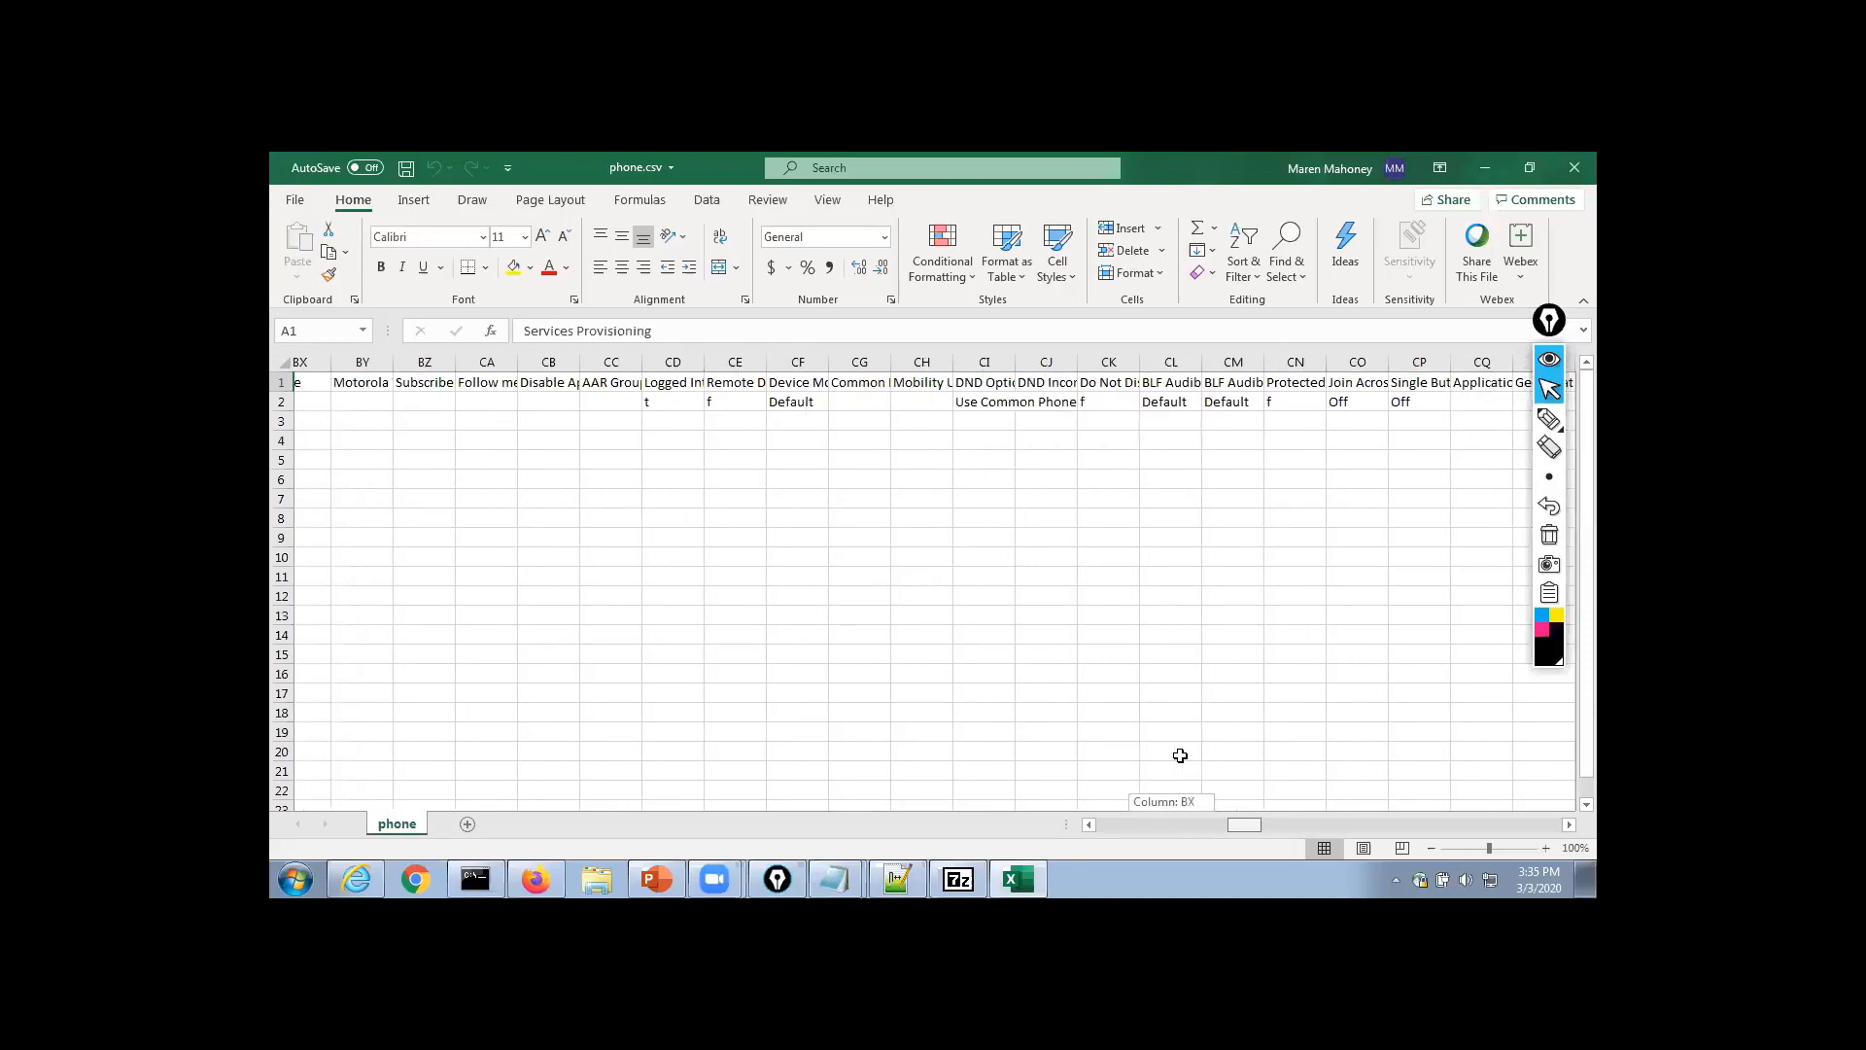
pyautogui.hscroll(4, 1180, 755)
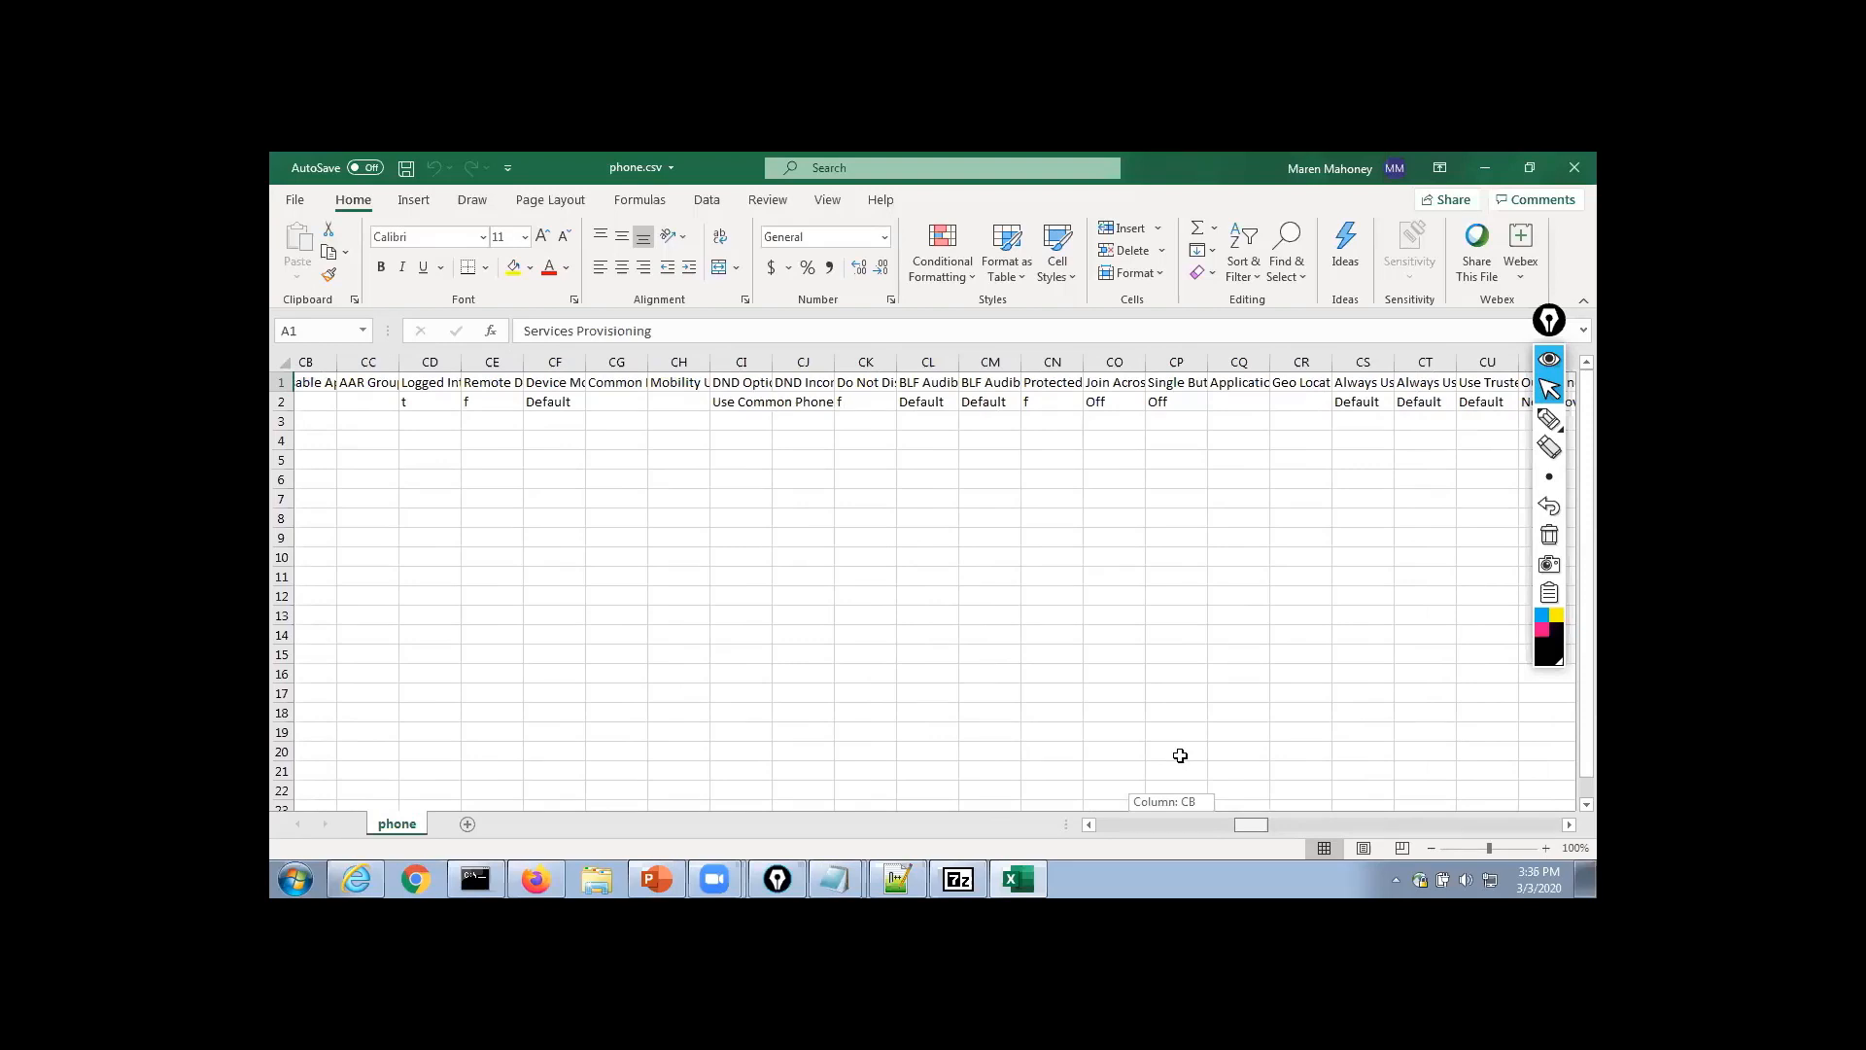
pyautogui.hscroll(4, 1180, 755)
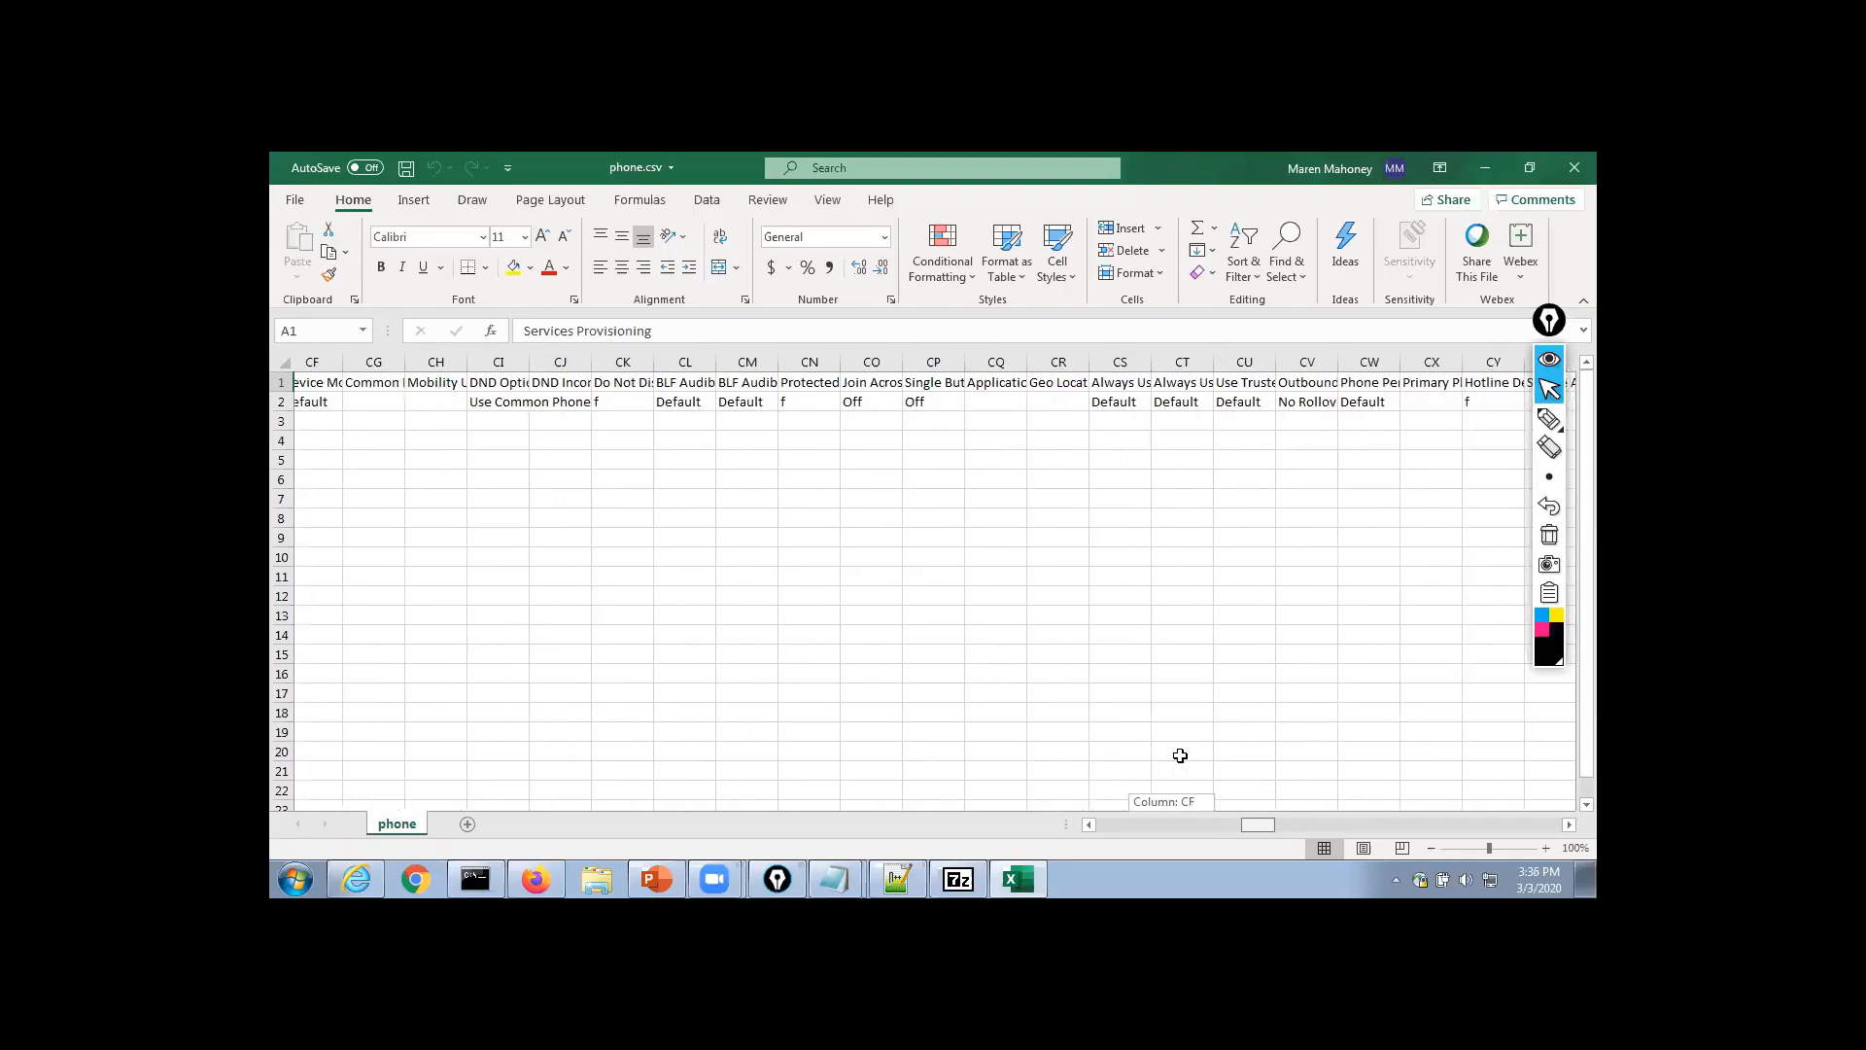
pyautogui.hscroll(5, 1180, 756)
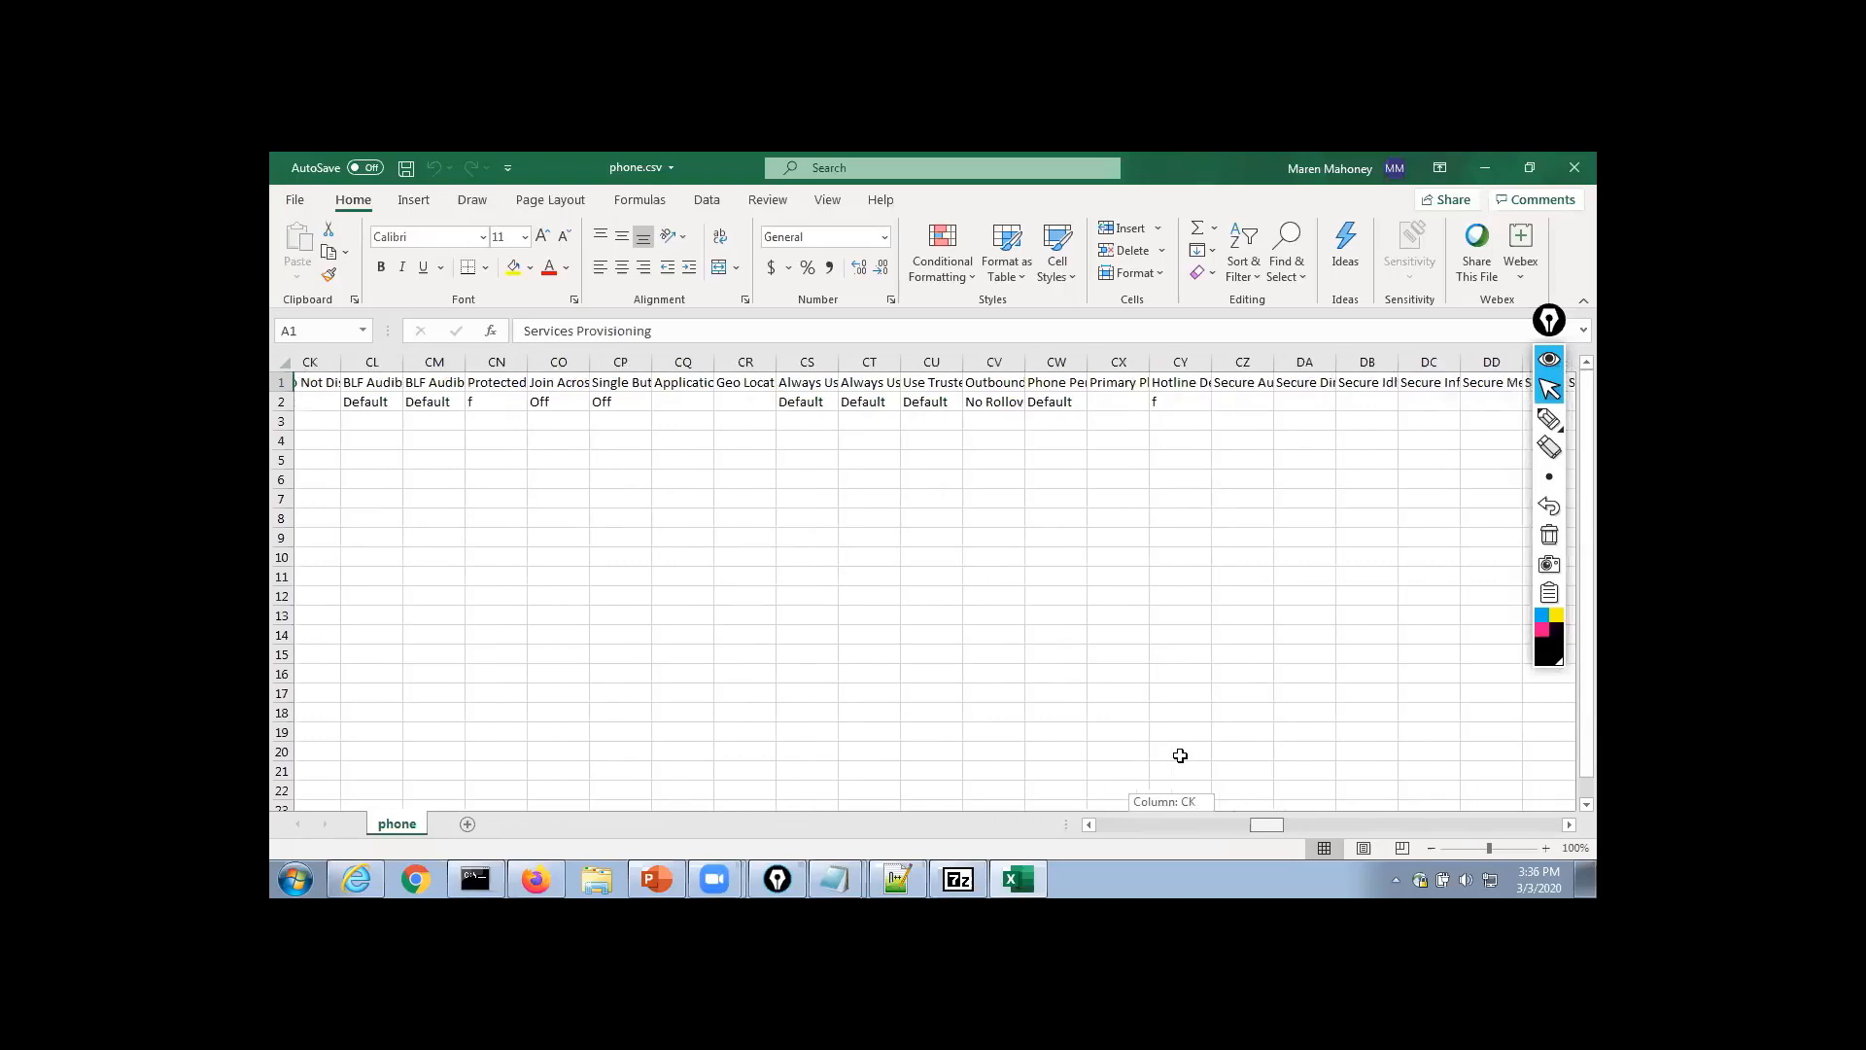
pyautogui.hscroll(4, 1180, 756)
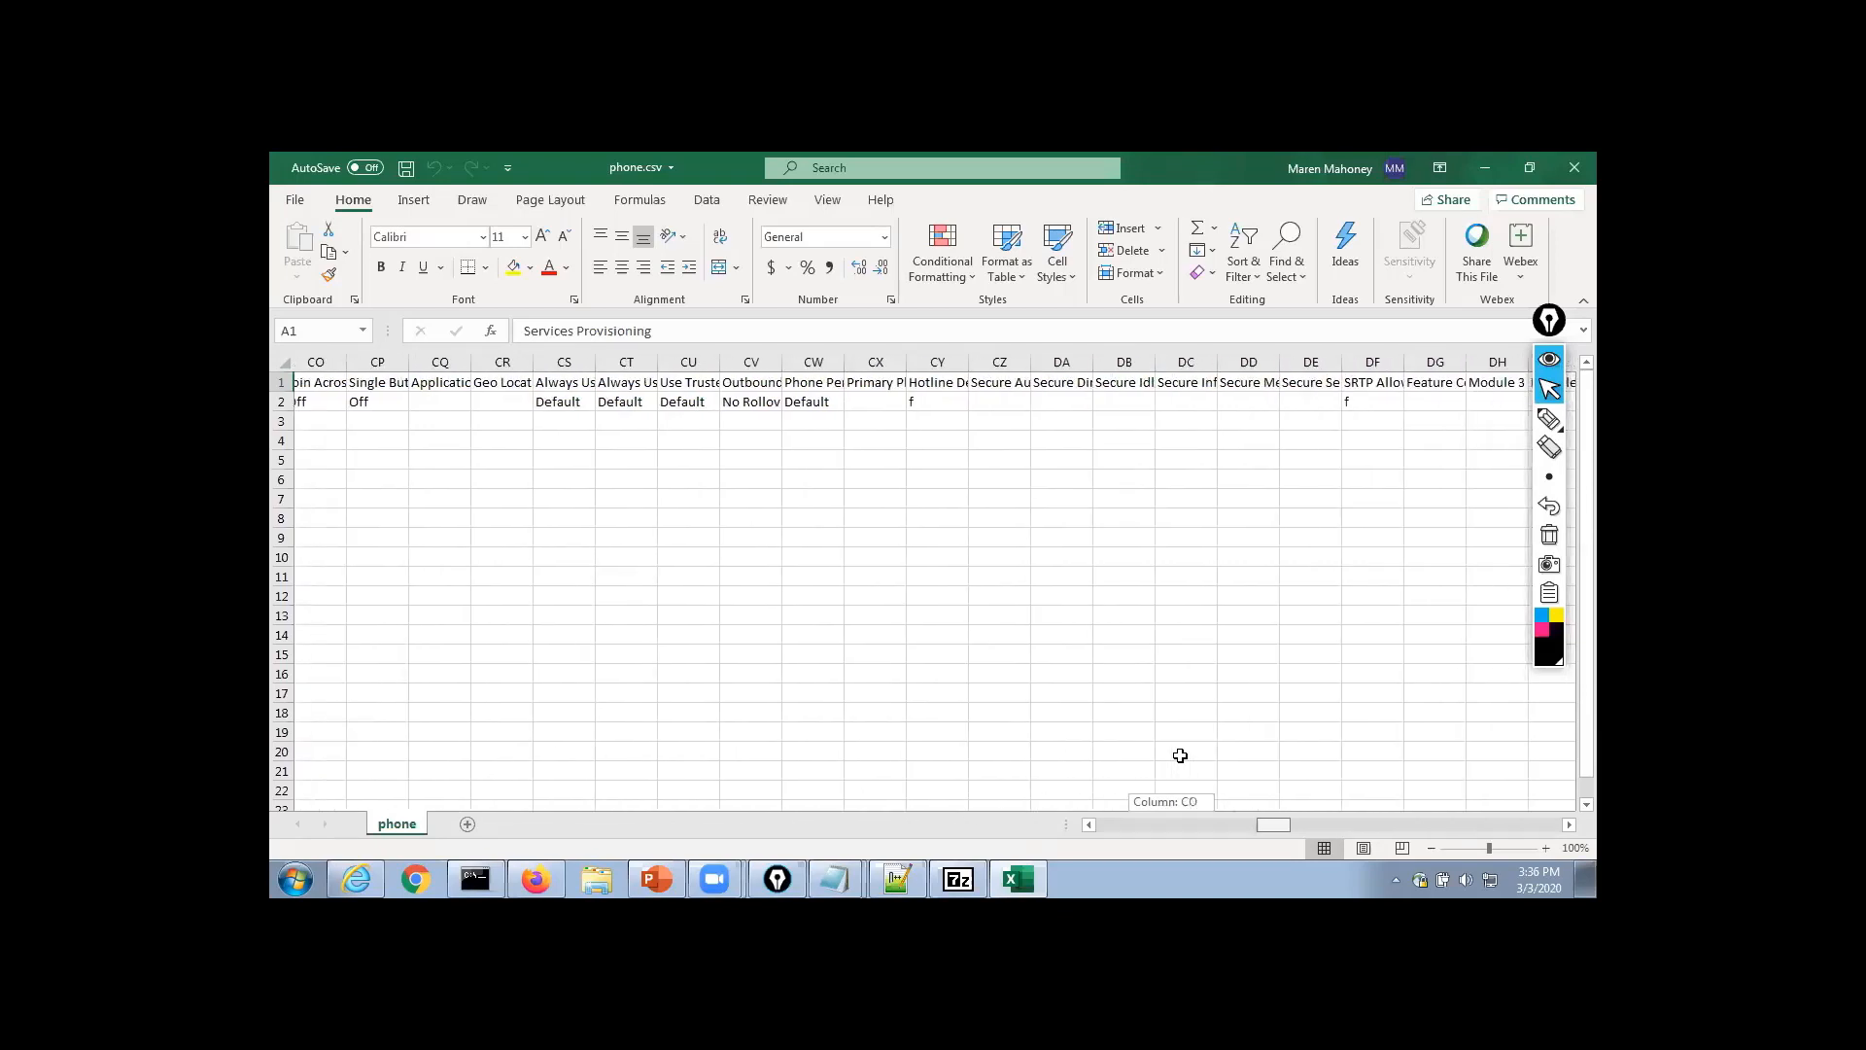
pyautogui.hscroll(8, 1180, 755)
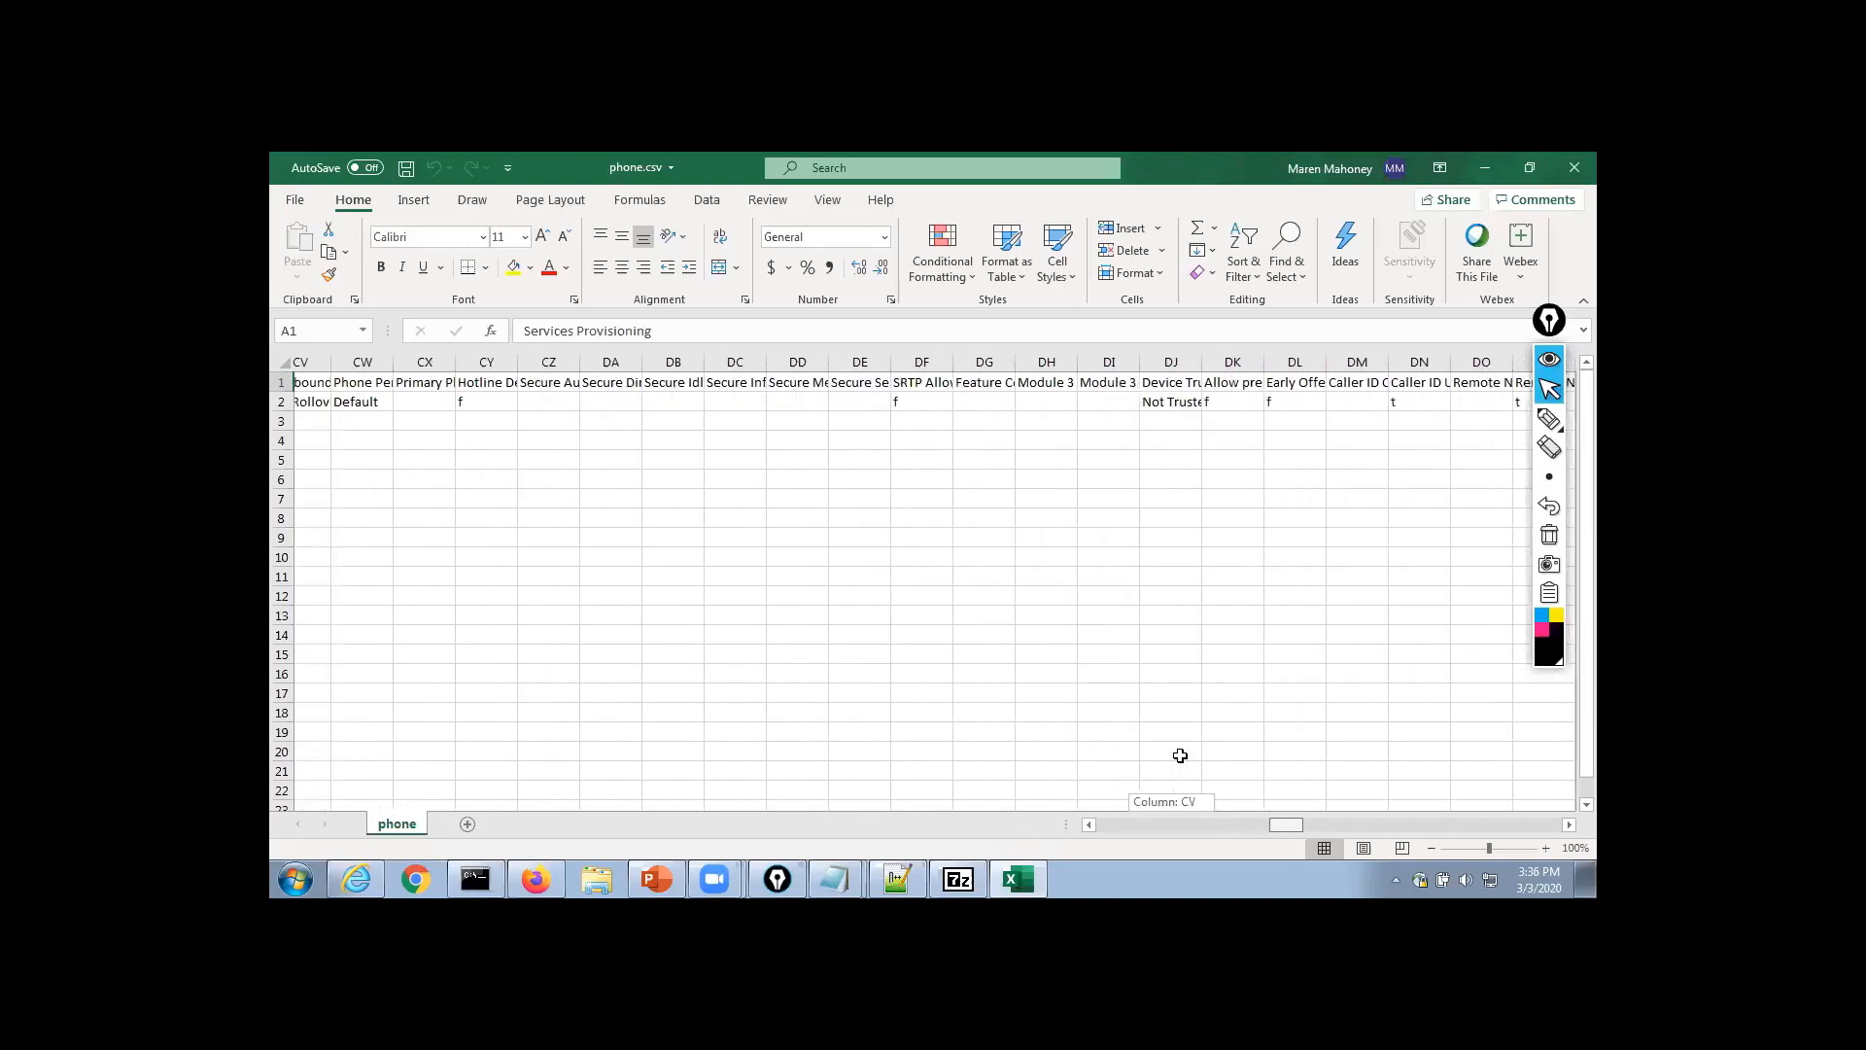
pyautogui.hscroll(9, 1180, 755)
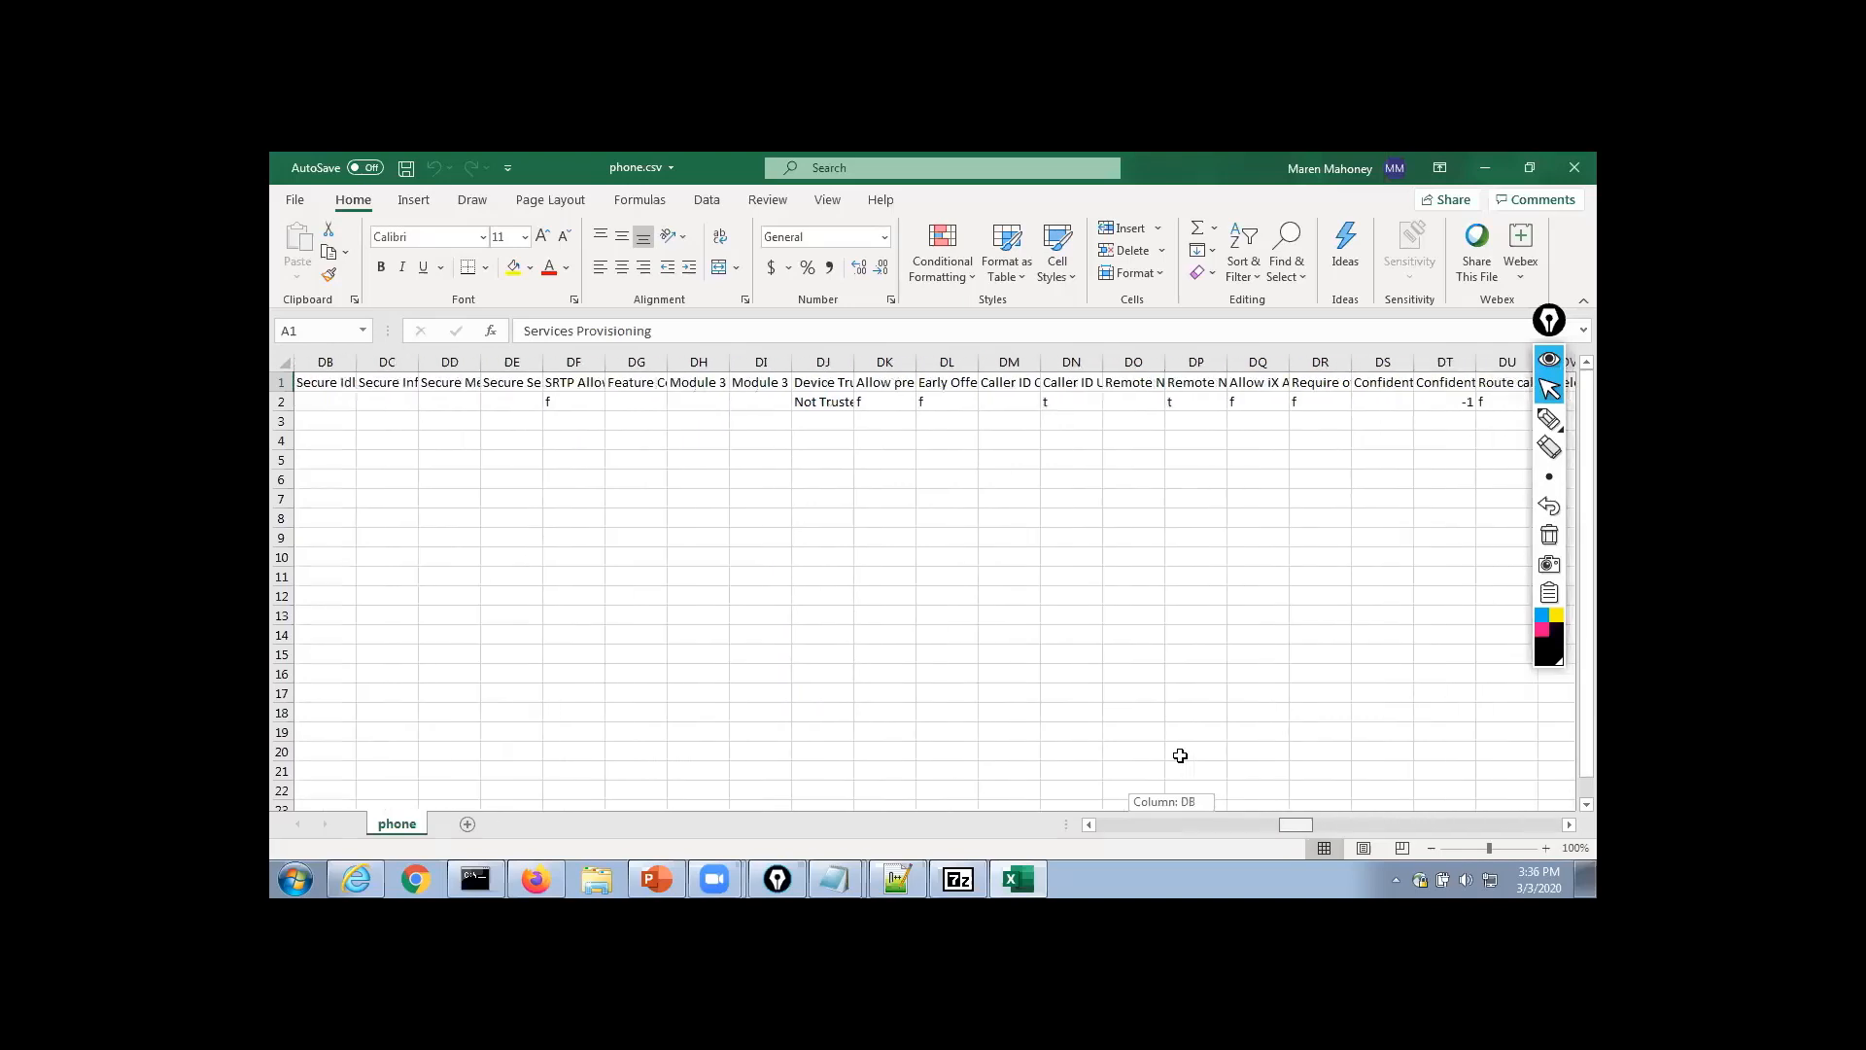
pyautogui.hscroll(4, 1180, 755)
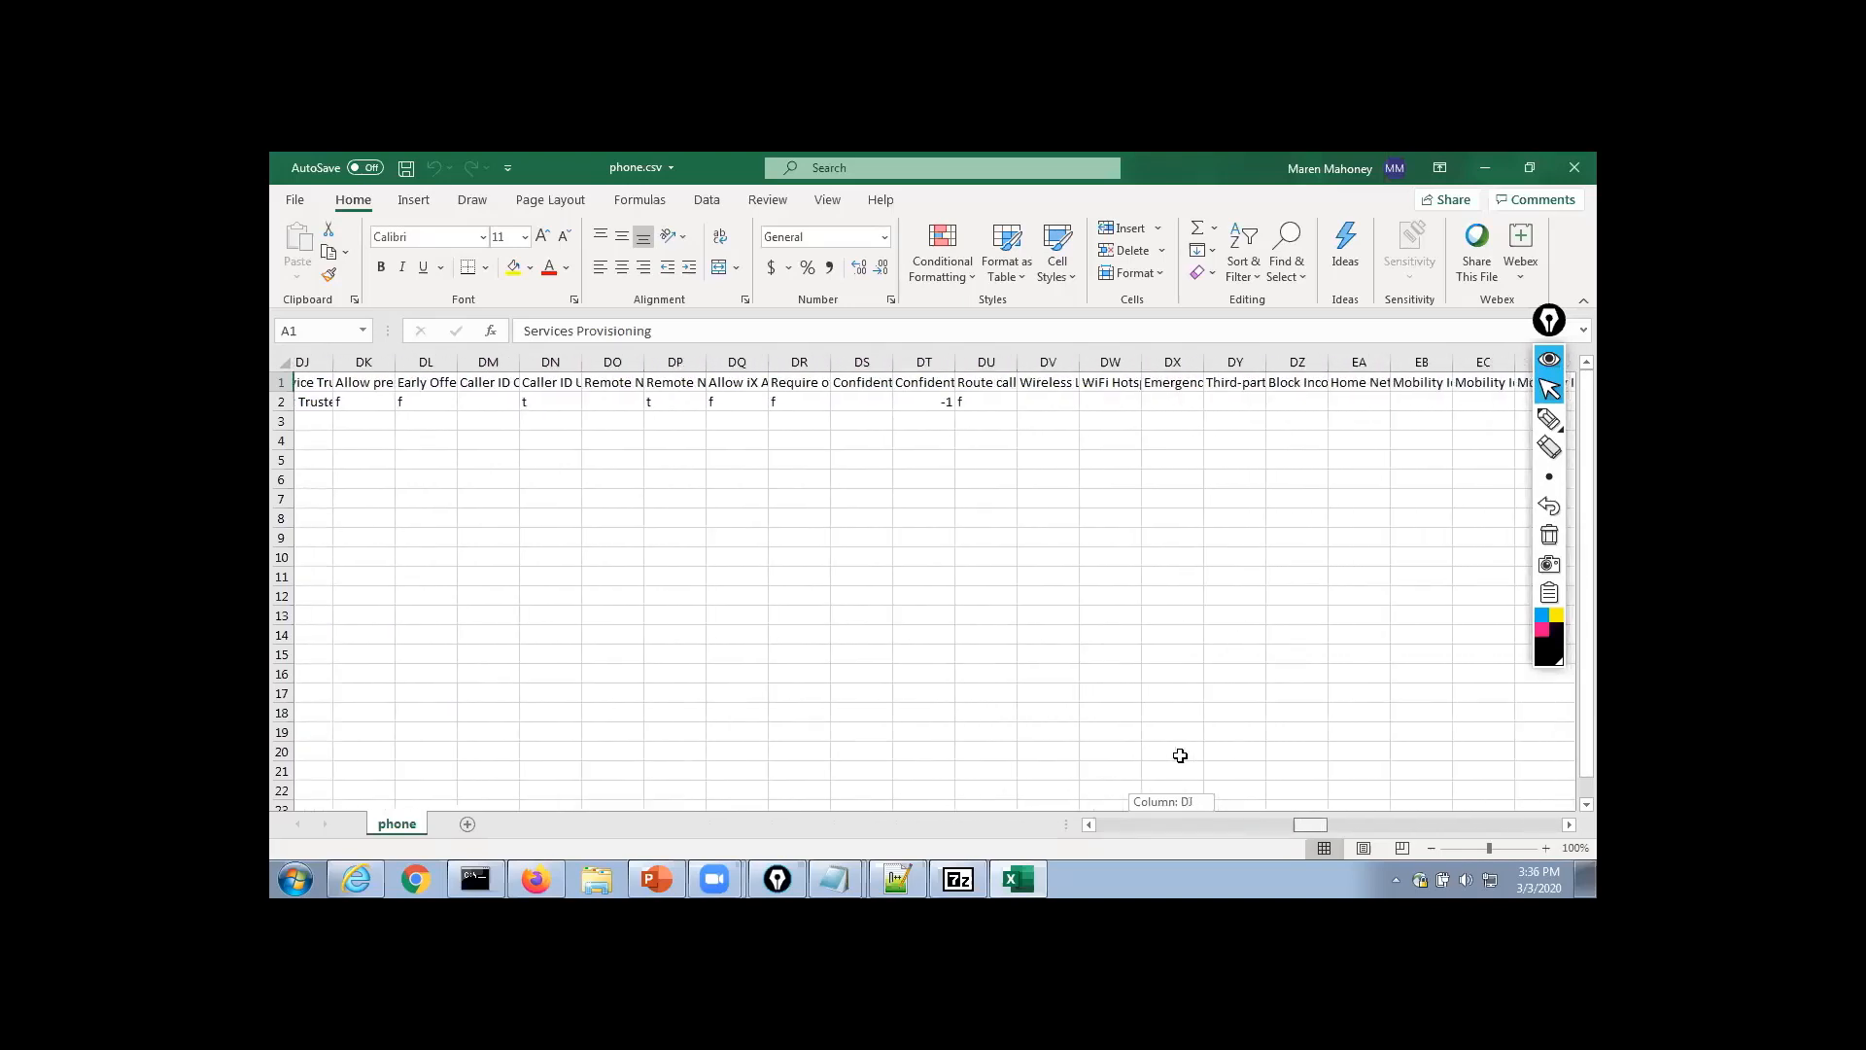
pyautogui.hscroll(19, 1180, 755)
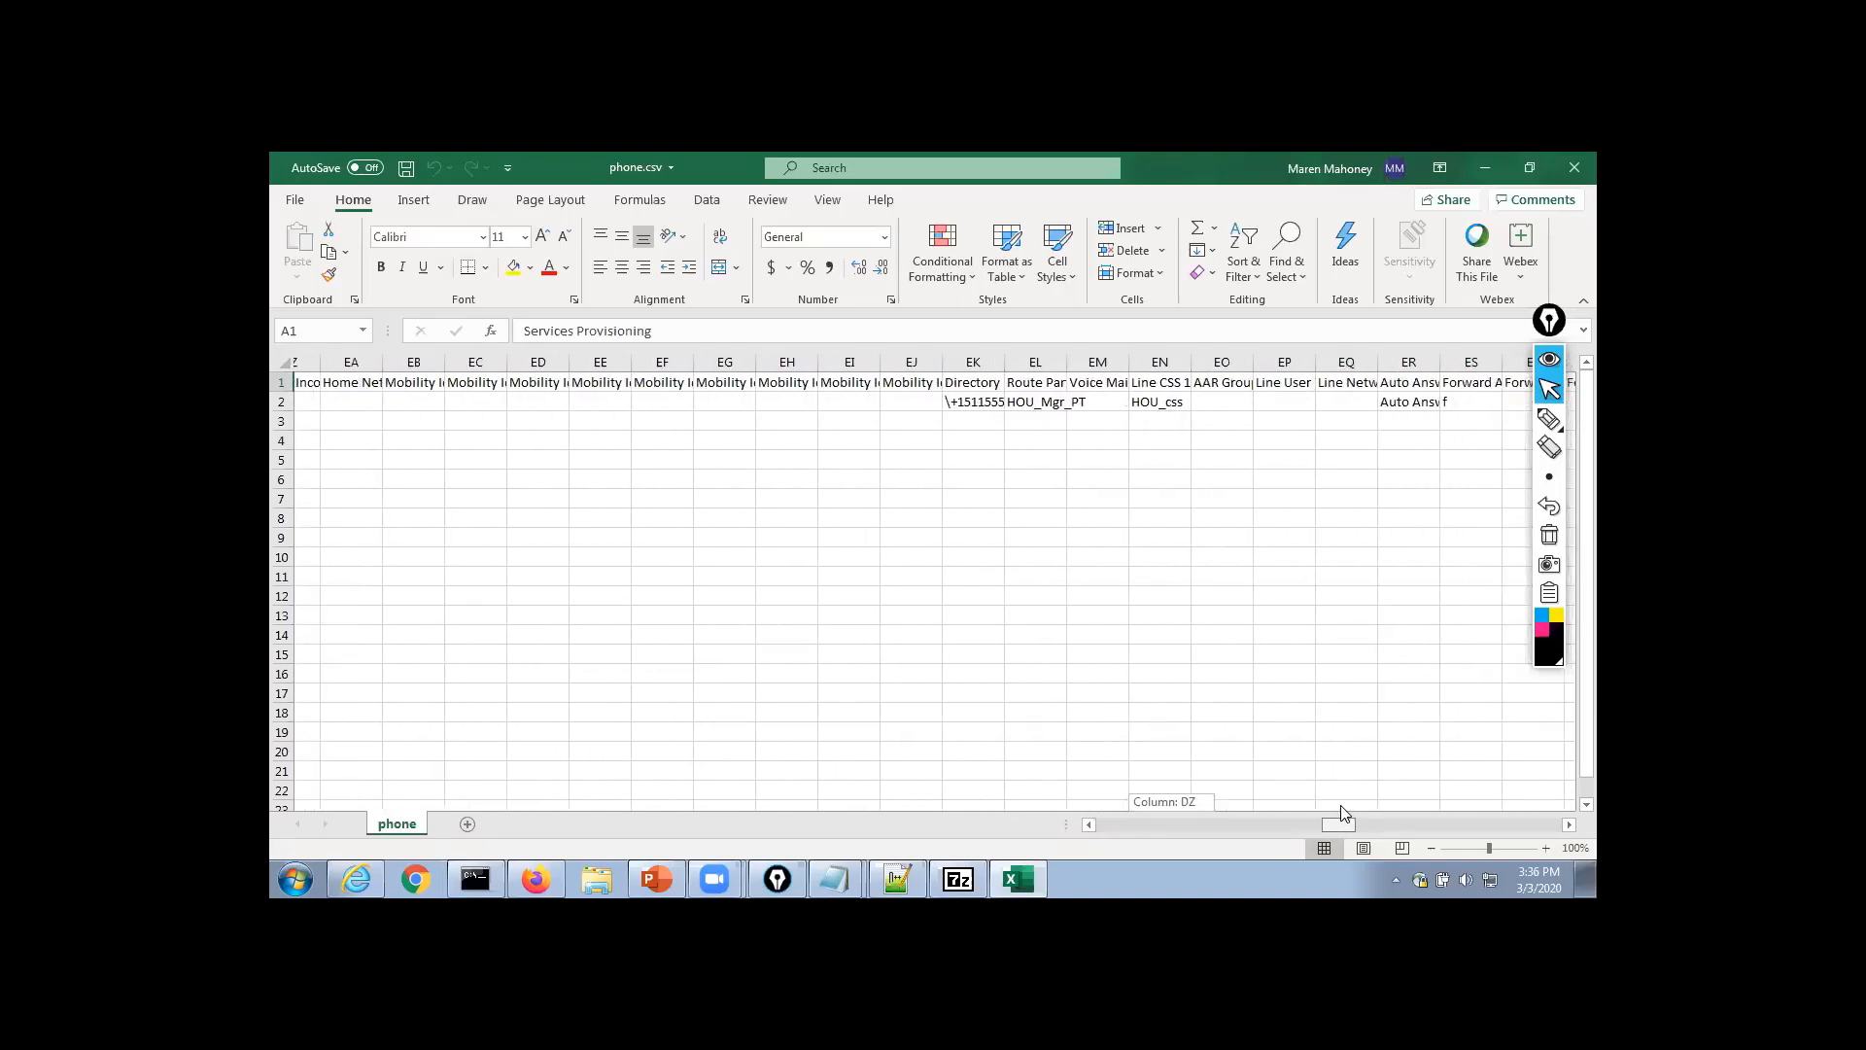
pyautogui.moveTo(1351, 814); pyautogui.dragTo(1413, 804)
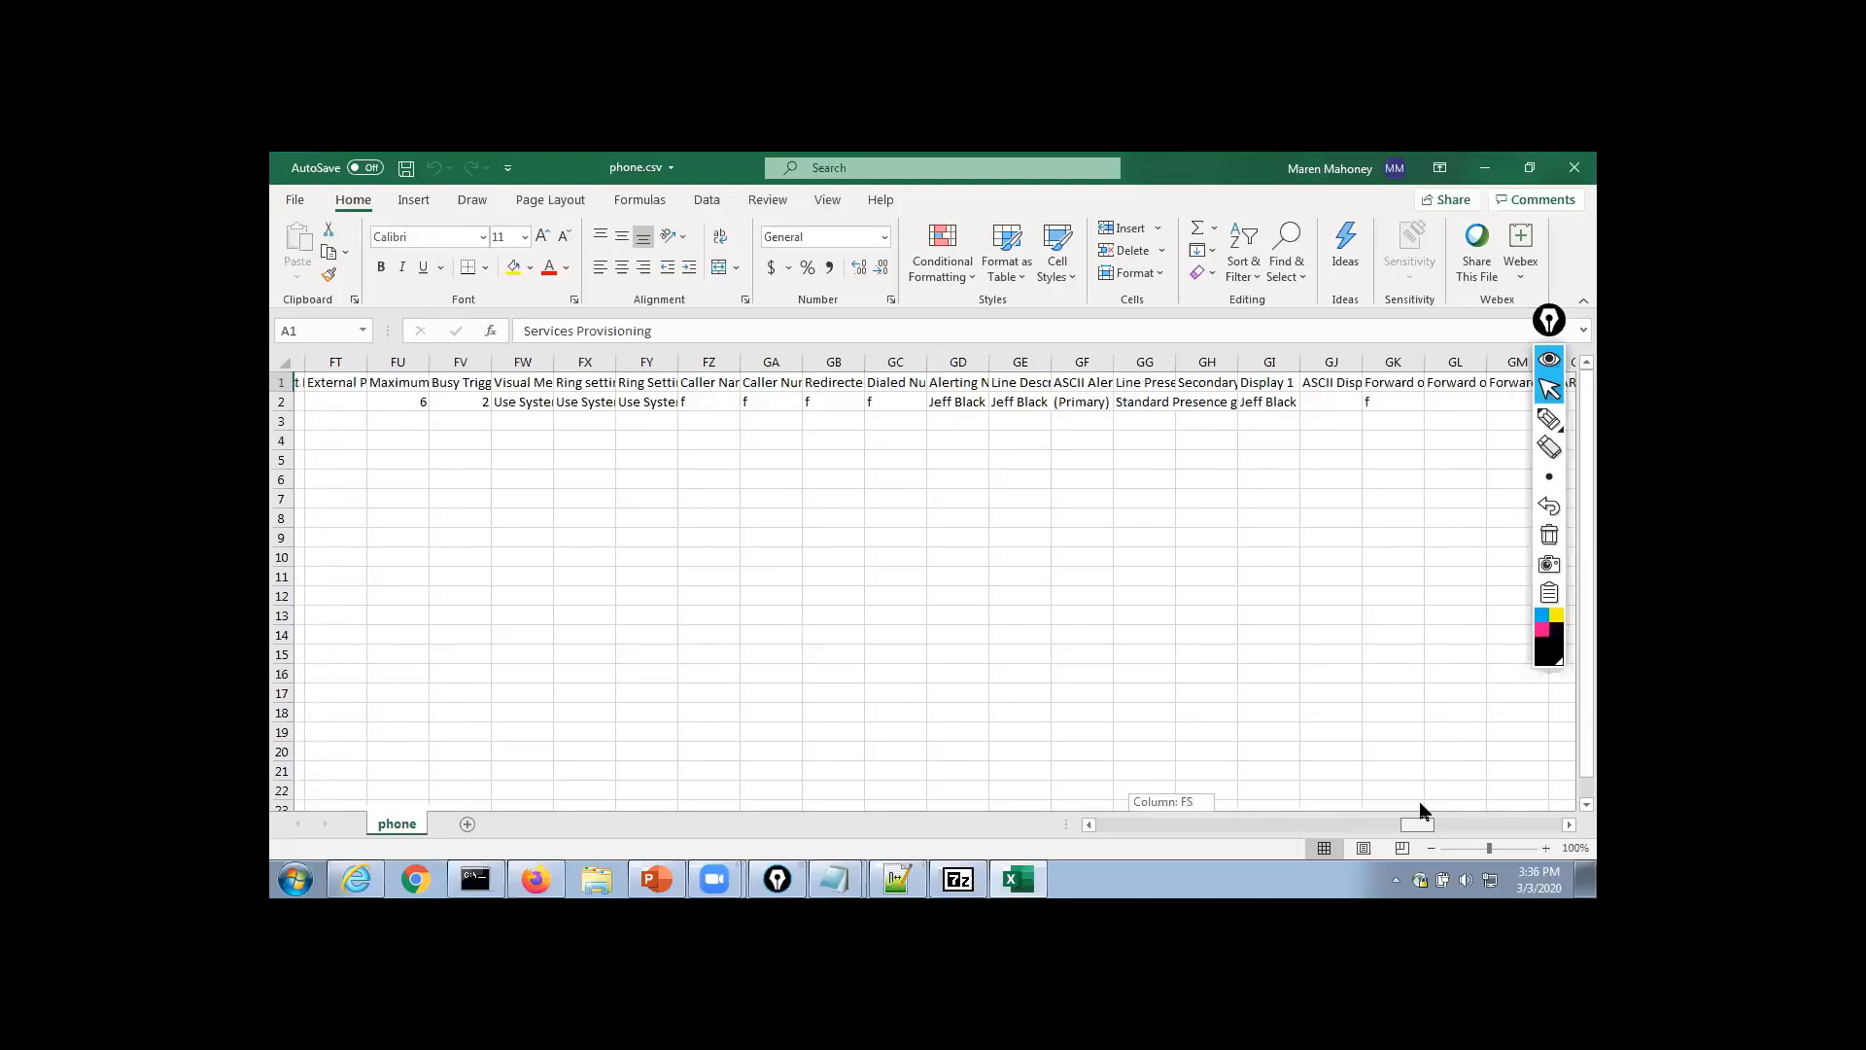
pyautogui.moveTo(1426, 804); pyautogui.dragTo(1558, 822)
pyautogui.click(1574, 167)
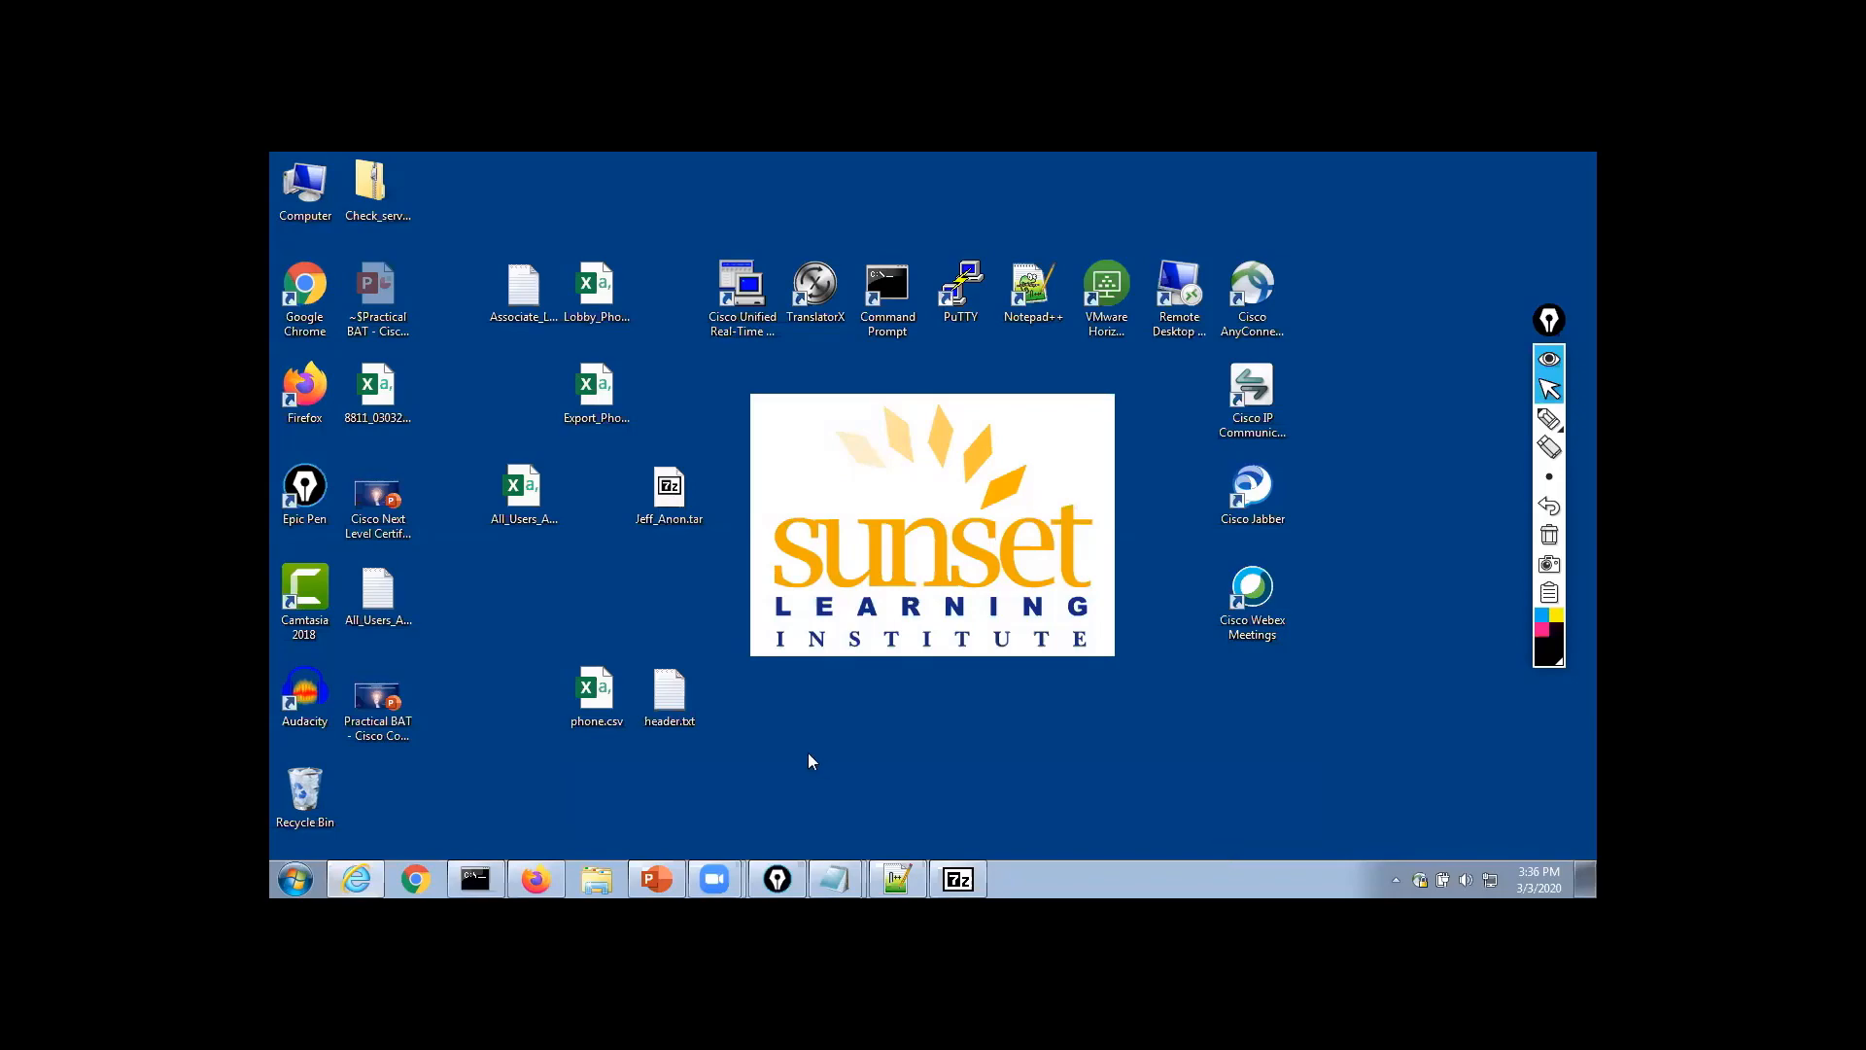
# View the Uses for Import/Export slide in PowerPoint, return to Cisco Unified CM Administration and show the bulk Delete Phones options
pyautogui.click(657, 879)
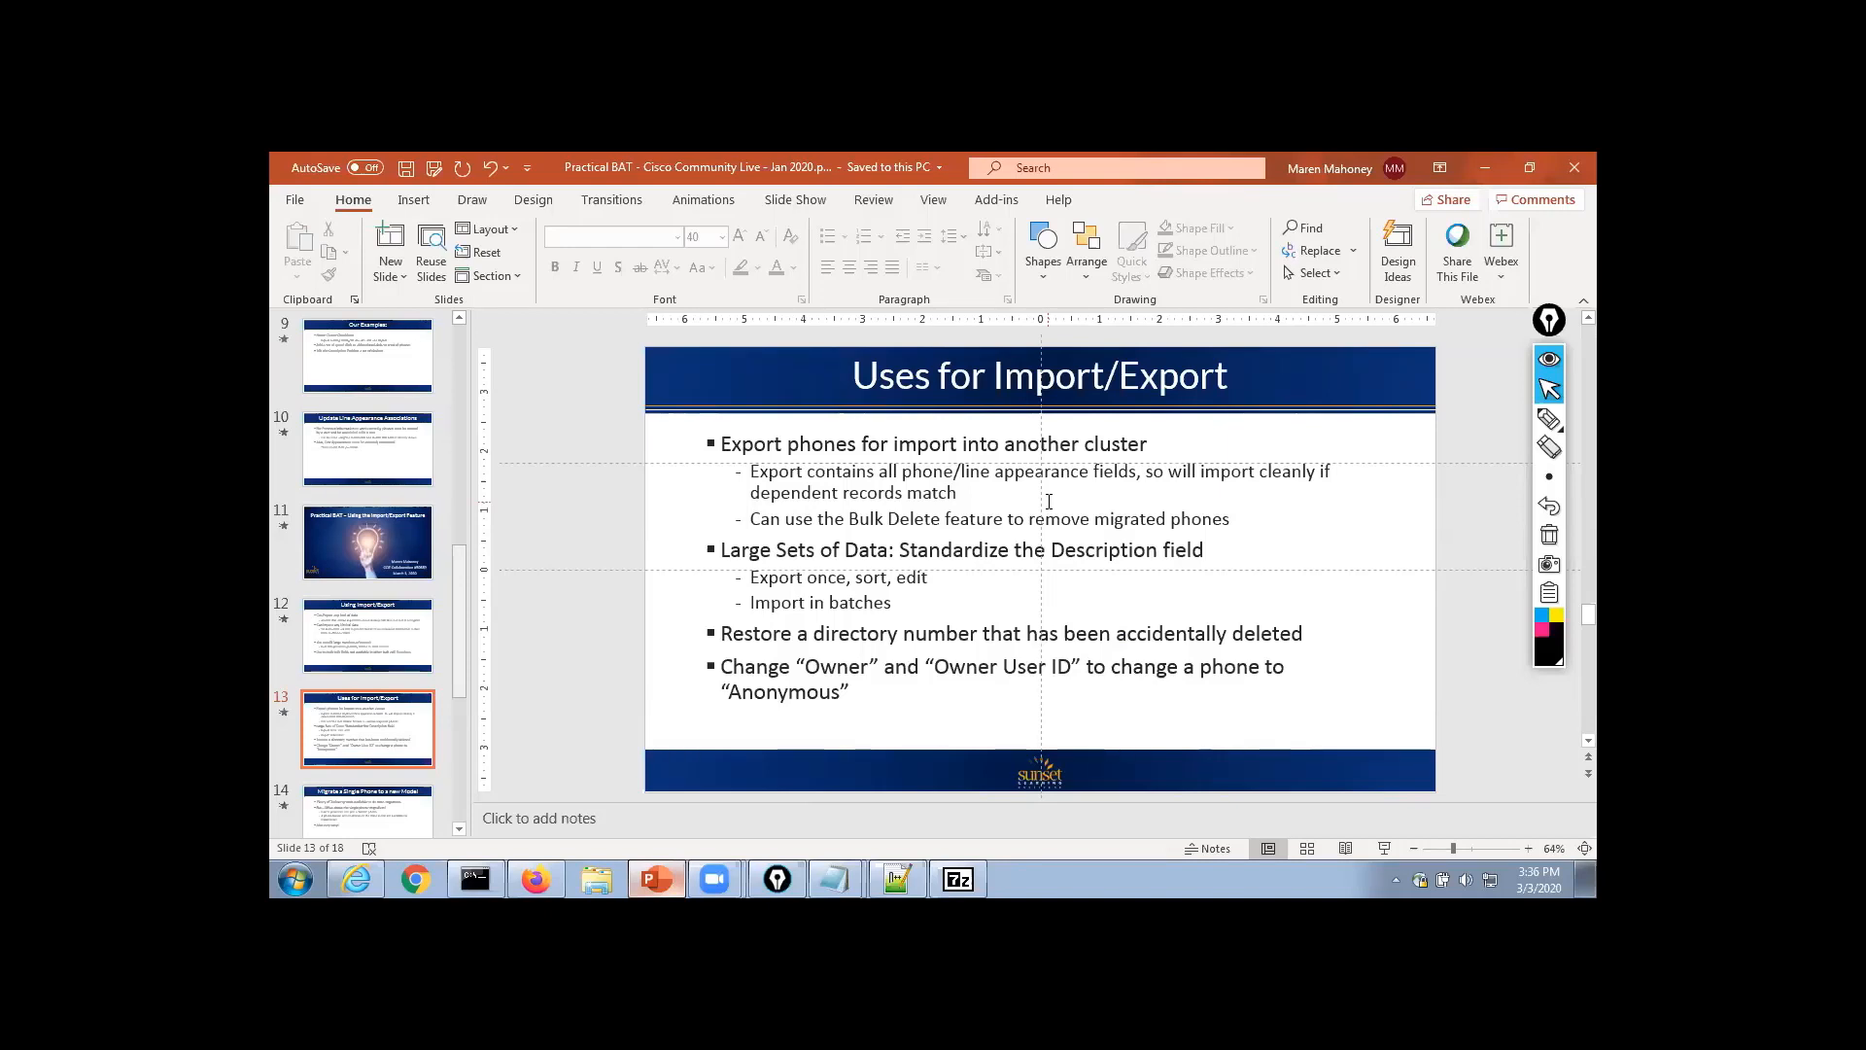
pyautogui.click(356, 875)
pyautogui.moveTo(982, 292)
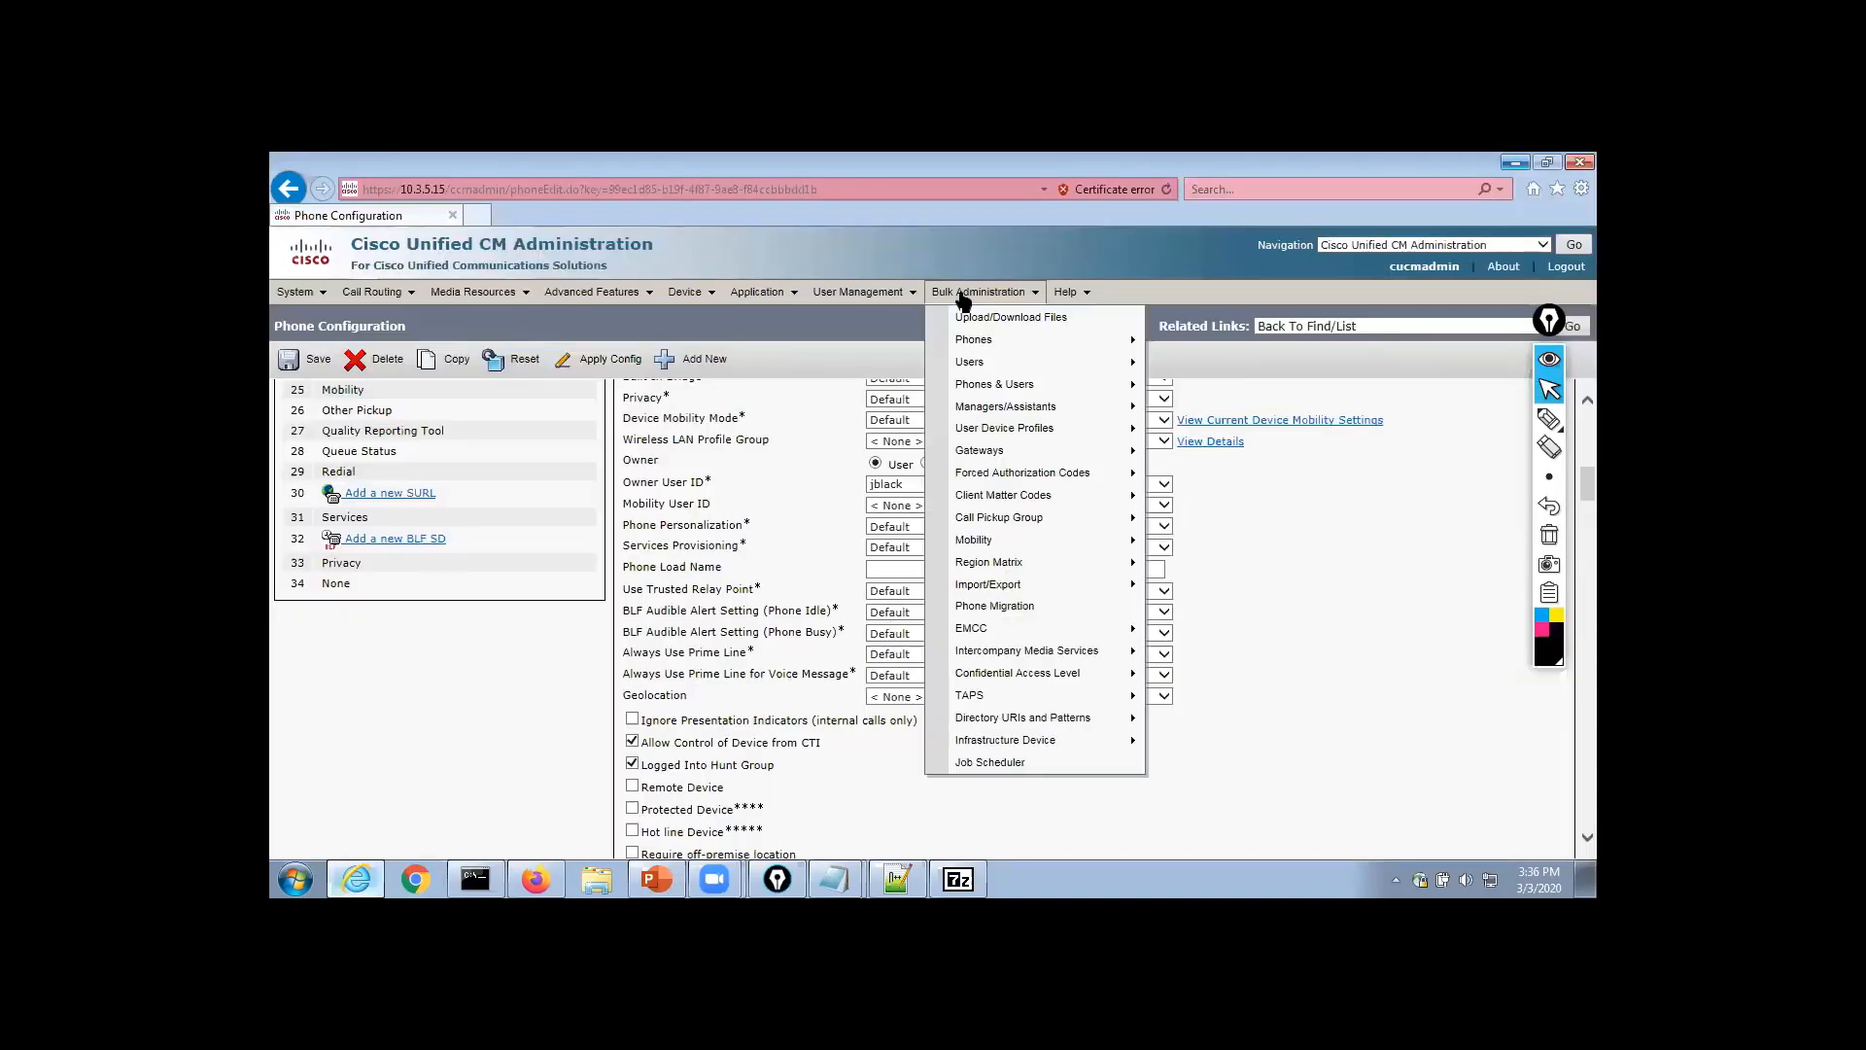
pyautogui.moveTo(977, 340)
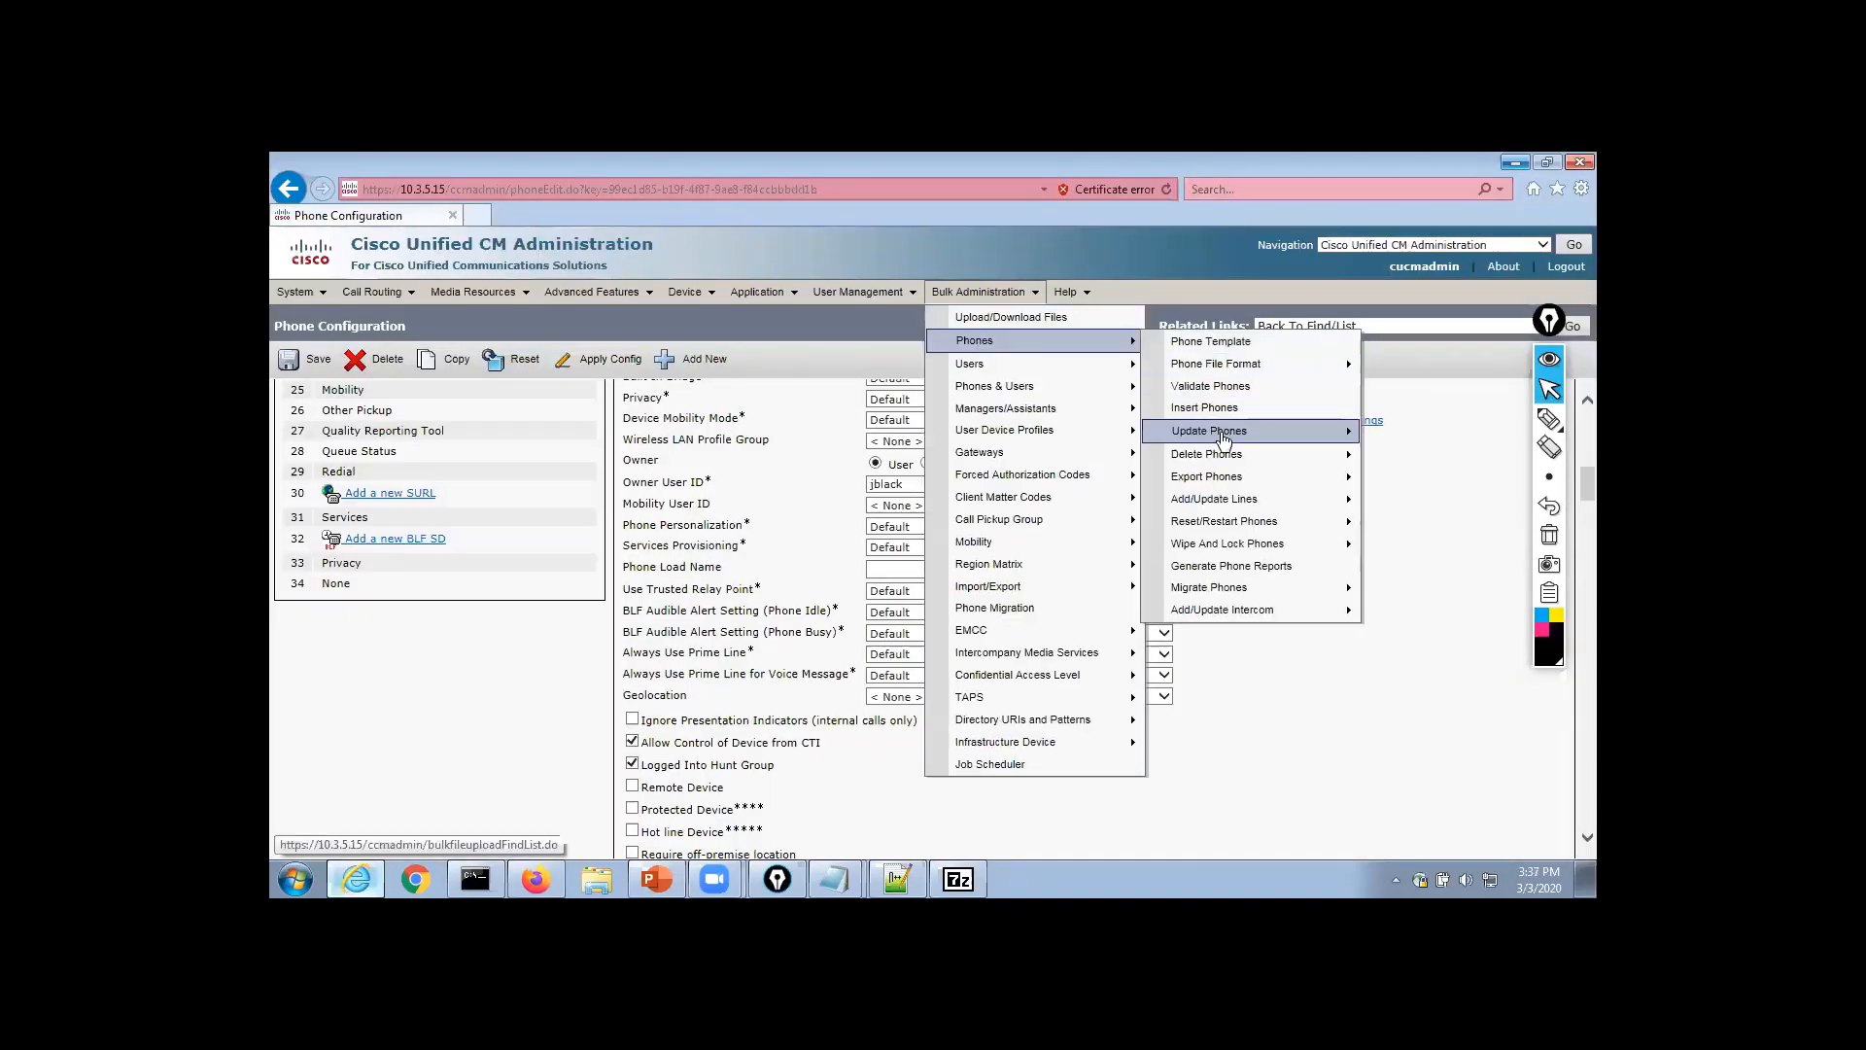
pyautogui.moveTo(1227, 457)
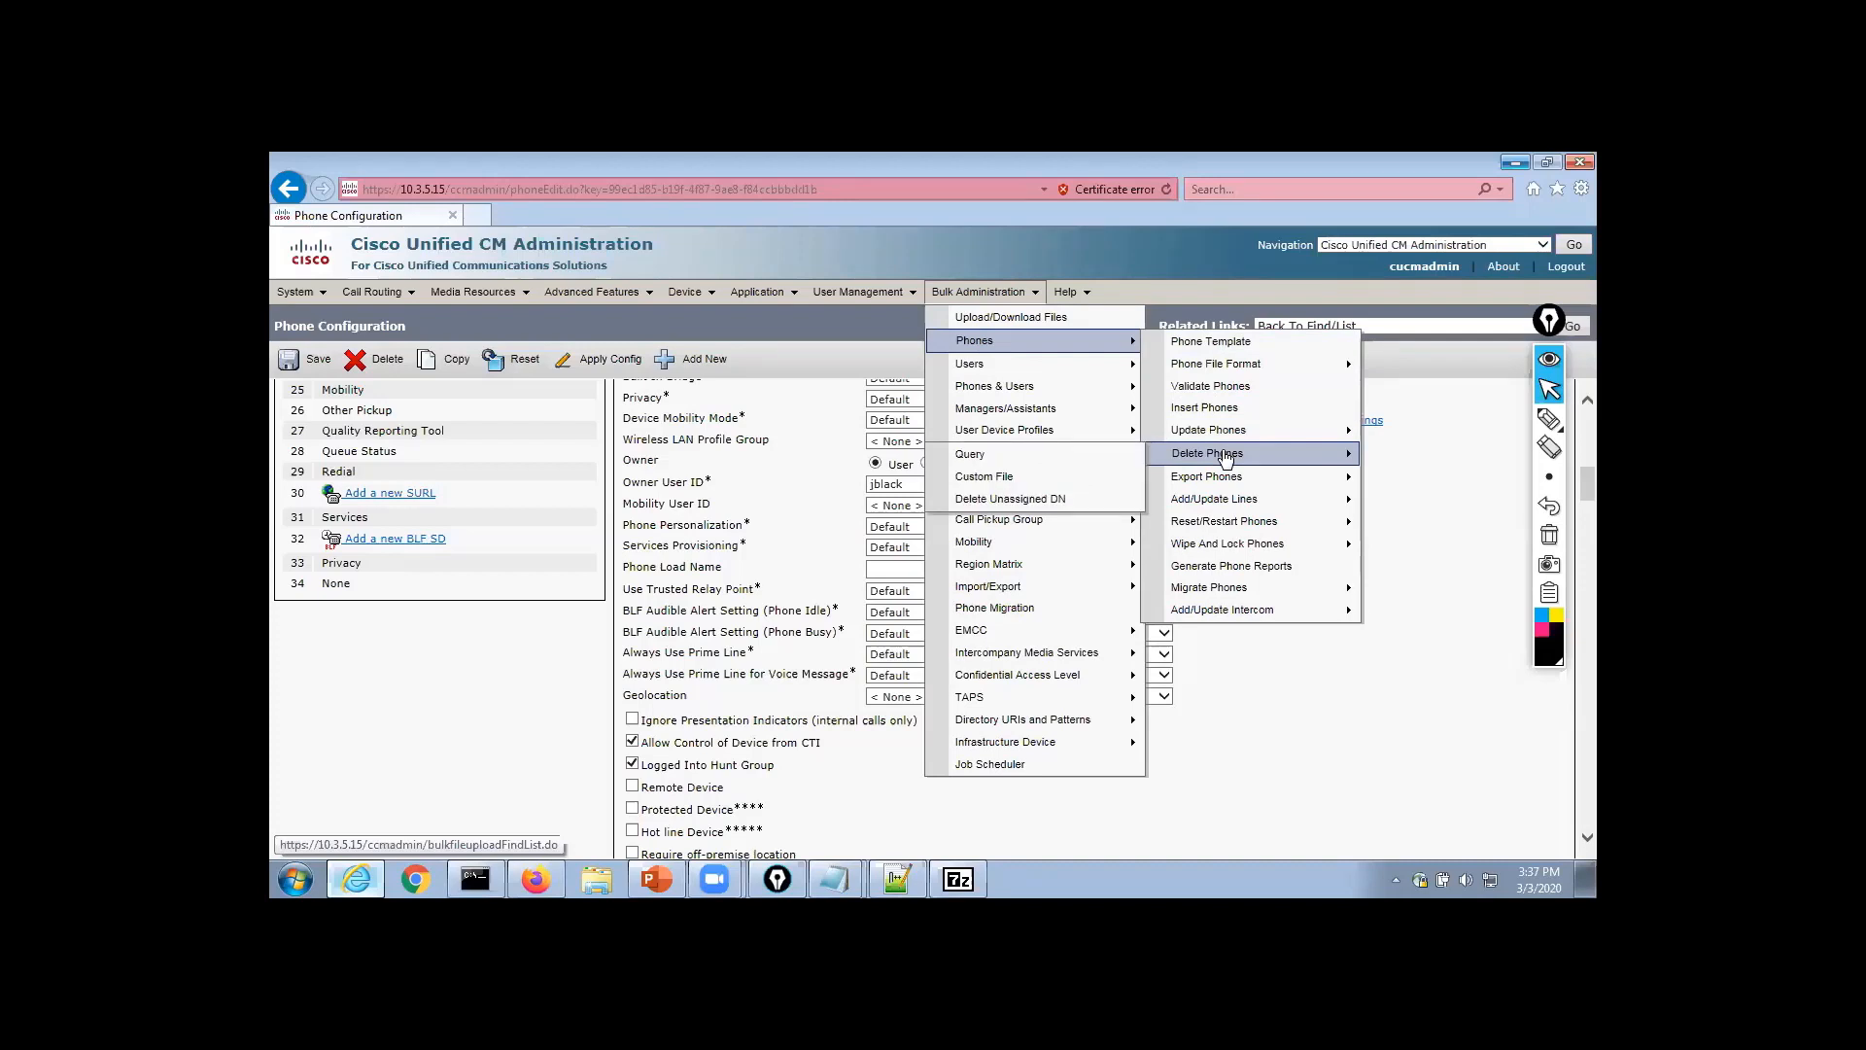
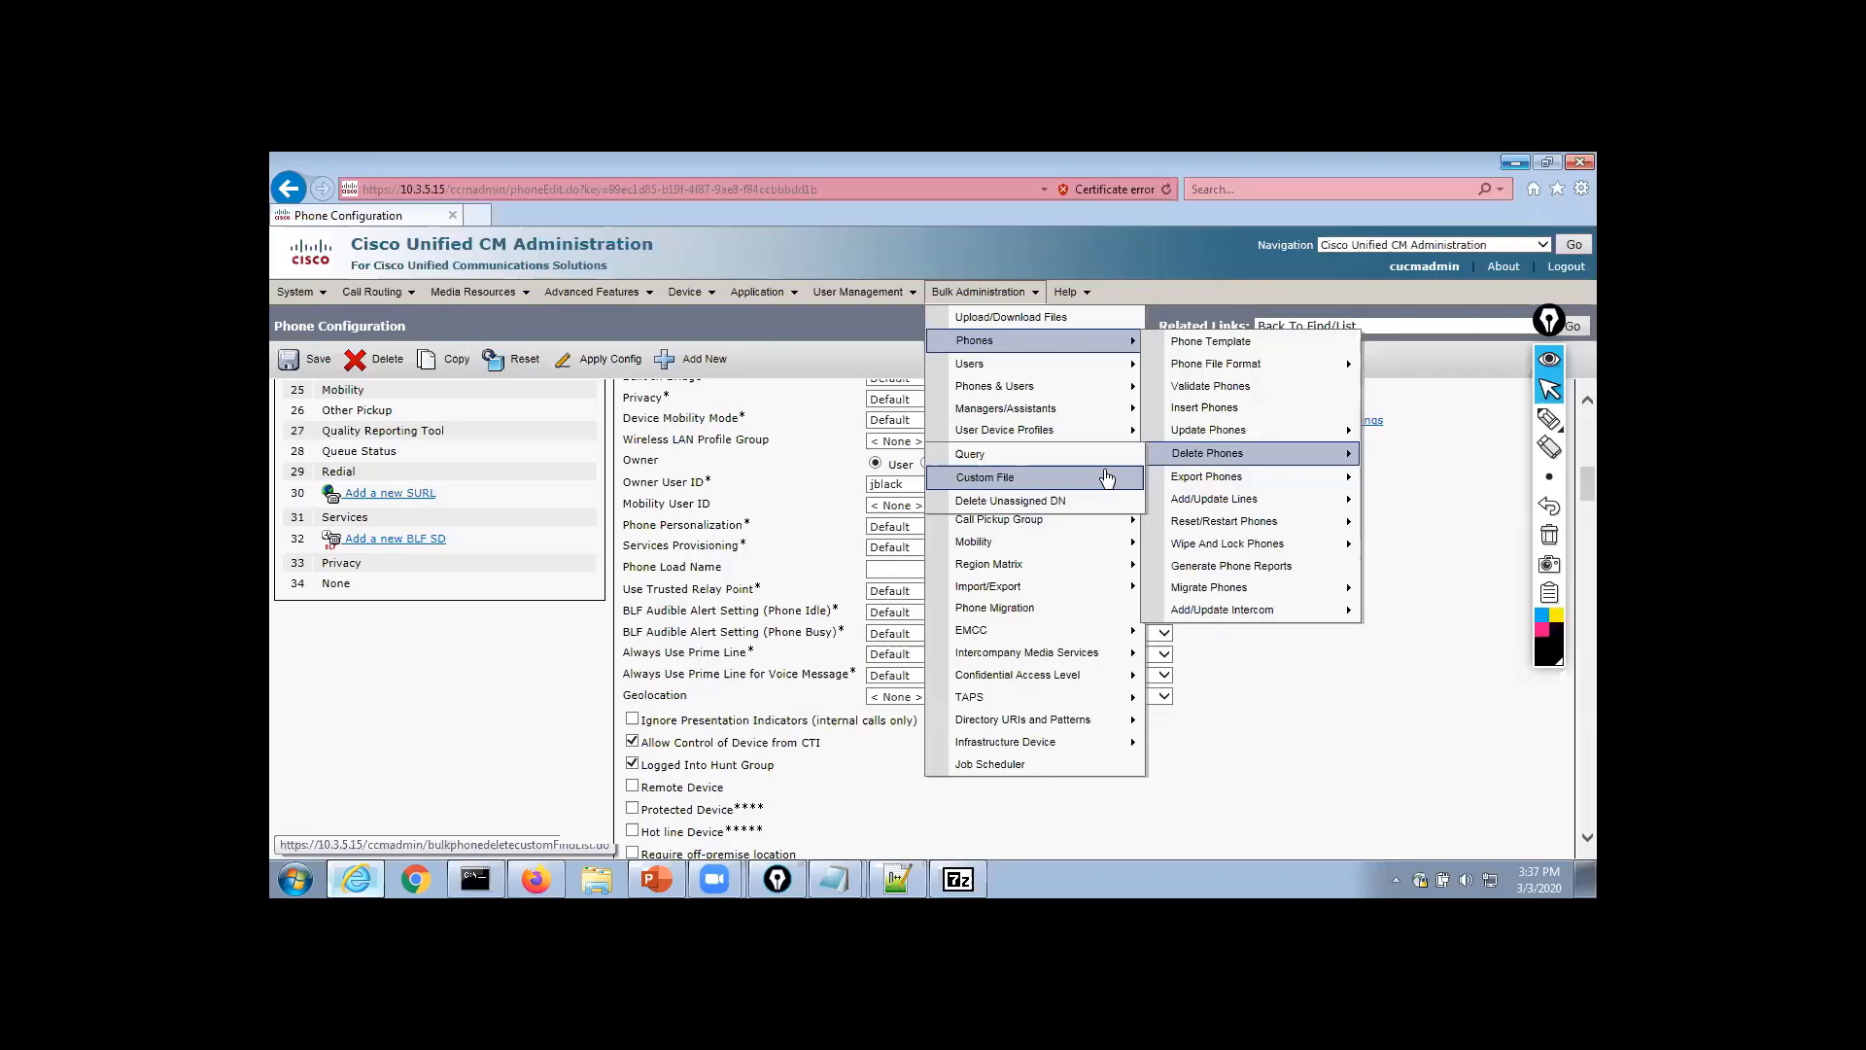
# View the Uses for Import/Export slide in PowerPoint again, and close the Jeff_Anon.tar archive window
pyautogui.click(643, 875)
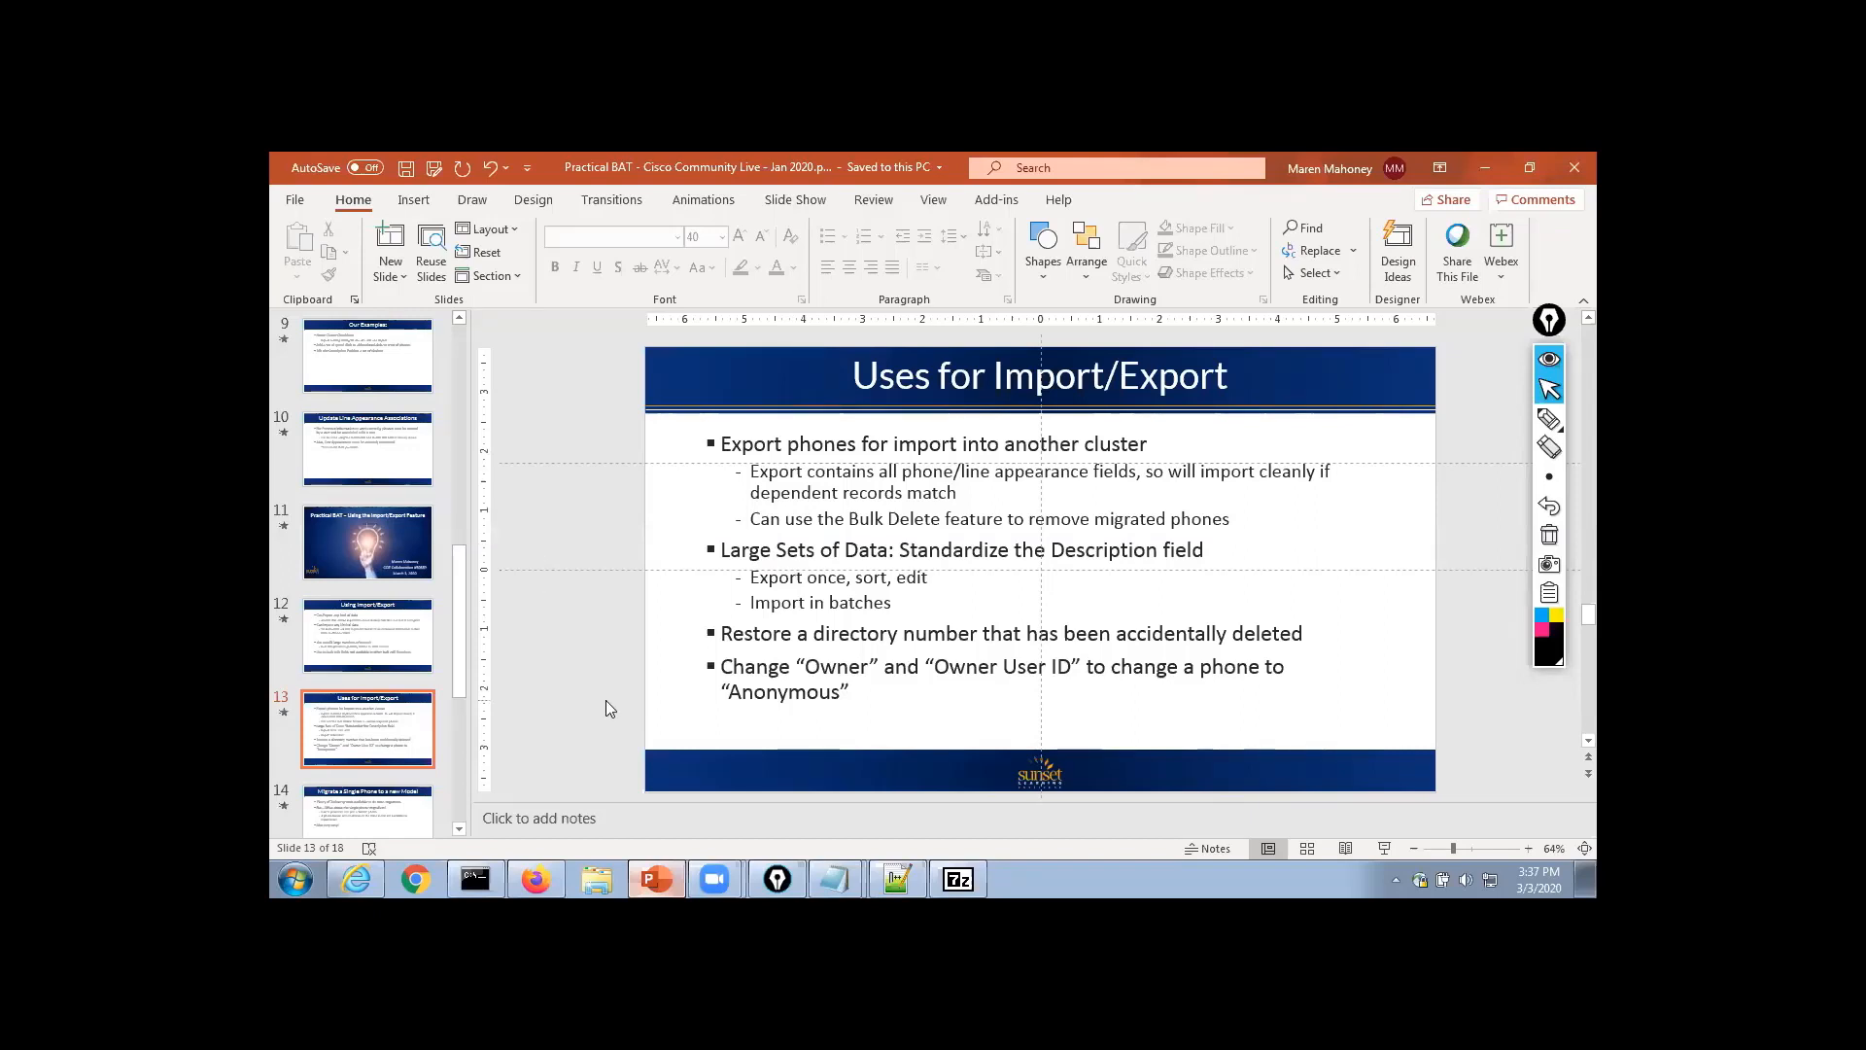
pyautogui.click(1477, 163)
pyautogui.click(958, 880)
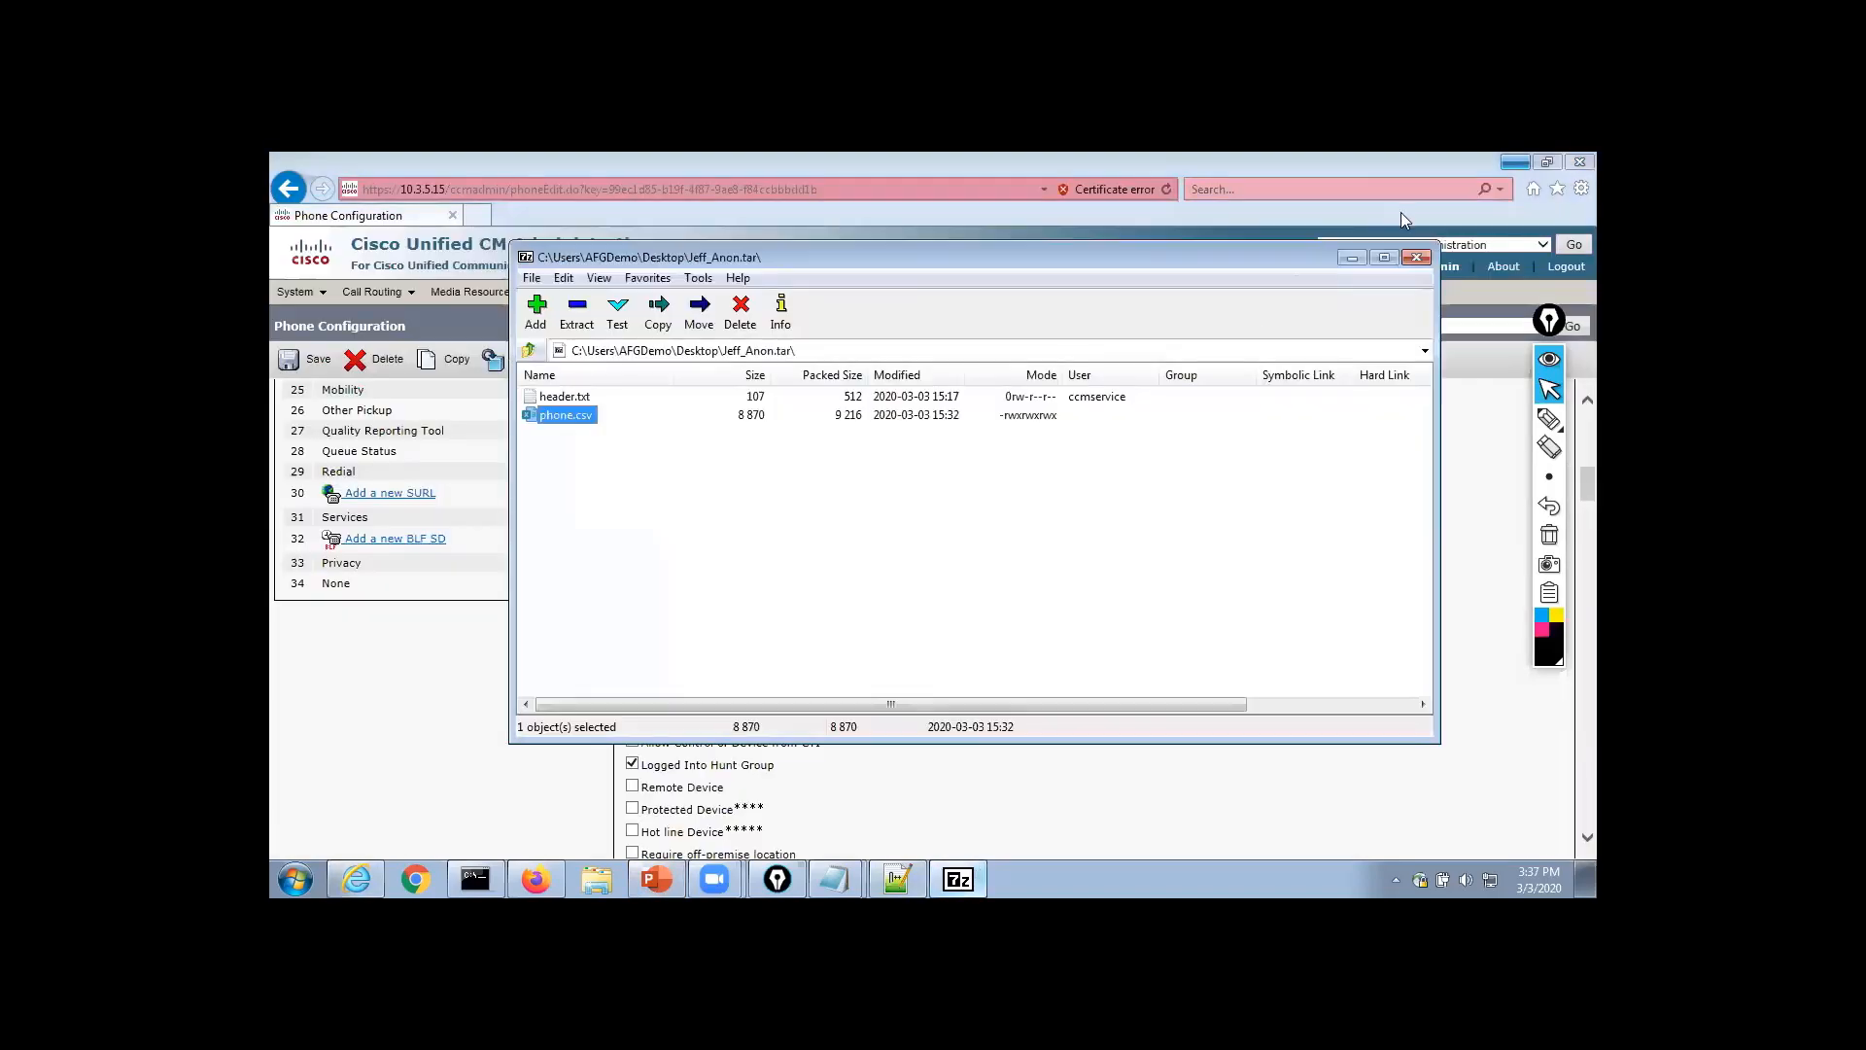
pyautogui.click(1417, 257)
pyautogui.click(1515, 163)
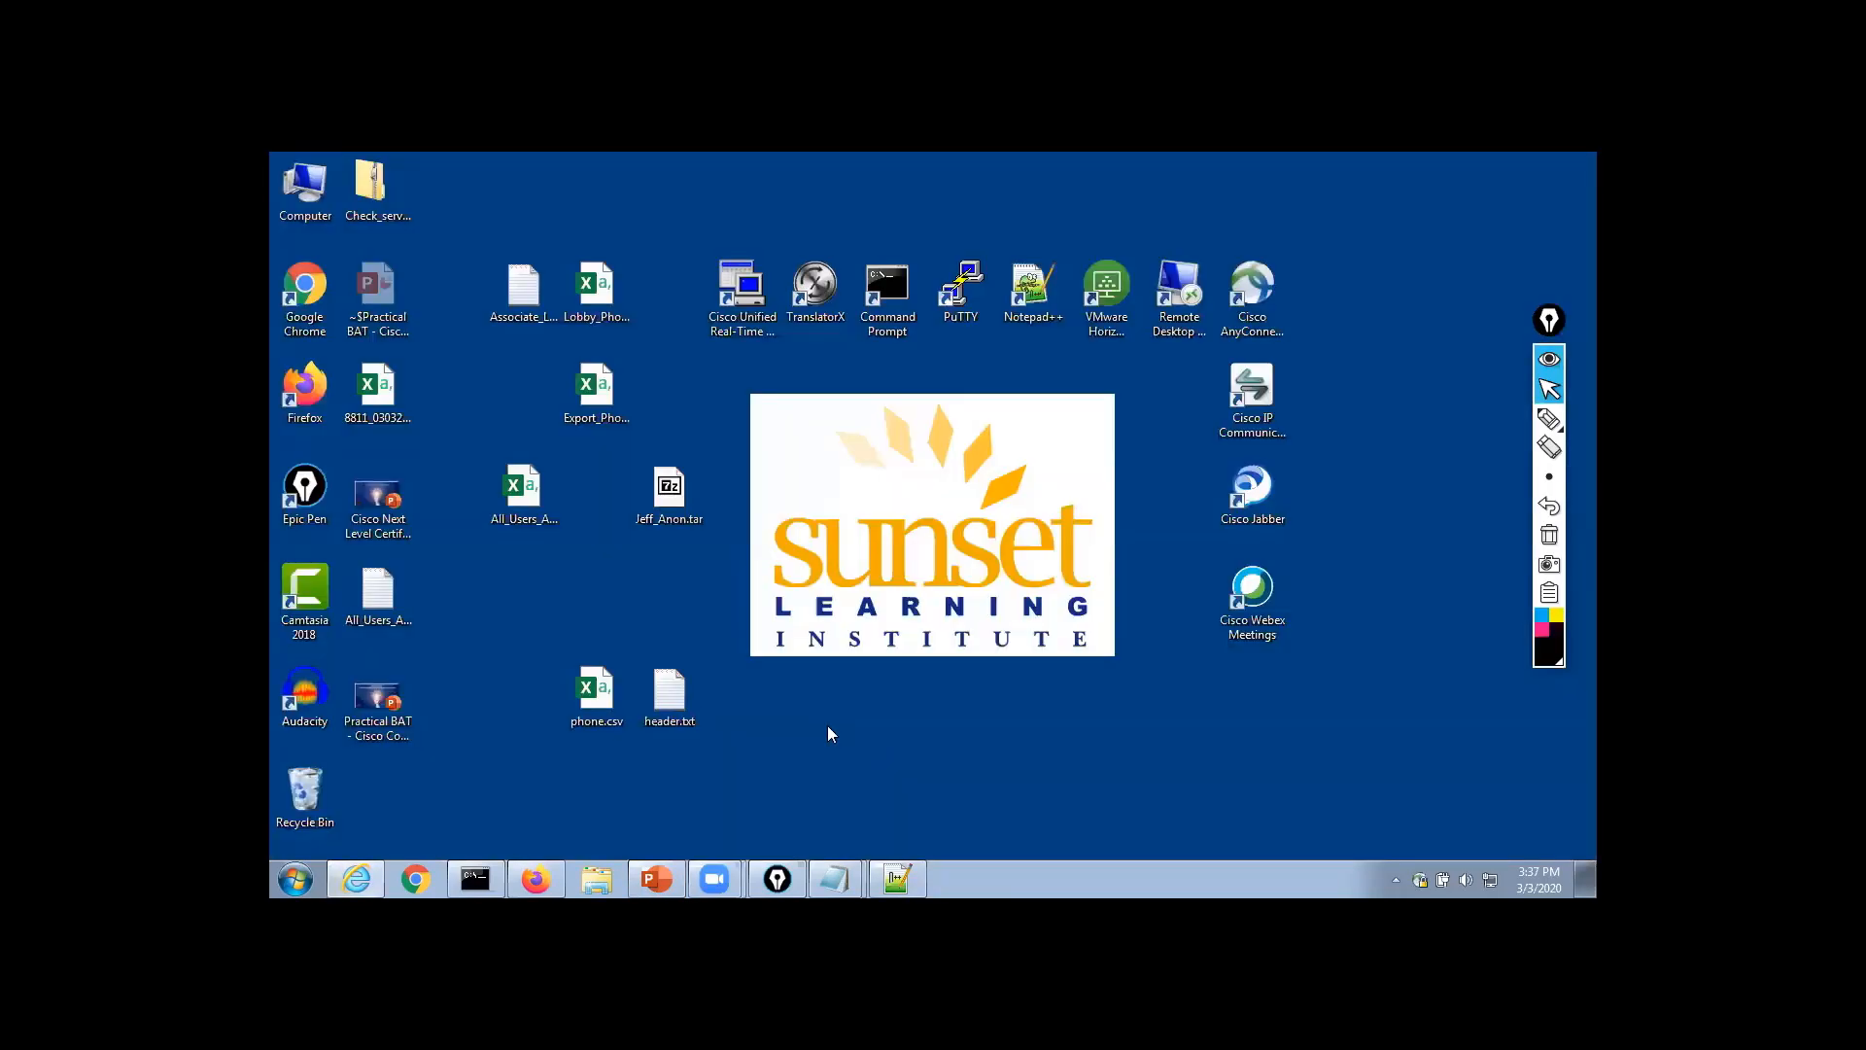
# Delete header.txt, phone.csv and Jeff_Anon.tar from the desktop
pyautogui.moveTo(673, 698); pyautogui.dragTo(307, 804)
pyautogui.moveTo(568, 692); pyautogui.dragTo(304, 794)
pyautogui.moveTo(670, 490); pyautogui.dragTo(310, 797)
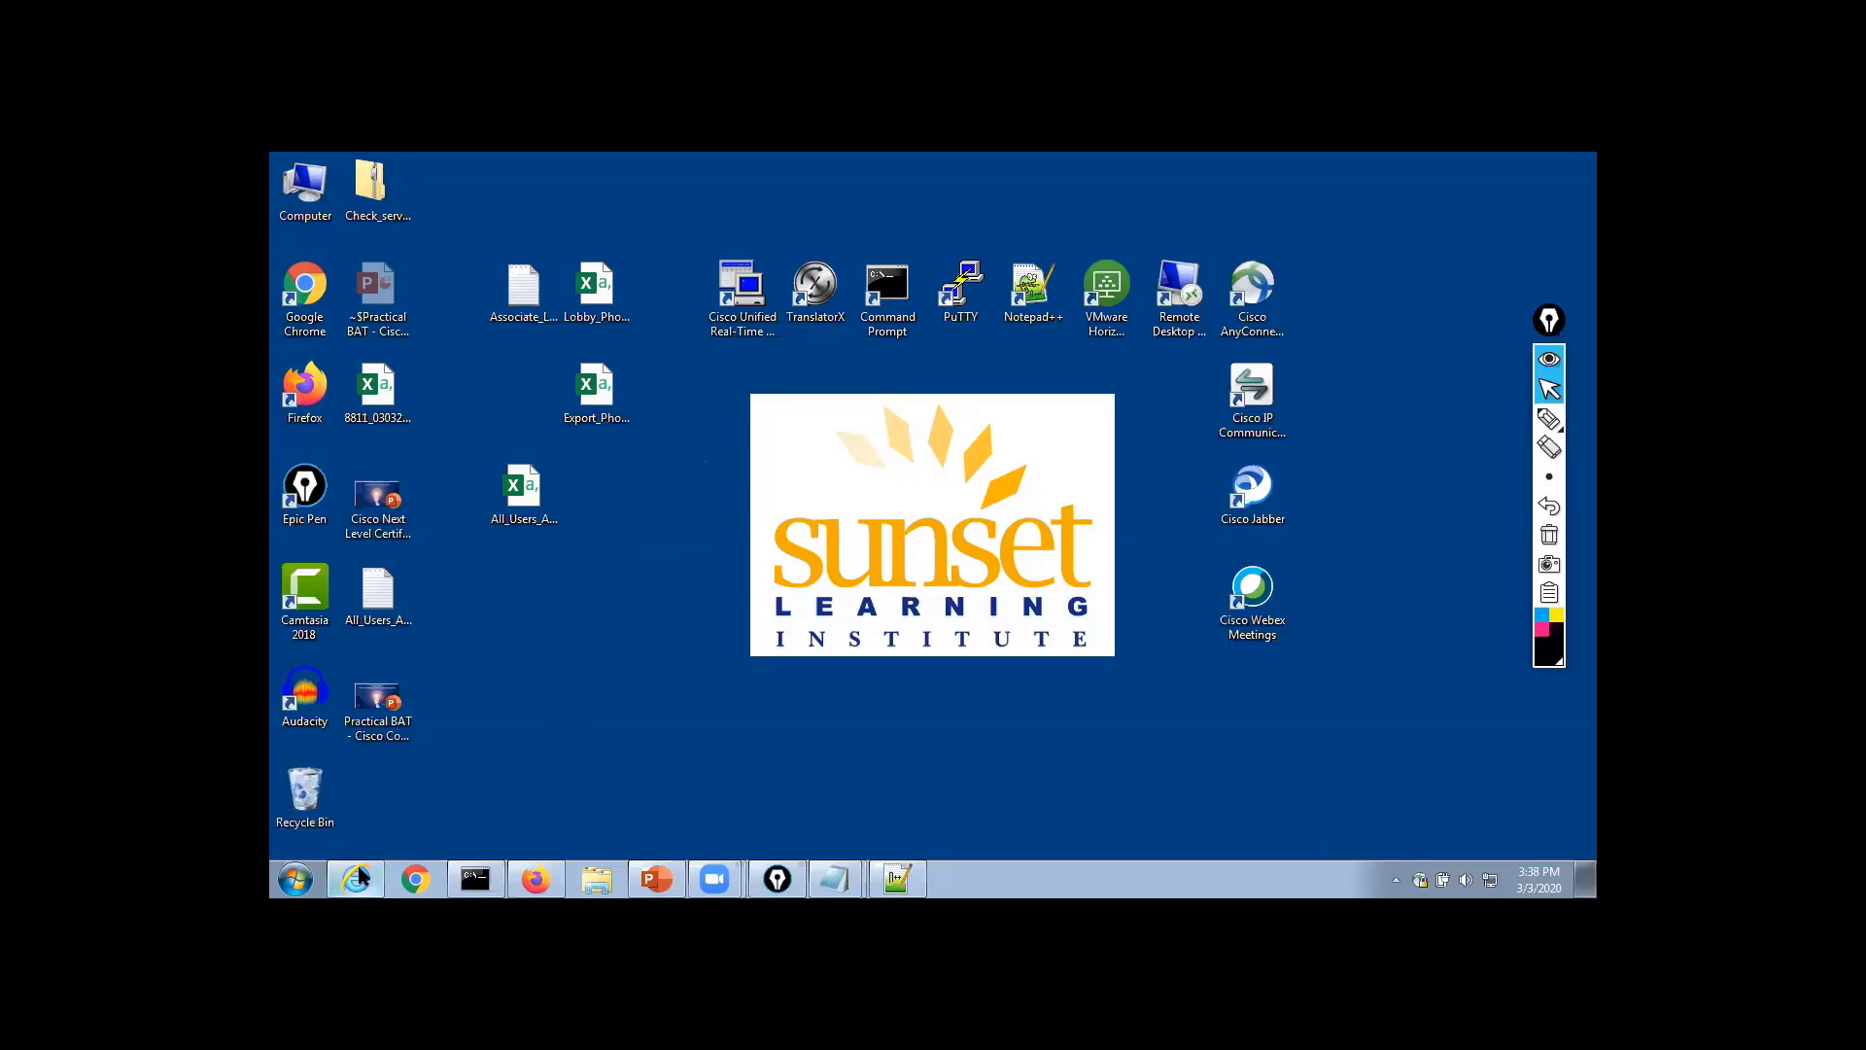
# Download the export file All_Phones_03032020131700.tar from the bulk administration files in Cisco Unified CM Administration and save it to the desktop
pyautogui.click(356, 879)
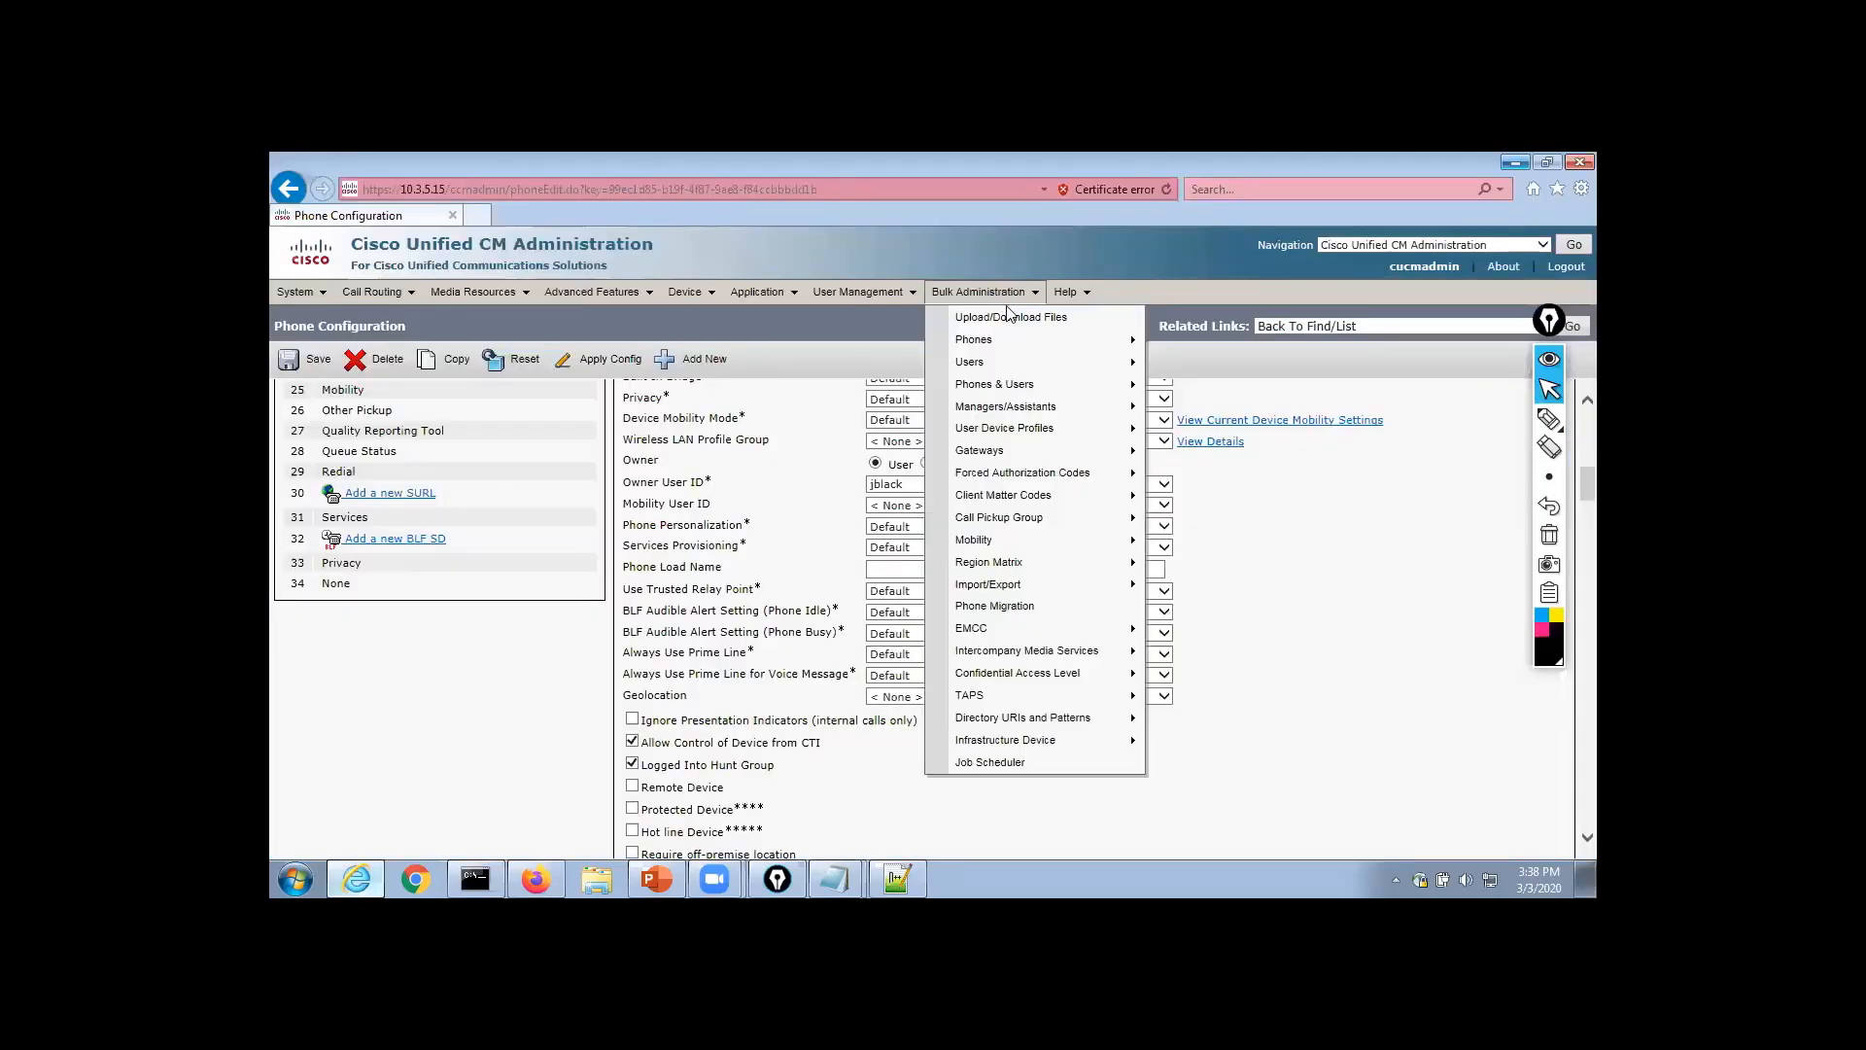
pyautogui.click(1010, 318)
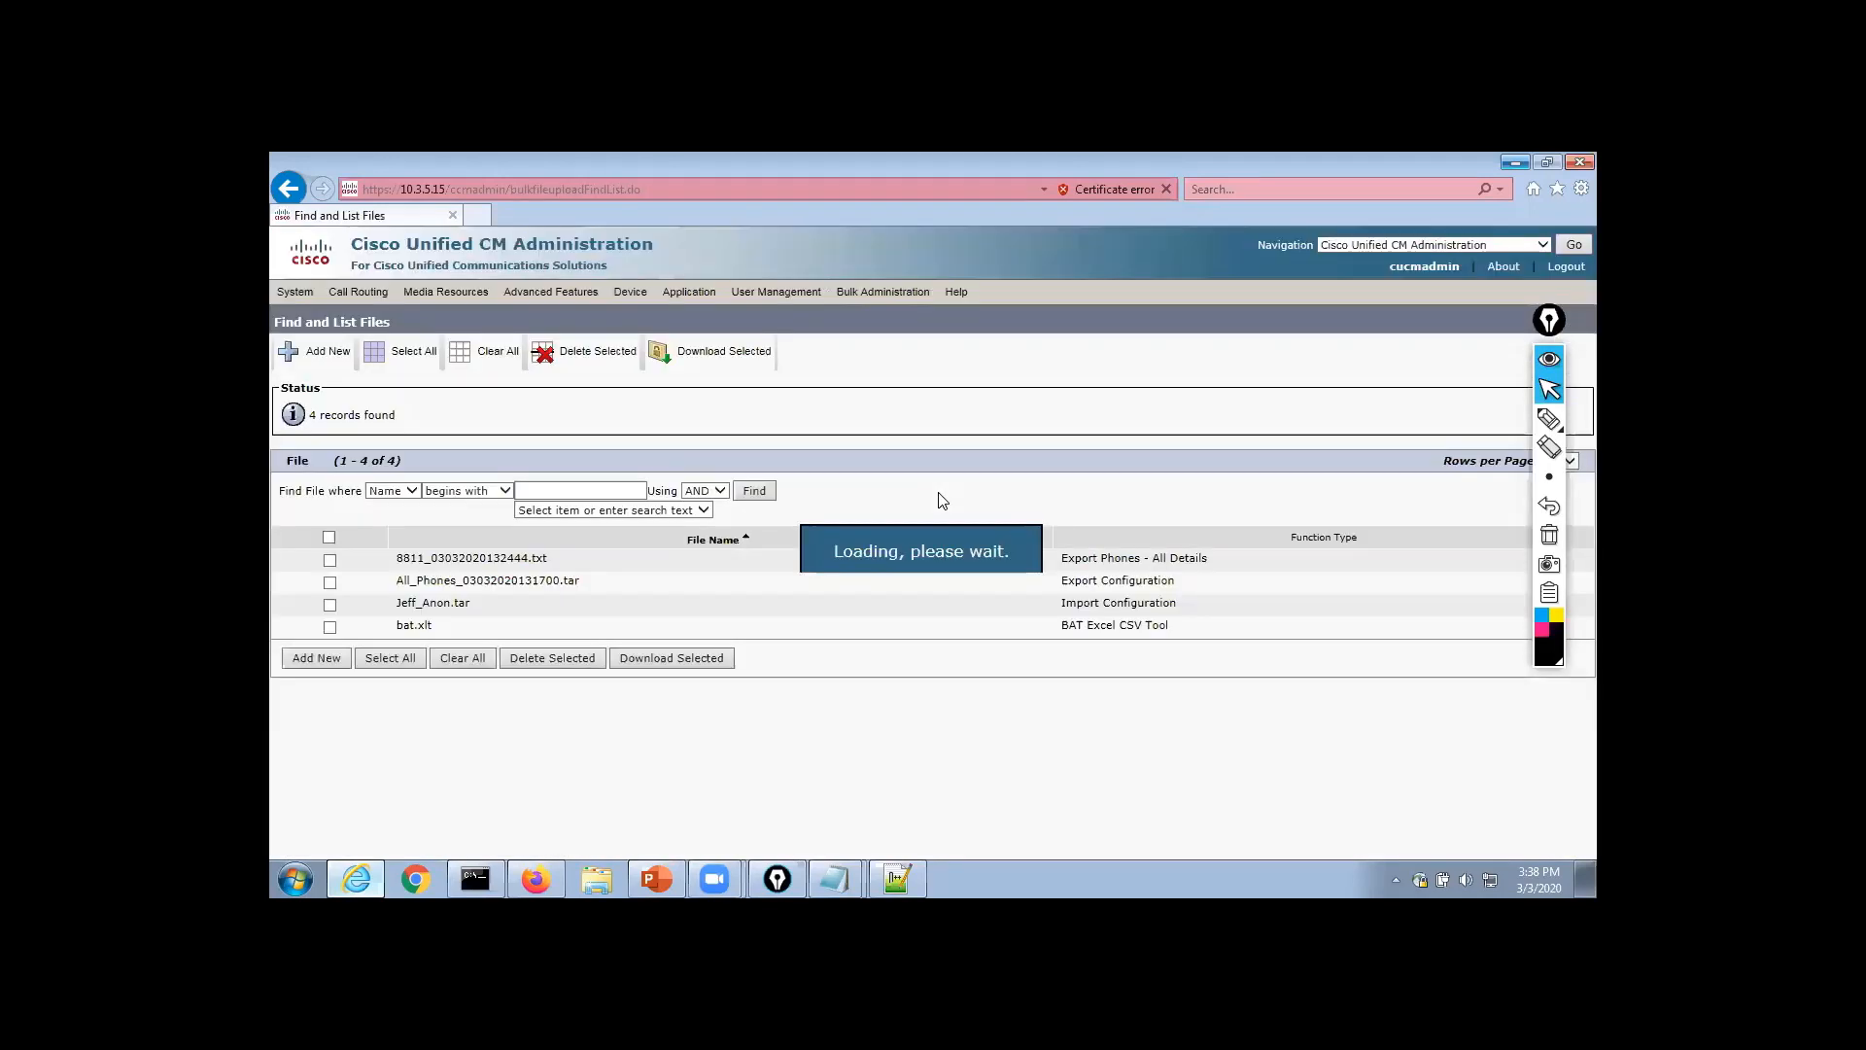
pyautogui.click(331, 584)
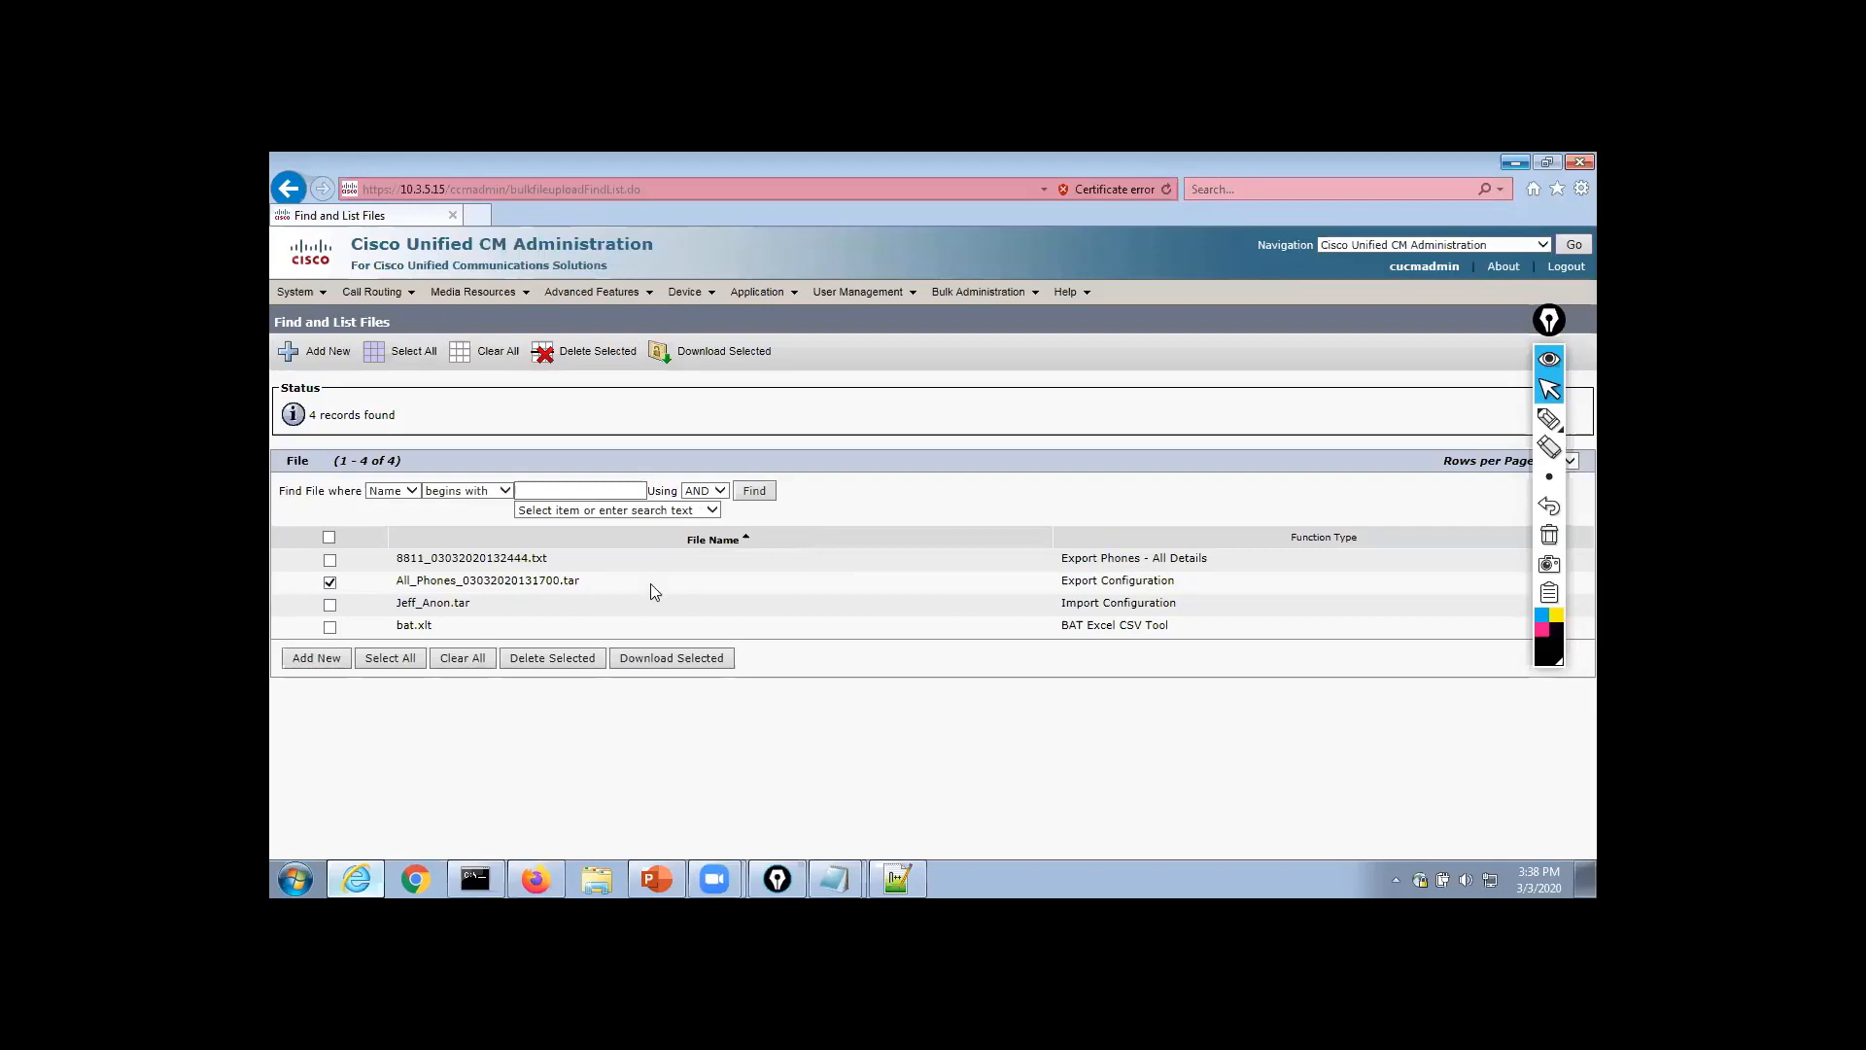
pyautogui.click(664, 660)
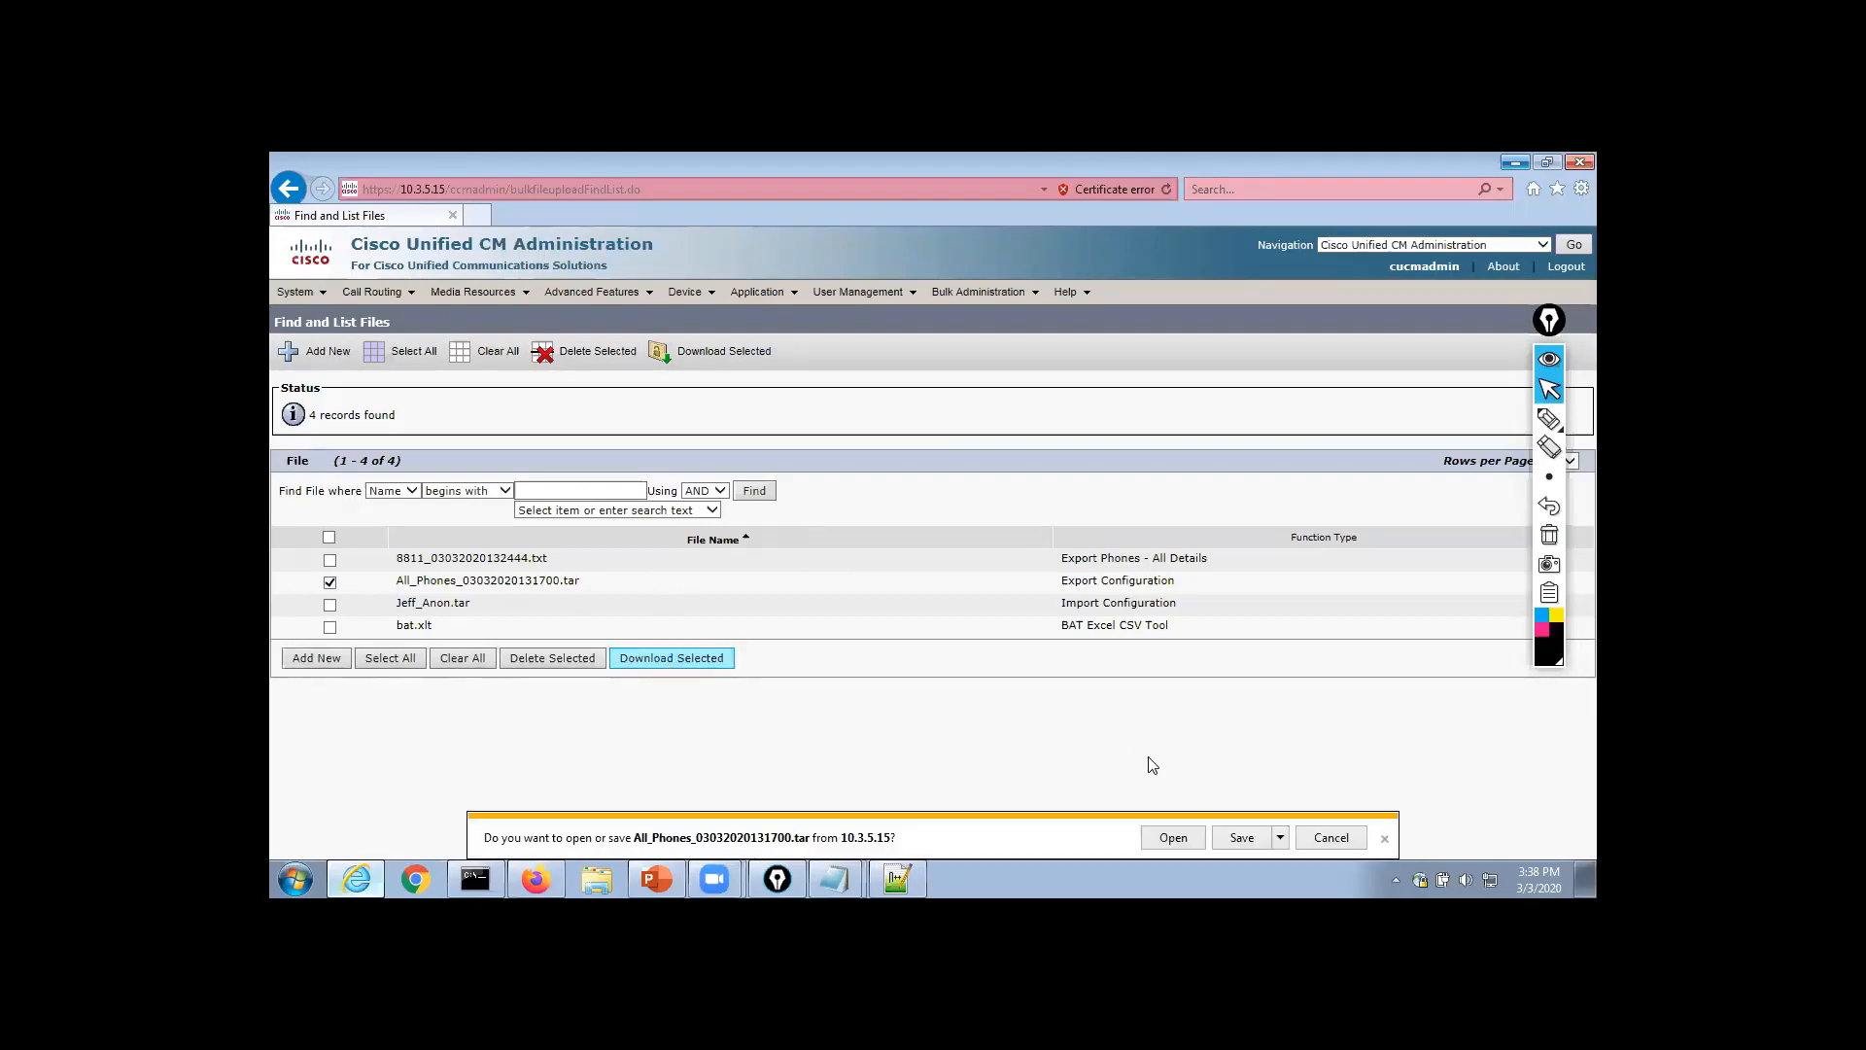
pyautogui.click(1281, 838)
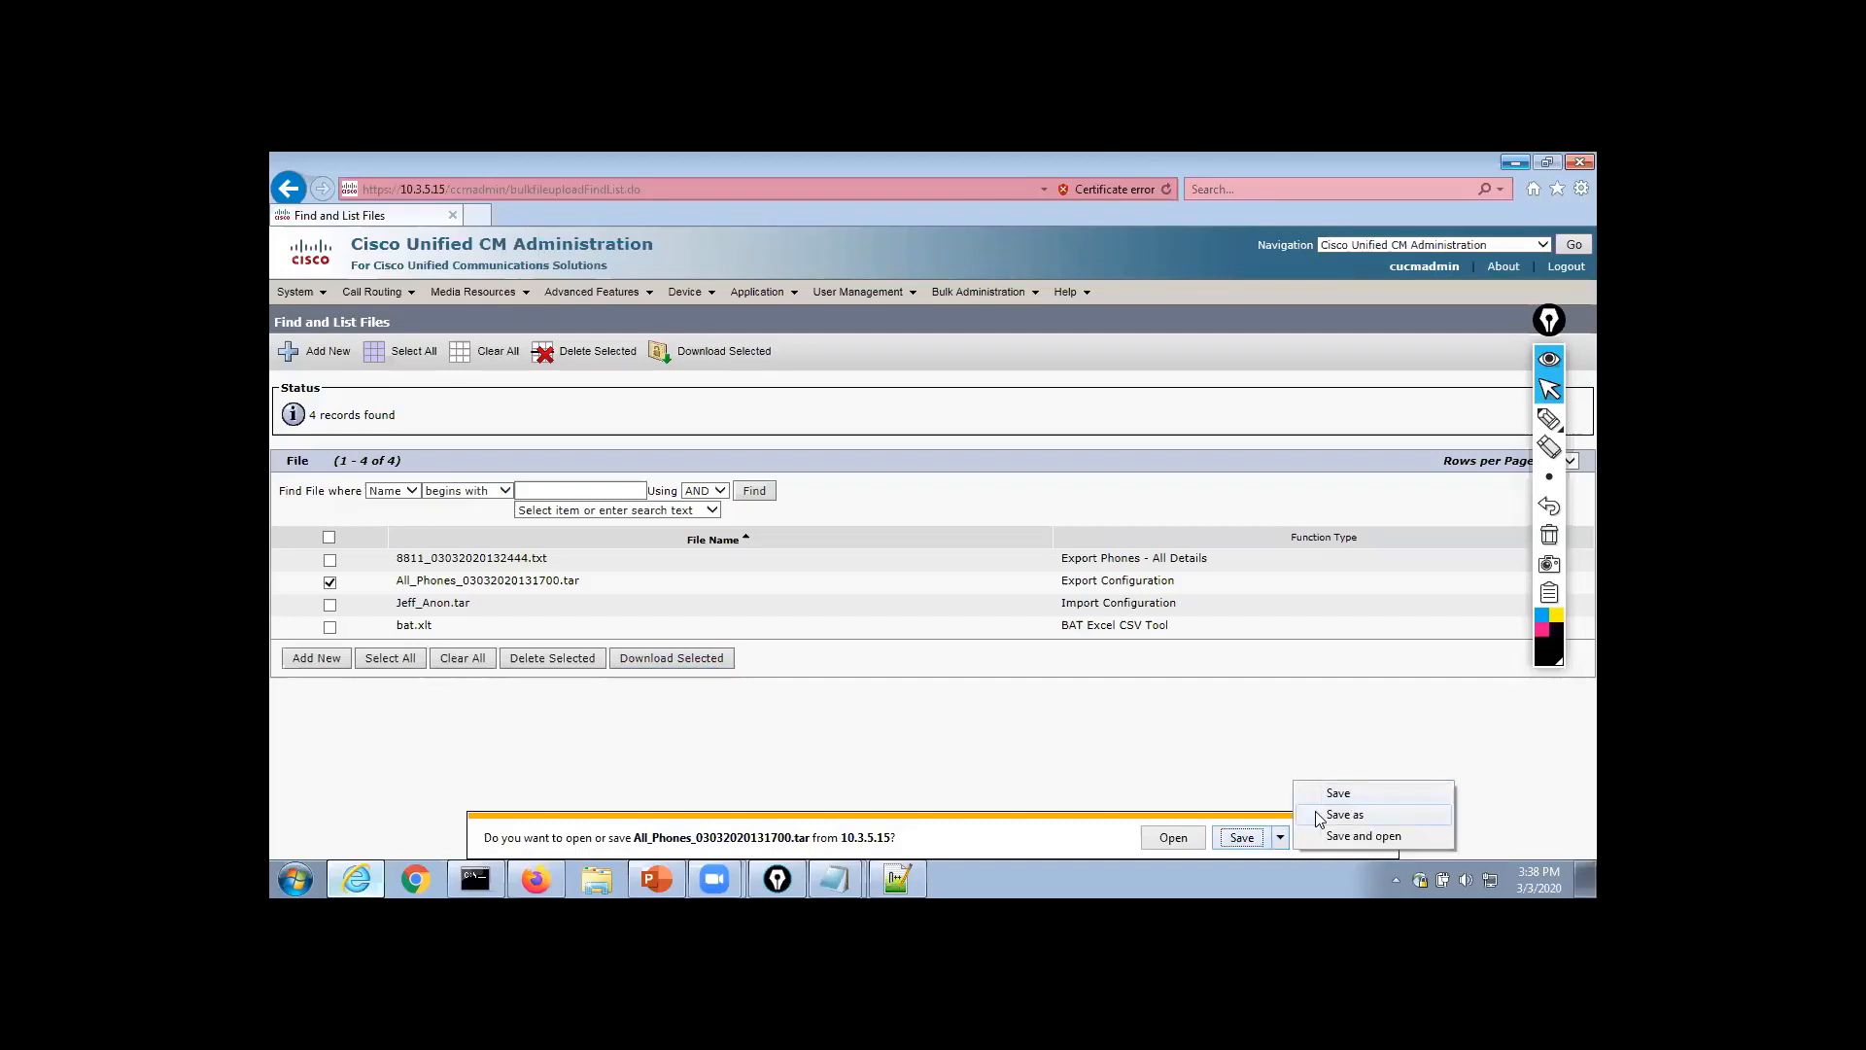
pyautogui.click(1320, 817)
pyautogui.click(668, 405)
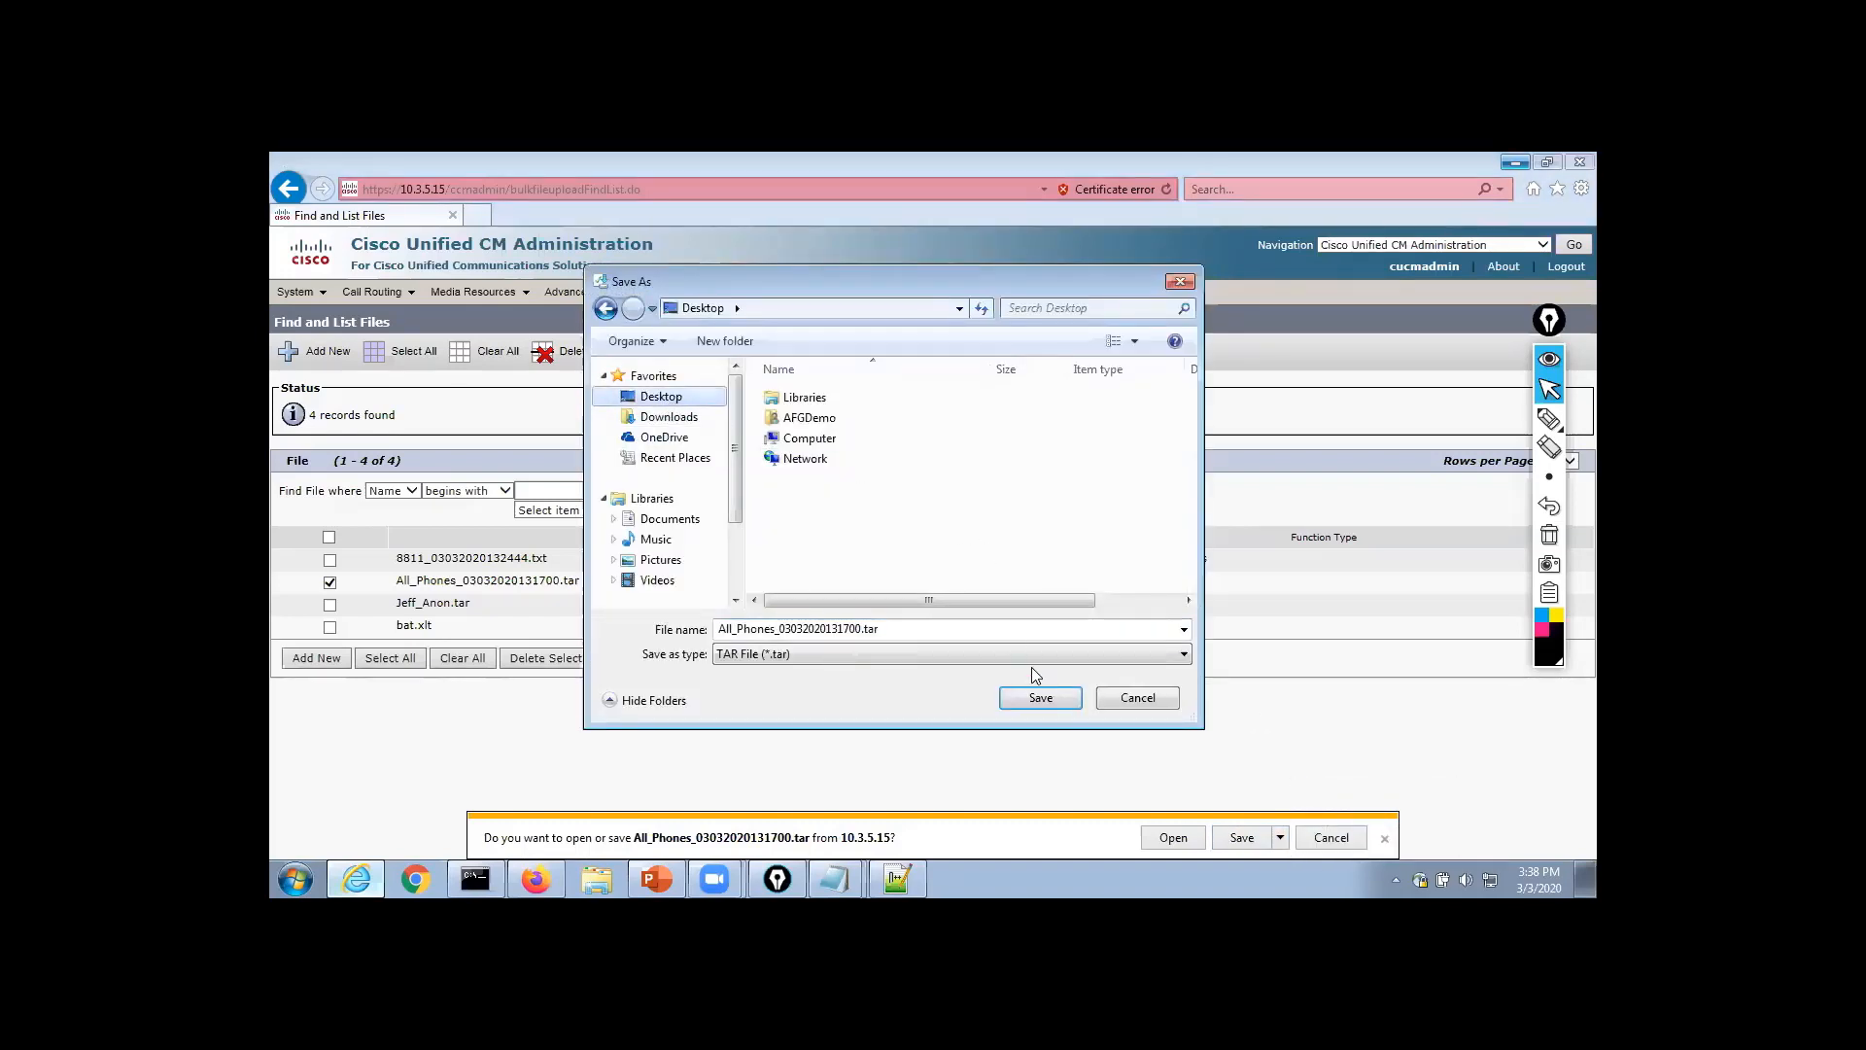
pyautogui.click(1045, 699)
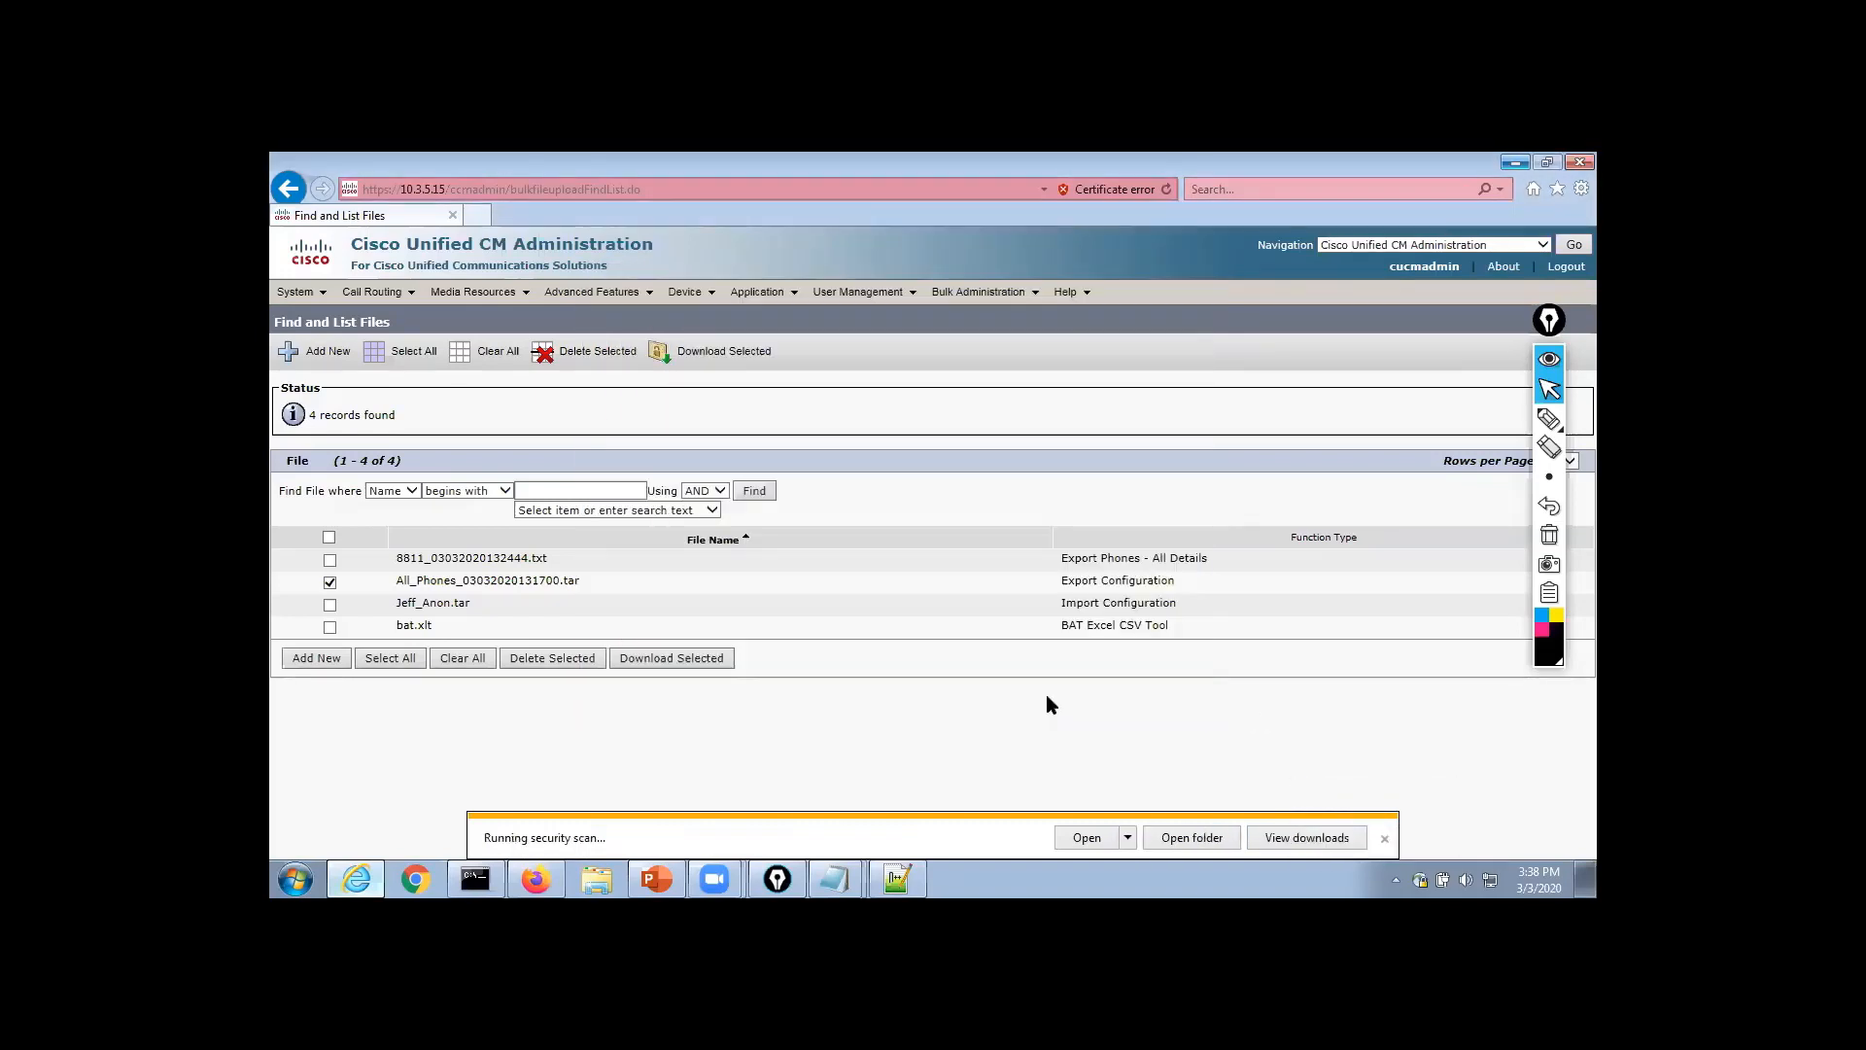
pyautogui.click(1384, 838)
pyautogui.click(1513, 162)
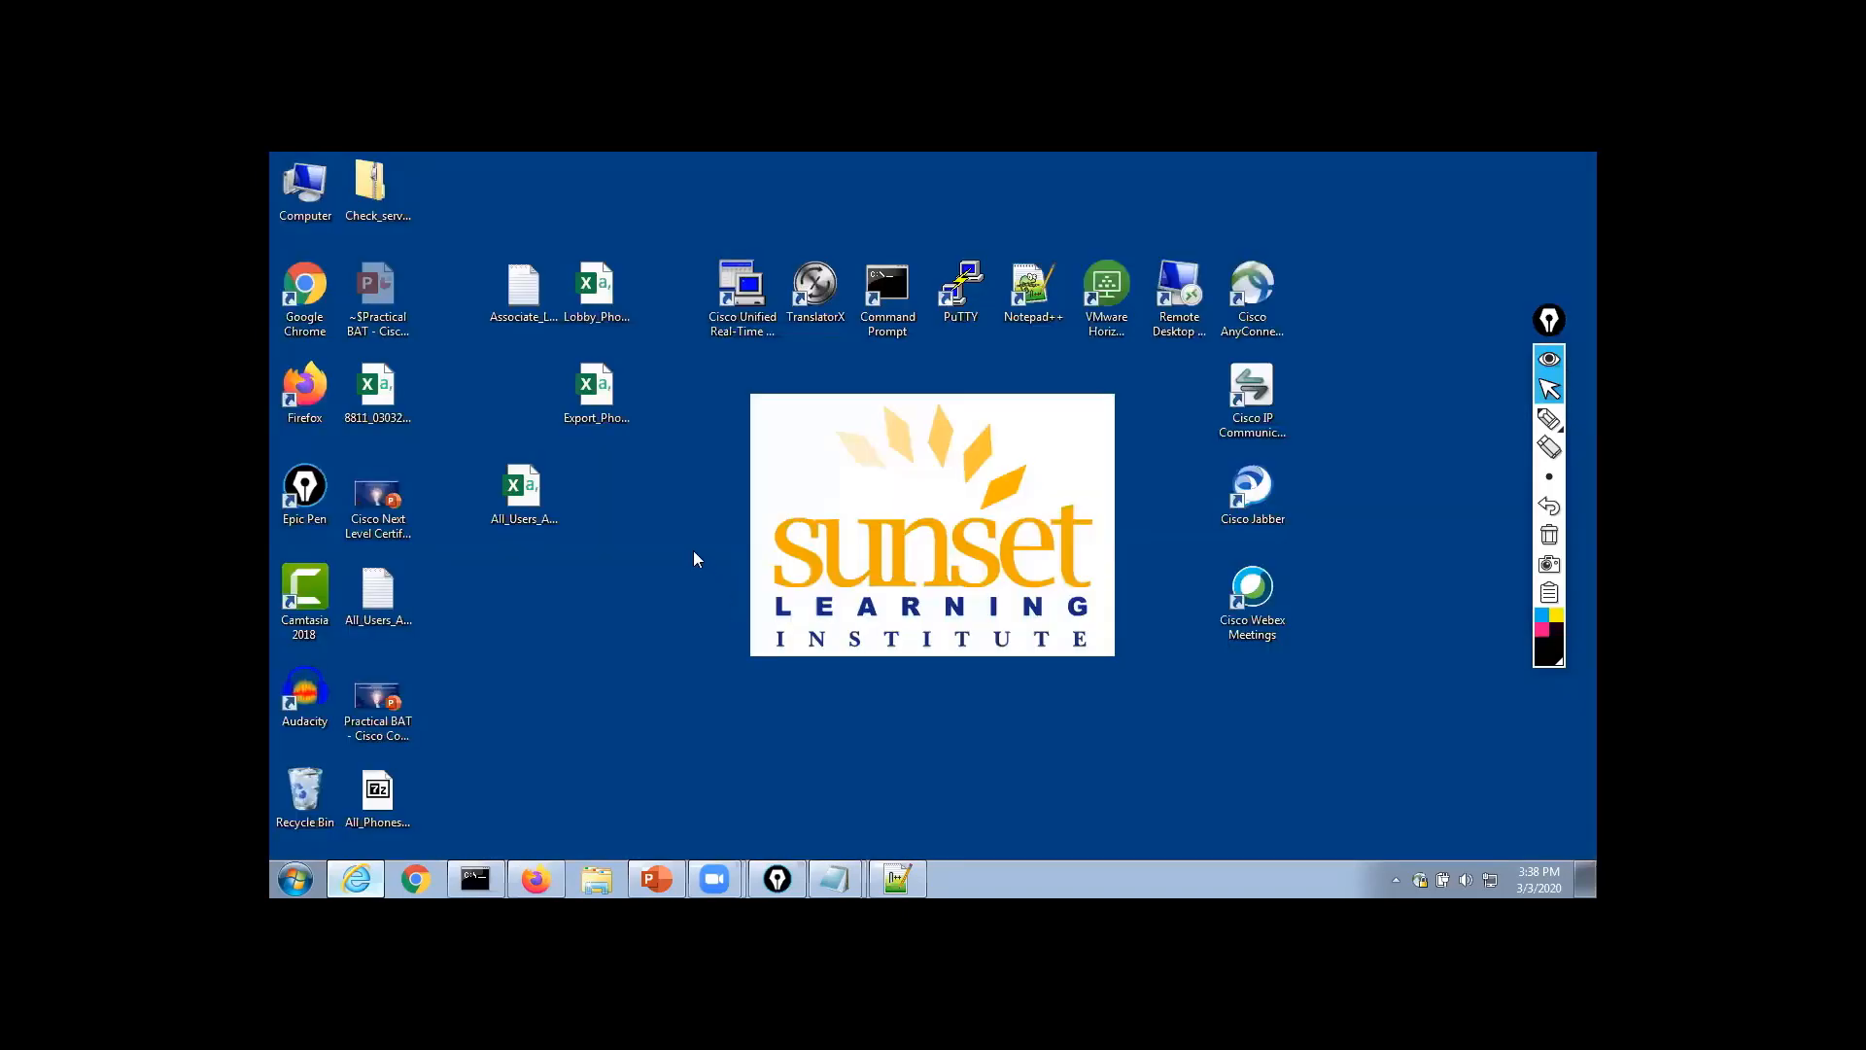
# Open All_Phones_03032020131700.tar from the desktop and extract its phone.csv to the desktop
pyautogui.click(539, 490)
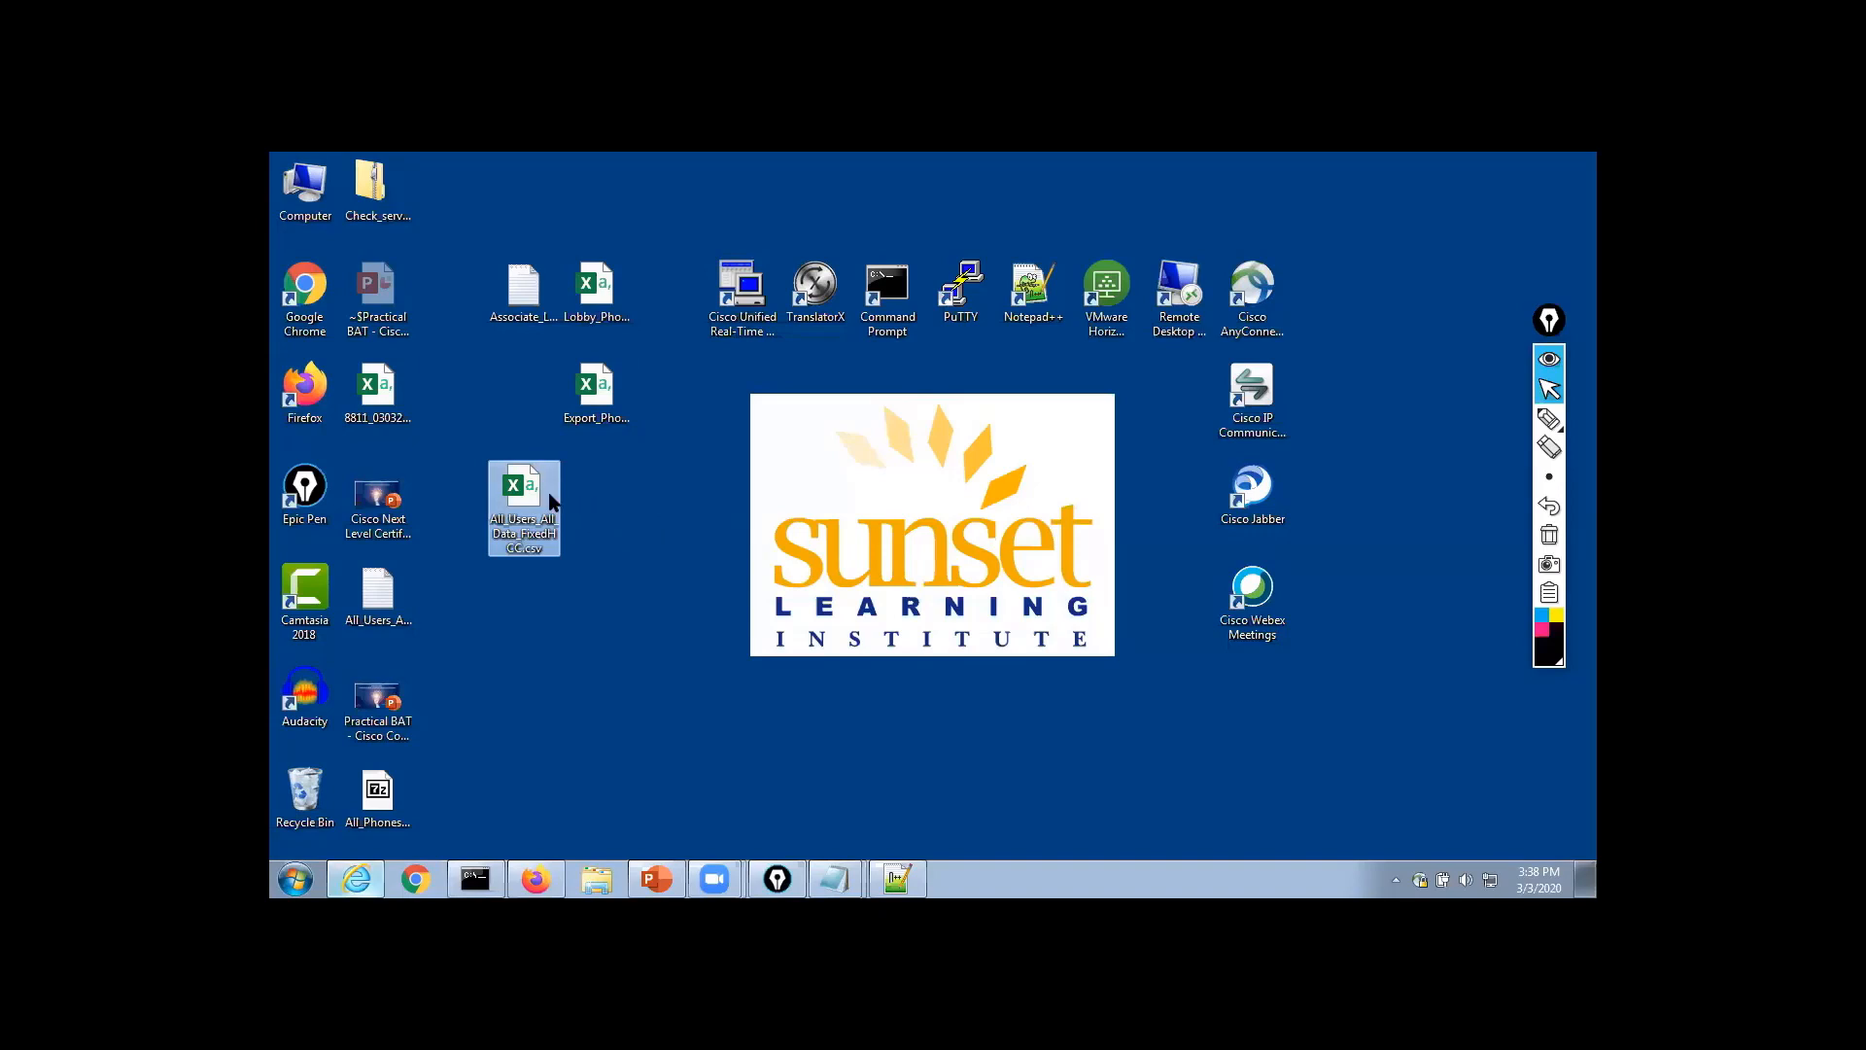
pyautogui.click(588, 394)
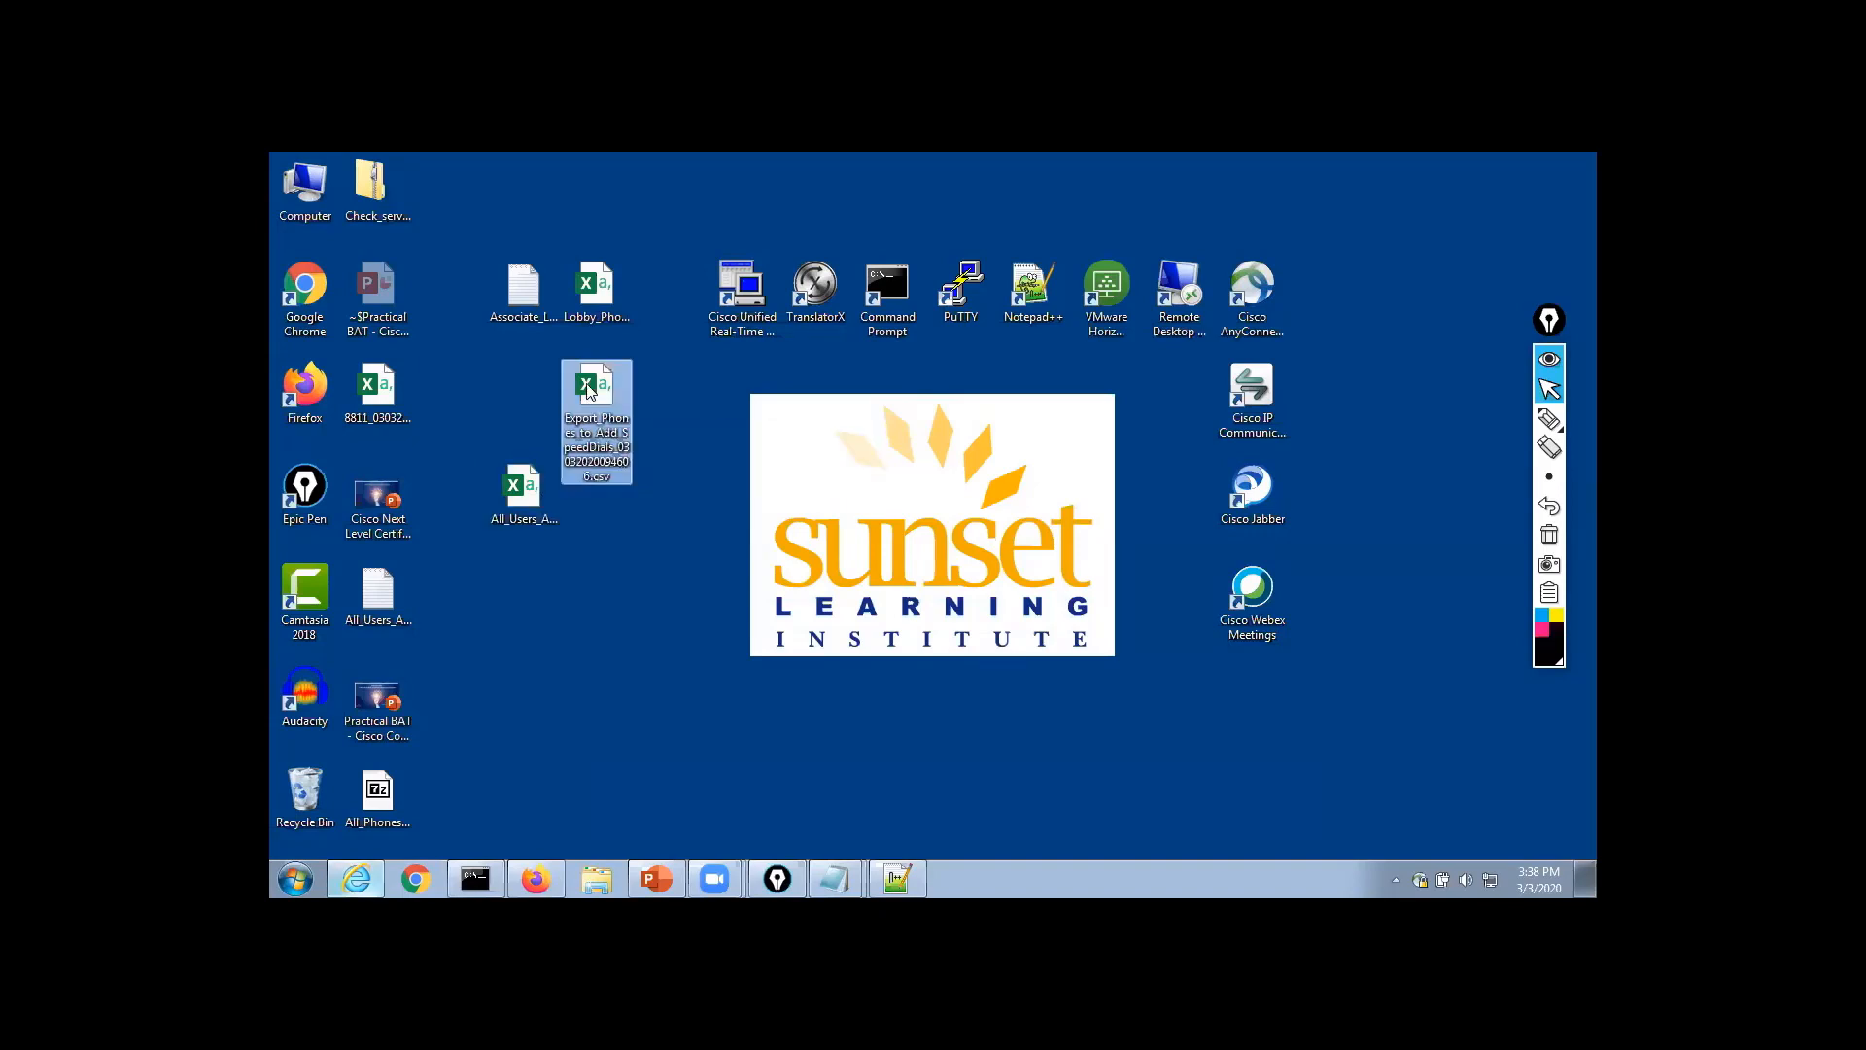
pyautogui.moveTo(378, 792); pyautogui.dragTo(645, 598)
pyautogui.doubleClick(670, 597)
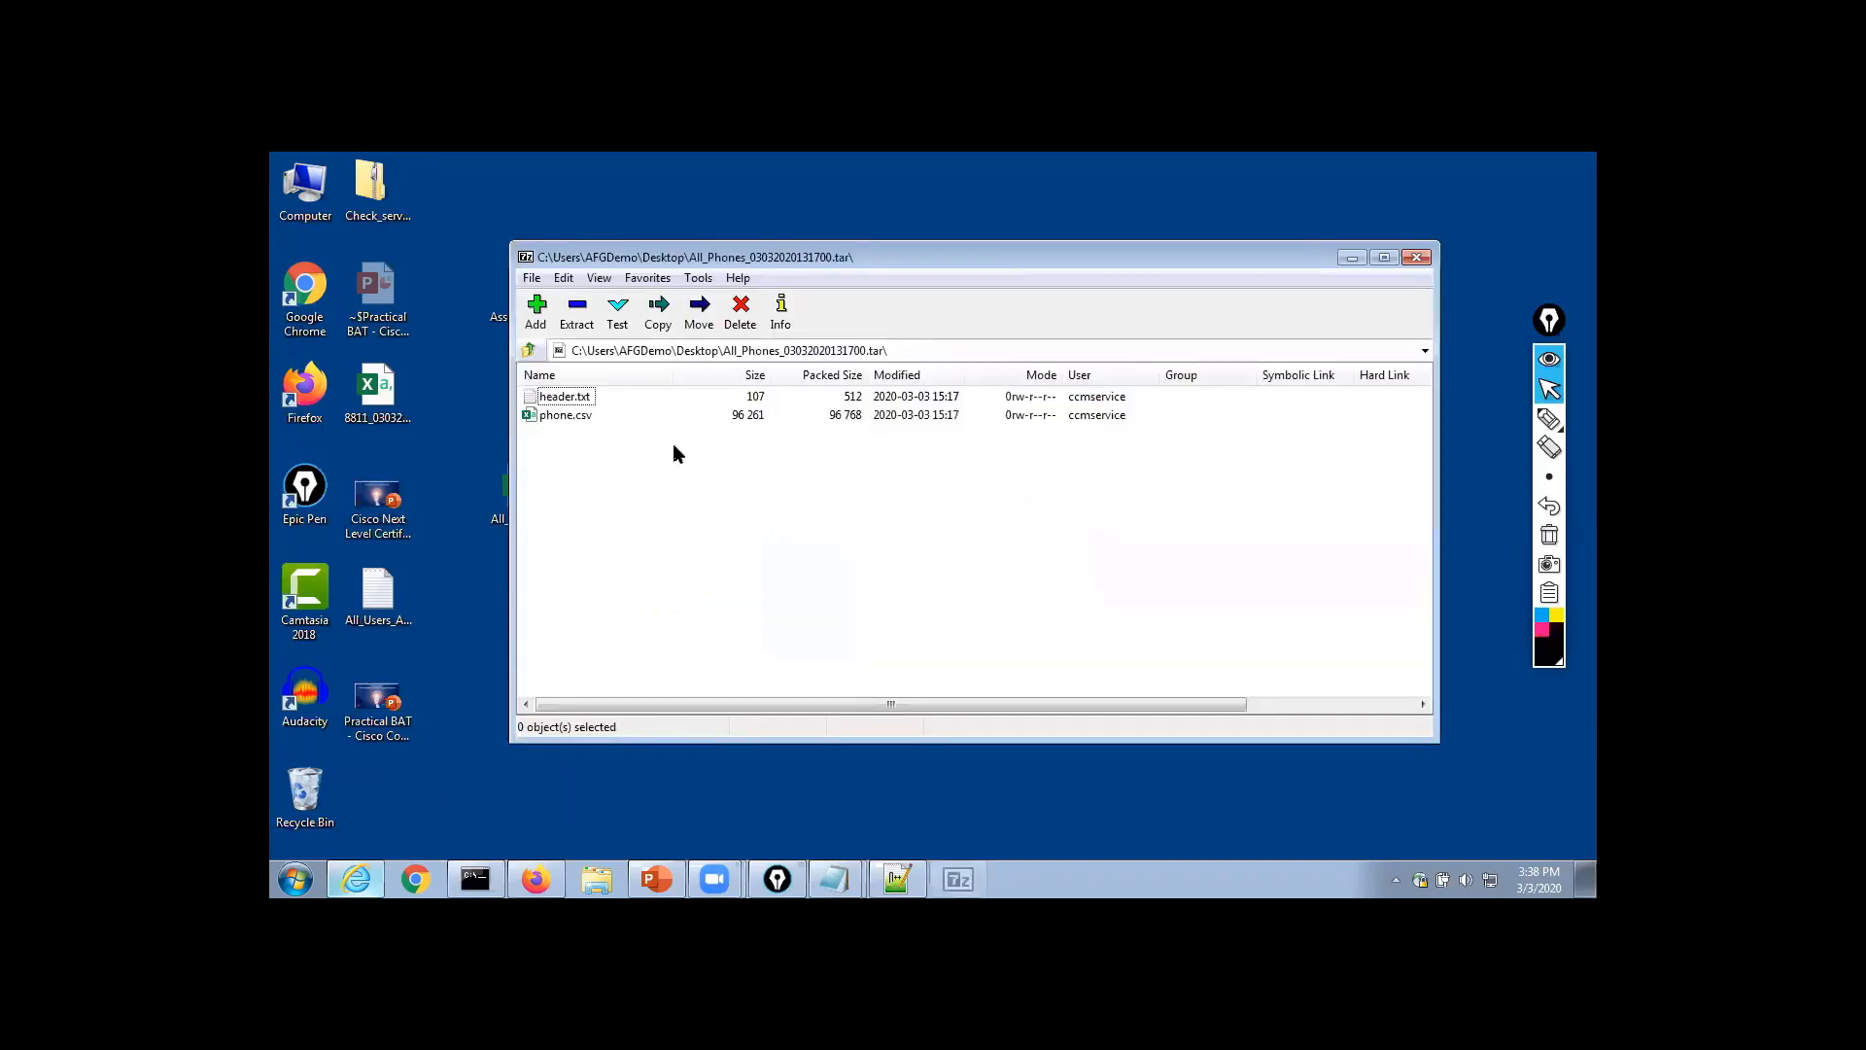
pyautogui.moveTo(564, 415); pyautogui.dragTo(616, 754)
pyautogui.click(1416, 257)
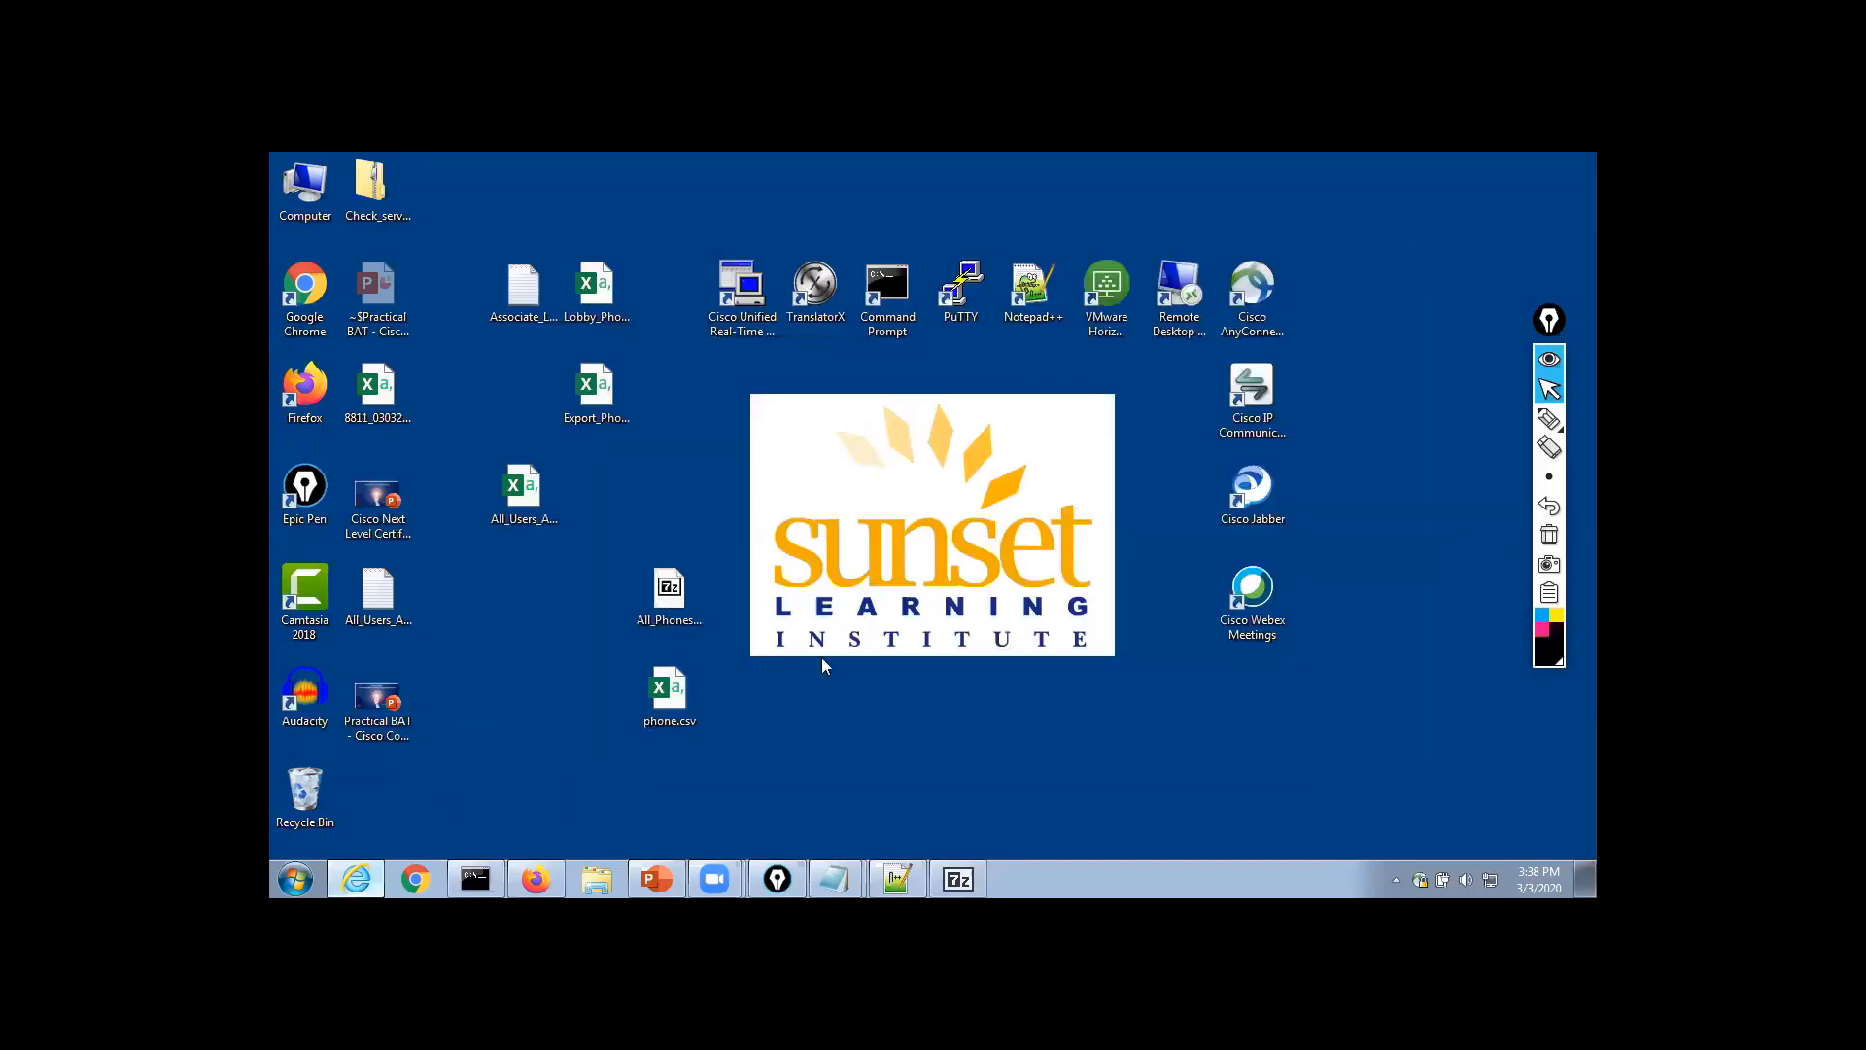
# Open the extracted phone.csv in Excel, fit the Device Name column to its contents and delete template rows 2 and 3
pyautogui.rightClick(681, 689)
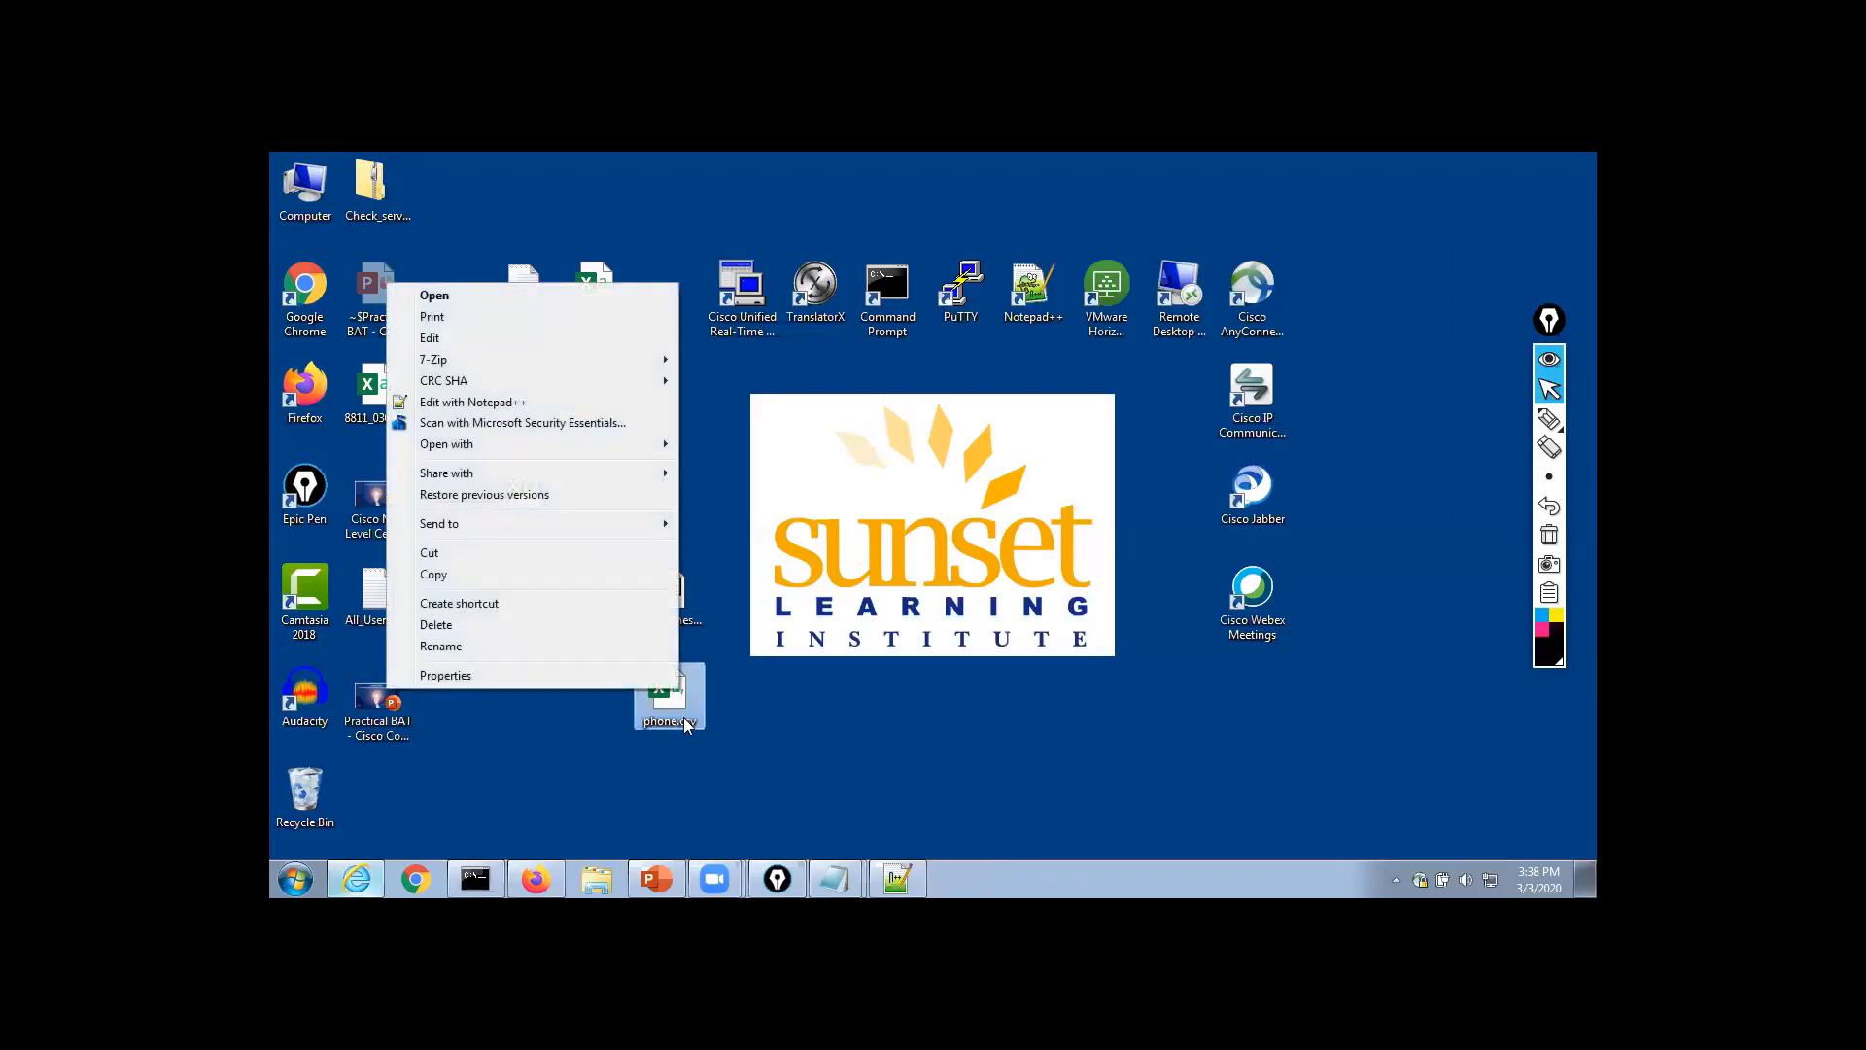
pyautogui.press('Return')
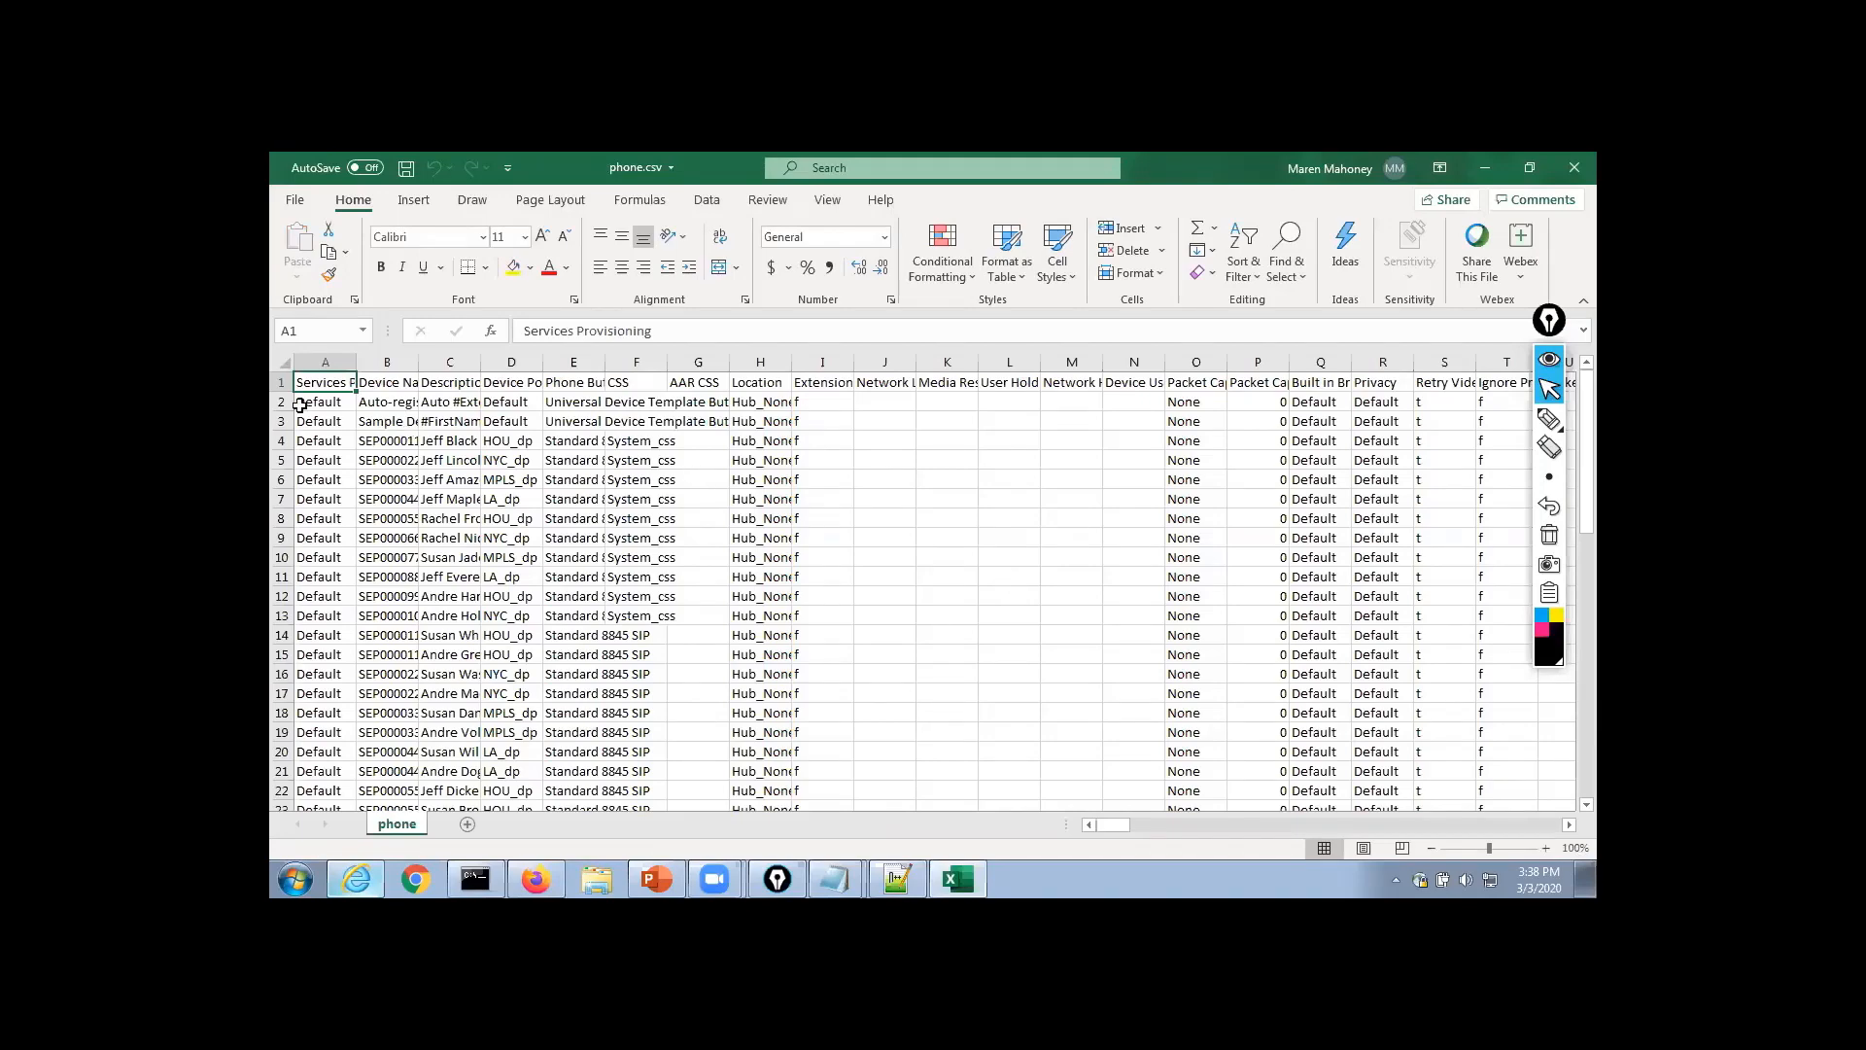
pyautogui.doubleClick(418, 363)
pyautogui.moveTo(281, 402); pyautogui.dragTo(286, 423)
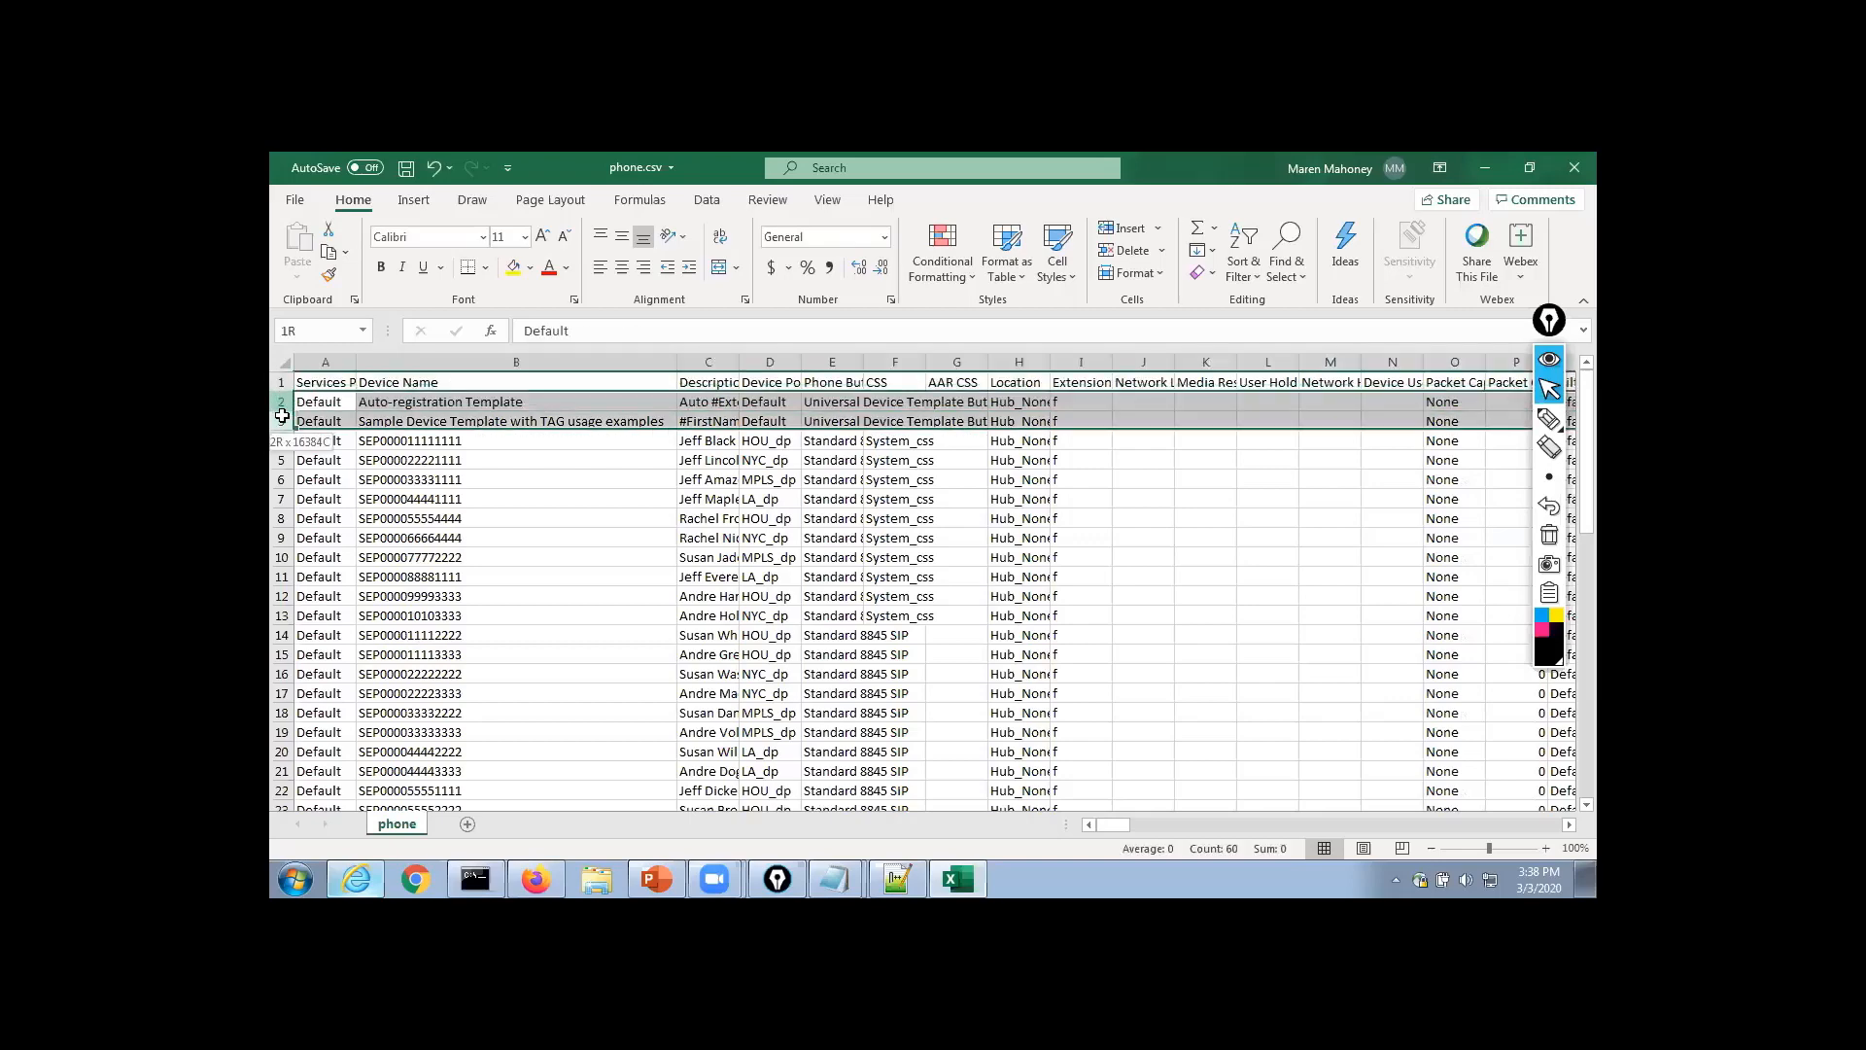
pyautogui.rightClick(286, 423)
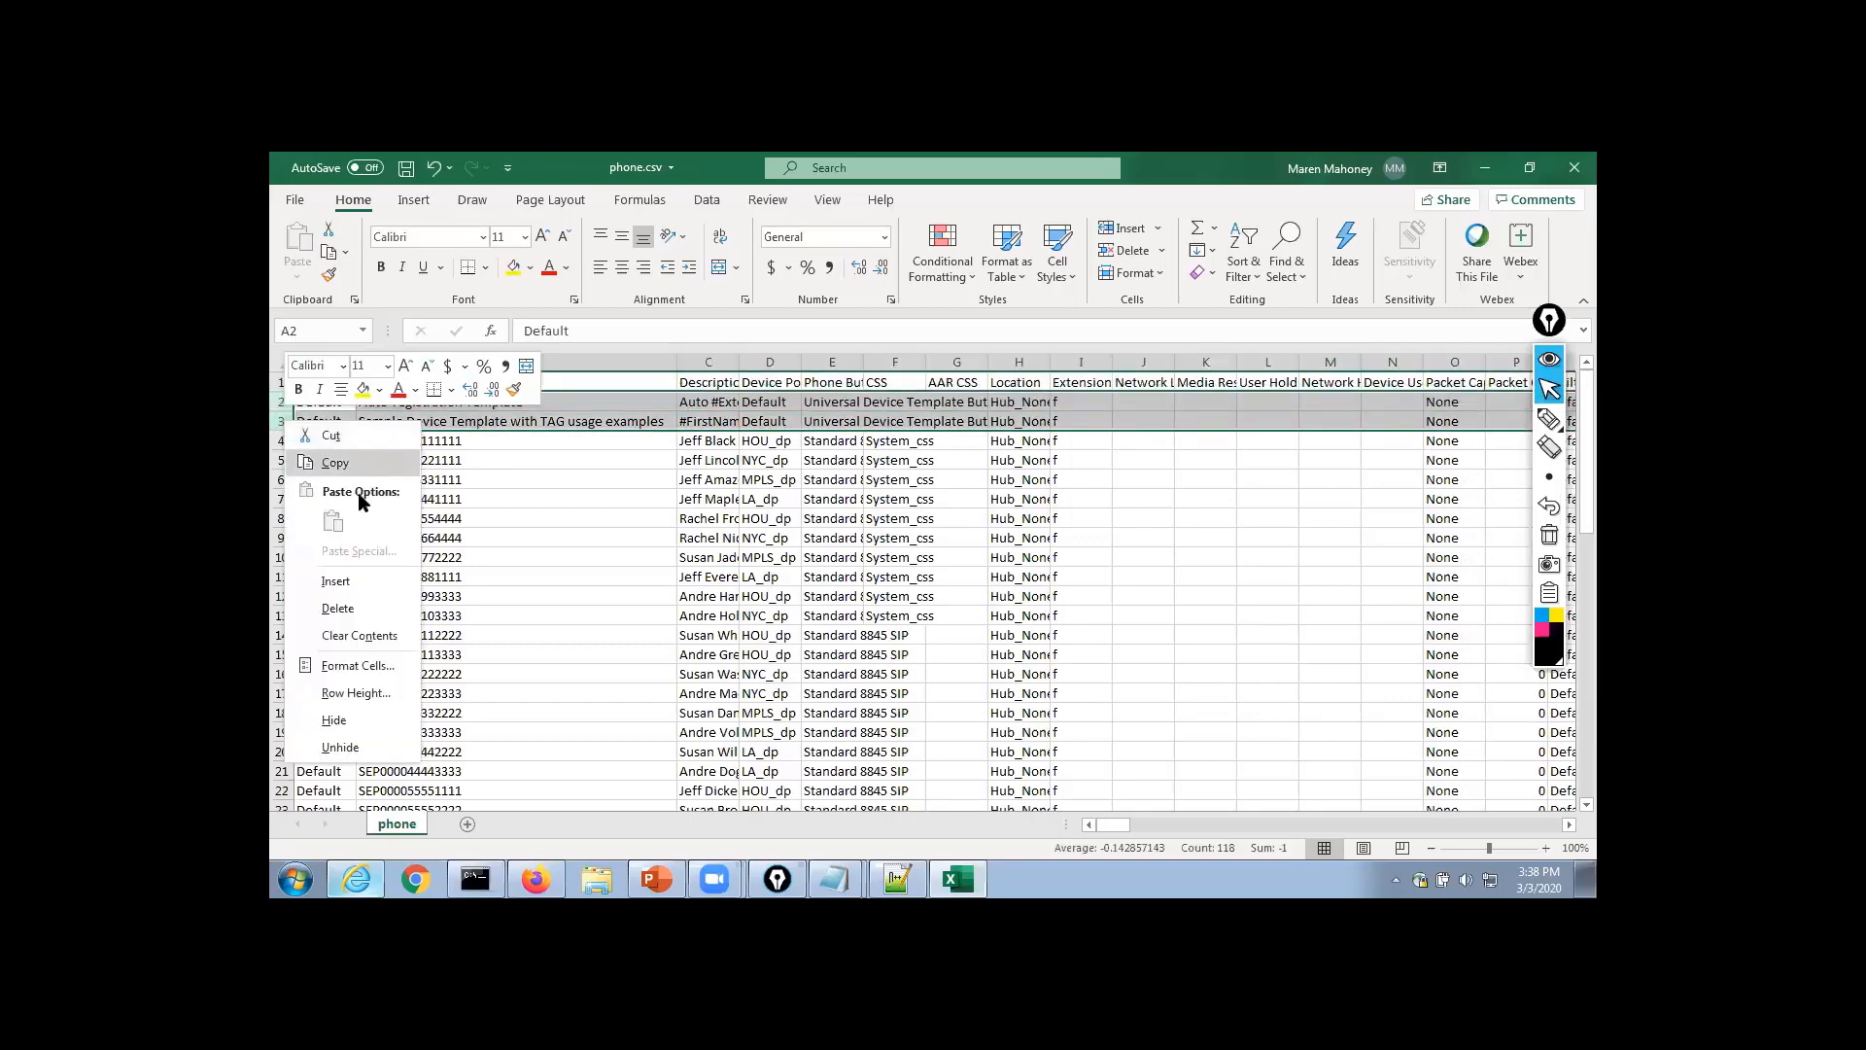
pyautogui.click(350, 609)
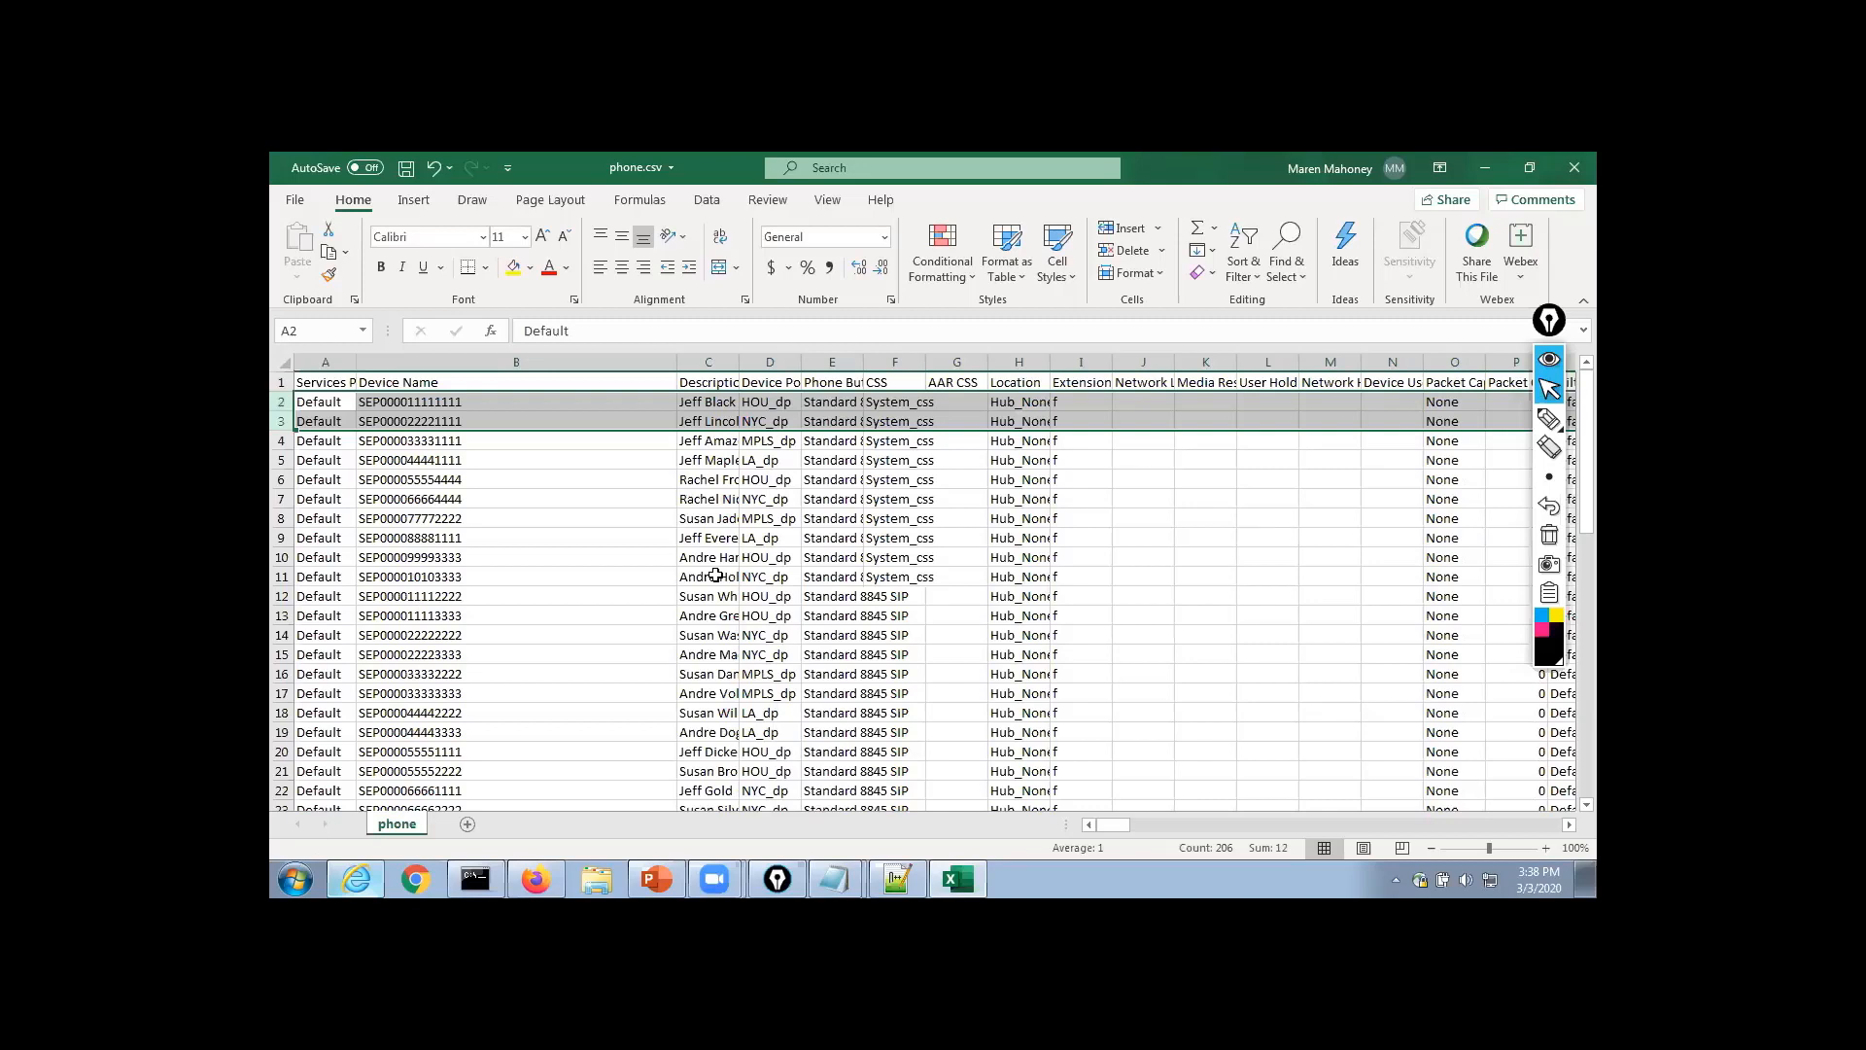
# Fit the Description and Phone Button Template columns to their contents and look through the phone rows
pyautogui.doubleClick(739, 361)
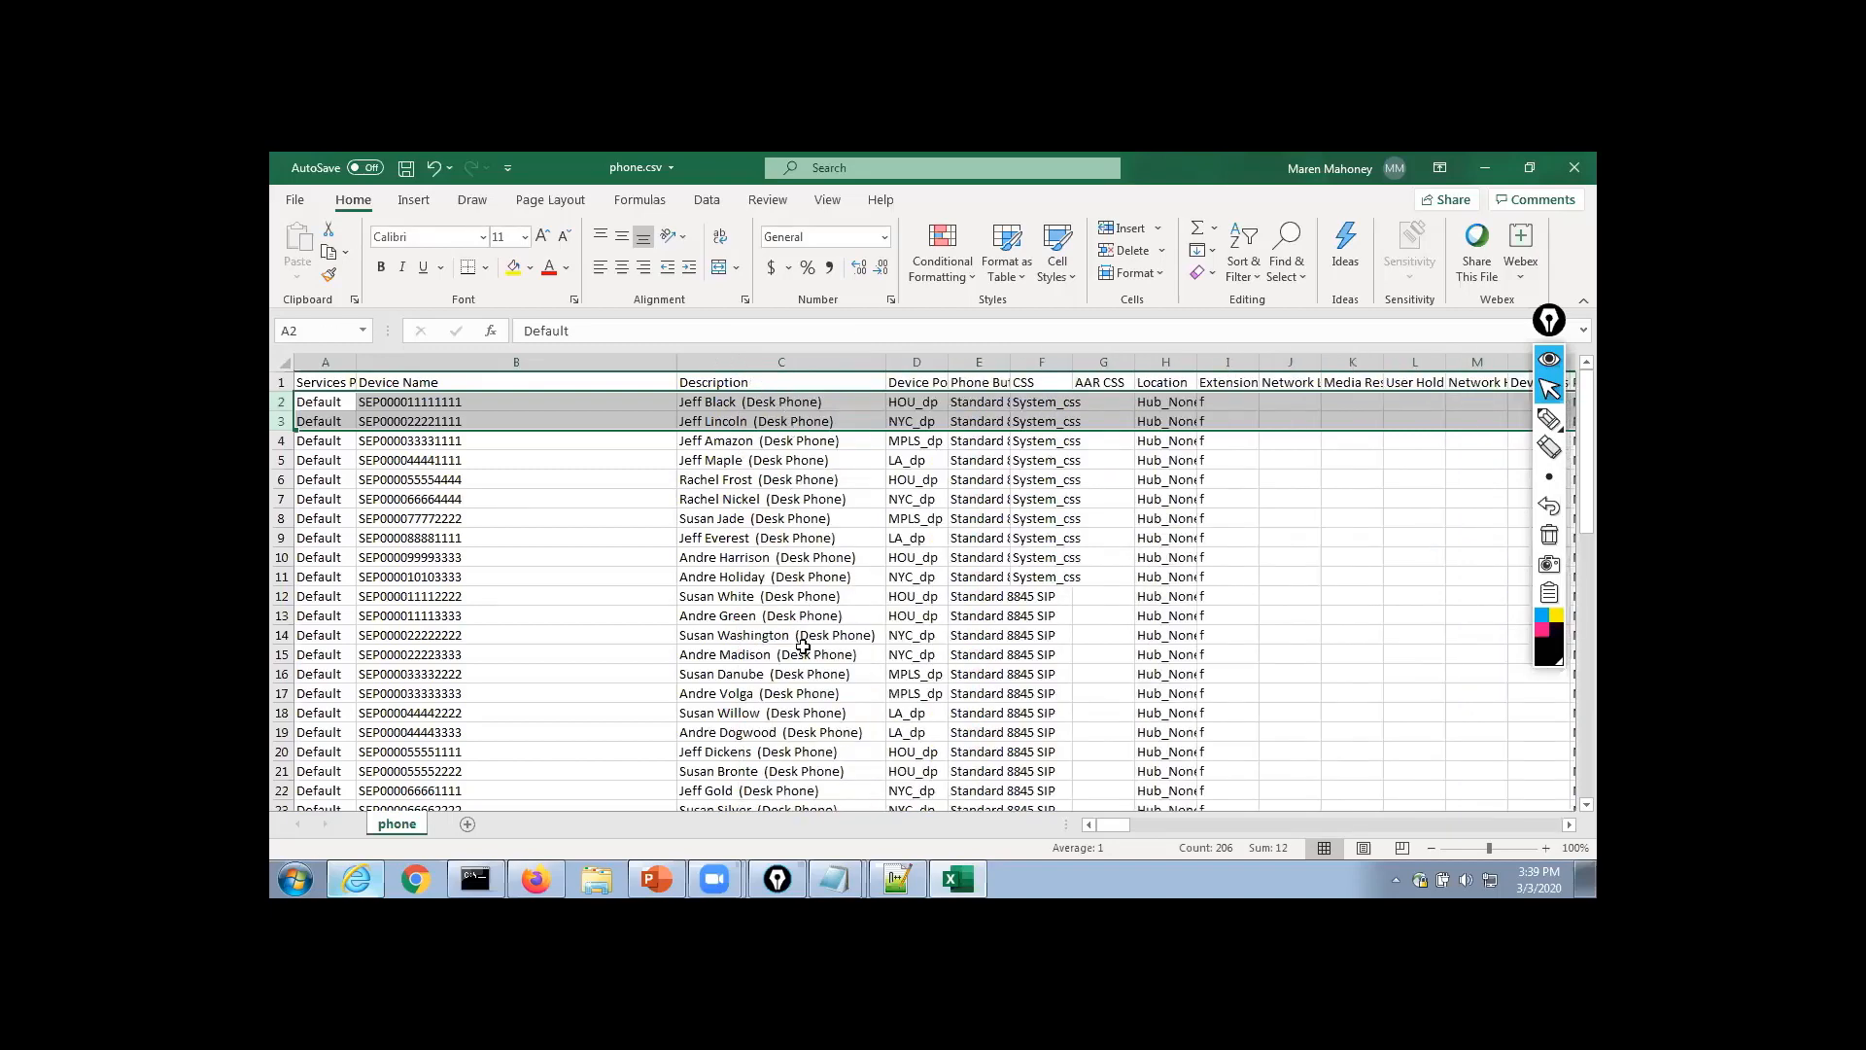
pyautogui.doubleClick(1010, 361)
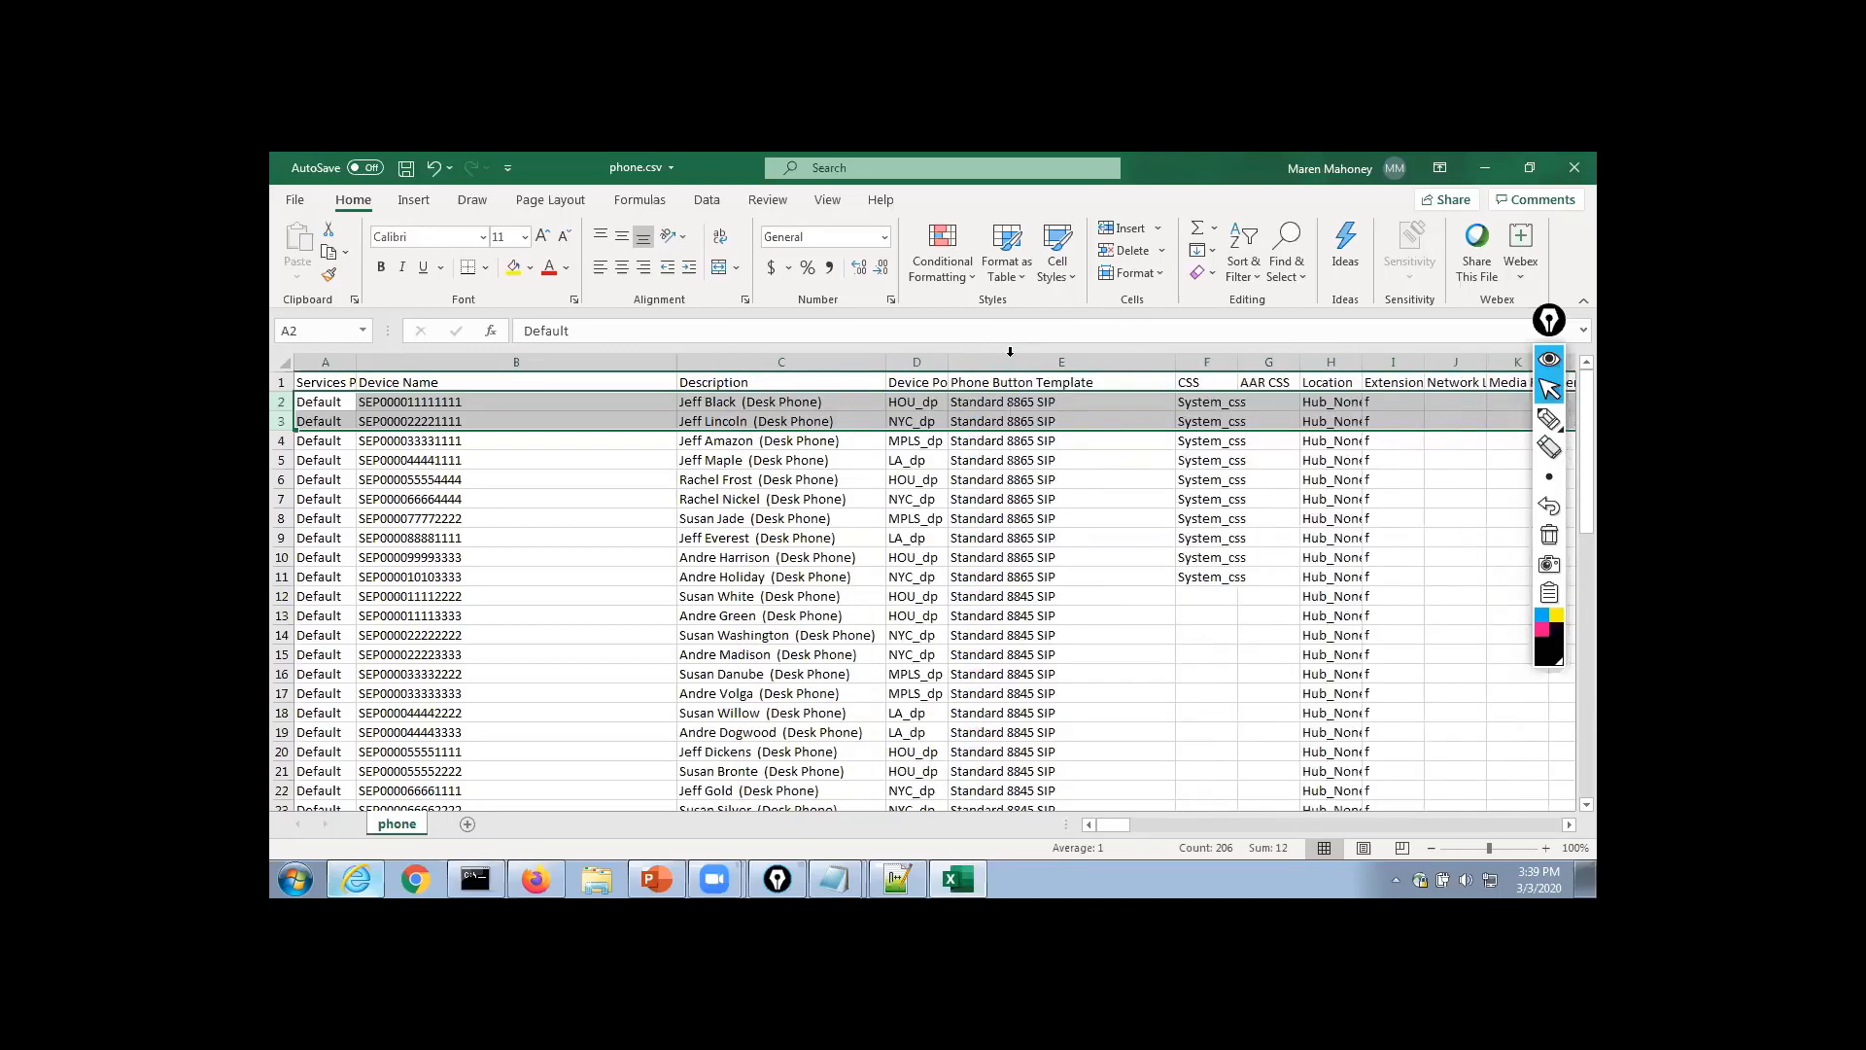
pyautogui.scroll(-7, 1030, 612)
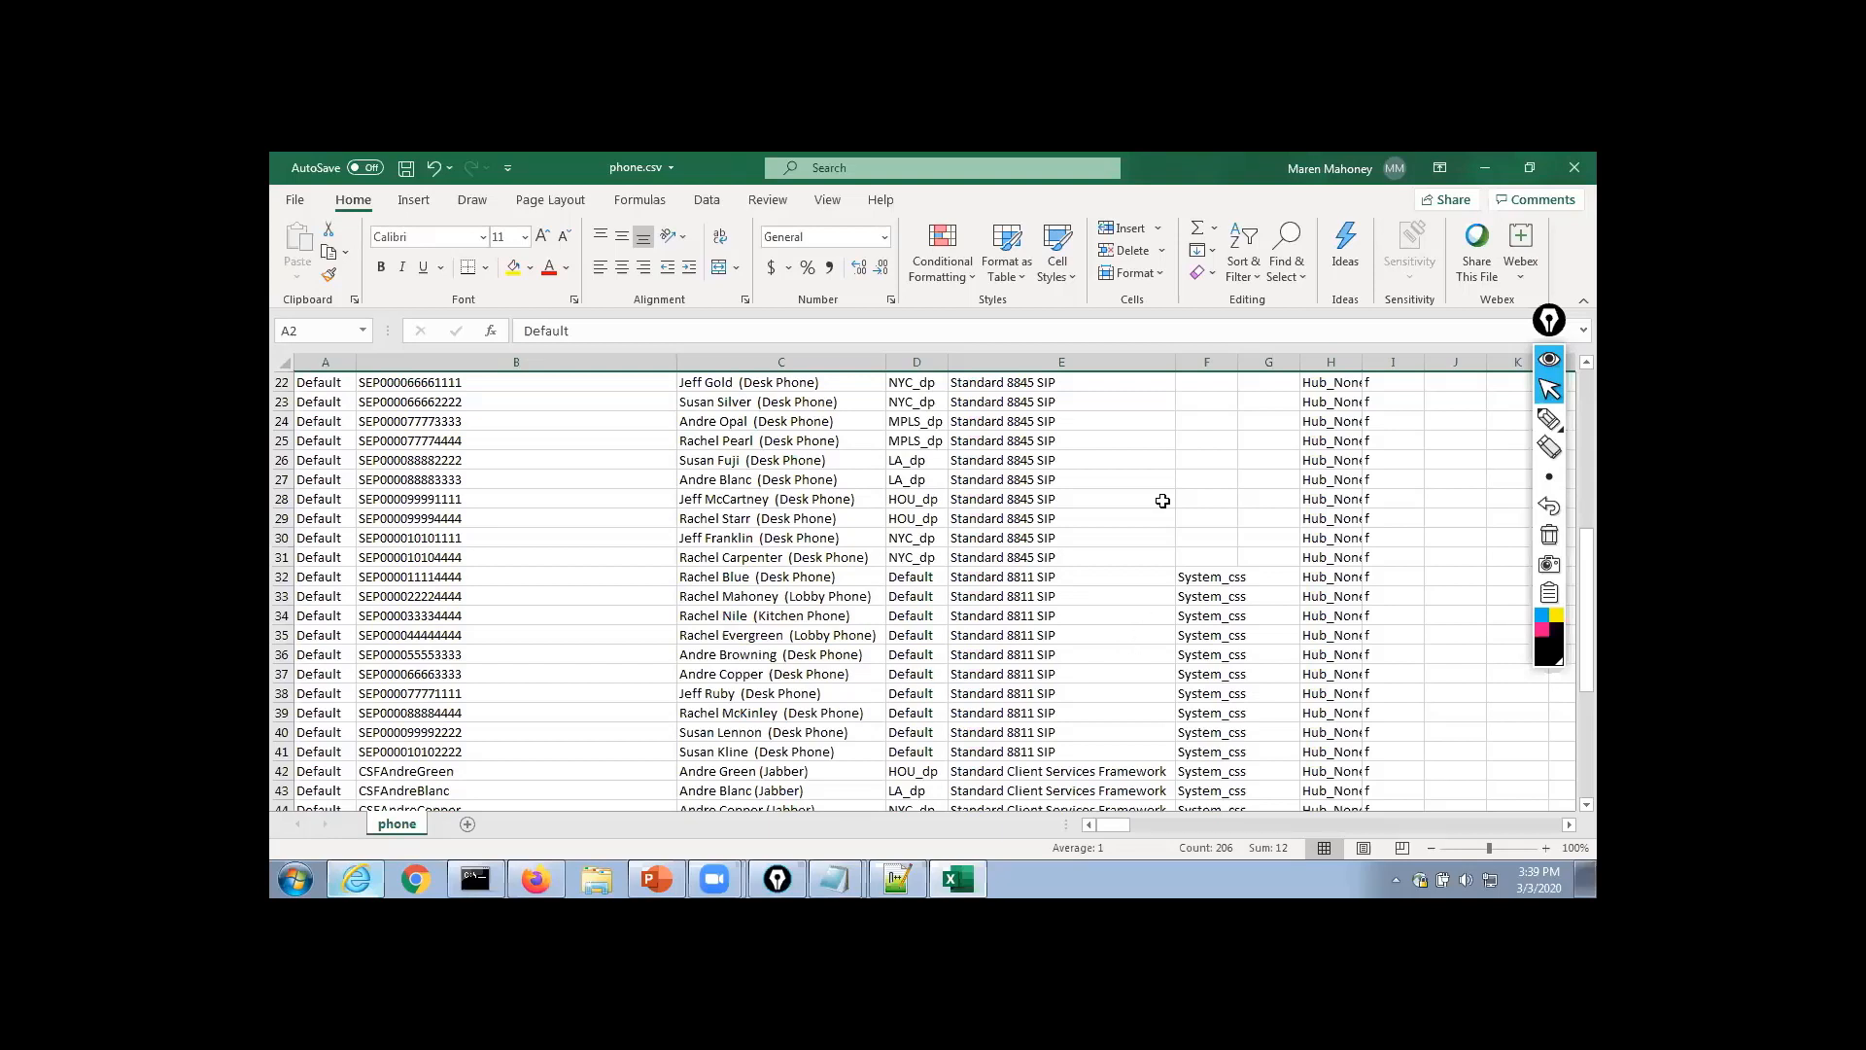
# Add filters to the phone list and restrict the phone button template column to Standard 8811 SIP
pyautogui.click(1241, 289)
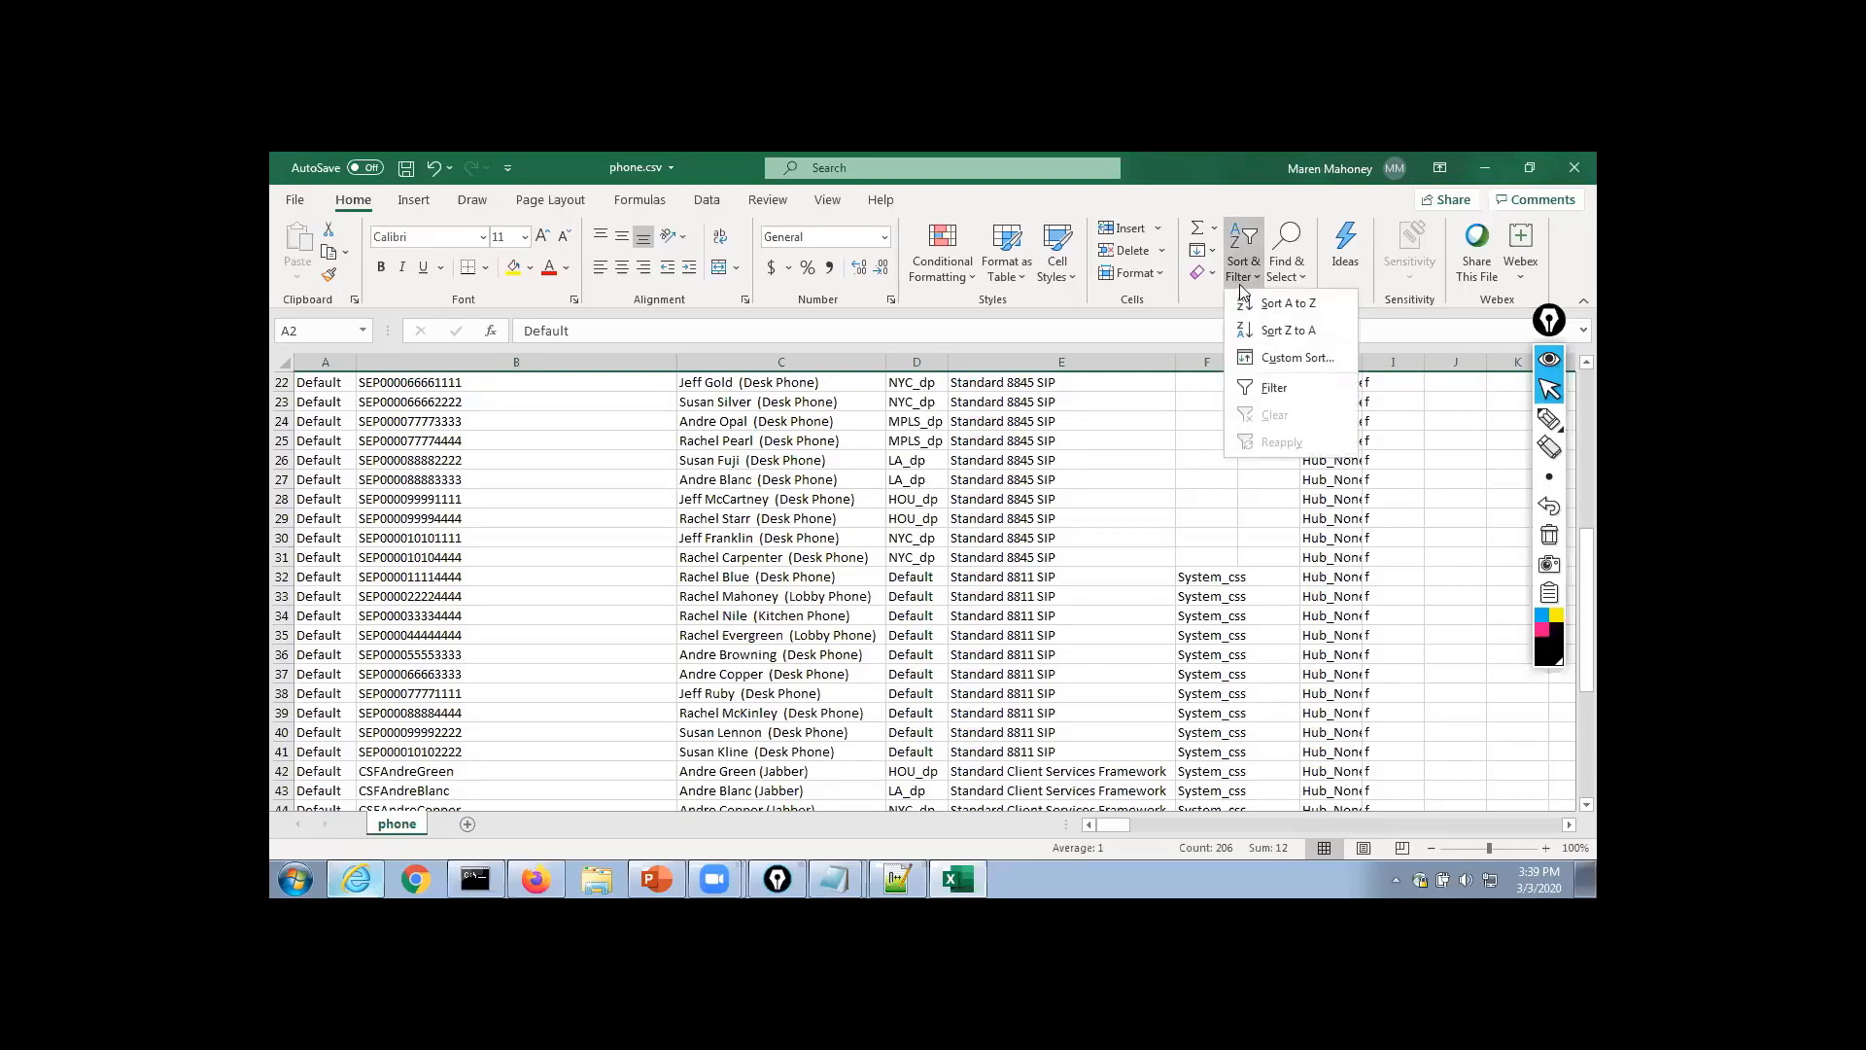
pyautogui.click(1276, 388)
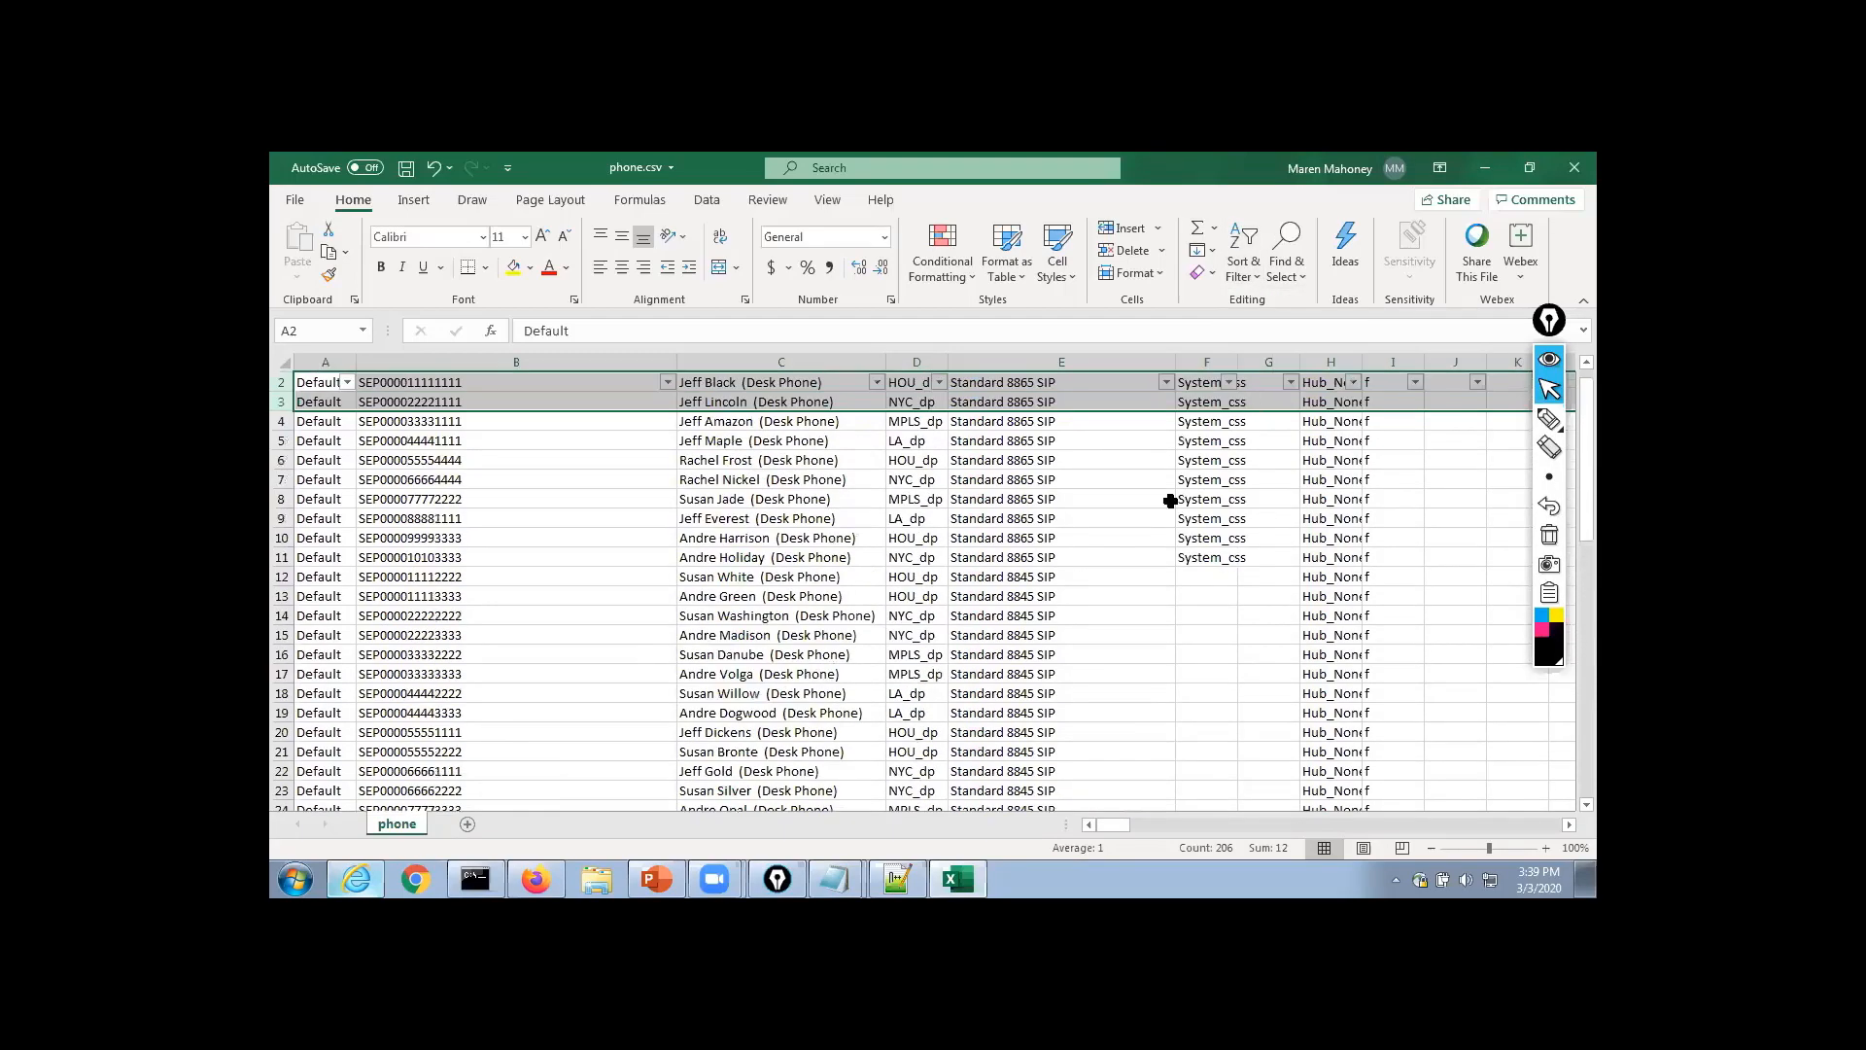
pyautogui.click(1167, 383)
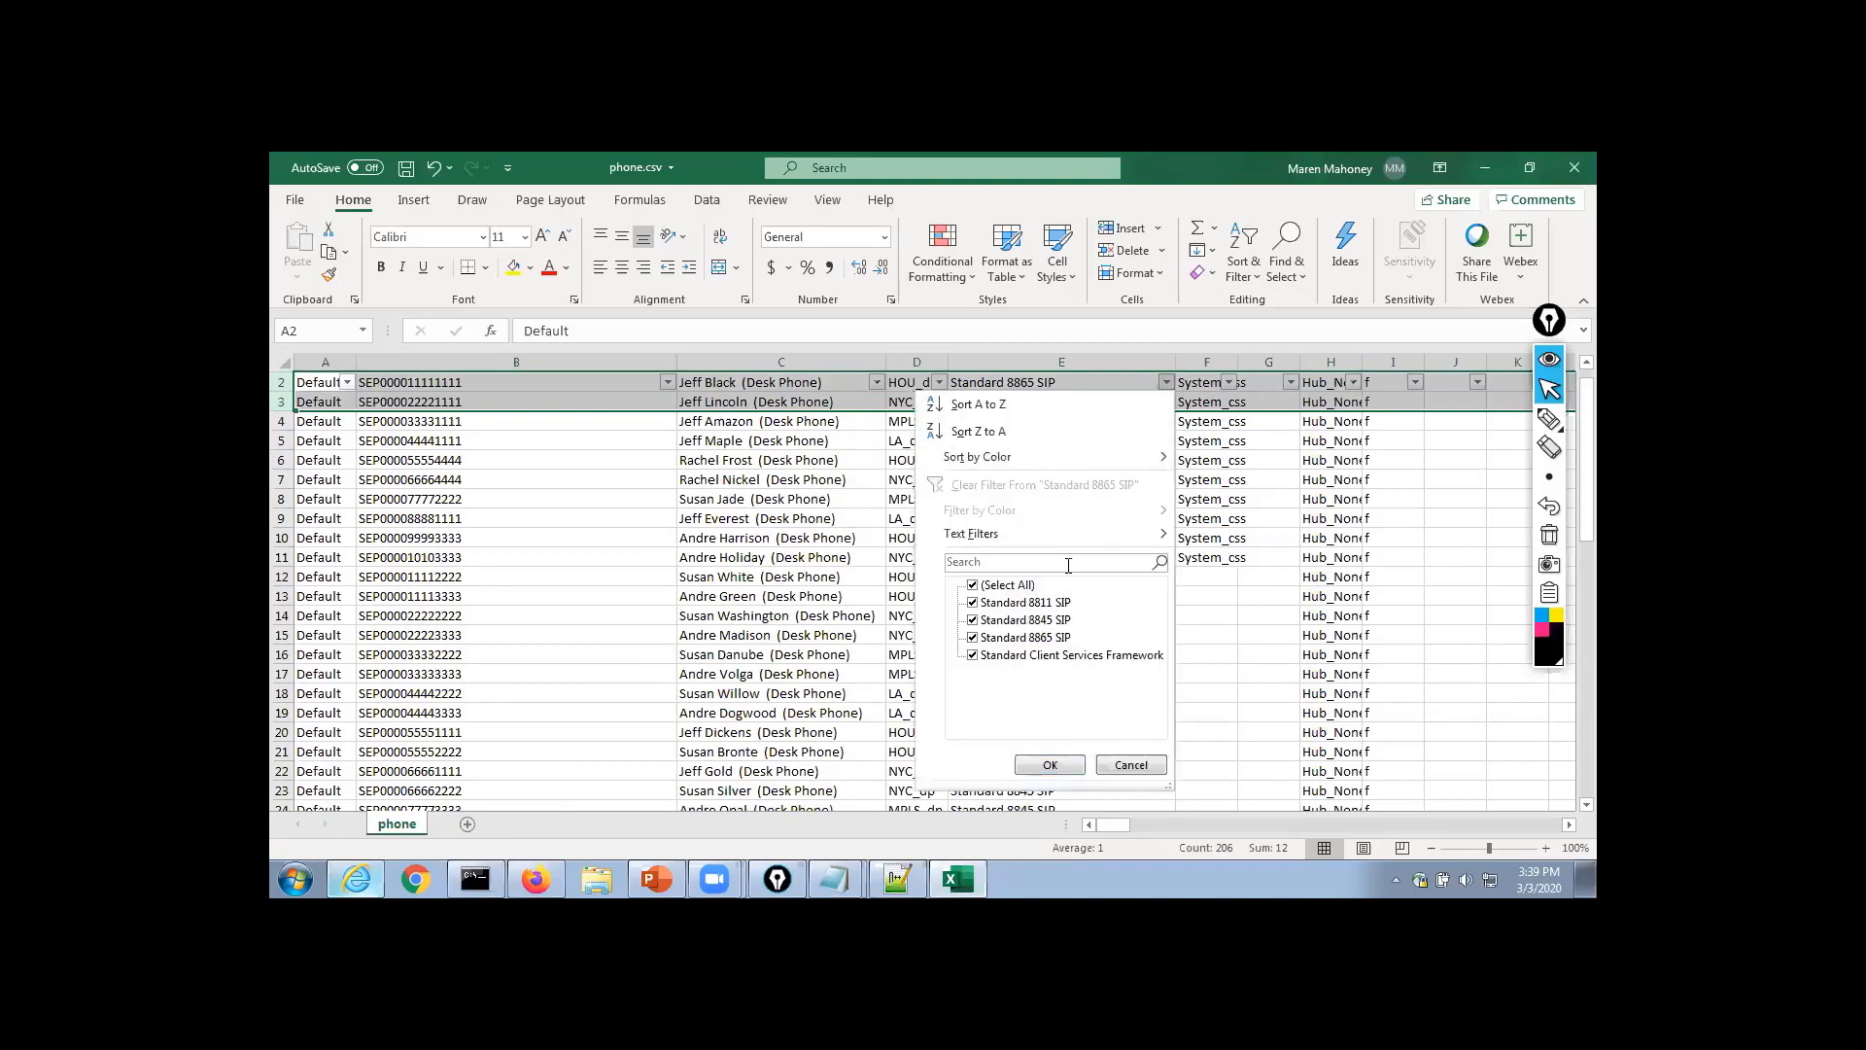
pyautogui.click(973, 586)
pyautogui.click(973, 603)
pyautogui.click(1052, 765)
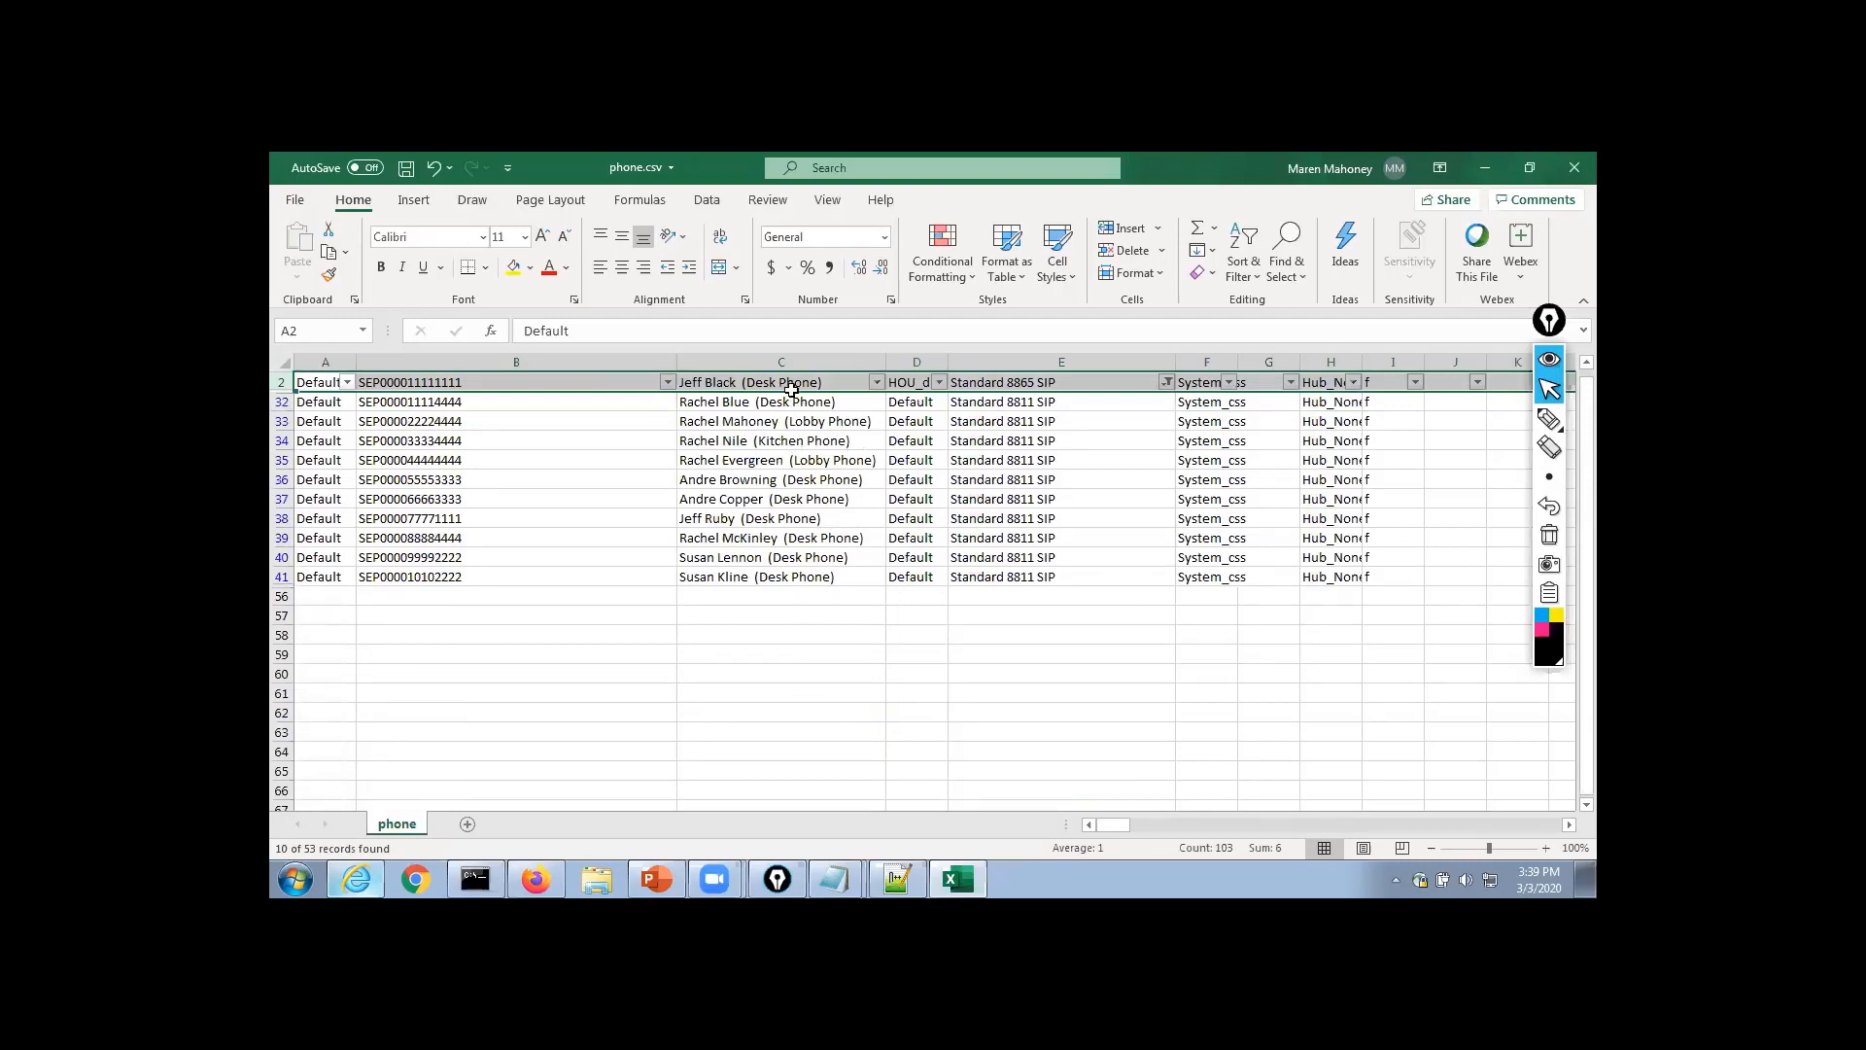
pyautogui.scroll(1, 706, 577)
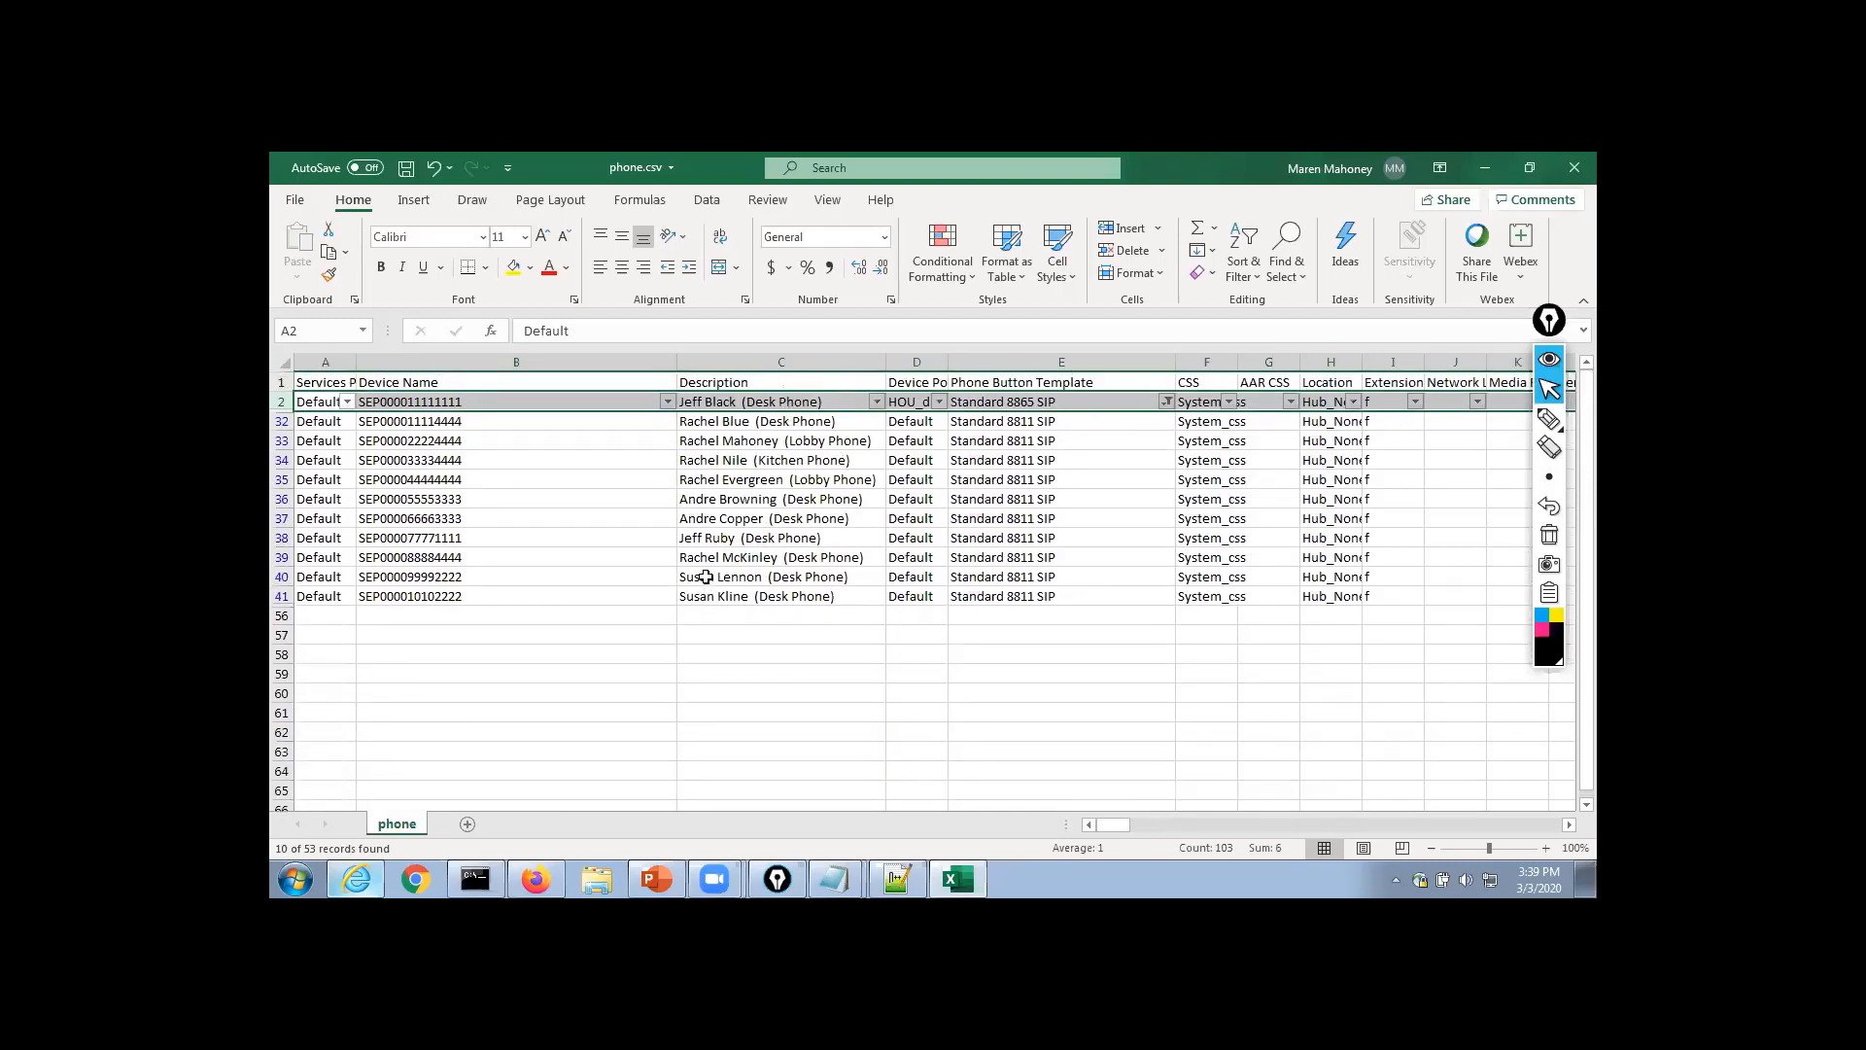
# Replace all occurrences of "(Desk Phone)" with "(Lobby Phone)" in the current row 2 selection
pyautogui.click(1292, 282)
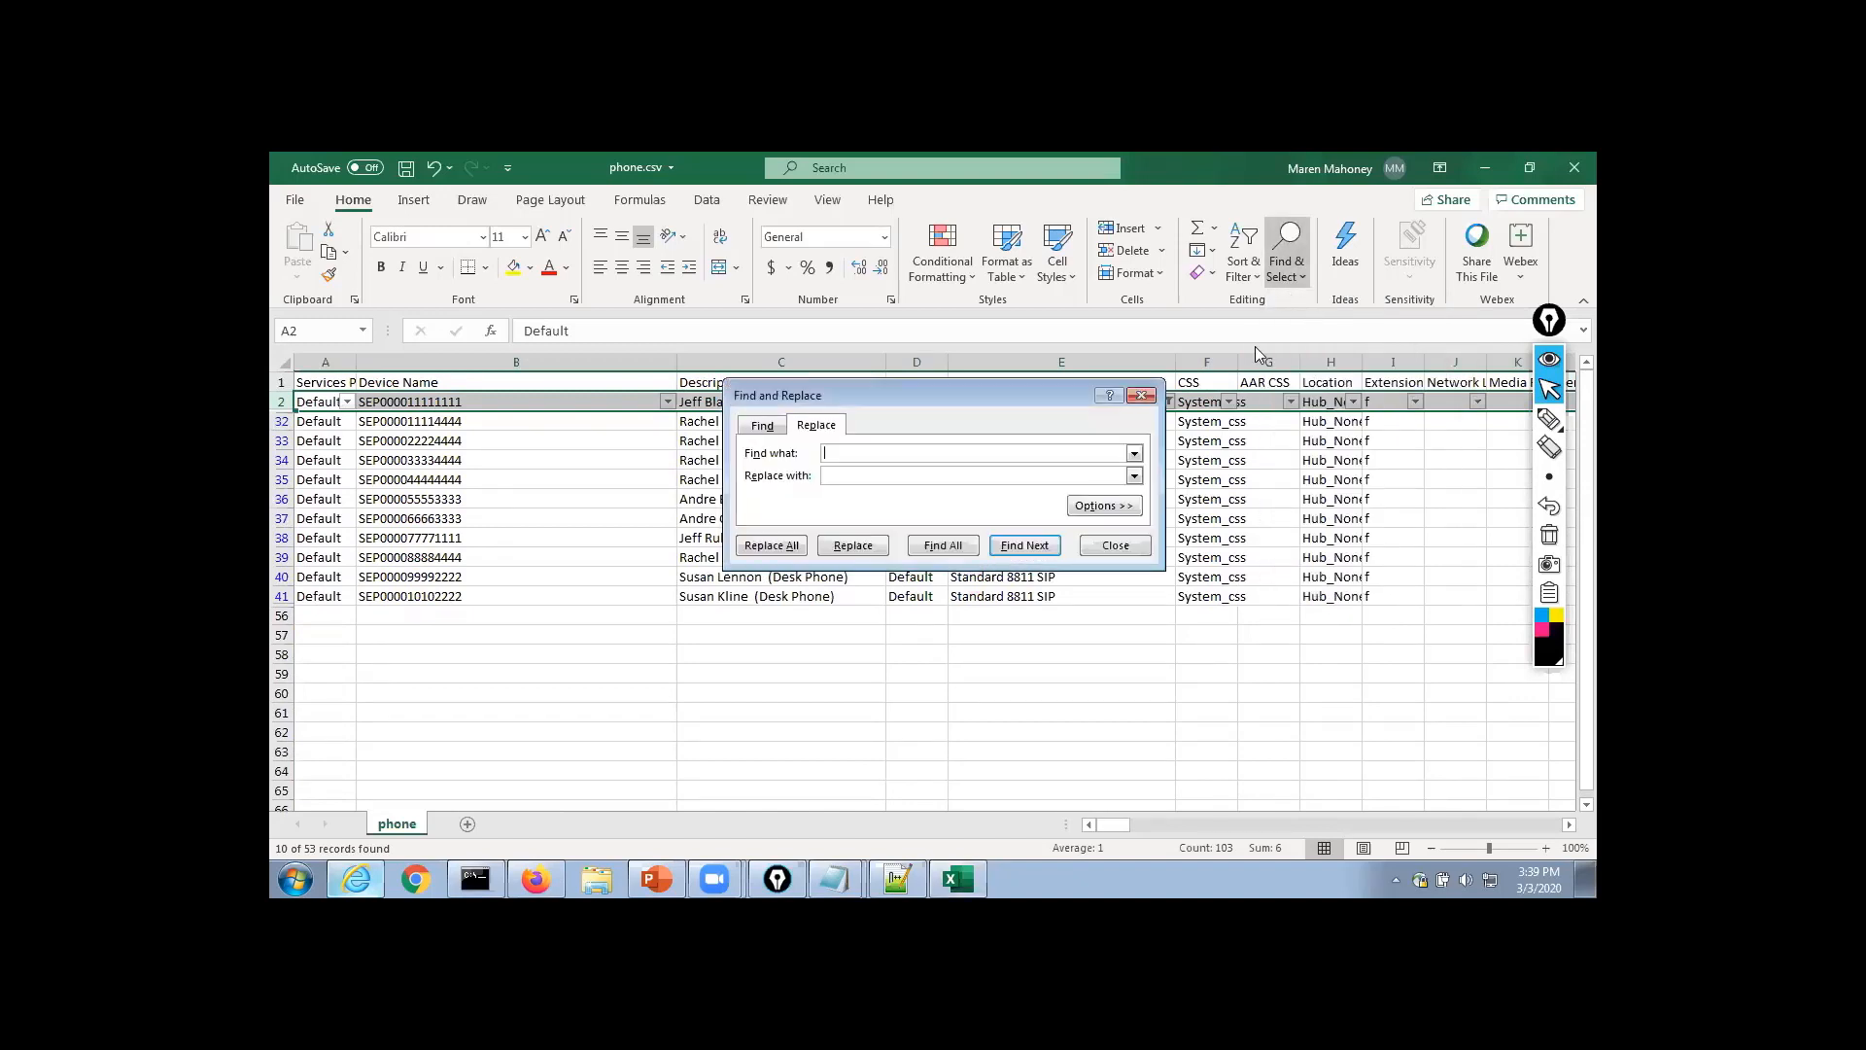
pyautogui.moveTo(885, 389); pyautogui.dragTo(1202, 491)
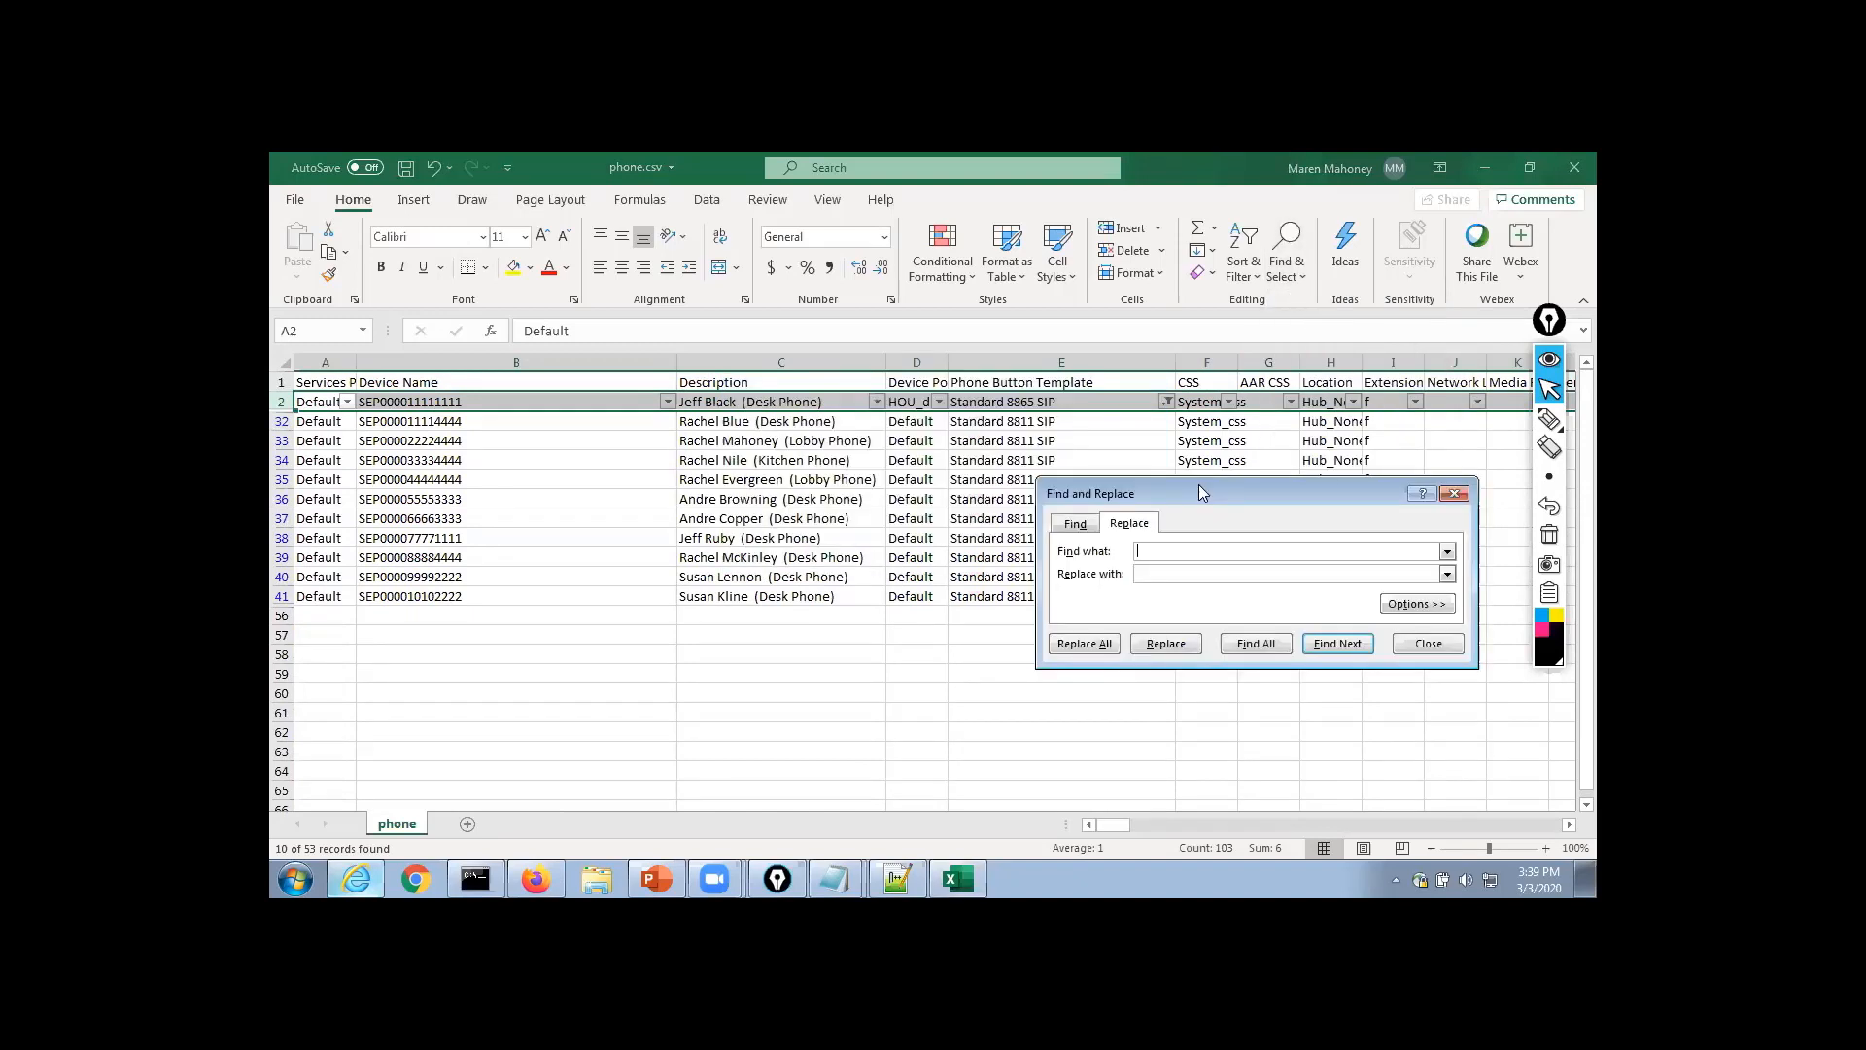
pyautogui.write('(Desk P')
pyautogui.write('hone')
pyautogui.write('(L')
pyautogui.write('obby Phone')
pyautogui.click(1081, 643)
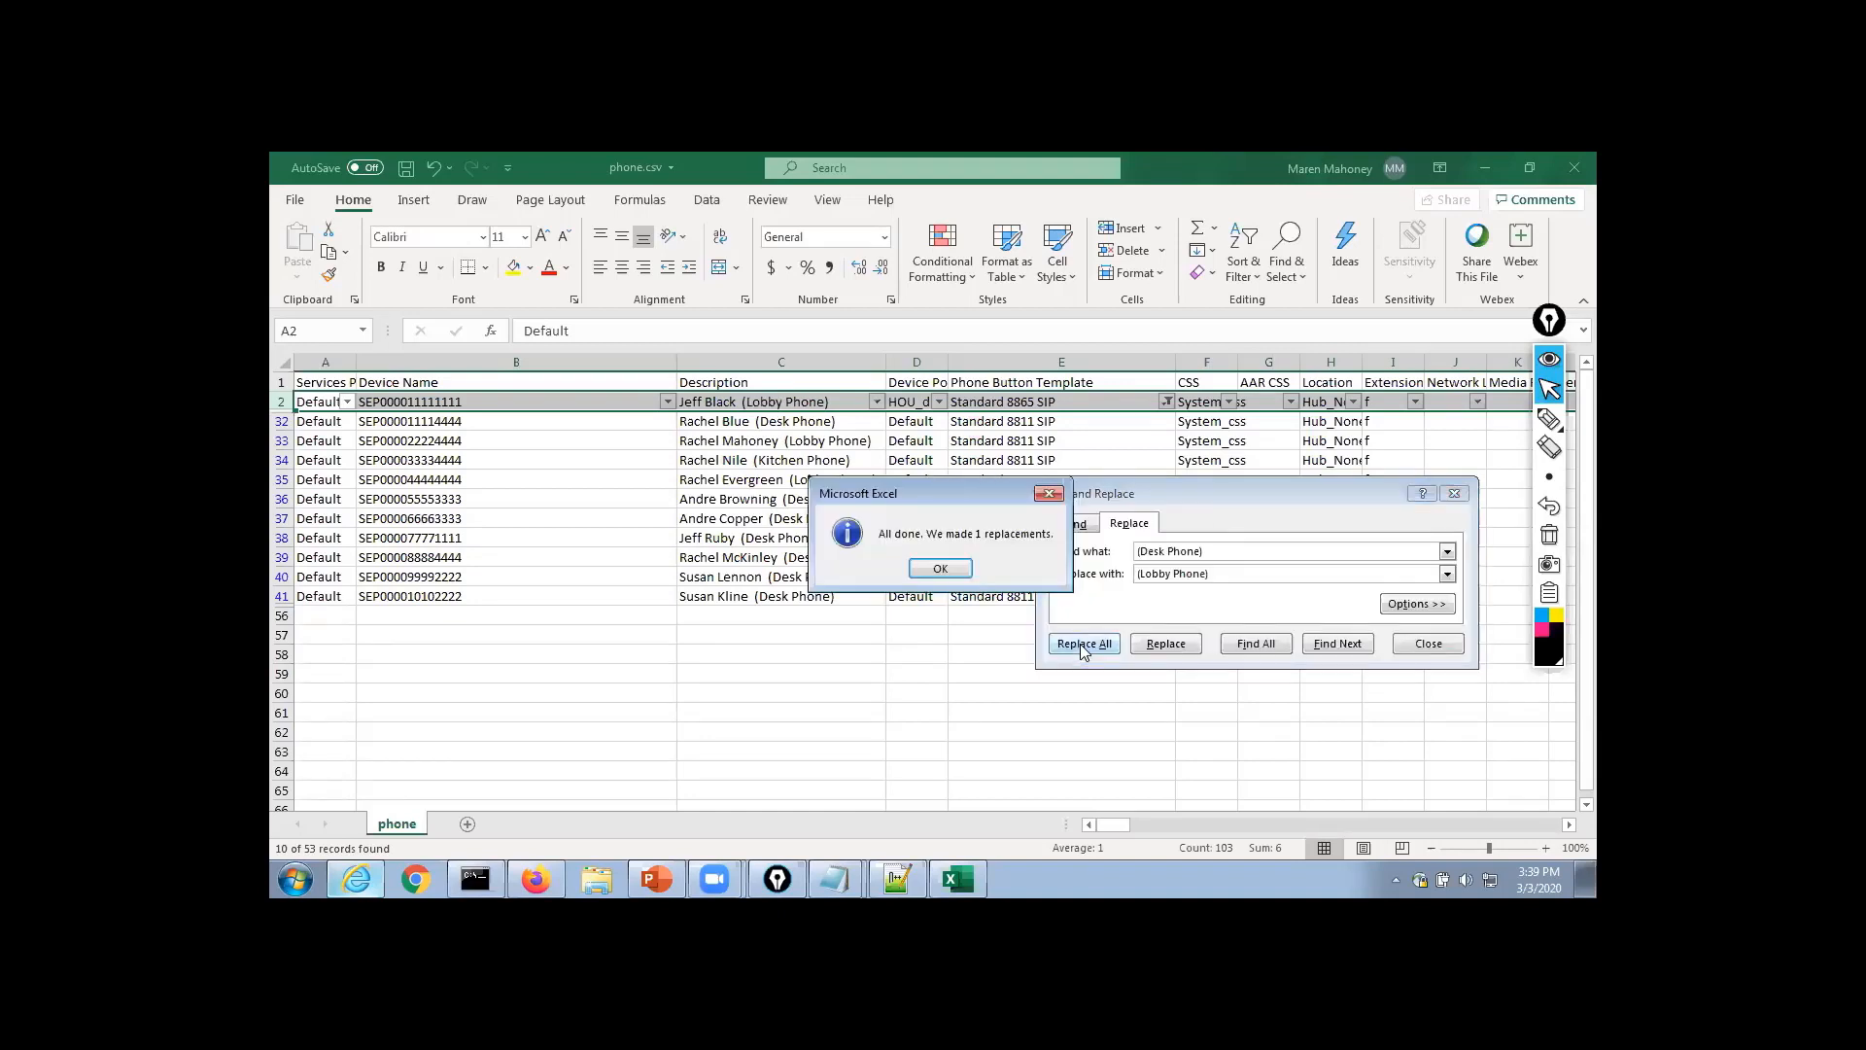
pyautogui.click(941, 570)
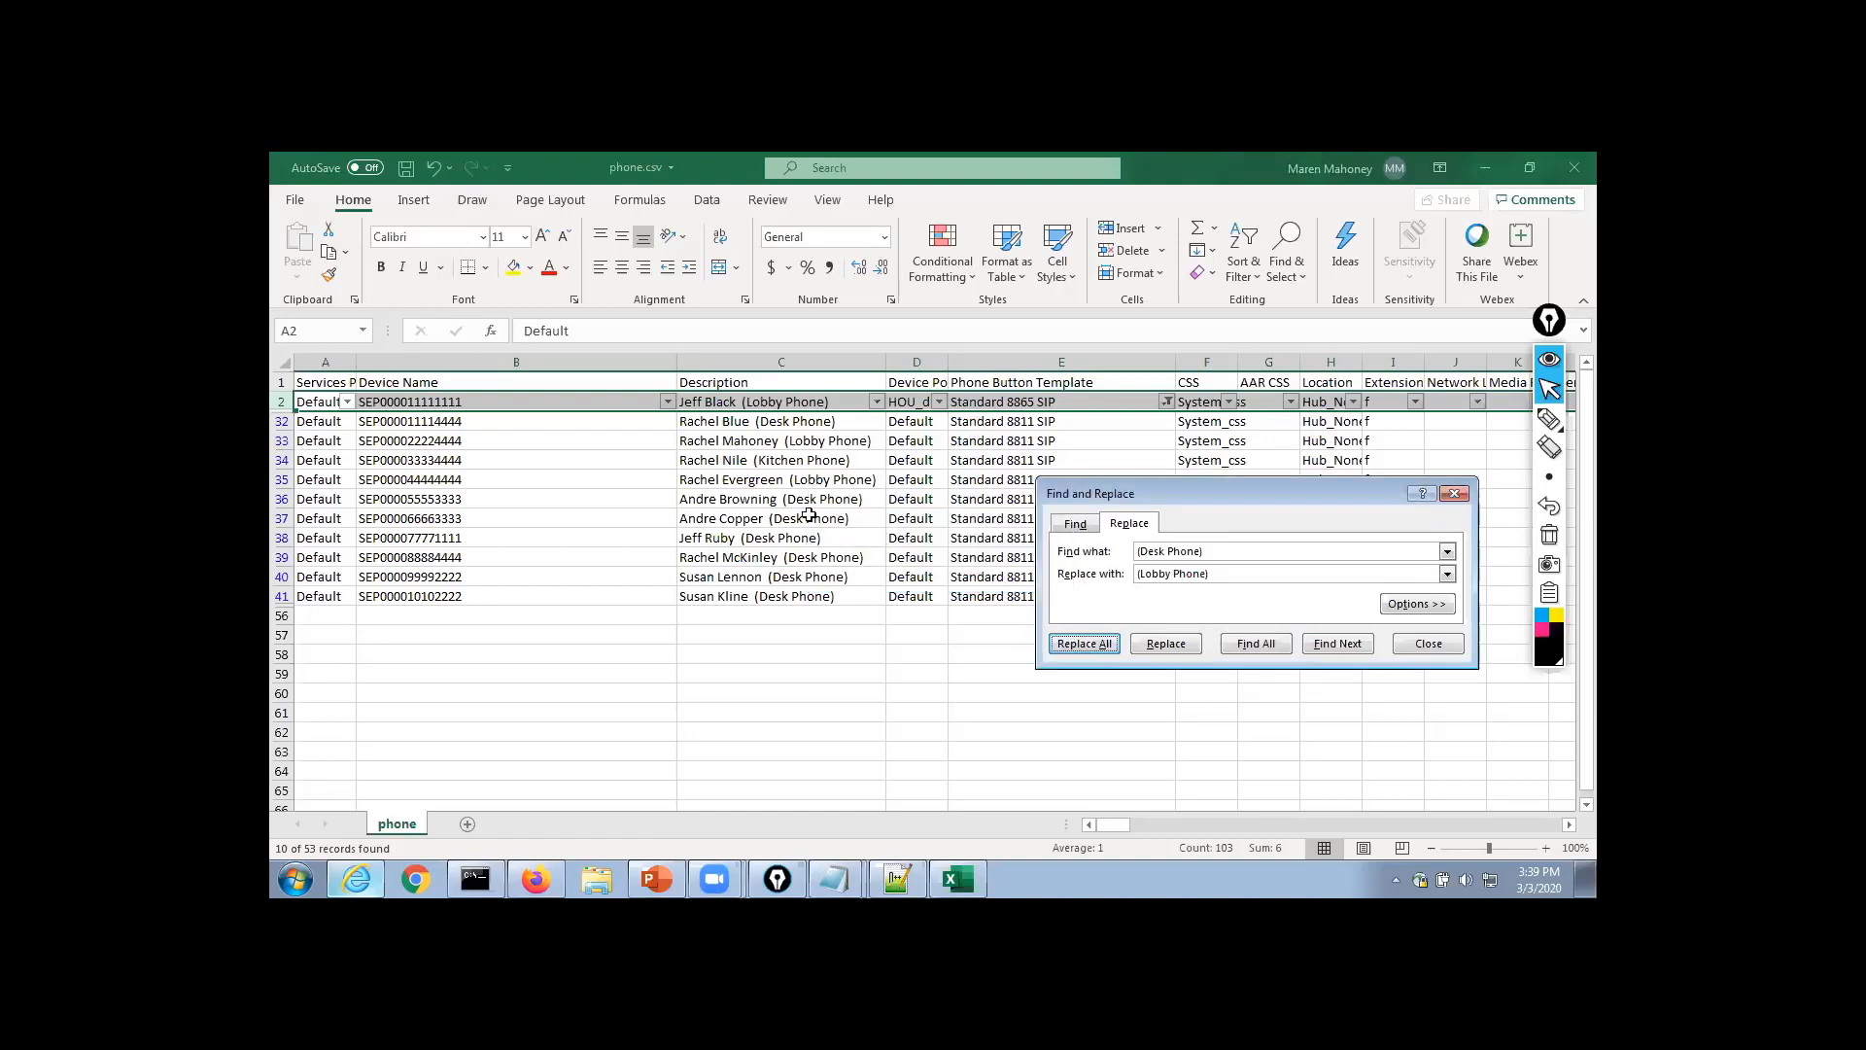
# Select the whole phone sheet and replace all occurrences of "(Desk Phone)" with "(Lobby Phone)"
pyautogui.click(282, 363)
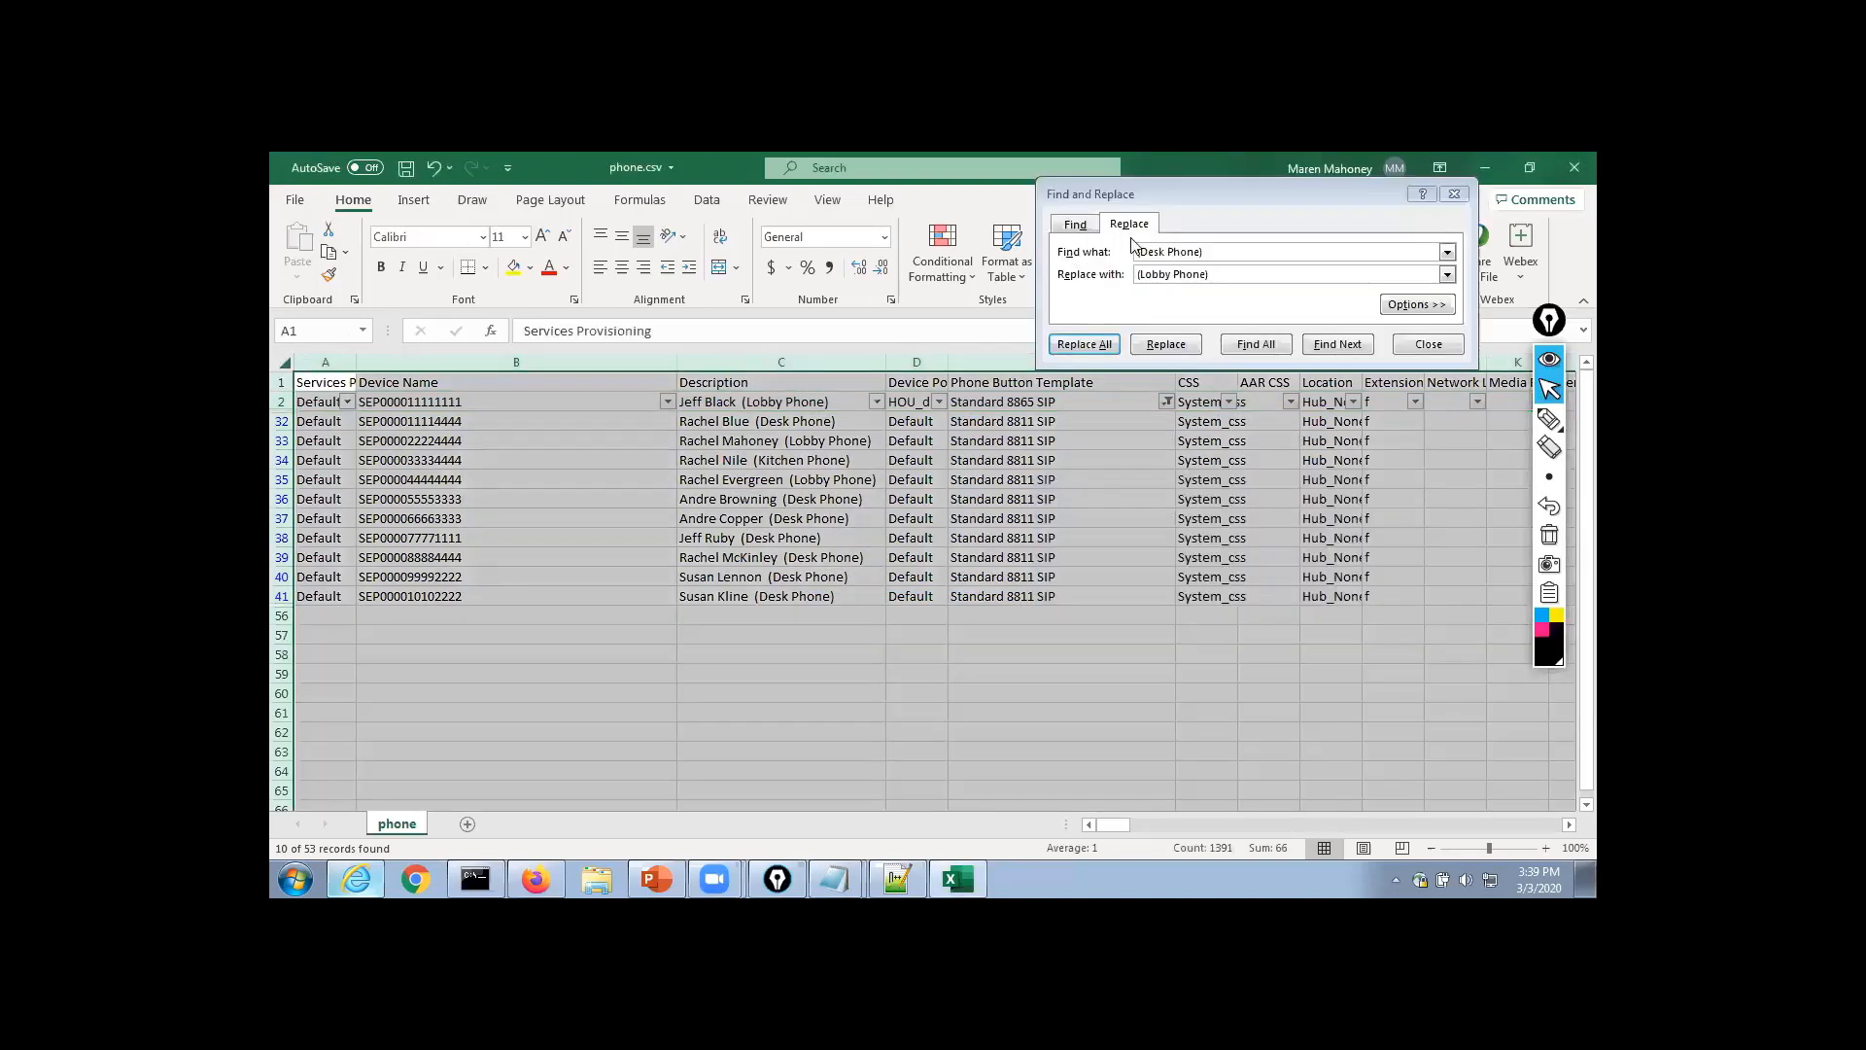
pyautogui.click(1081, 344)
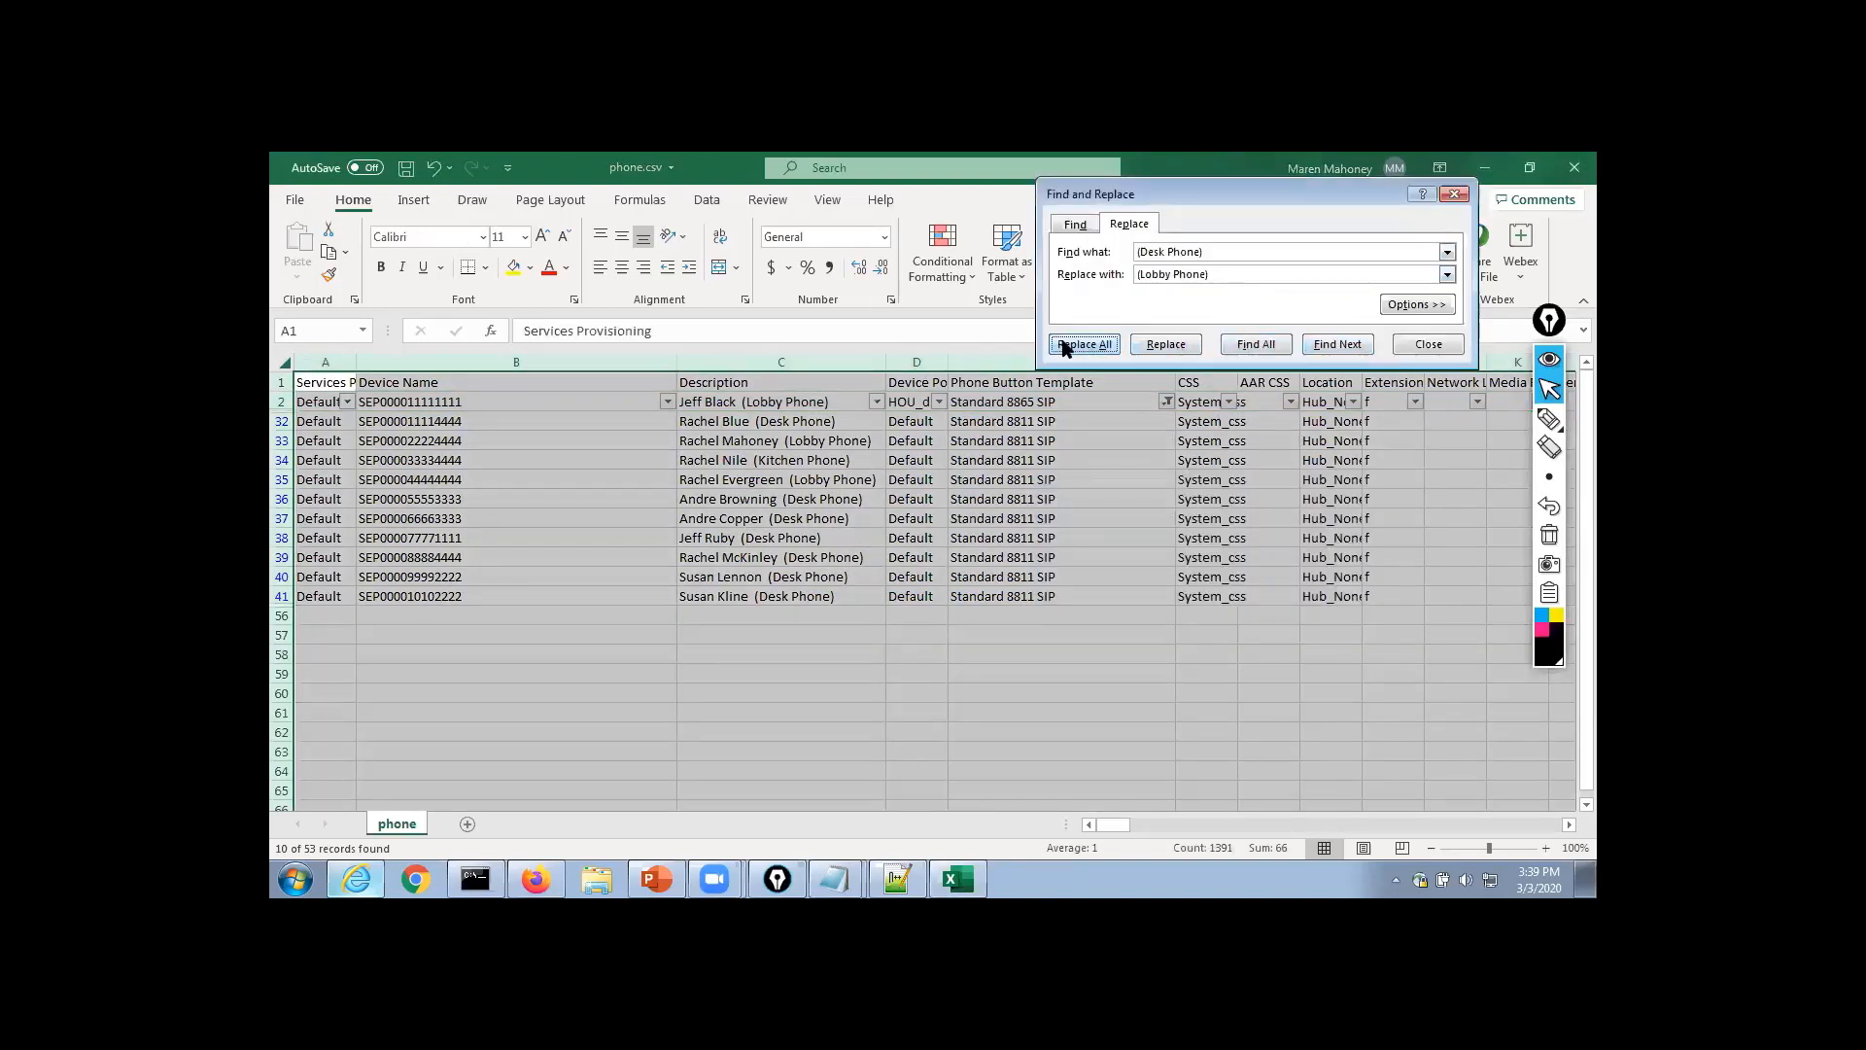
pyautogui.click(941, 569)
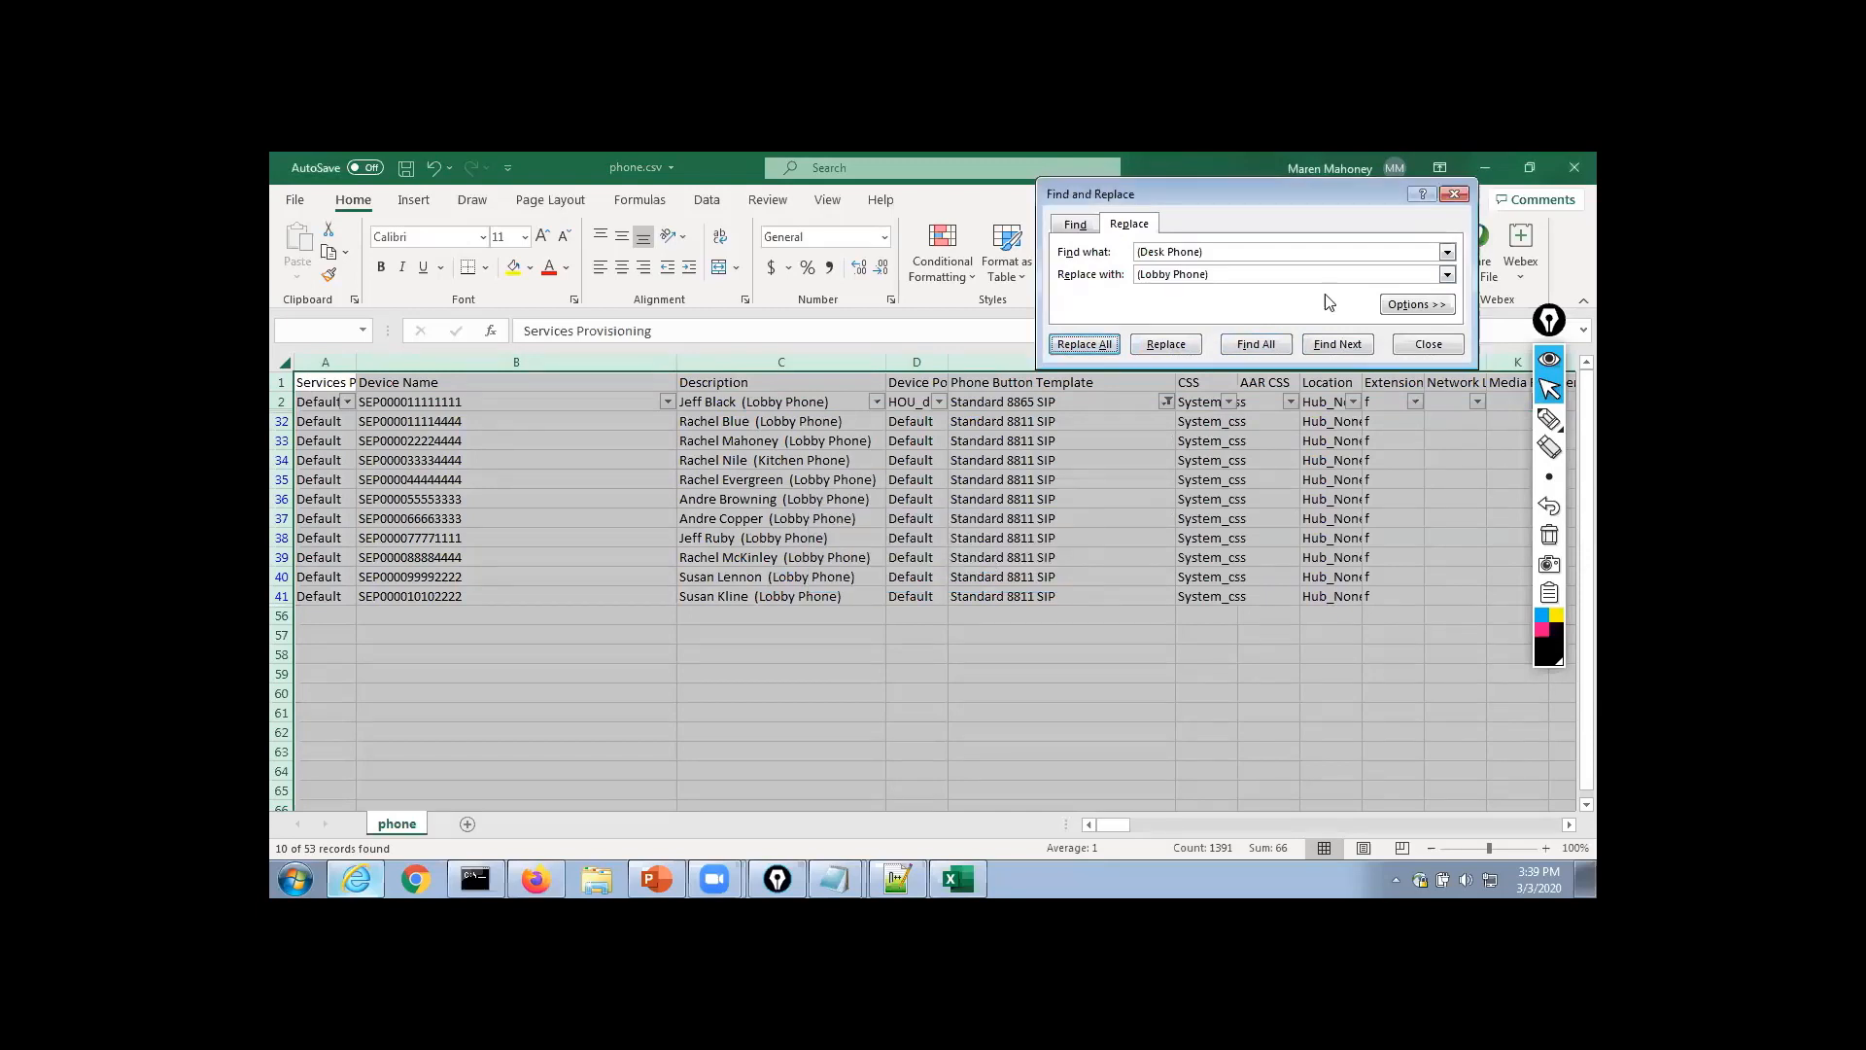
pyautogui.click(1455, 194)
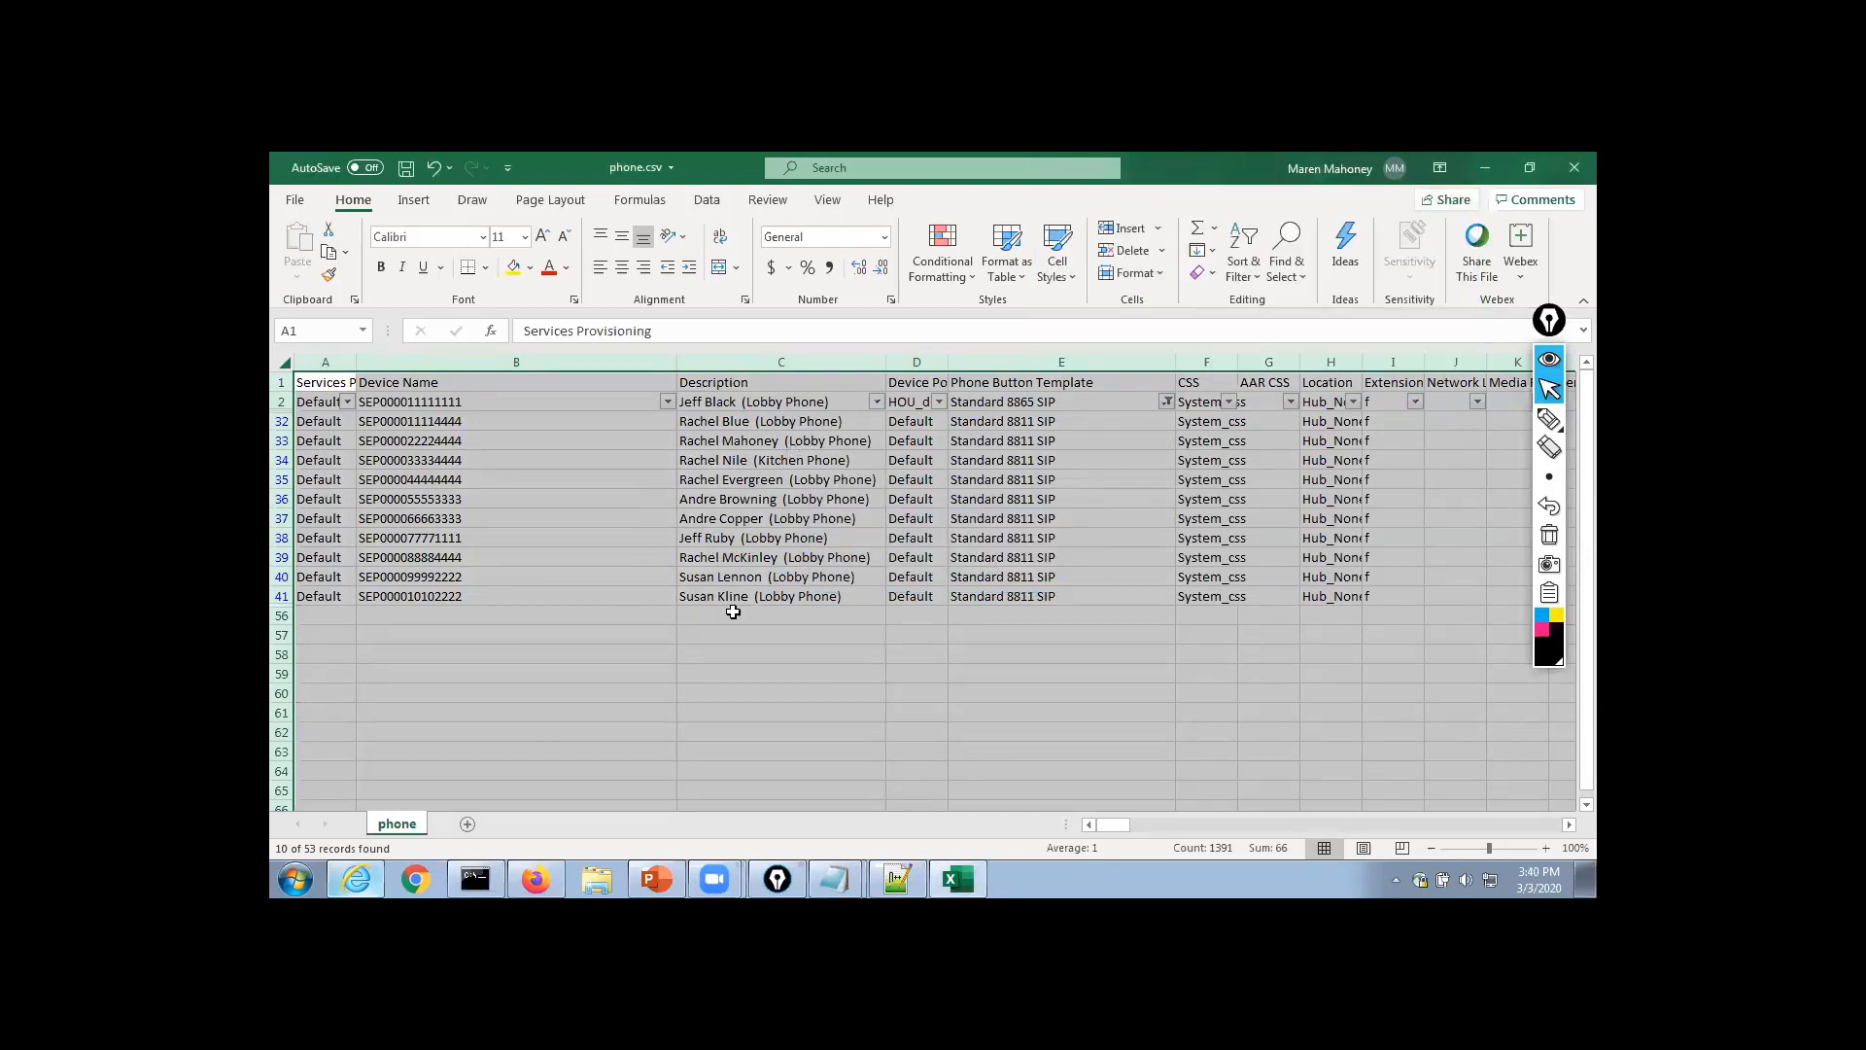
# Change "Kitchen" to "Lobby" in the phone description in cell C34
pyautogui.click(784, 464)
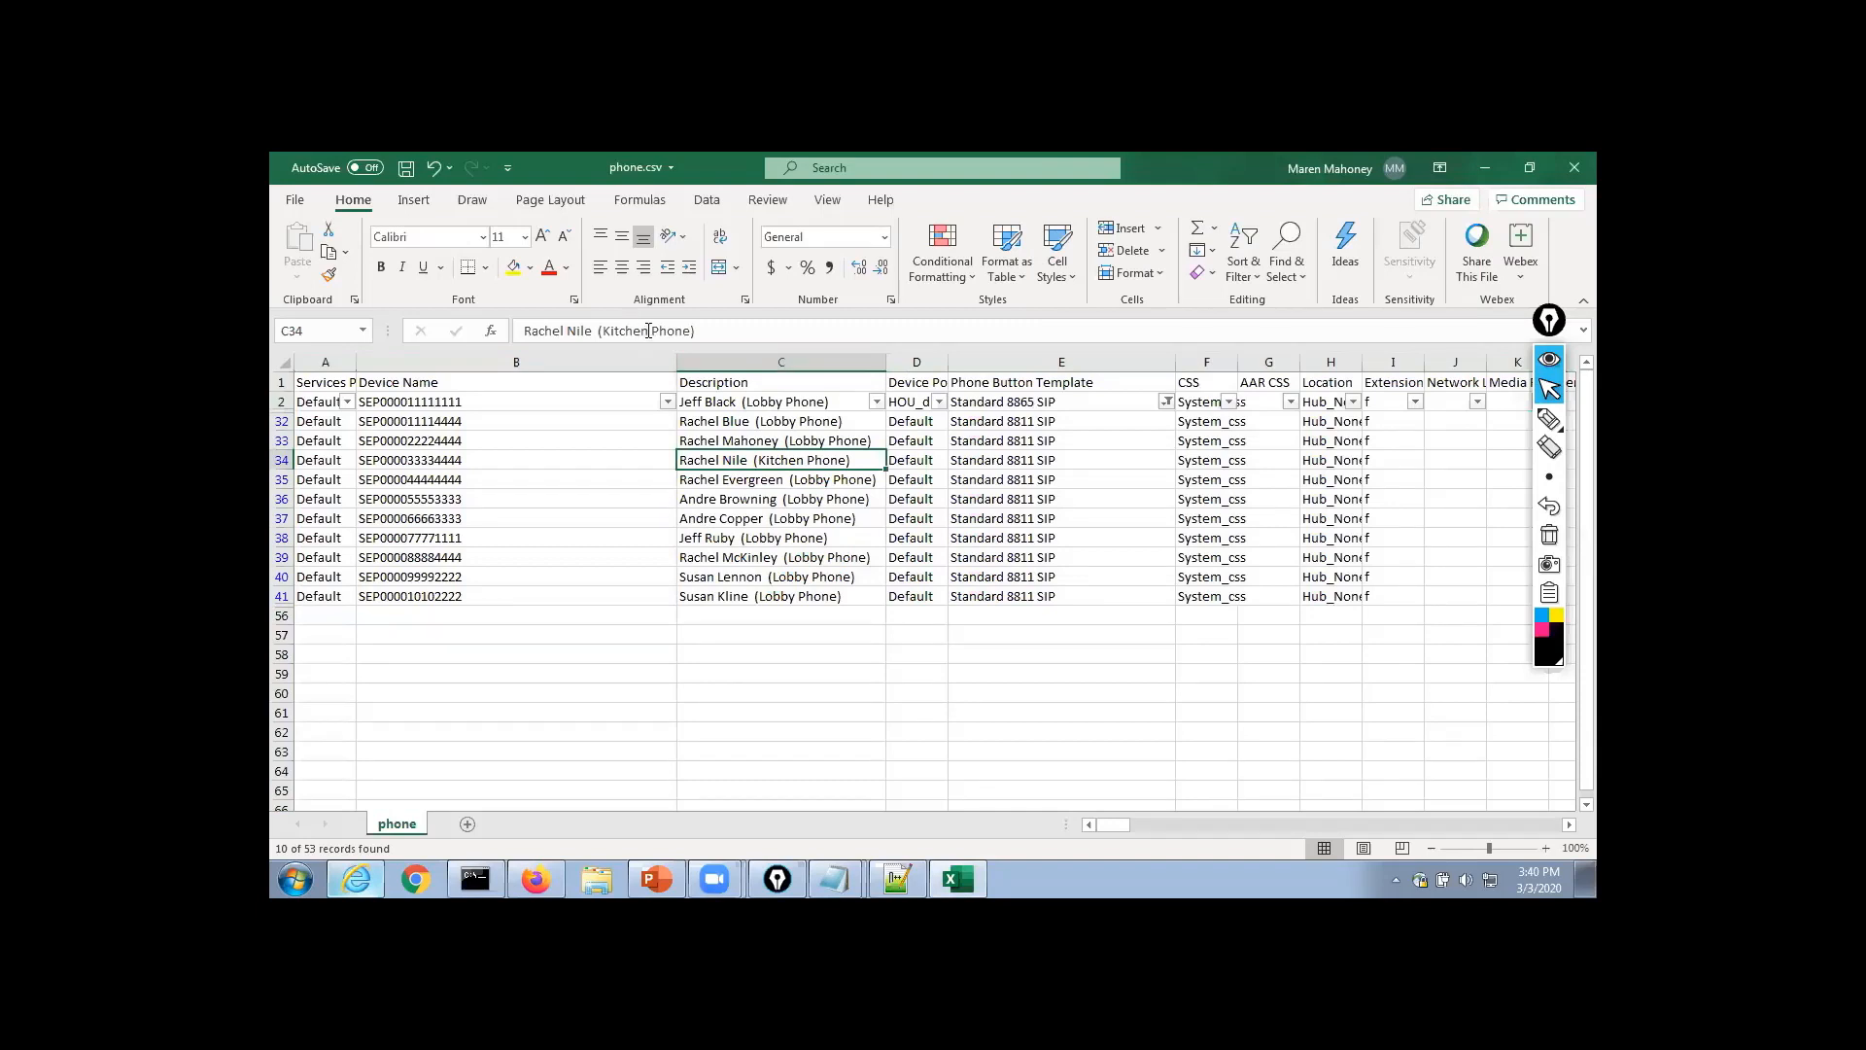
pyautogui.moveTo(648, 331); pyautogui.dragTo(604, 331)
pyautogui.write('Lobby')
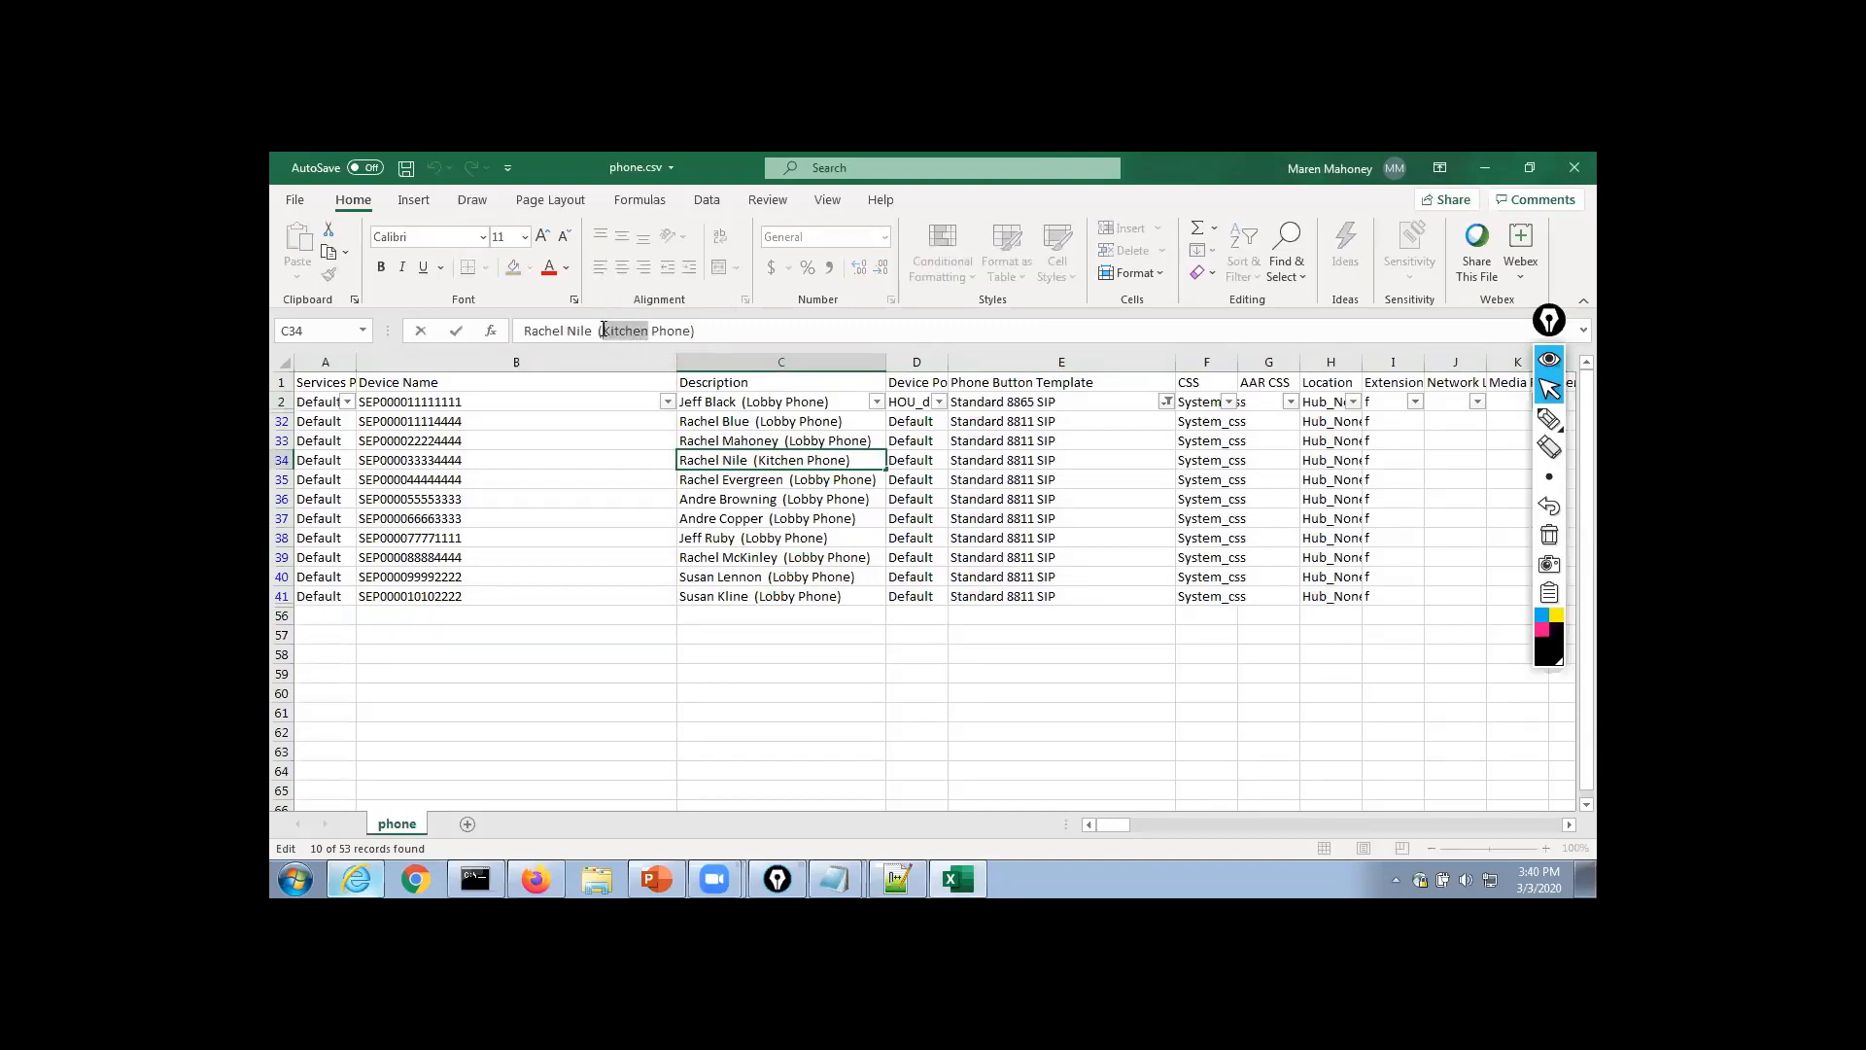
pyautogui.press('Return')
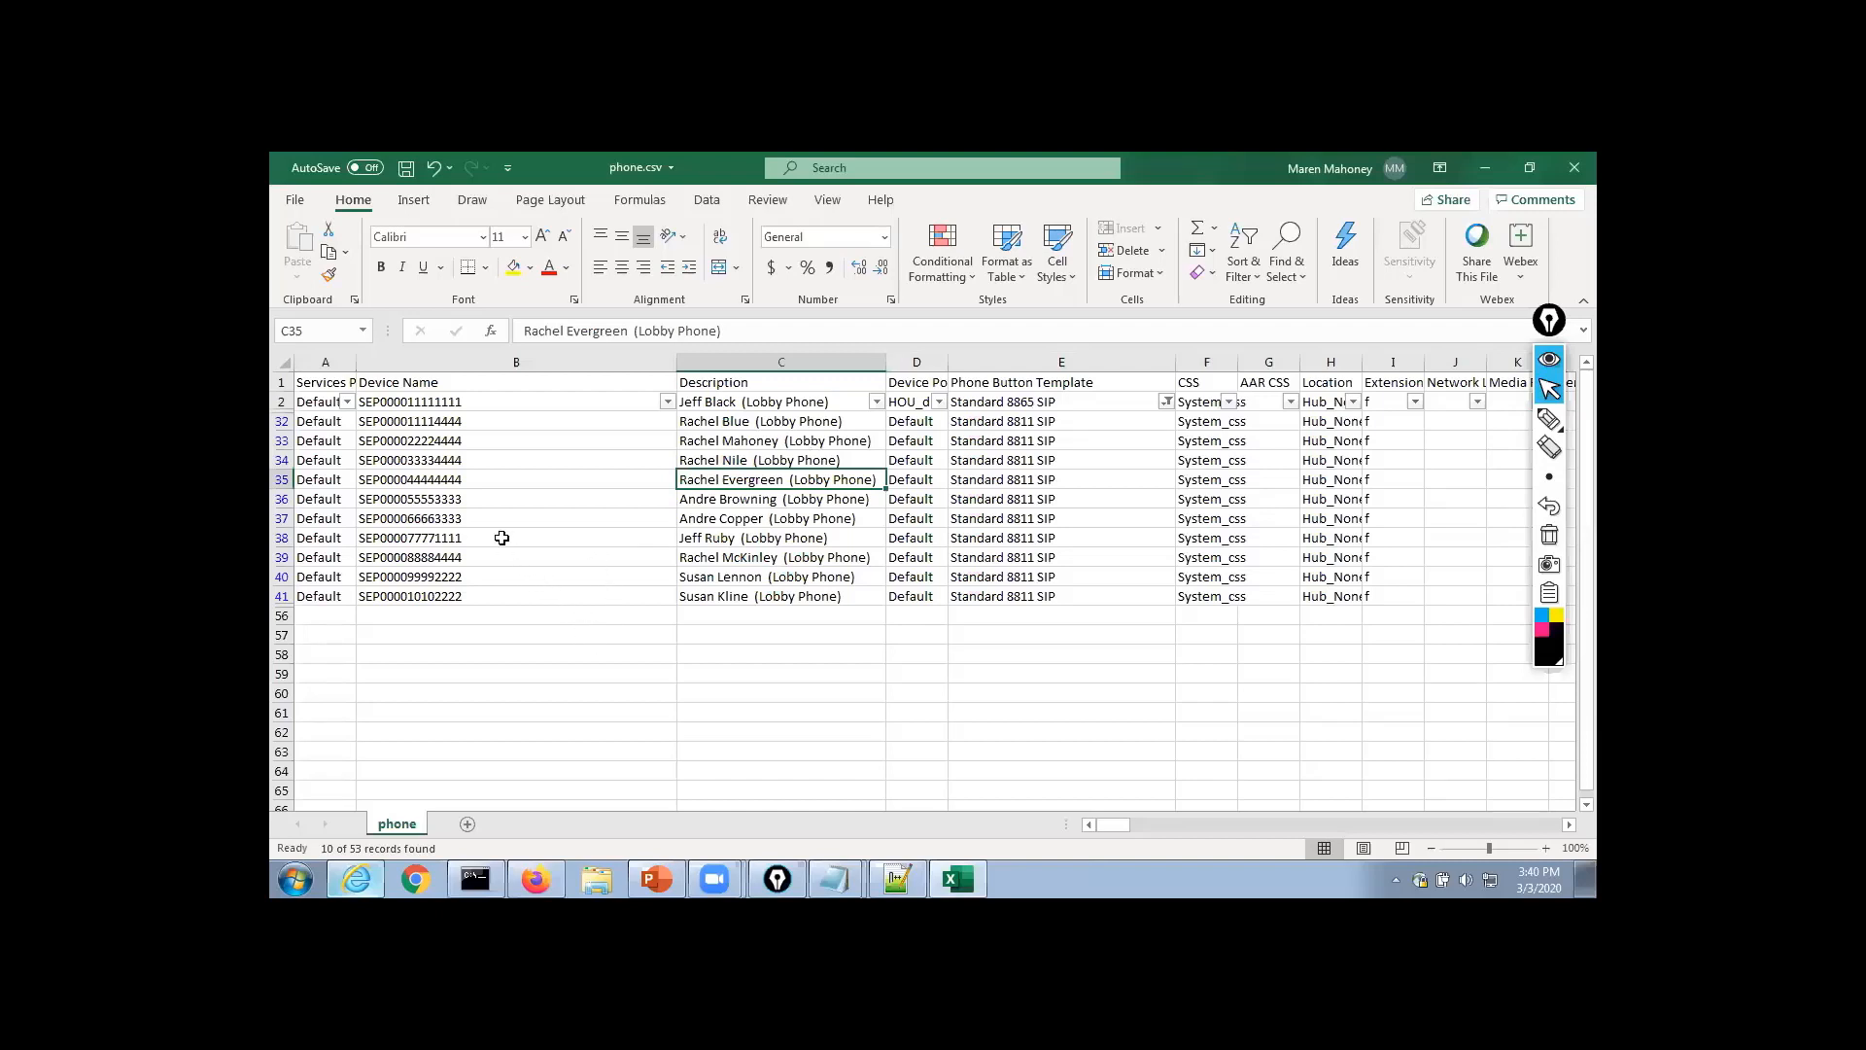
# Copy the header and all visible filtered phone rows through row 41 into a new worksheet
pyautogui.moveTo(283, 382); pyautogui.dragTo(556, 588)
pyautogui.hotkey('ctrl', 'c')
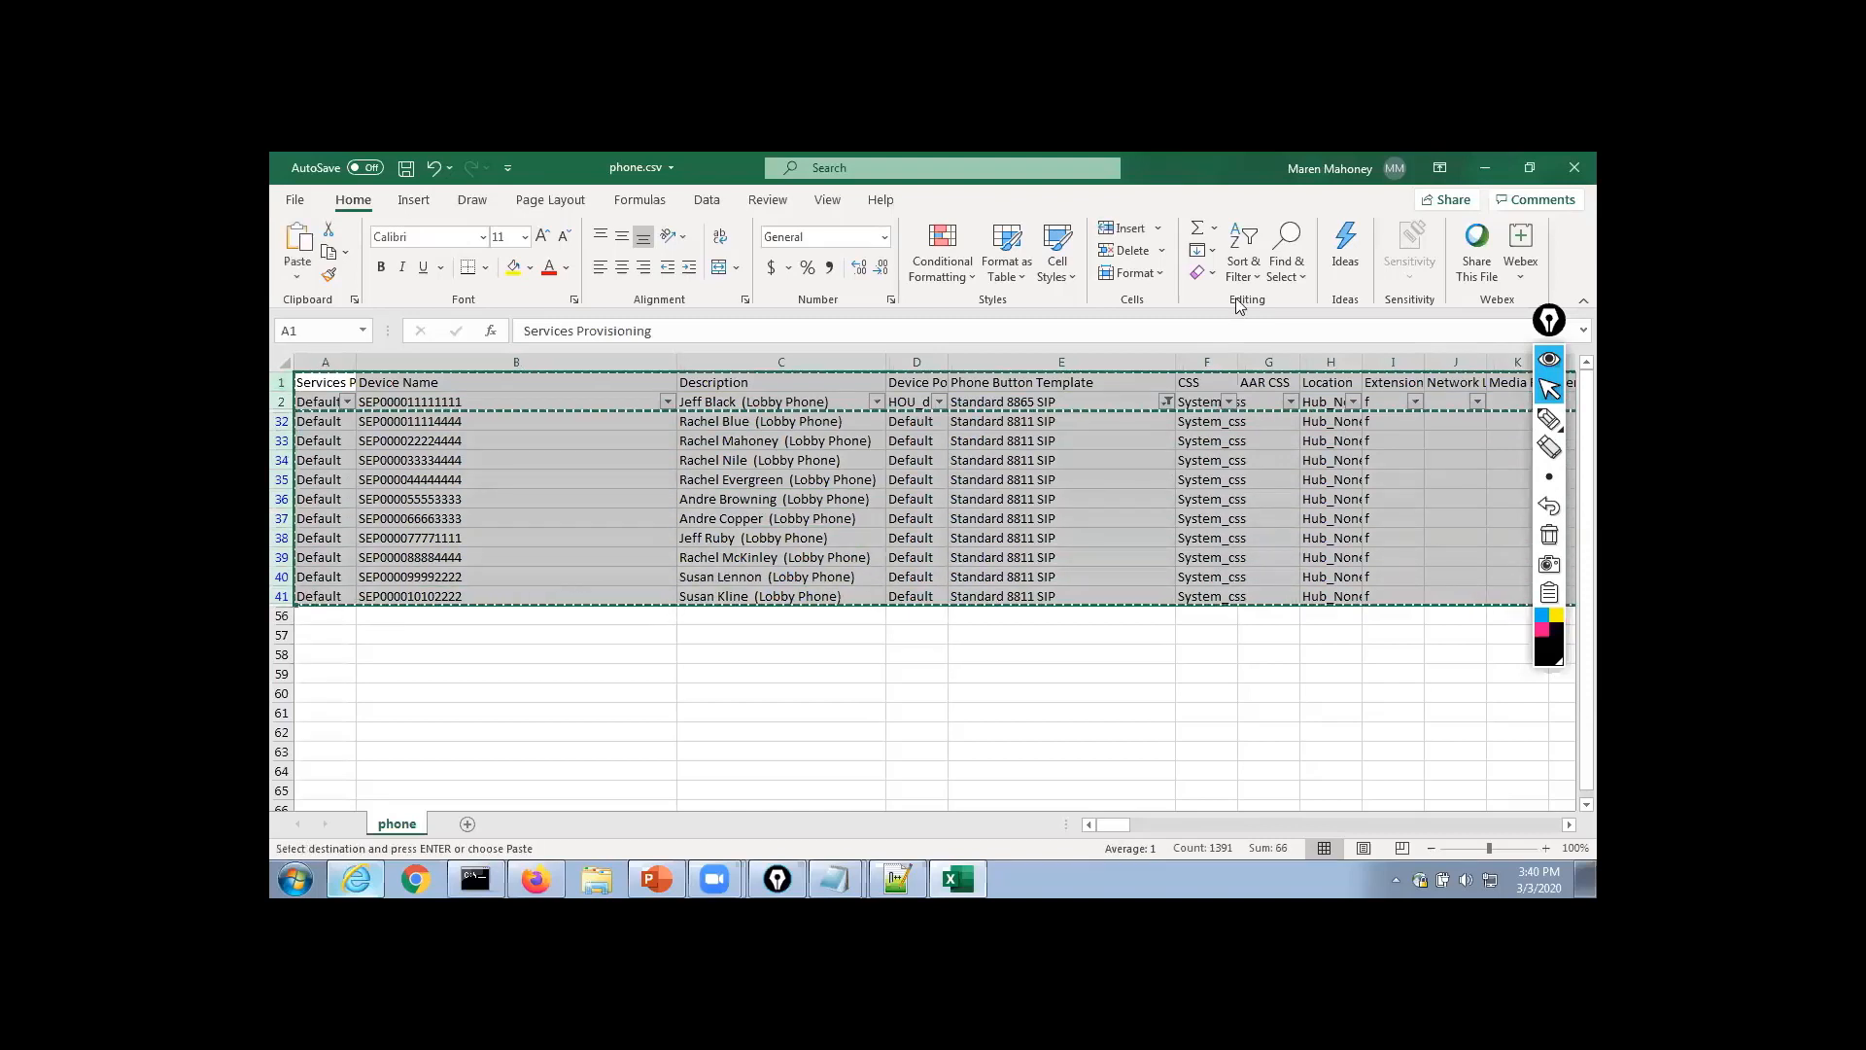
pyautogui.click(1291, 276)
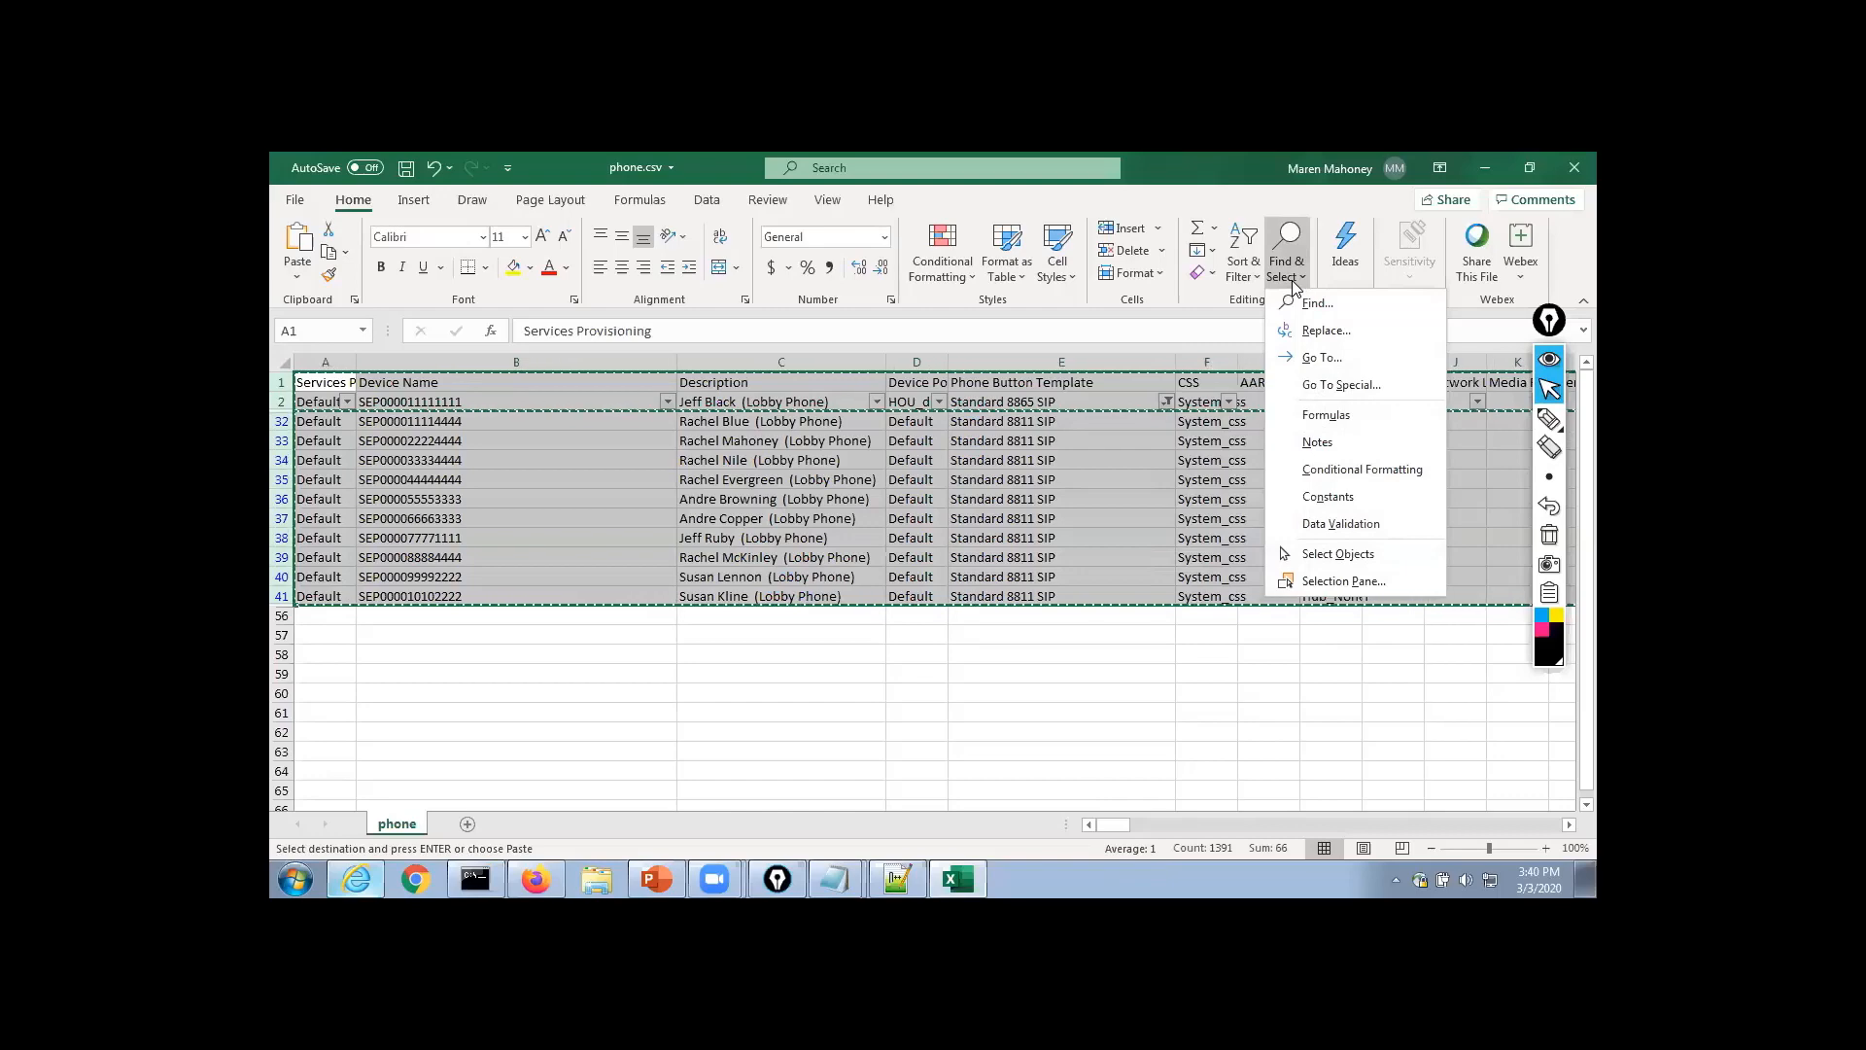
pyautogui.click(470, 825)
pyautogui.click(470, 826)
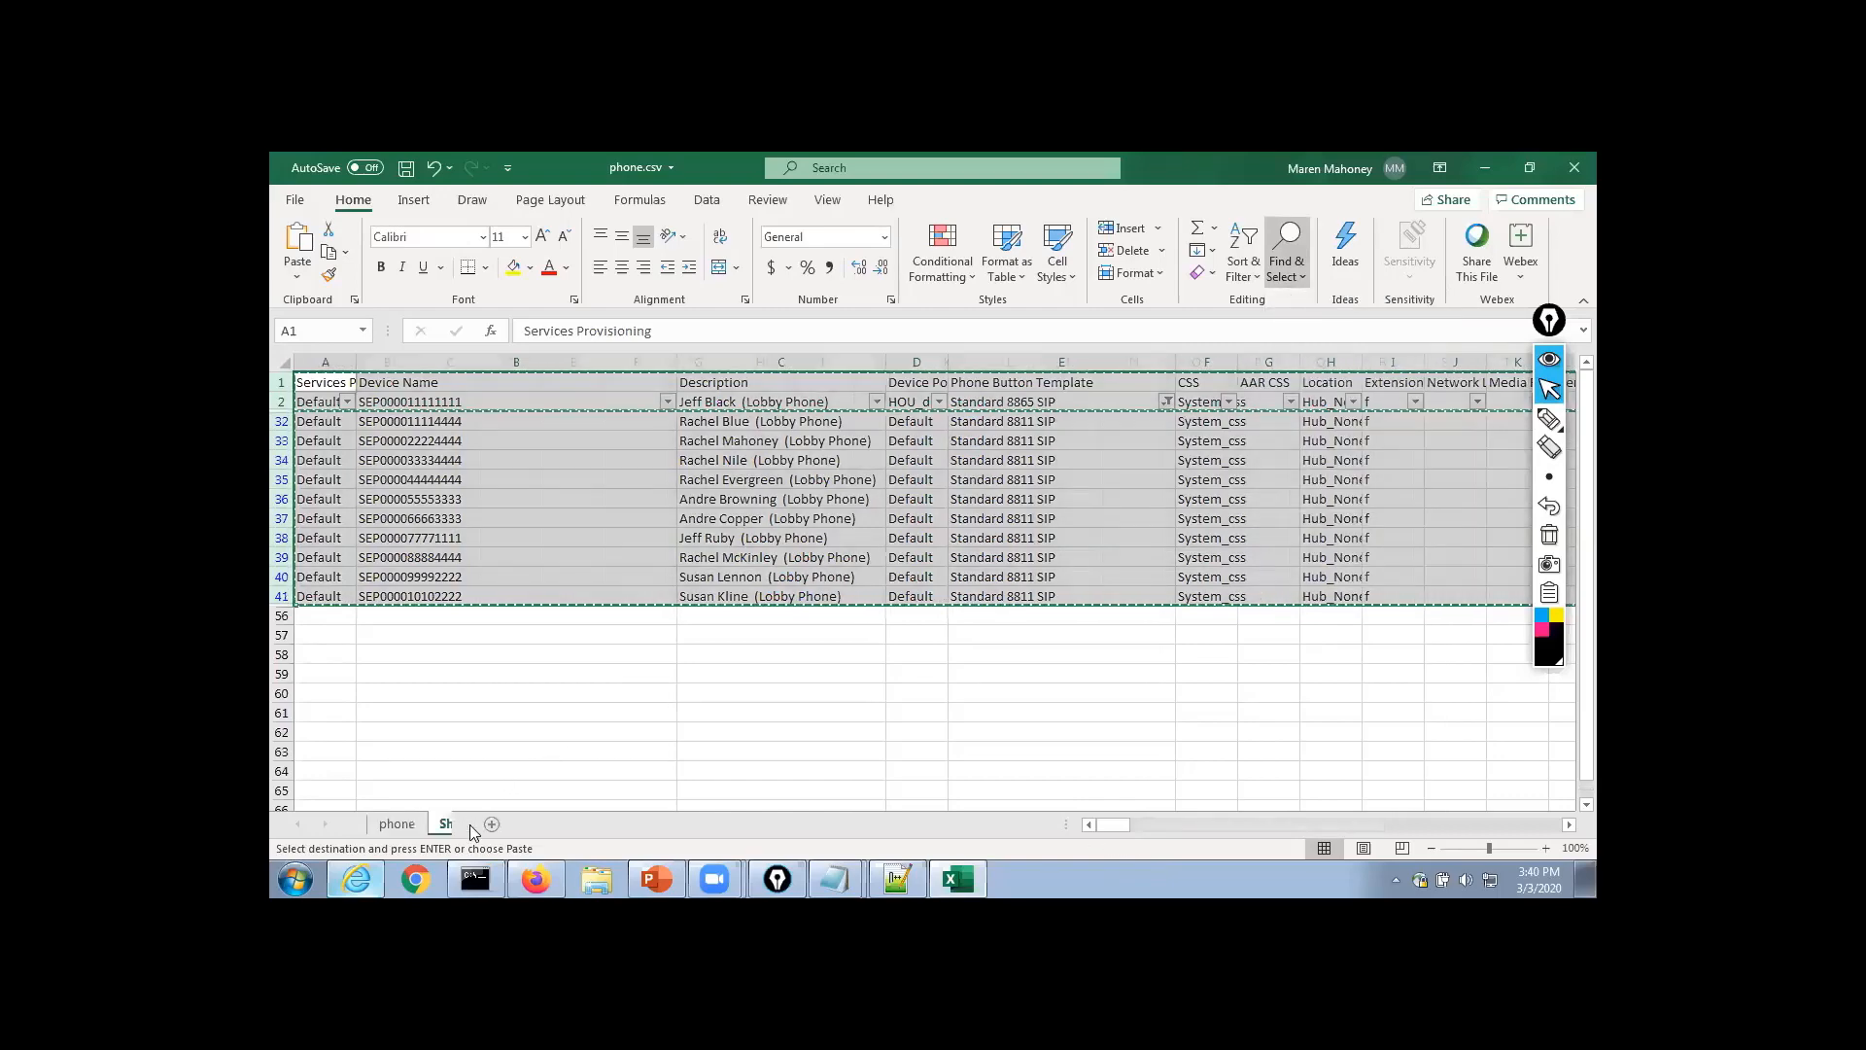
pyautogui.hotkey('ctrl', 'v')
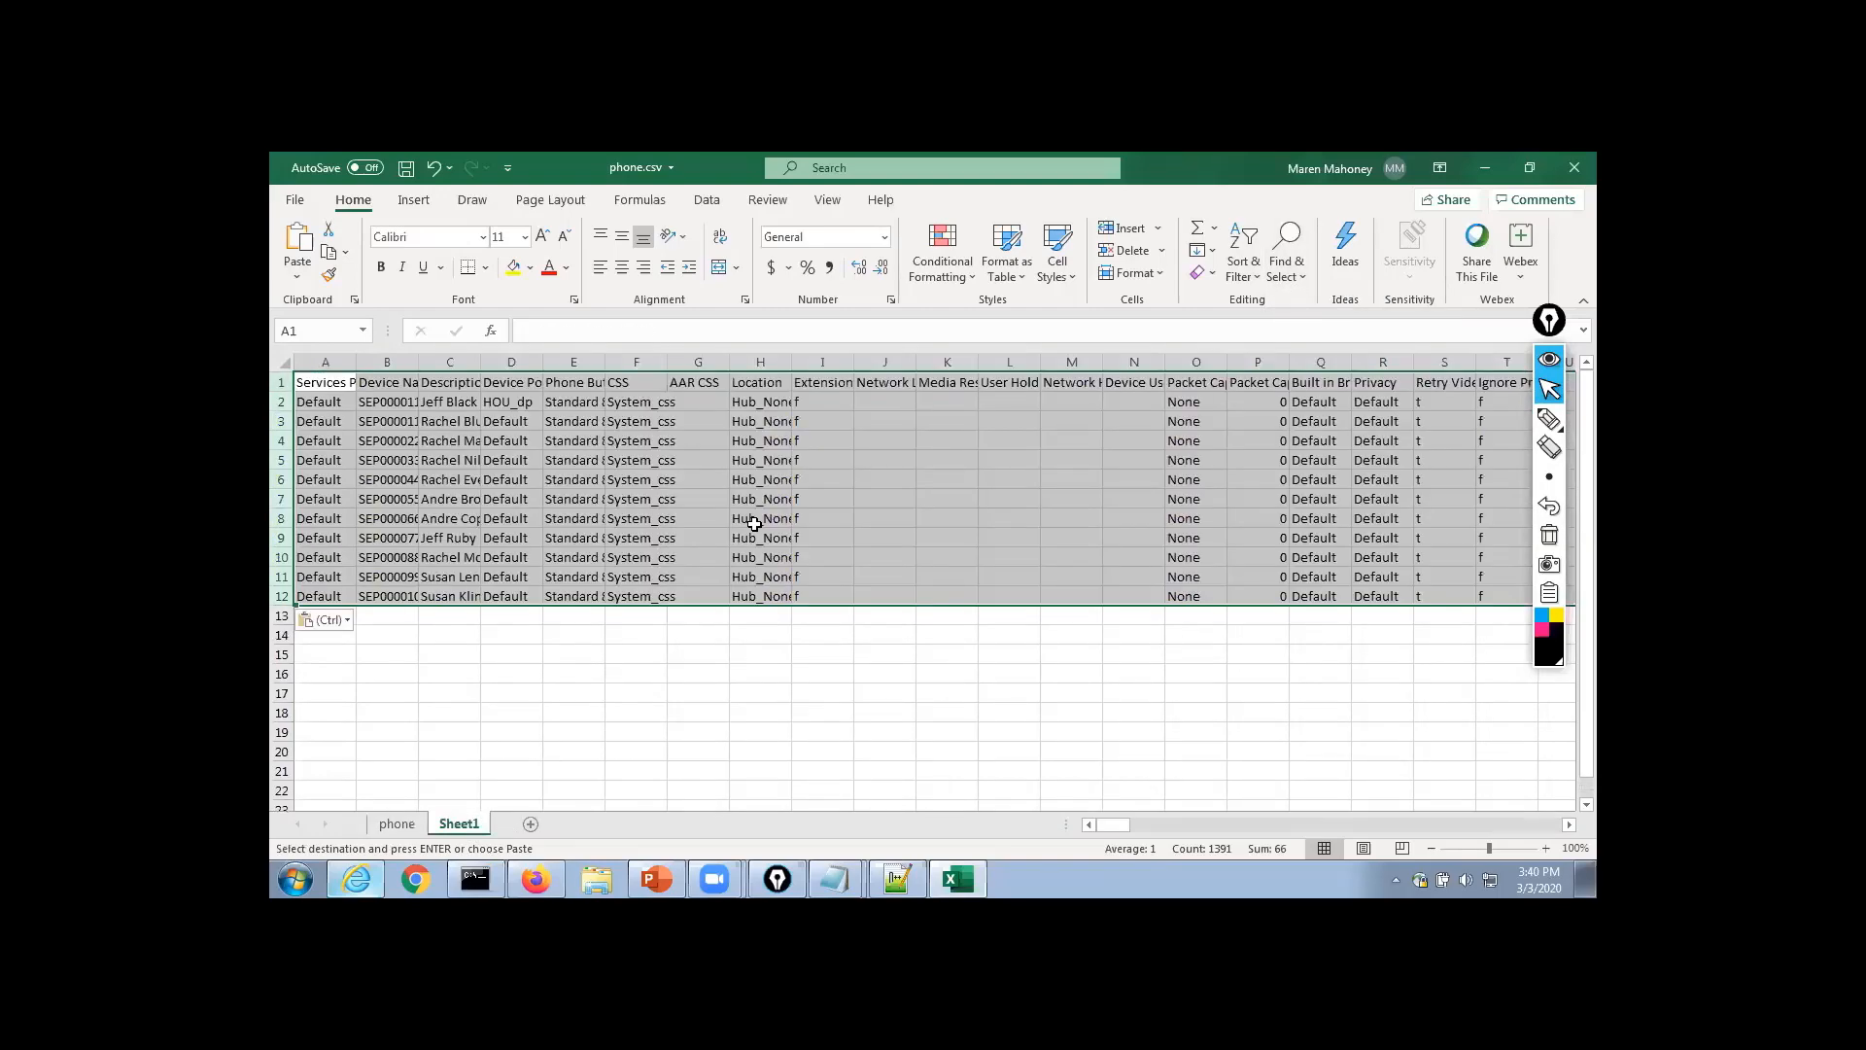
# Delete the original phone sheet, save phone.csv and close the workbook
pyautogui.click(396, 824)
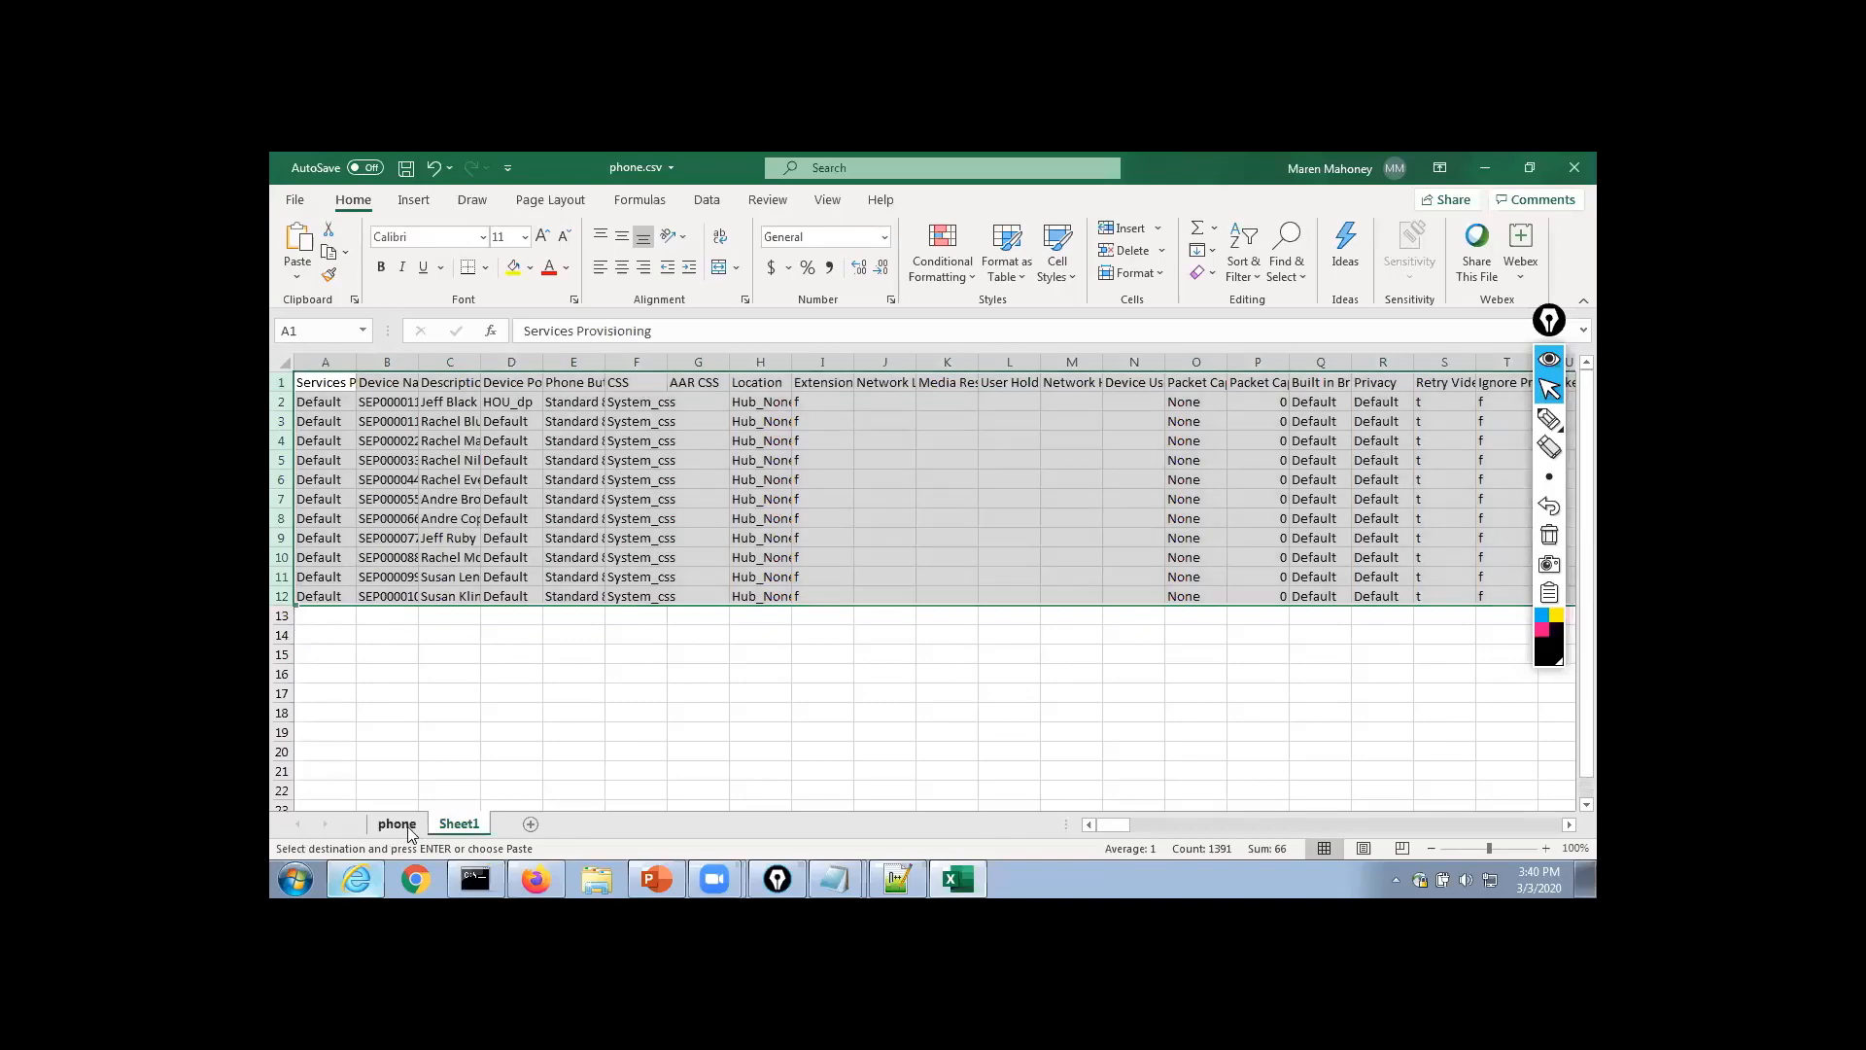
pyautogui.rightClick(408, 828)
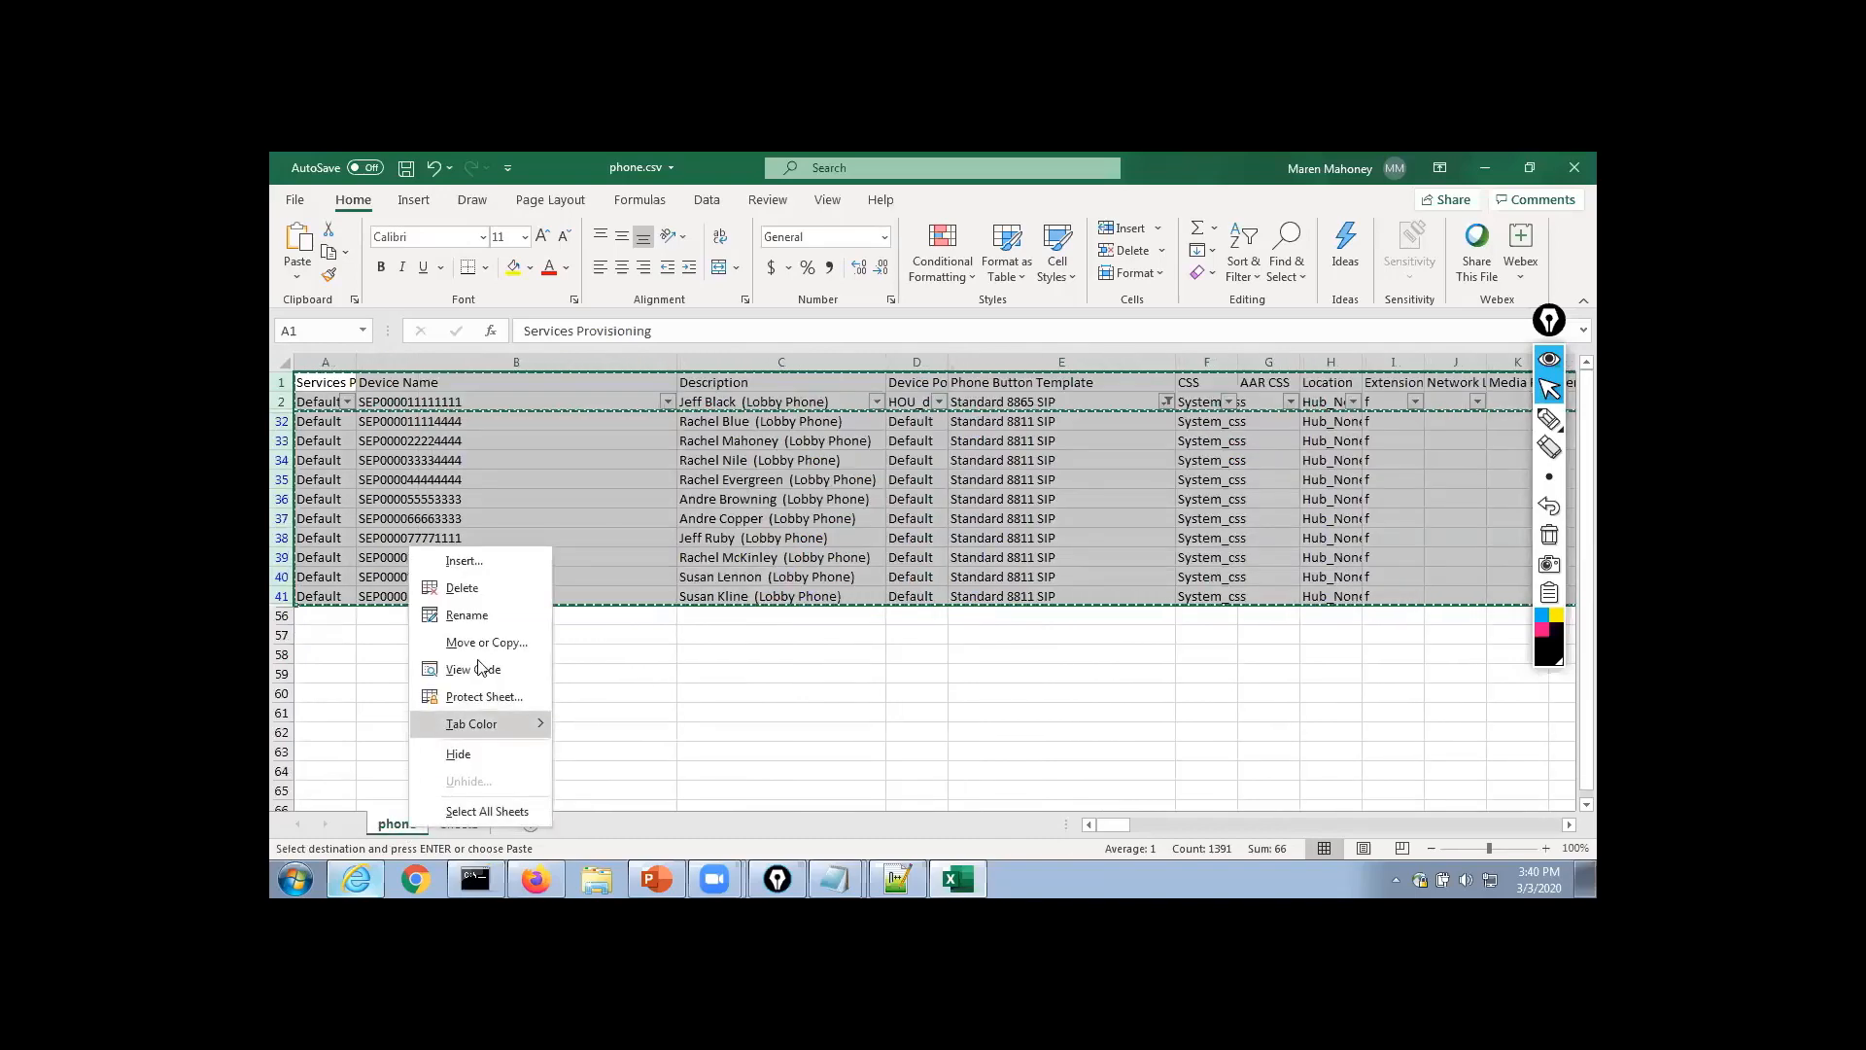
pyautogui.click(486, 589)
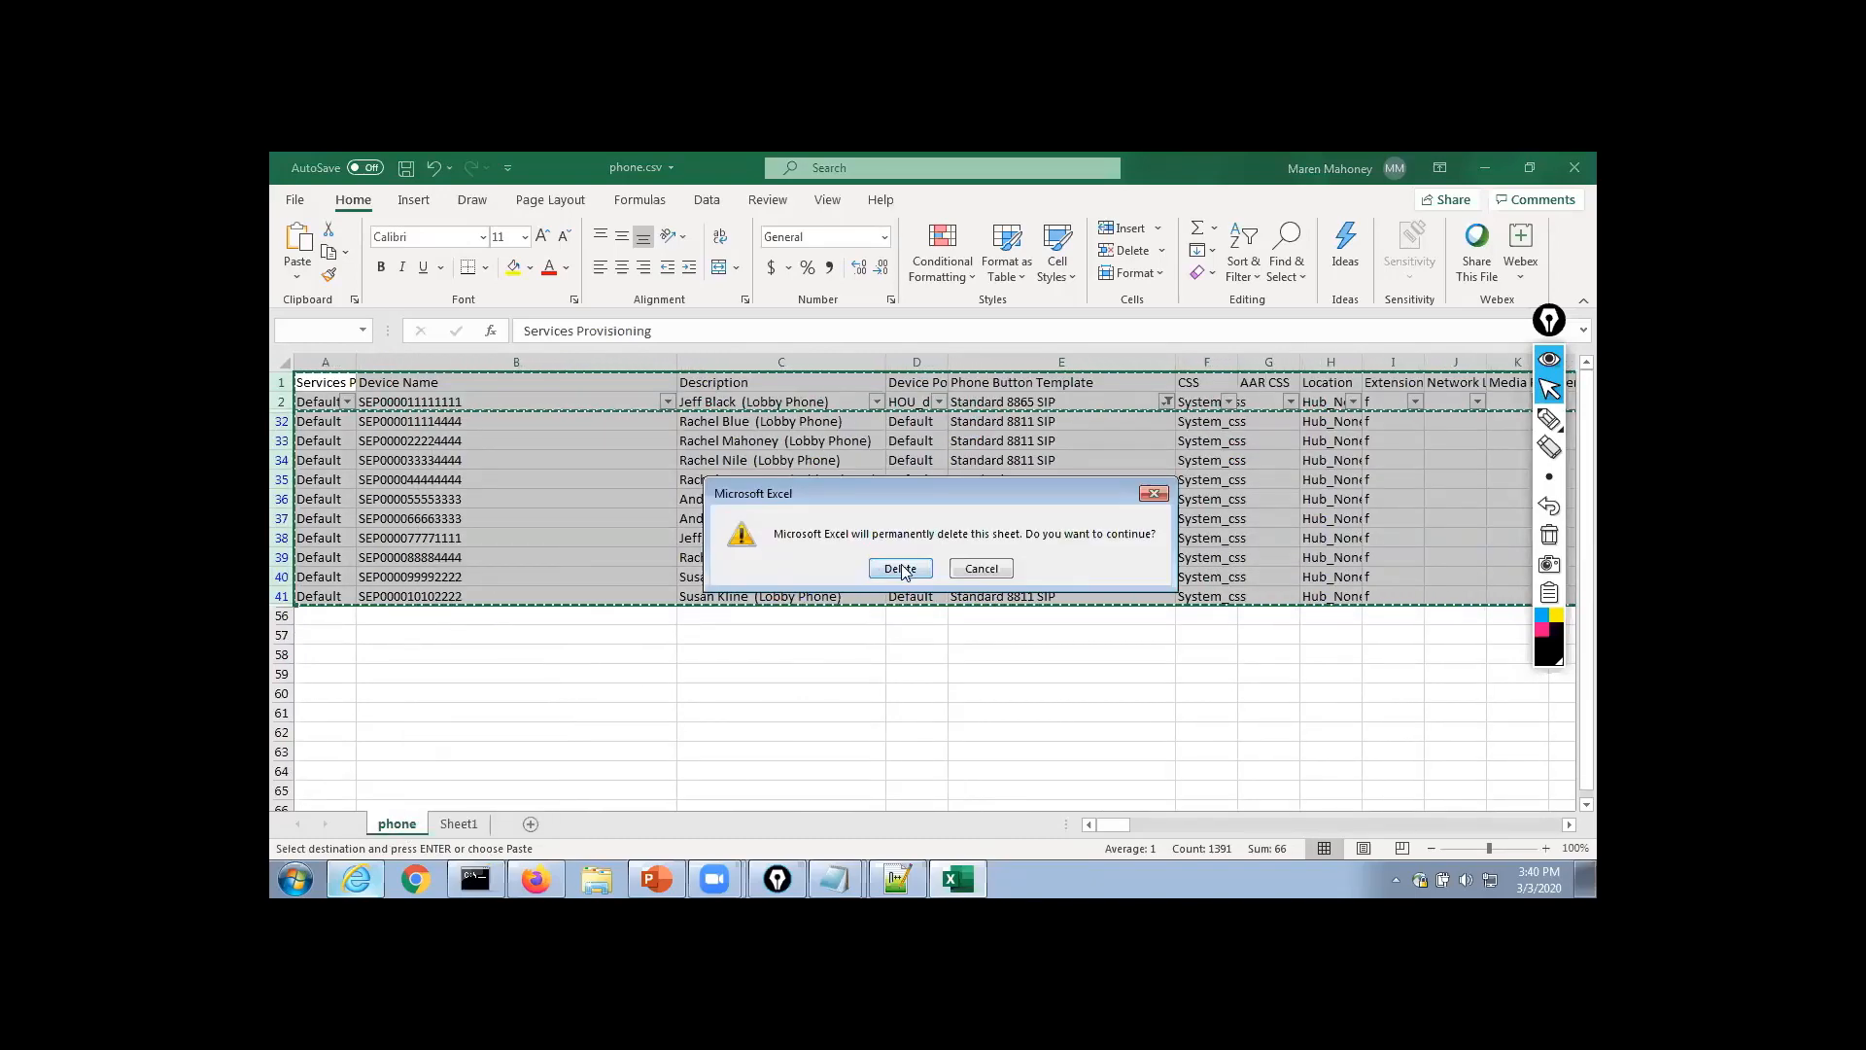
pyautogui.press('Return')
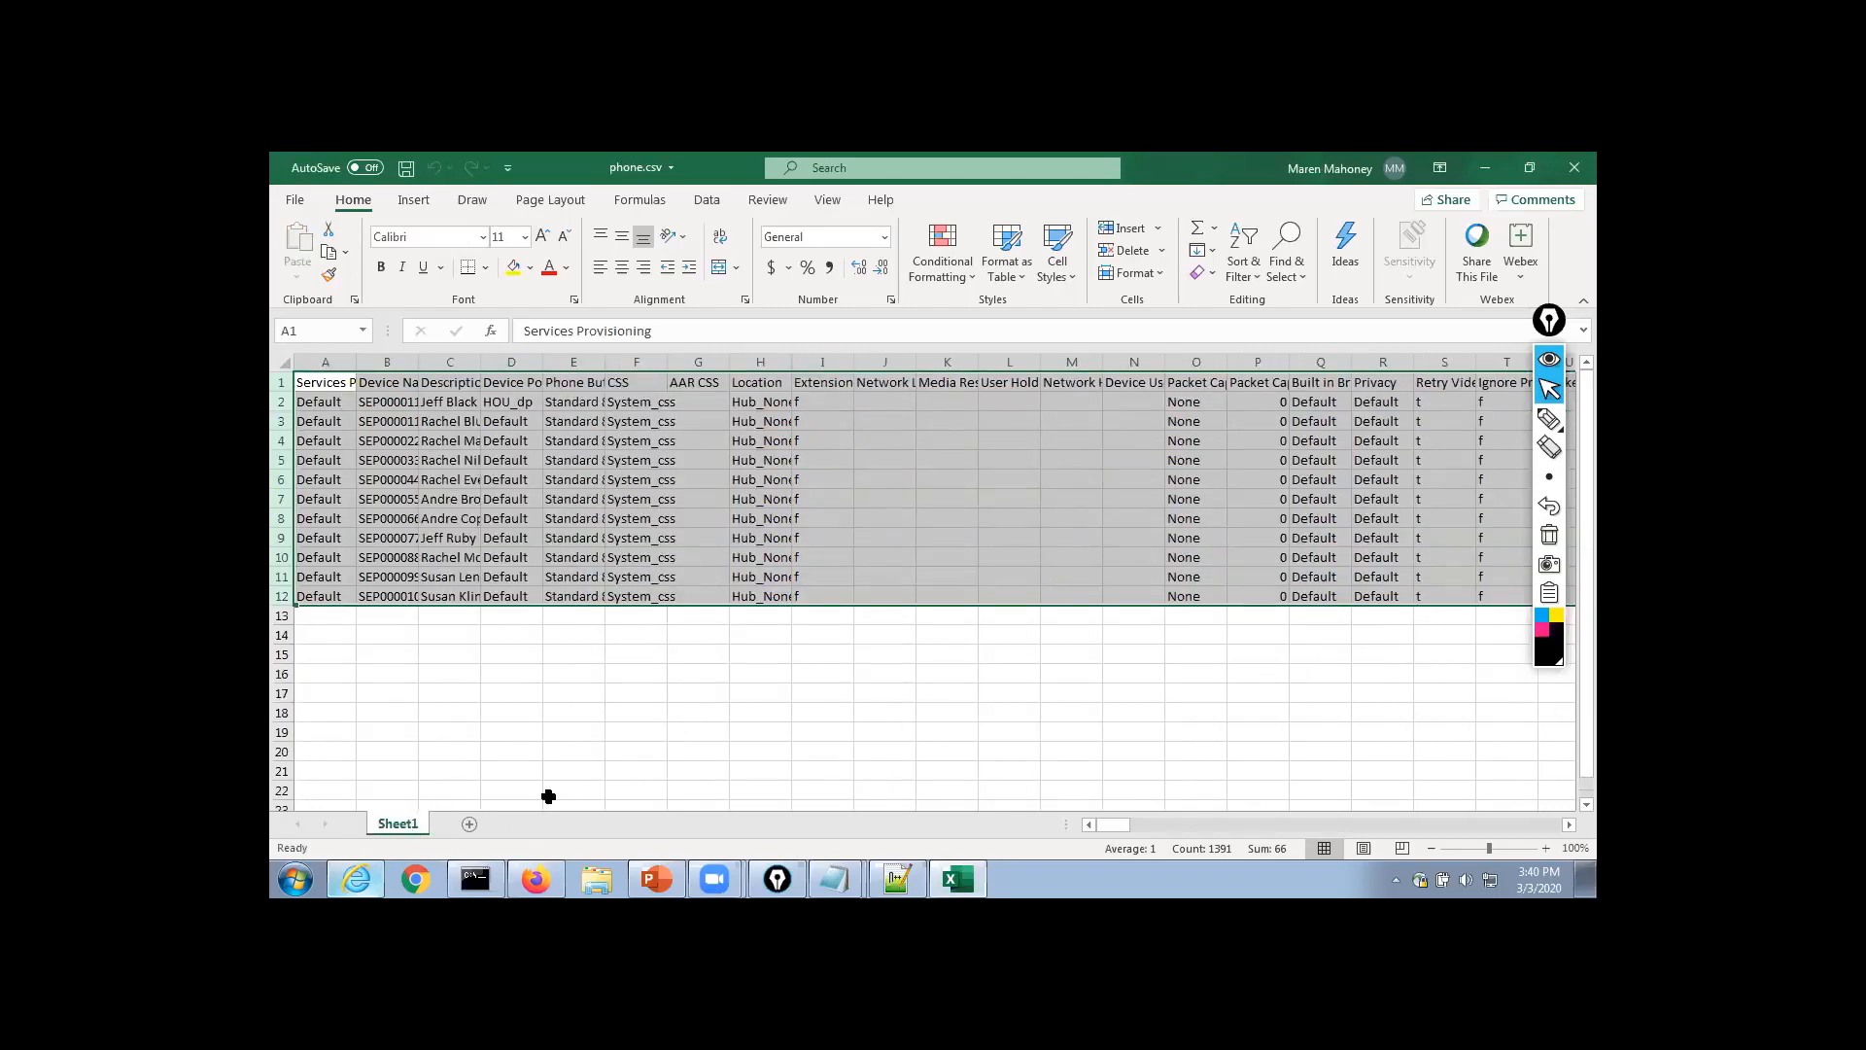
pyautogui.hotkey('ctrl', 's')
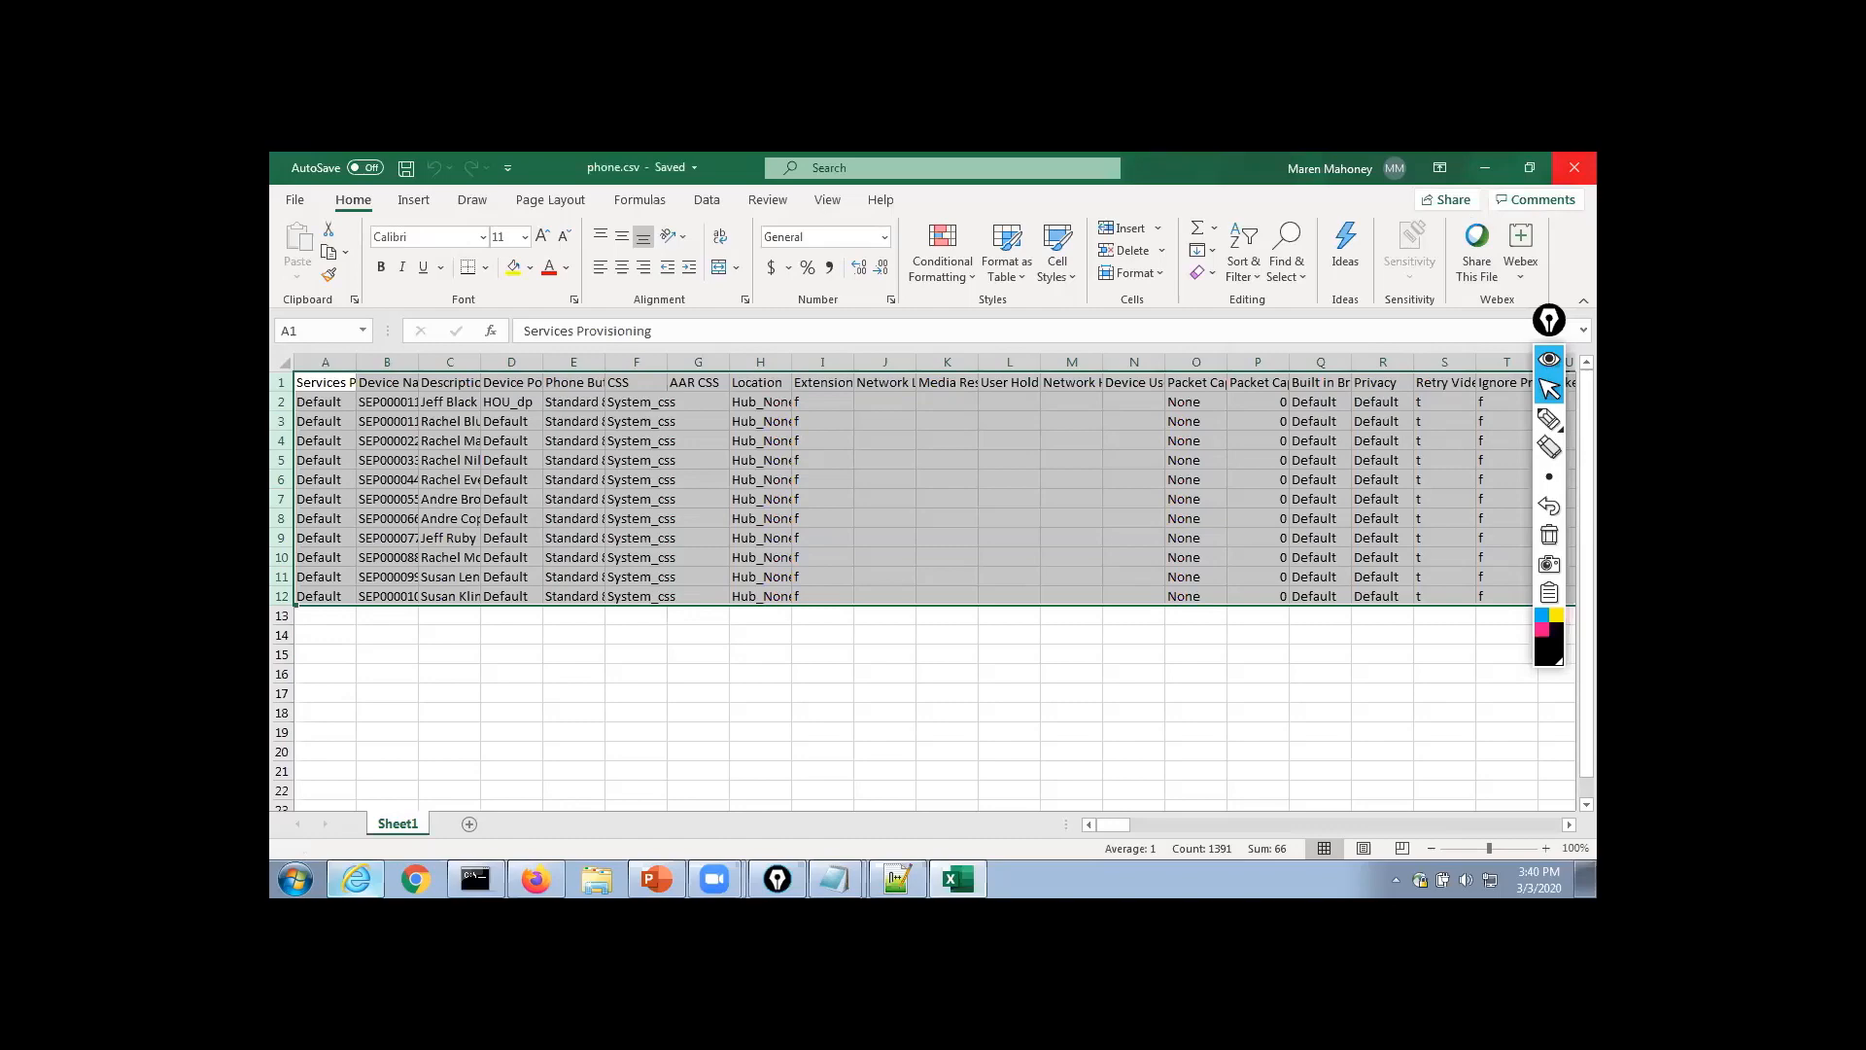
pyautogui.click(1574, 168)
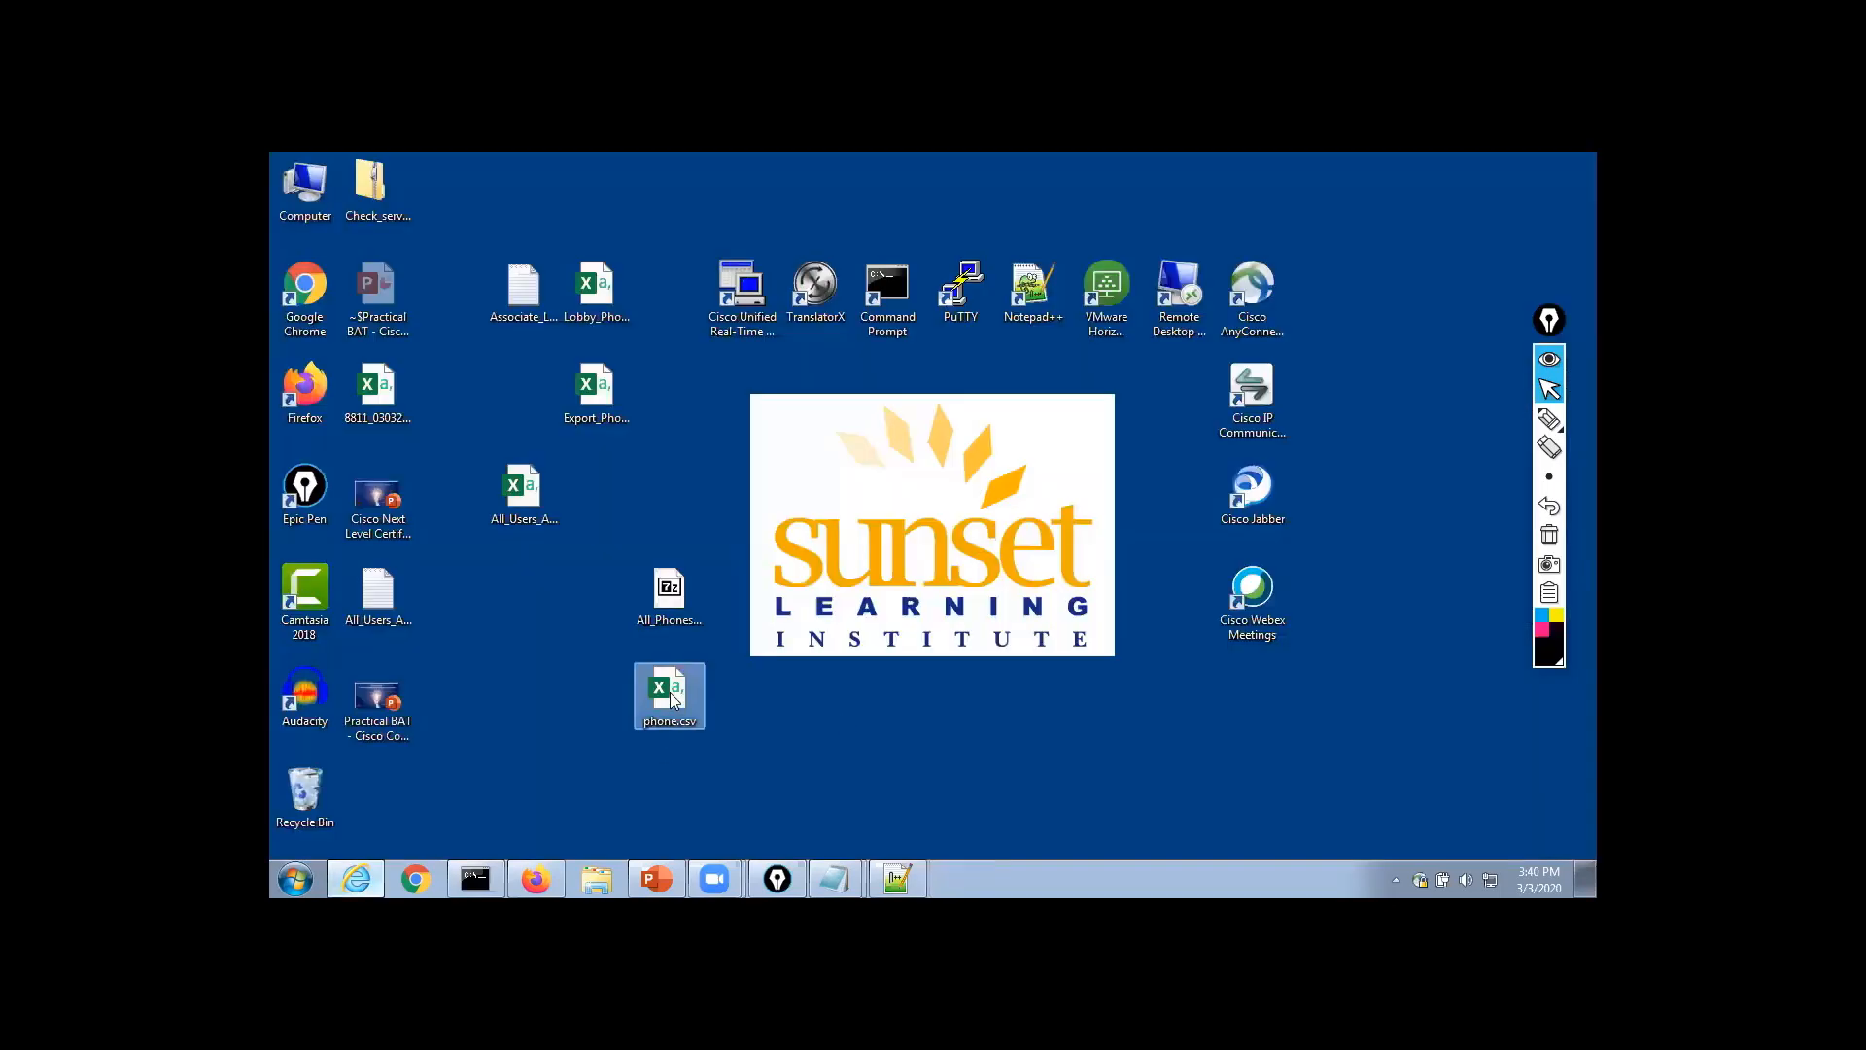
# Open the All_Phones tar archive in 7-Zip, replace its phone.csv with the edited desktop copy and close the archive
pyautogui.doubleClick(669, 590)
pyautogui.moveTo(694, 258); pyautogui.dragTo(1123, 214)
pyautogui.moveTo(667, 692); pyautogui.dragTo(1147, 510)
pyautogui.click(904, 584)
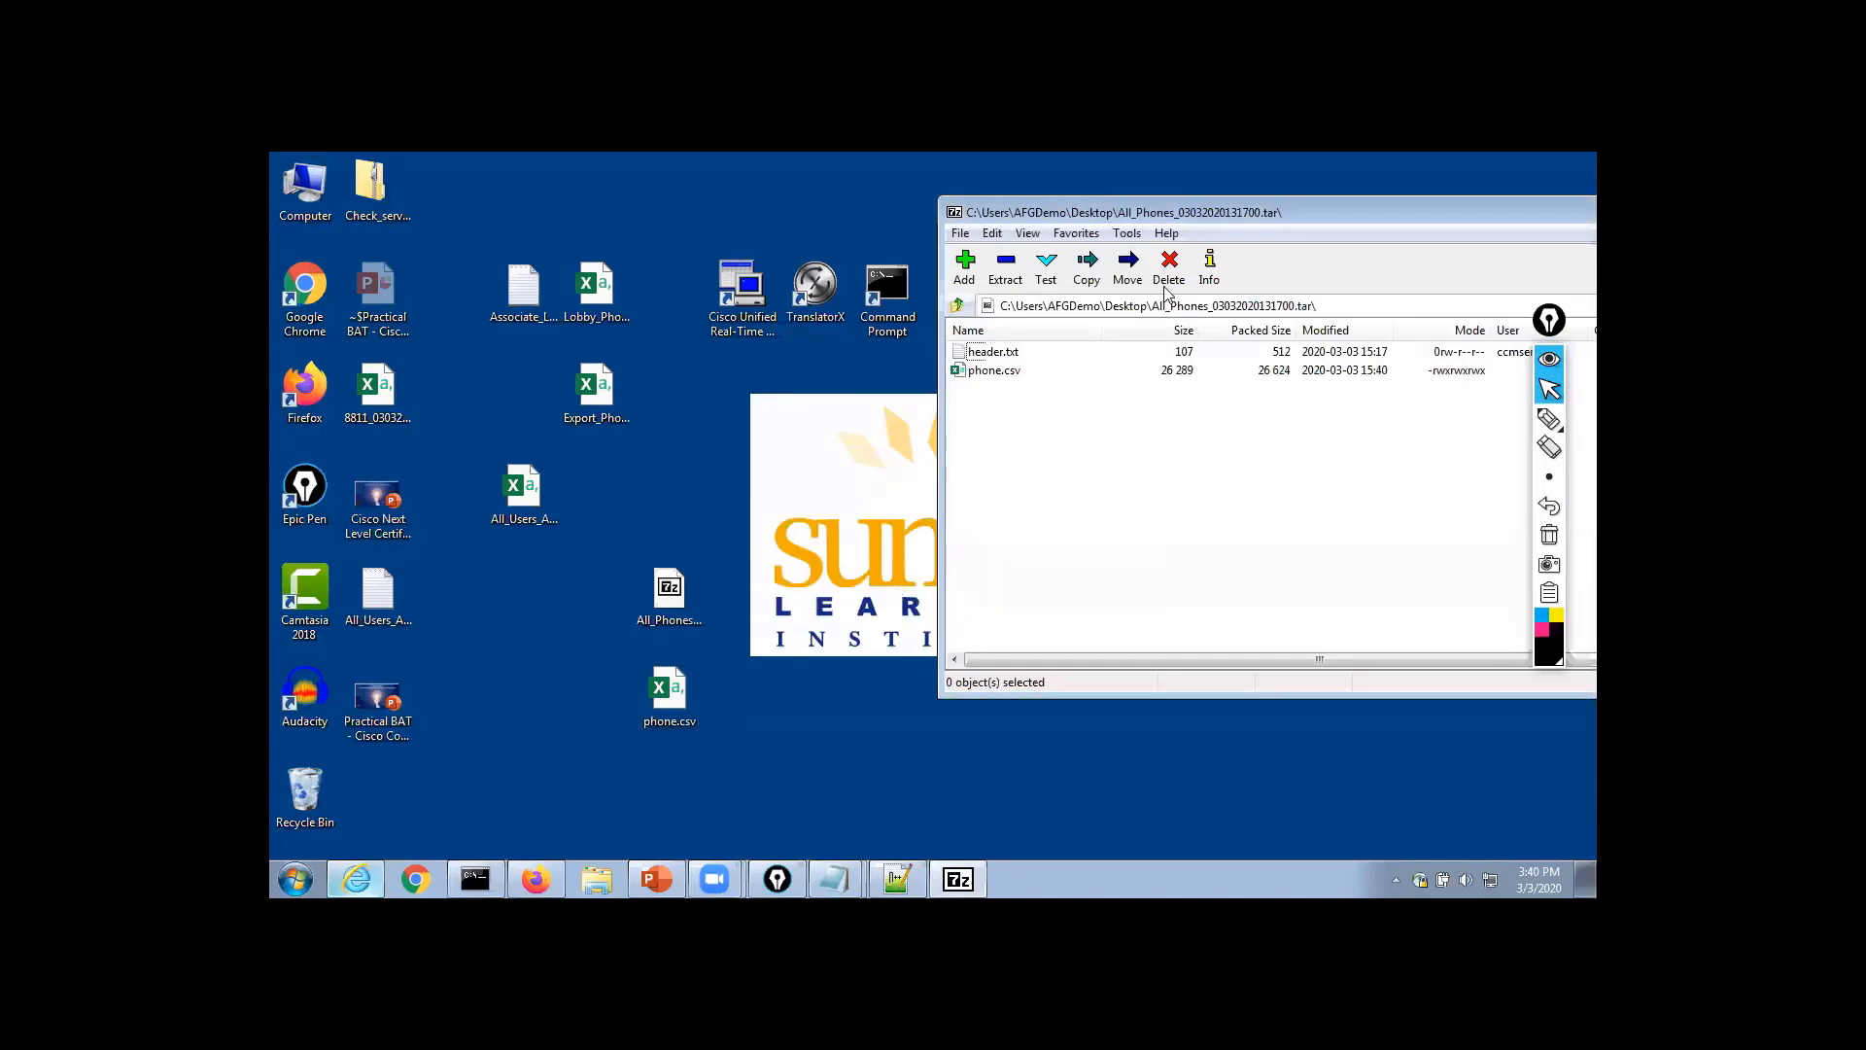
pyautogui.moveTo(1176, 222); pyautogui.dragTo(759, 277)
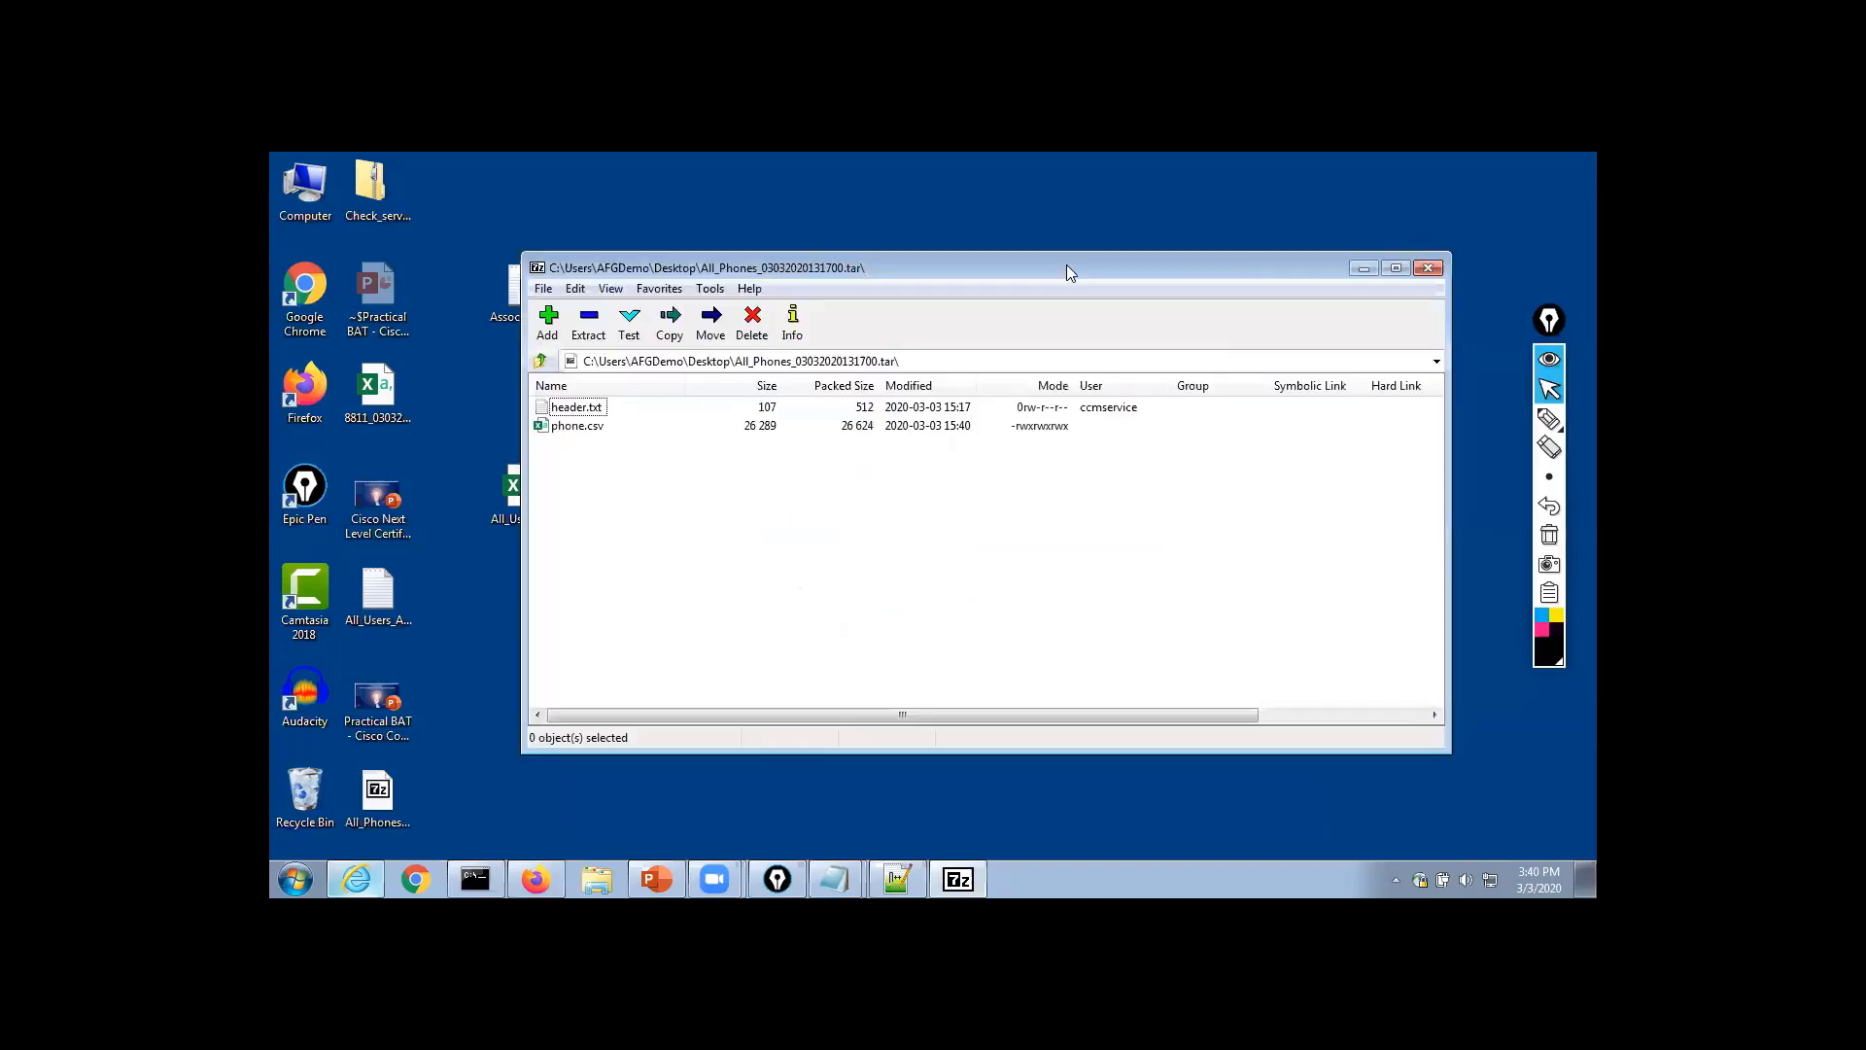
pyautogui.click(1428, 268)
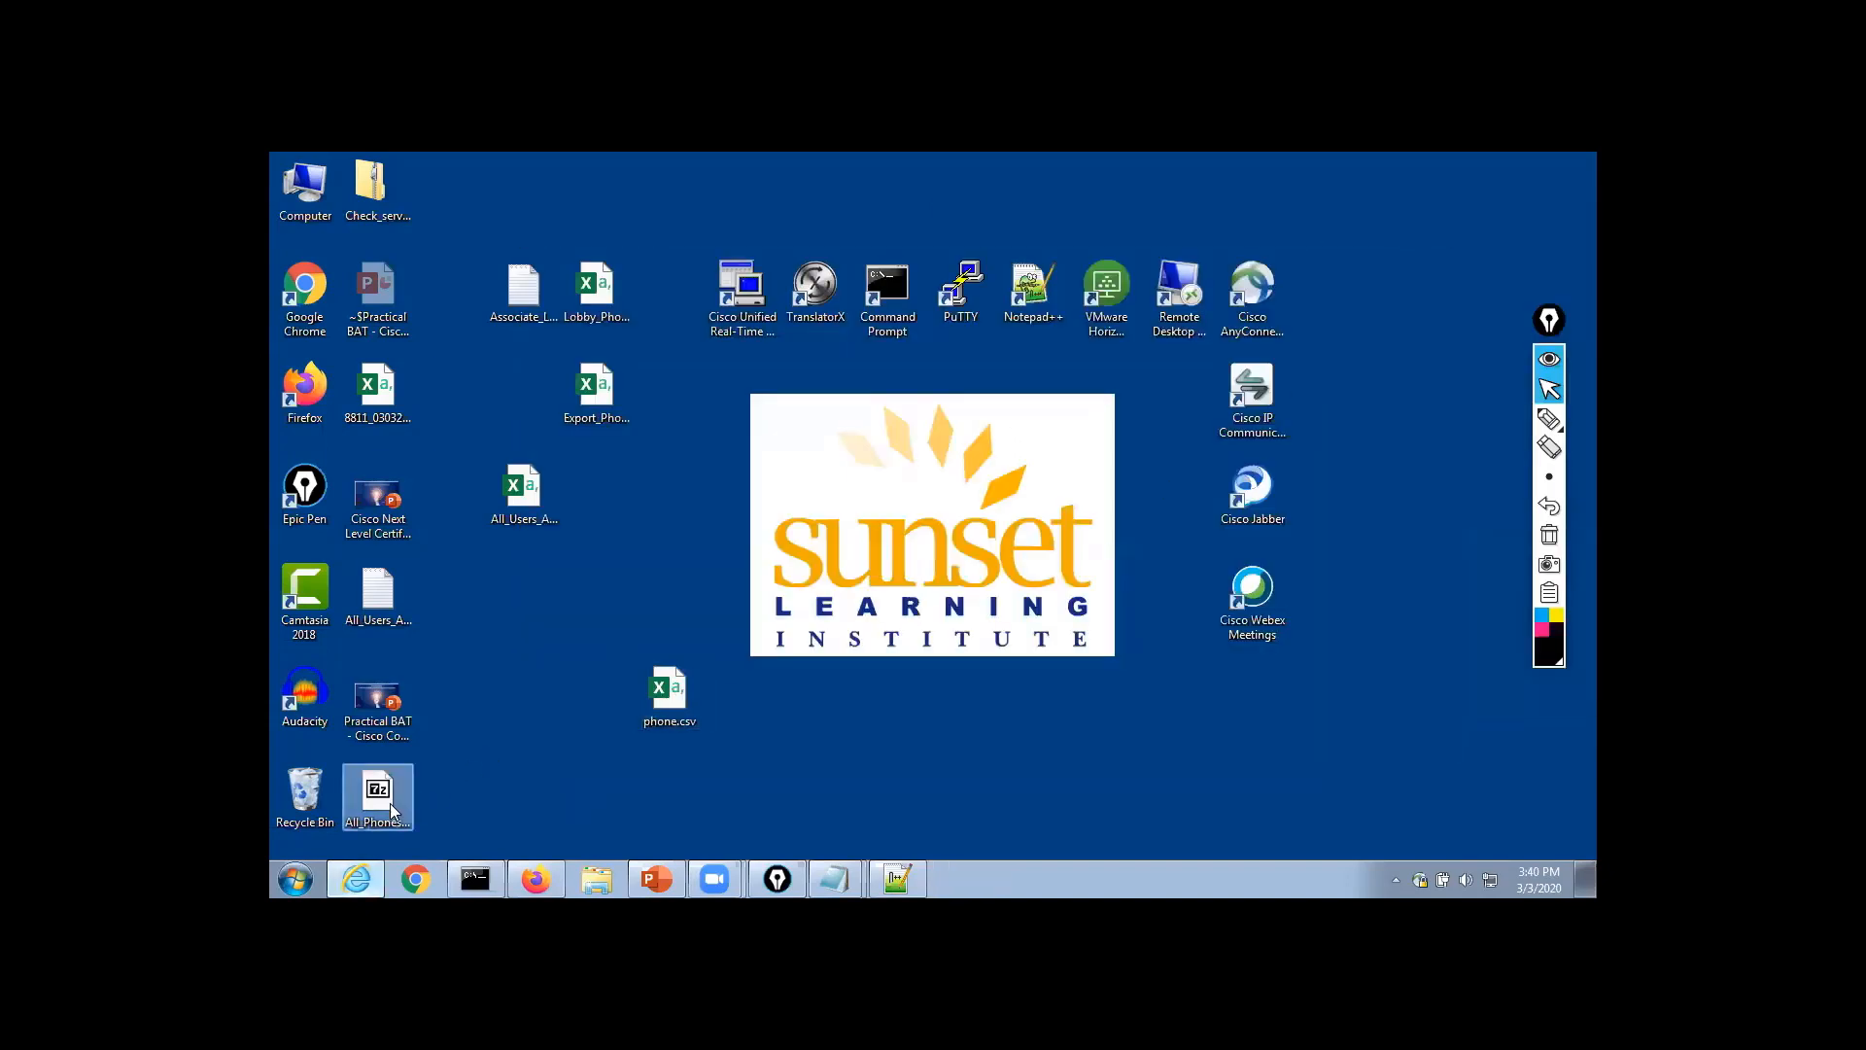
# Move the All_Phones archive to a free spot on the desktop and rename it 8811_Lobby.tar
pyautogui.moveTo(389, 802); pyautogui.dragTo(622, 595)
pyautogui.rightClick(623, 595)
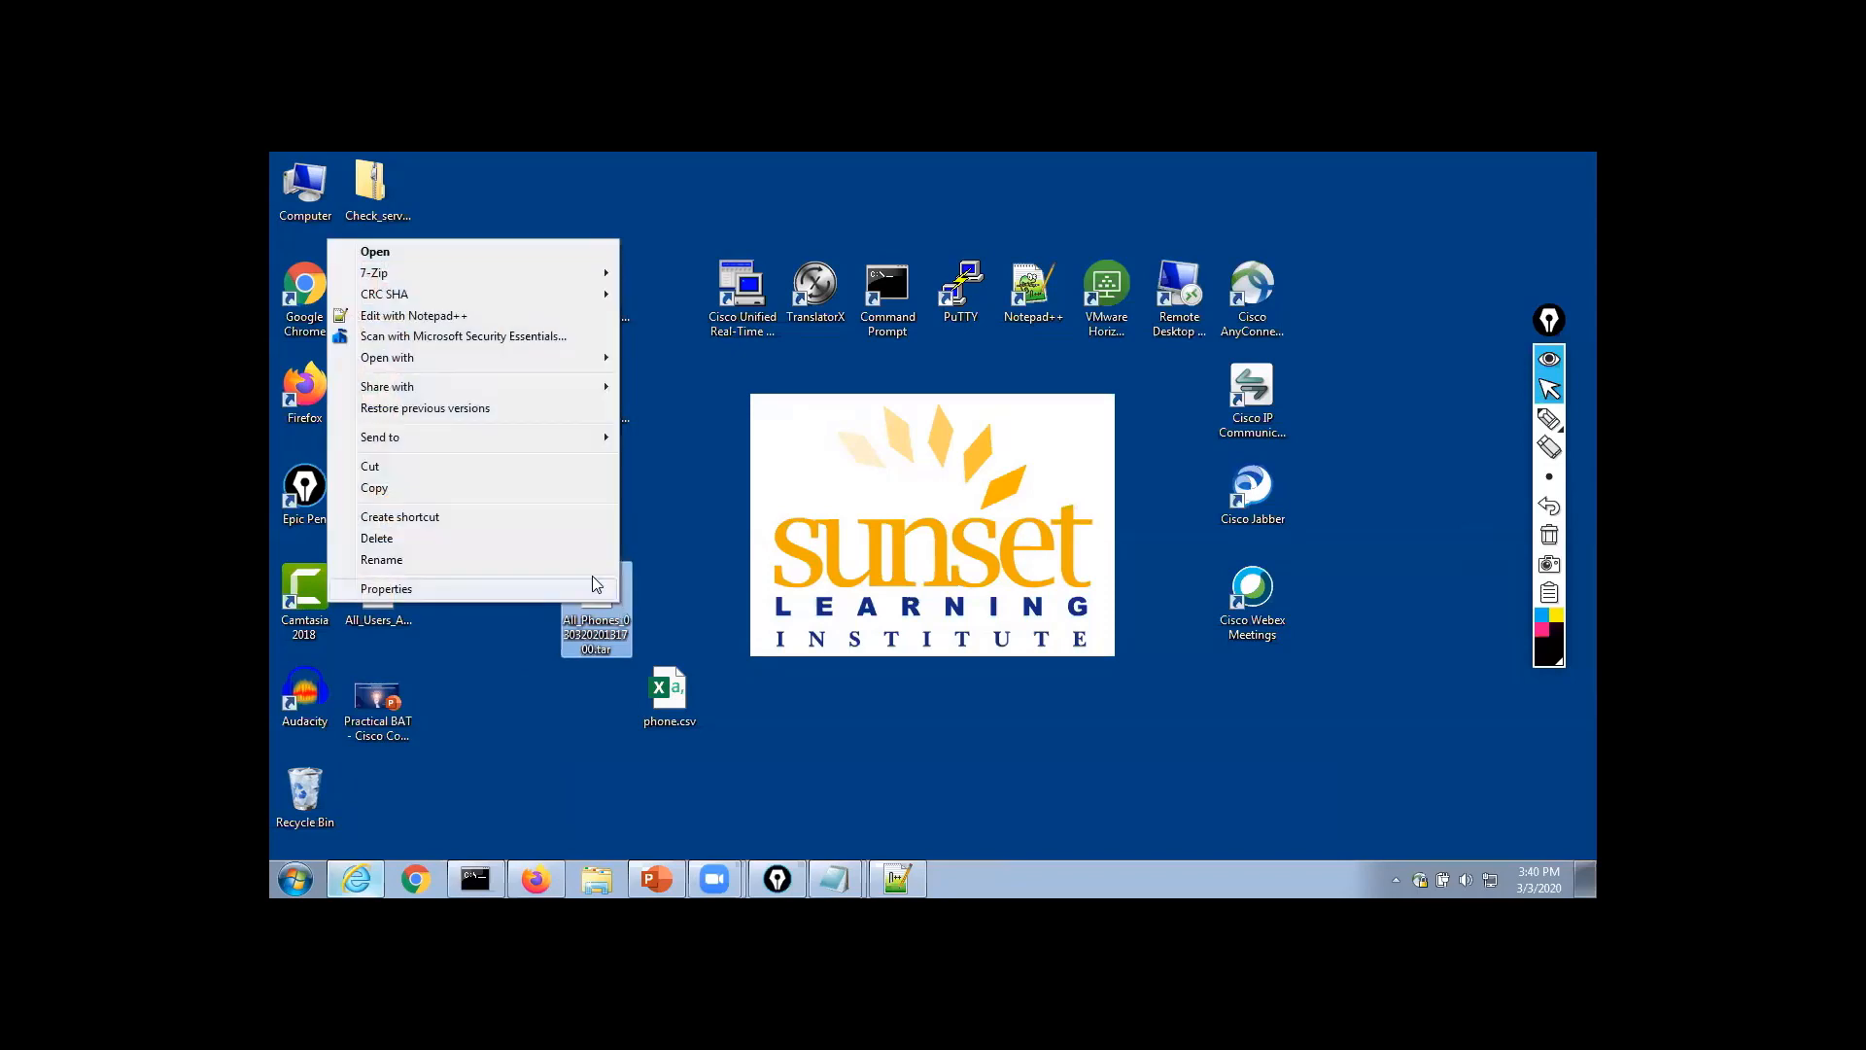
pyautogui.click(545, 559)
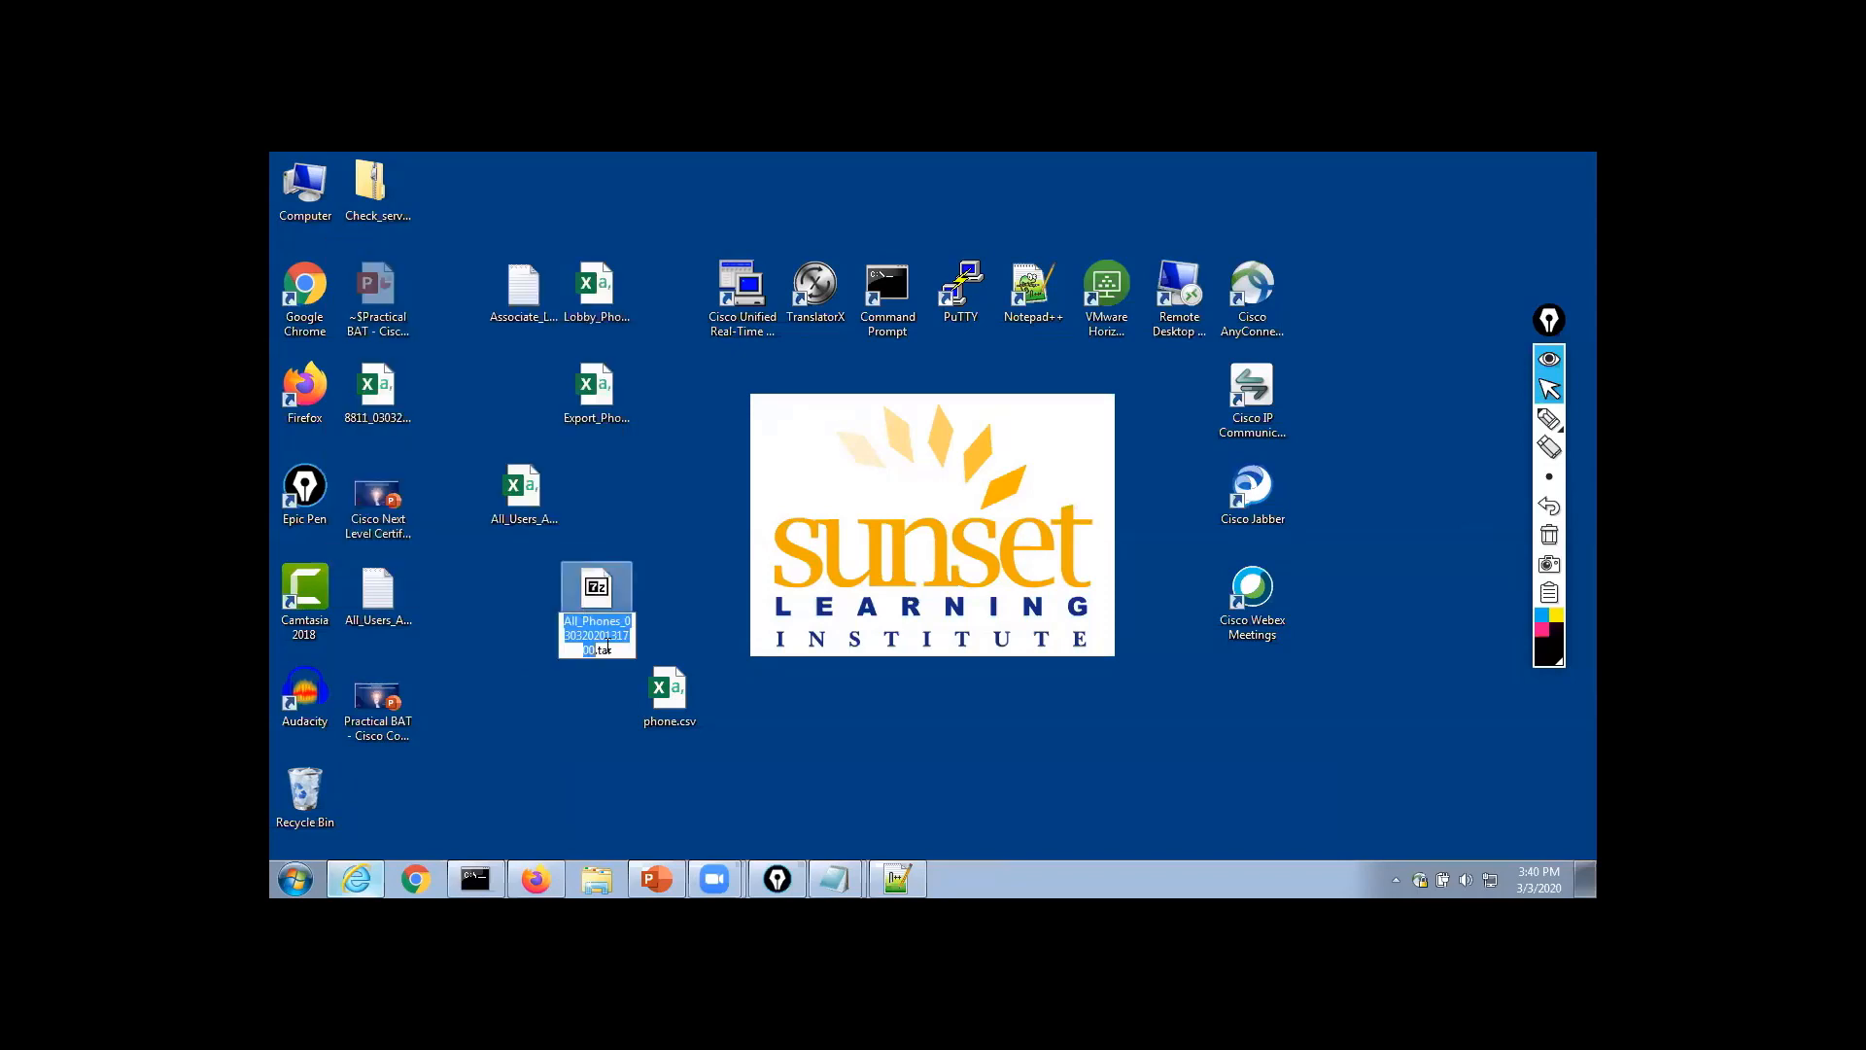
pyautogui.write('8811_Lobby')
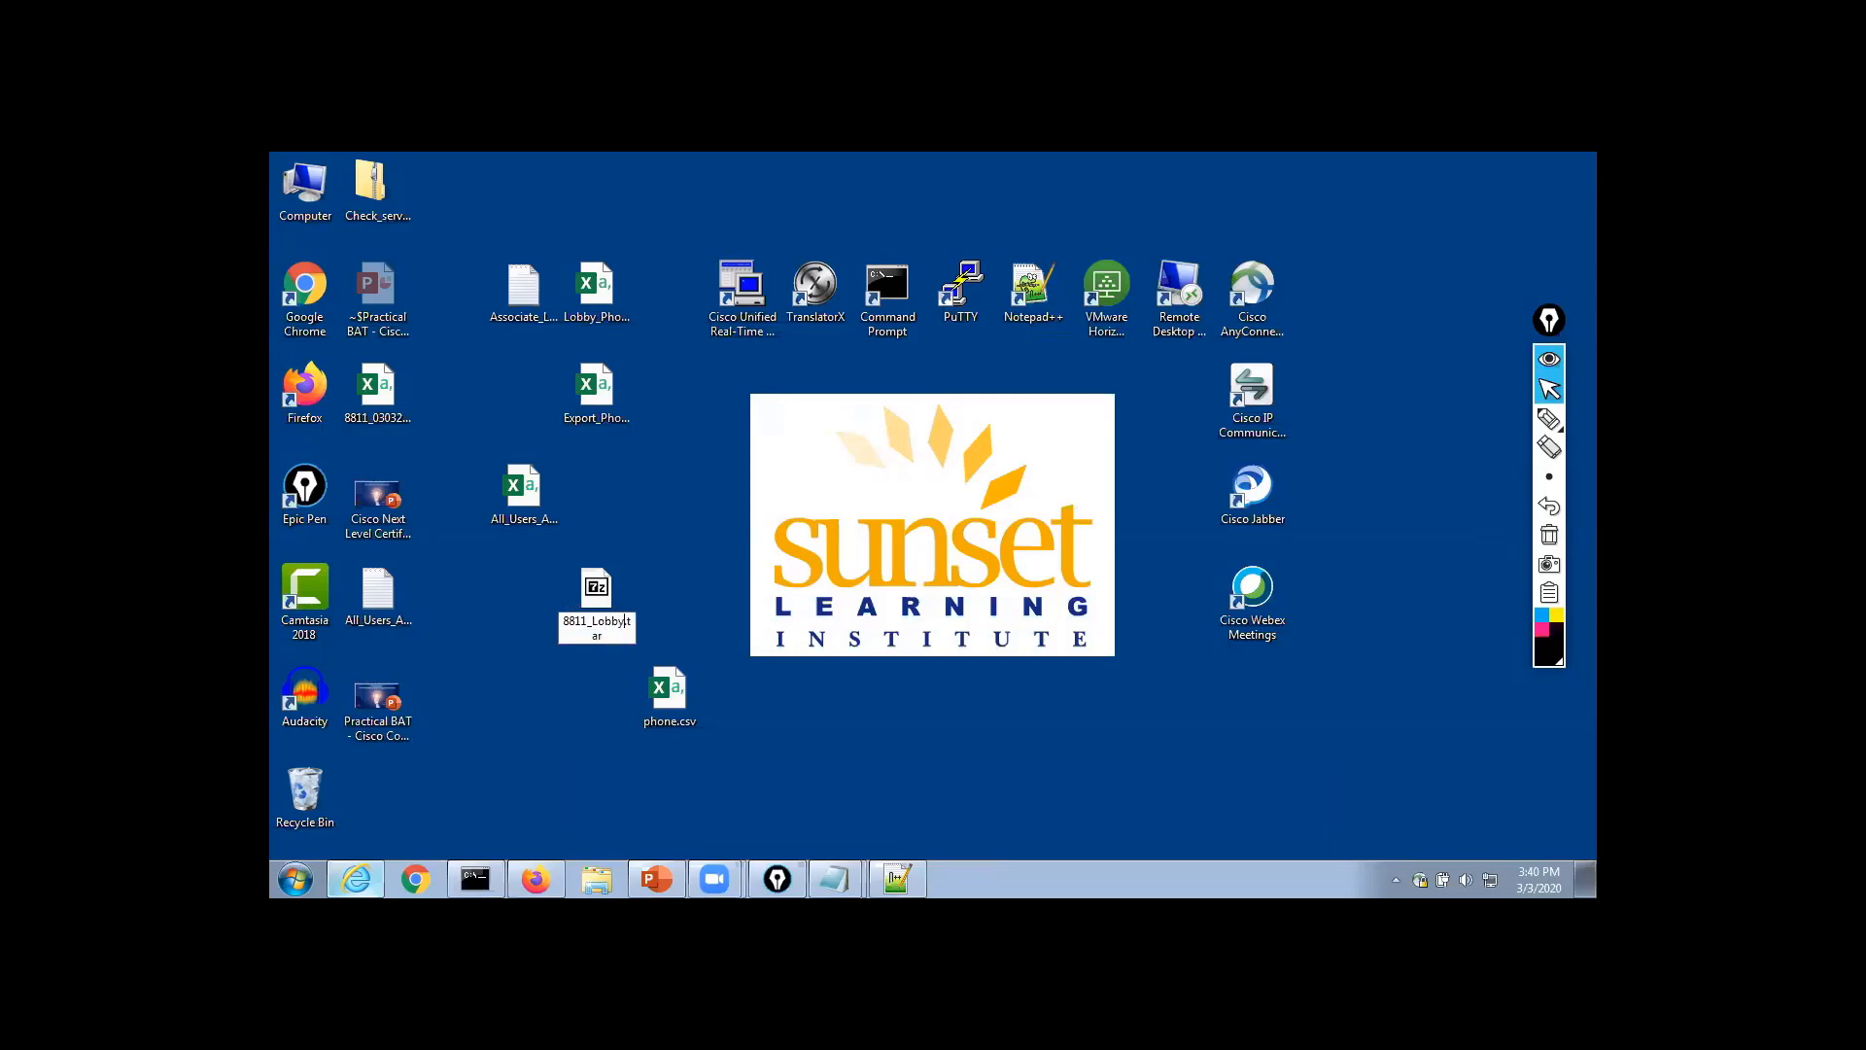
pyautogui.press('Return')
pyautogui.click(844, 531)
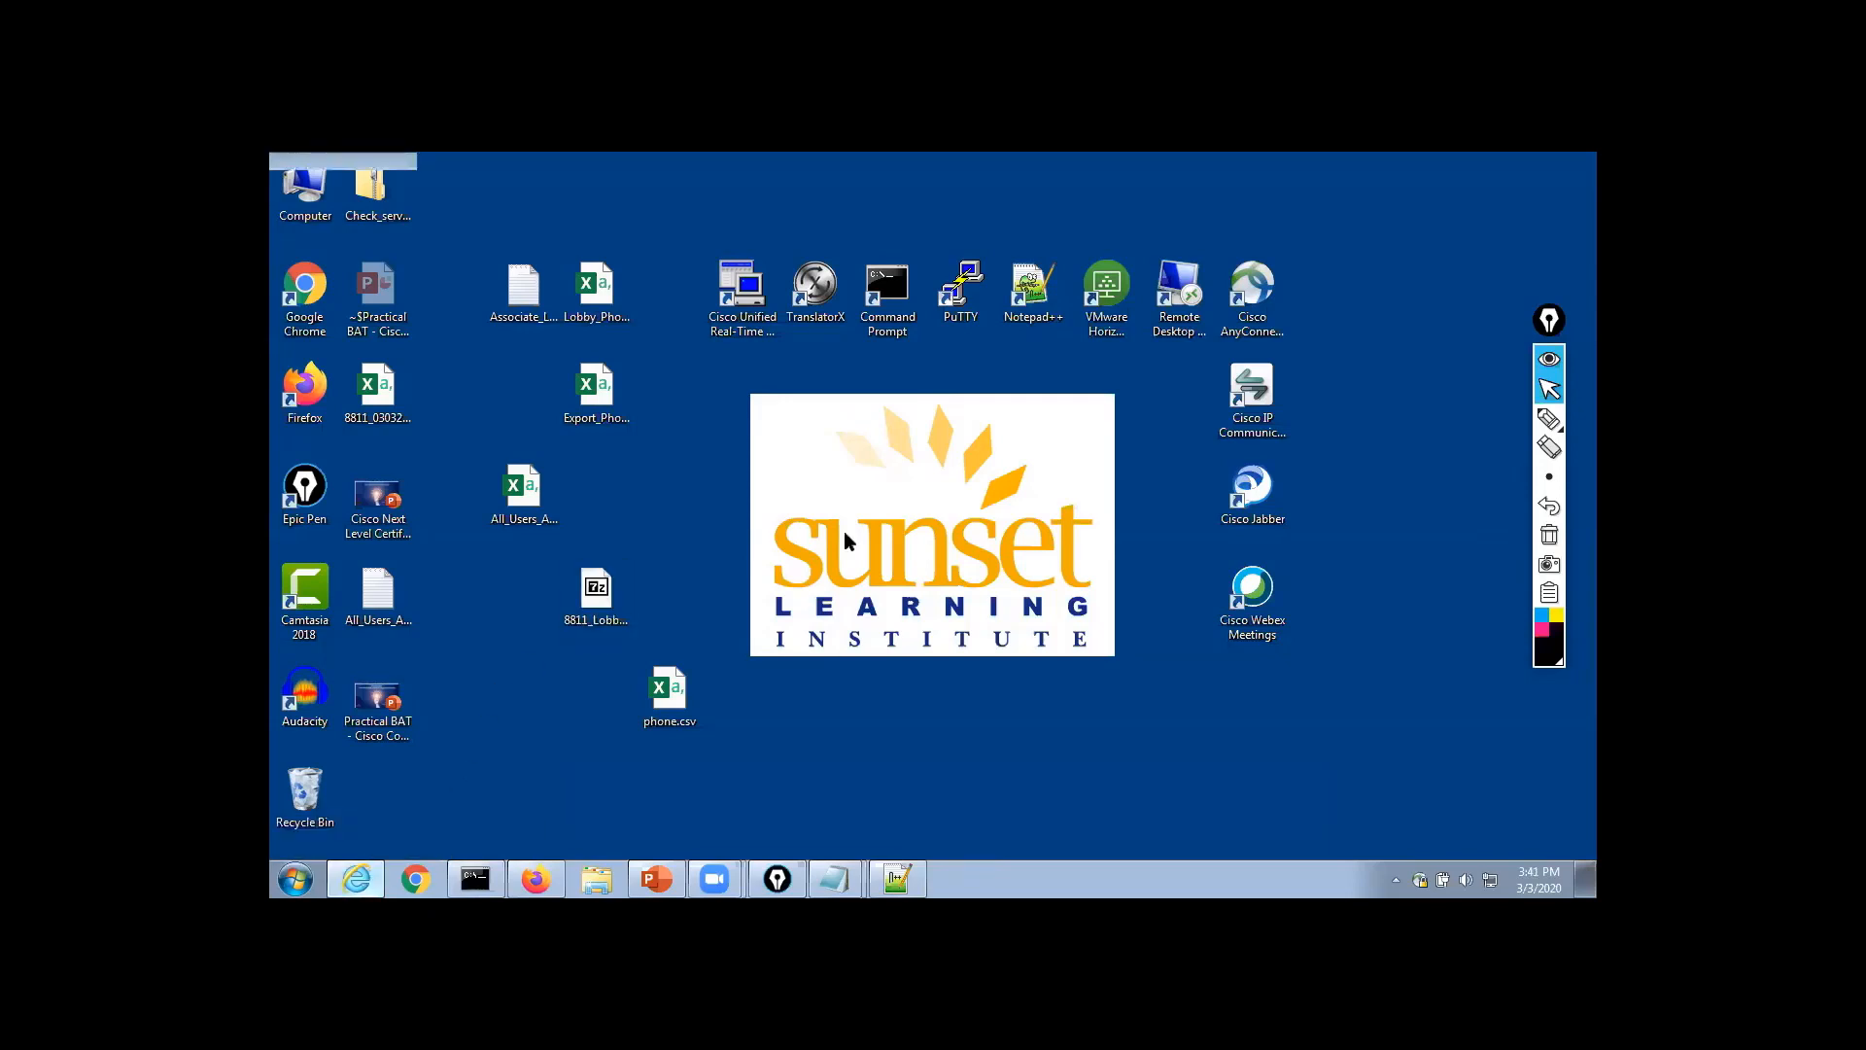
# In Cisco Unified CM Administration, start a new bulk file upload and choose 8811_Lobby.tar from the desktop
pyautogui.moveTo(999, 298)
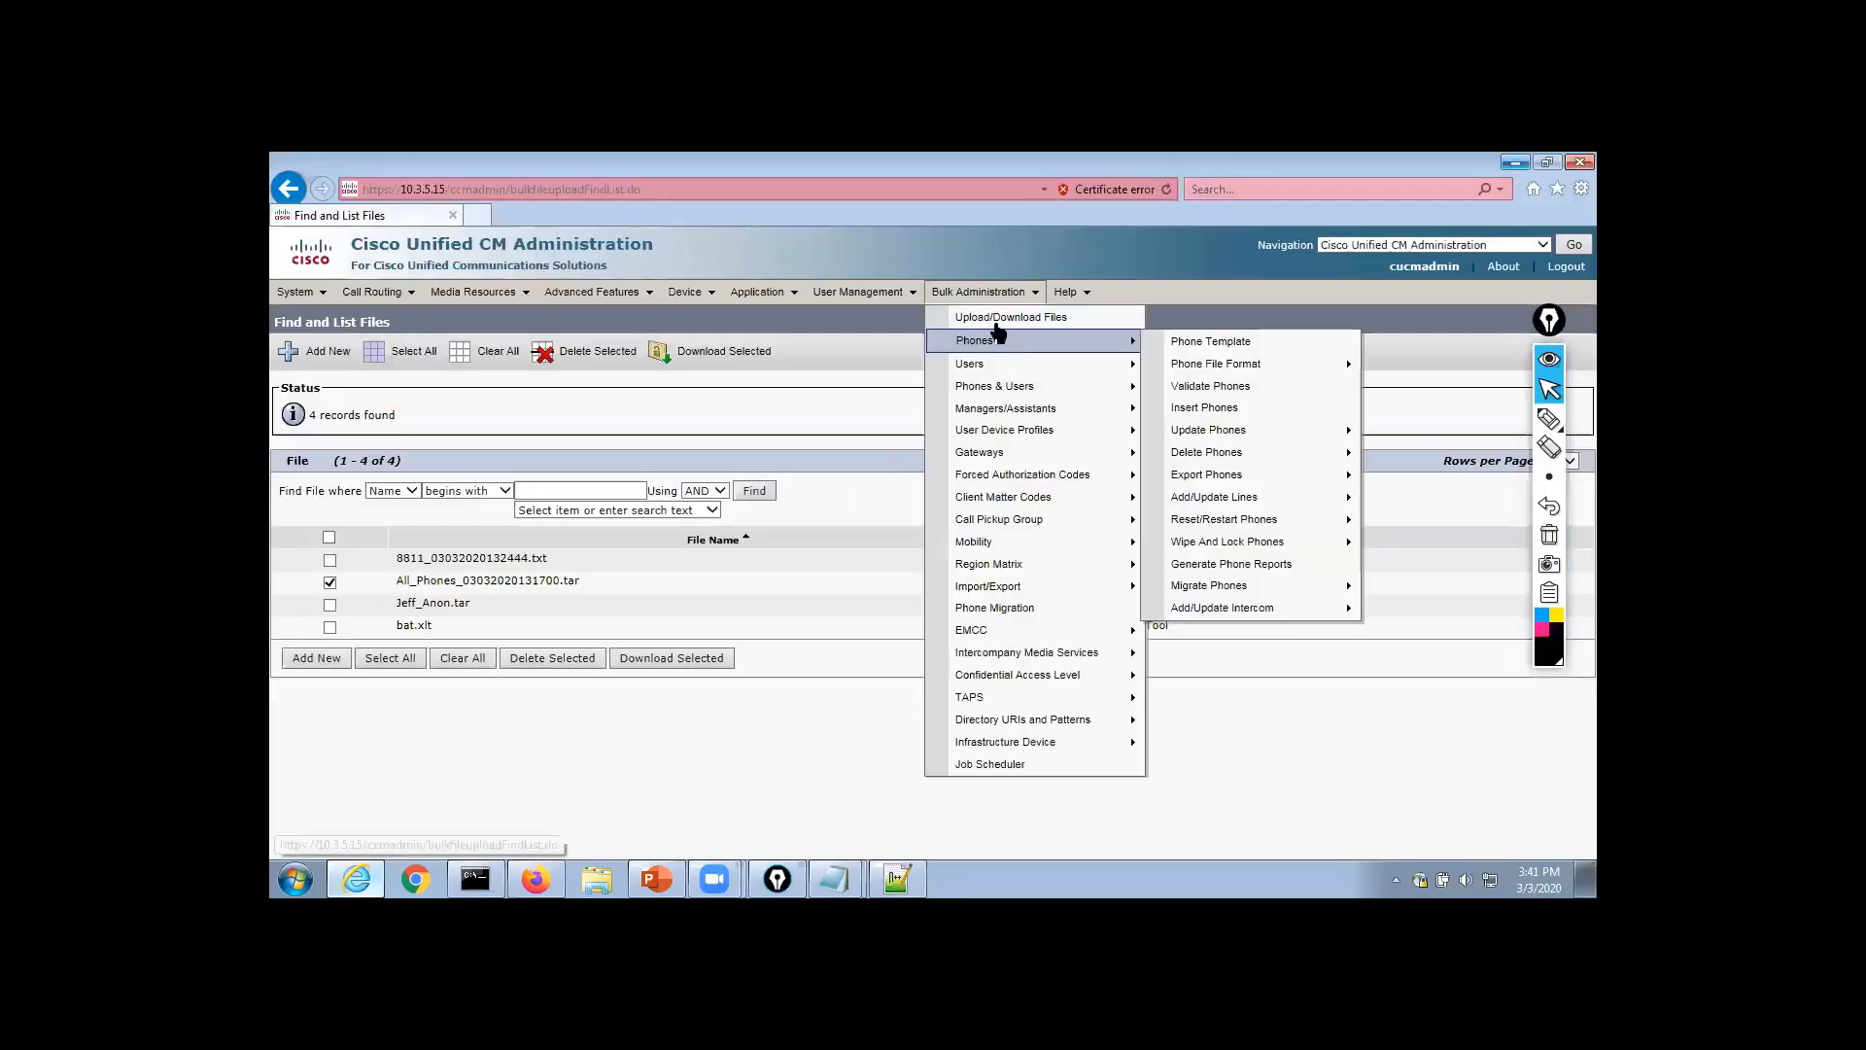
pyautogui.click(998, 320)
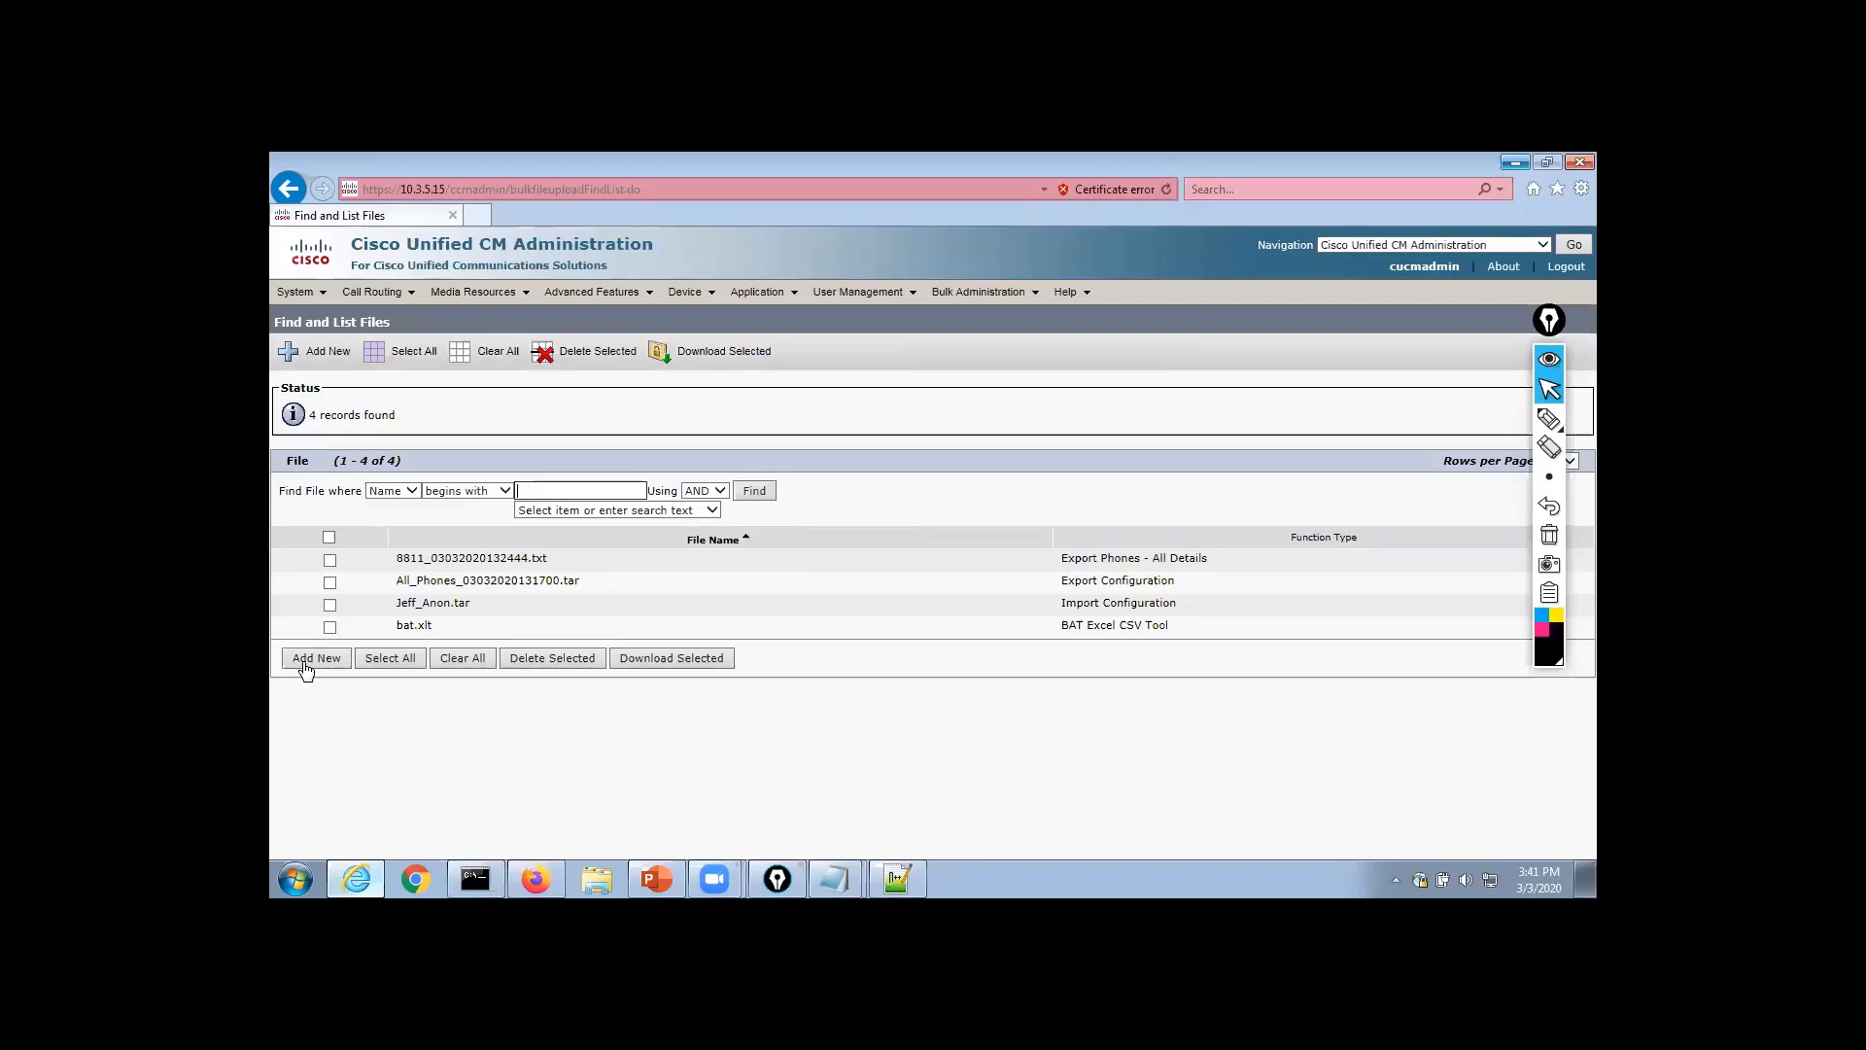
pyautogui.click(304, 657)
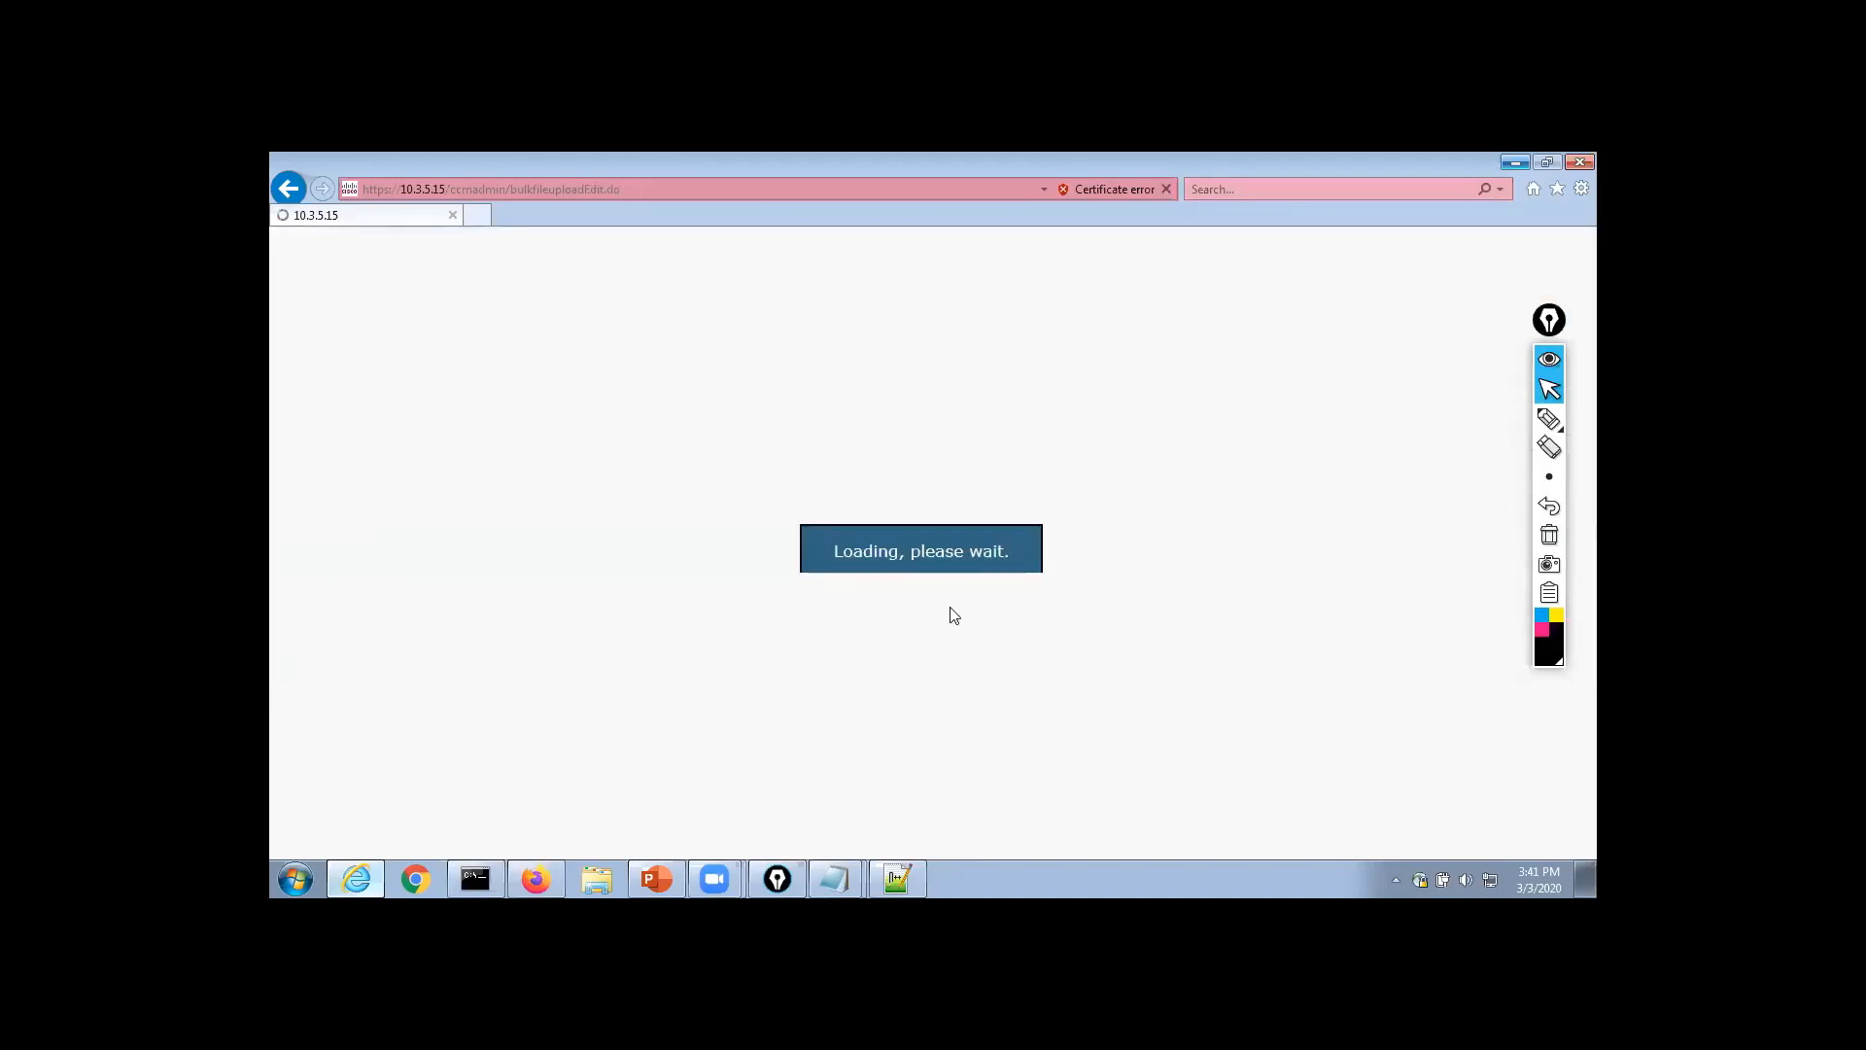
pyautogui.click(942, 486)
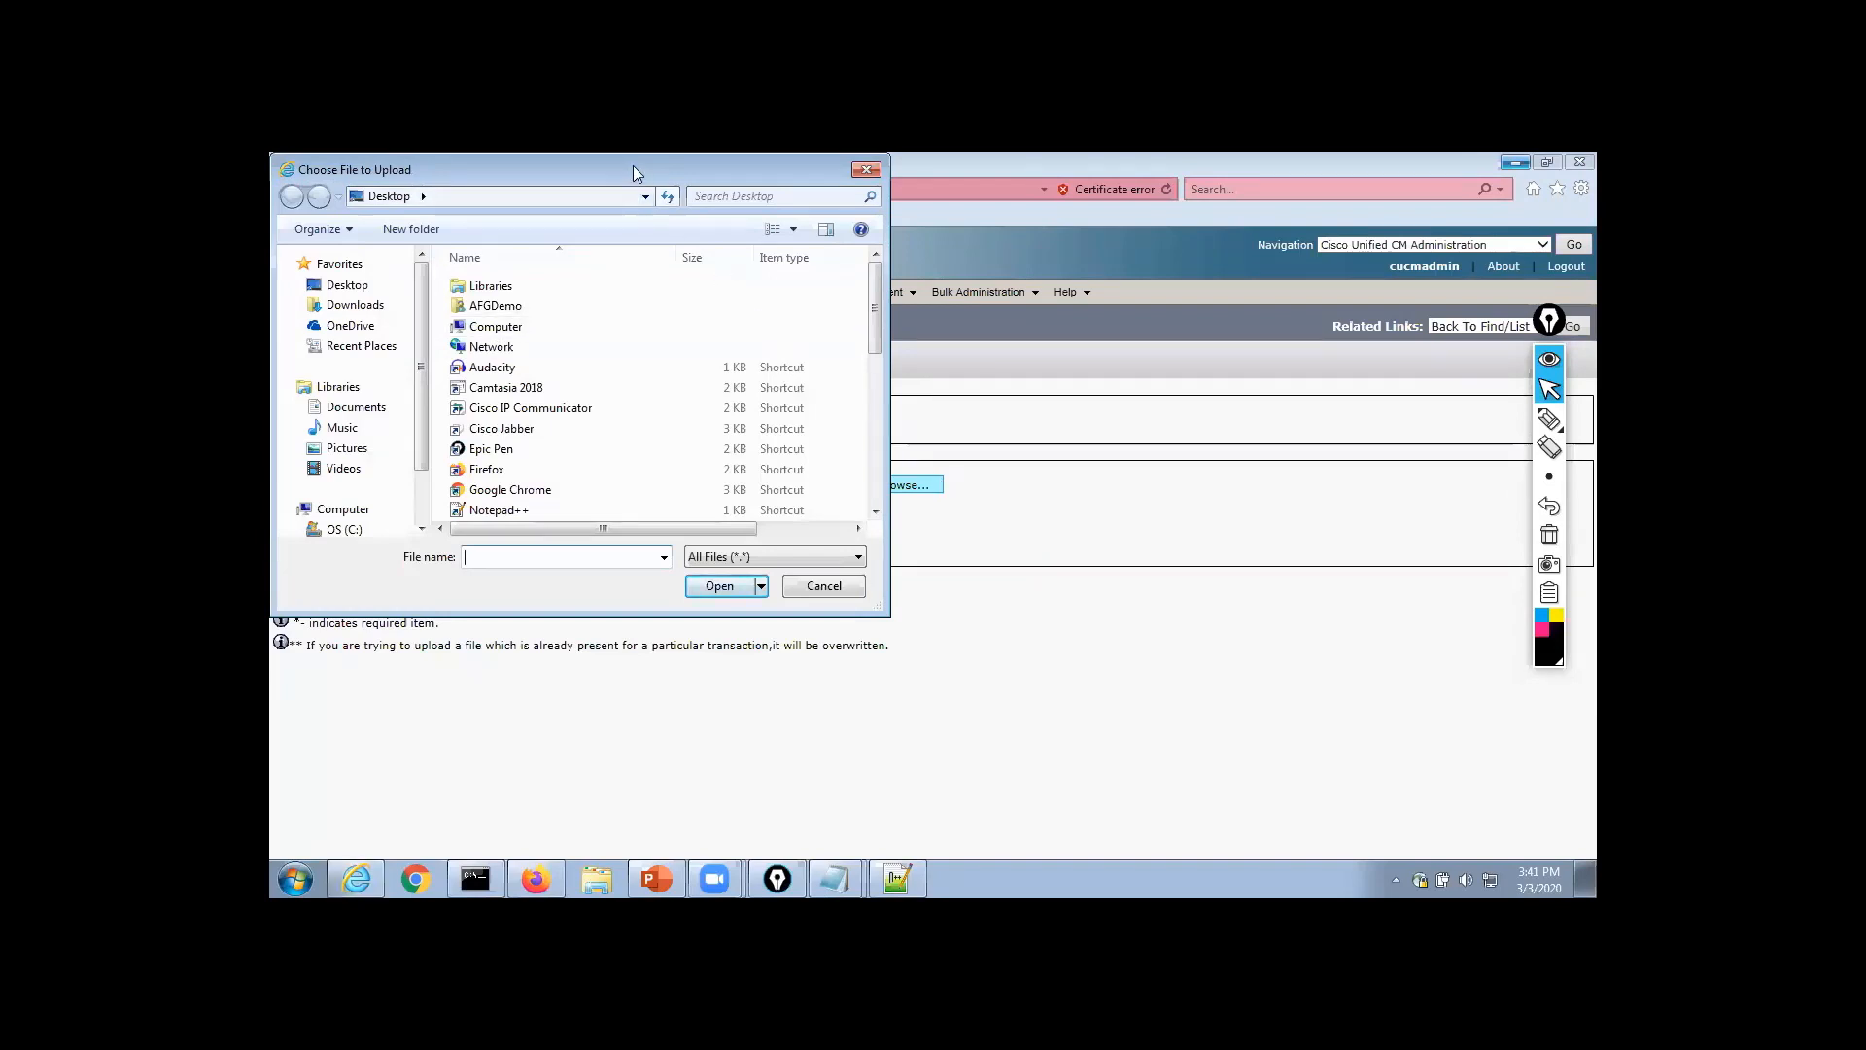
pyautogui.moveTo(633, 168); pyautogui.dragTo(973, 255)
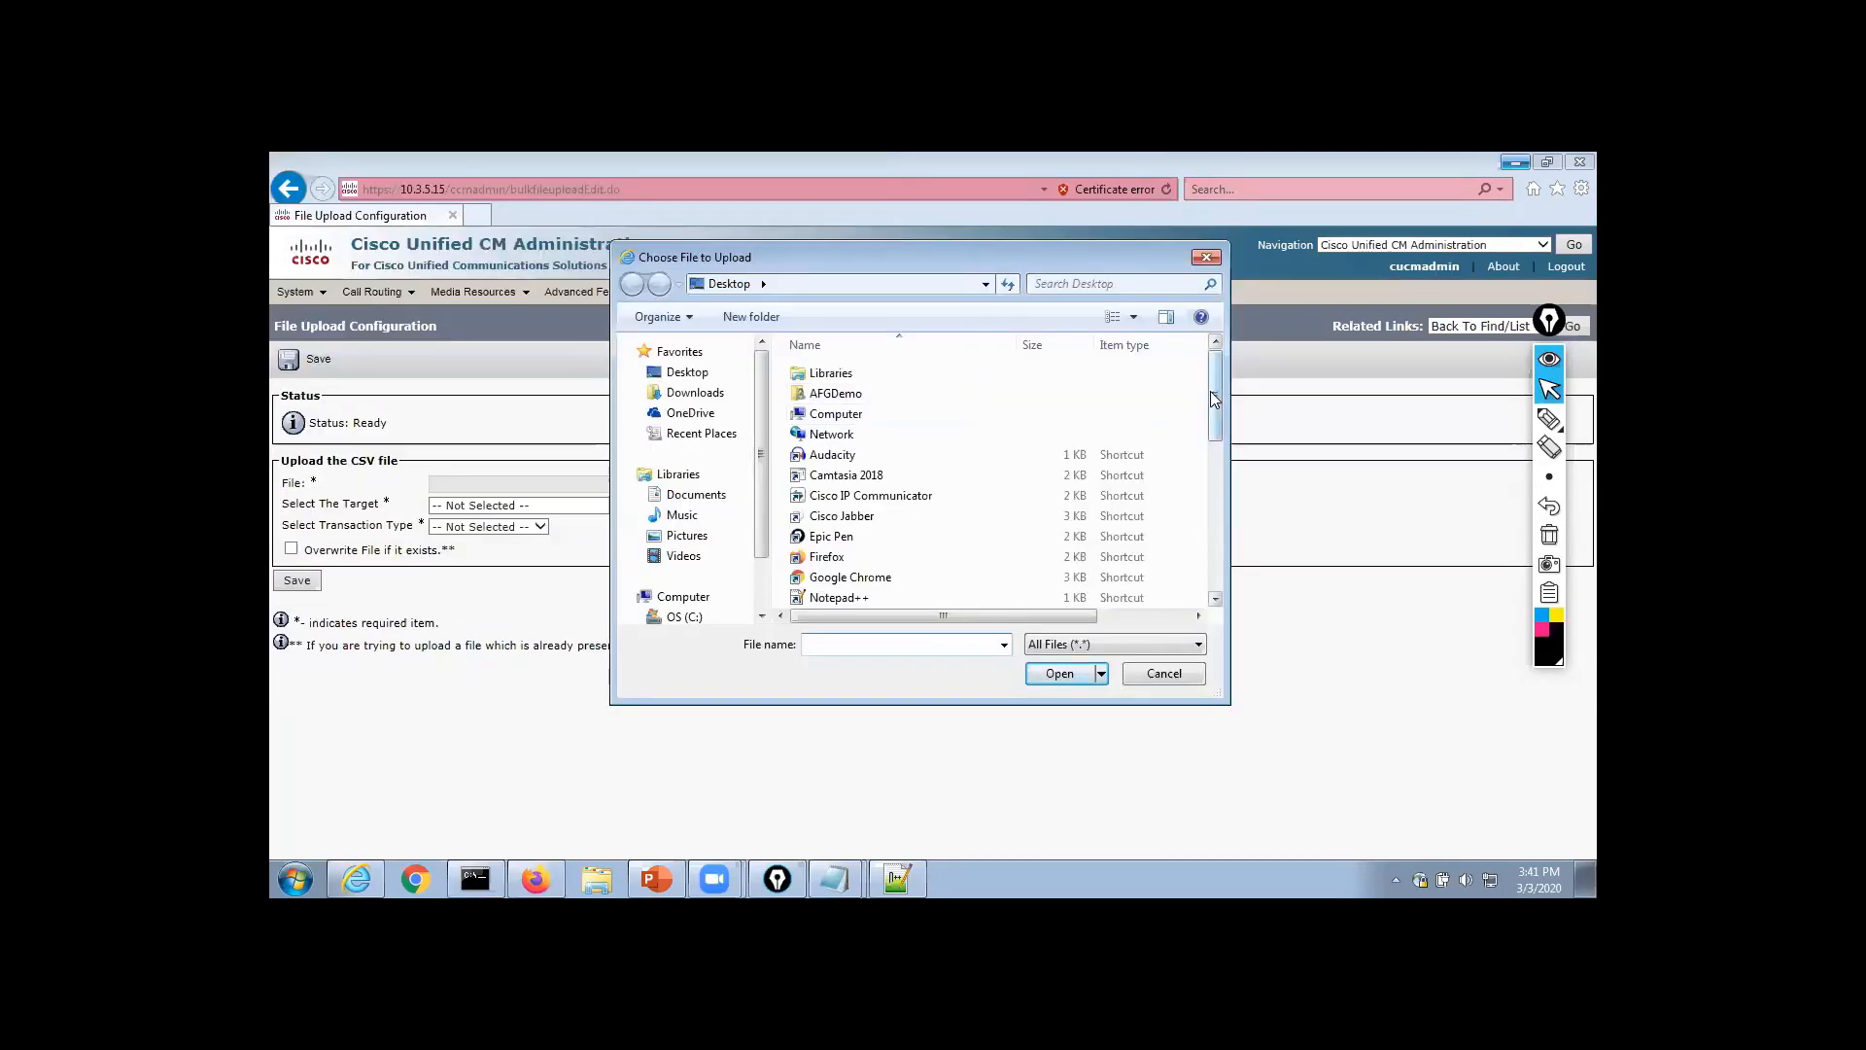
pyautogui.moveTo(1211, 391); pyautogui.dragTo(1214, 482)
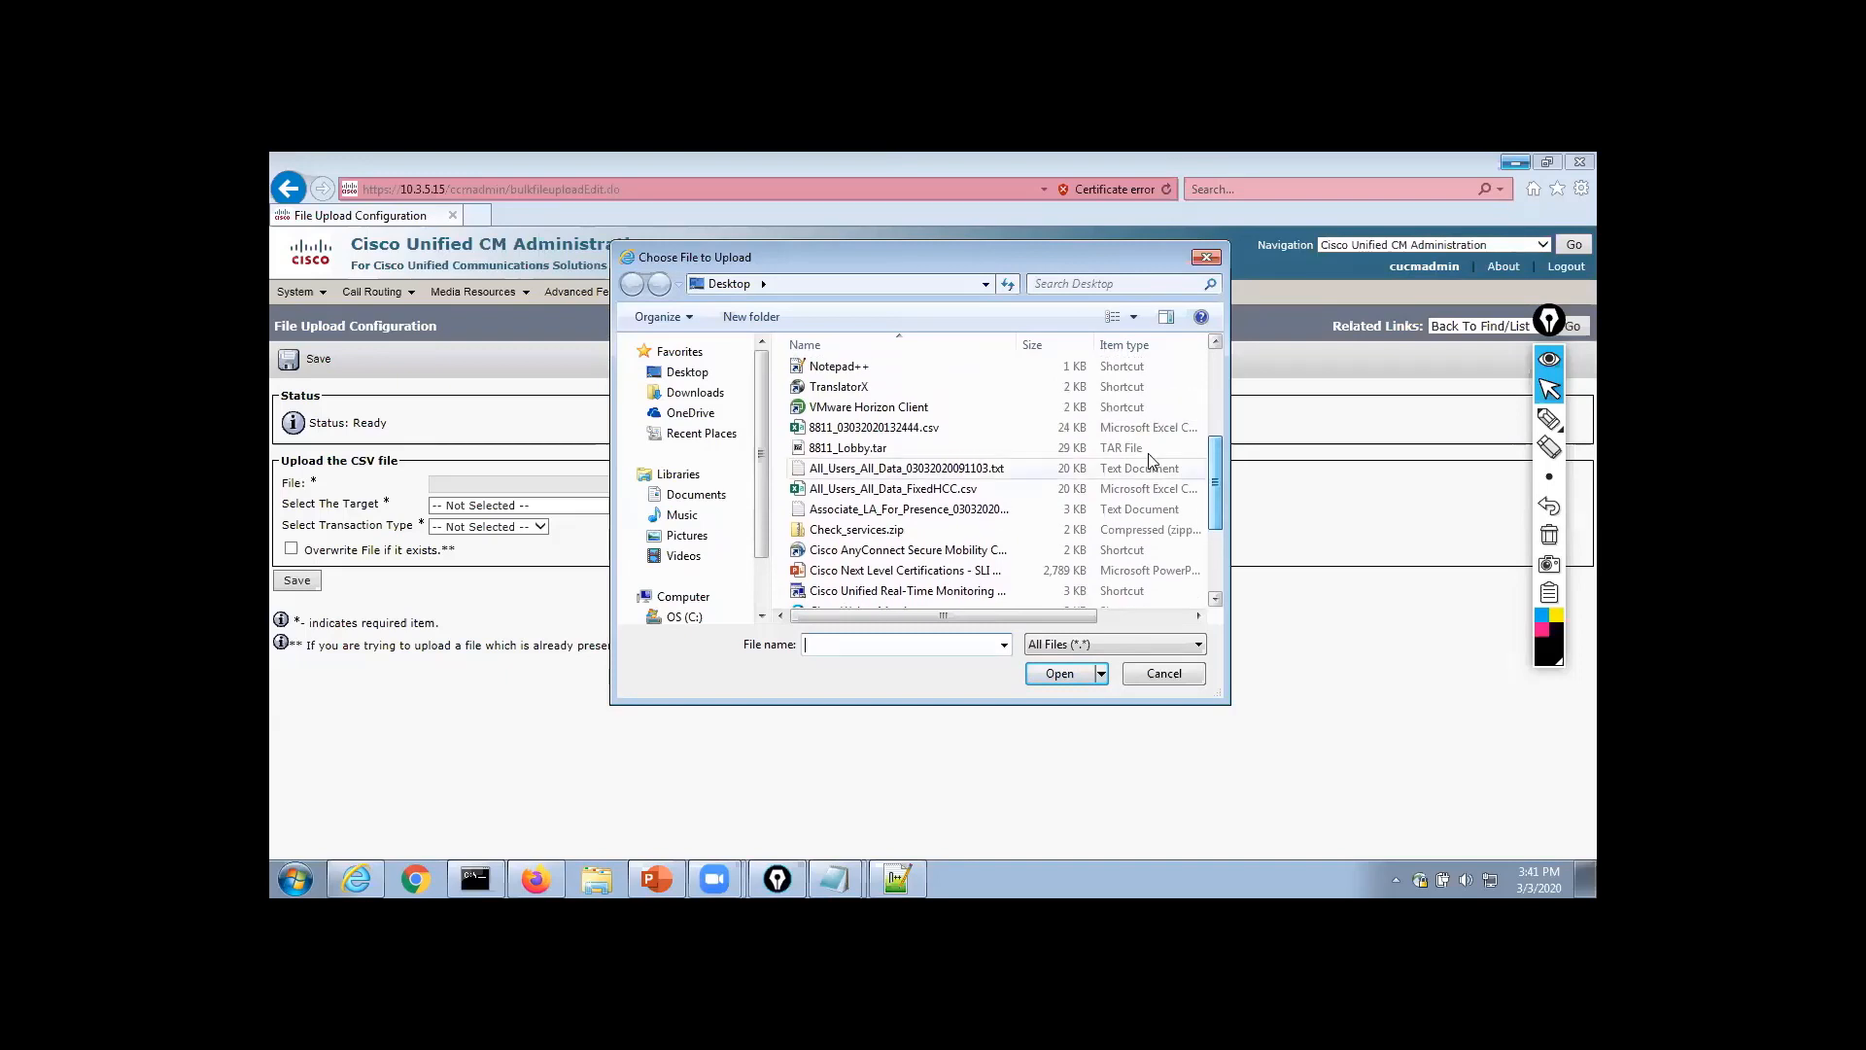
pyautogui.click(914, 448)
pyautogui.click(1059, 674)
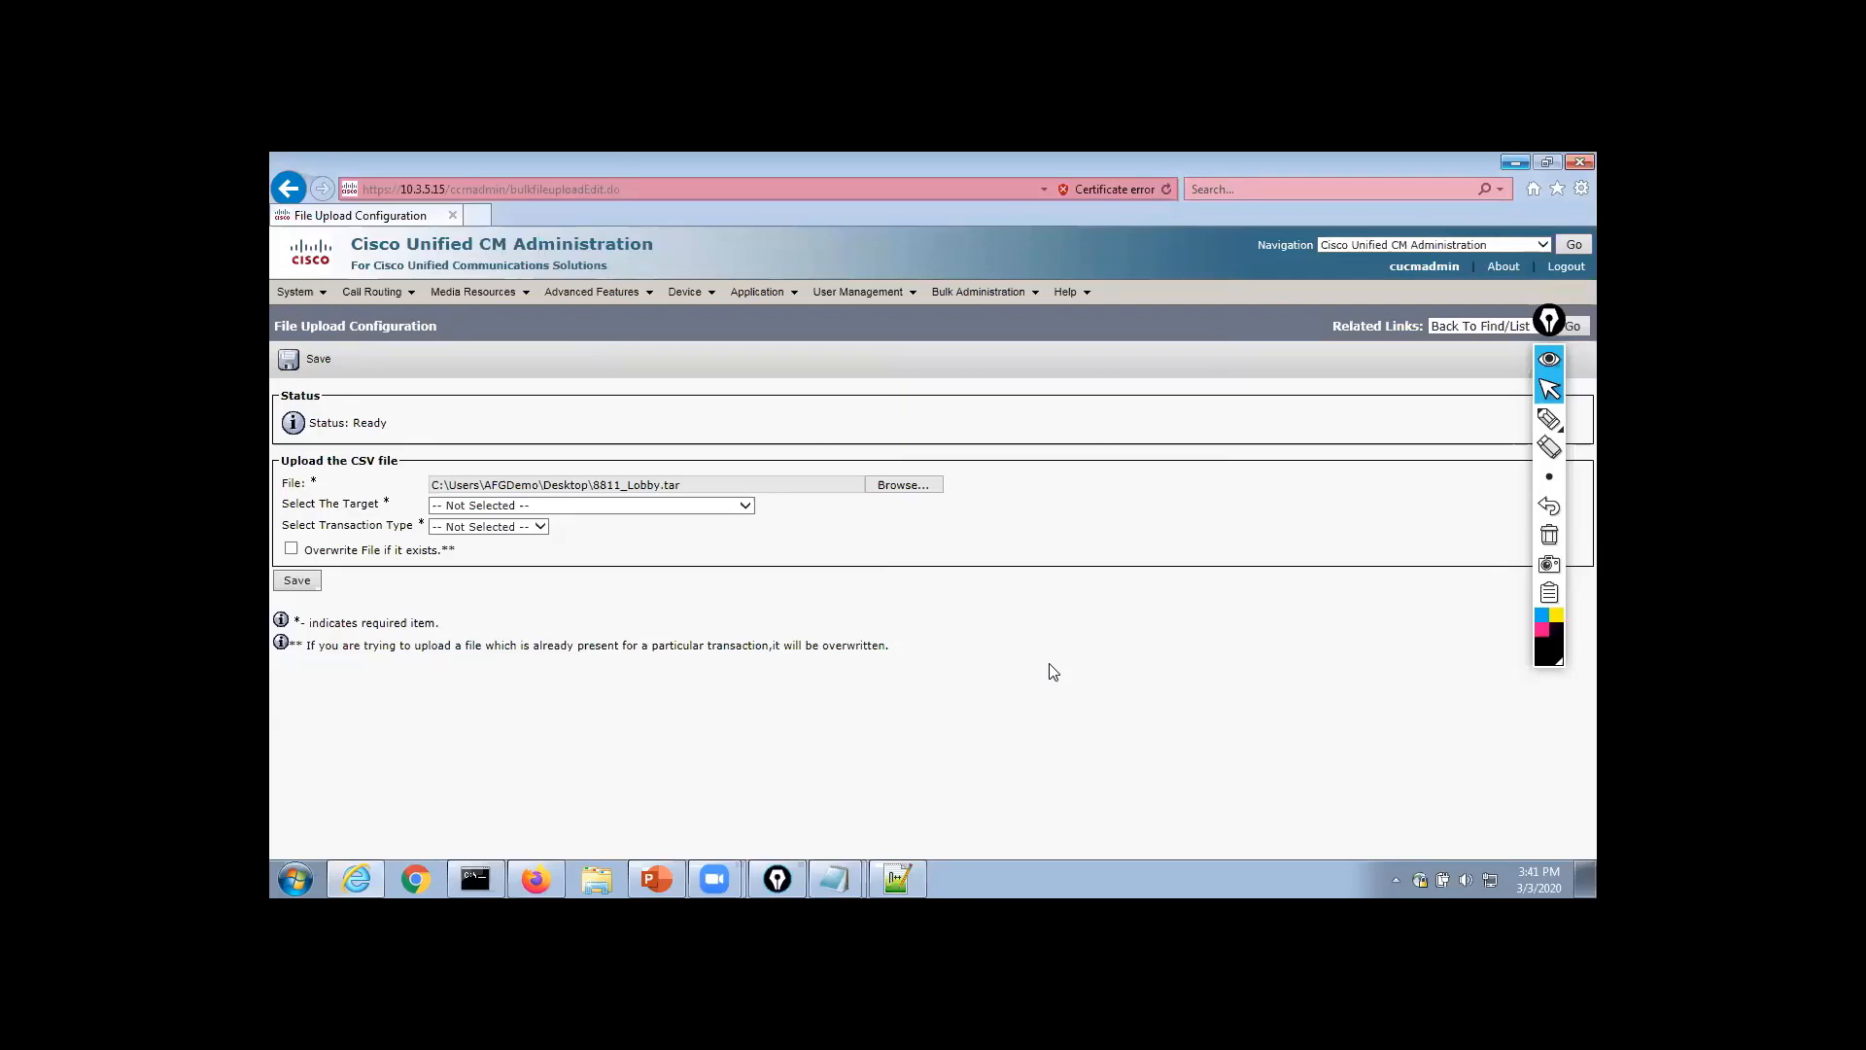
# Set the upload target to Import/Export, choose its transaction type and save to upload the file
pyautogui.click(642, 507)
pyautogui.click(595, 676)
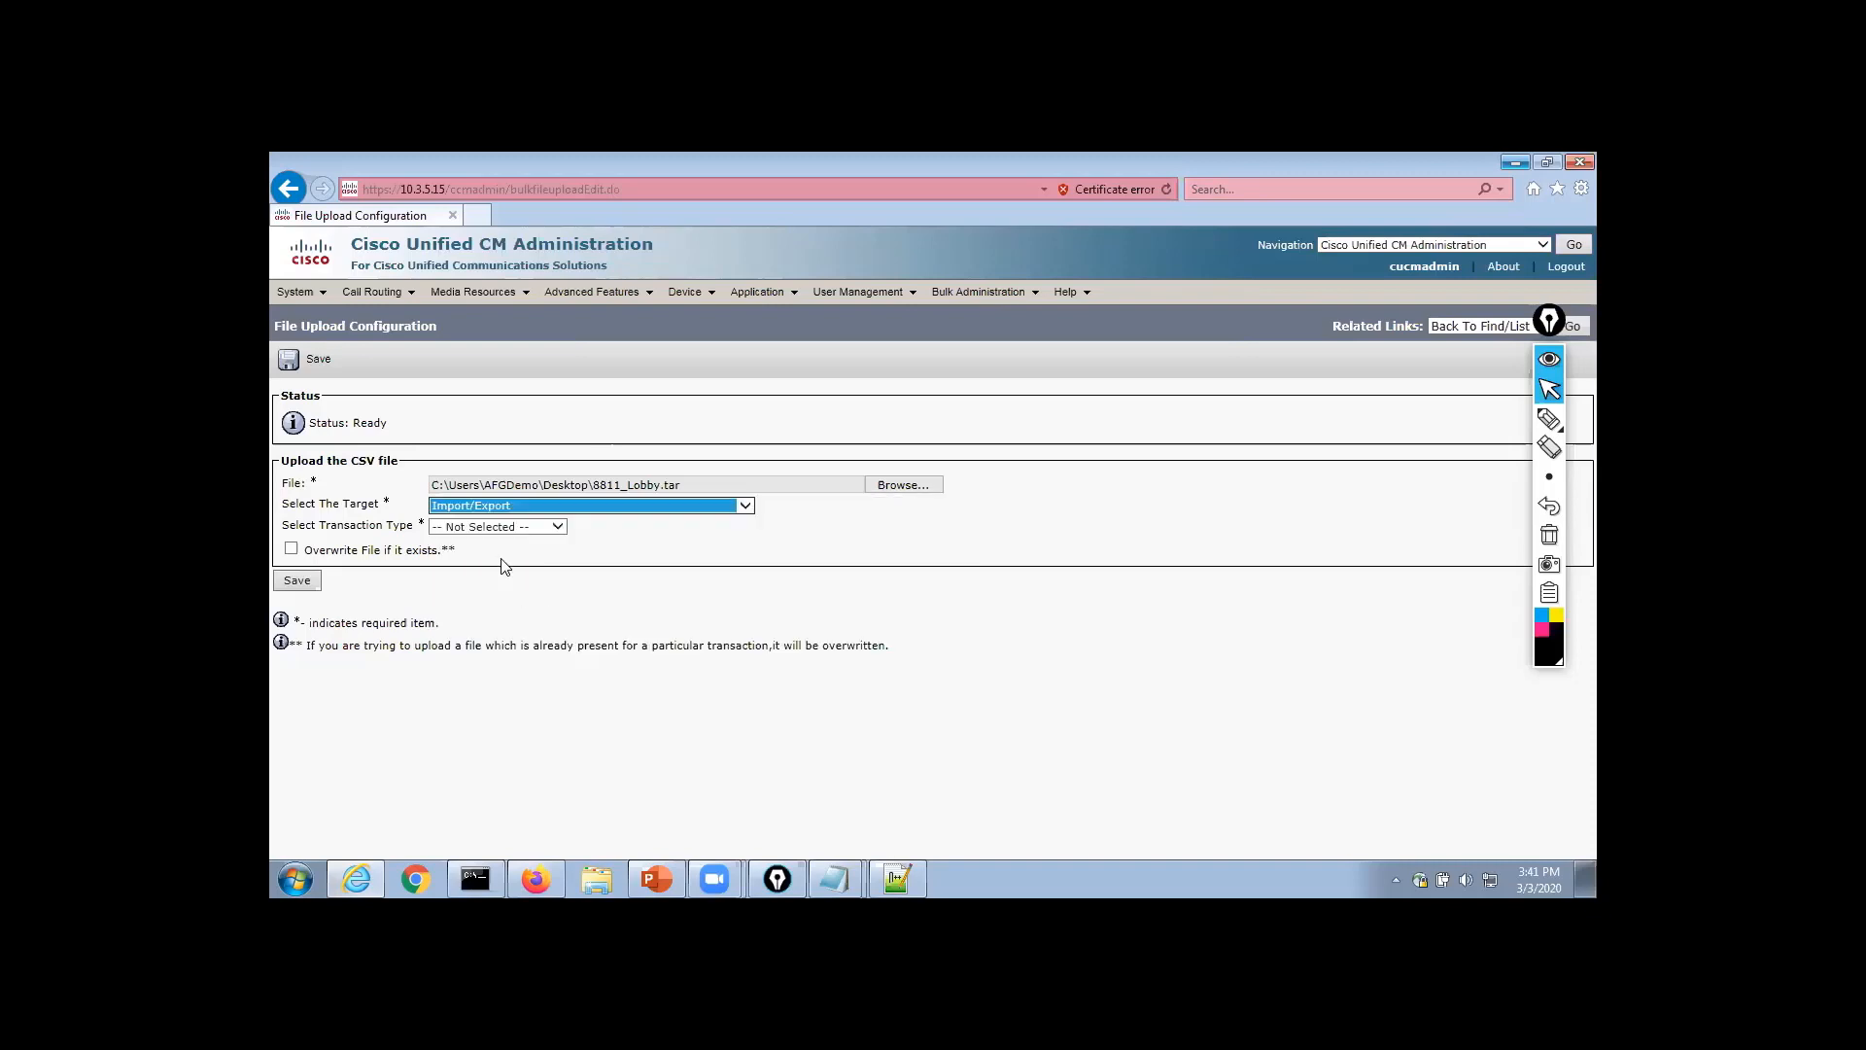
pyautogui.click(484, 525)
pyautogui.click(489, 540)
pyautogui.click(297, 581)
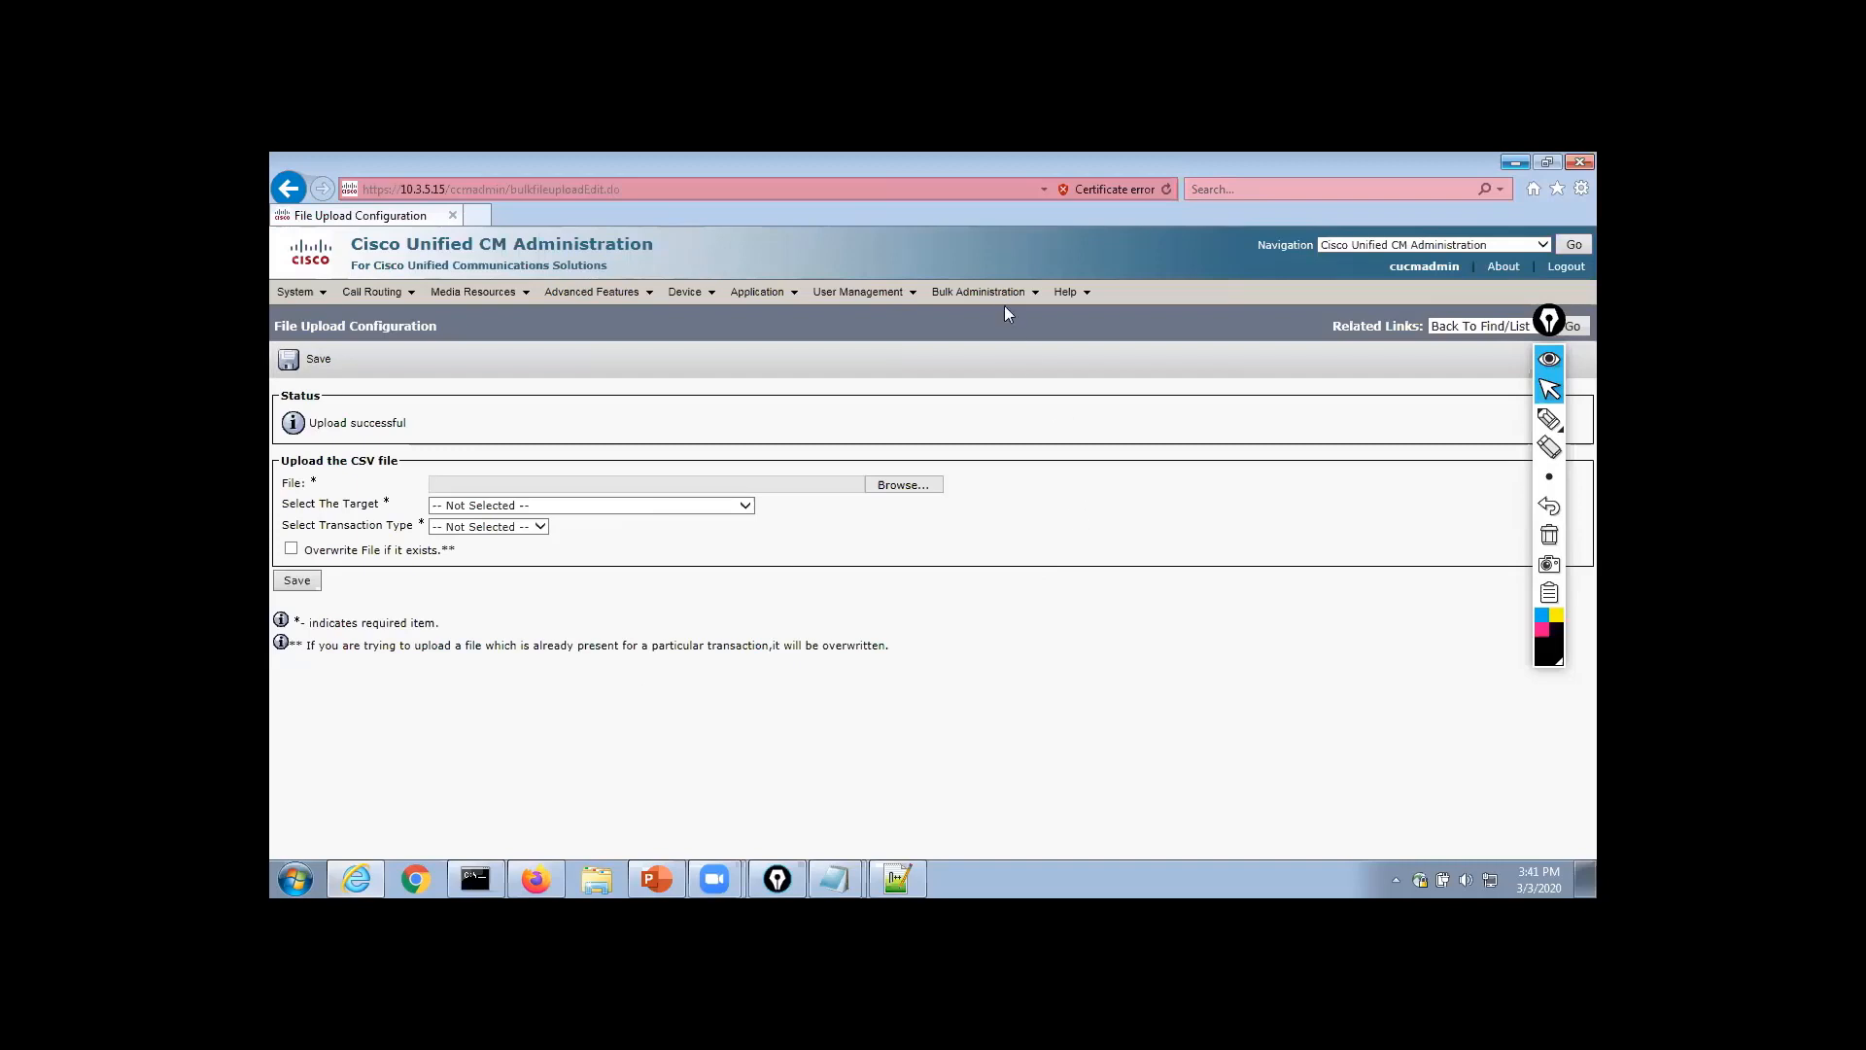
# Open the bulk Import/Export import configuration and load the 8811_Lobby.tar archive
pyautogui.moveTo(1003, 297)
pyautogui.moveTo(1021, 586)
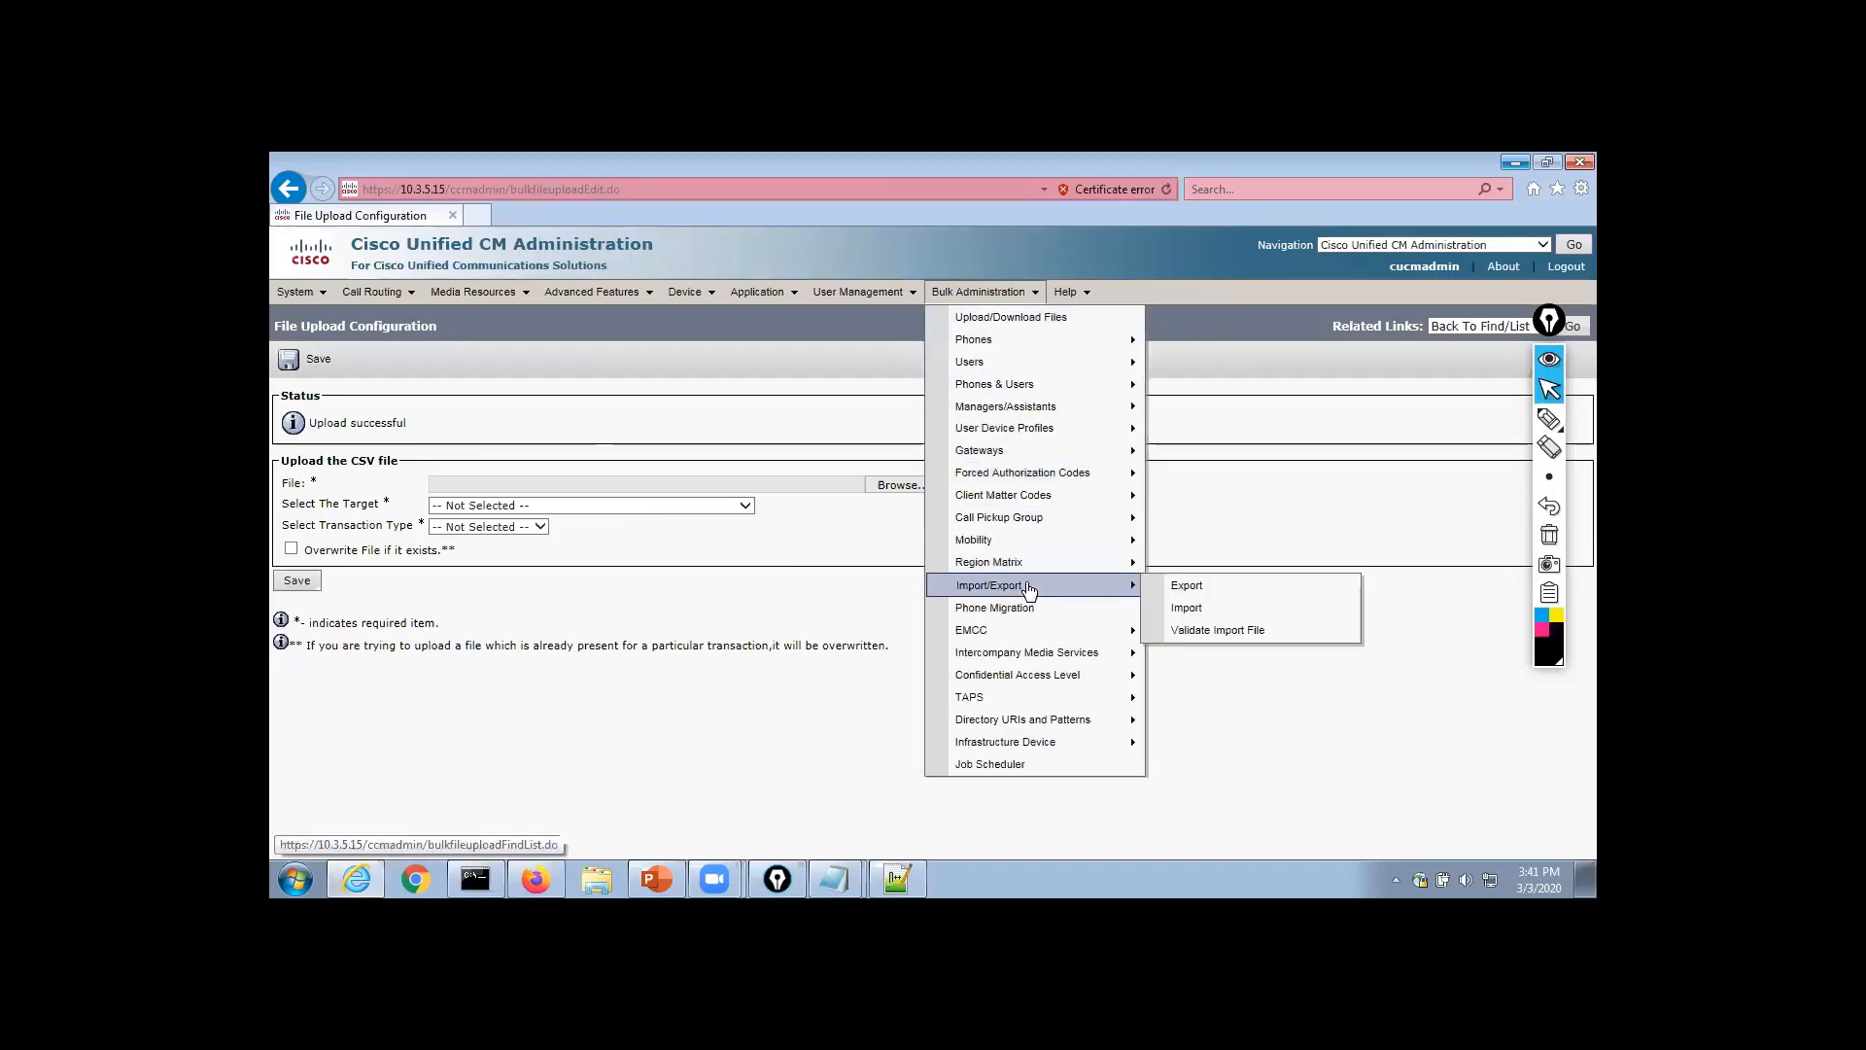
pyautogui.click(1217, 615)
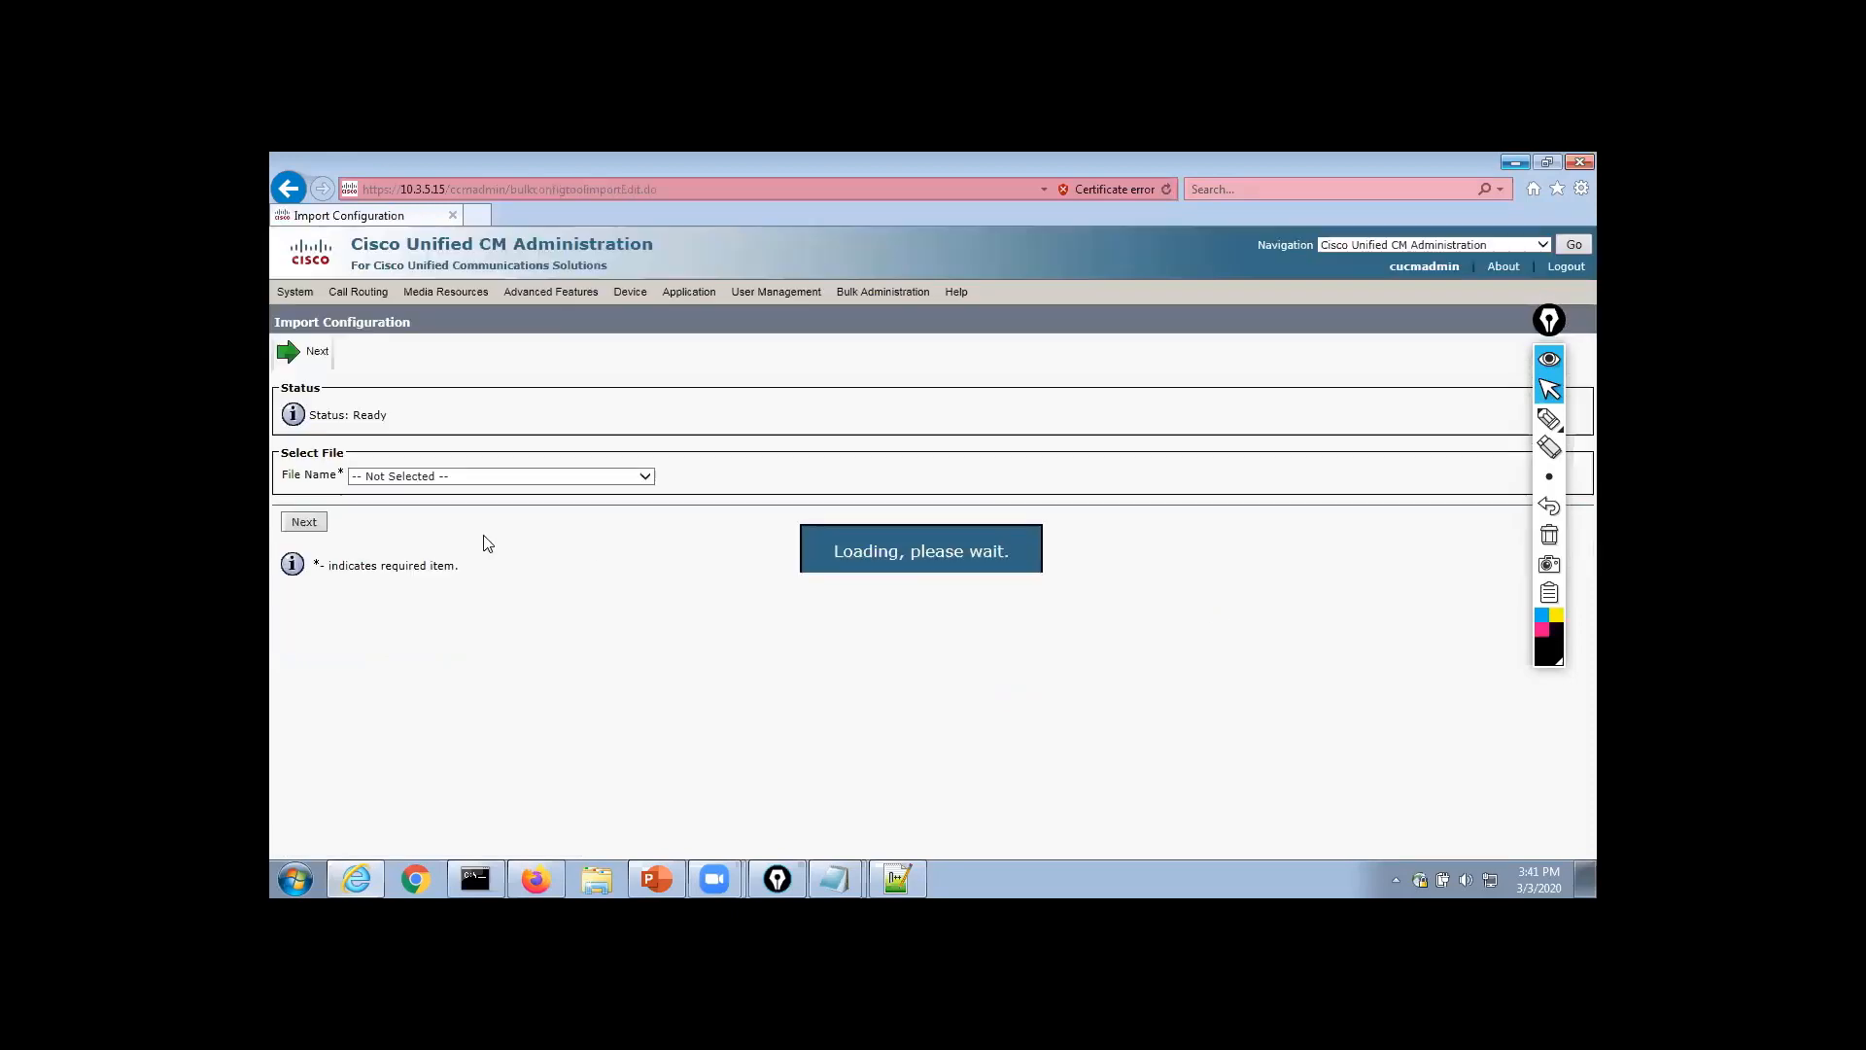
pyautogui.click(474, 476)
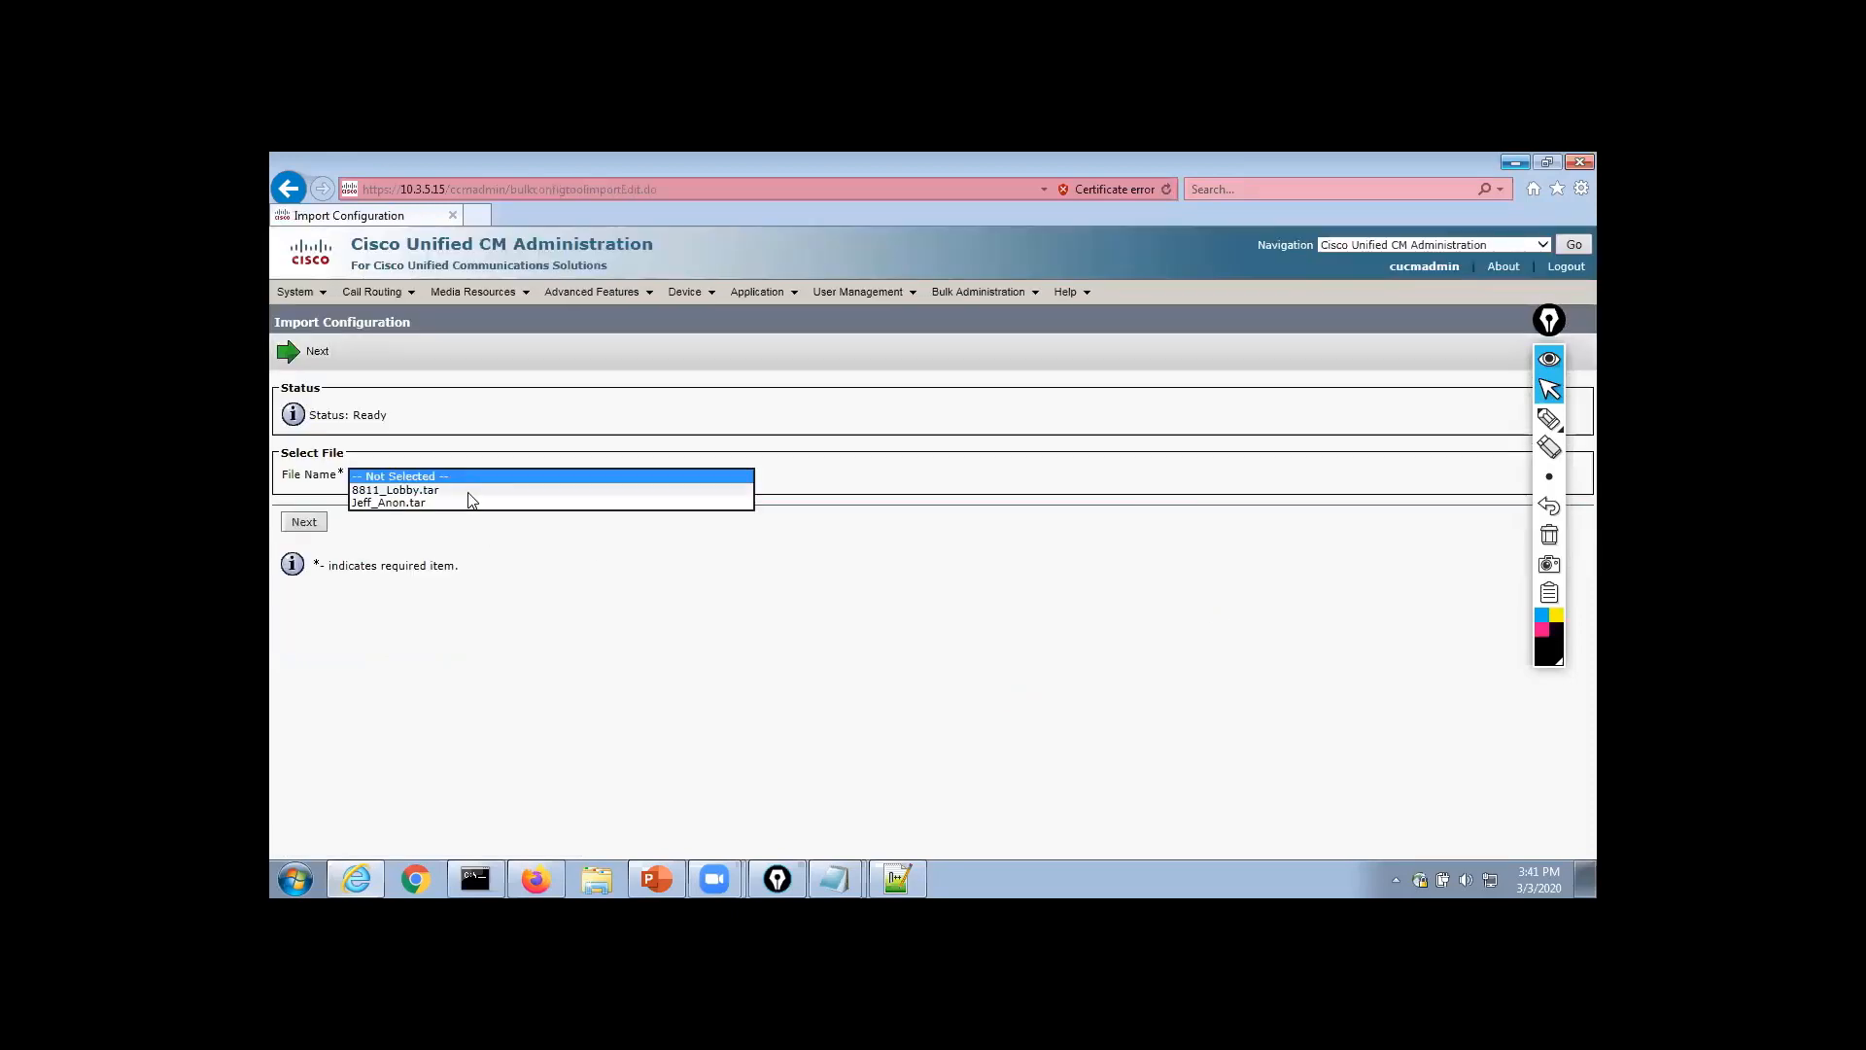
pyautogui.click(470, 492)
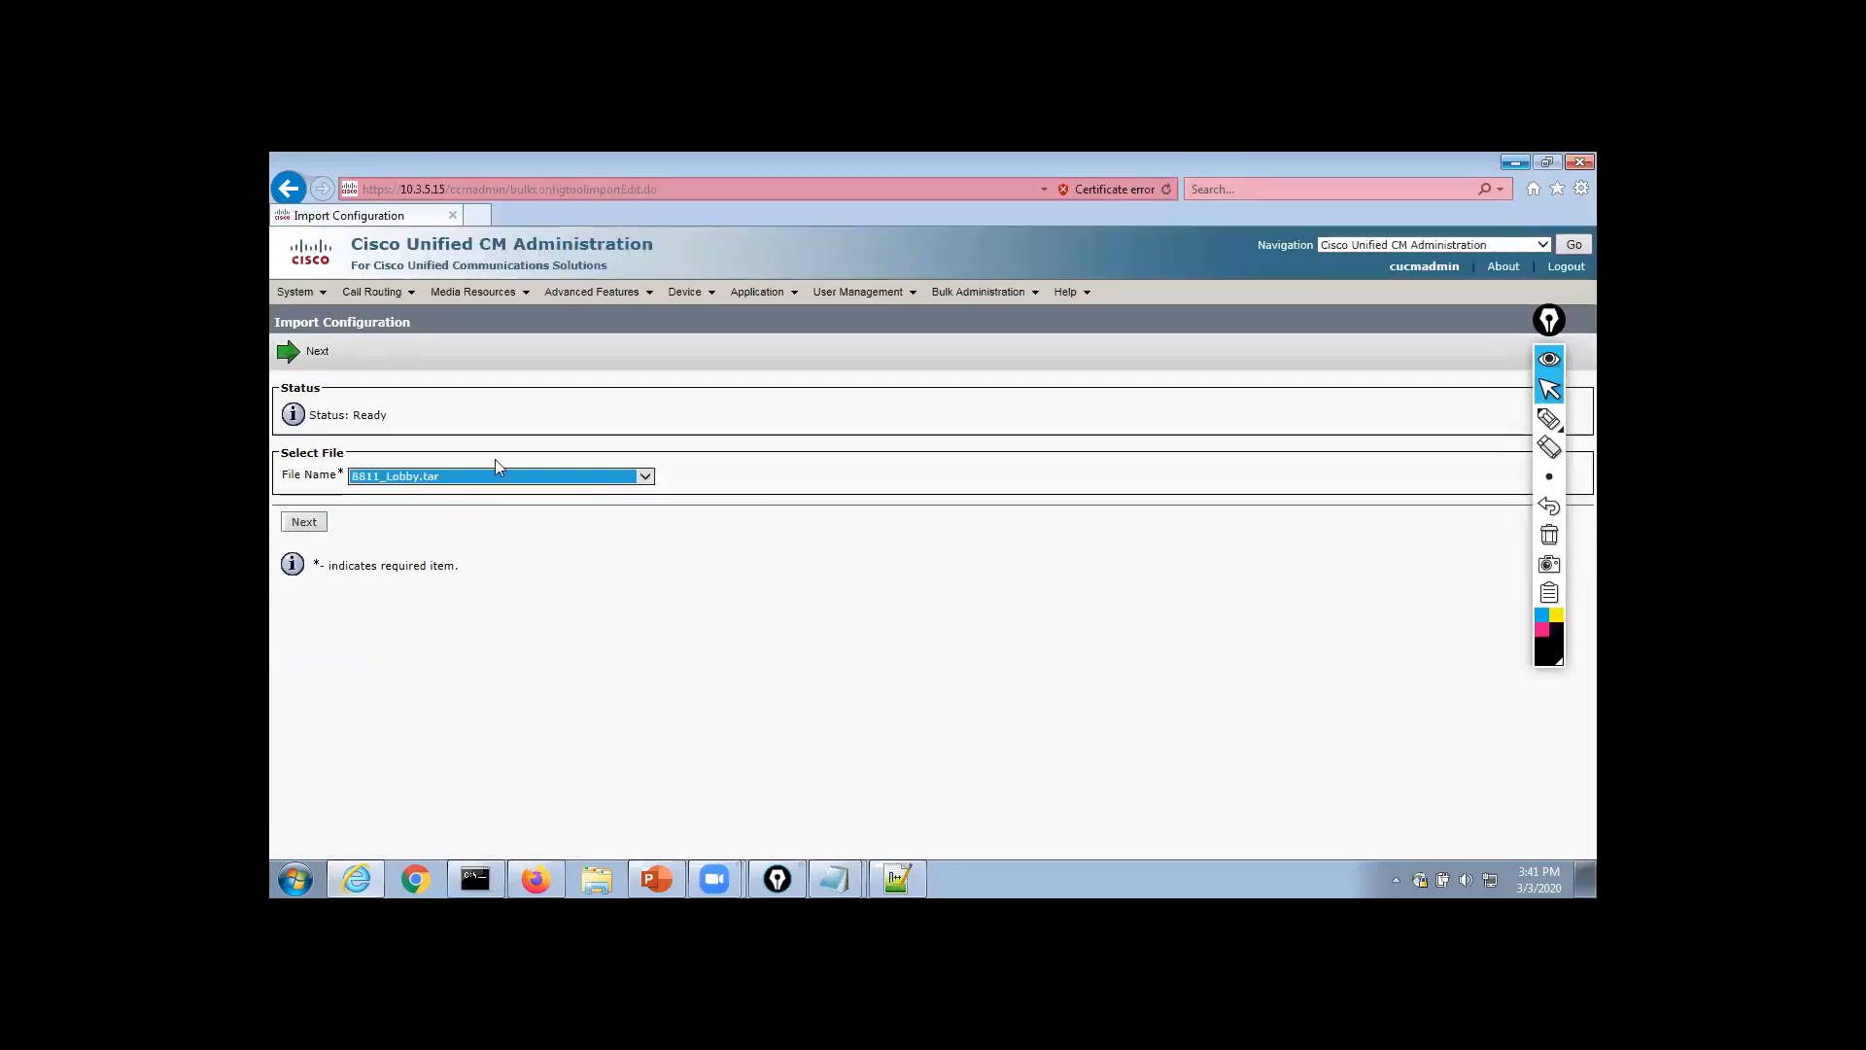
pyautogui.click(304, 522)
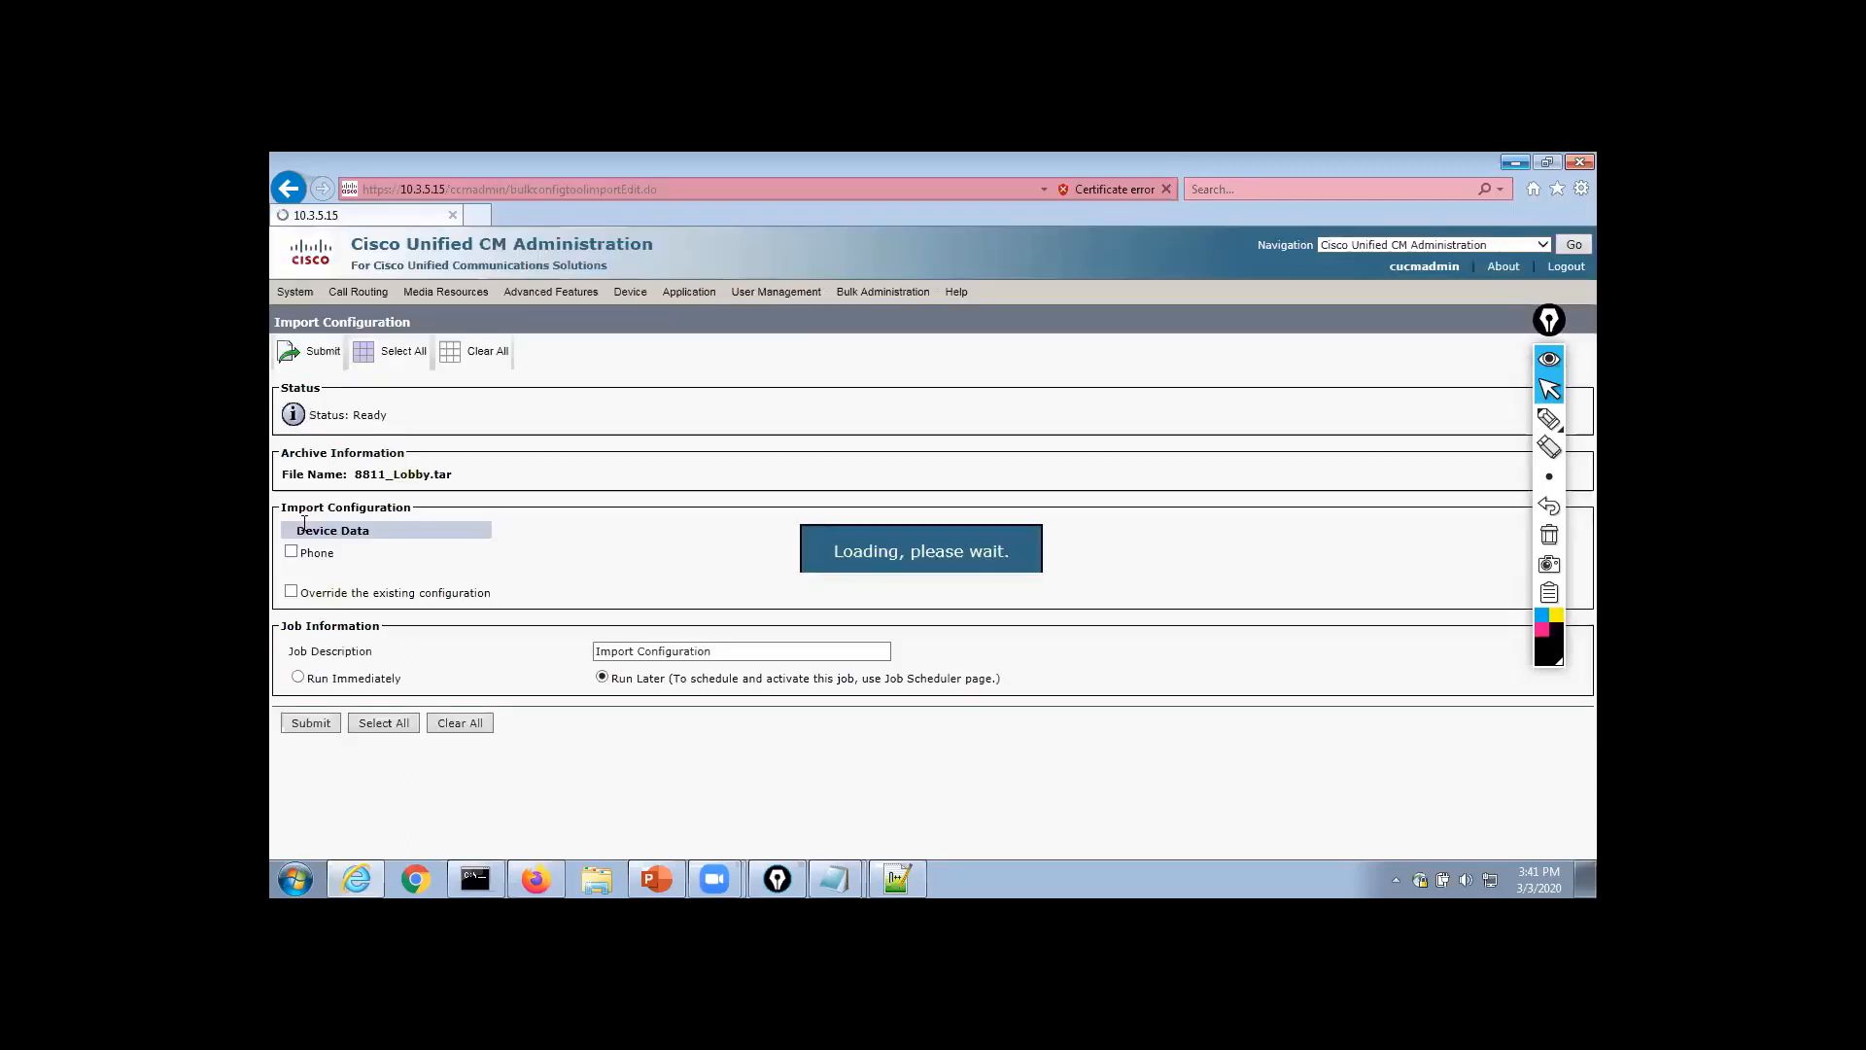
# Select Phone data, override the existing configuration, set the import job to run immediately and submit it
pyautogui.click(290, 551)
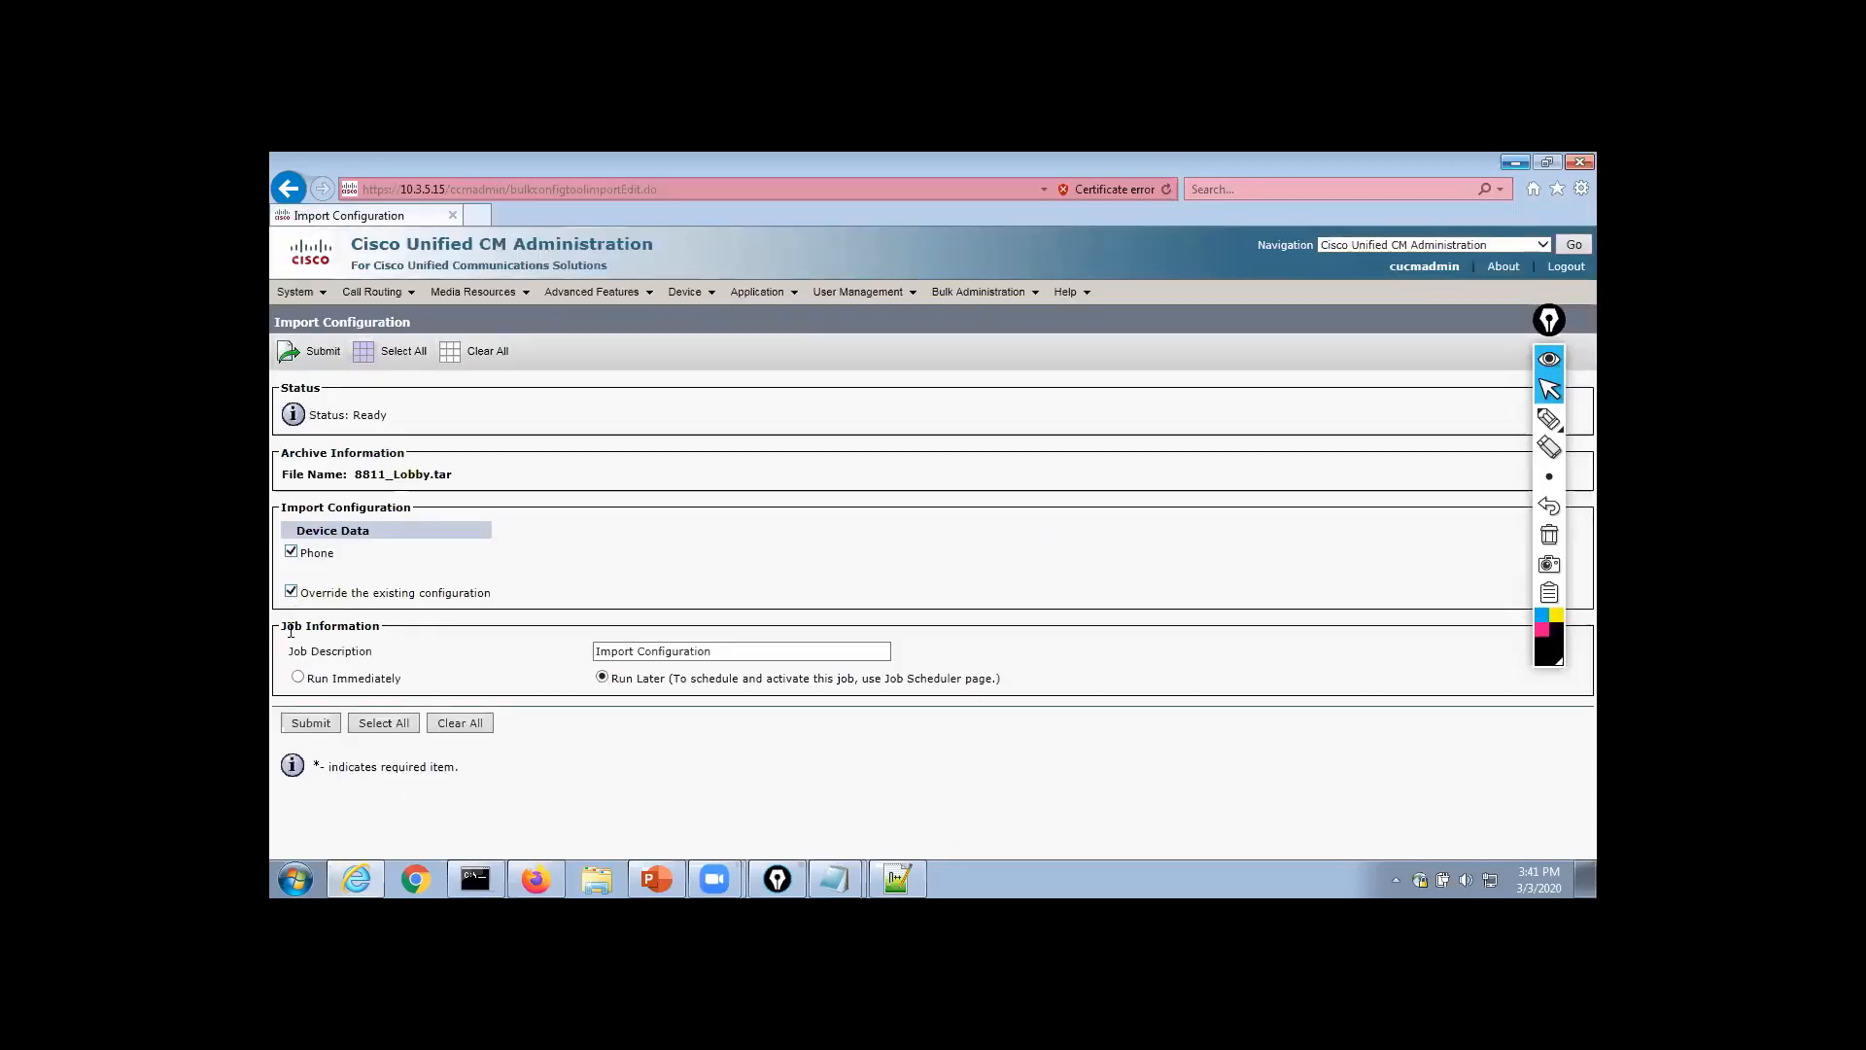
pyautogui.click(299, 677)
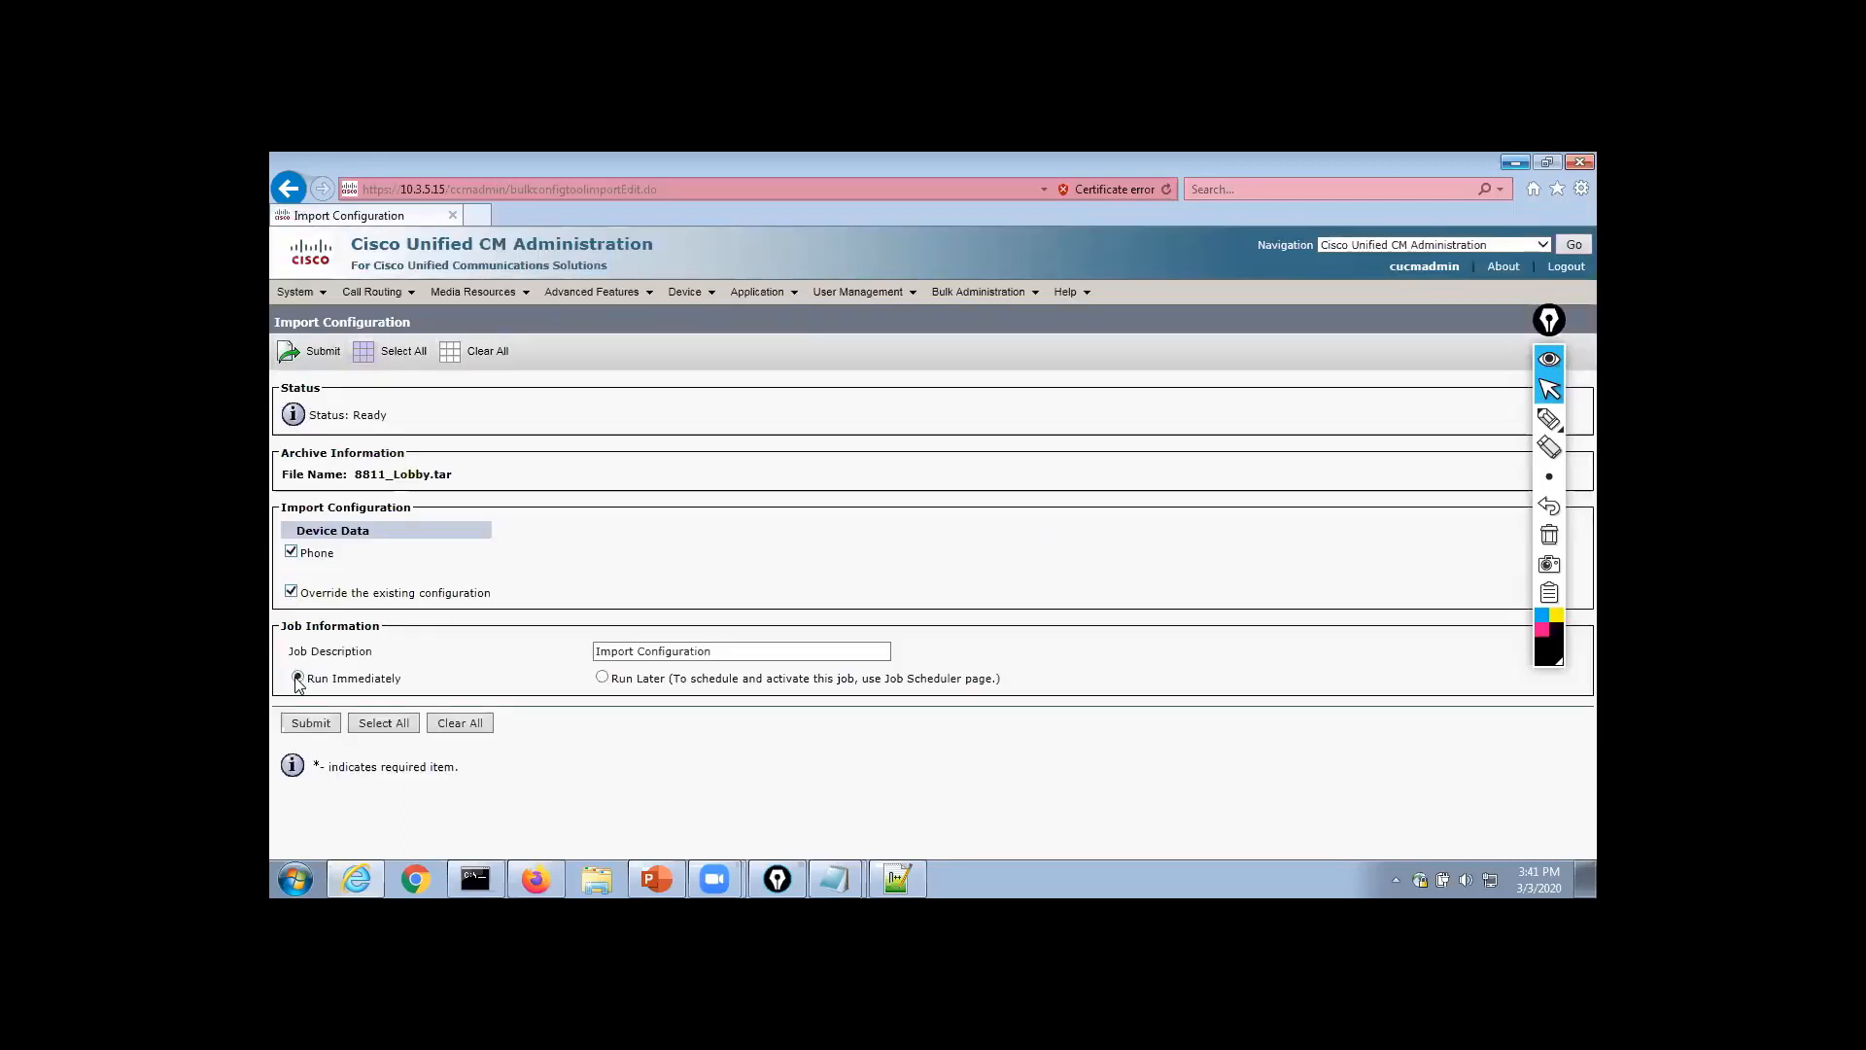
pyautogui.click(309, 723)
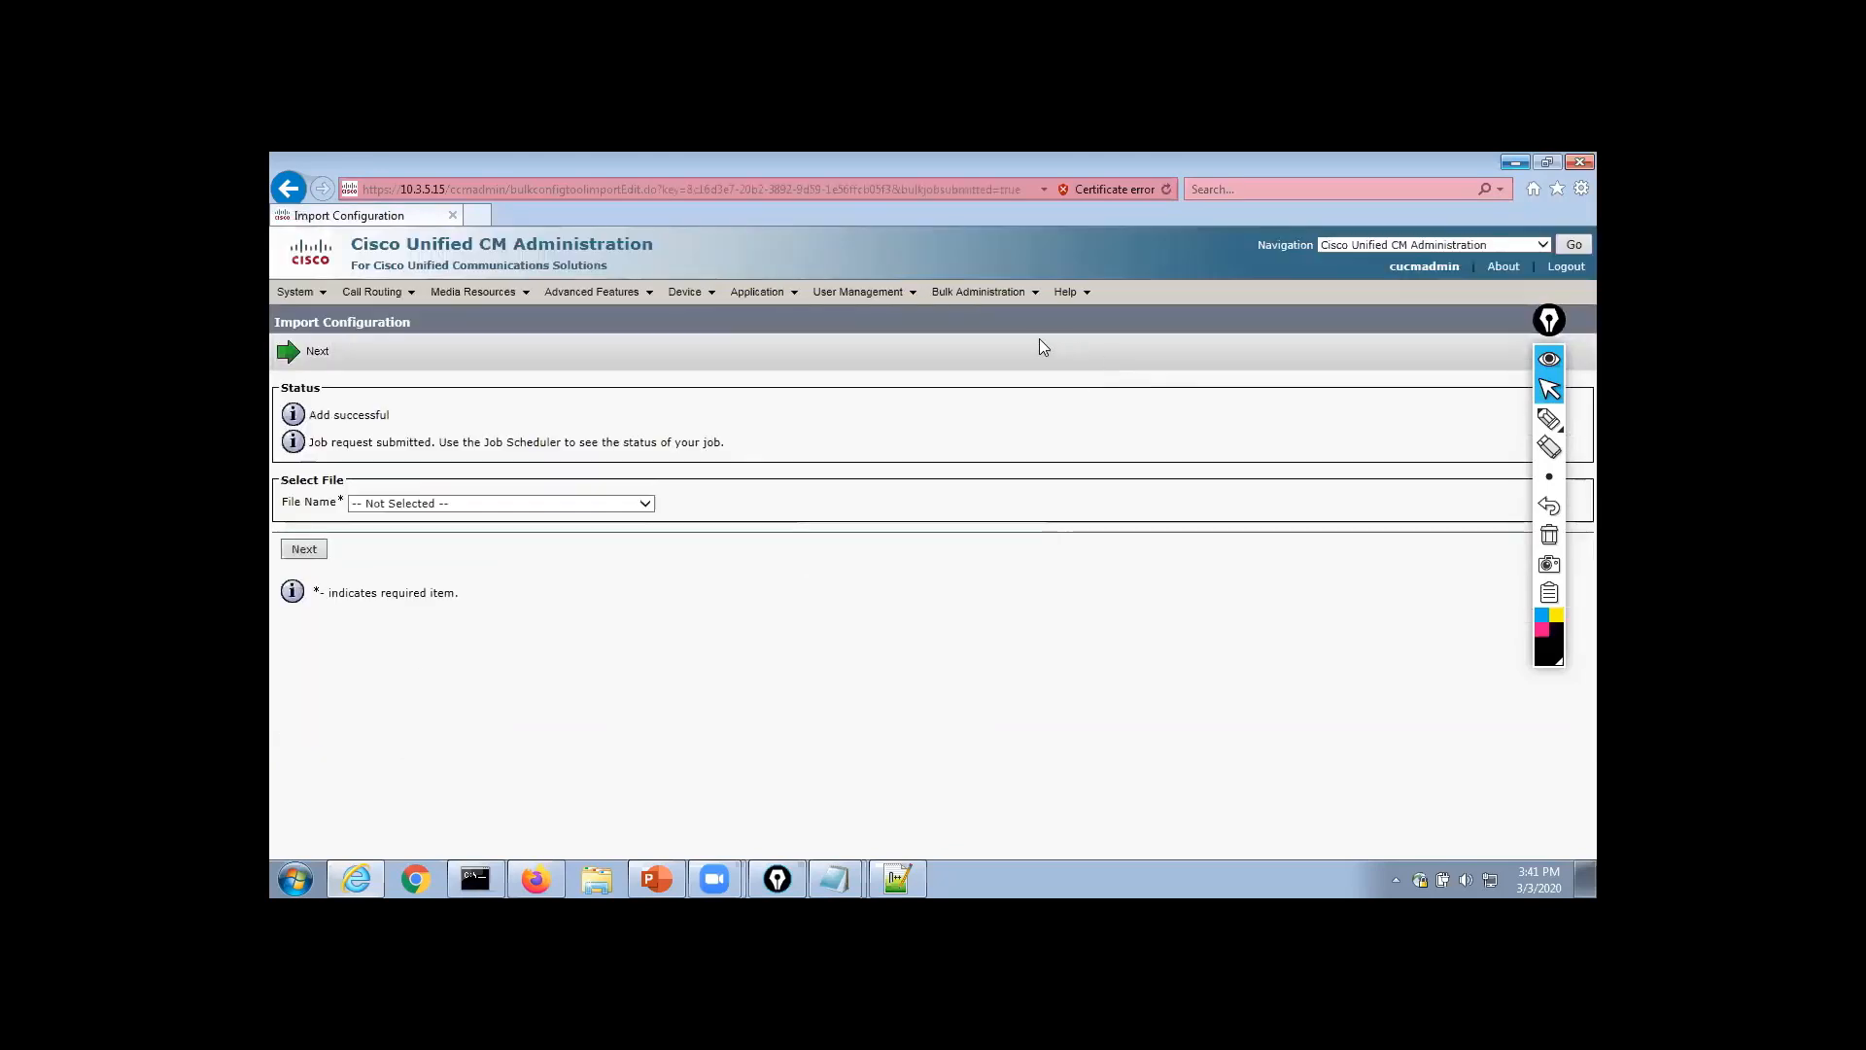
# Open the newest Import Configuration job in the Job Scheduler and refresh its details to check the import's progress
pyautogui.moveTo(1001, 292)
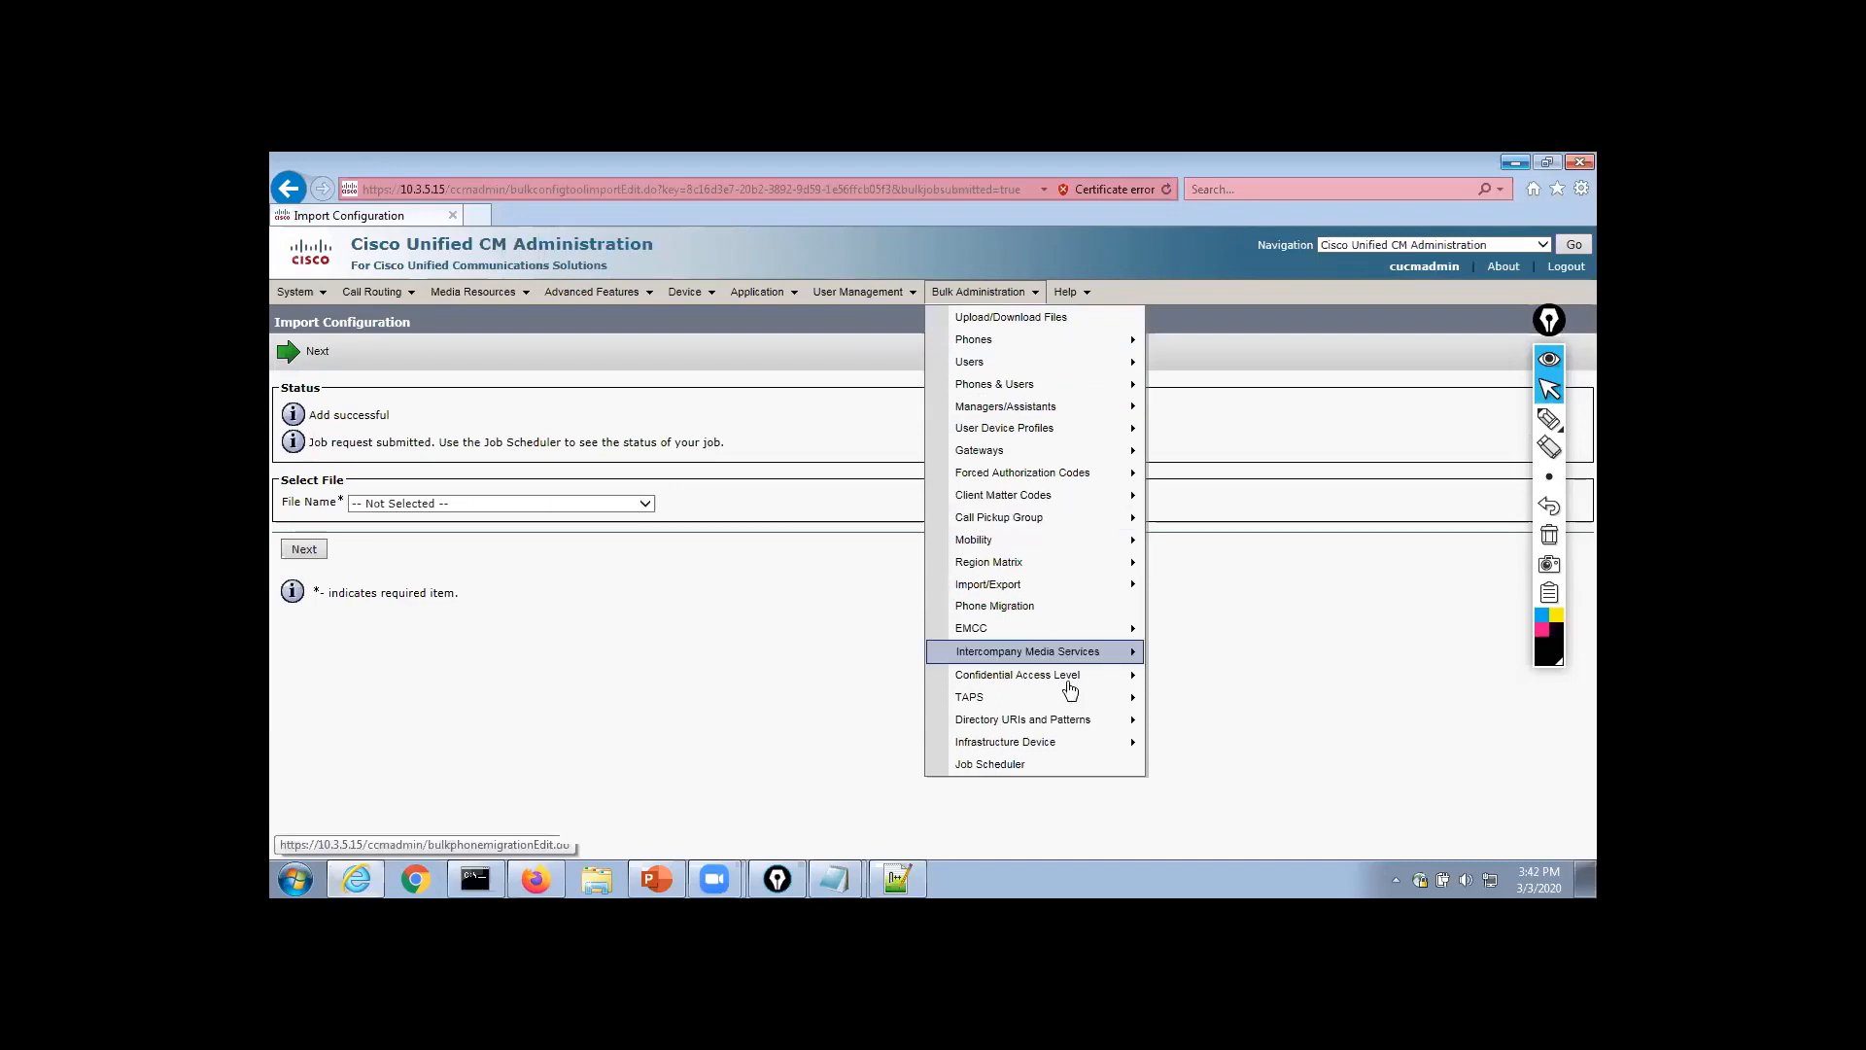
pyautogui.click(1077, 759)
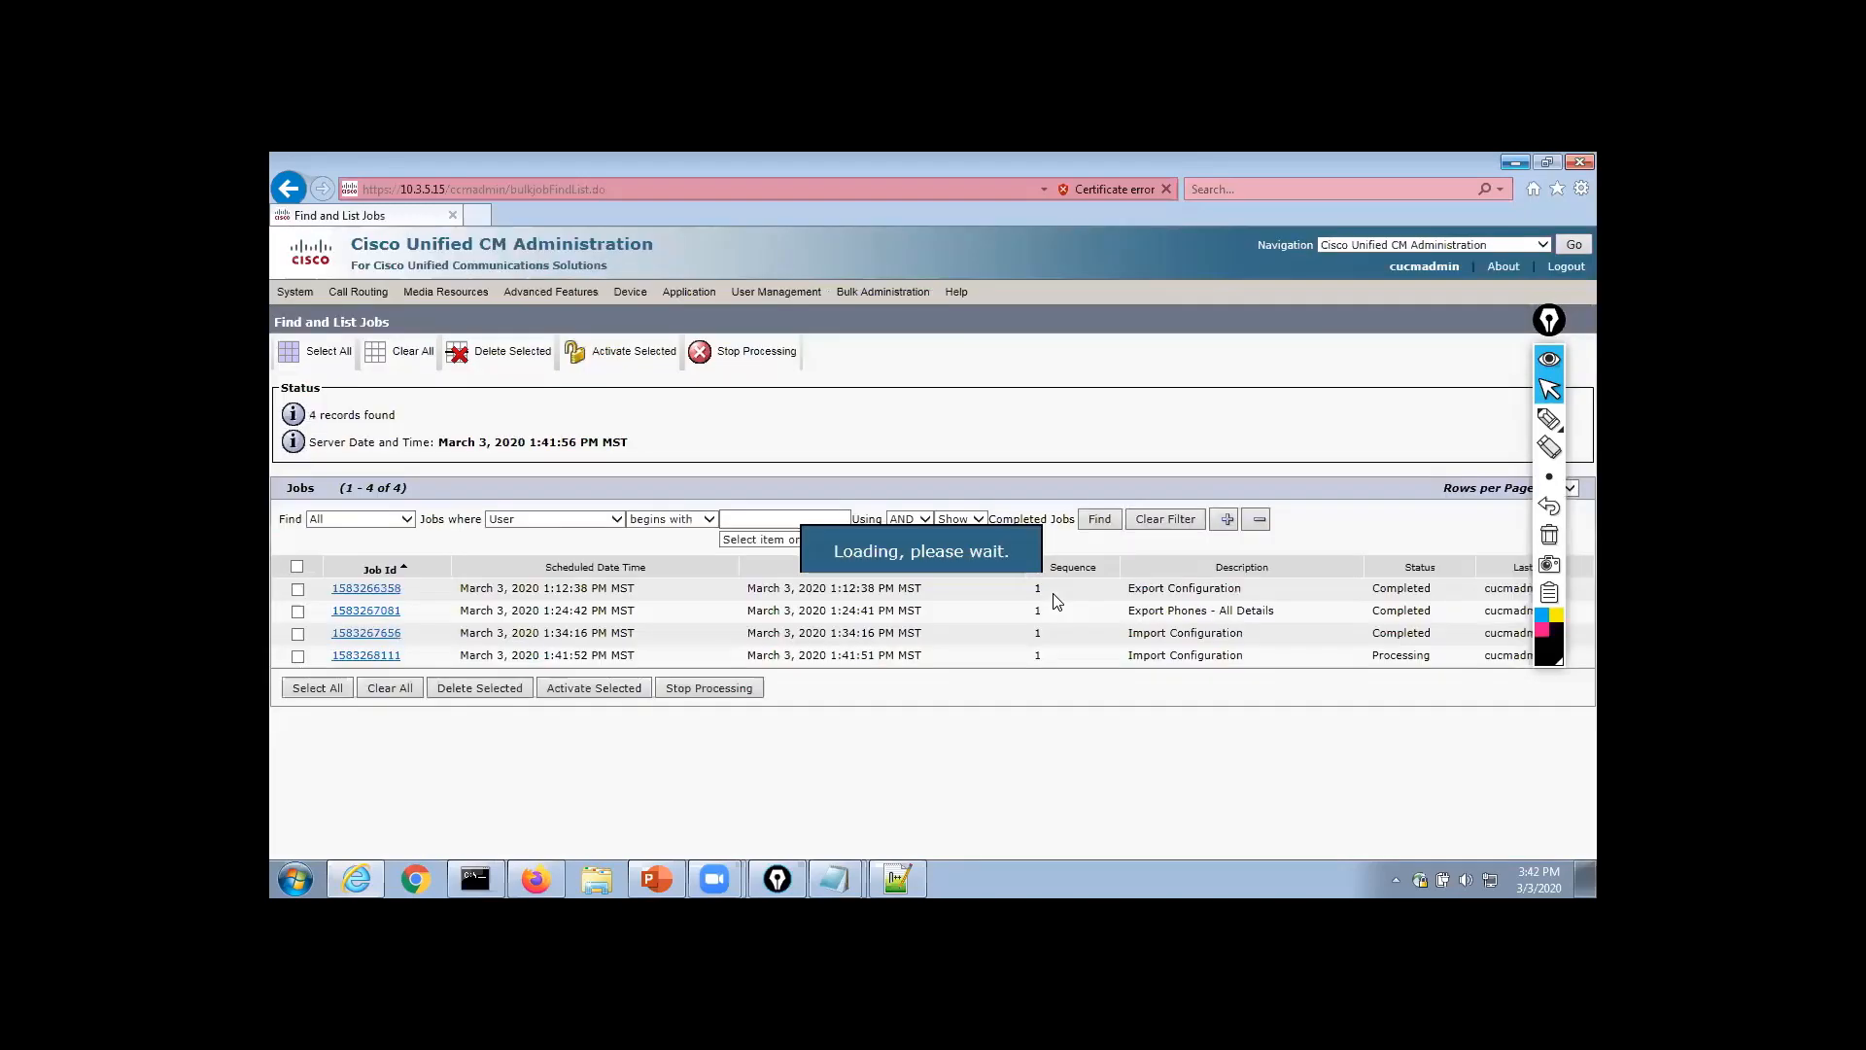
pyautogui.click(1105, 520)
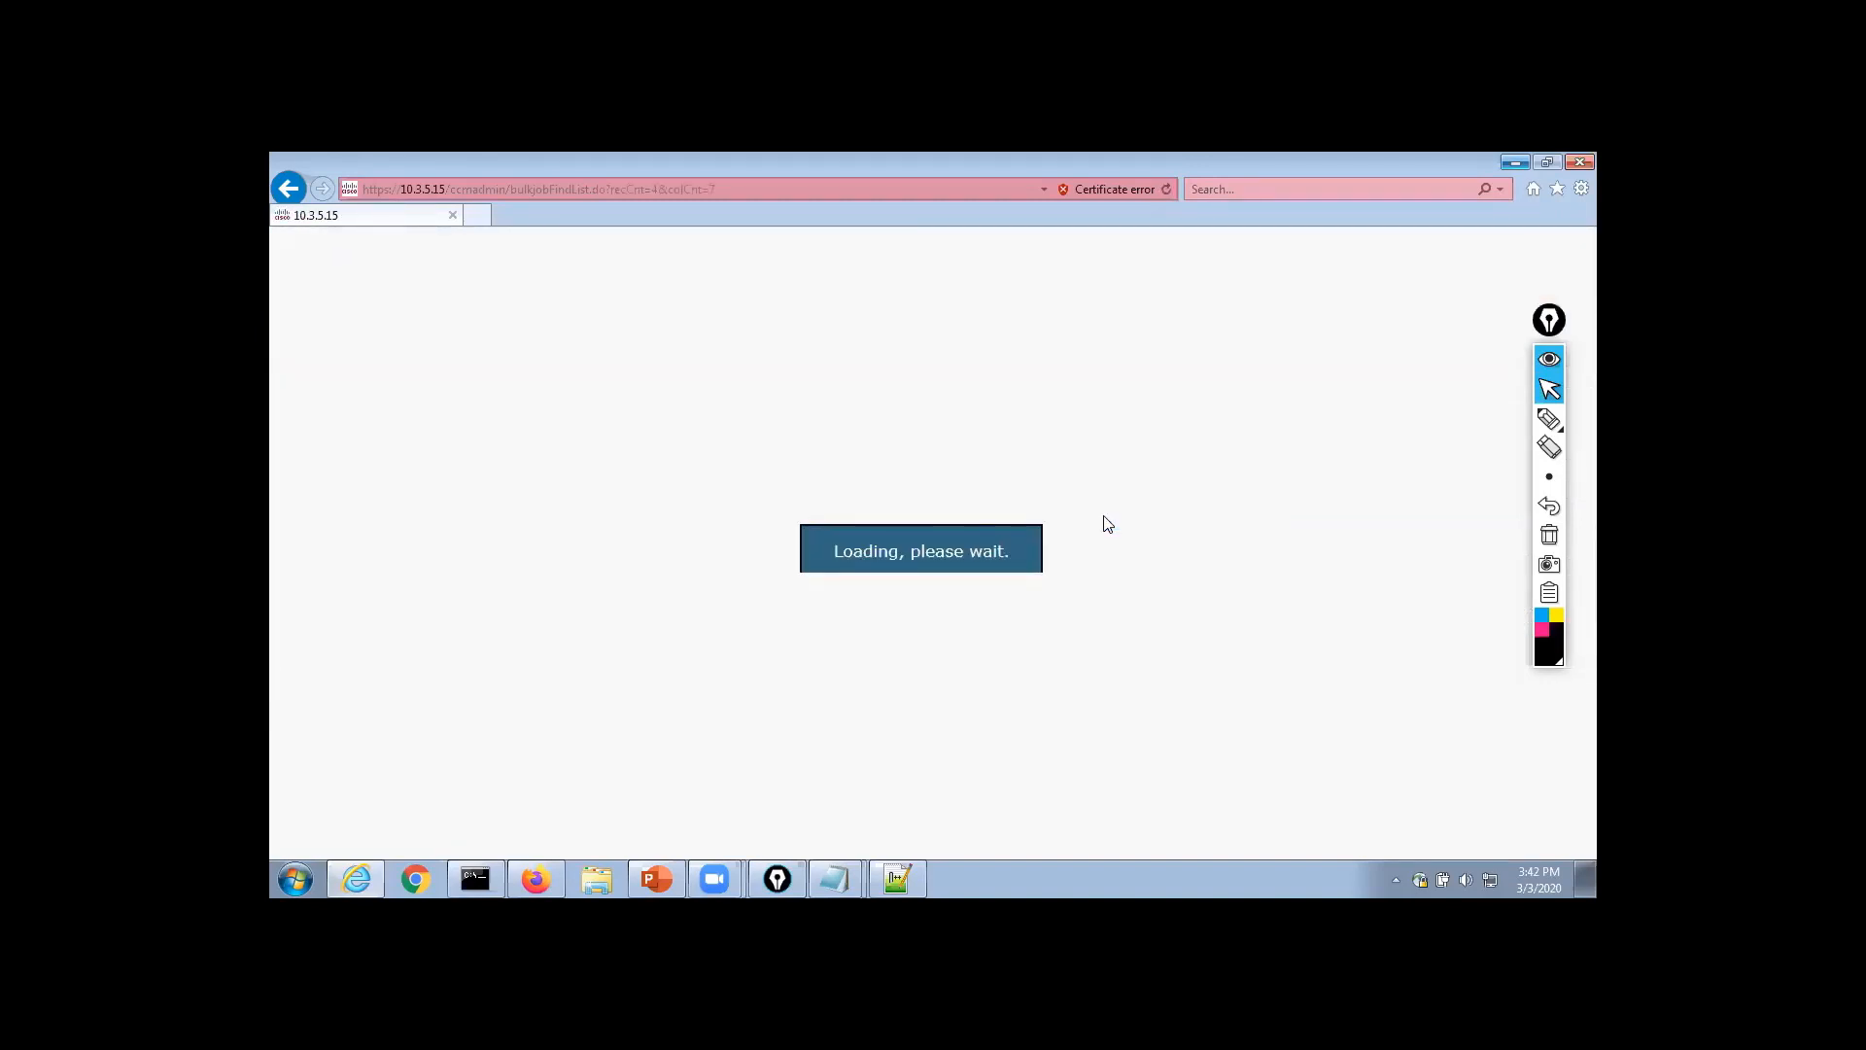
pyautogui.click(341, 657)
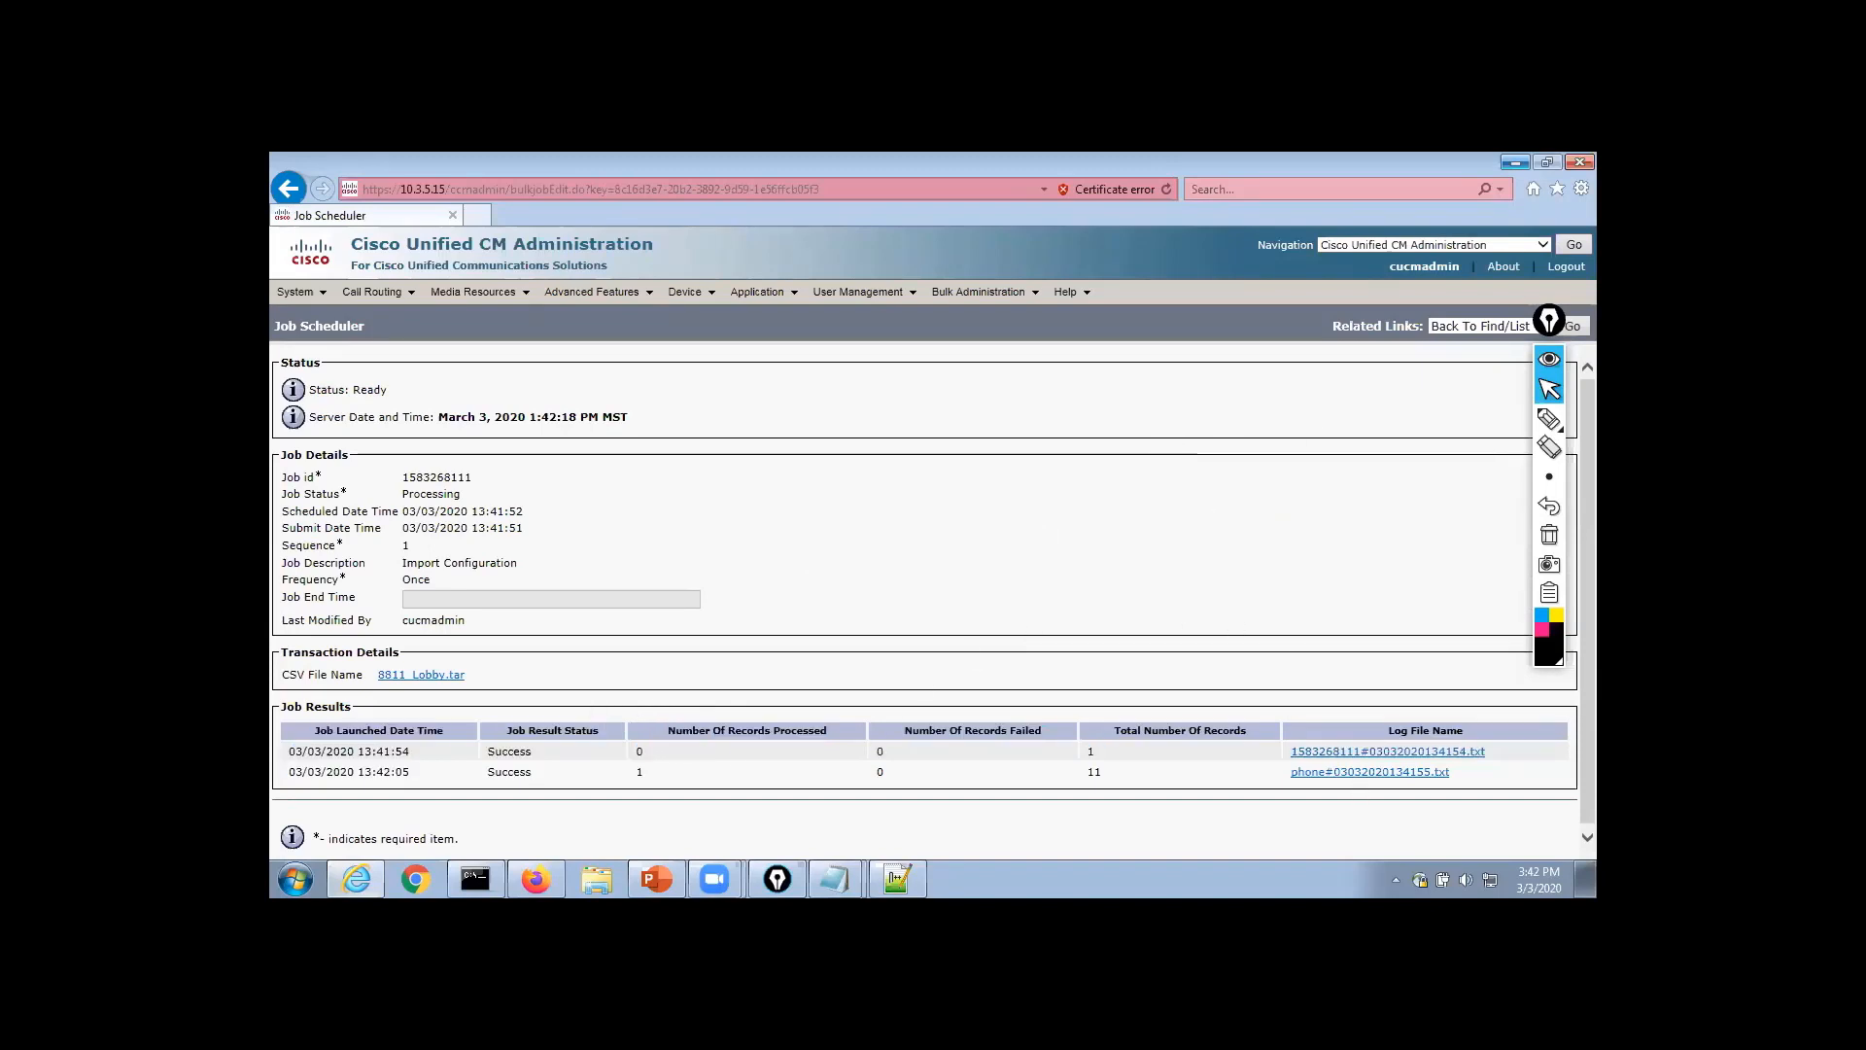
pyautogui.press('F5')
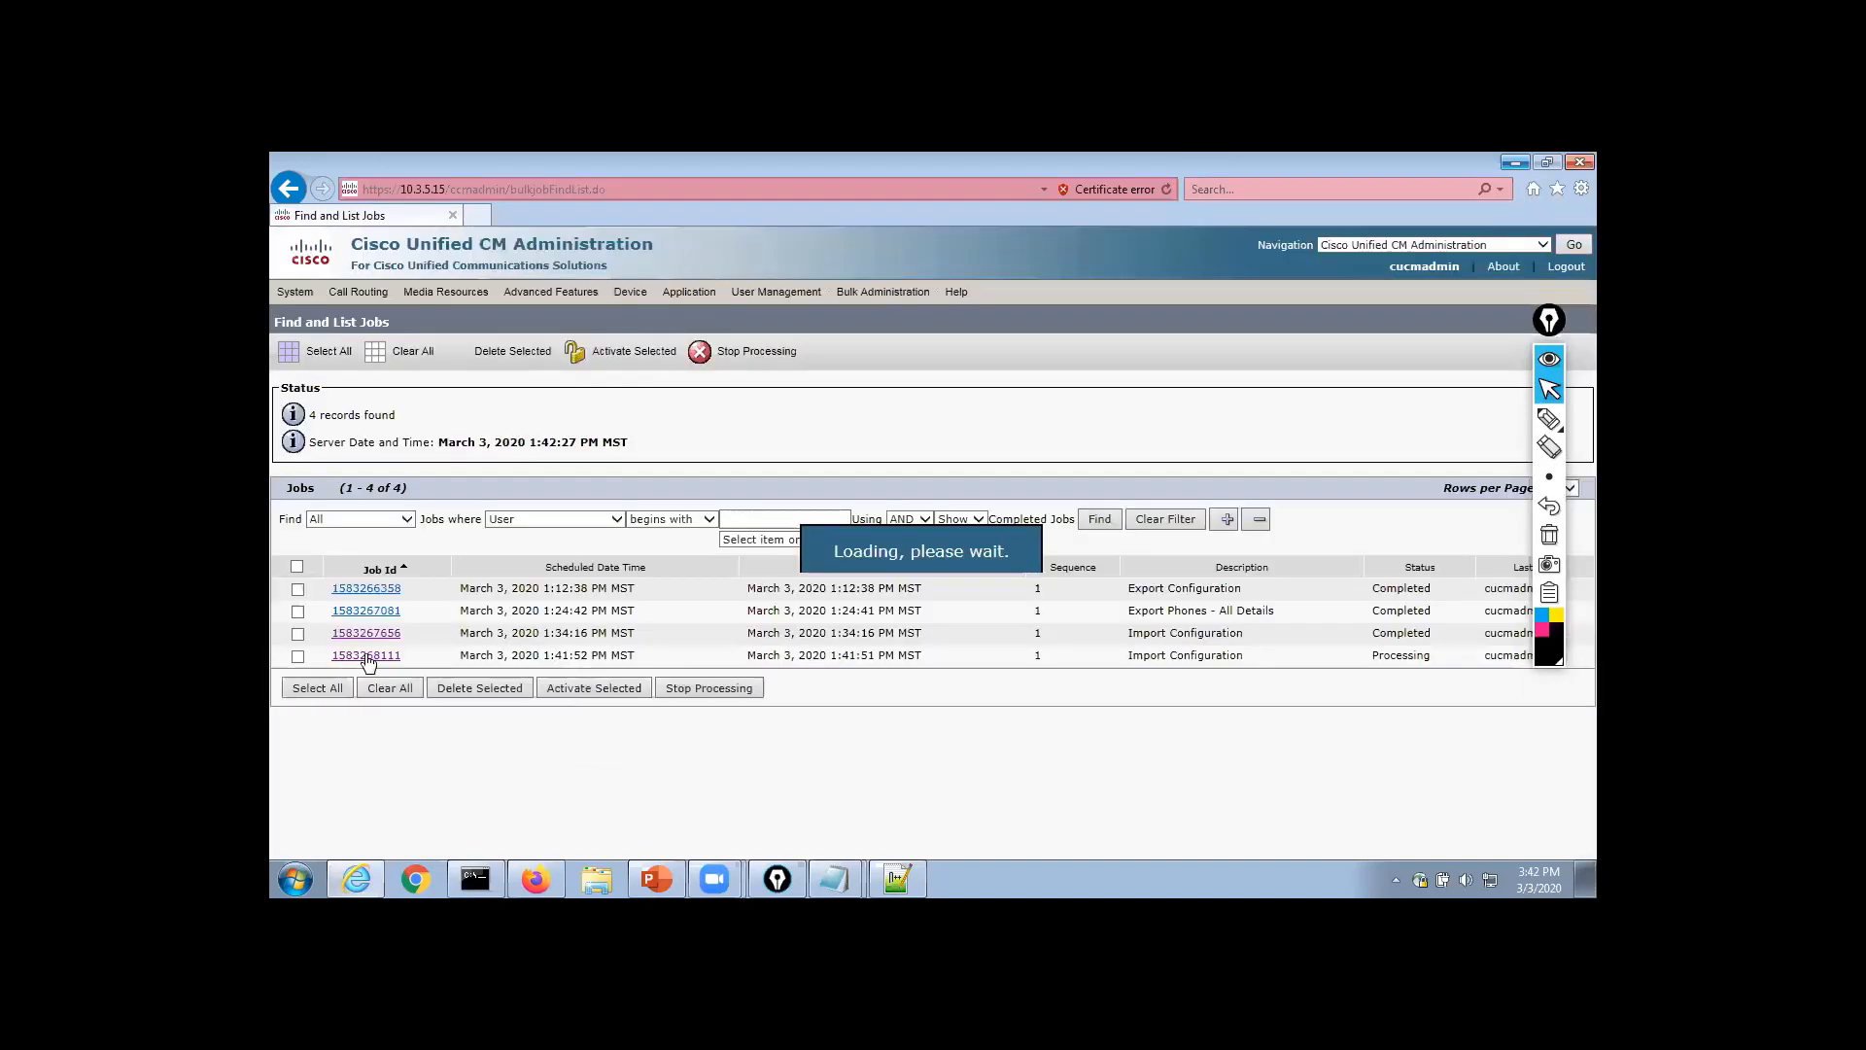
pyautogui.click(367, 657)
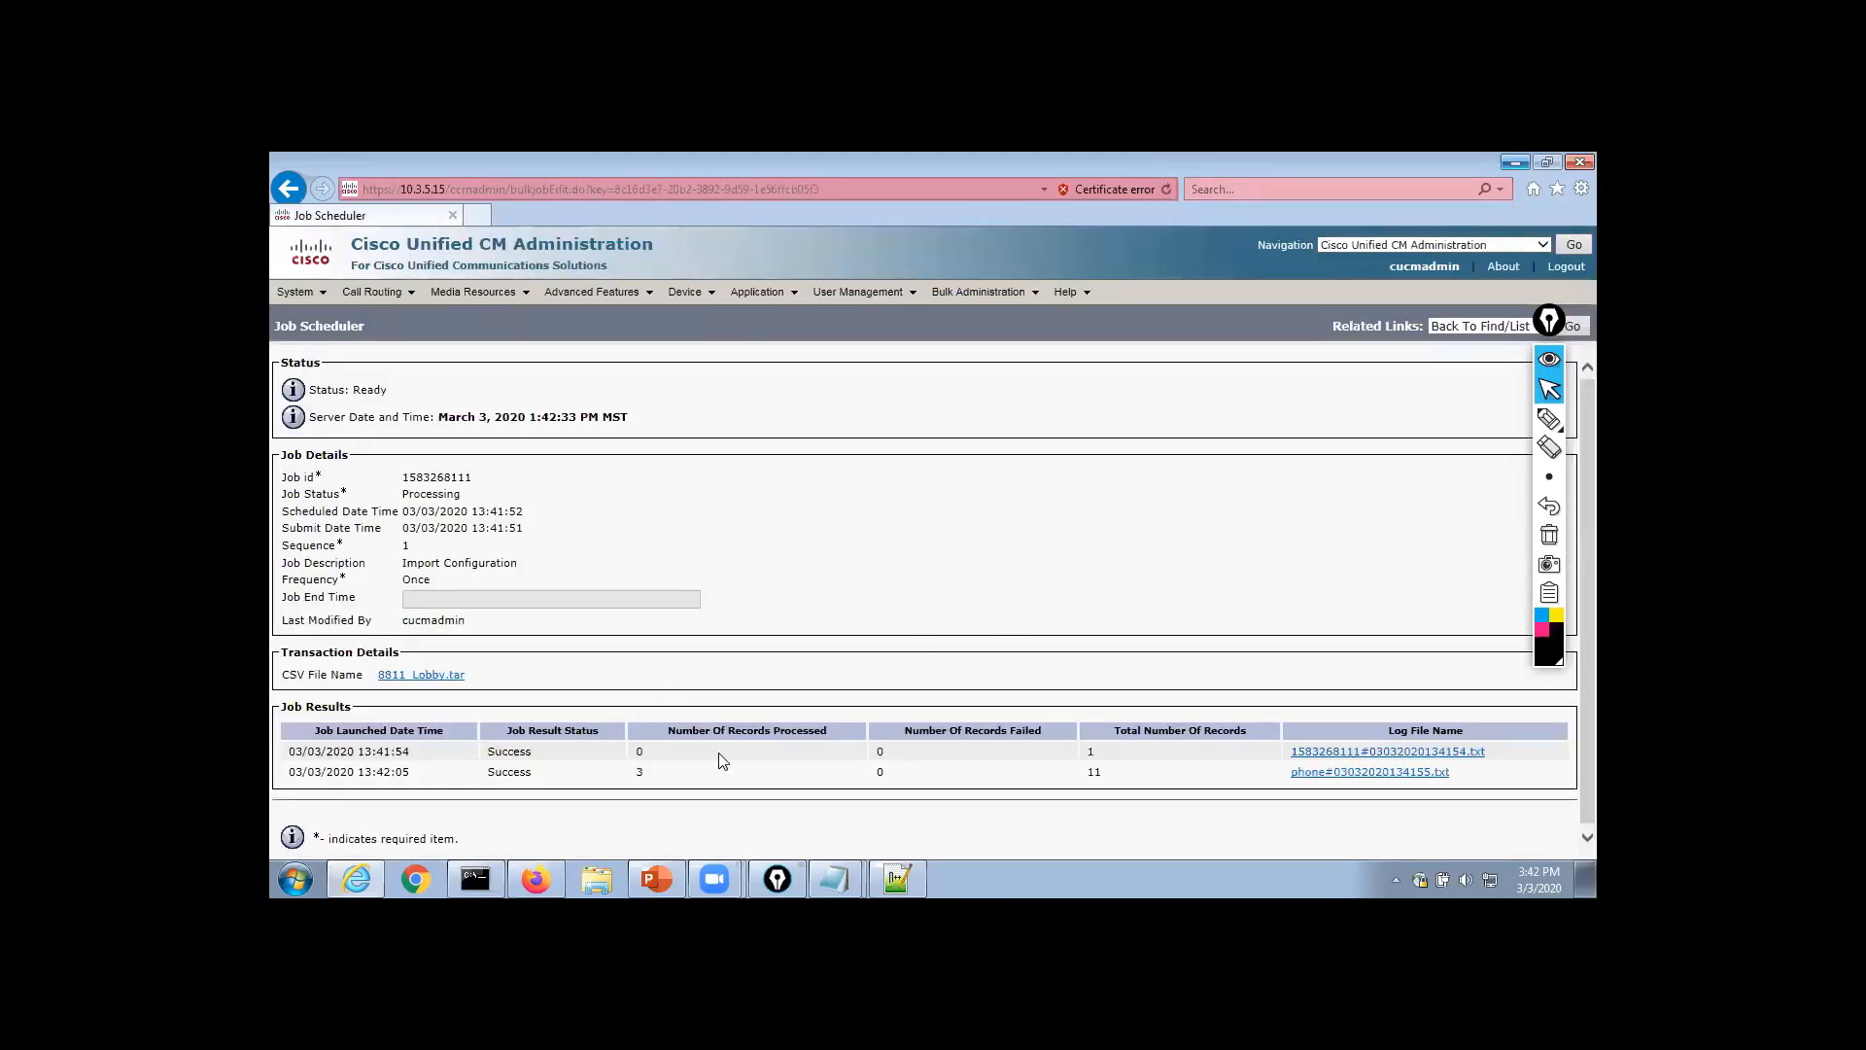
# List the phones whose Description contains "Lobby" to check the imported descriptions
pyautogui.click(710, 293)
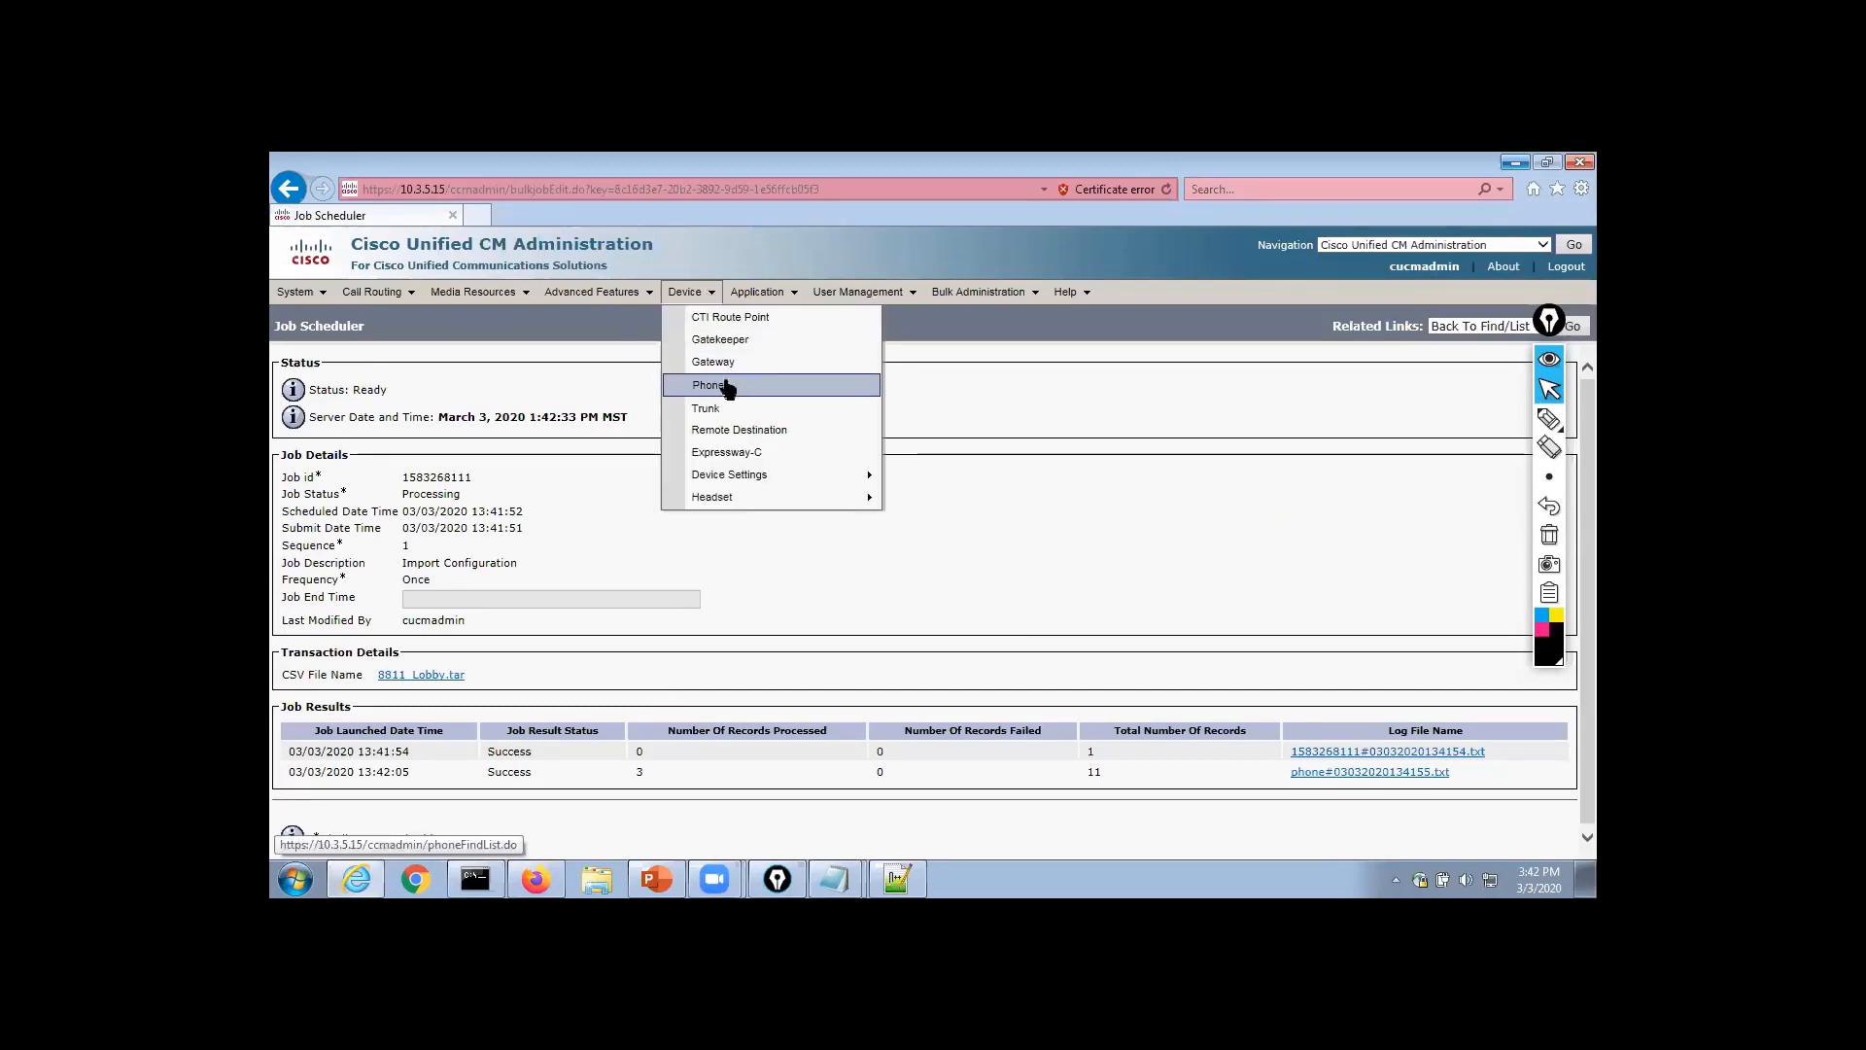
pyautogui.click(726, 385)
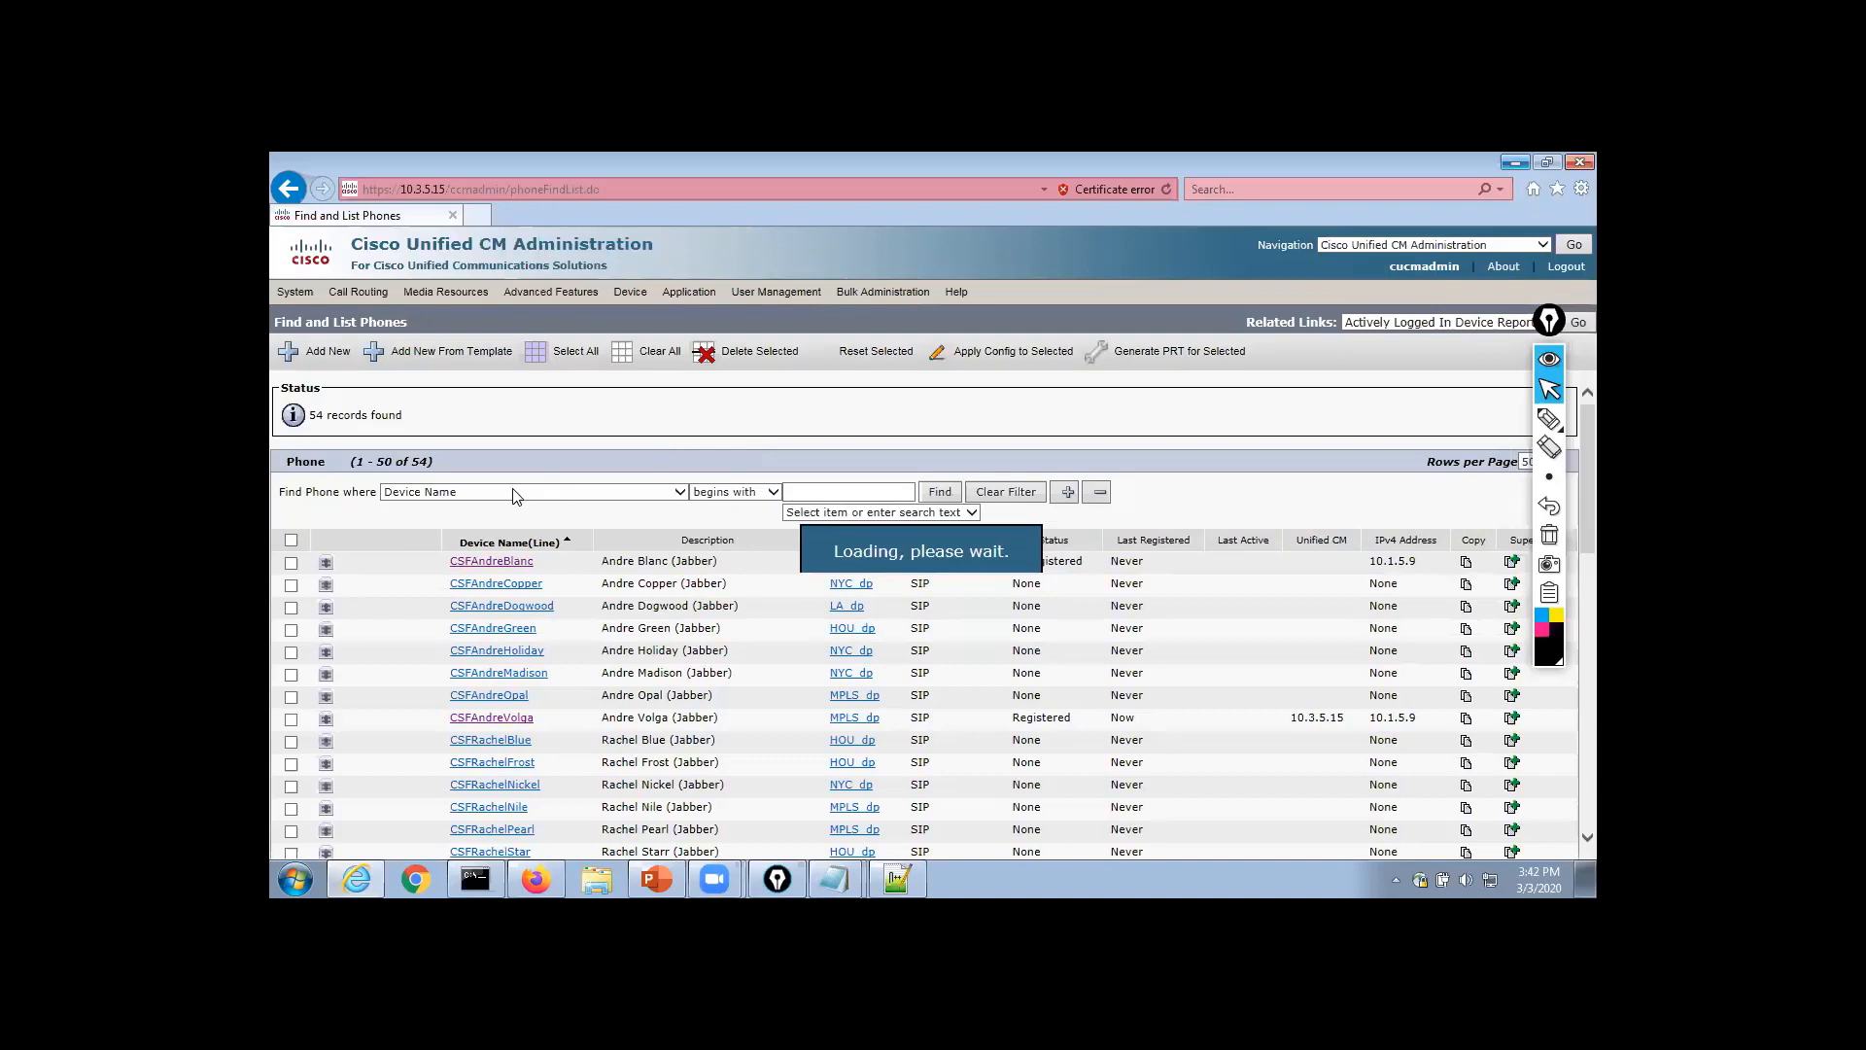
pyautogui.click(512, 491)
pyautogui.click(496, 506)
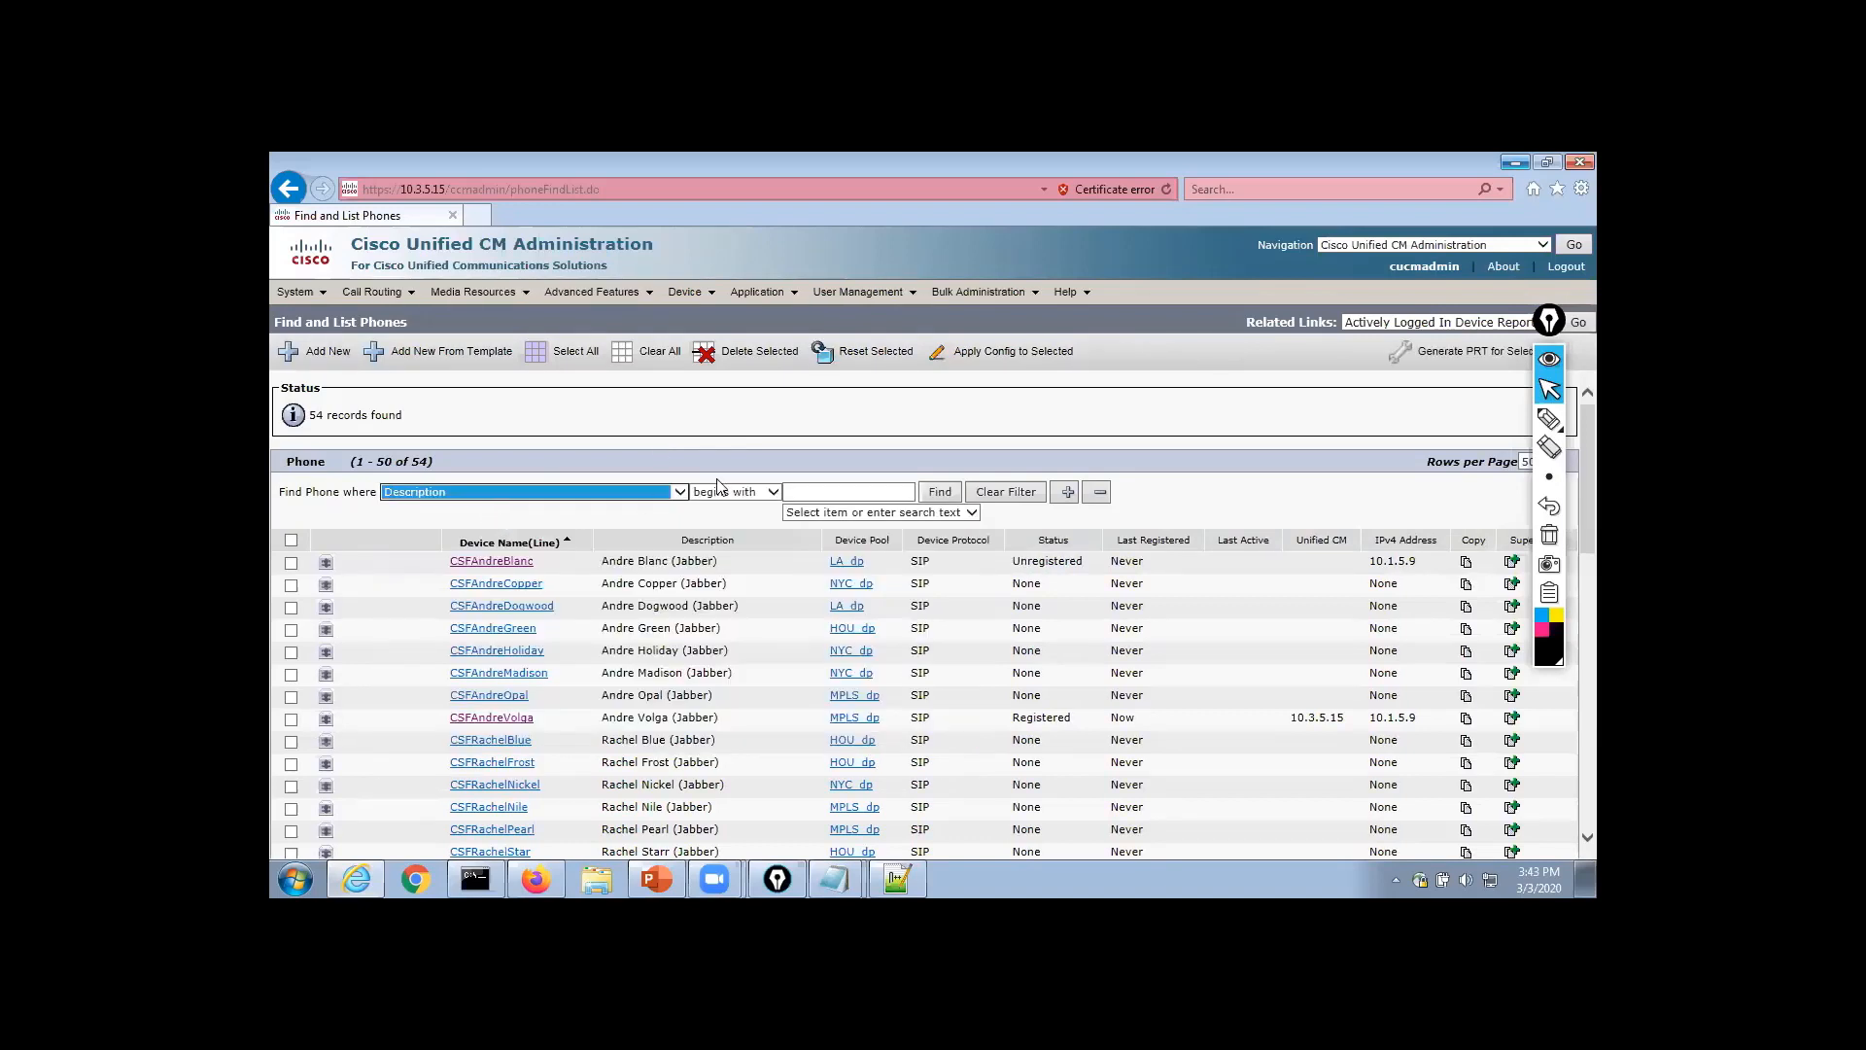
pyautogui.click(736, 493)
pyautogui.click(739, 506)
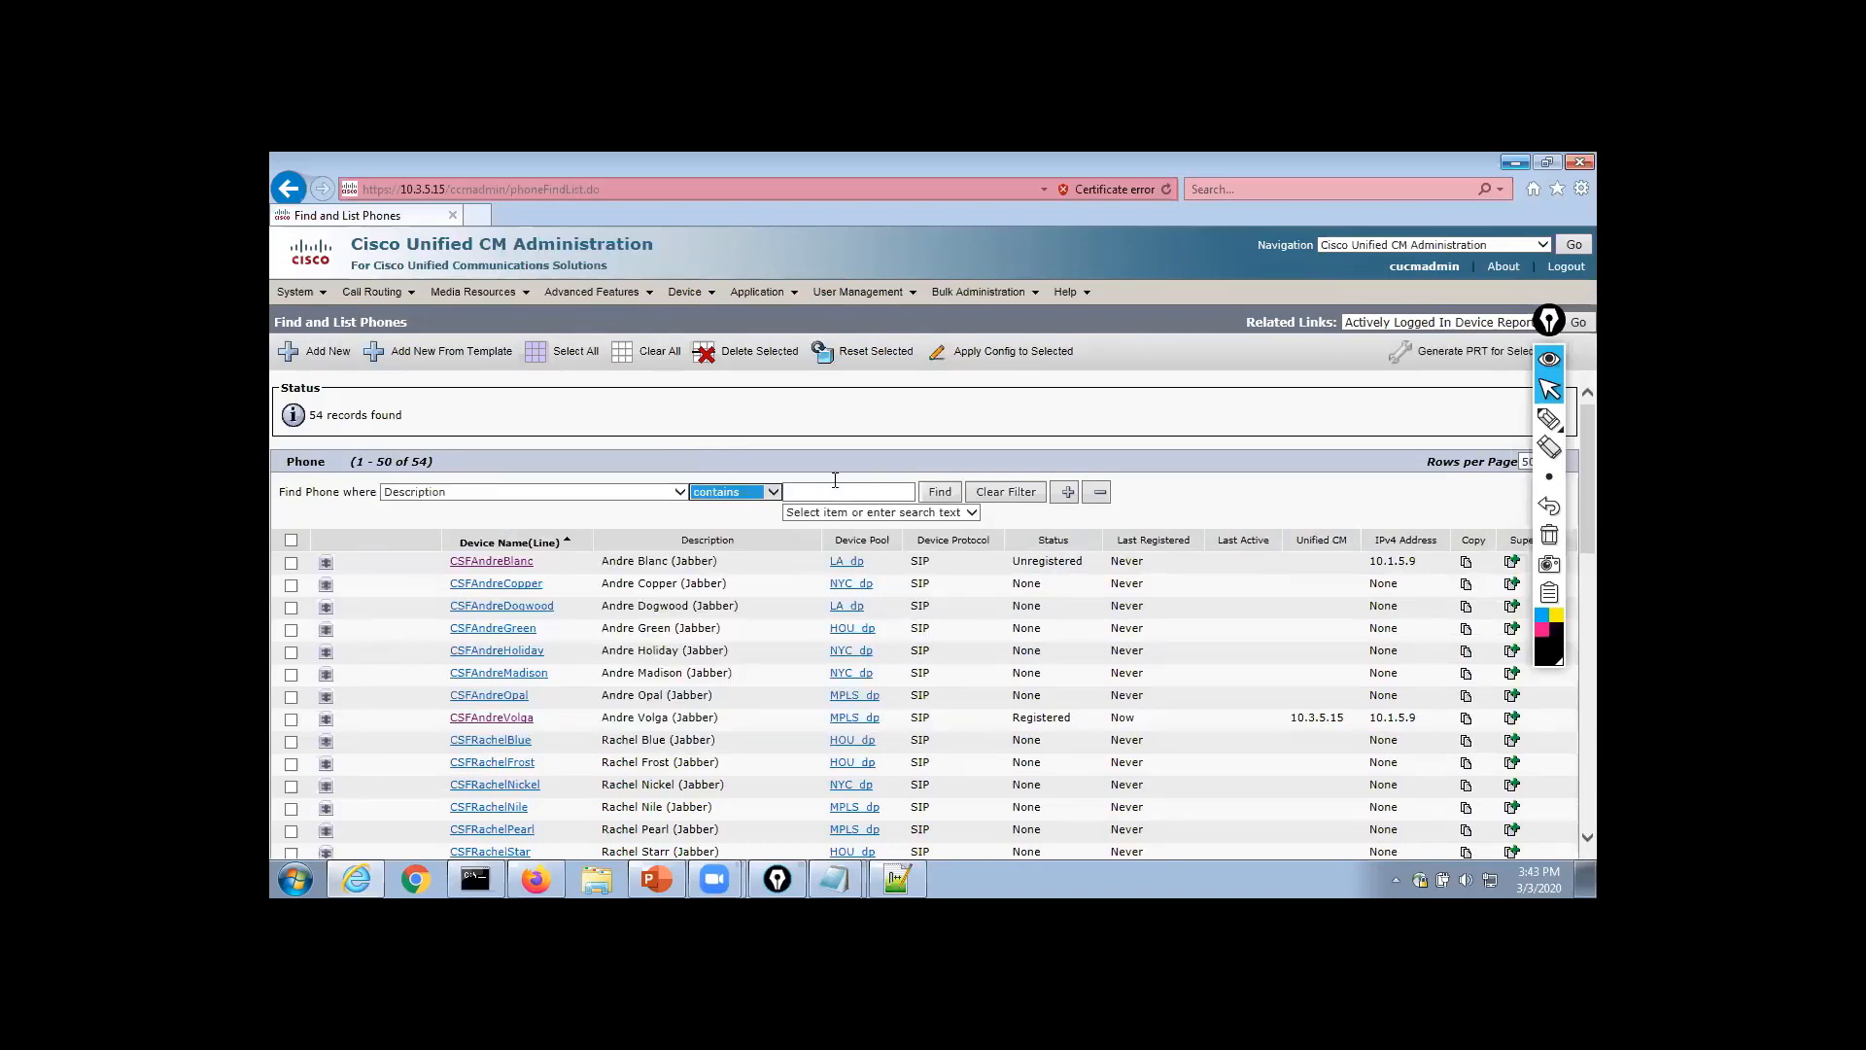
pyautogui.click(836, 486)
pyautogui.write('Lobby')
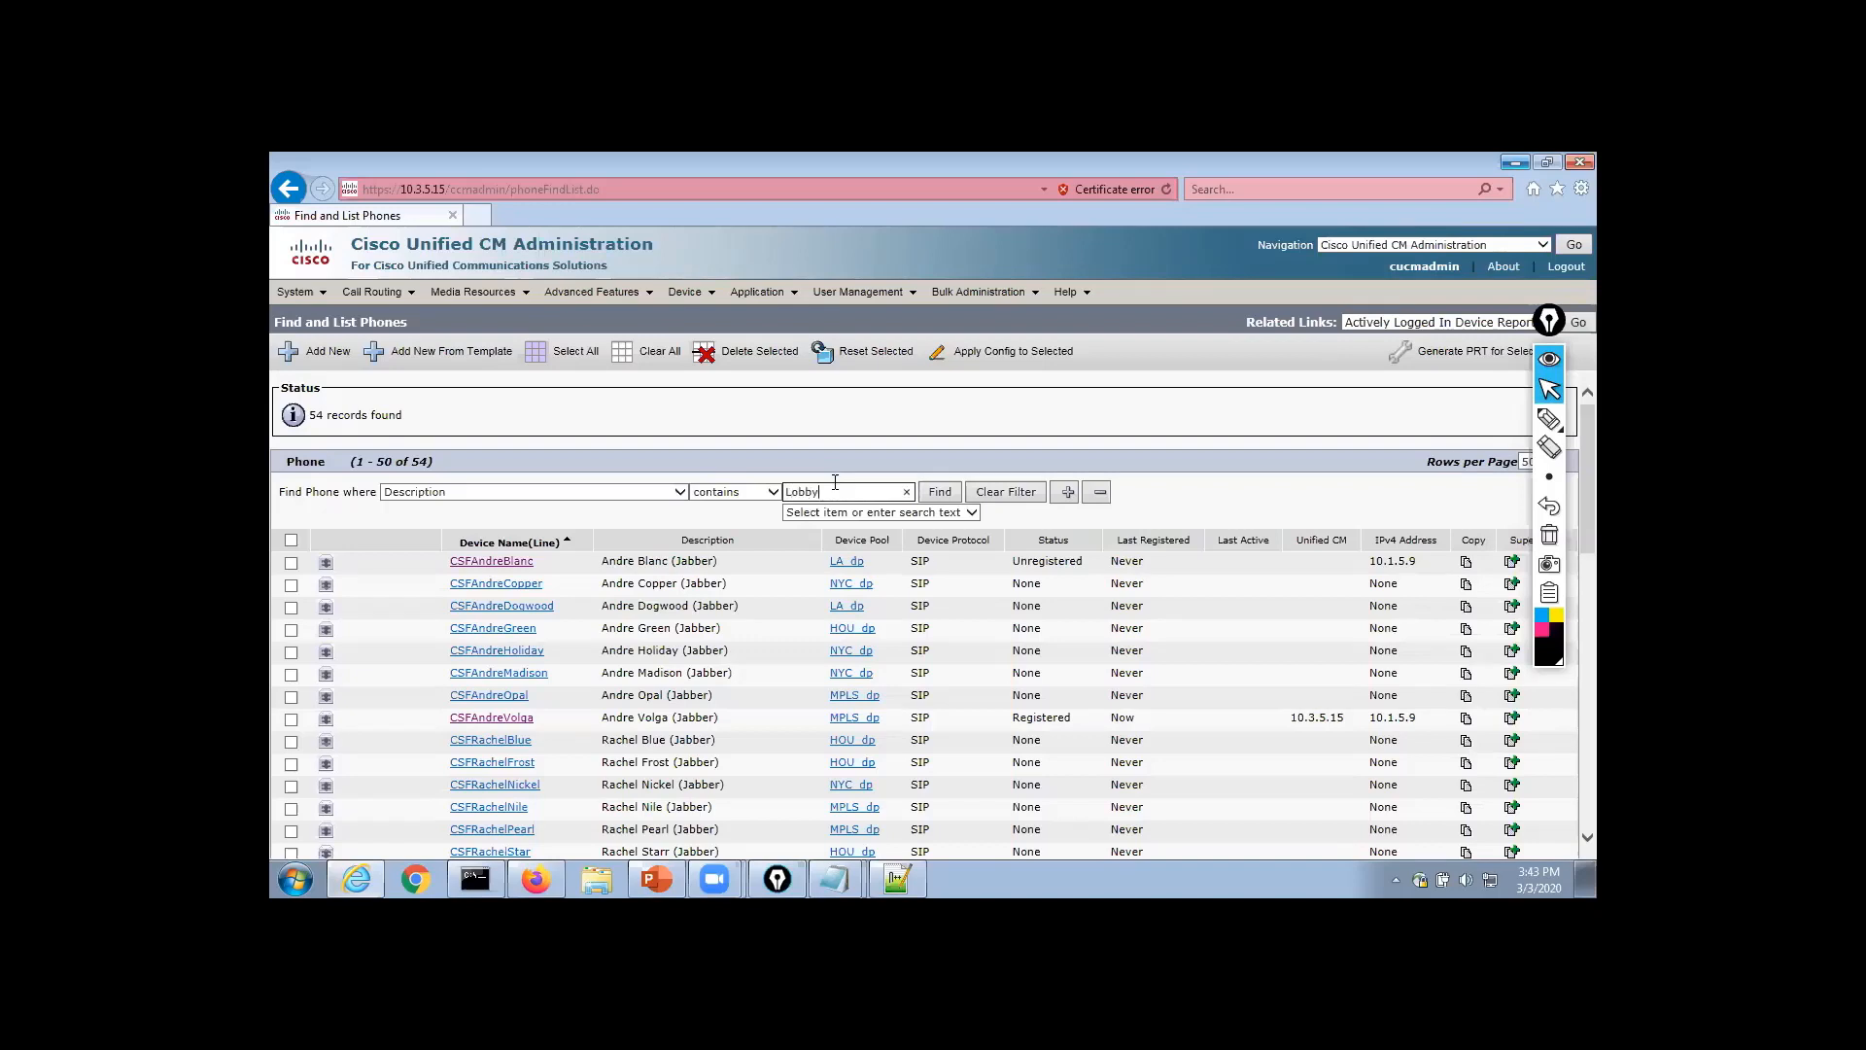
pyautogui.click(939, 493)
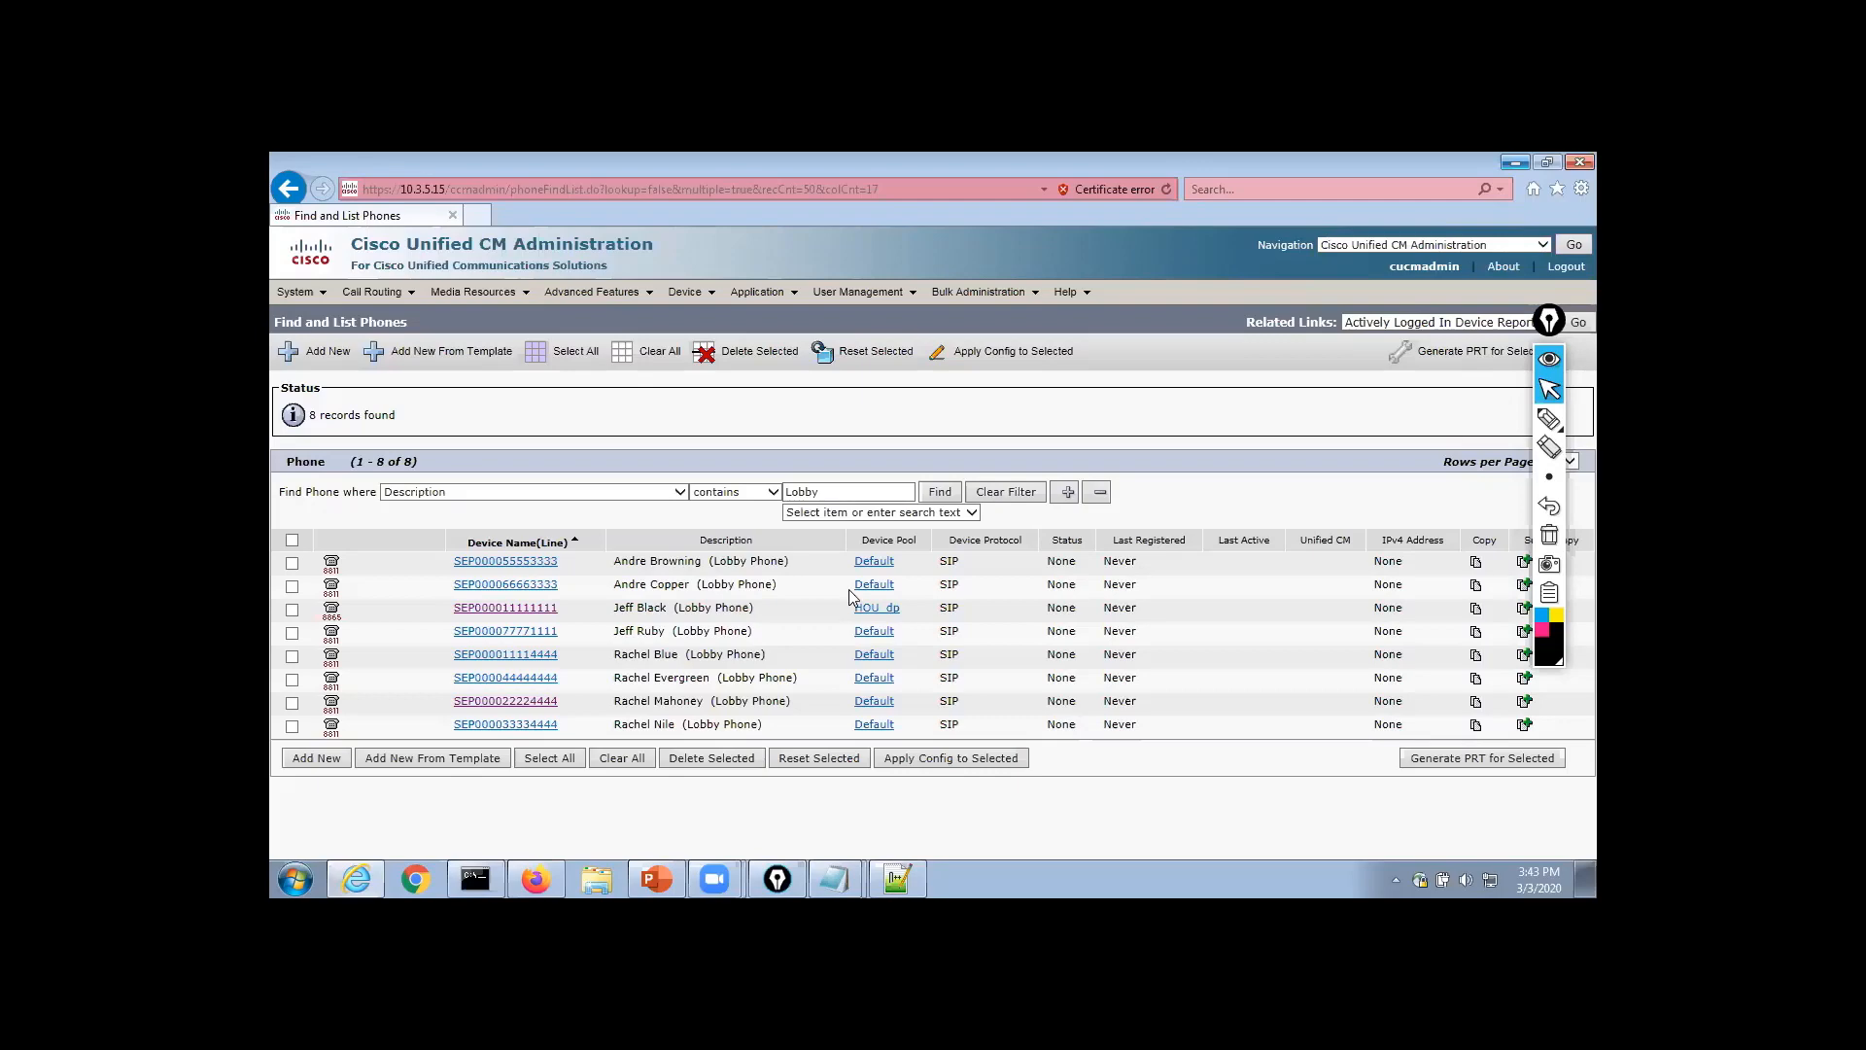
# Switch to the PowerPoint presentation at the Uses for Import/Export slide
pyautogui.click(656, 878)
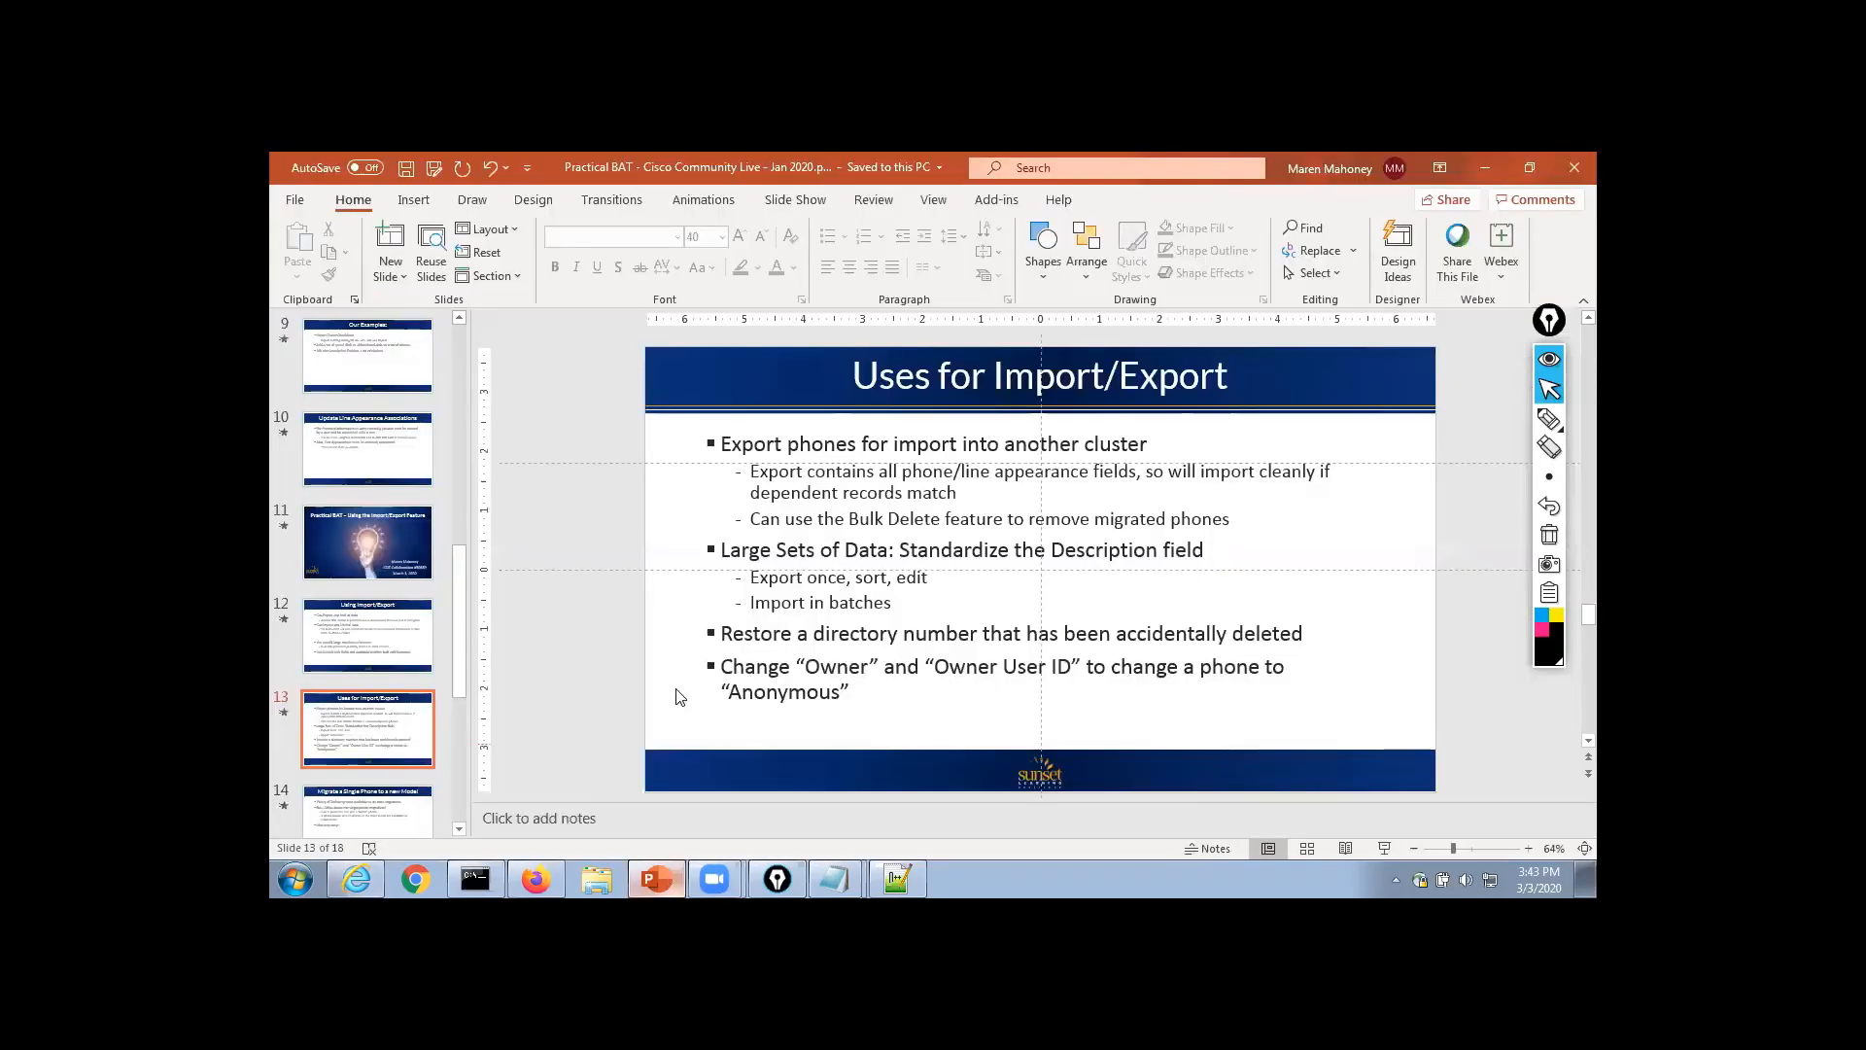